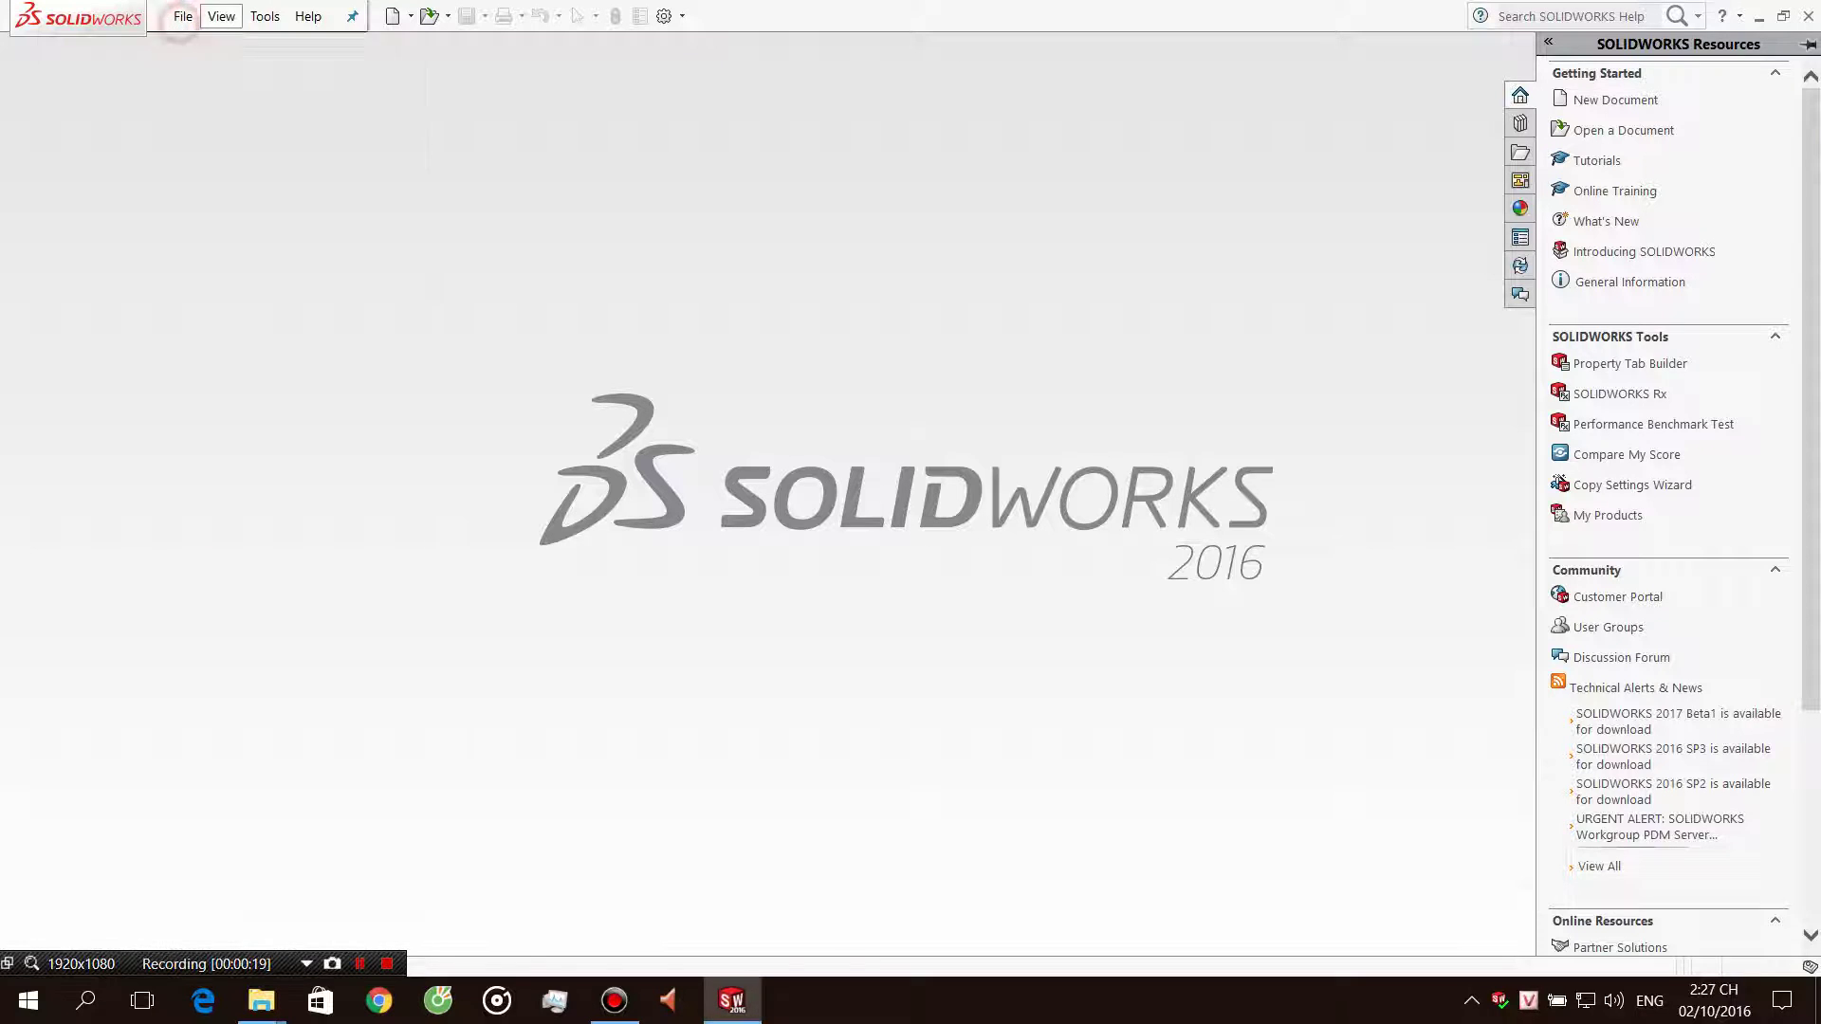
Open the New SOLIDWORKS Document dialog from the start screen.
left_click(183, 16)
Create a new Part document, Part1.
left_click(212, 45)
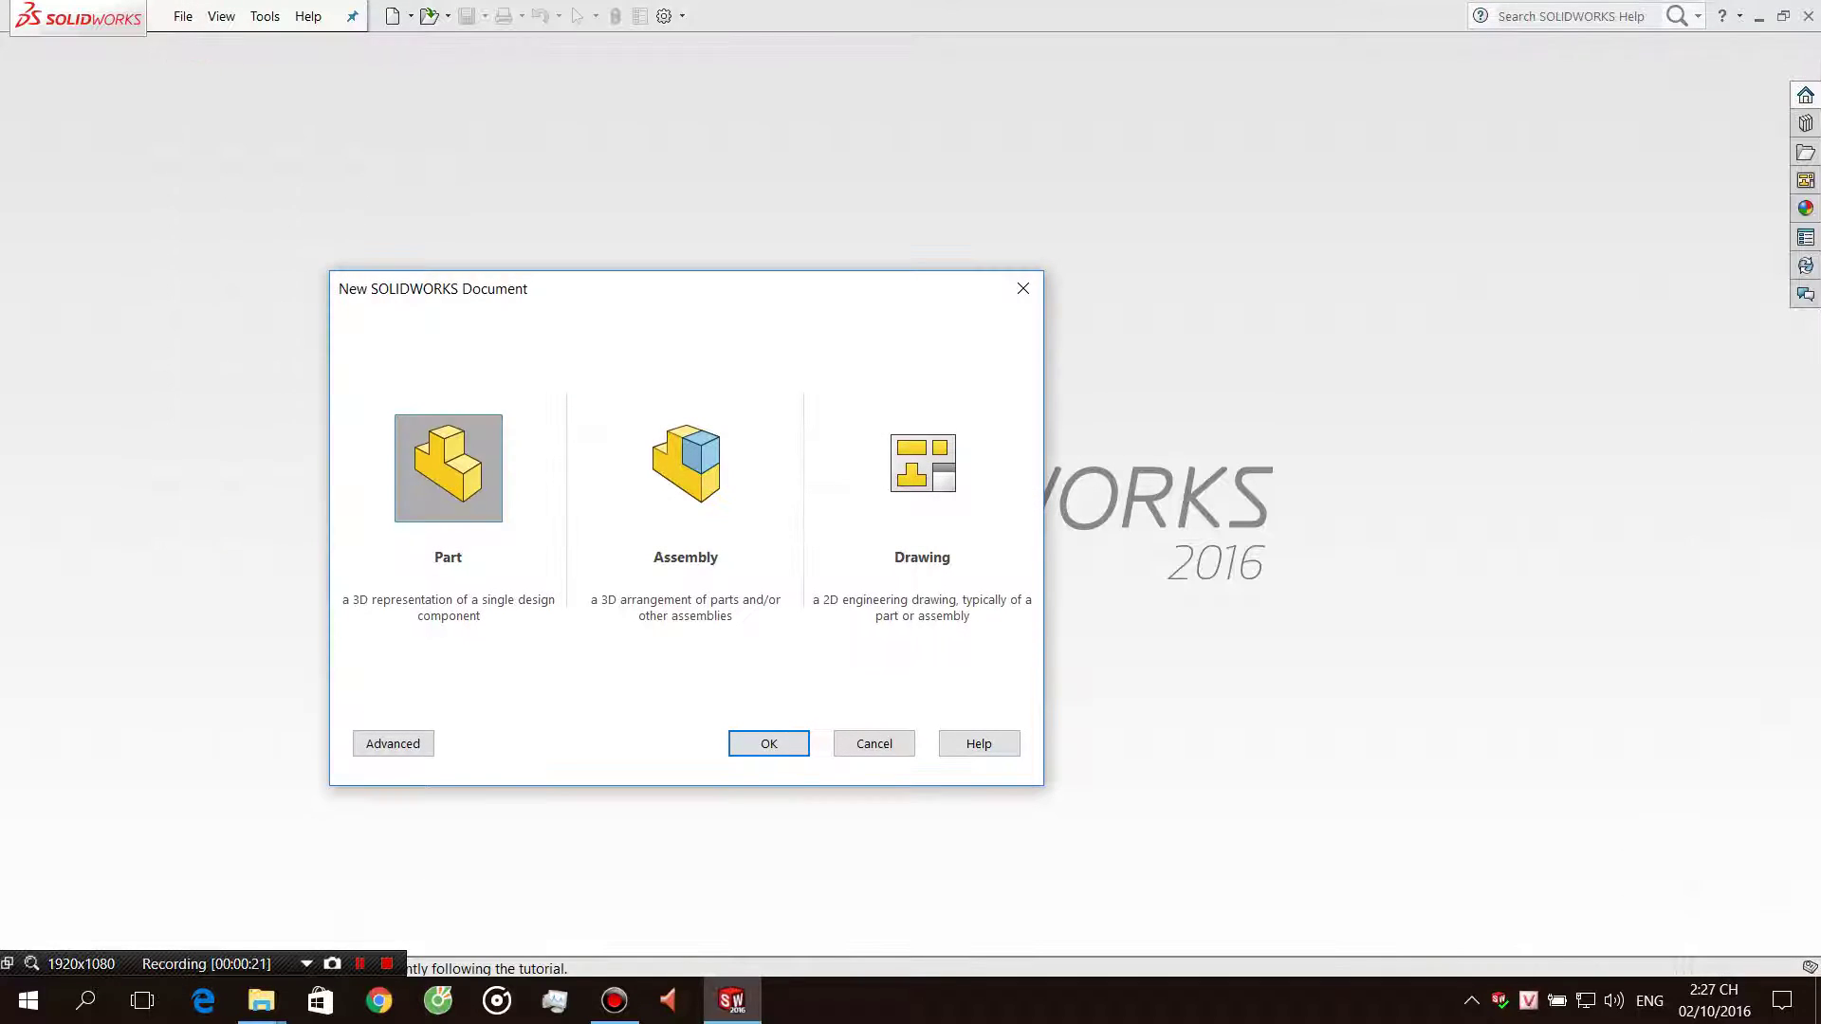
left_click(763, 744)
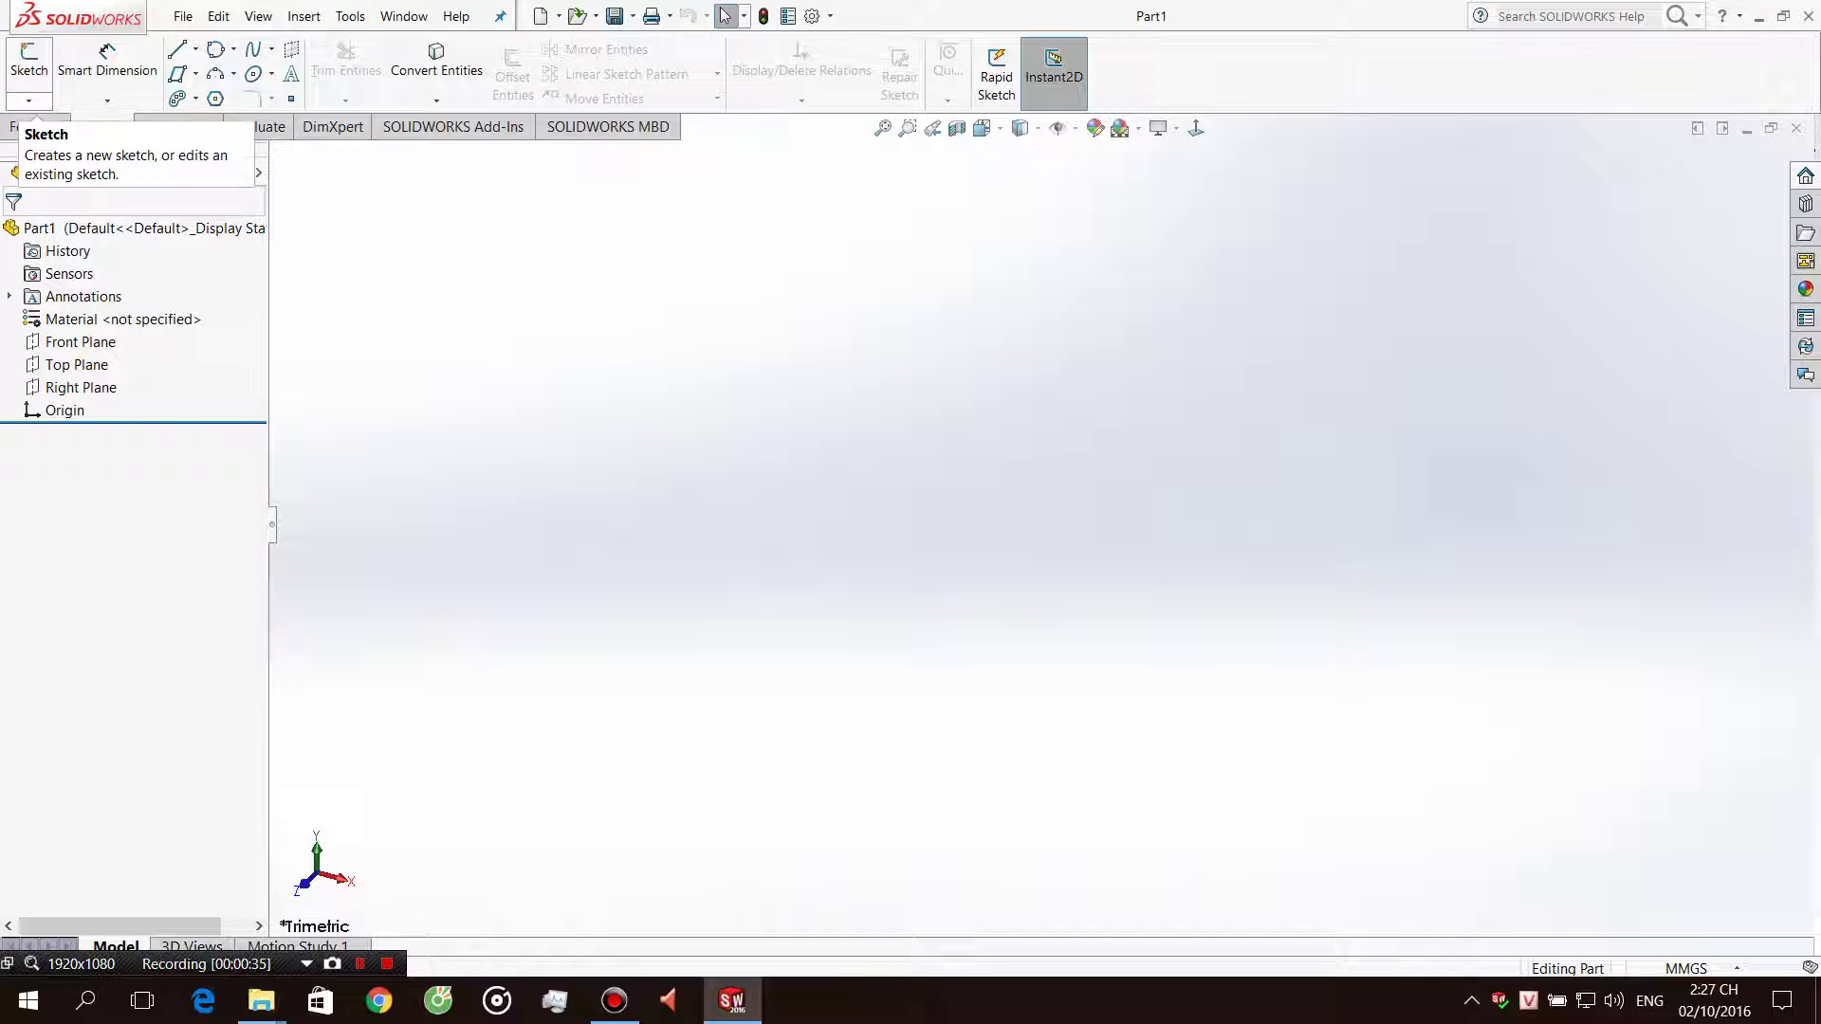
Start a new 2D sketch, Sketch1, on the Front Plane.
left_click(28, 101)
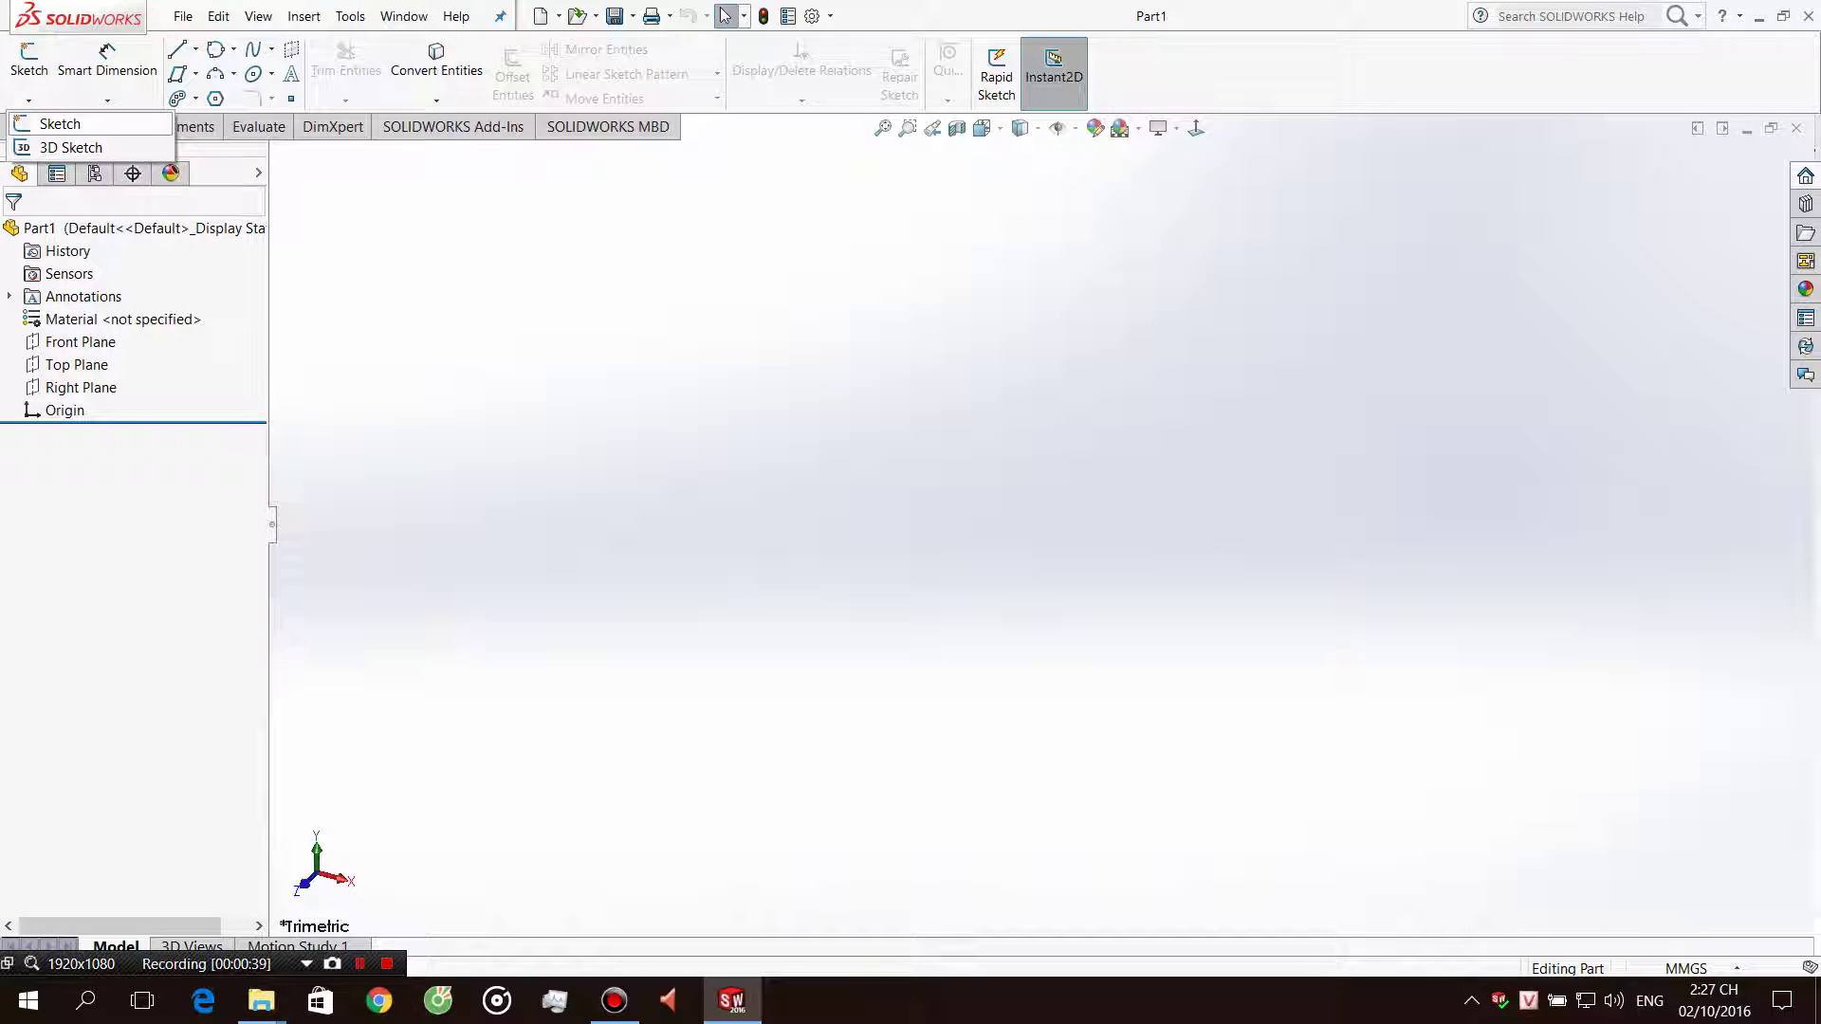
left_click(54, 124)
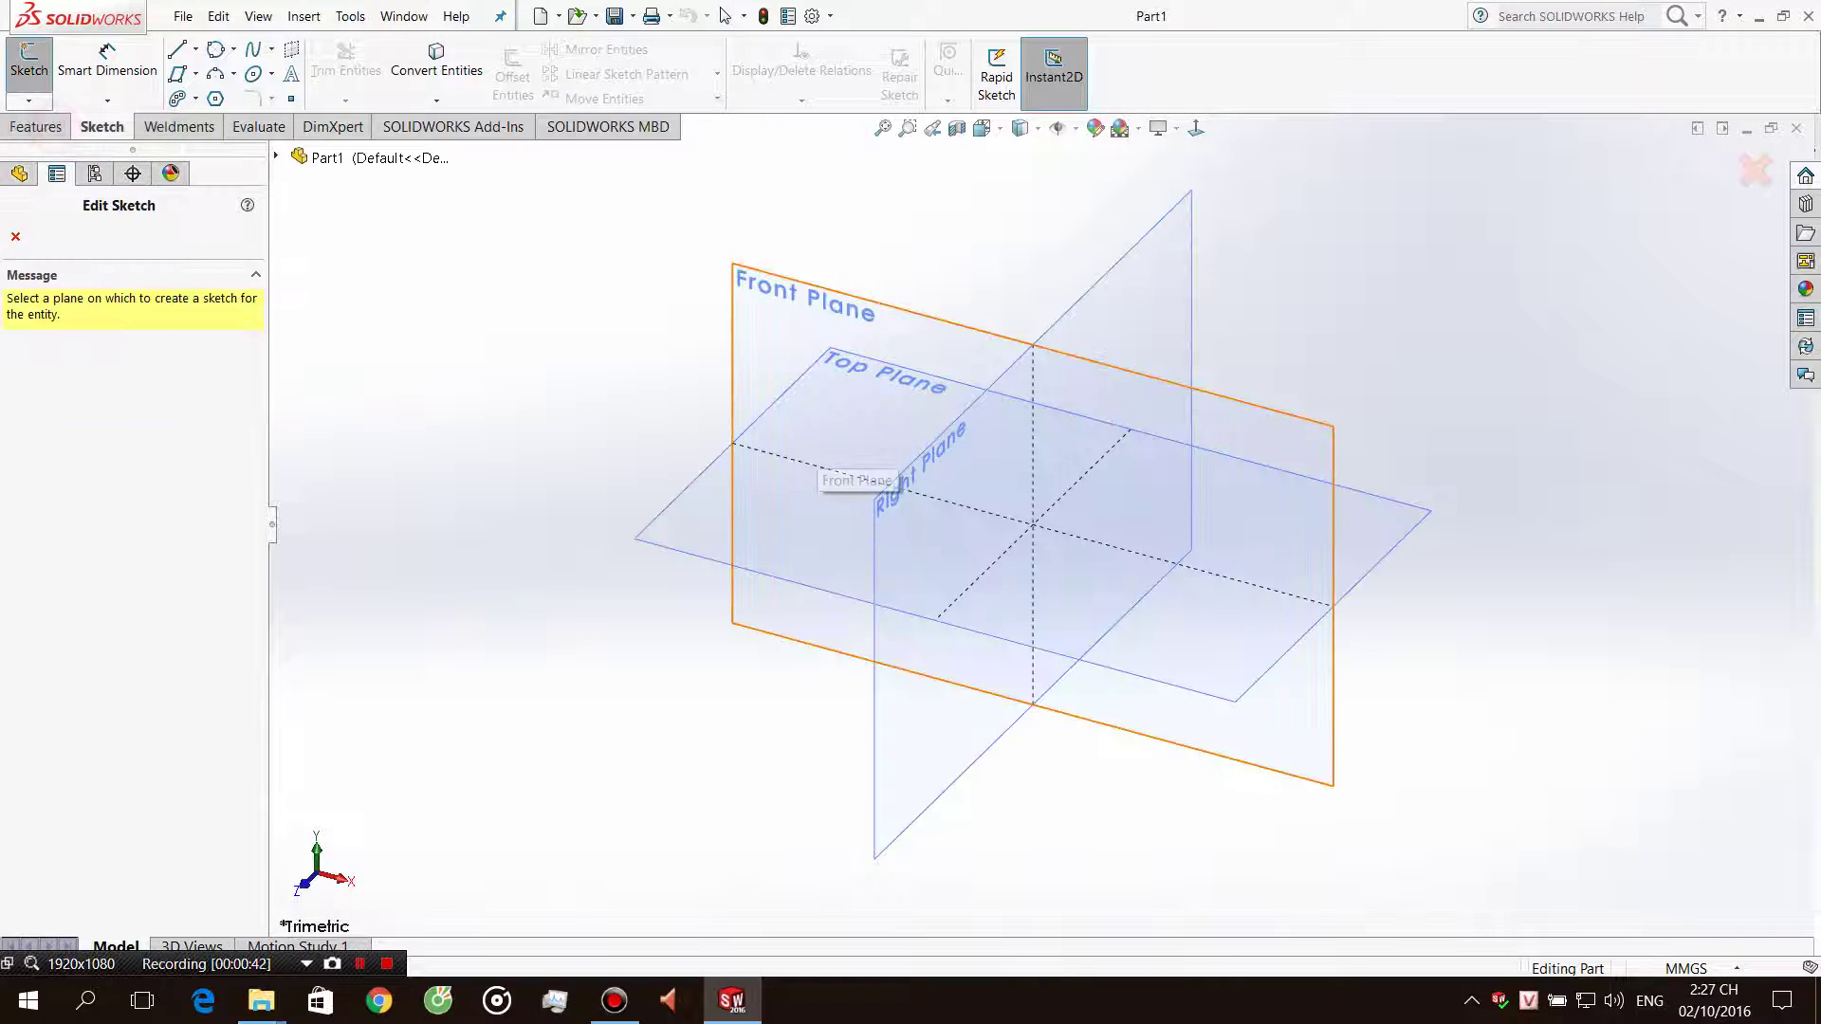
left_click(762, 325)
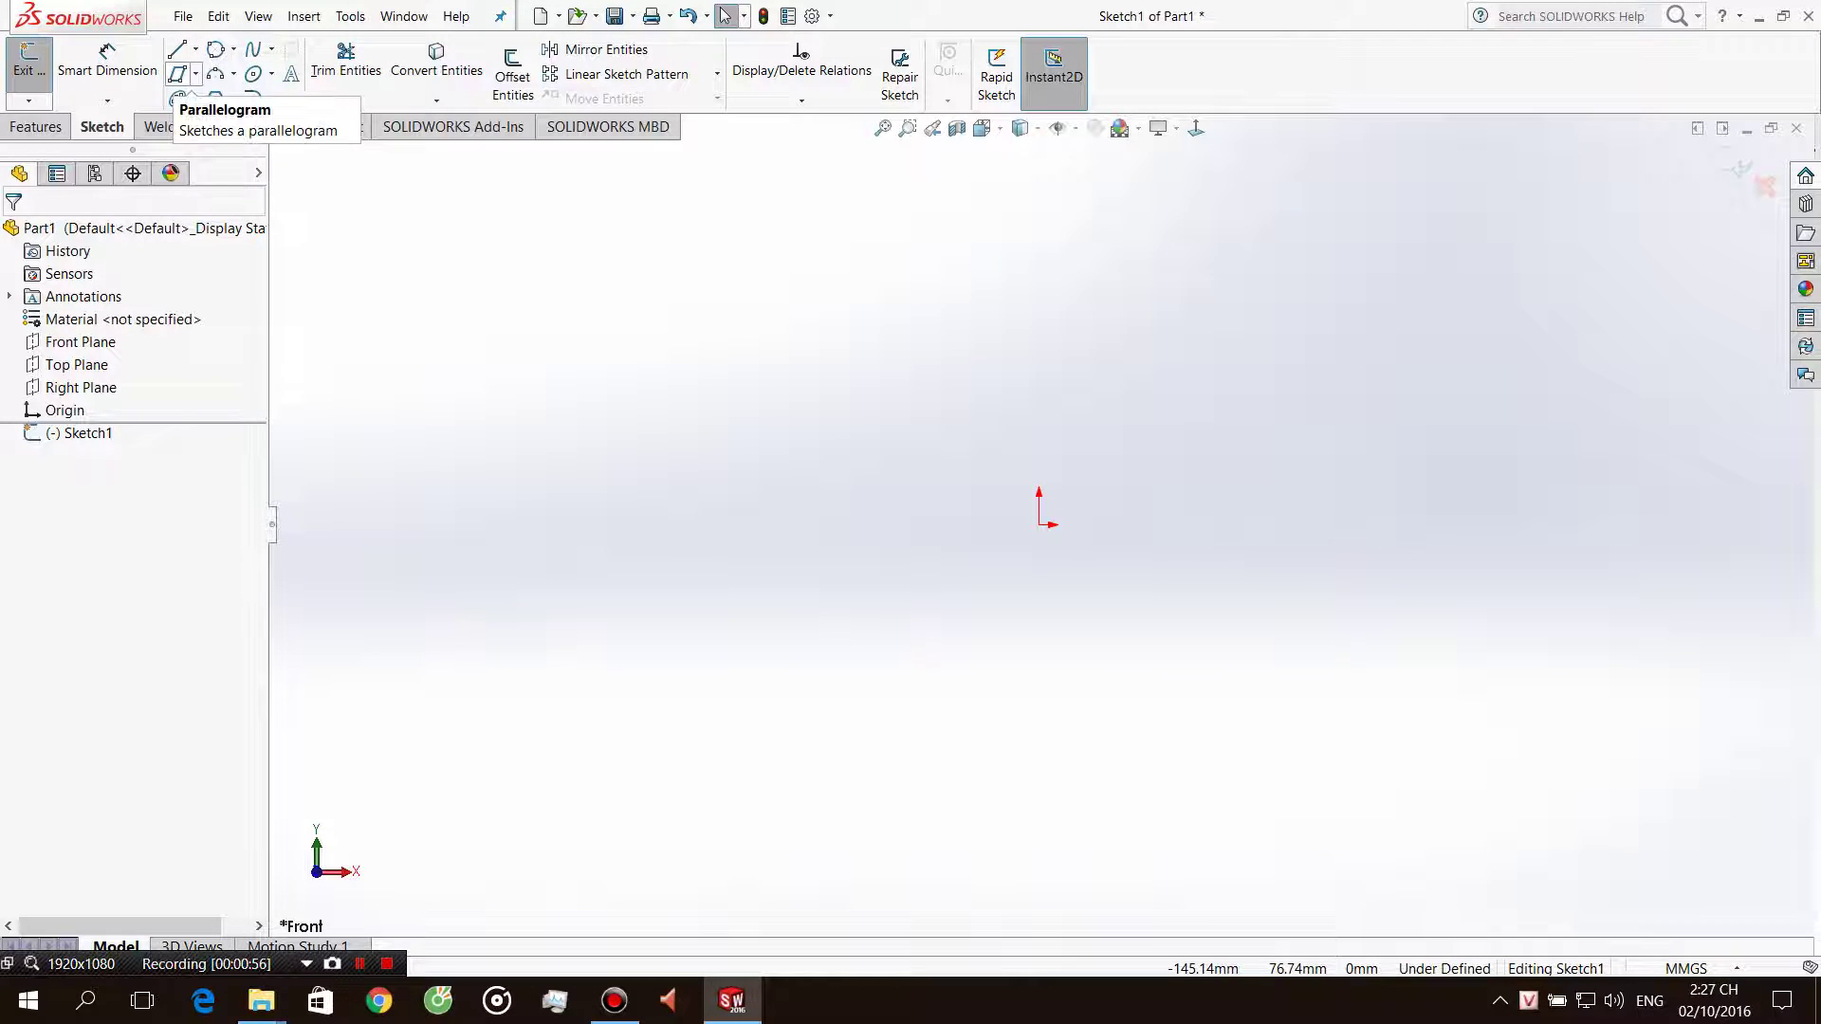
left_click(196, 73)
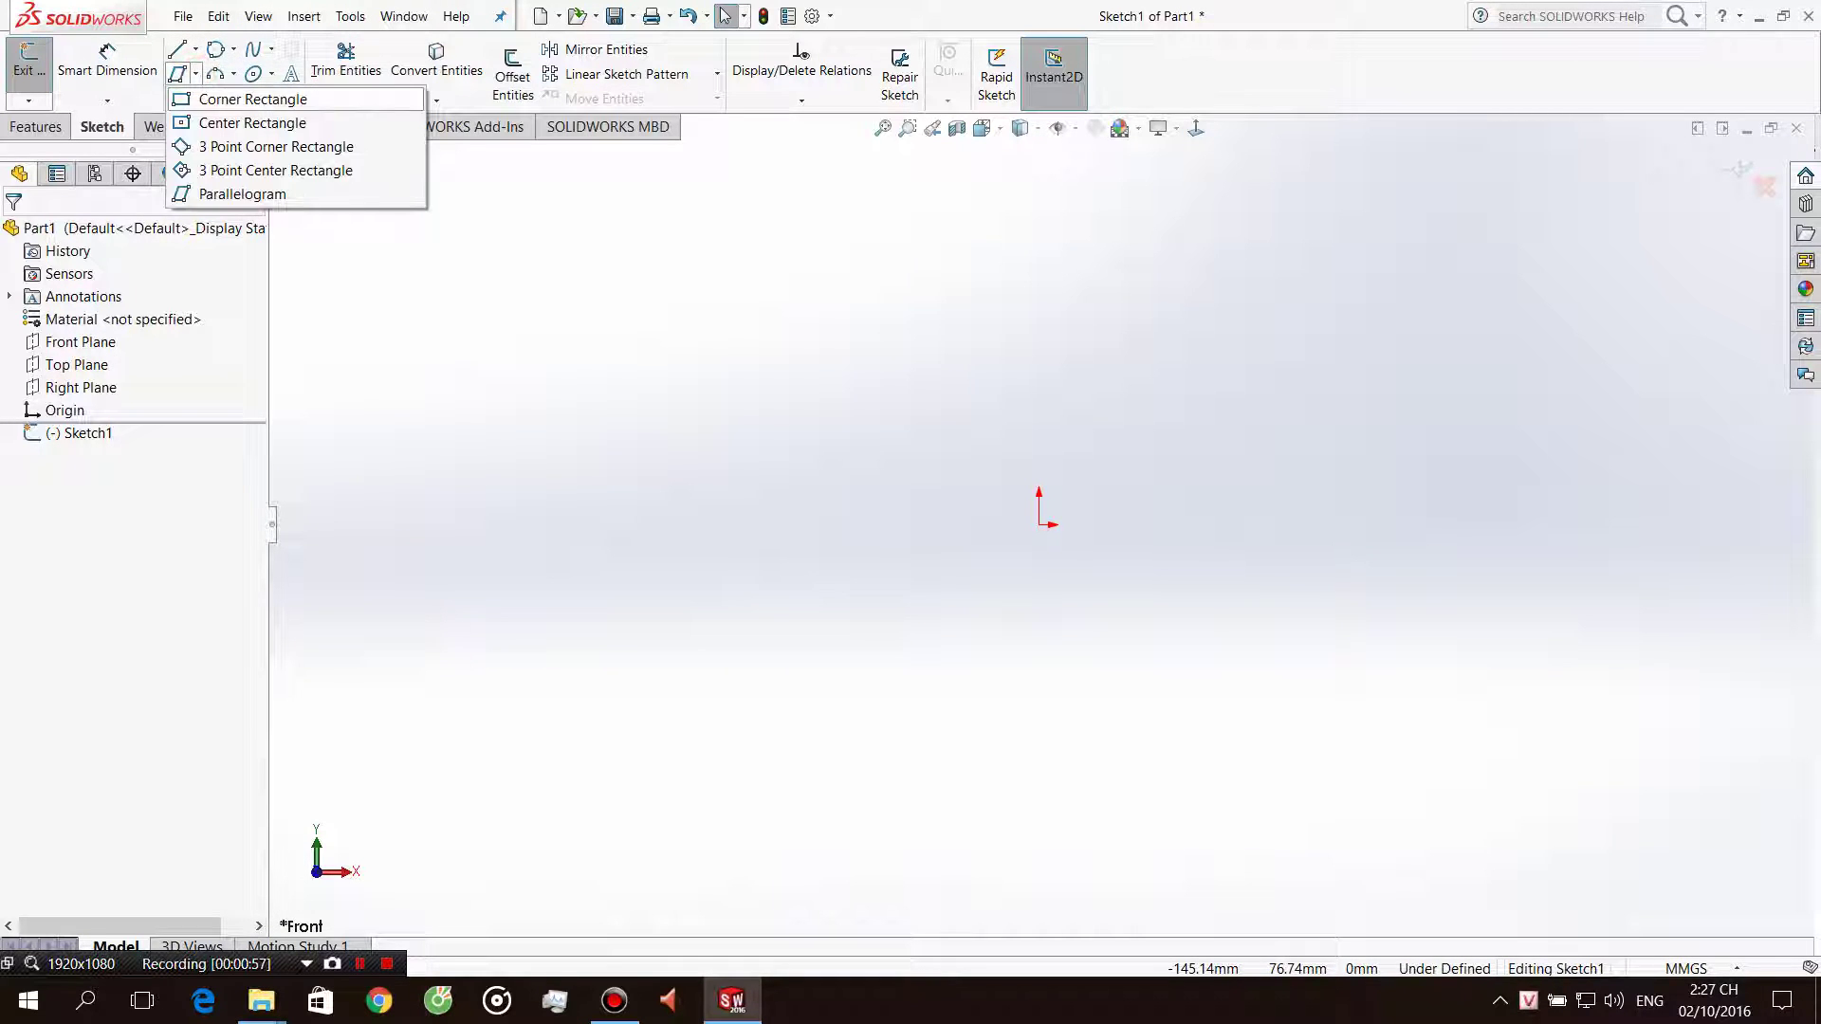
left_click(234, 73)
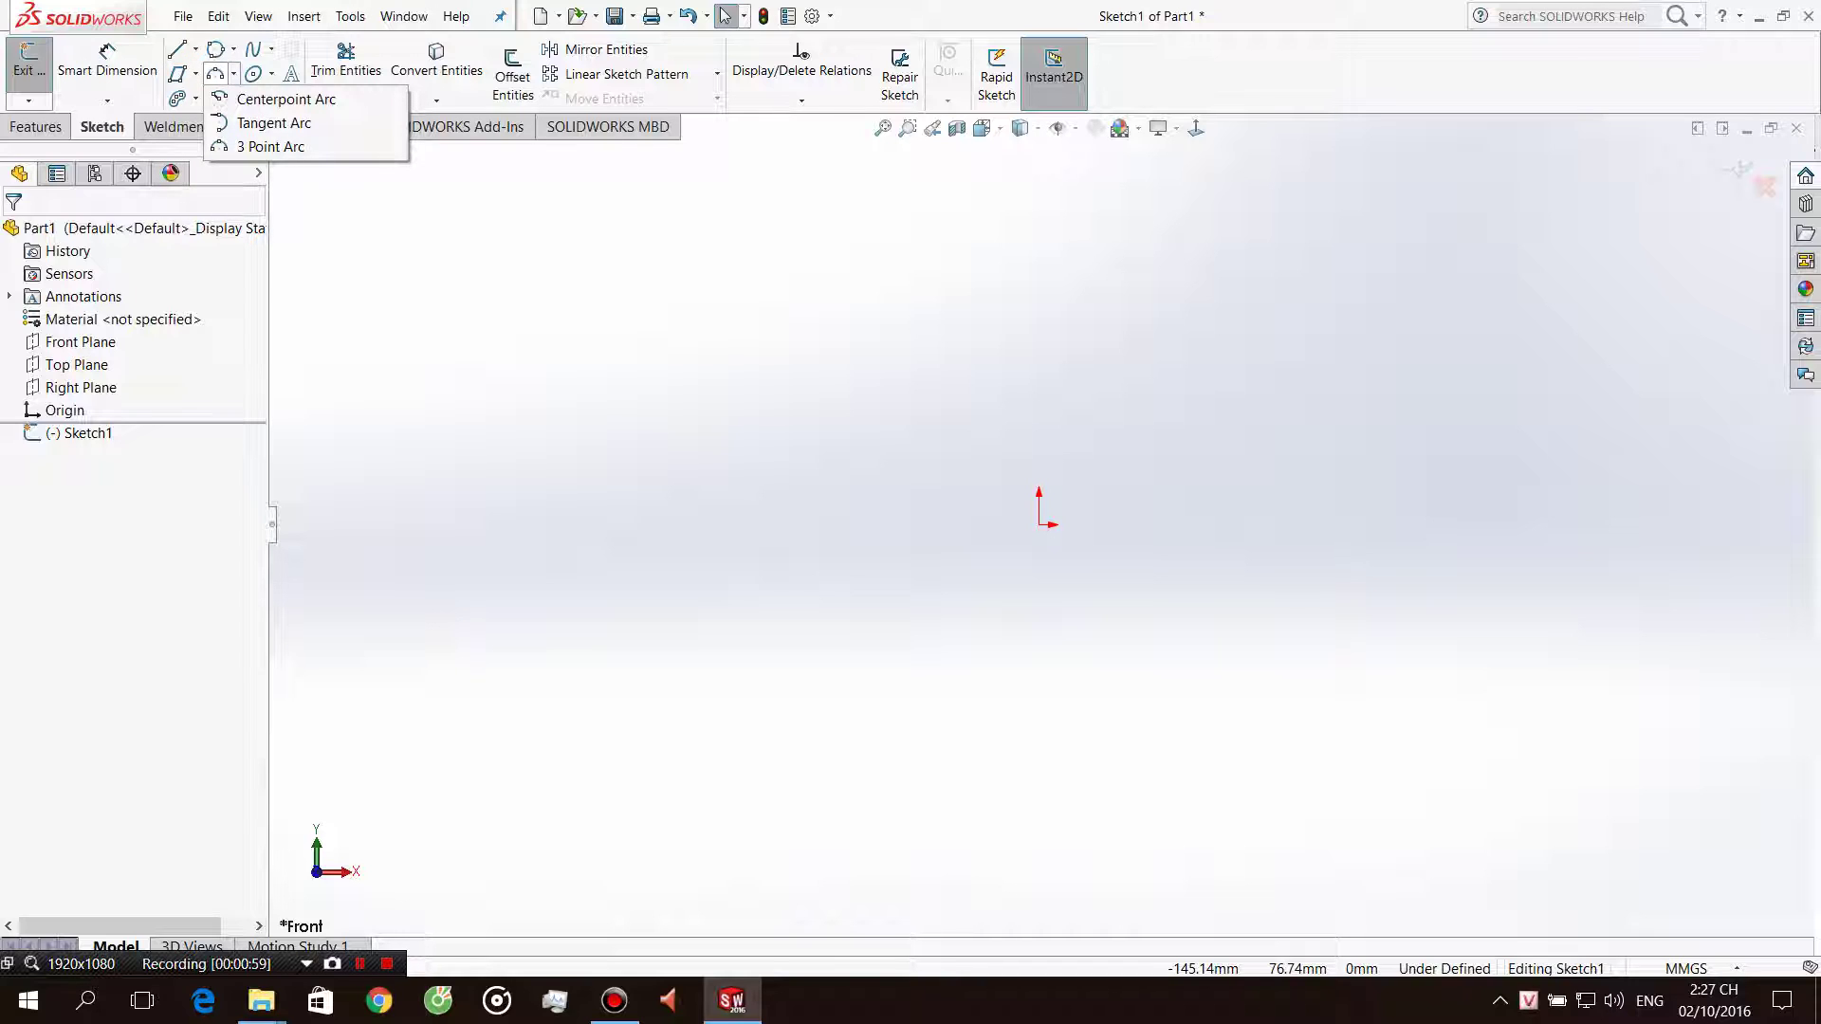
left_click(271, 74)
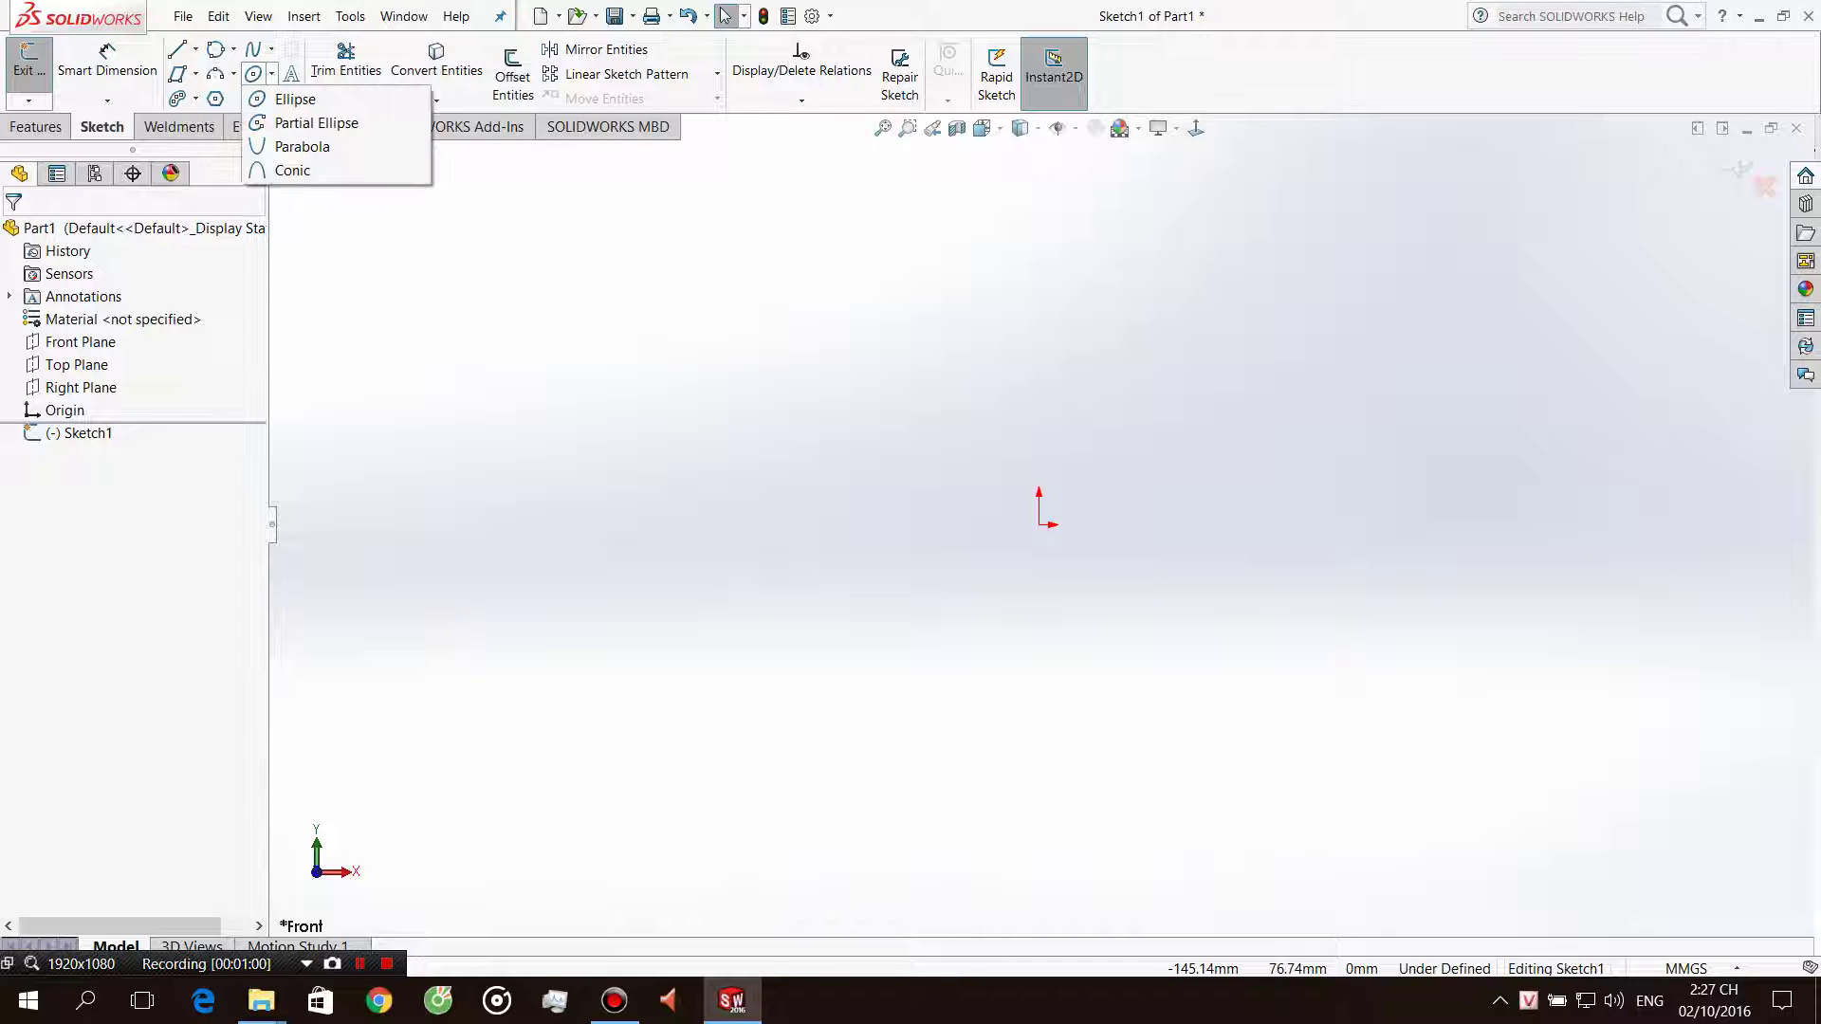
left_click(195, 99)
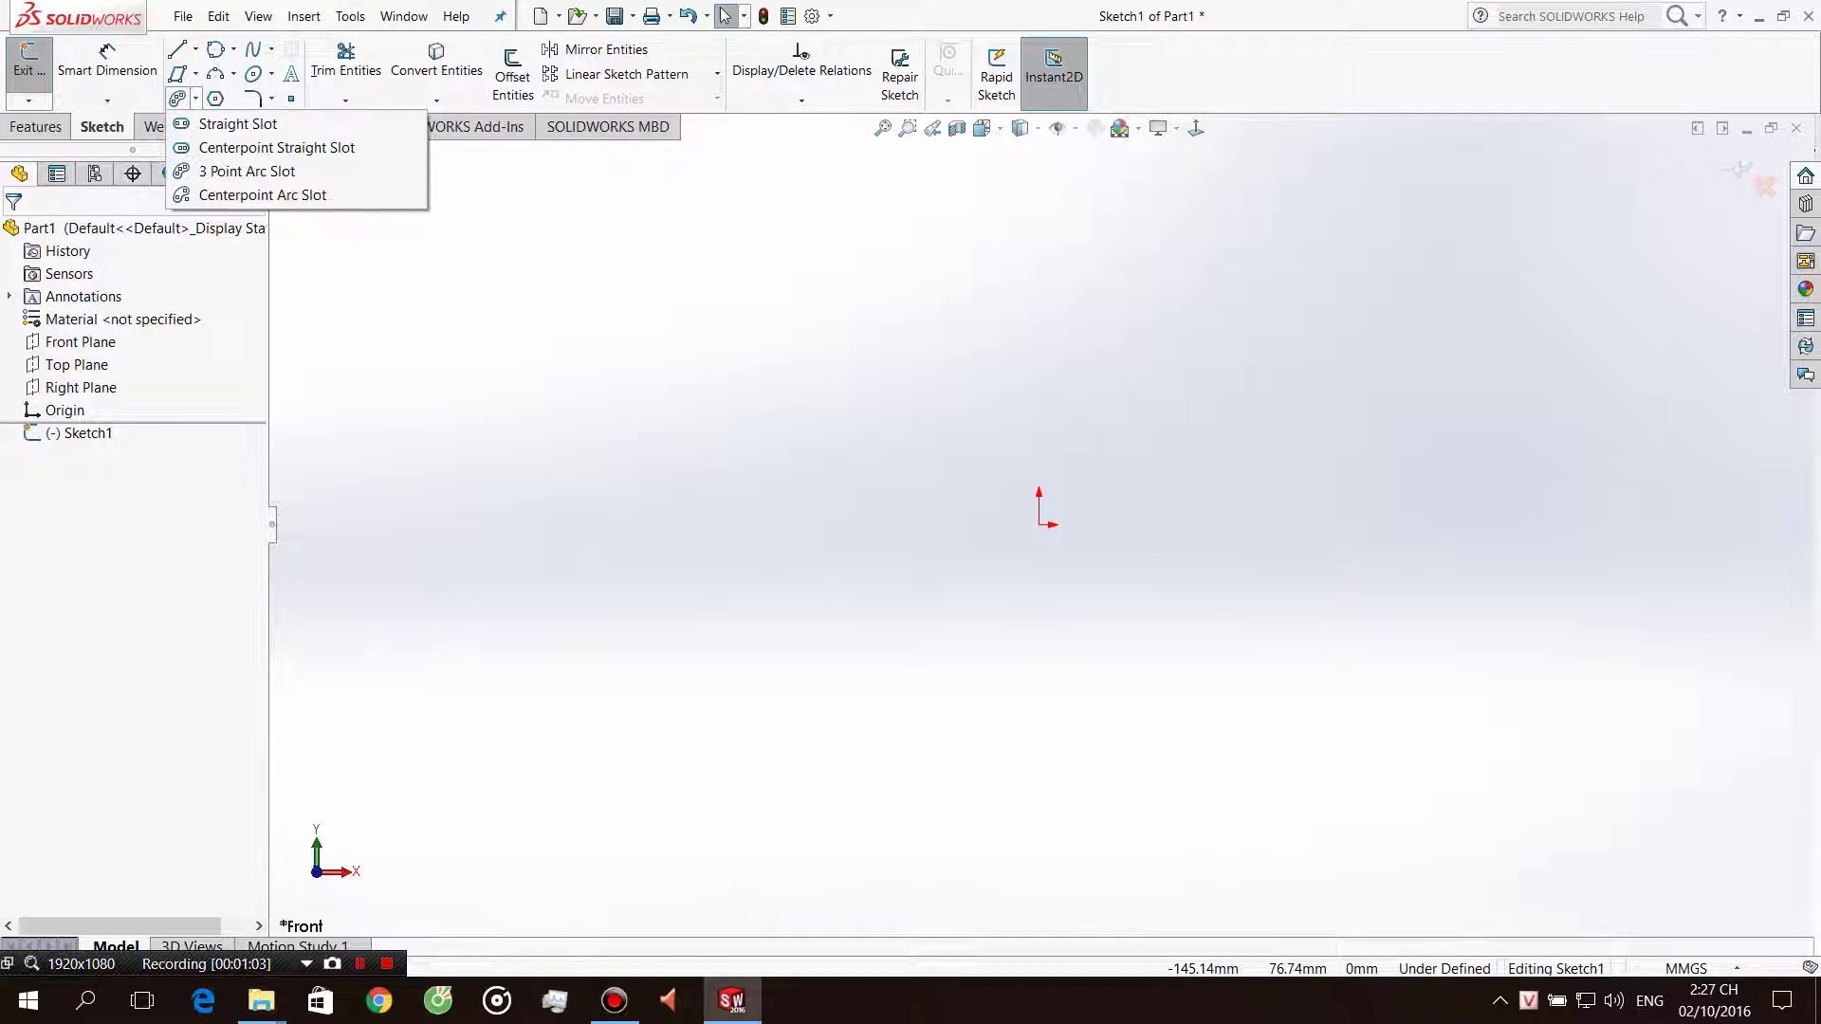
key("Escape")
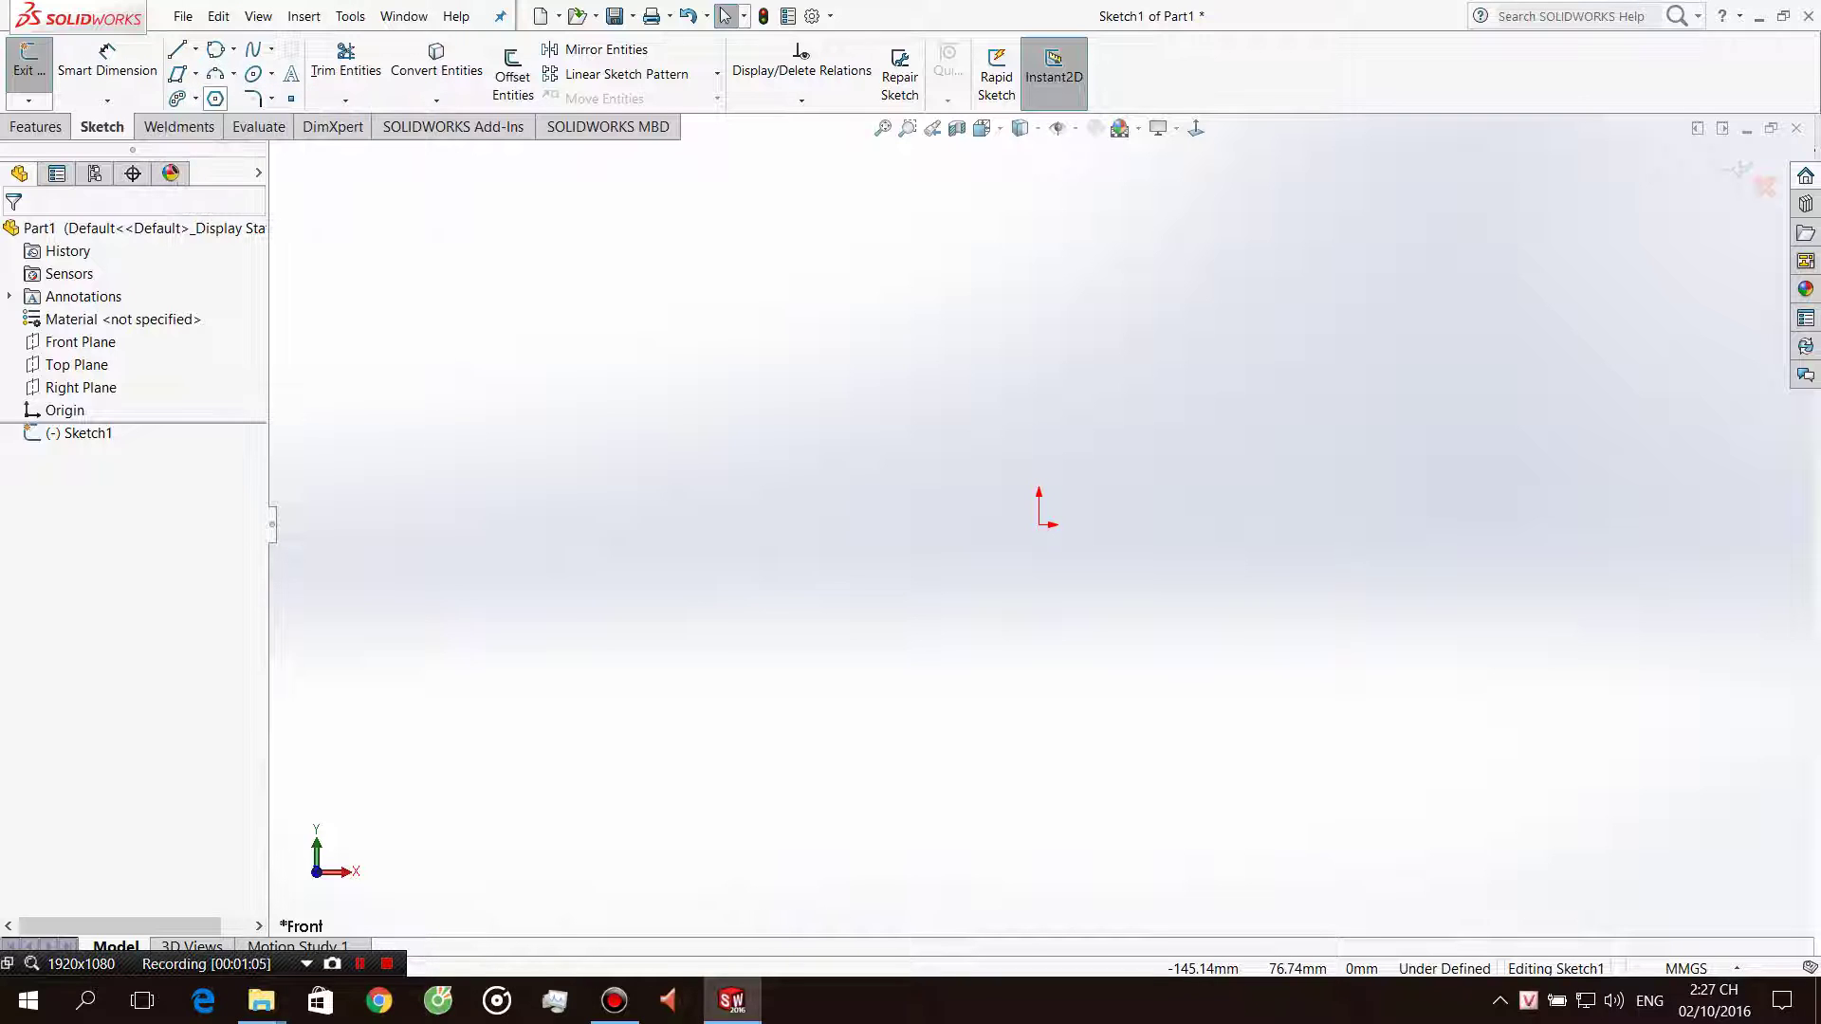
left_click(271, 99)
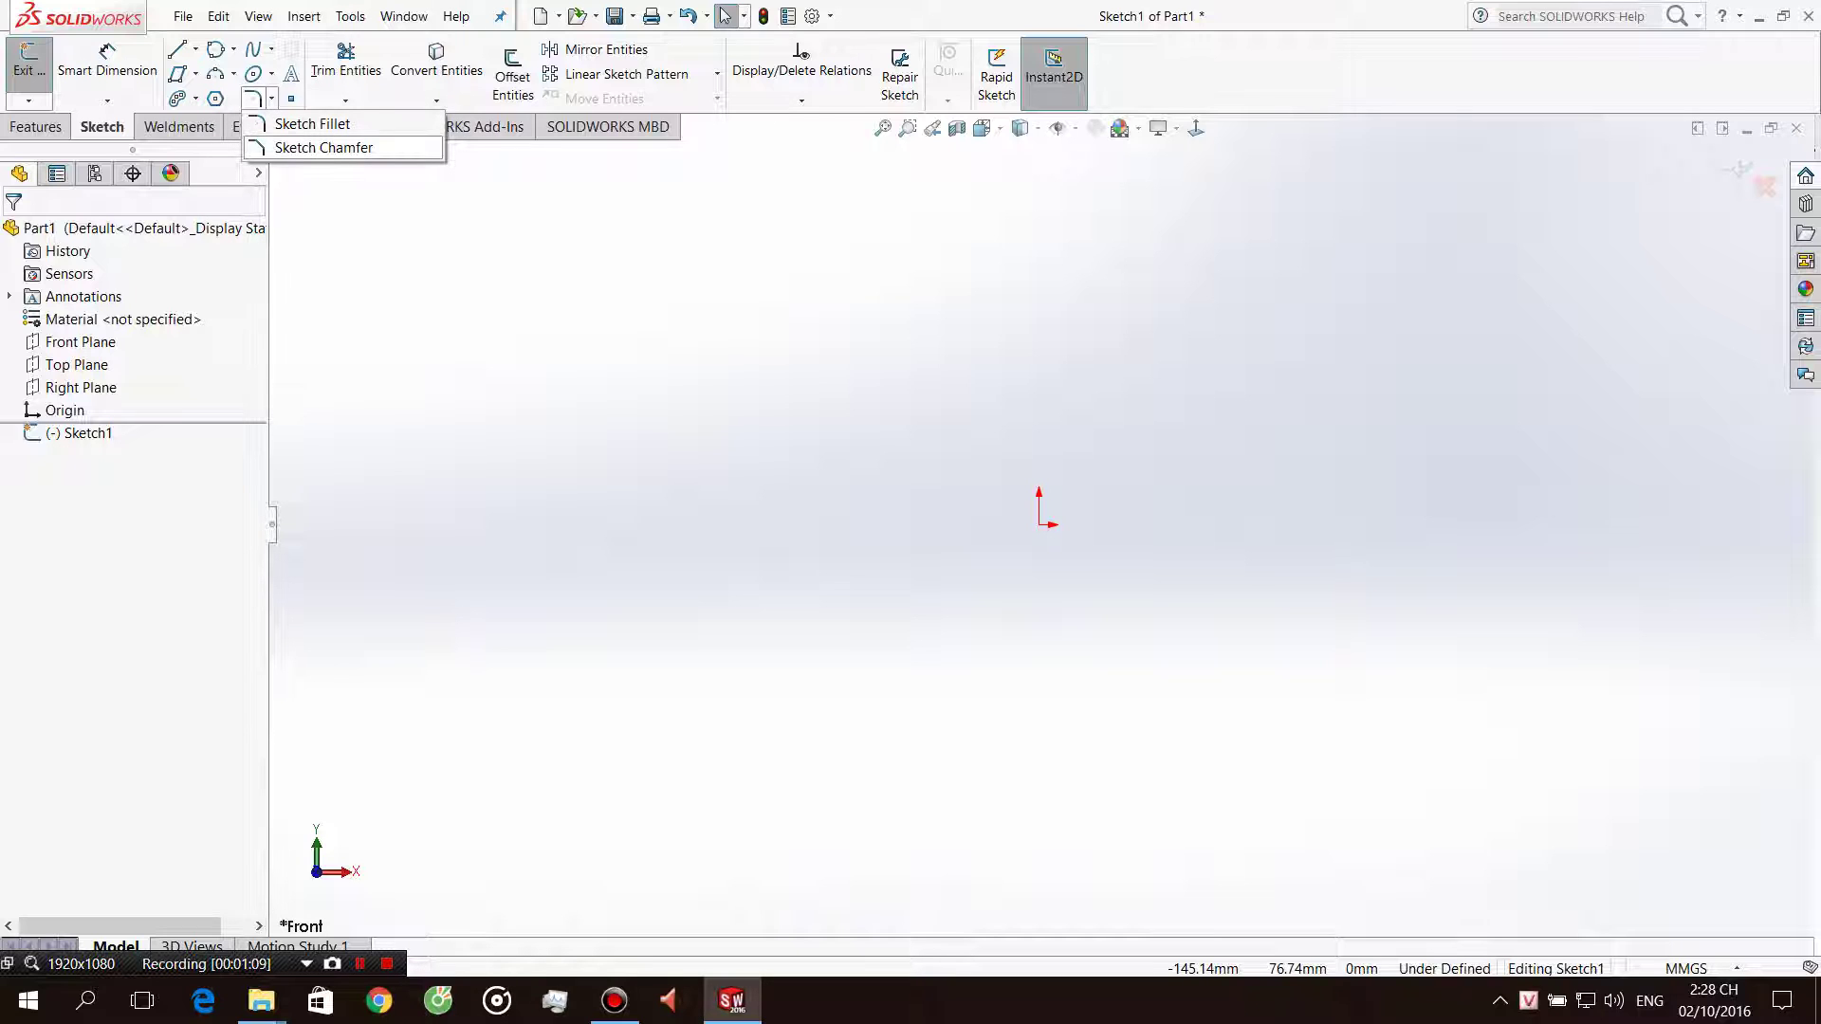
left_click(195, 50)
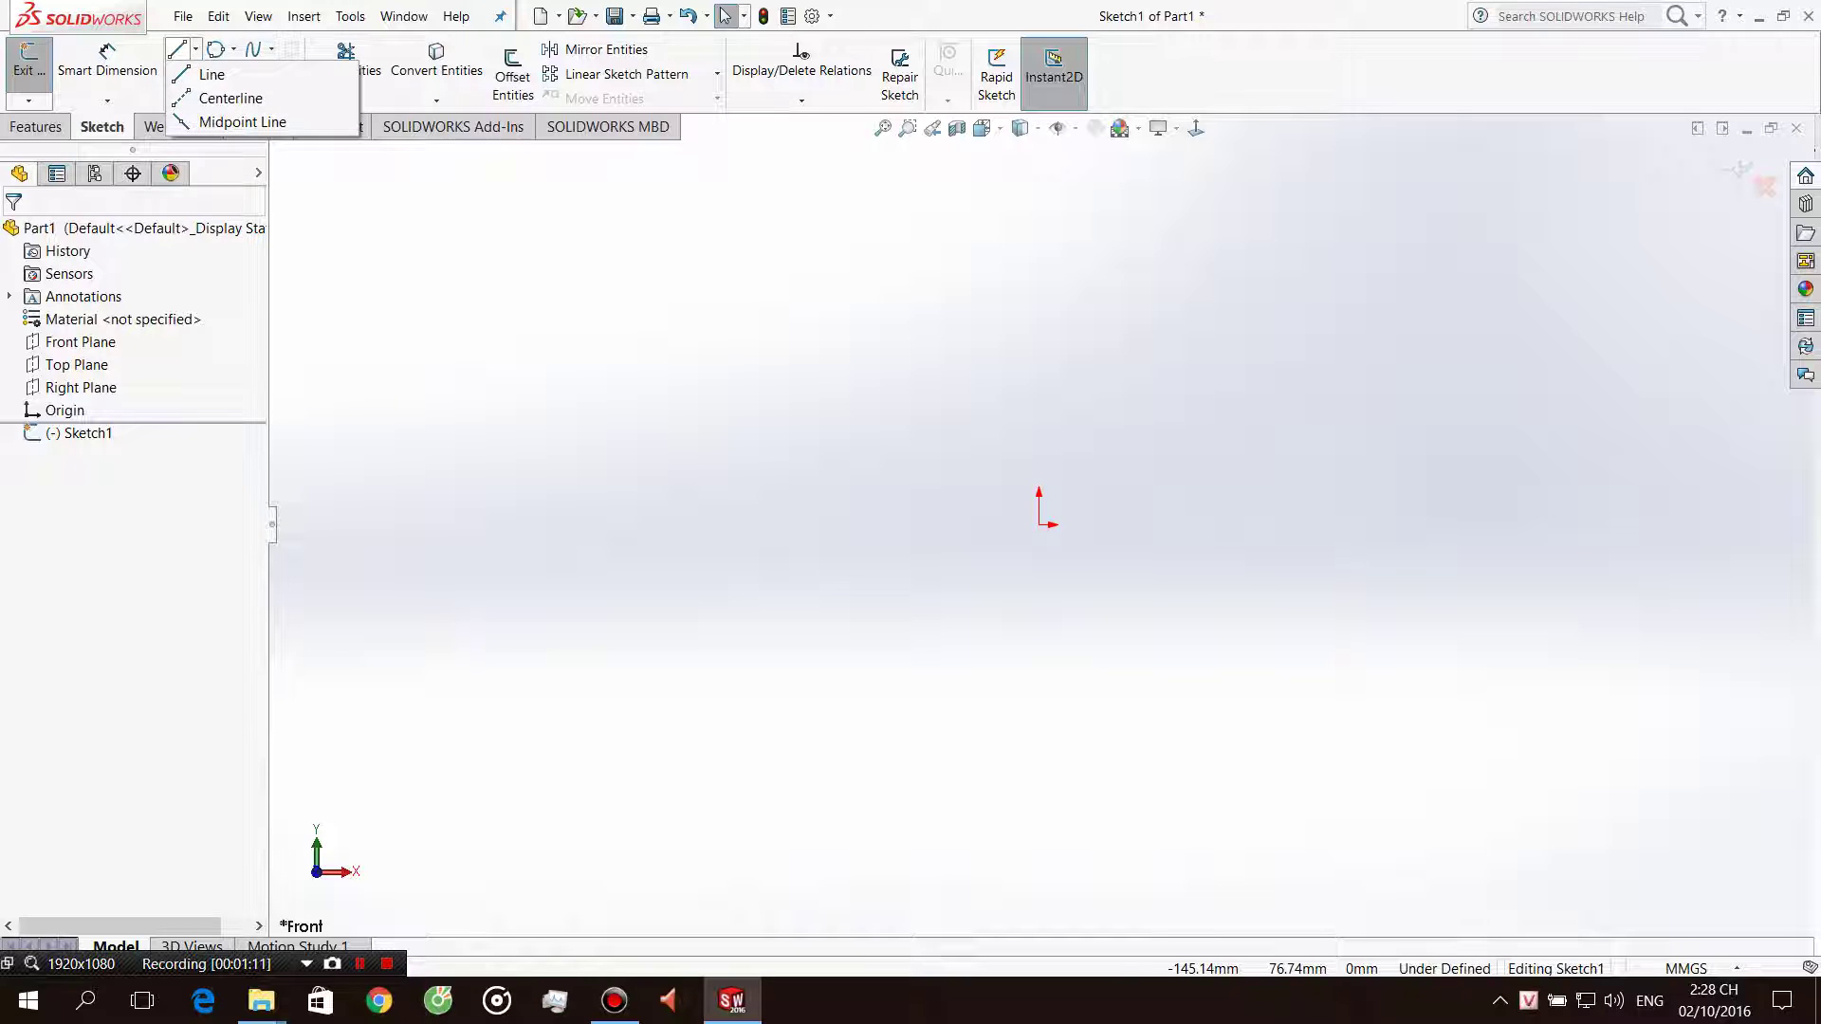
Draw a zig-zag line chain starting with a horizontal line, plus two short separate lines.
left_click(212, 74)
left_click(626, 366)
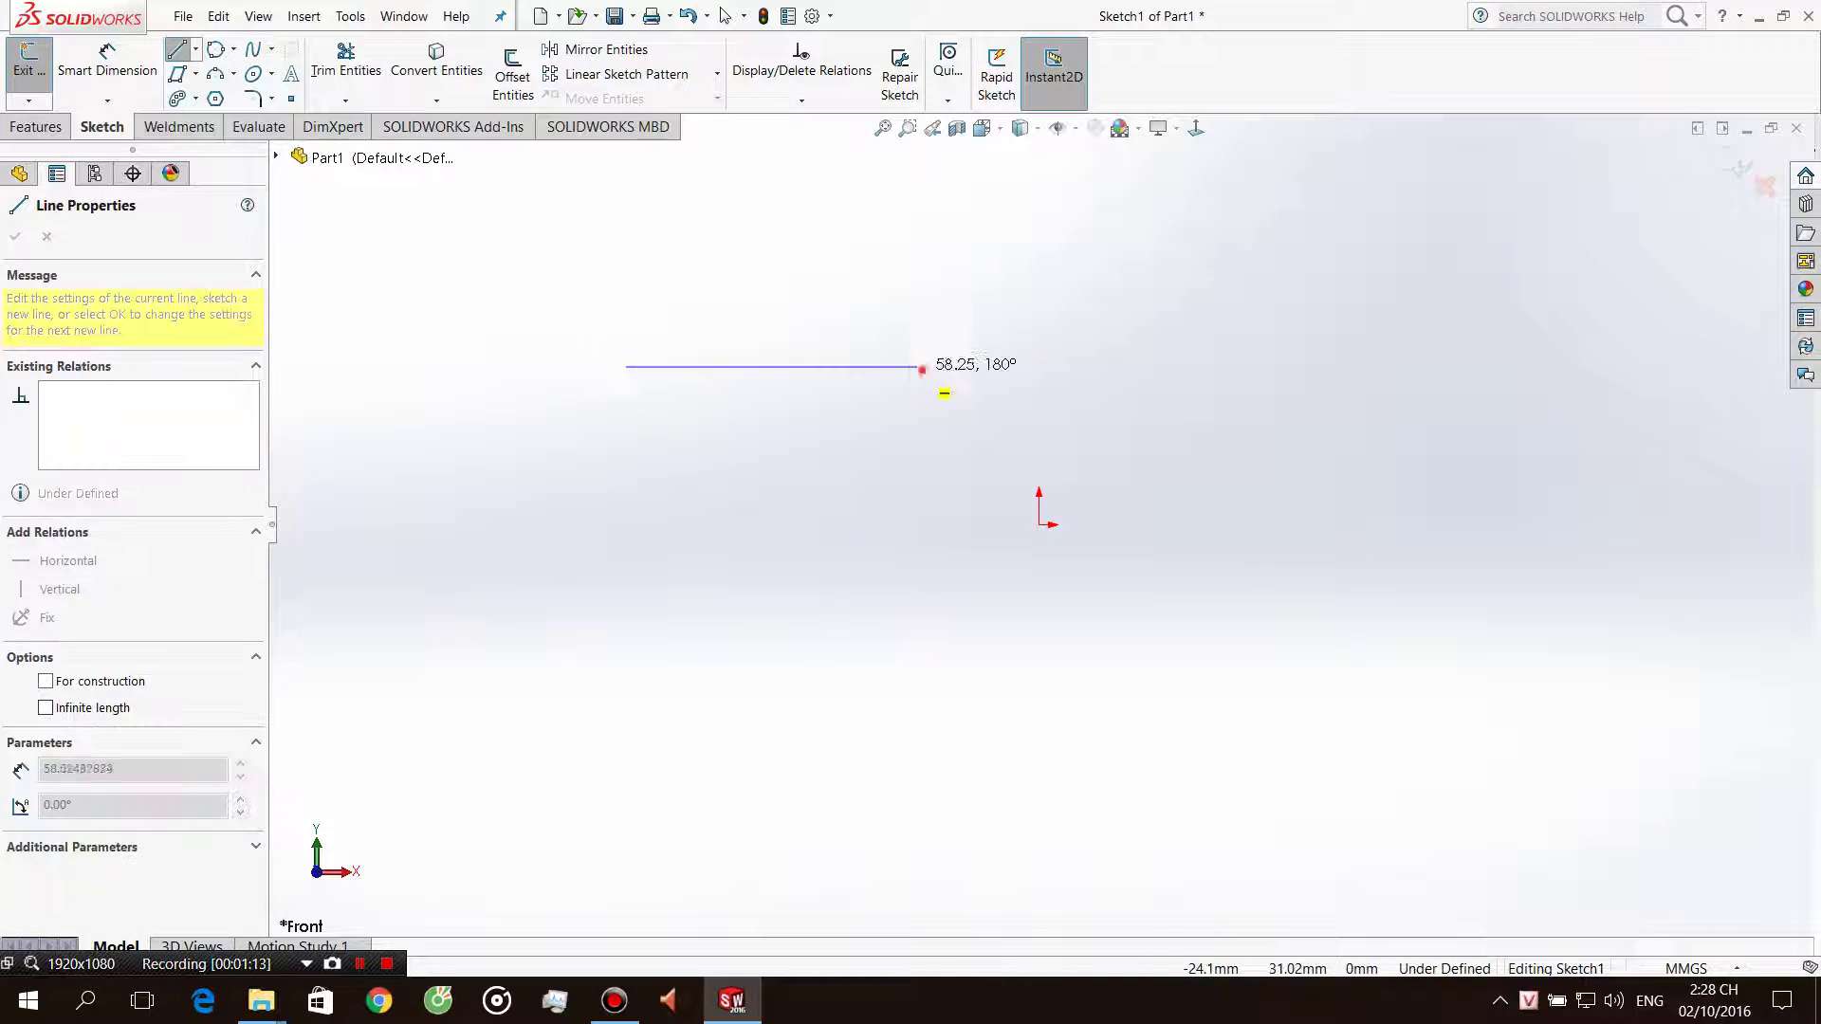
left_click(922, 366)
left_click(736, 434)
double_click(786, 442)
left_click(935, 568)
double_click(950, 591)
left_click_drag(1143, 353, 1221, 340)
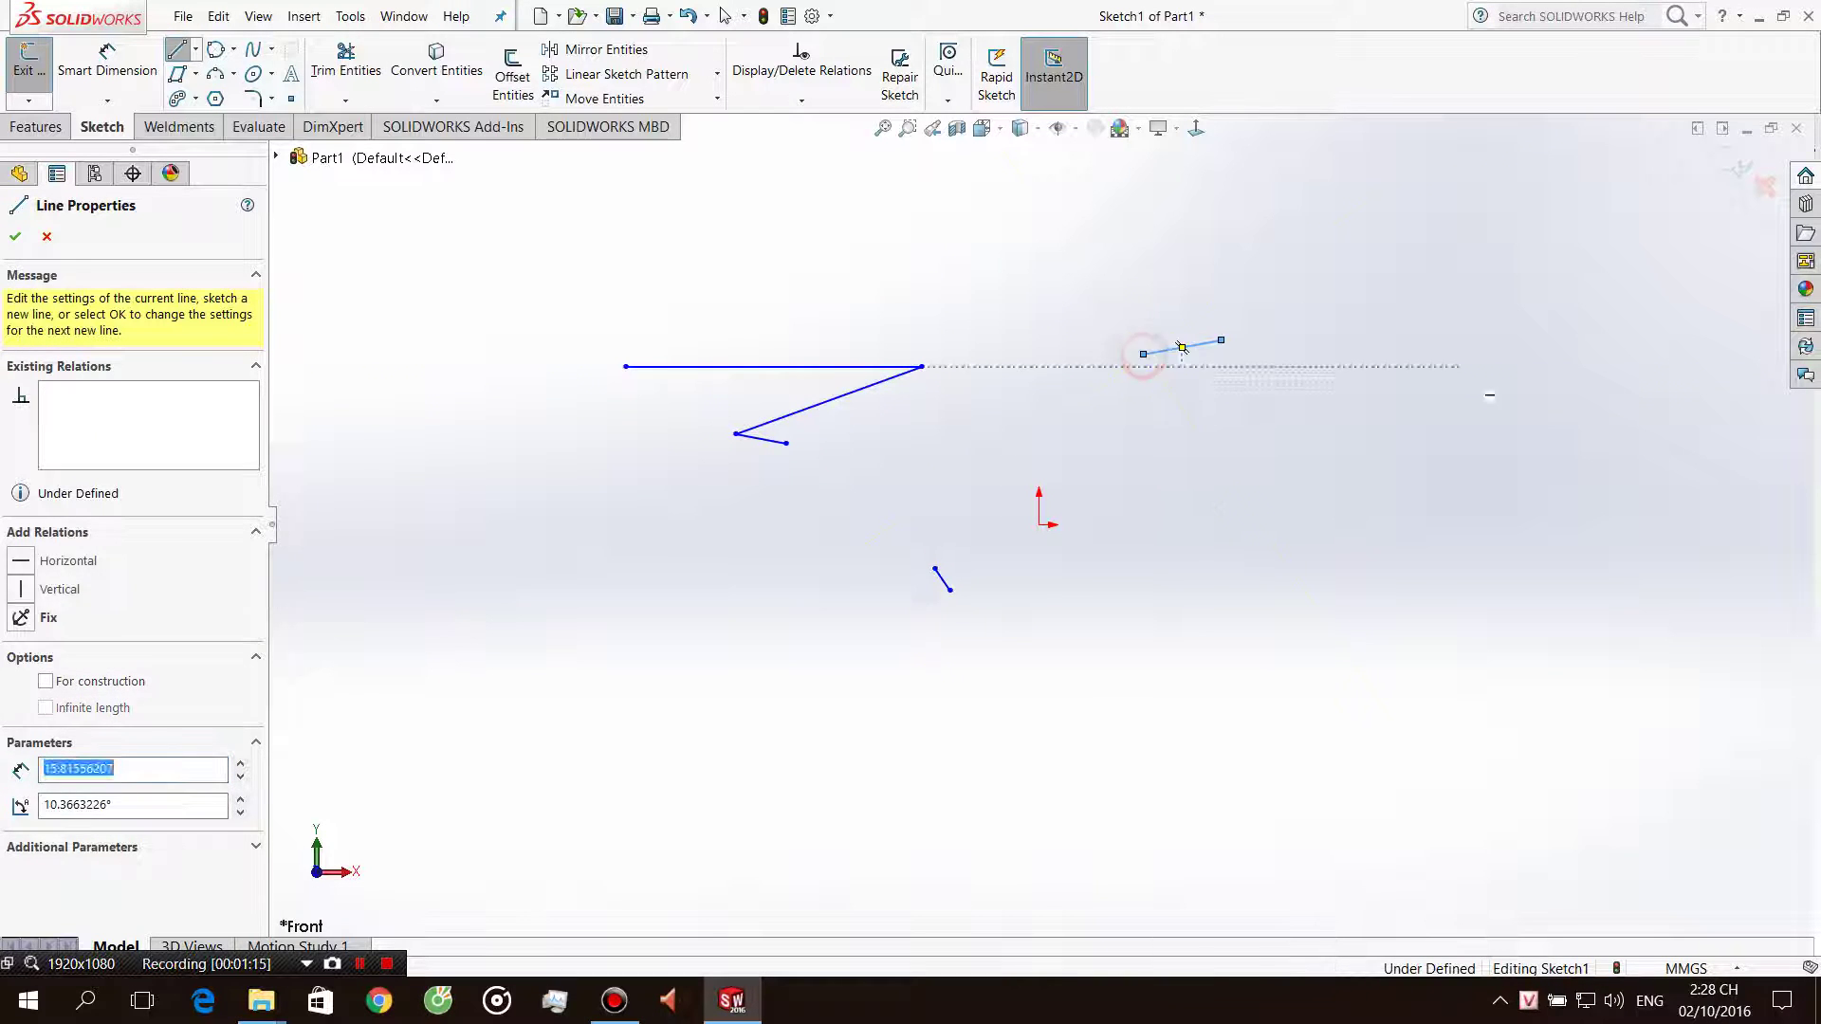
key("Escape")
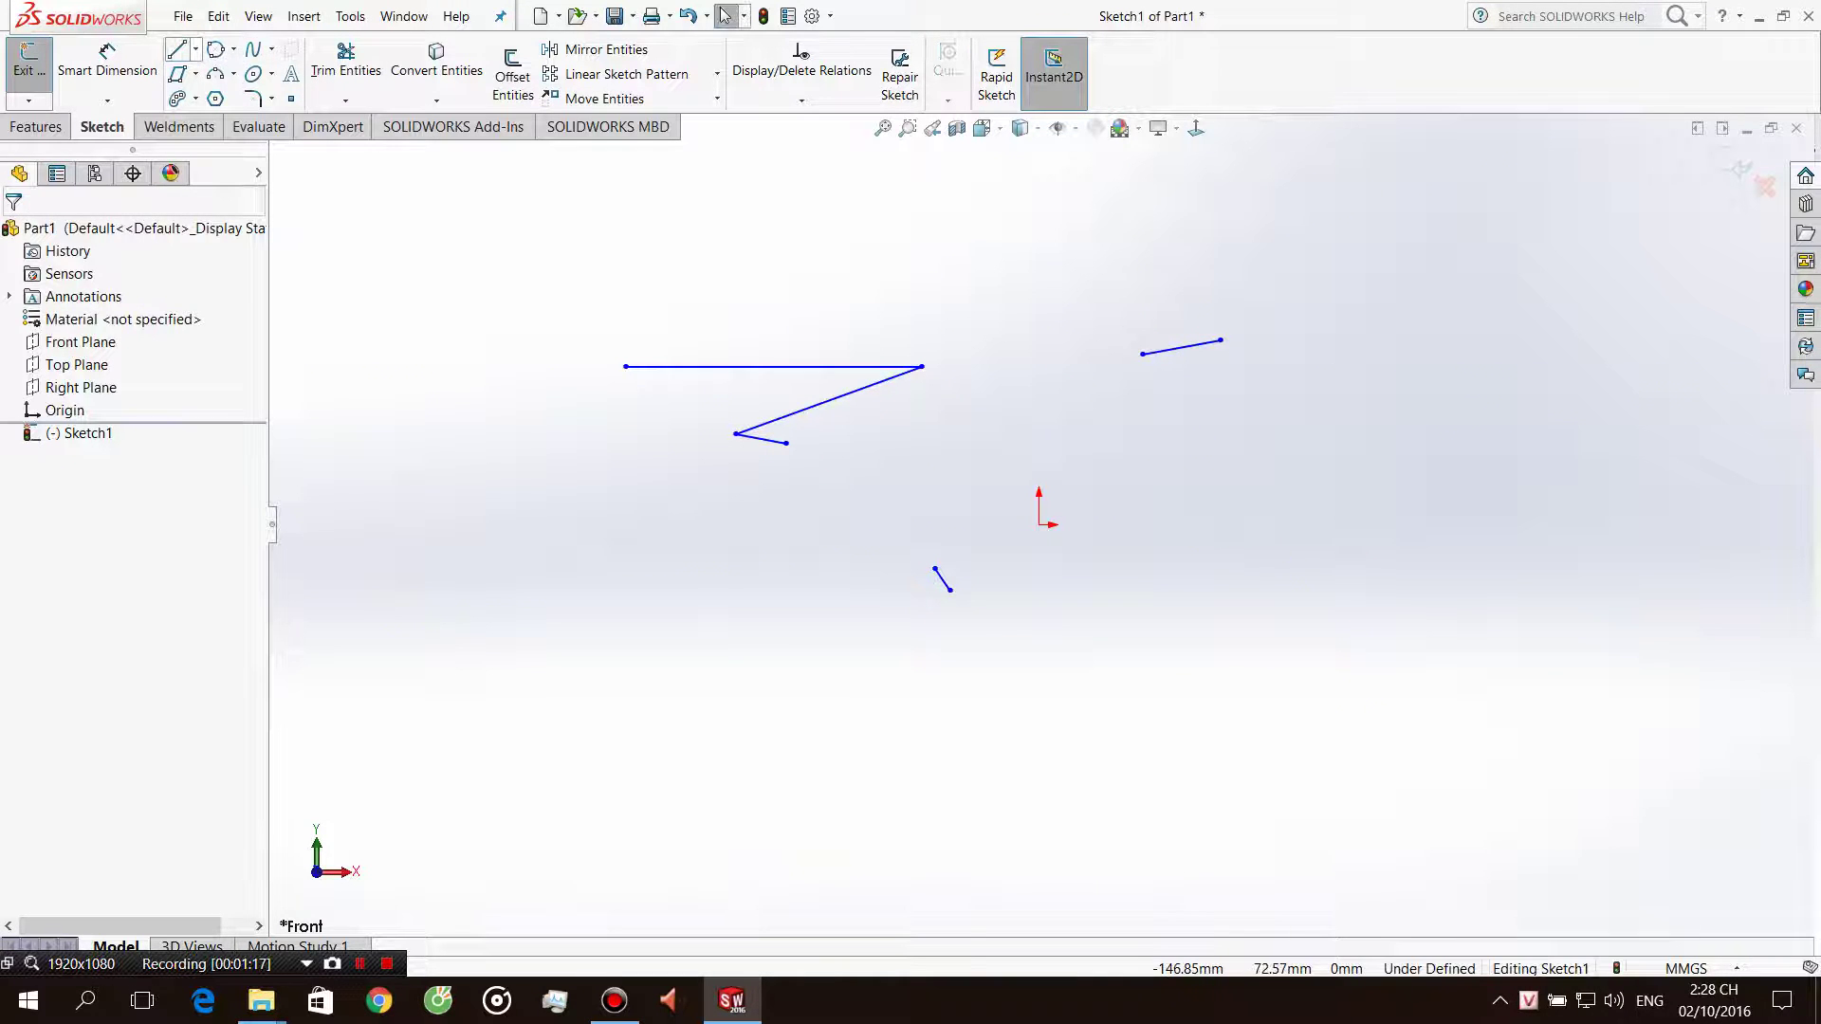
Draw a slanted line to the left of the origin.
left_click(195, 49)
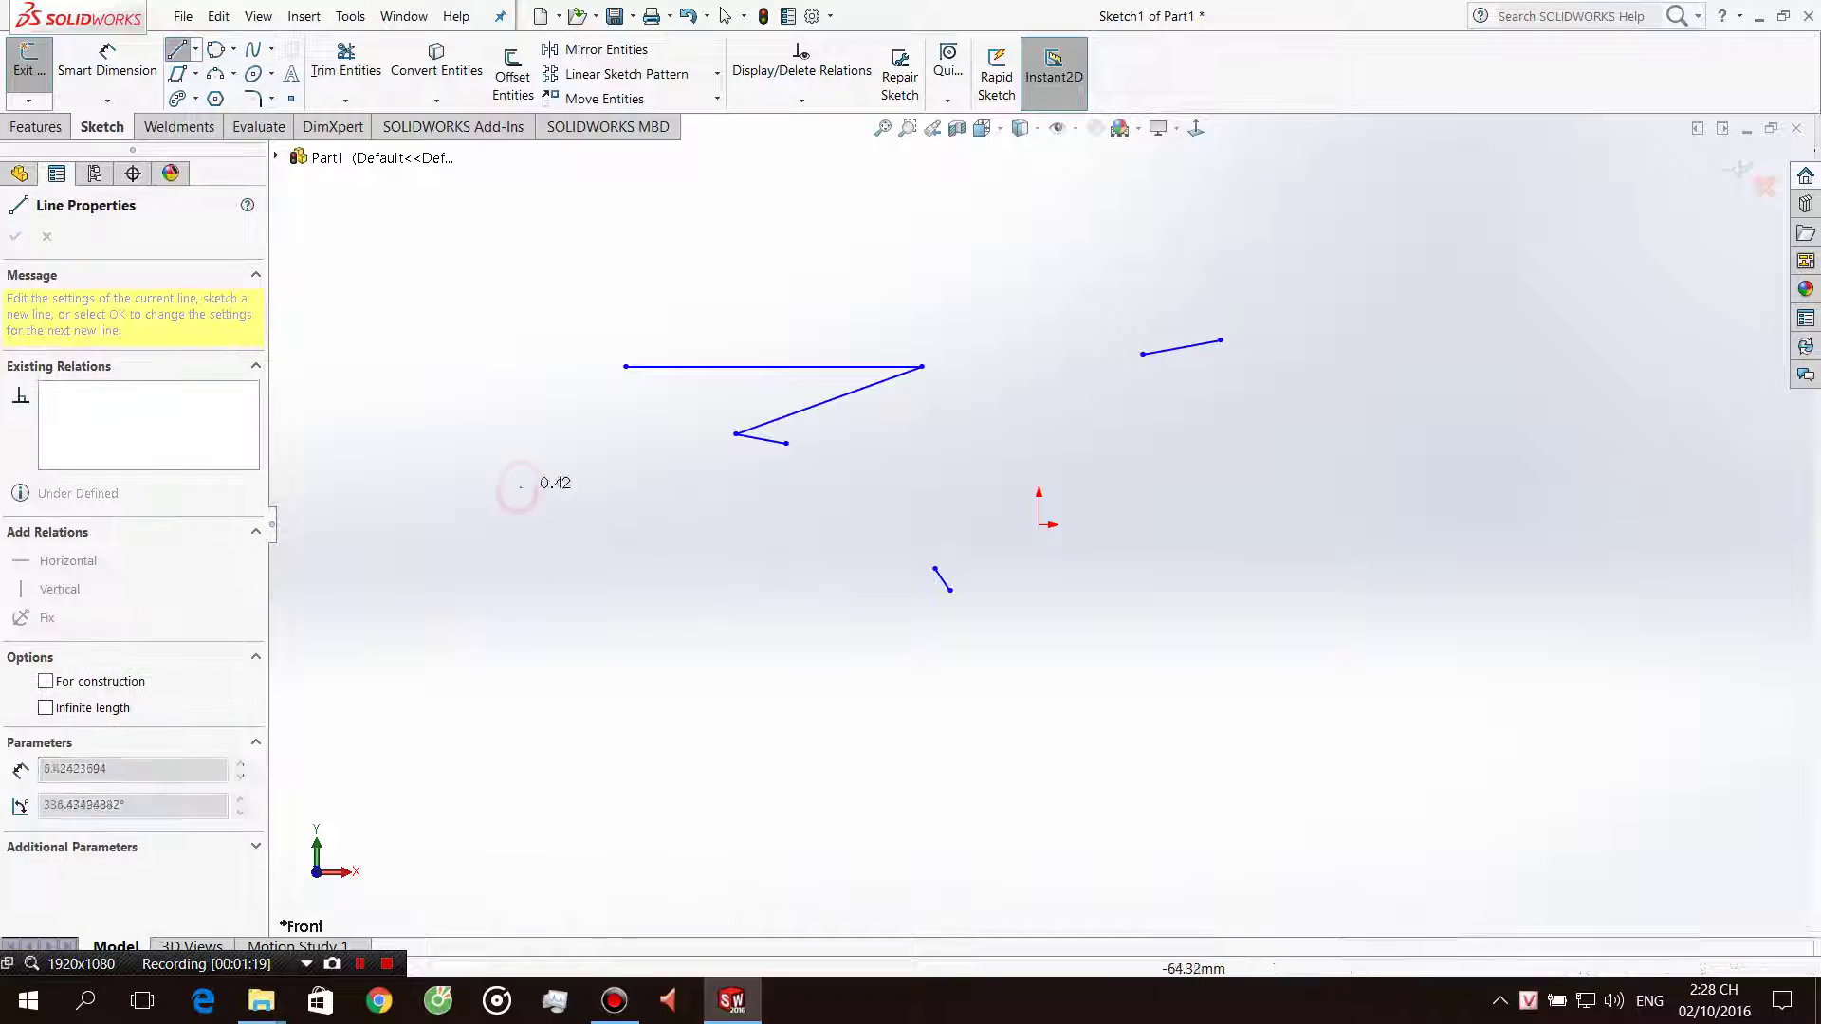
left_click(519, 486)
left_click(761, 589)
key("Escape")
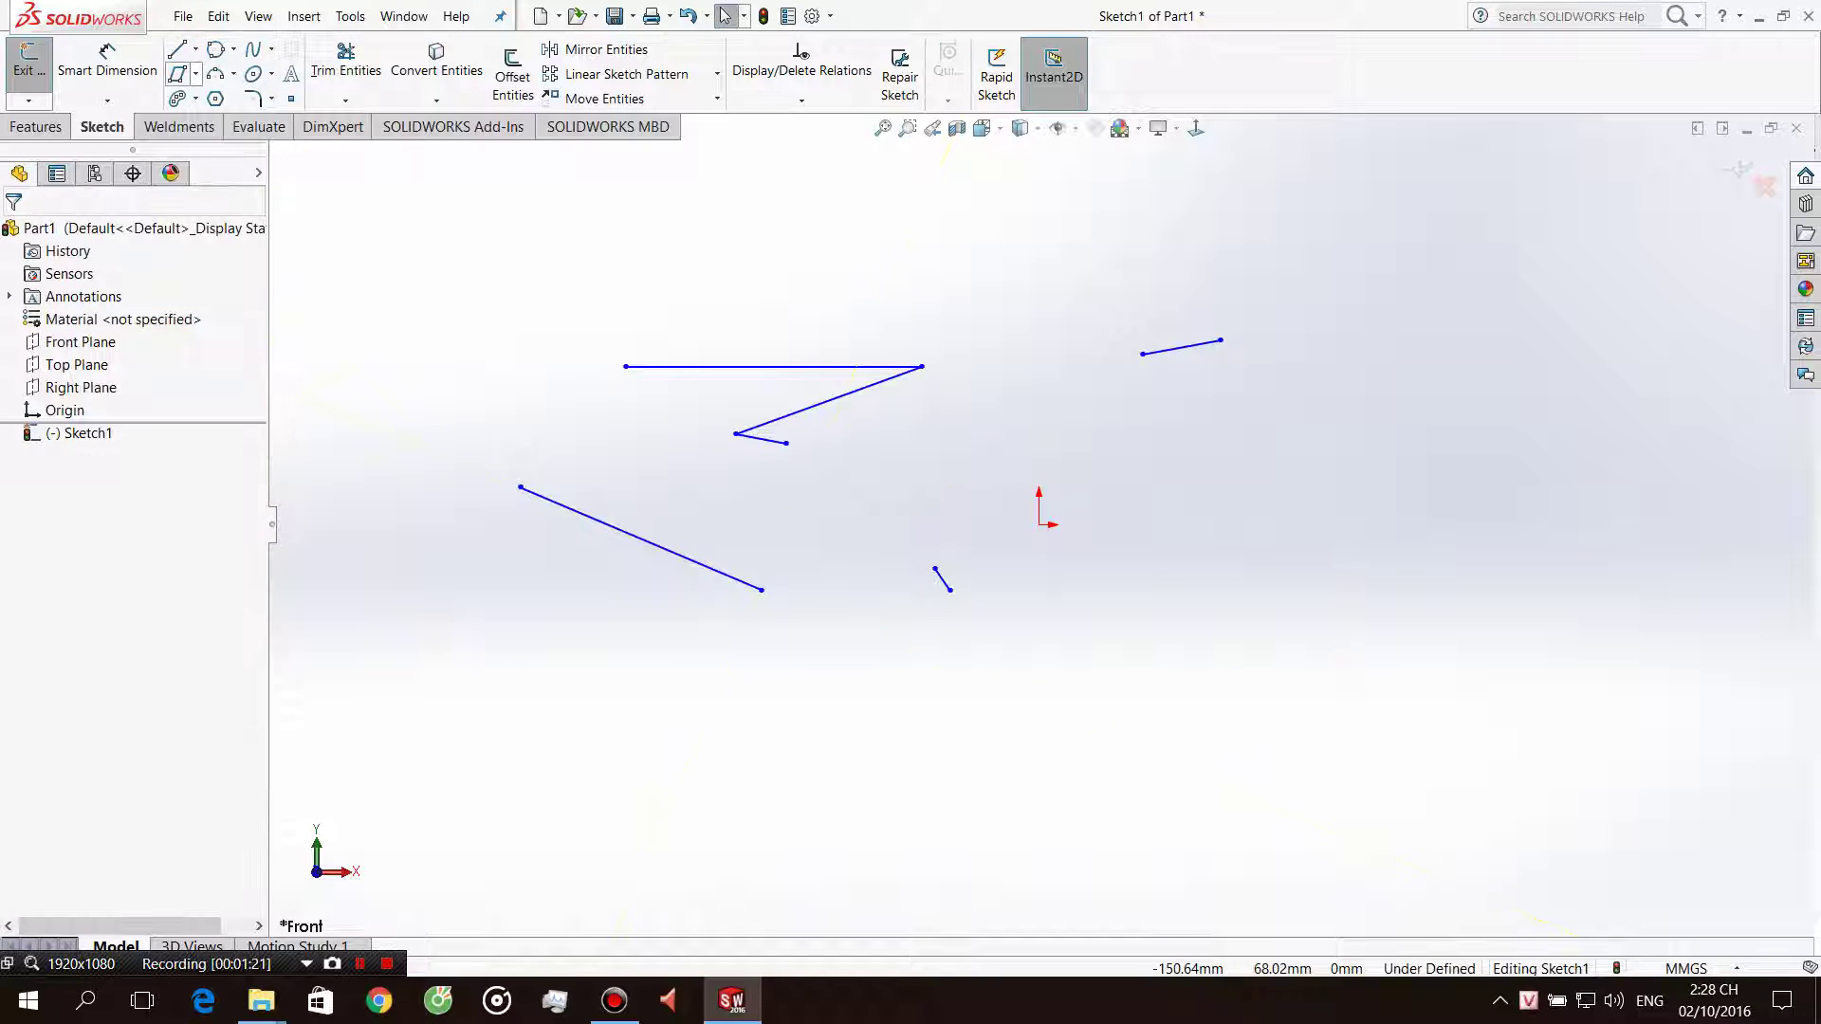
Draw a horizontal centerline near the top of the sketch.
left_click(195, 49)
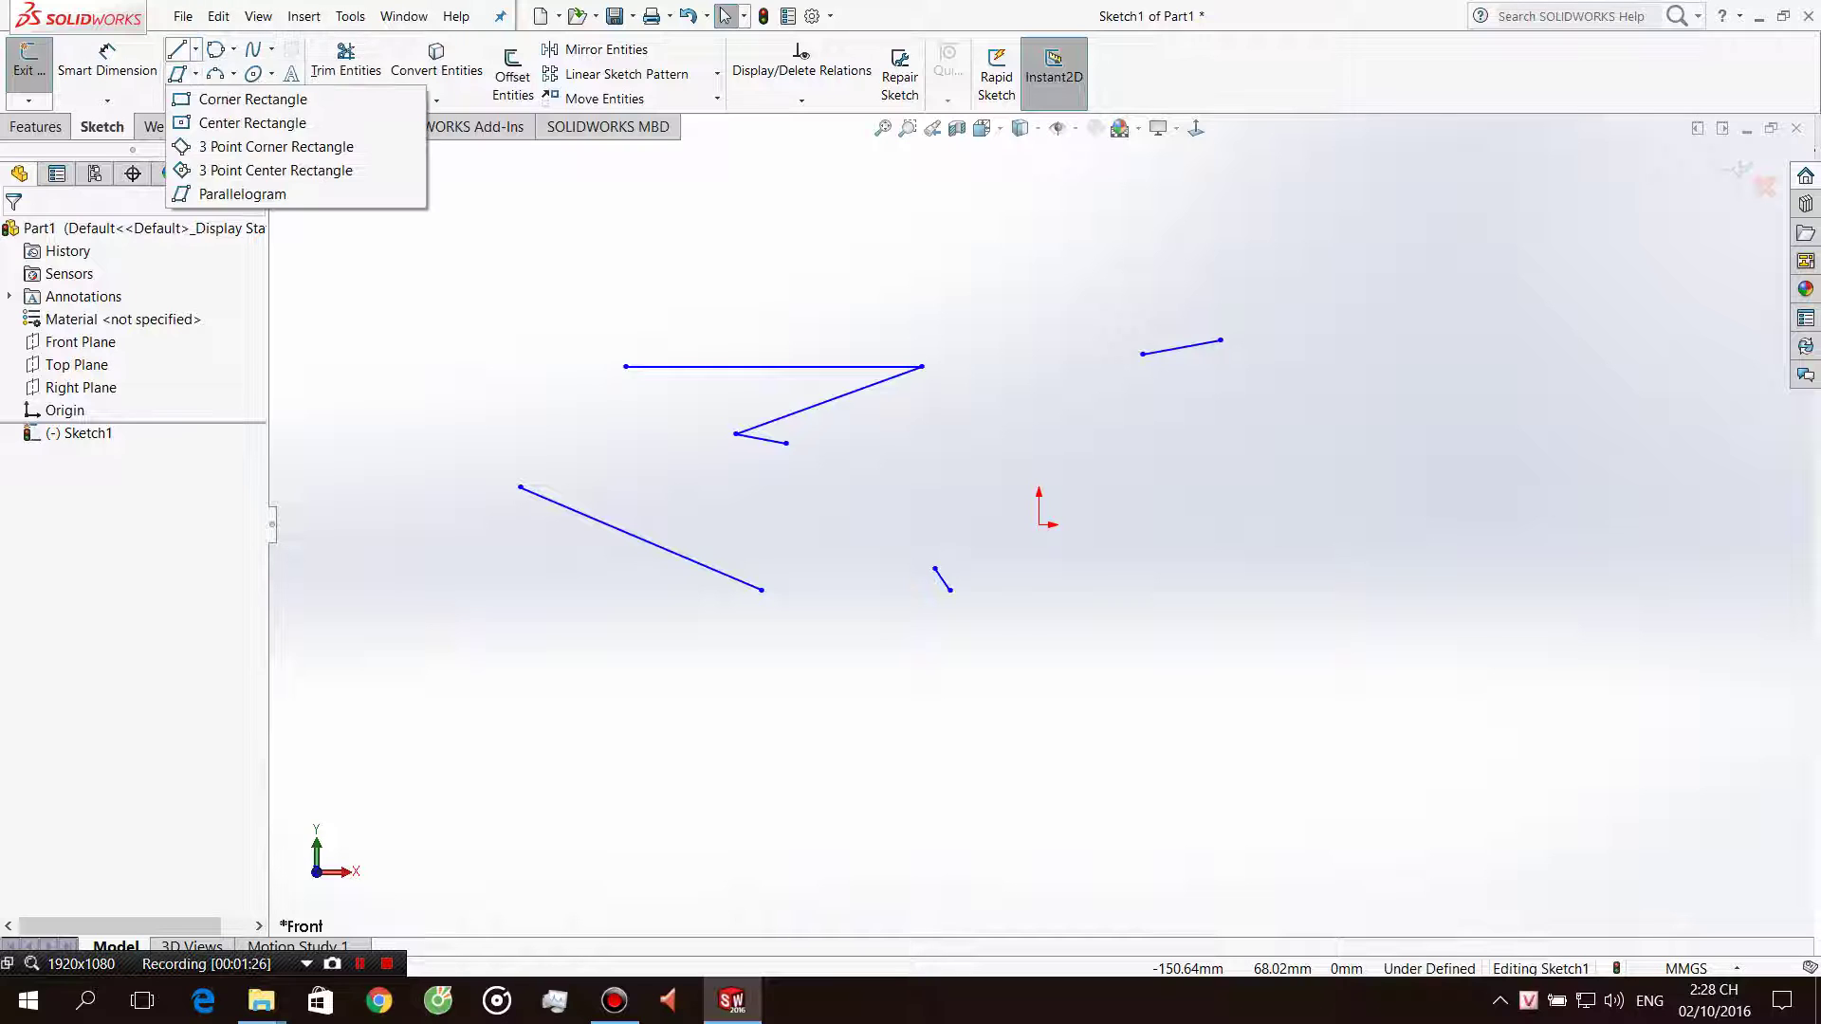
left_click(210, 96)
left_click(723, 283)
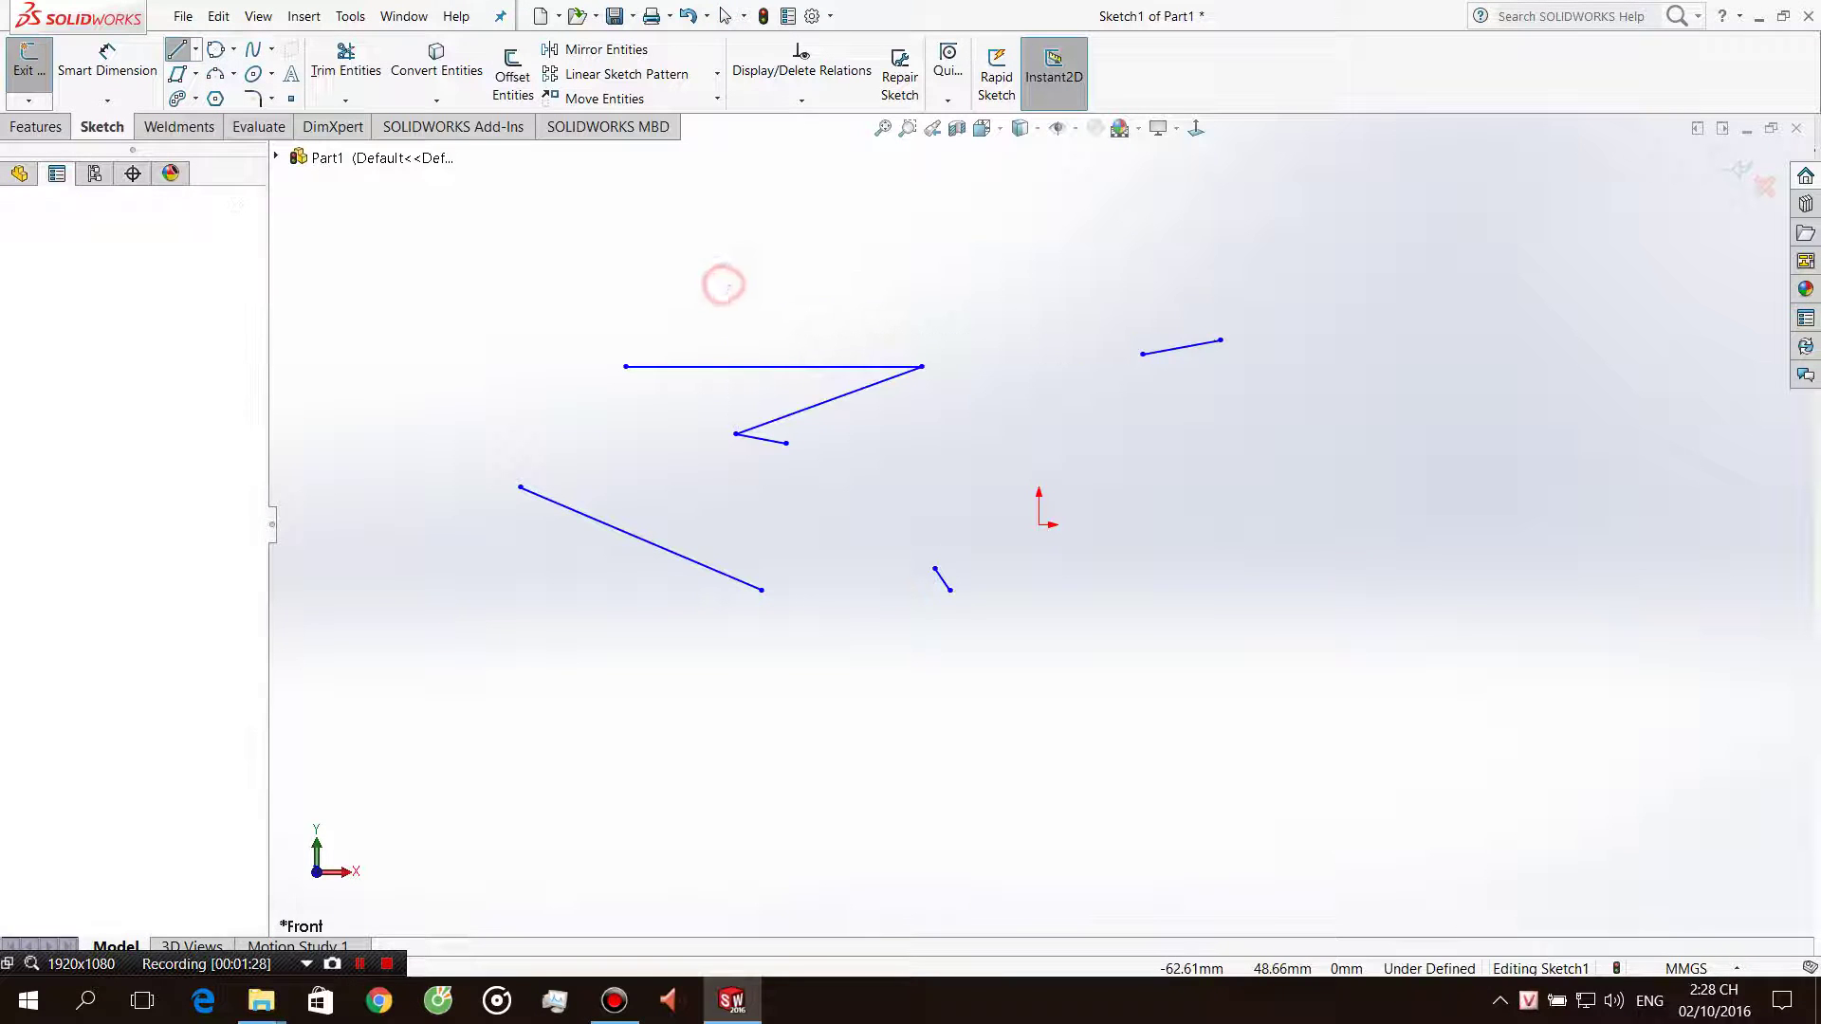
left_click(1143, 283)
key("Escape")
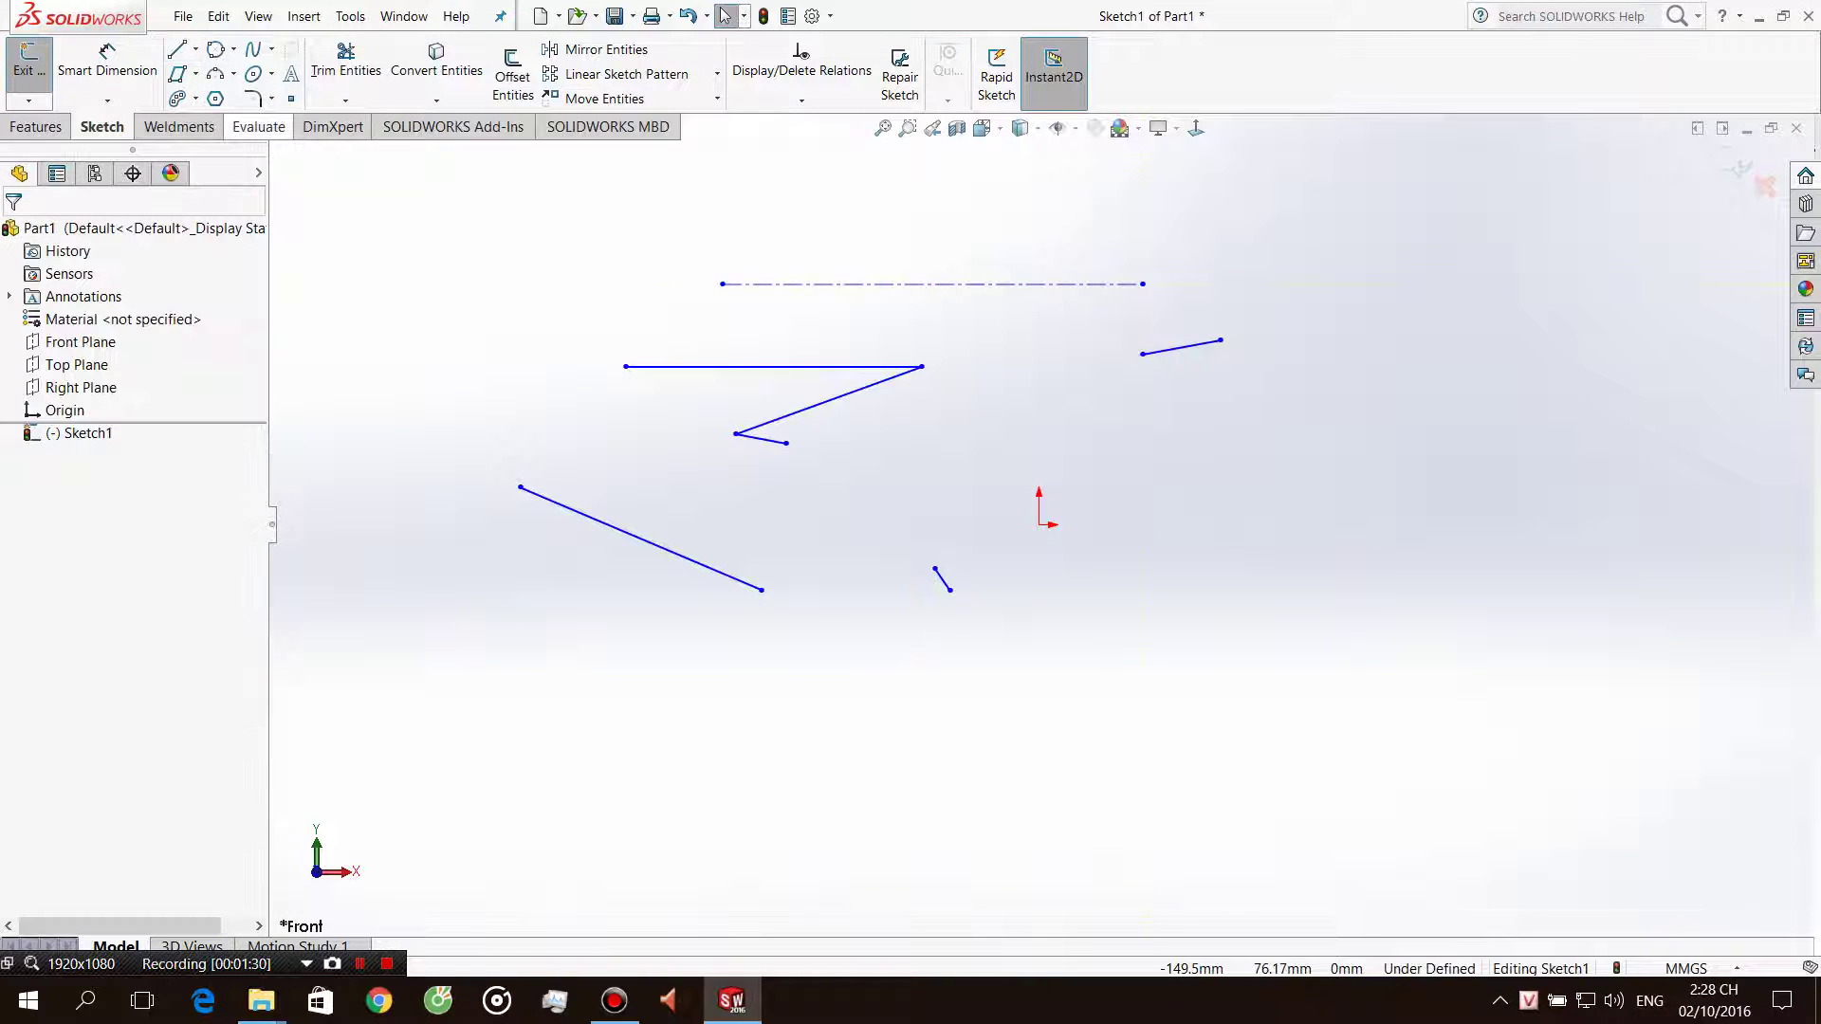
Draw a long slanted midpoint line below the origin and a short horizontal one right of it.
left_click(195, 49)
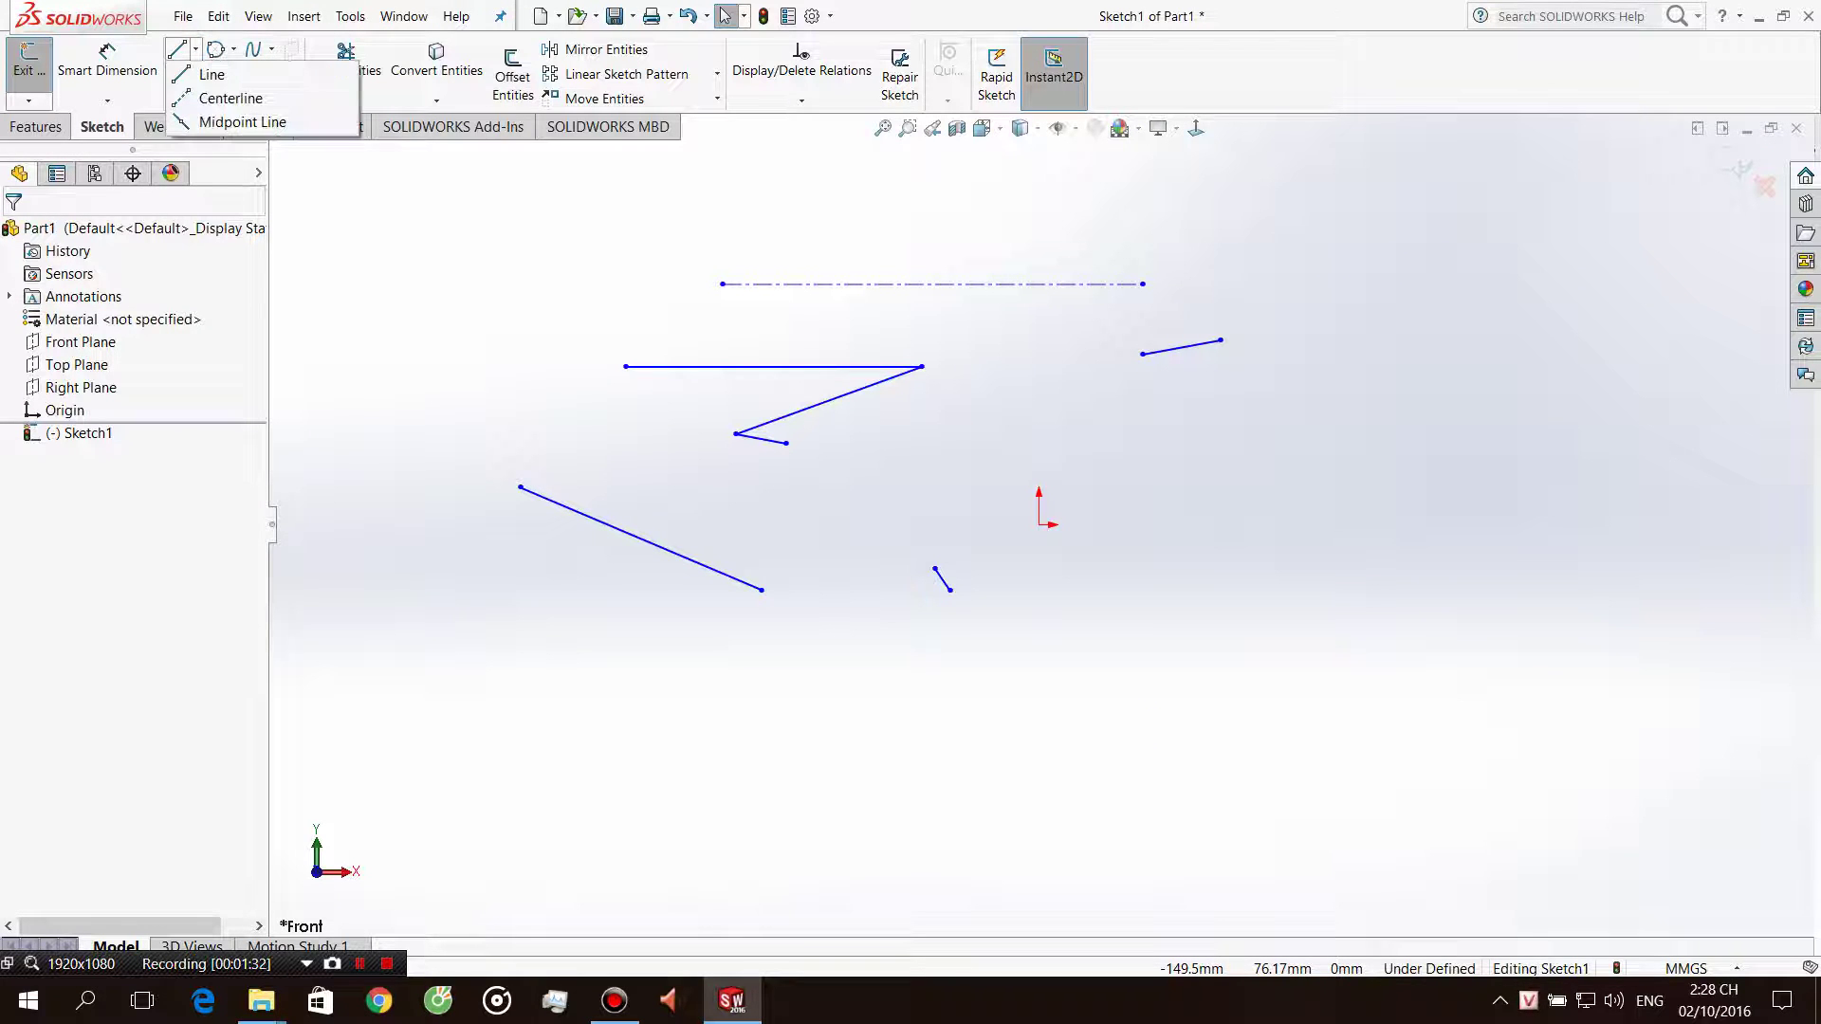
left_click(224, 122)
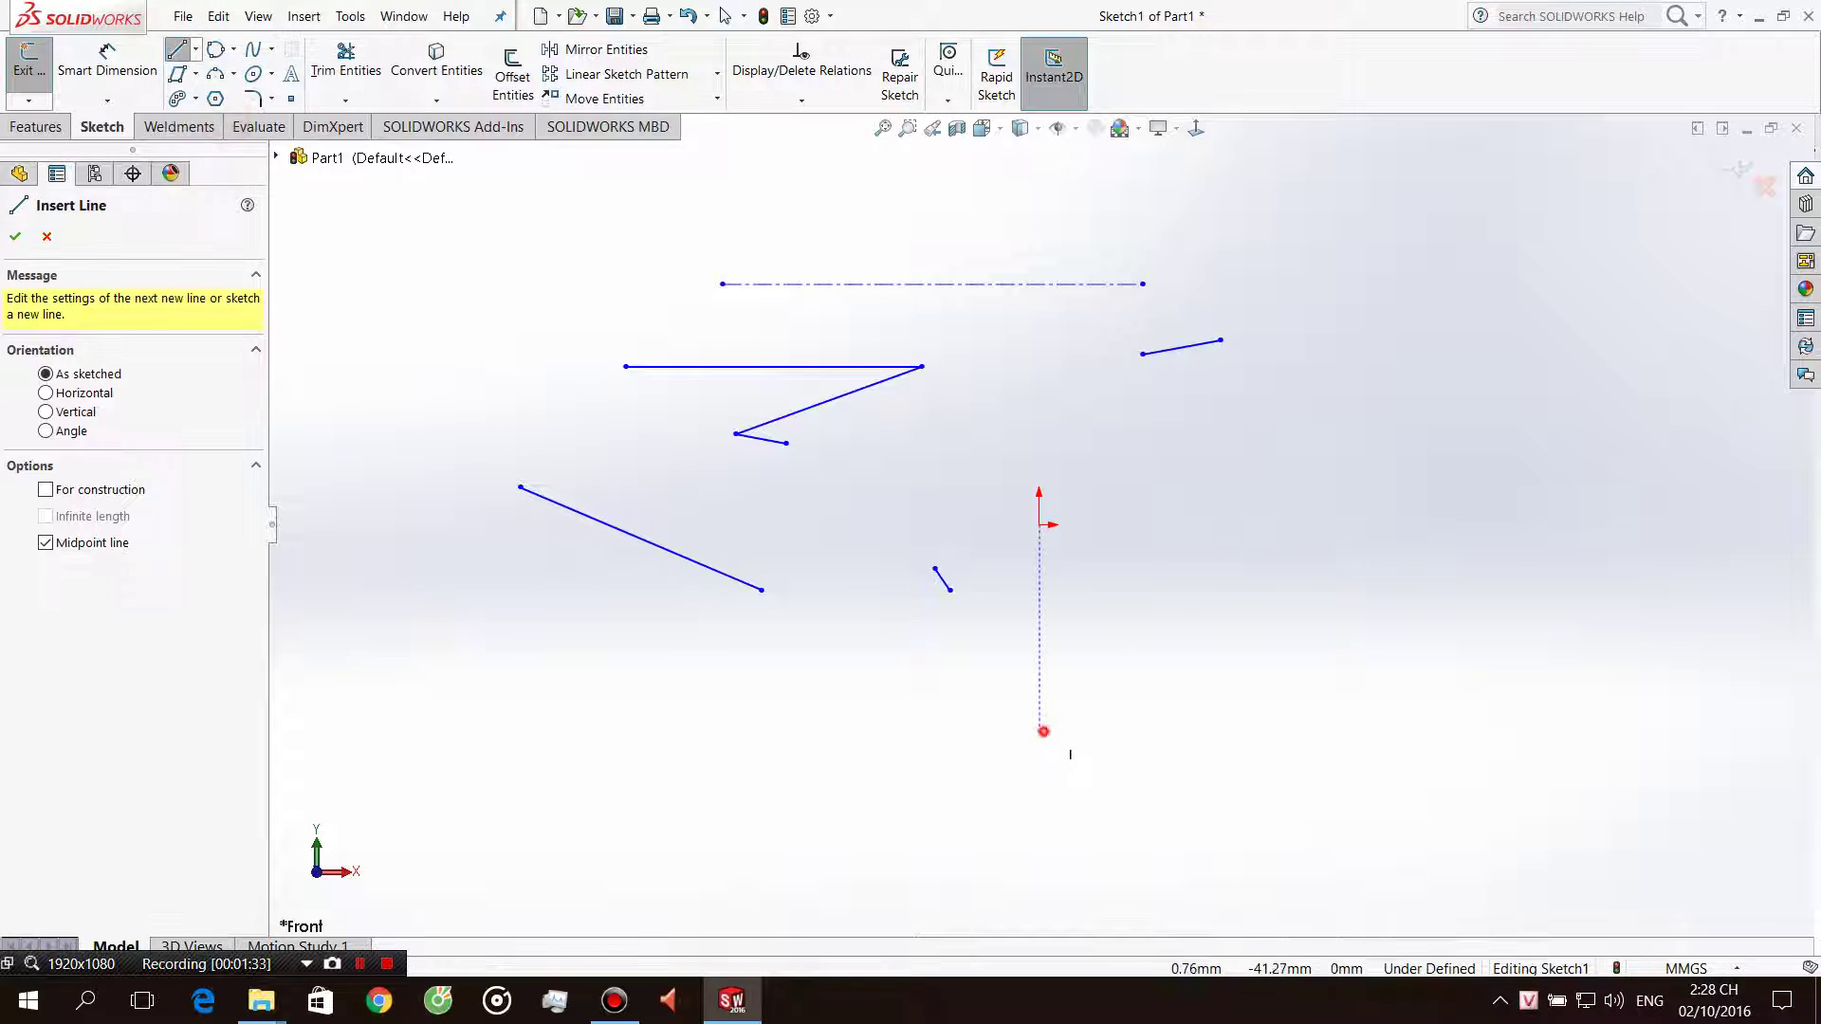
left_click(1039, 731)
left_click(1338, 638)
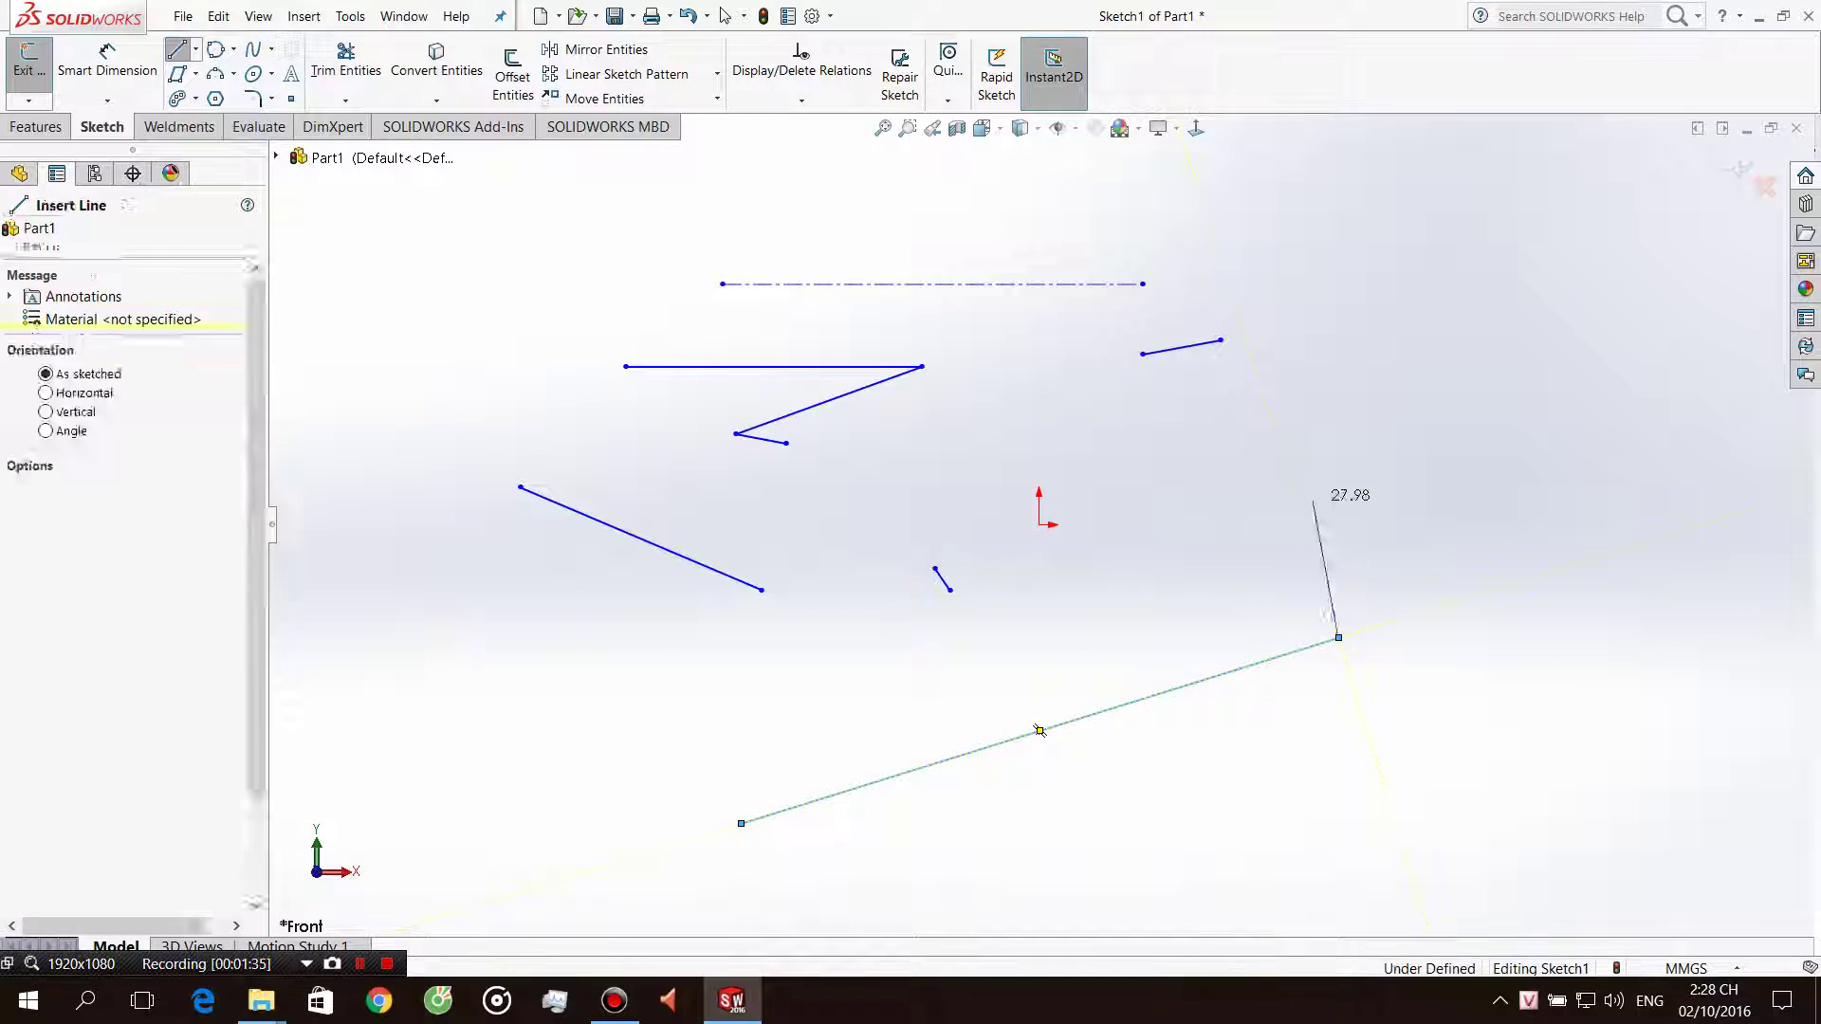
key("Escape")
left_click(195, 48)
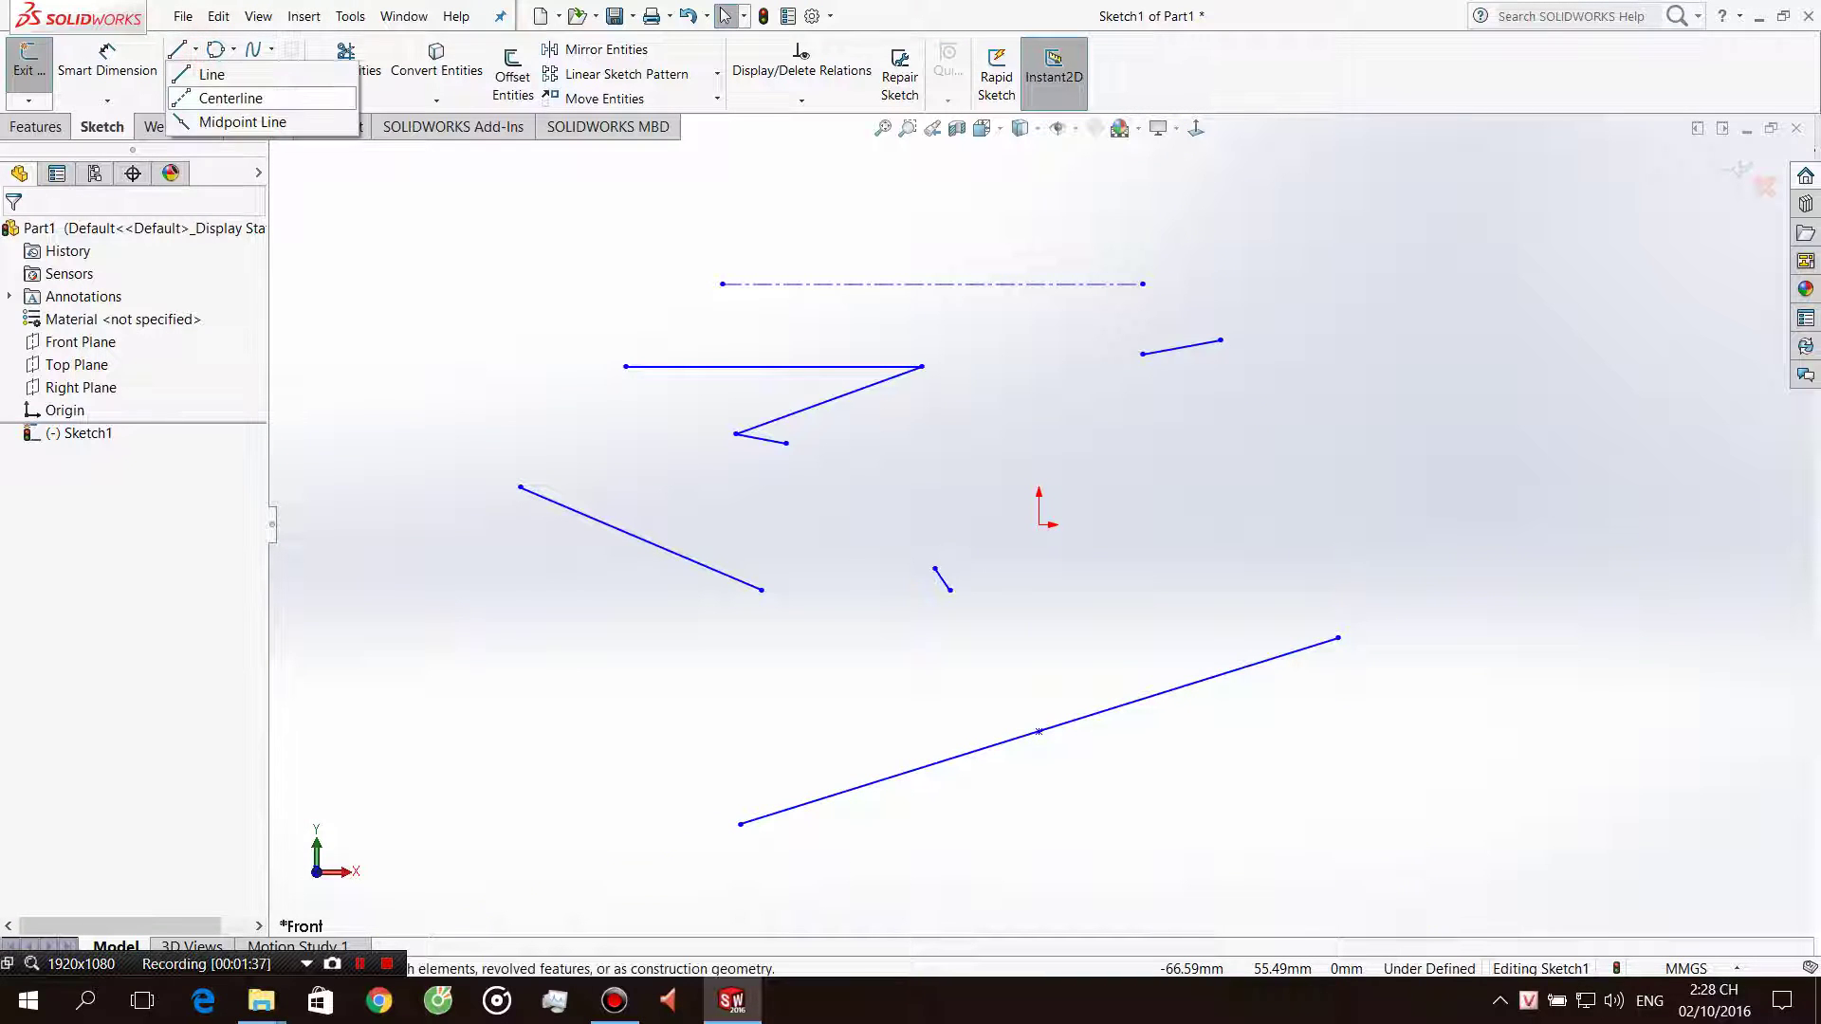
left_click(223, 119)
left_click(1108, 445)
left_click(1156, 443)
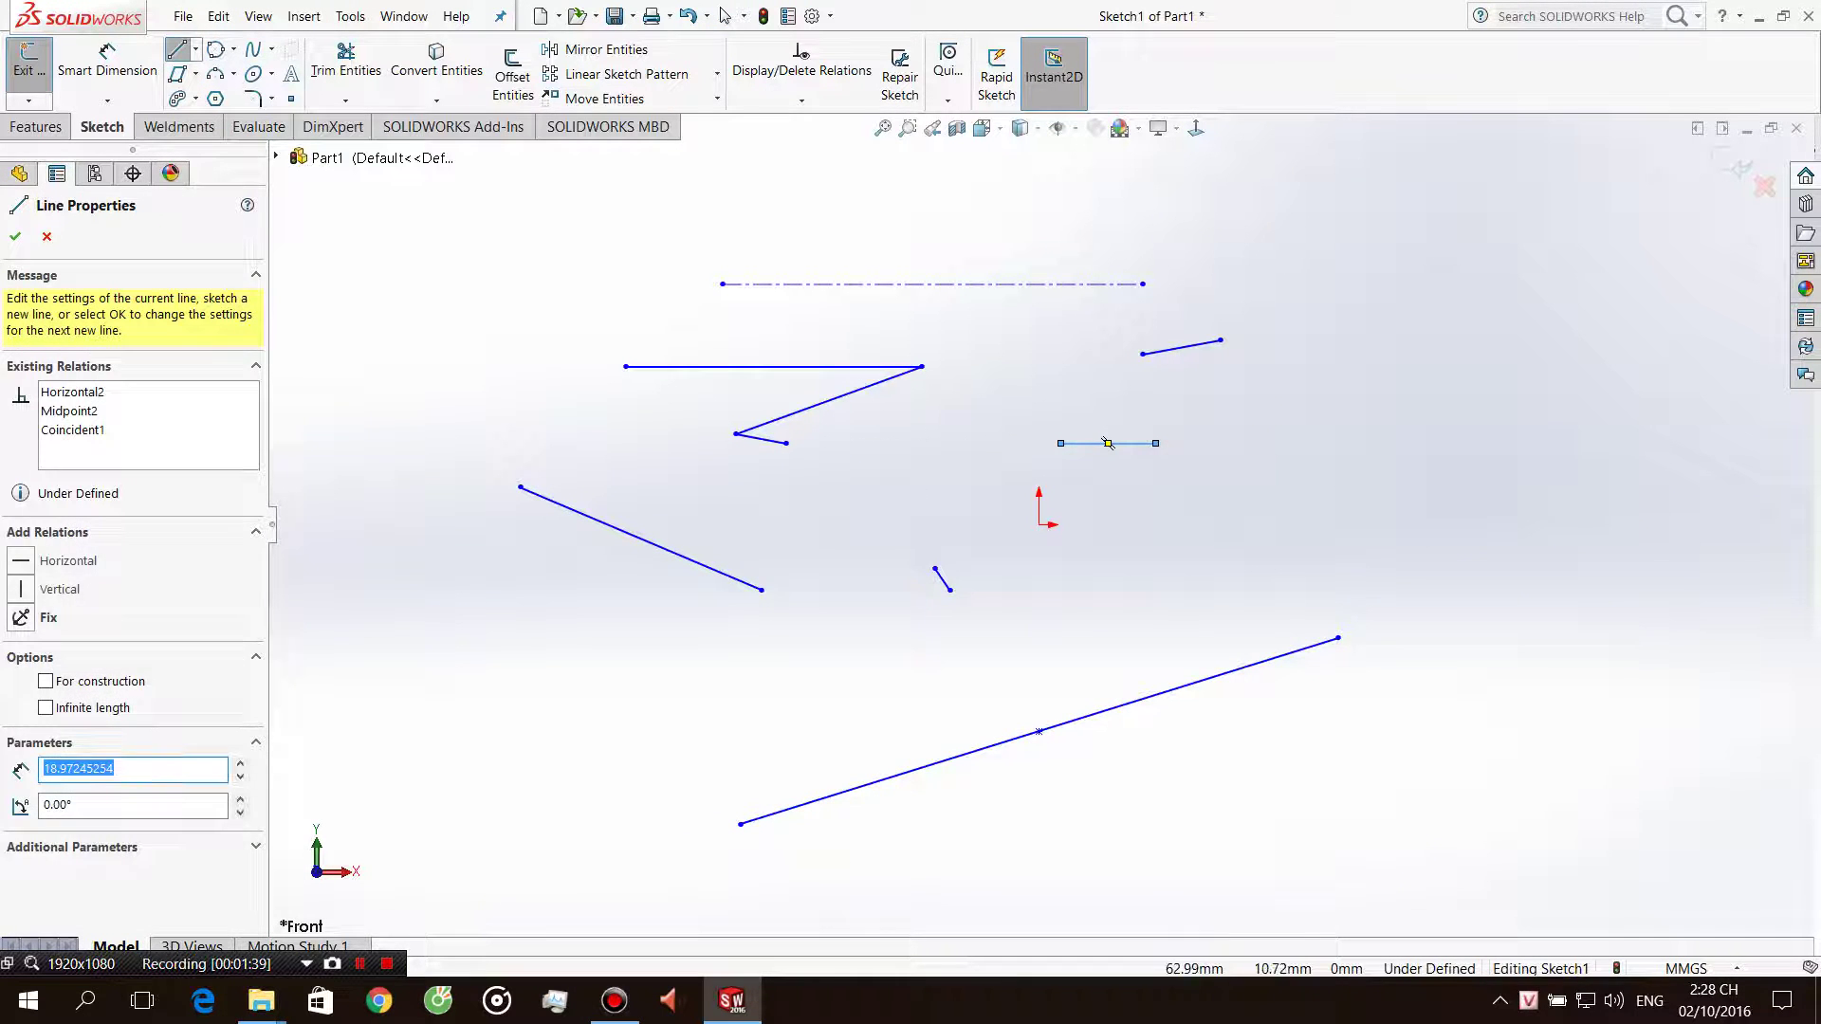
key("Escape")
Draw an upward-angled midpoint line at the lower left of the sketch.
left_click(234, 48)
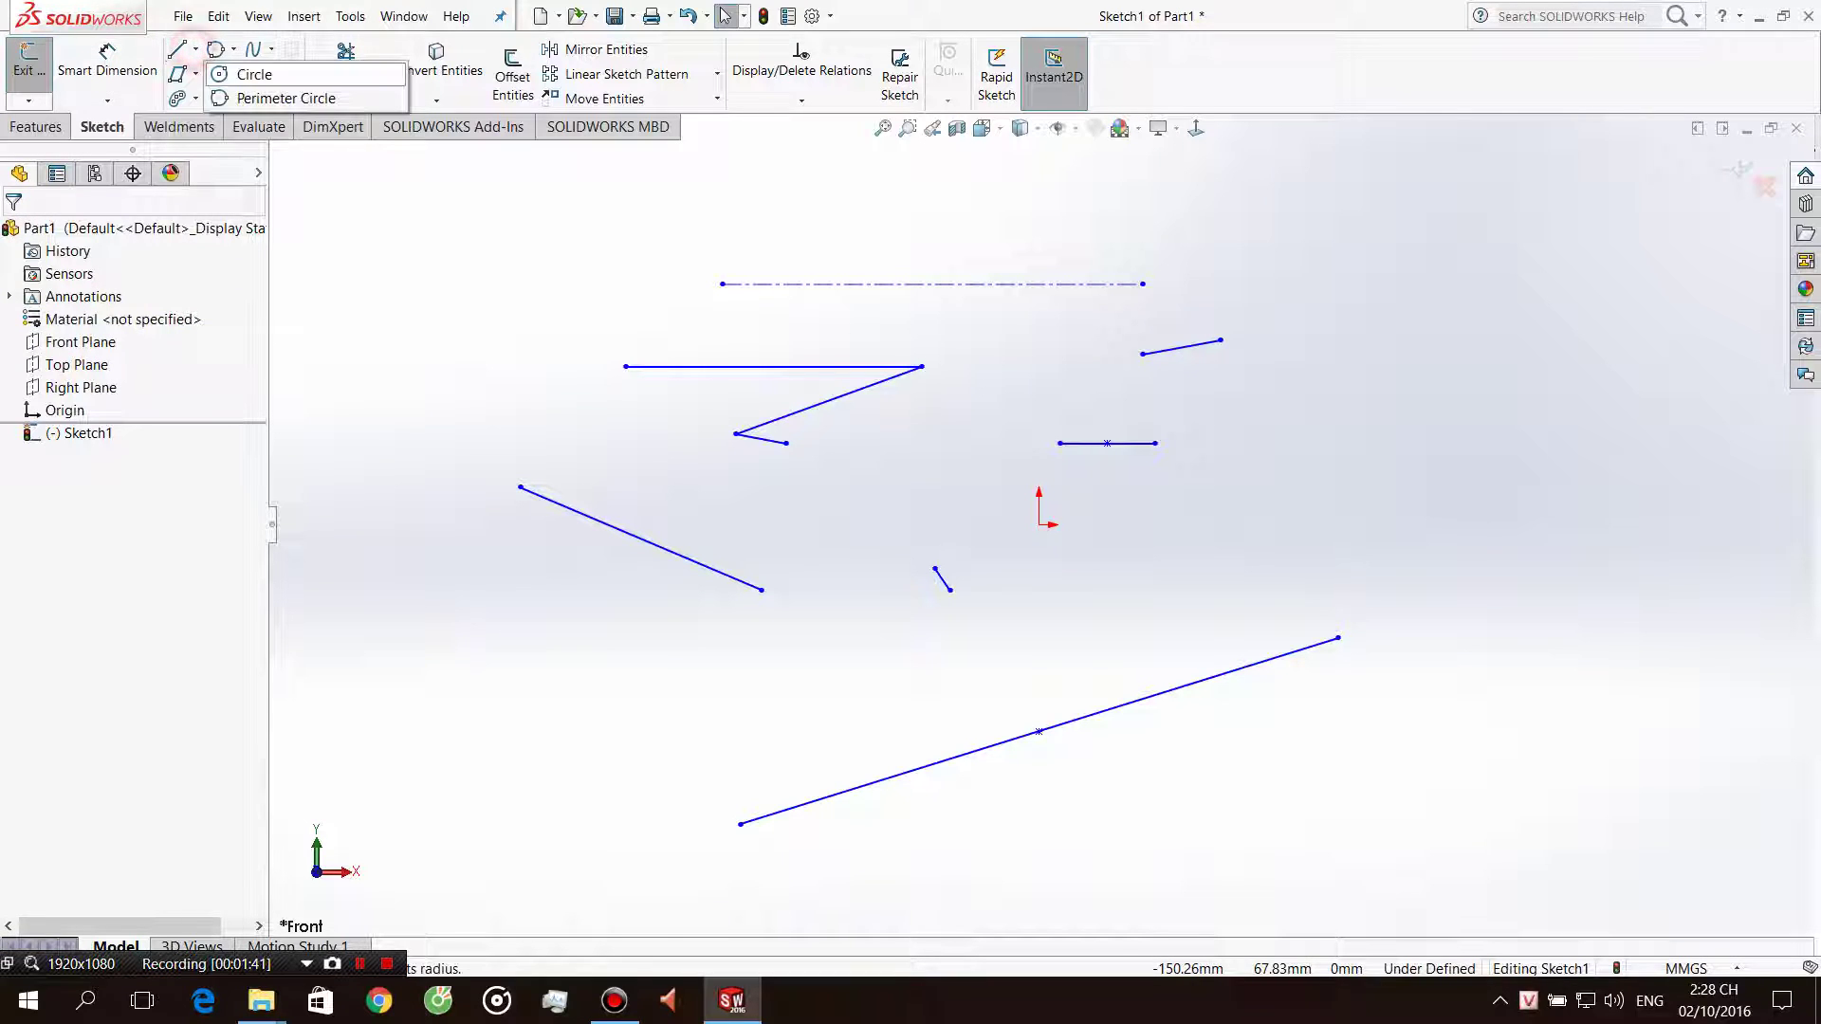
left_click(227, 121)
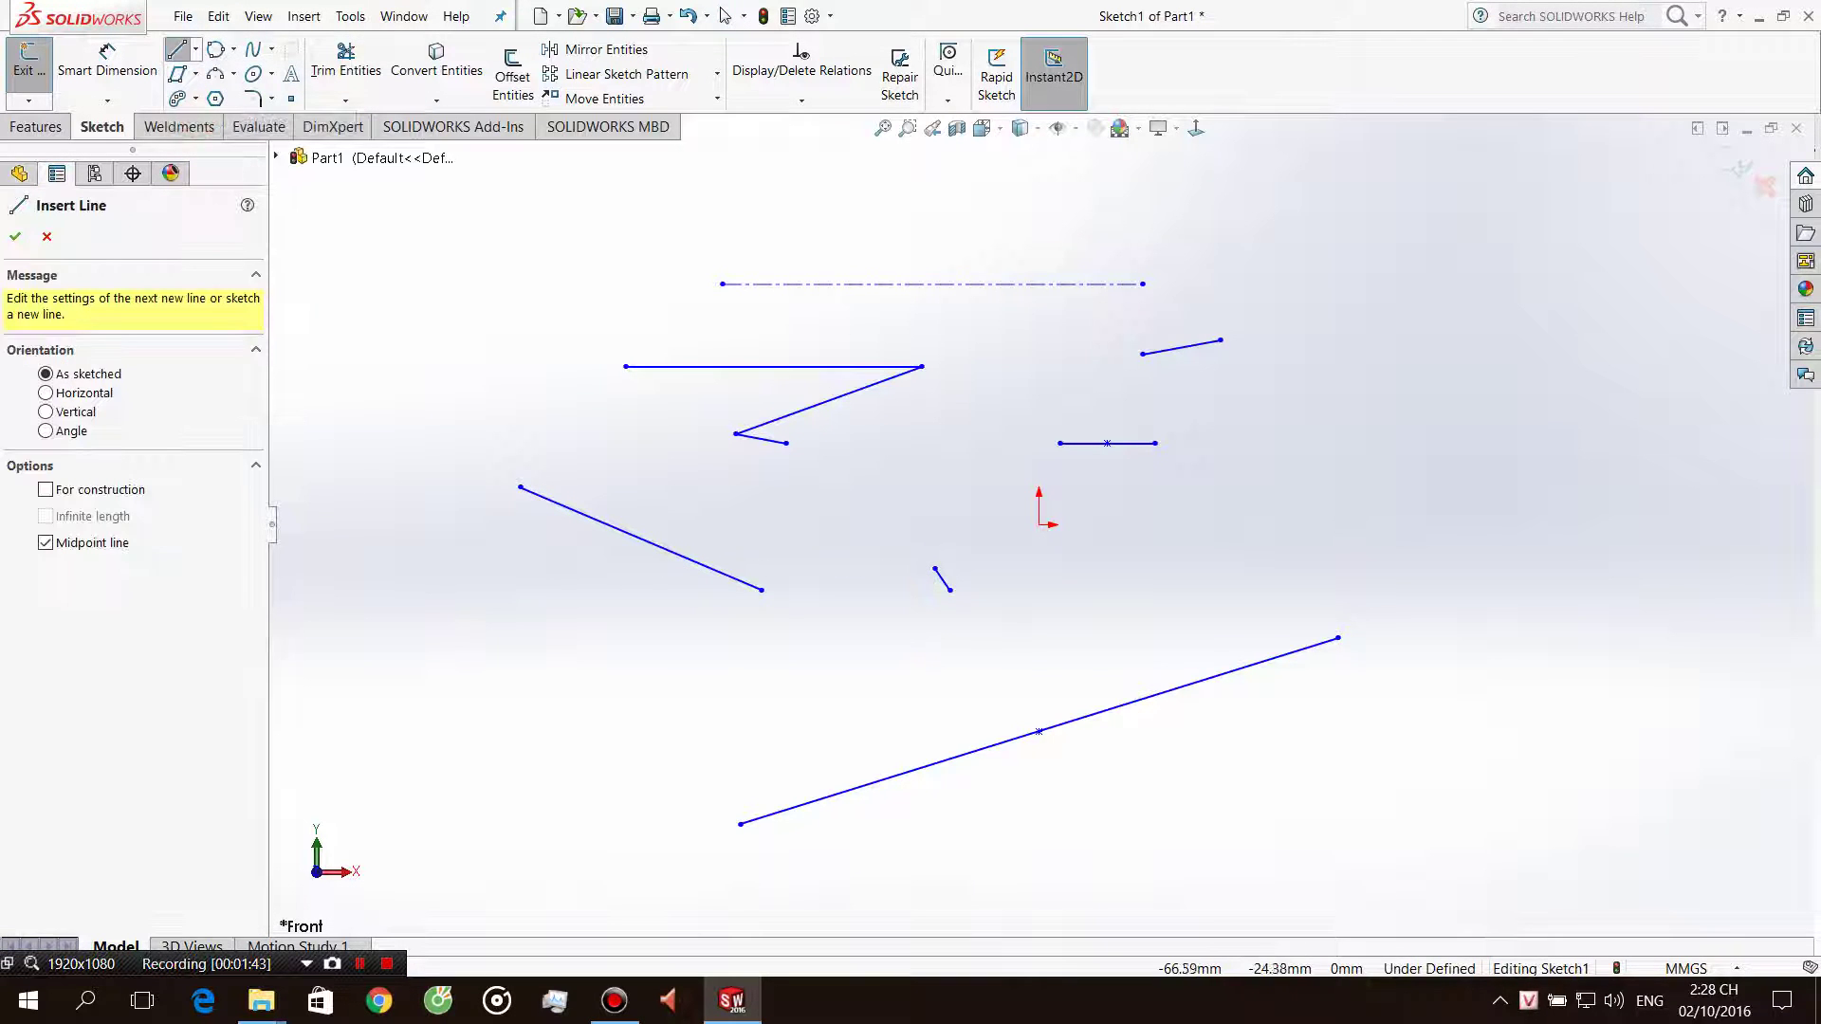
left_click(707, 657)
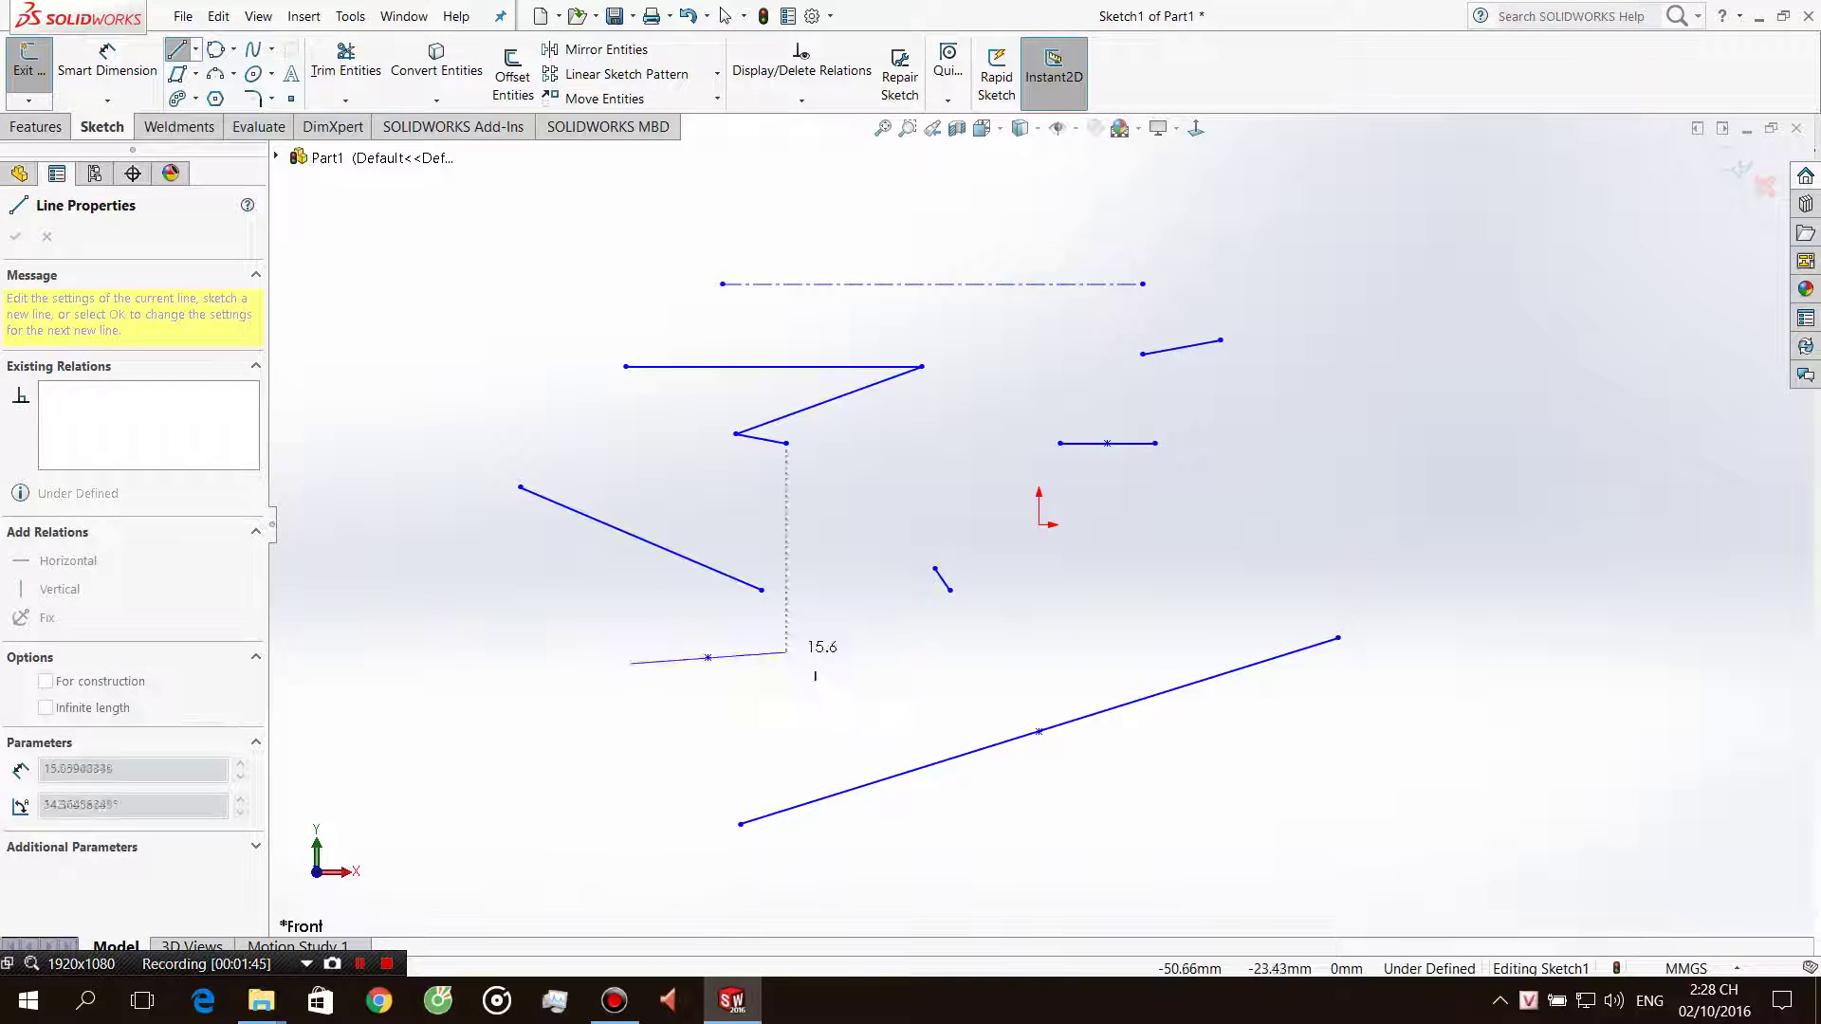
left_click(816, 624)
key("Escape")
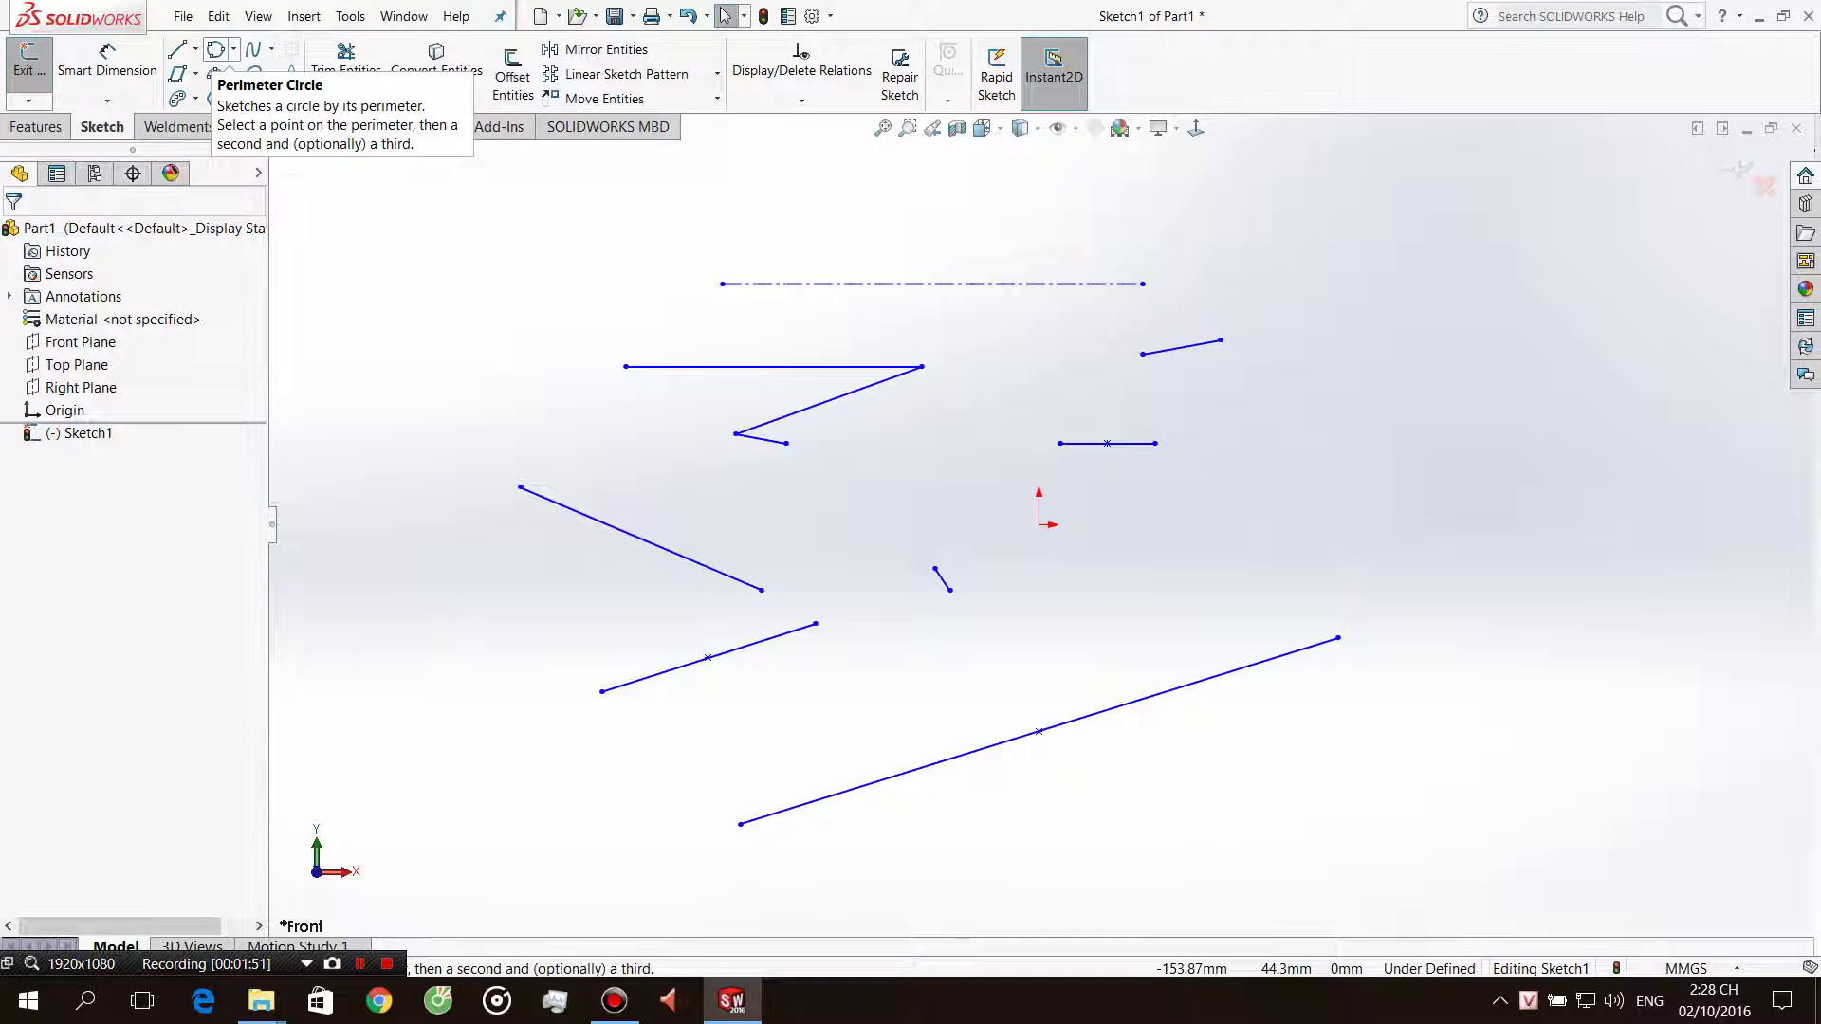
Draw two centre-point circles, radii about 58.7 and 55.06, the lower overlapping the upper.
left_click(233, 49)
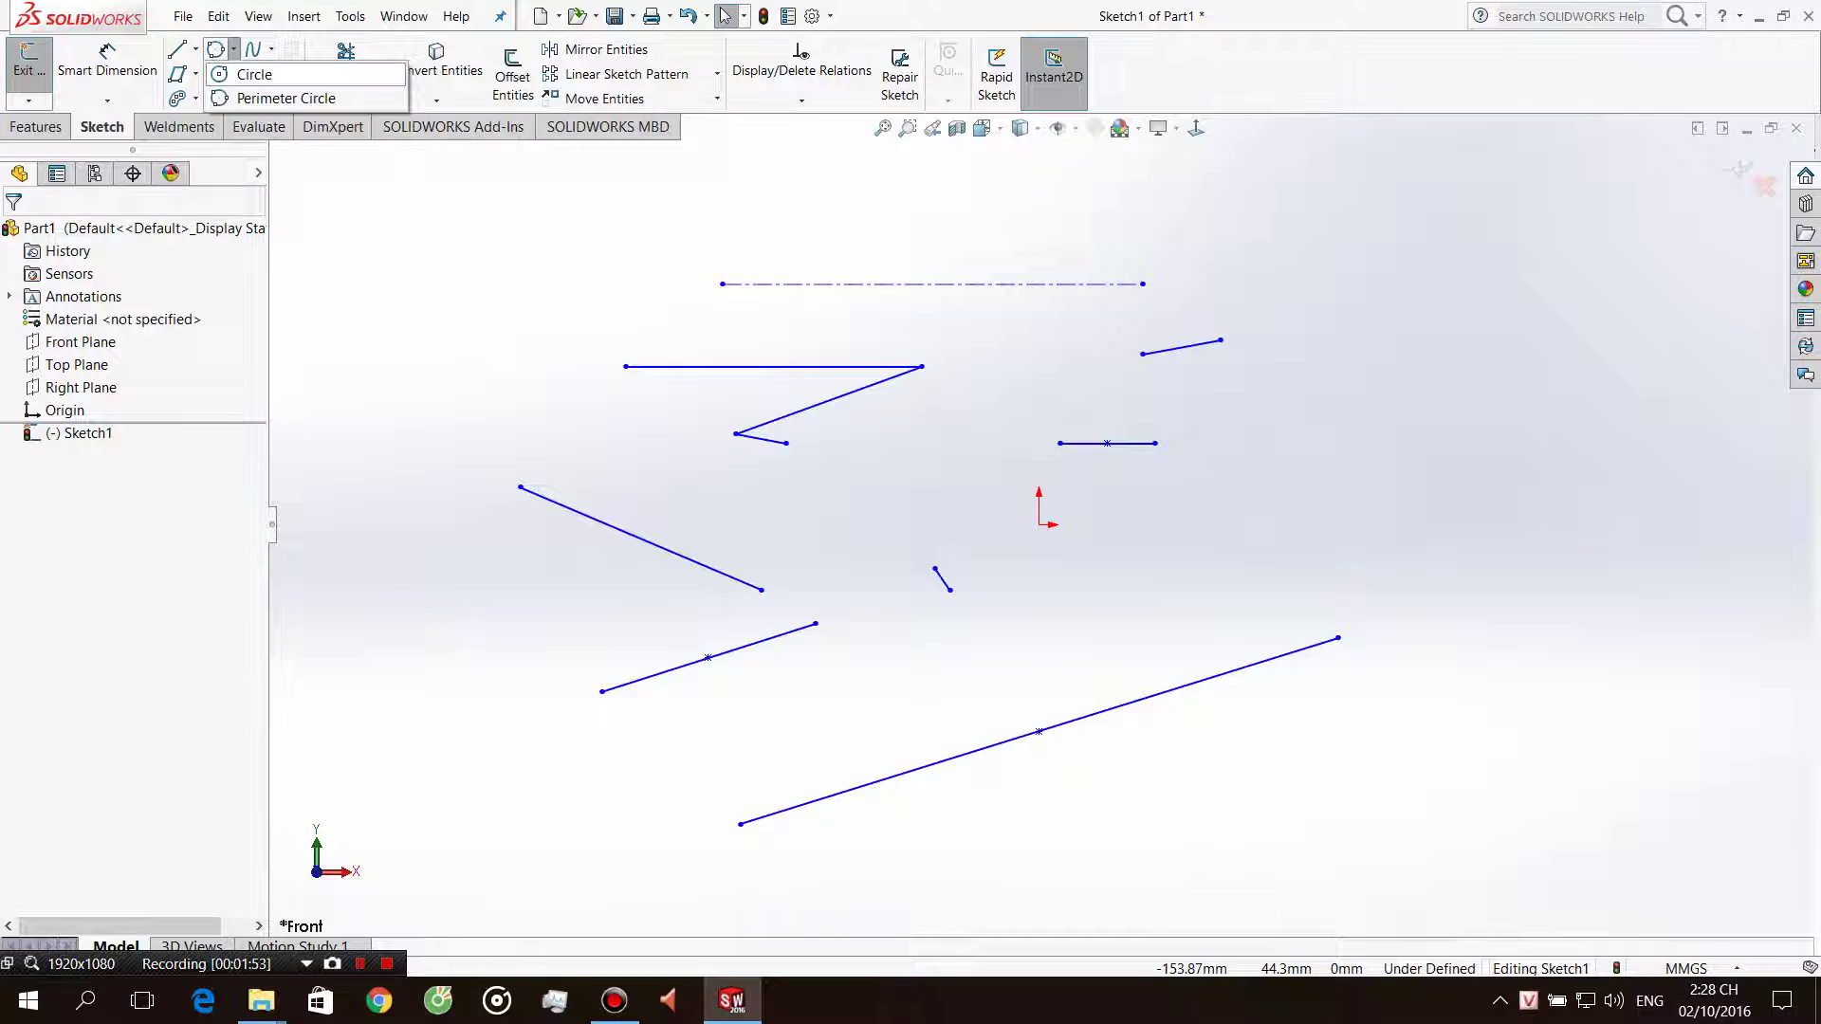
left_click(249, 75)
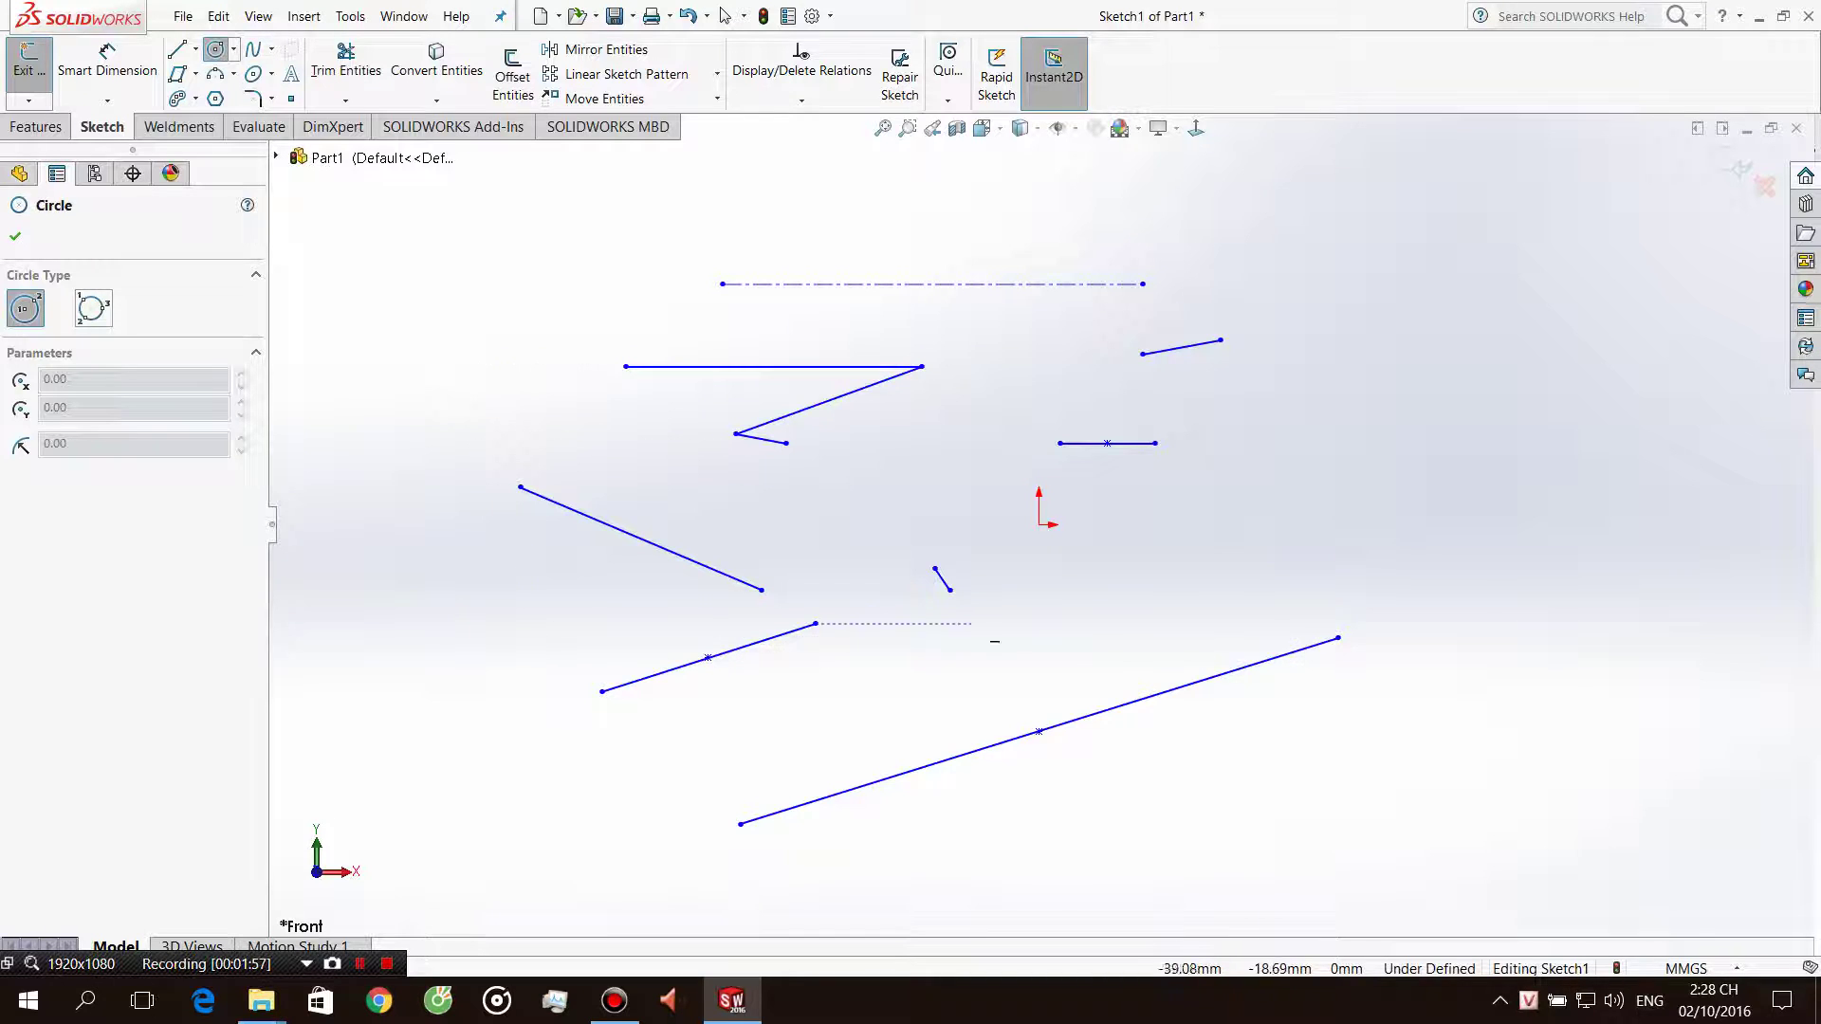
scroll(1036, 522, "up", 3)
scroll(655, 453, "down", 1)
left_click(656, 453)
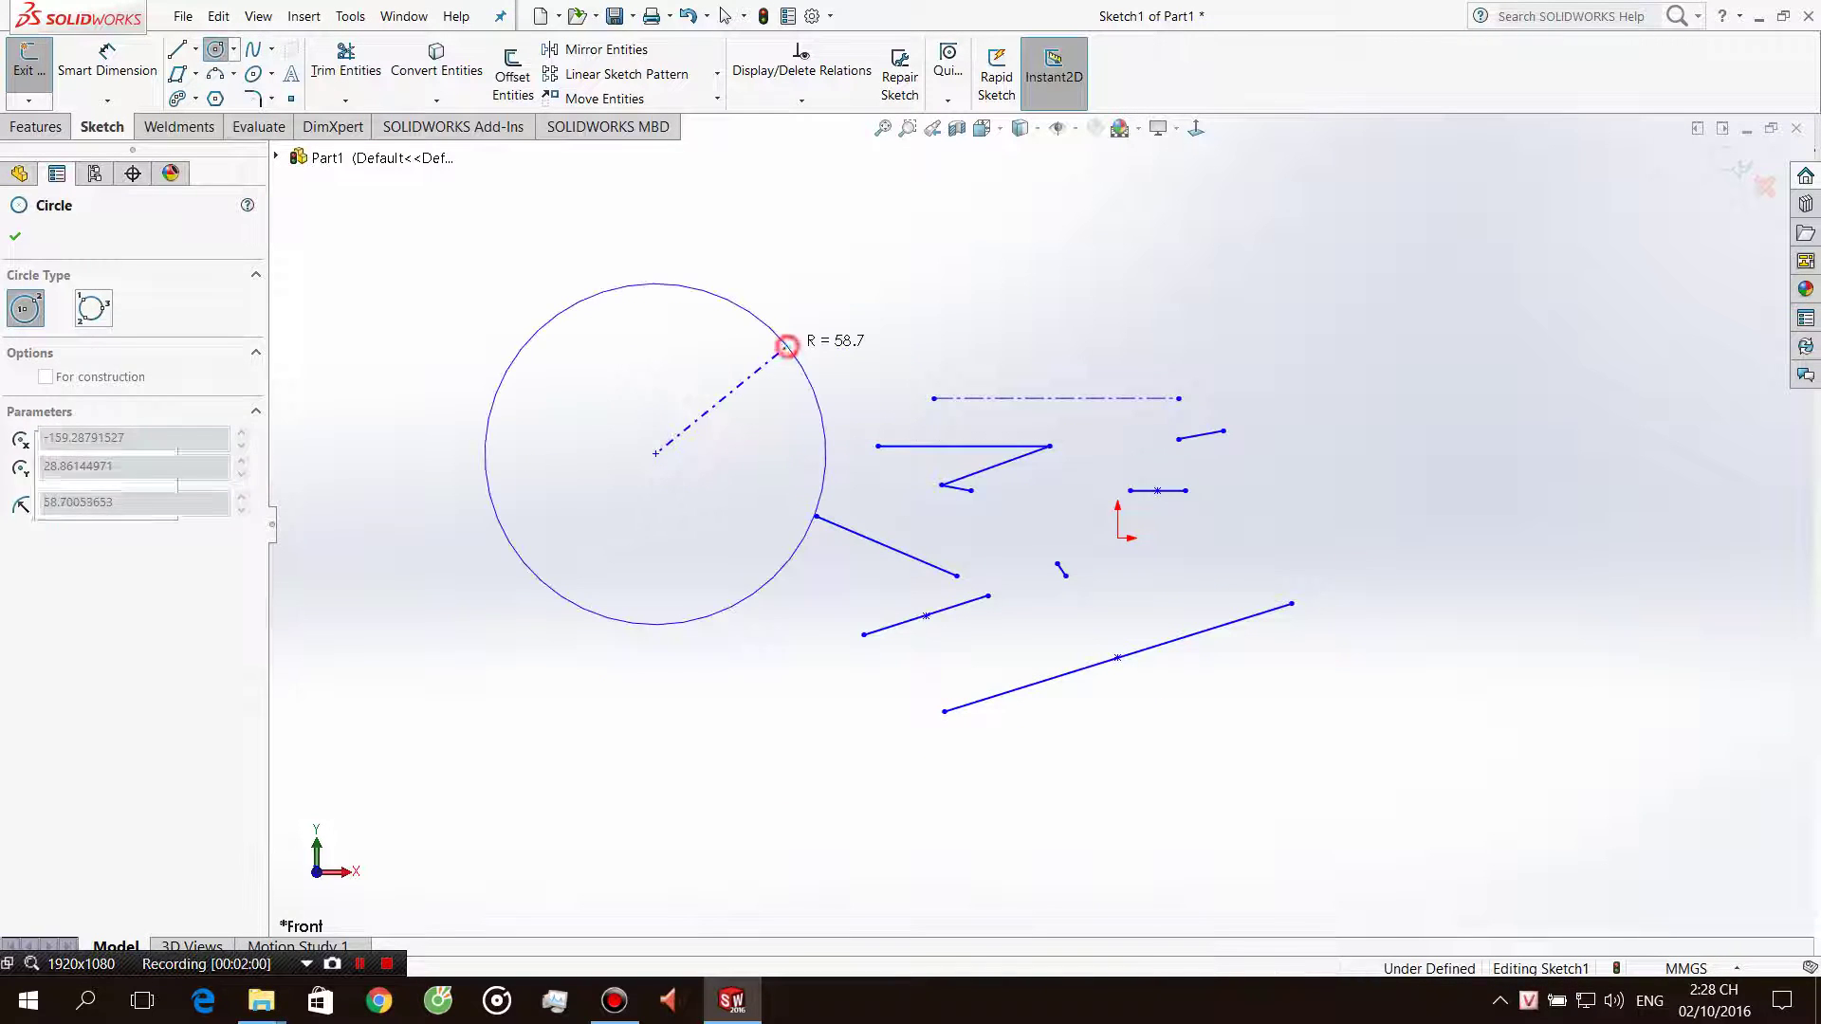
left_click(788, 342)
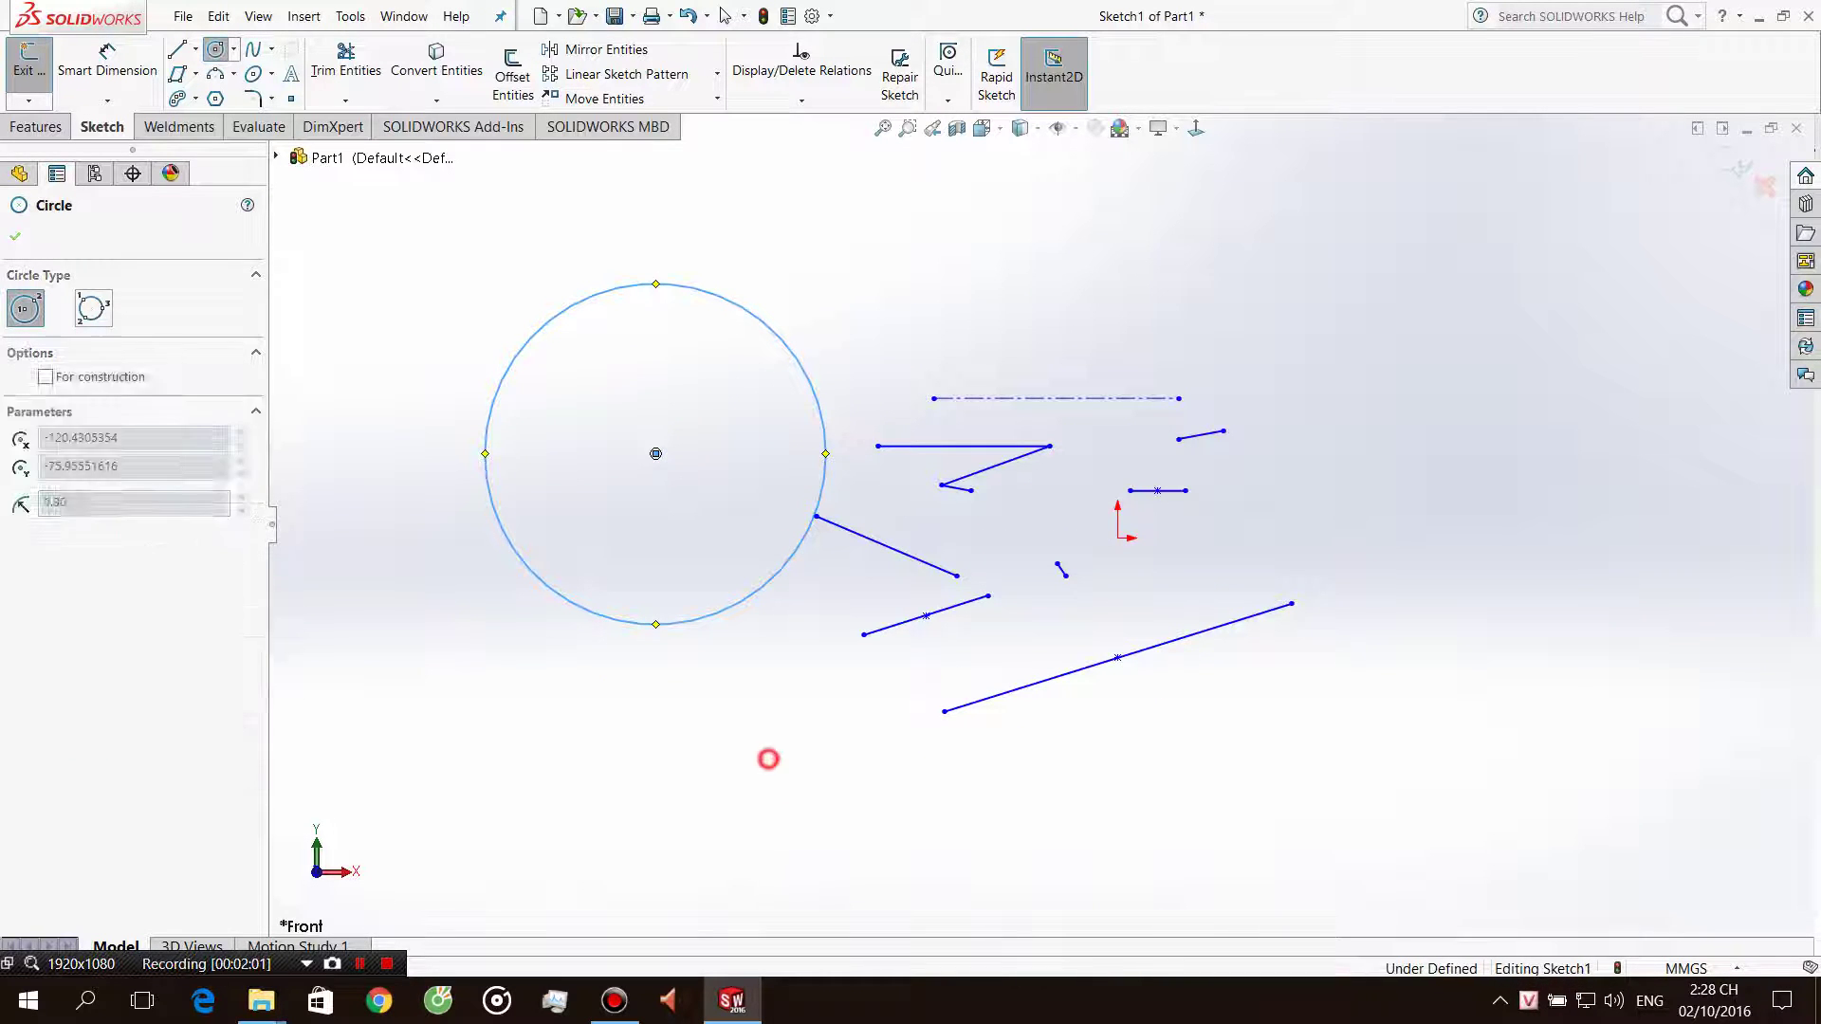
left_click(768, 756)
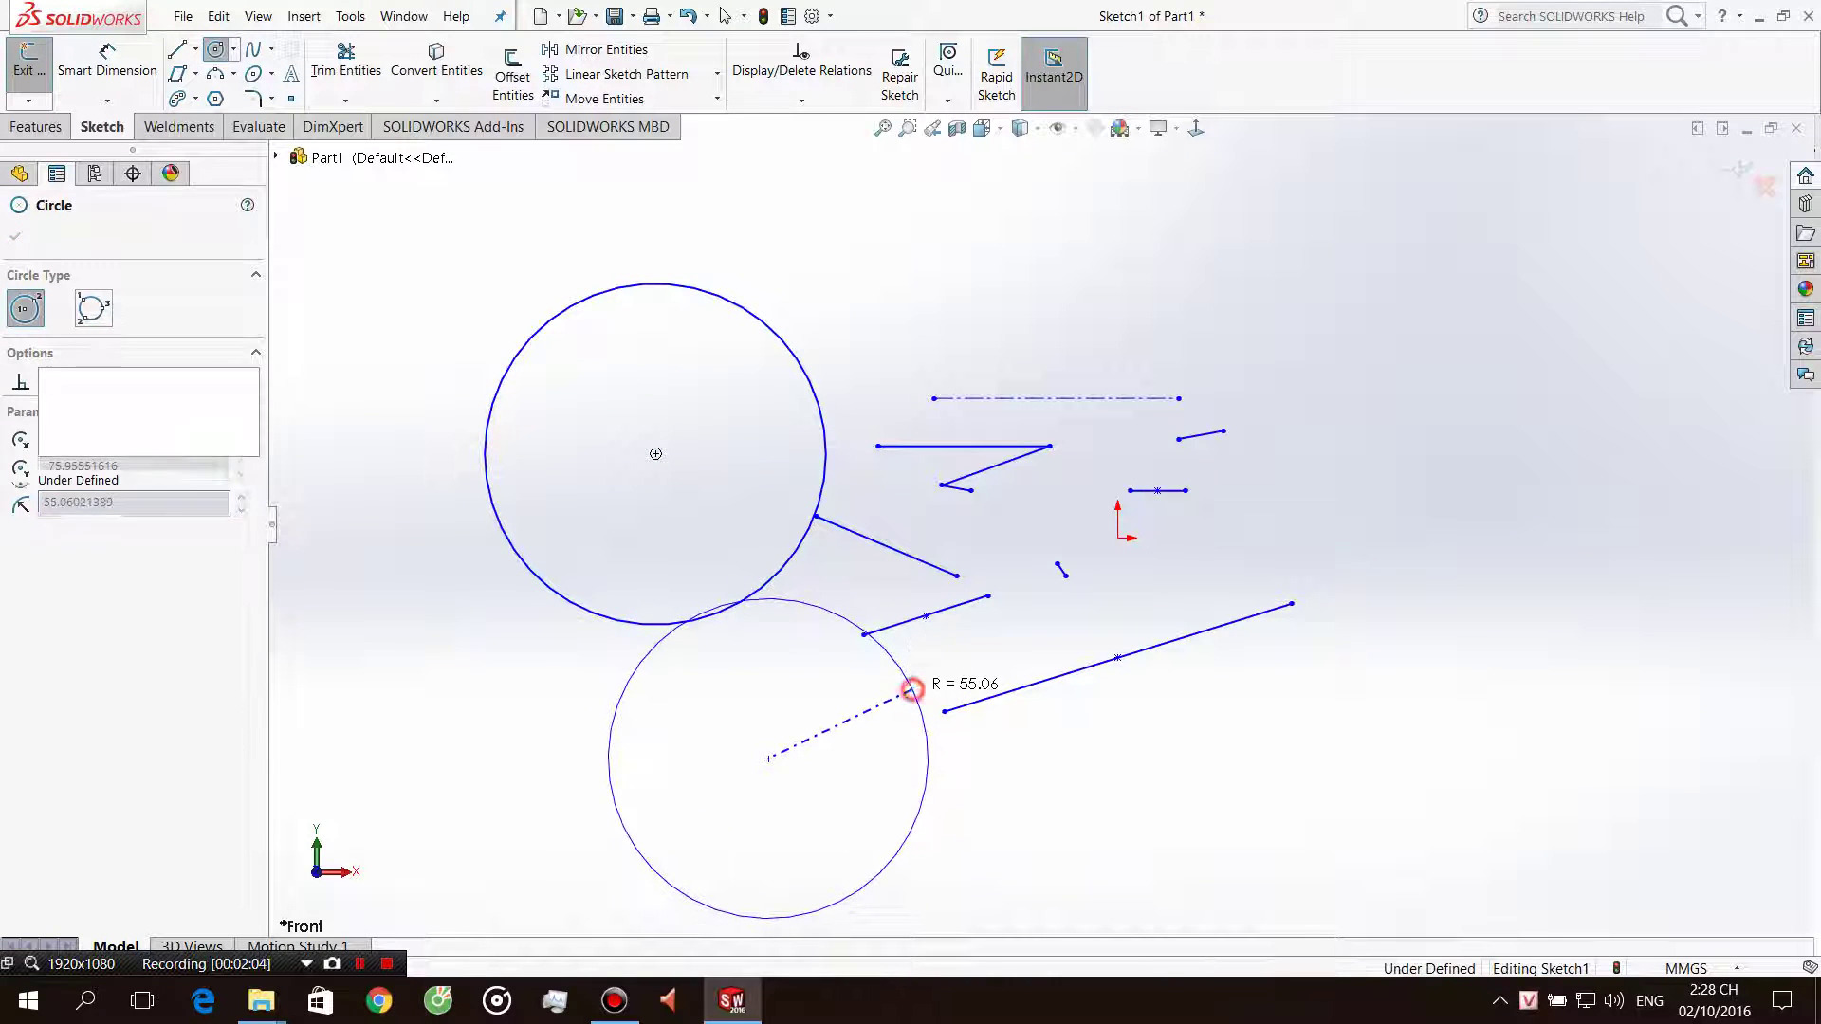
left_click(914, 690)
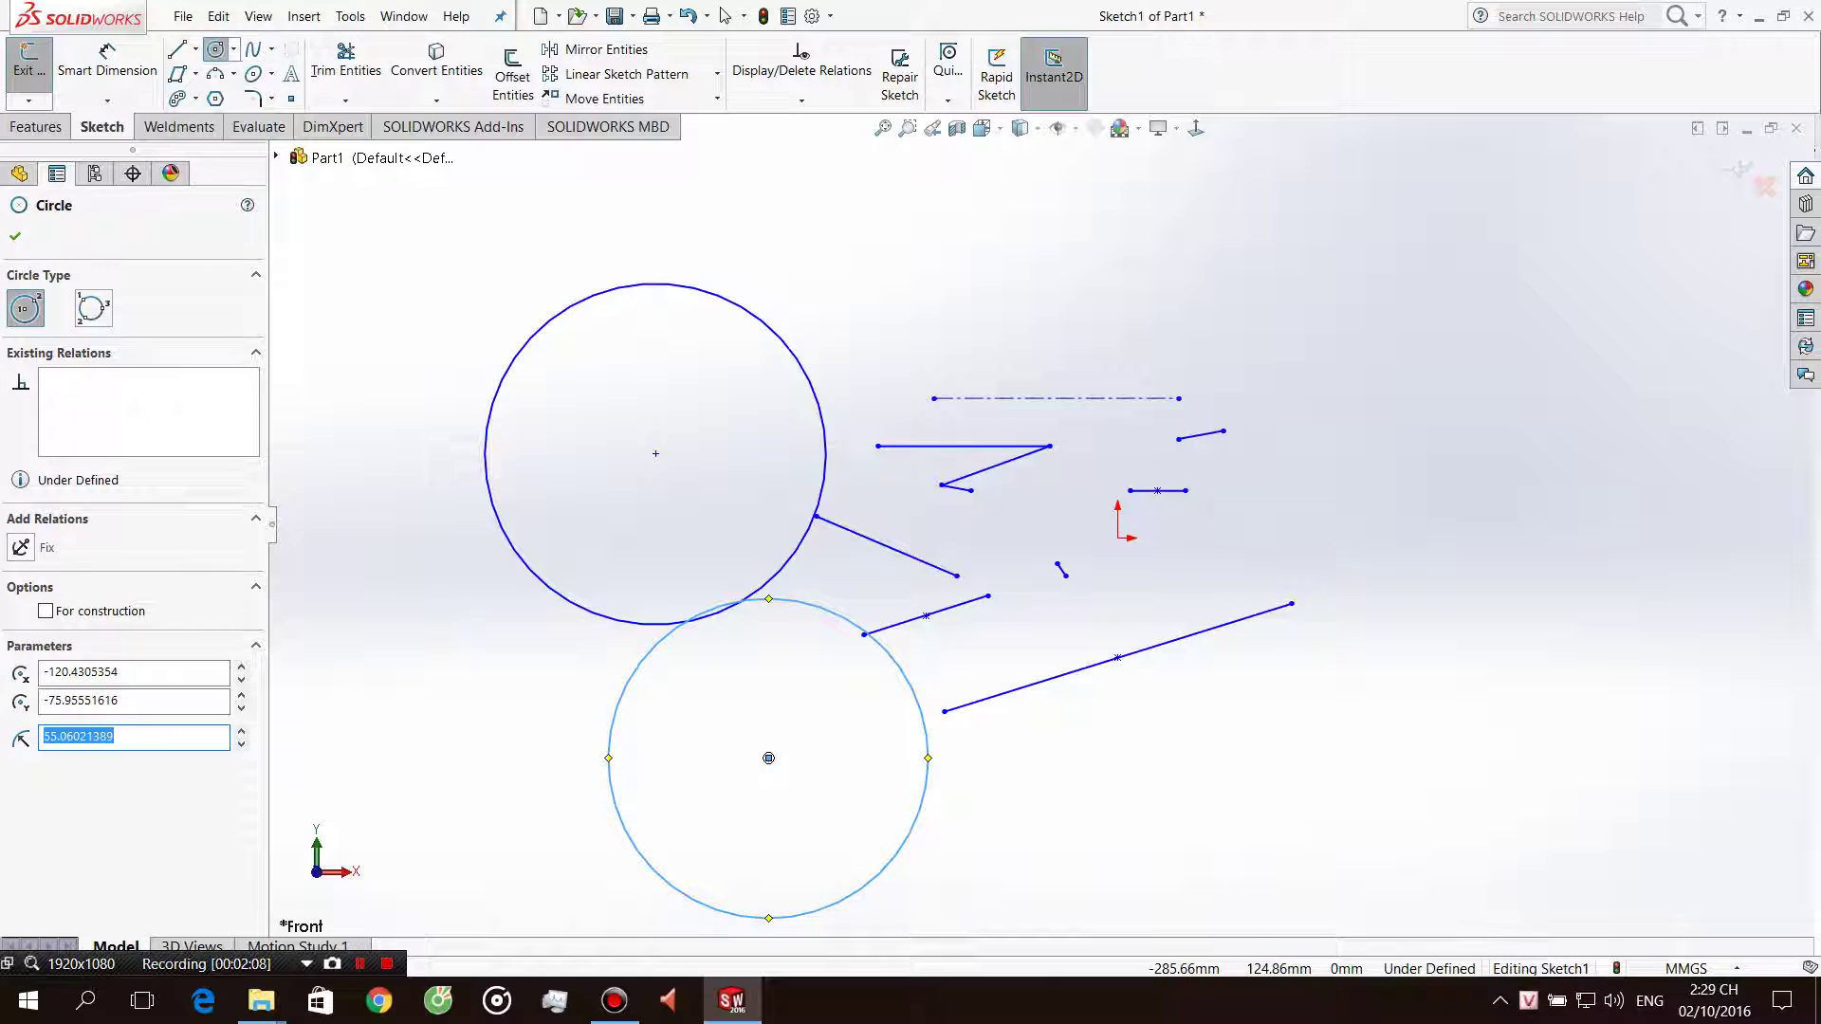
left_click(233, 50)
left_click(256, 84)
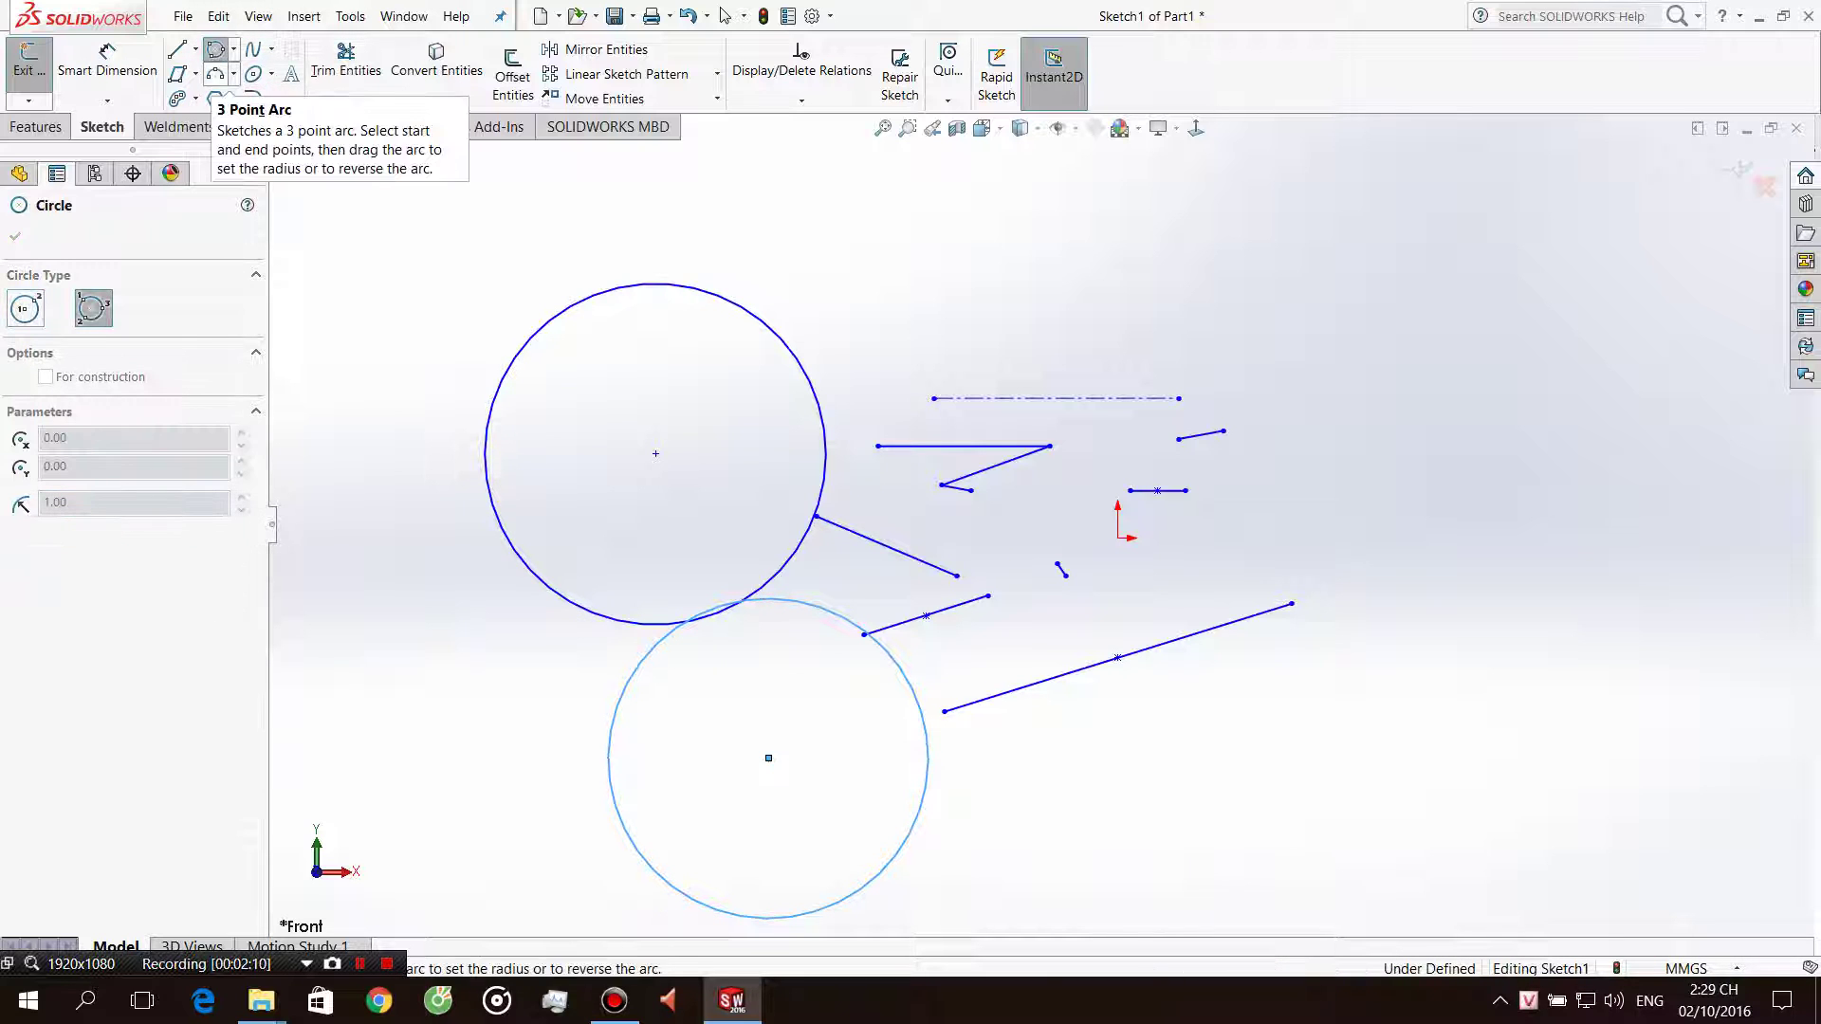
Draw a small perimeter circle through three line endpoints near the sketch centre.
left_click(272, 49)
left_click(233, 73)
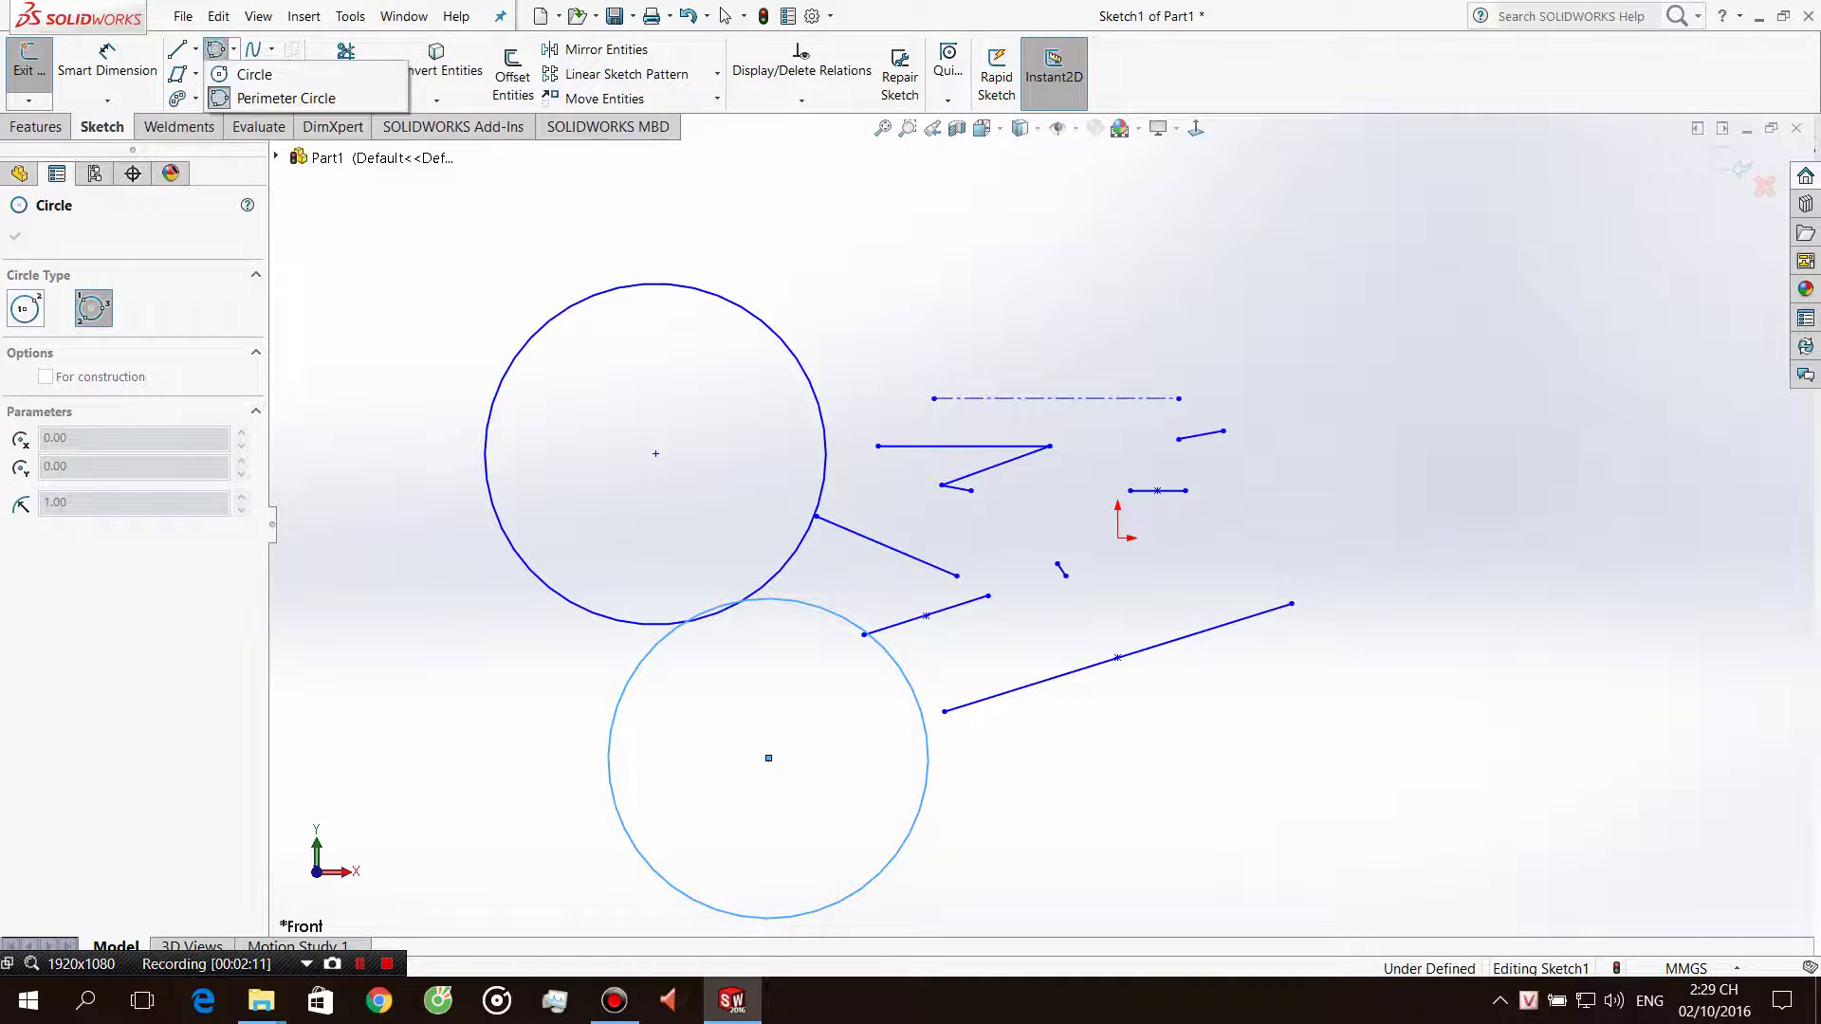
scroll(1198, 268, "down", 2)
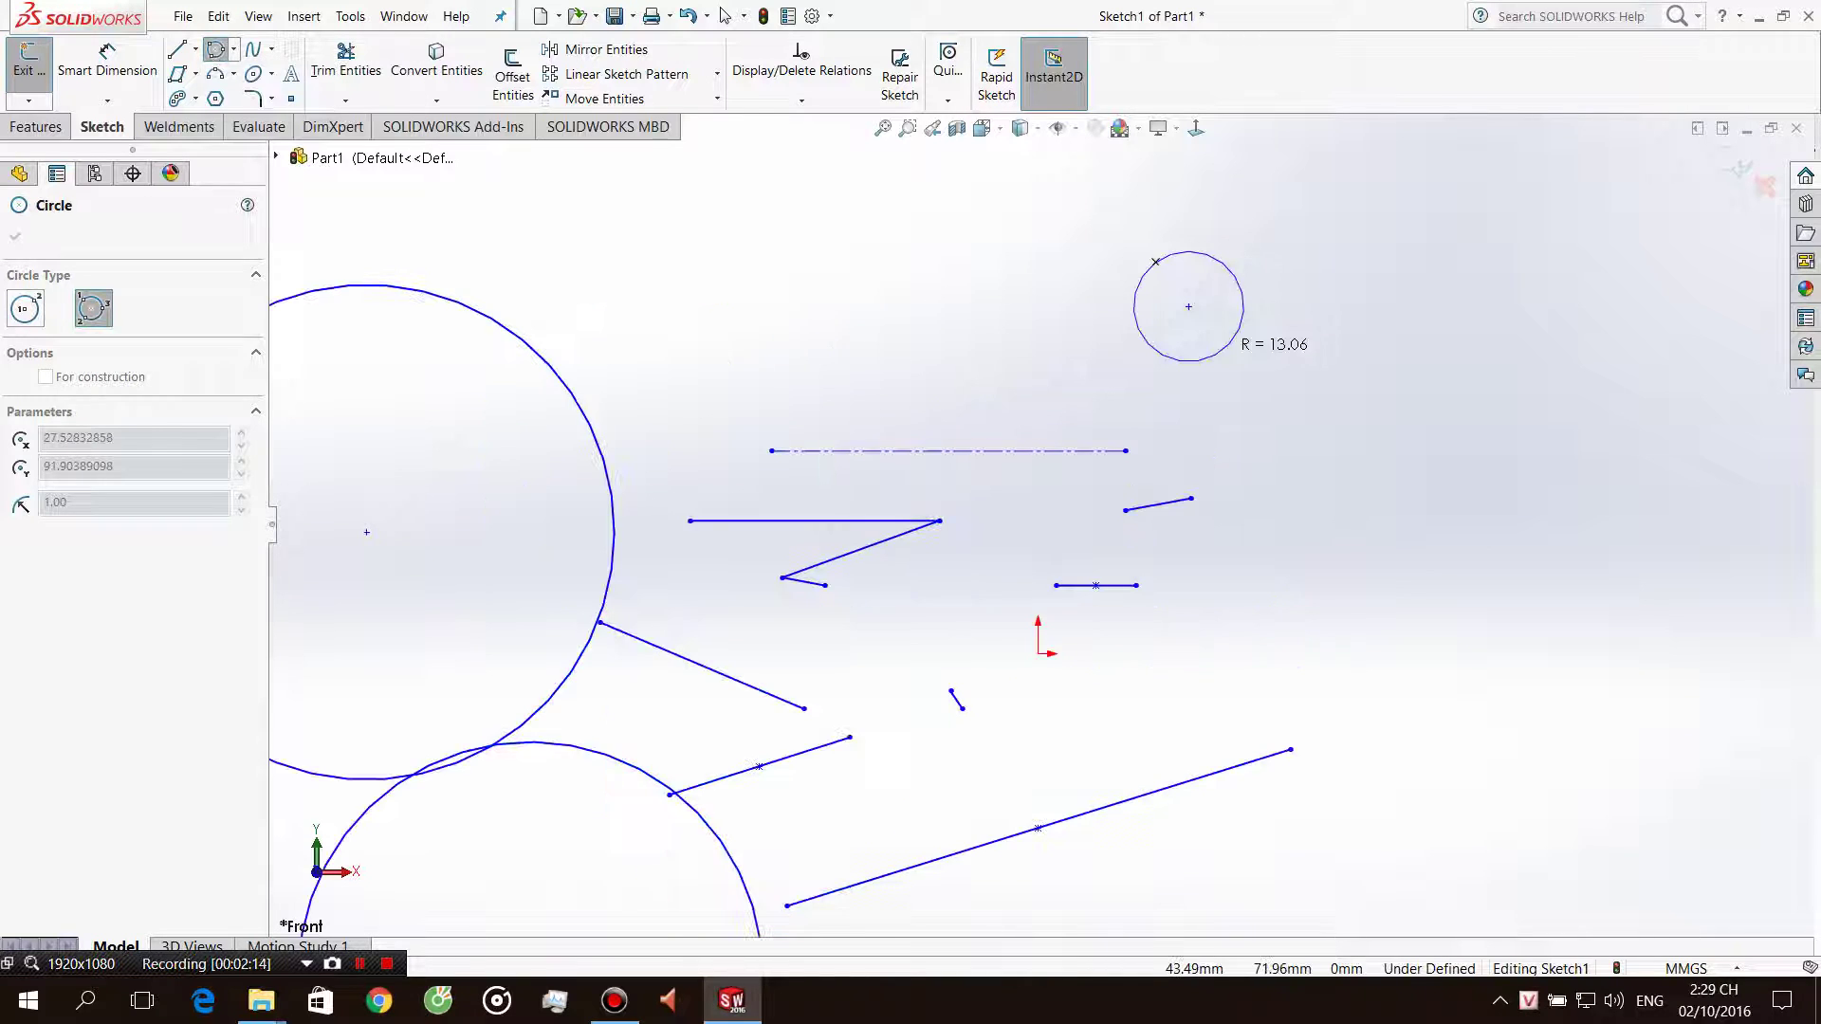
scroll(1176, 322, "up", 2)
key("Escape")
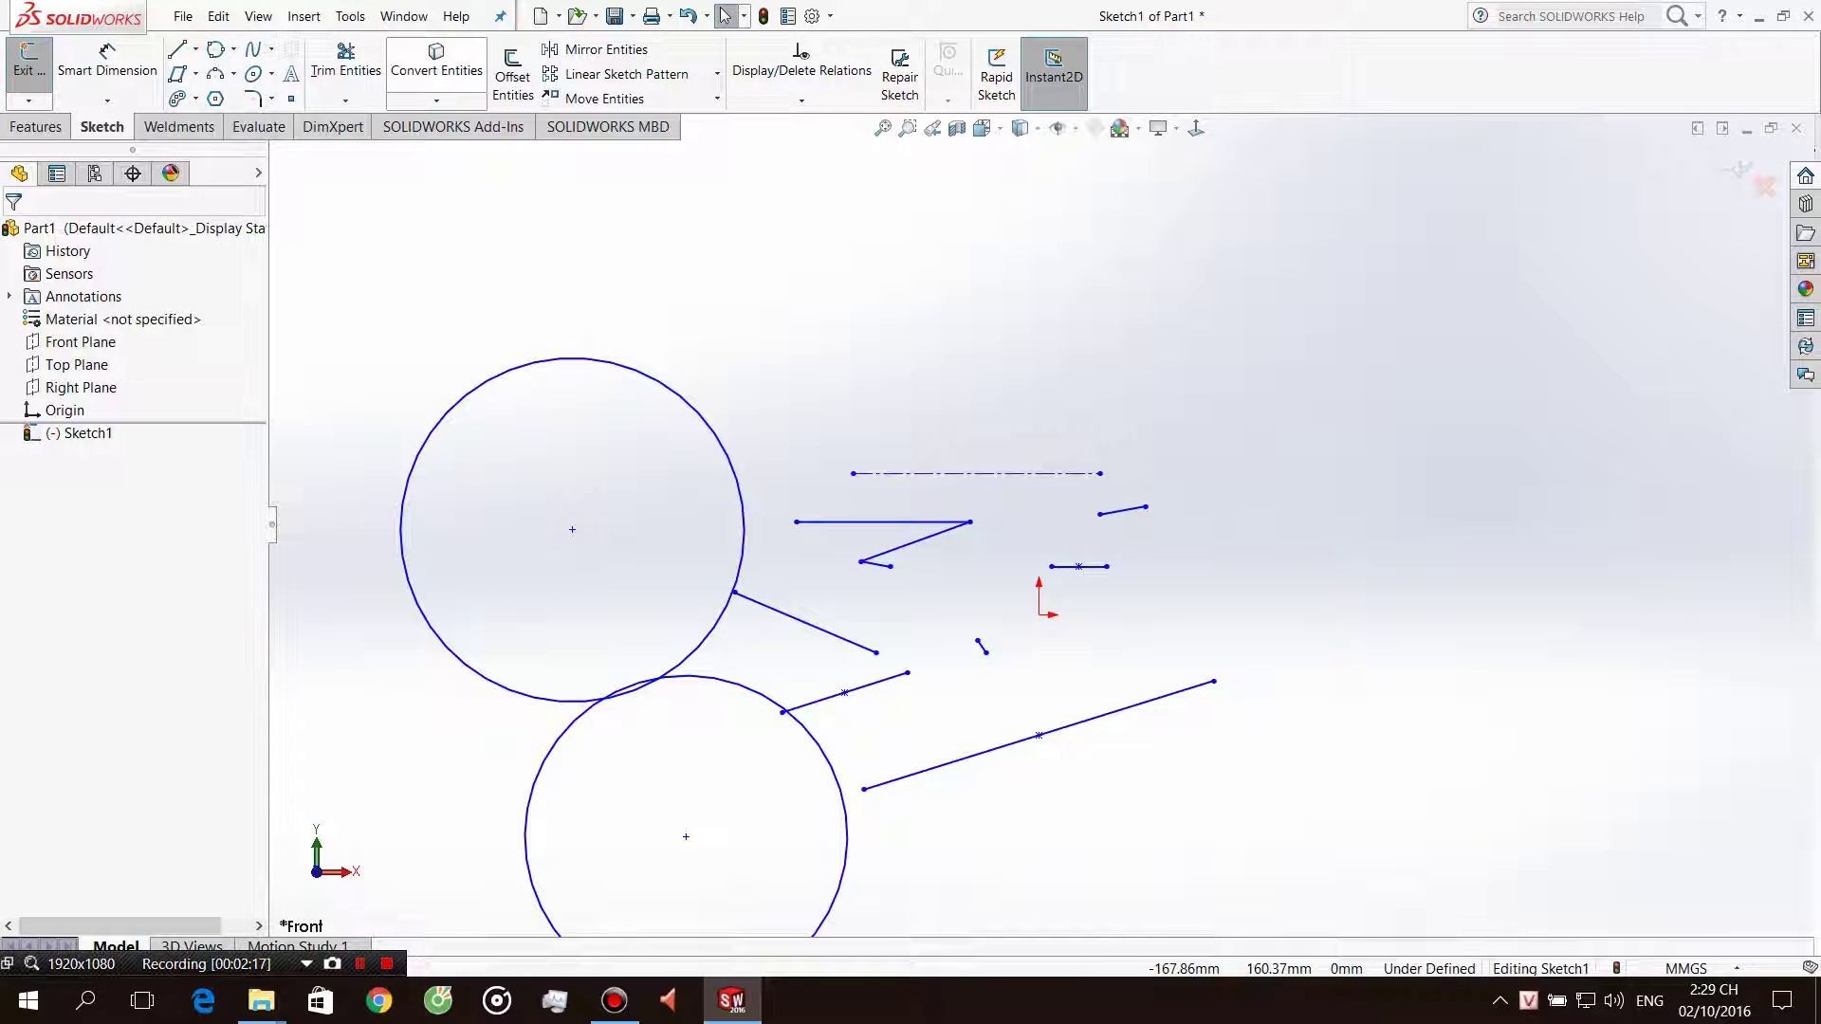
left_click(216, 49)
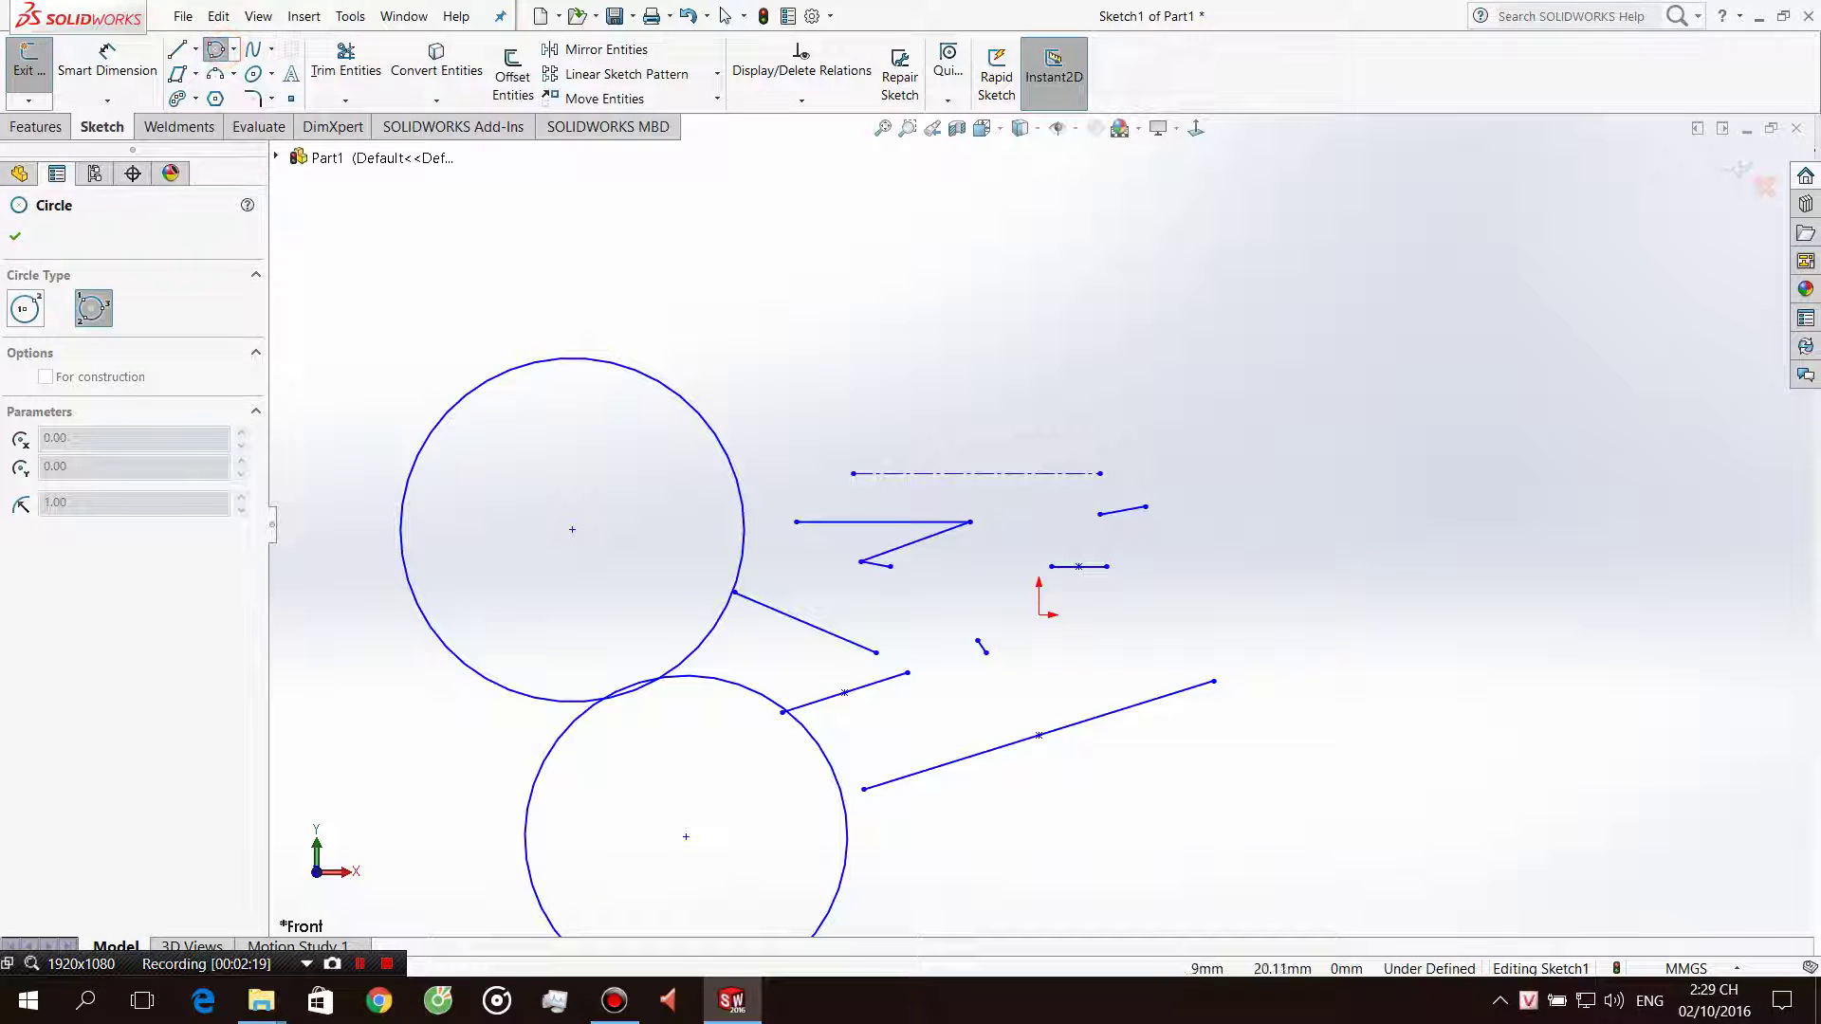
left_click(971, 523)
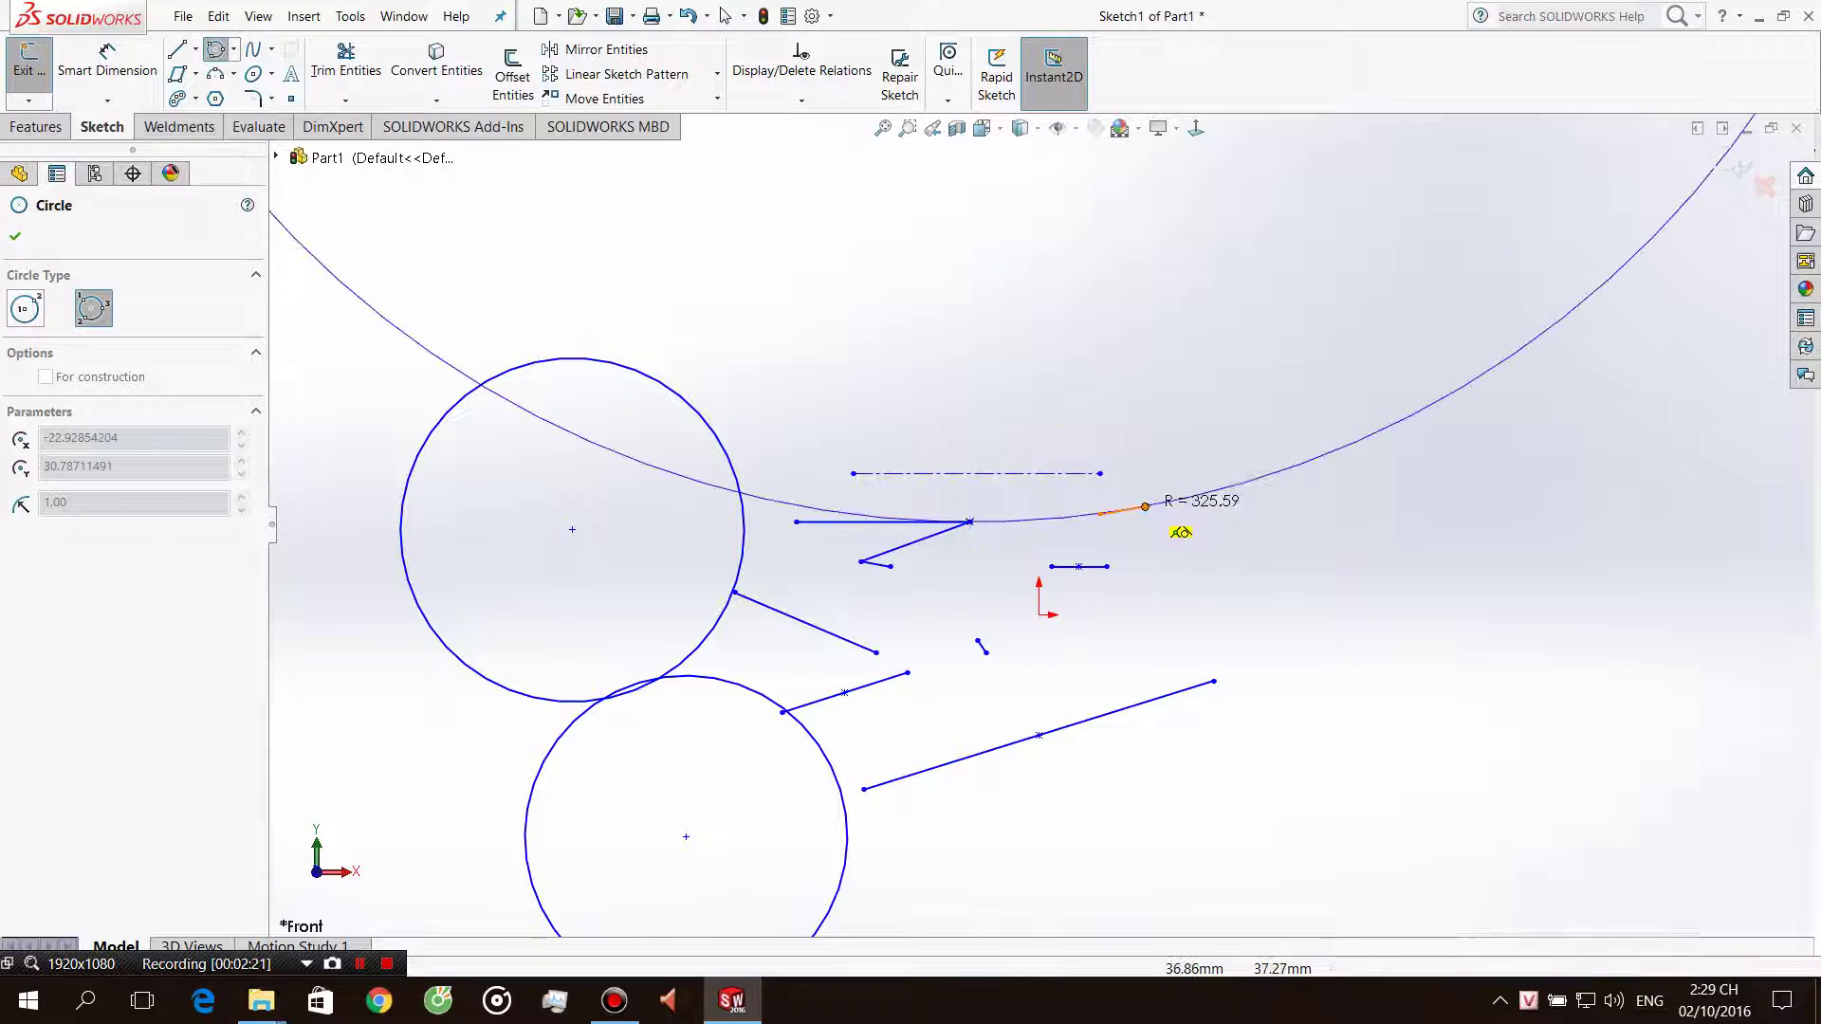
left_click(1146, 506)
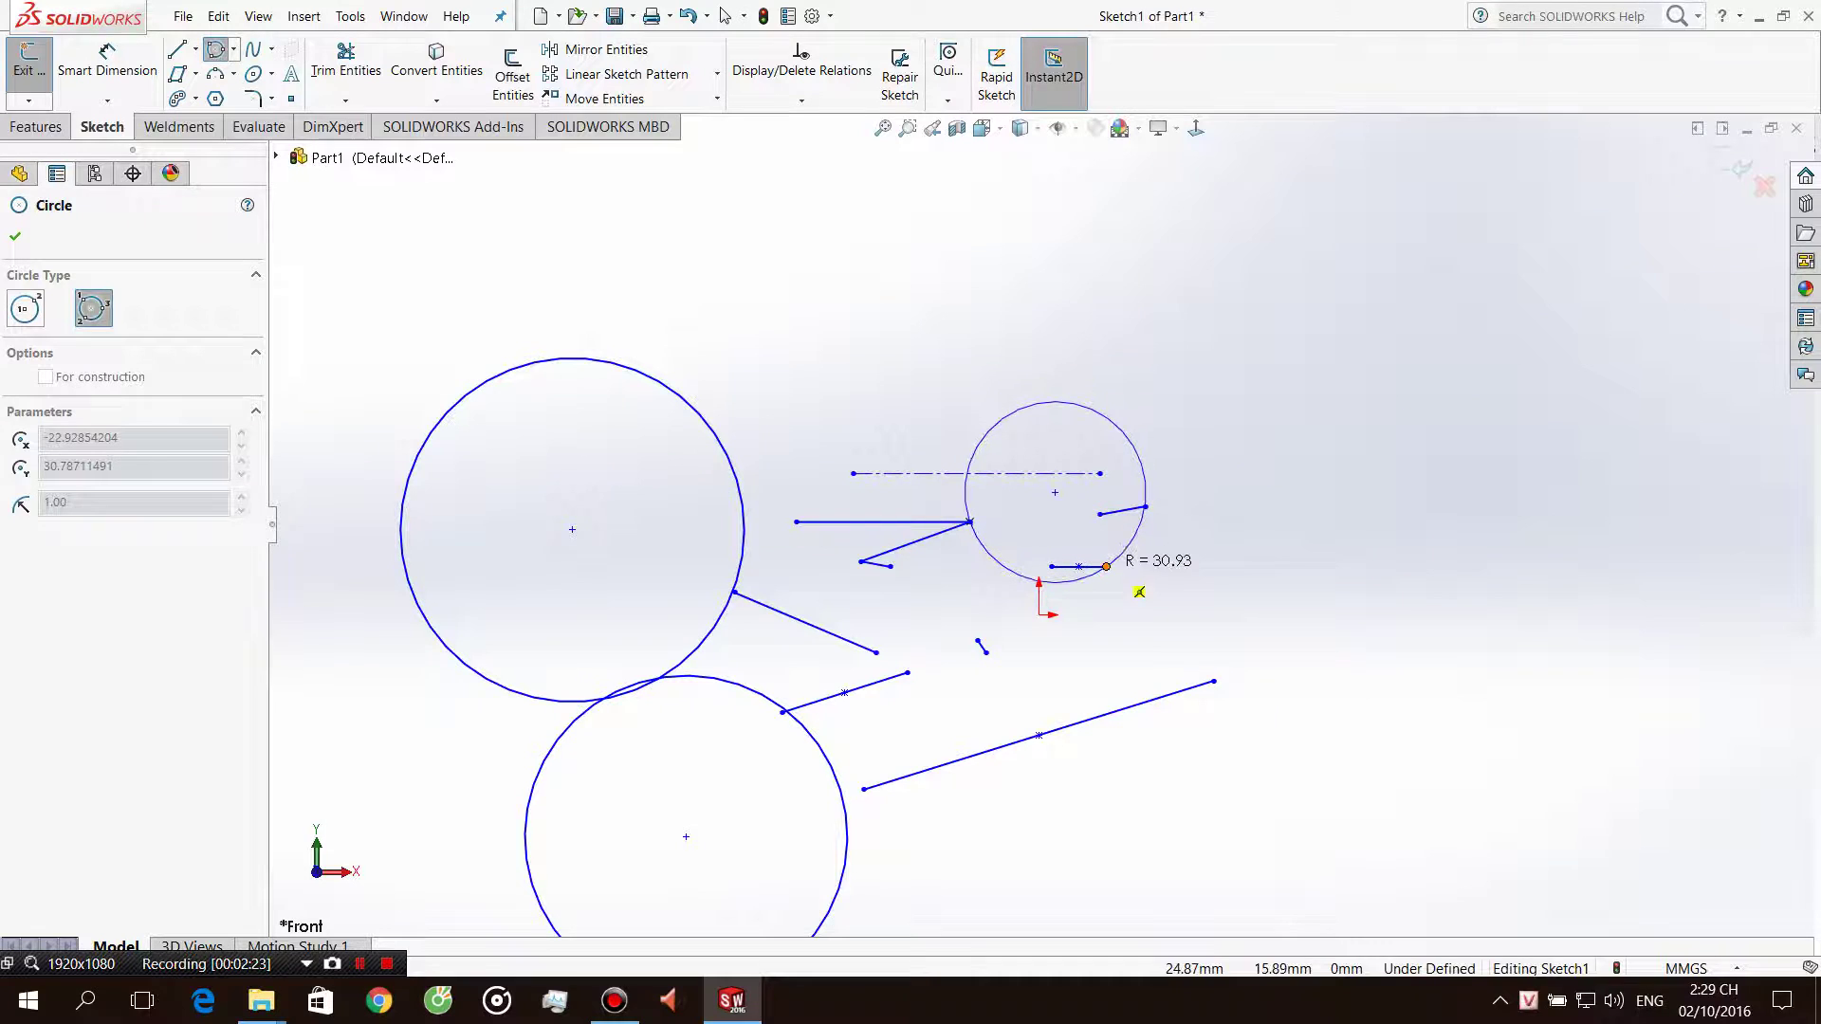
left_click(1107, 566)
key("Escape")
key("Escape")
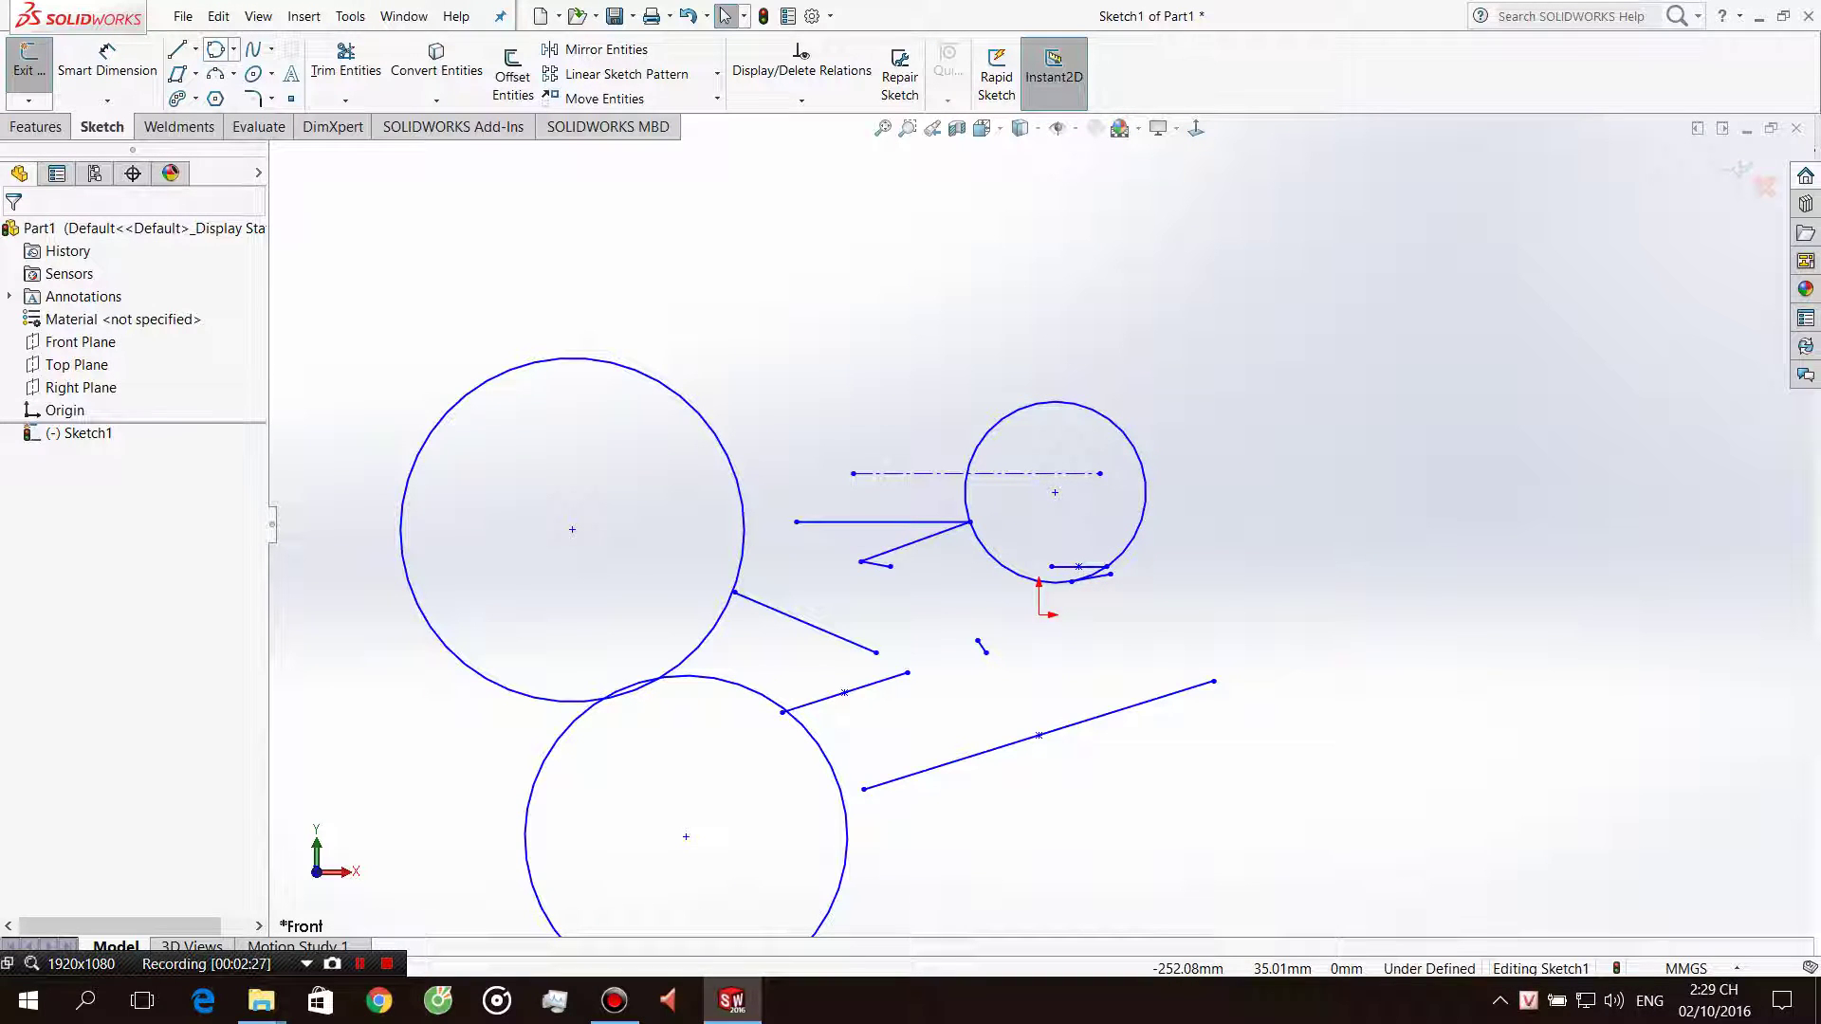
left_click(272, 49)
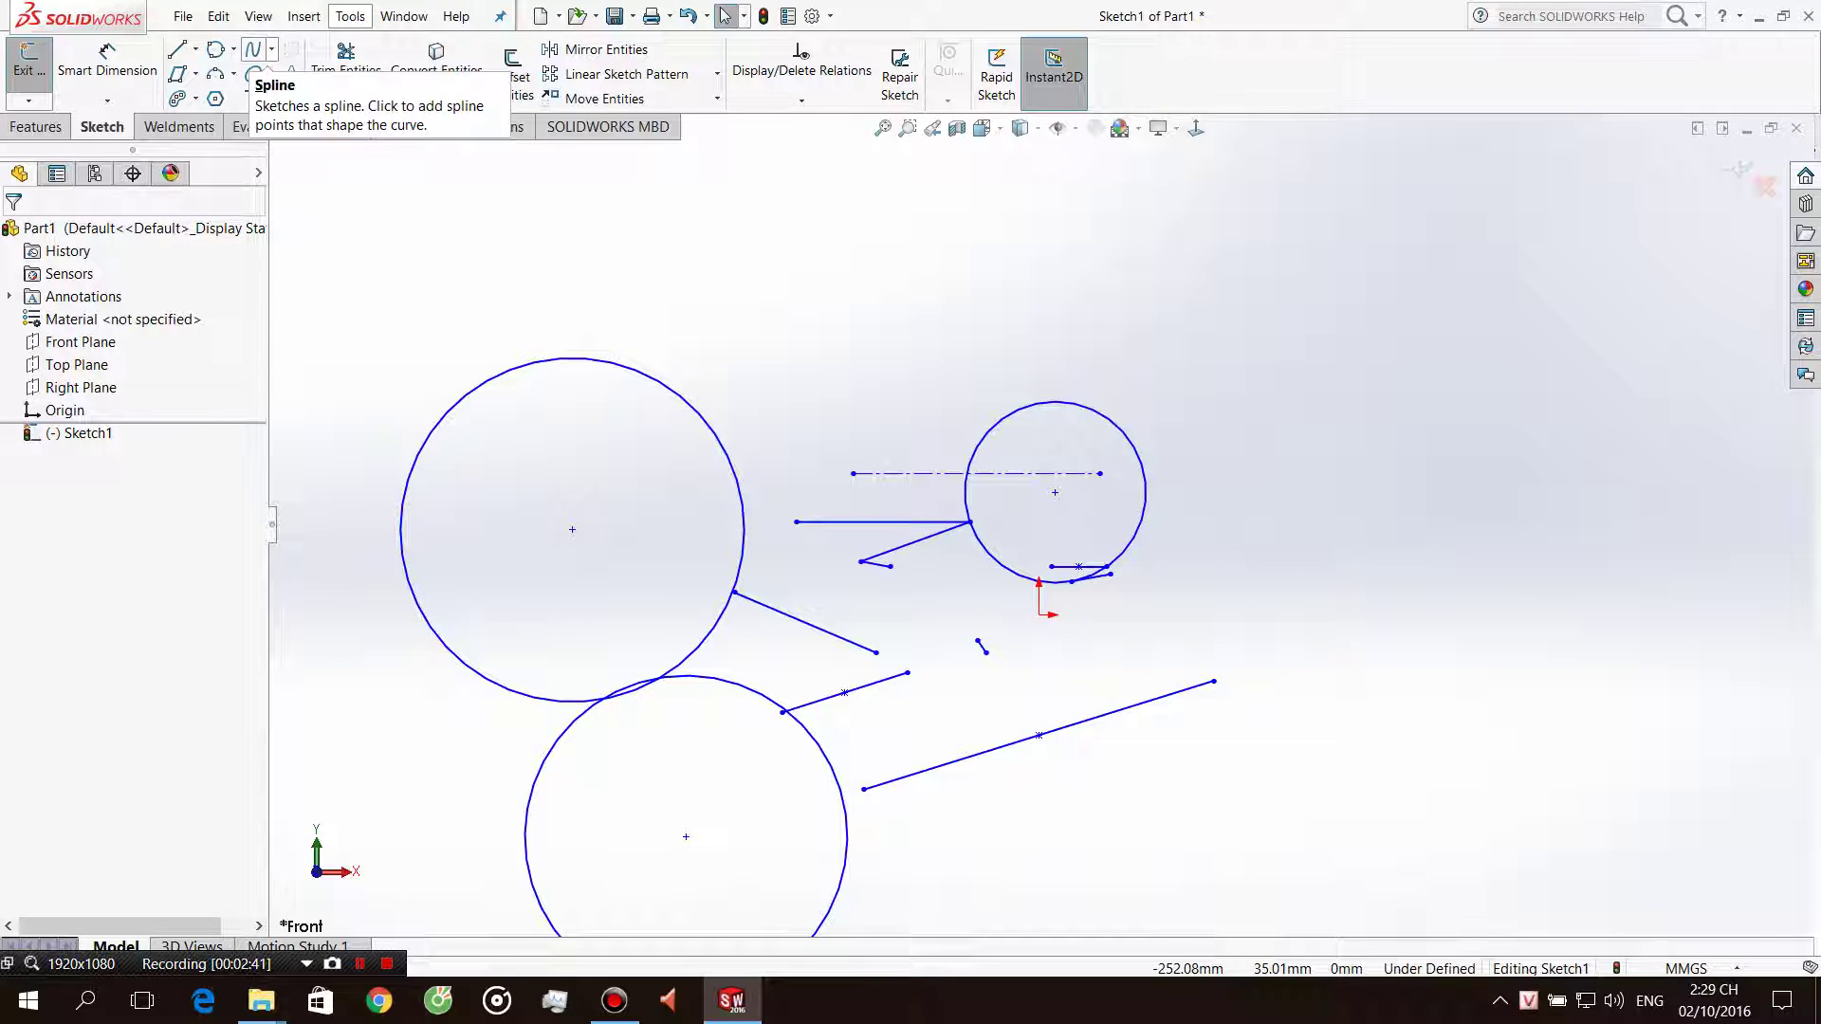
Draw a wavy freeform spline with several peaks across the top of the sketch.
left_click(272, 49)
left_click(284, 73)
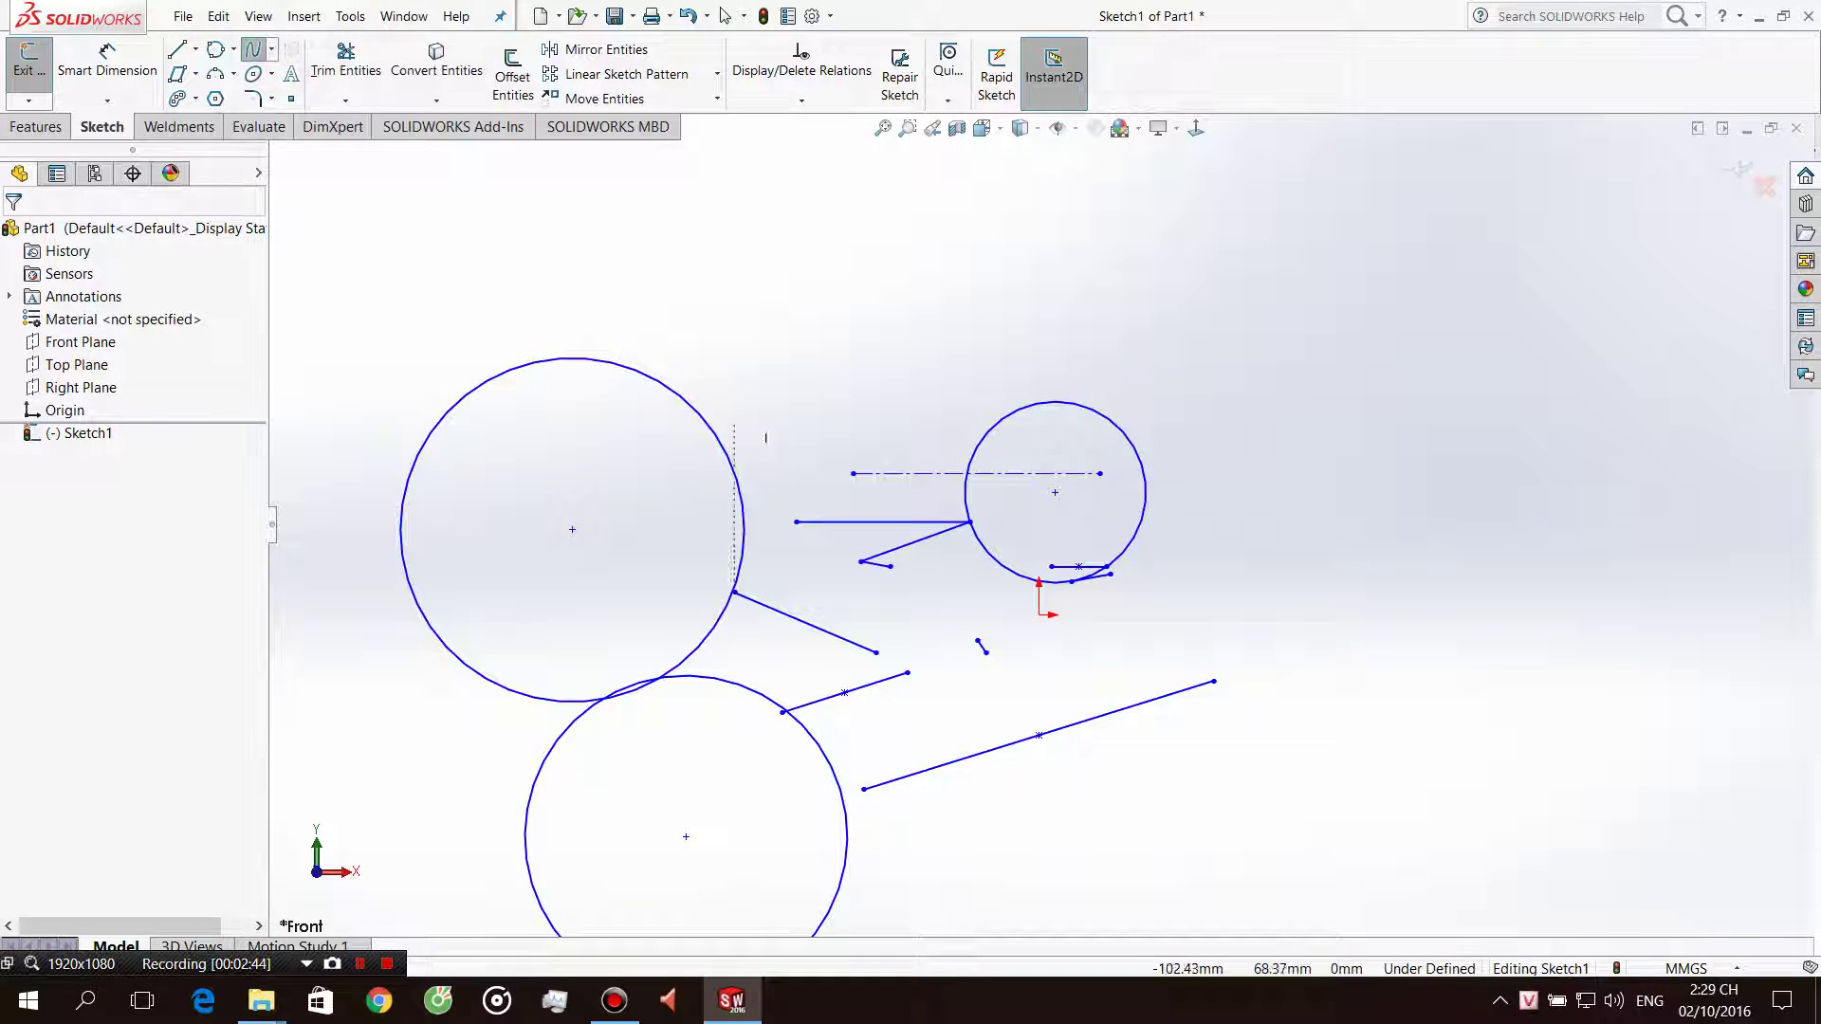
left_click_drag(766, 417, 774, 403)
left_click(837, 241)
left_click(955, 367)
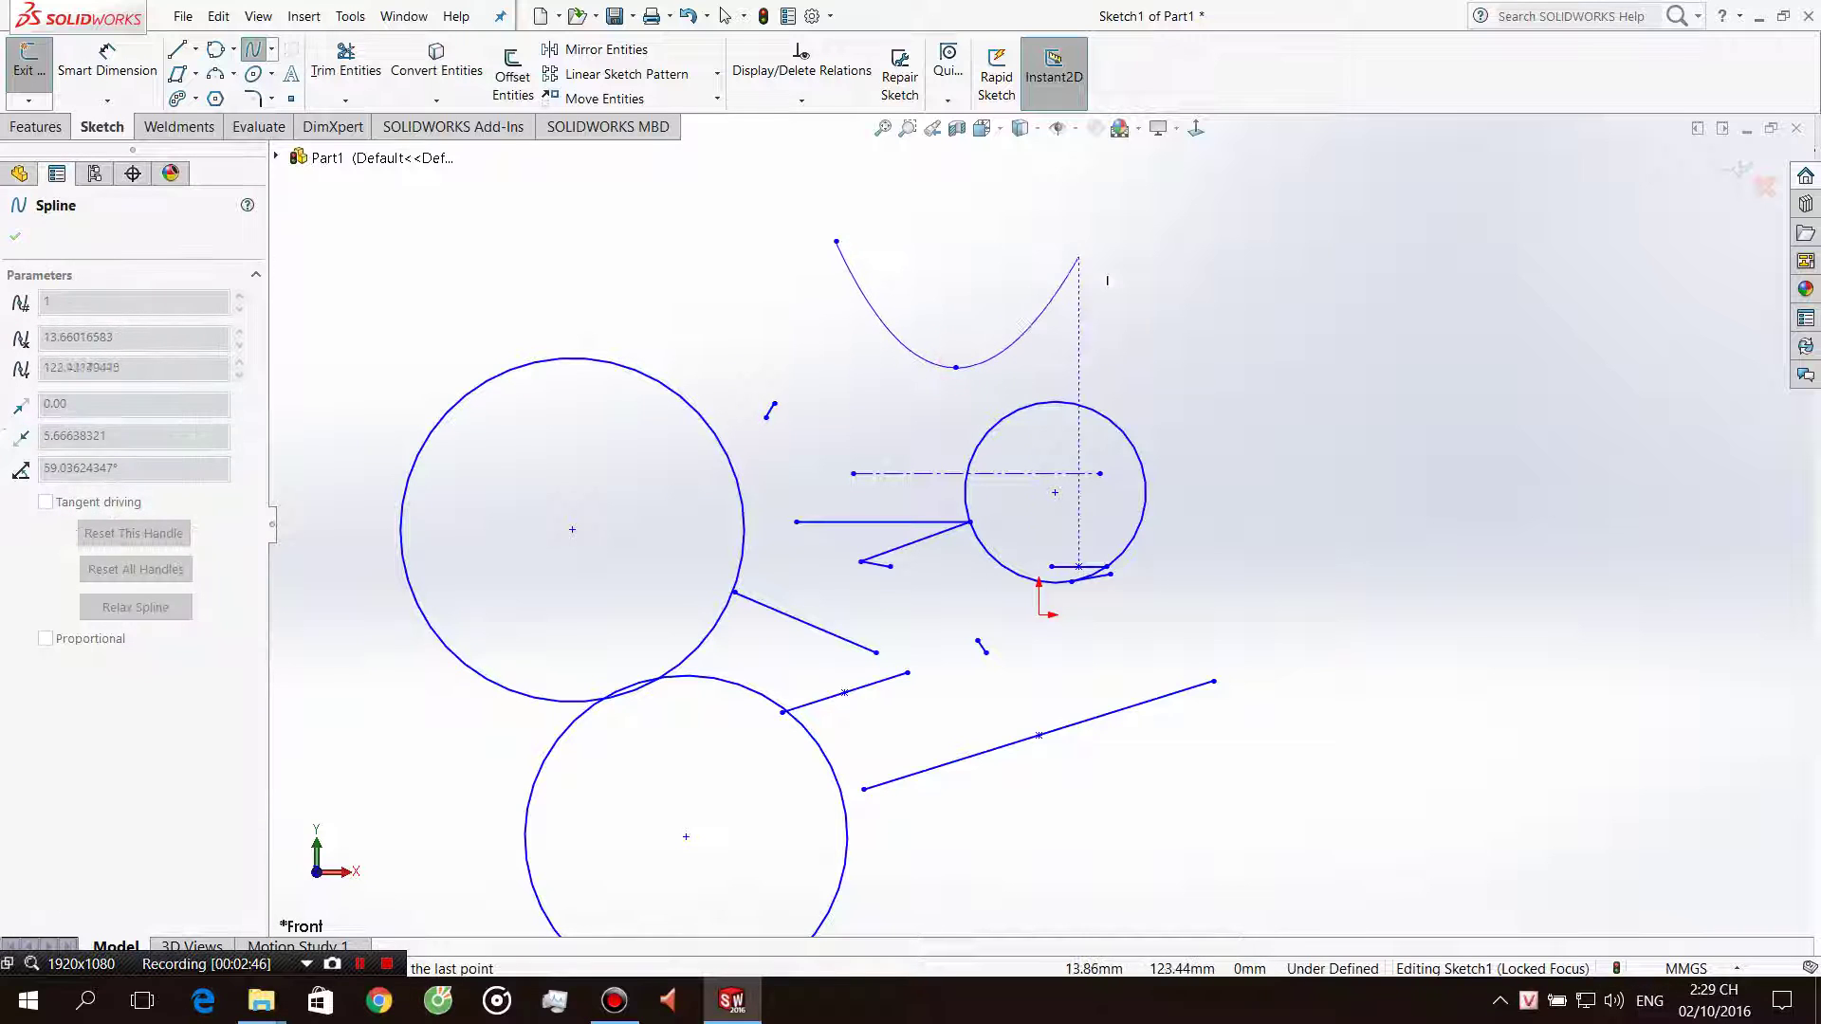
left_click(1080, 245)
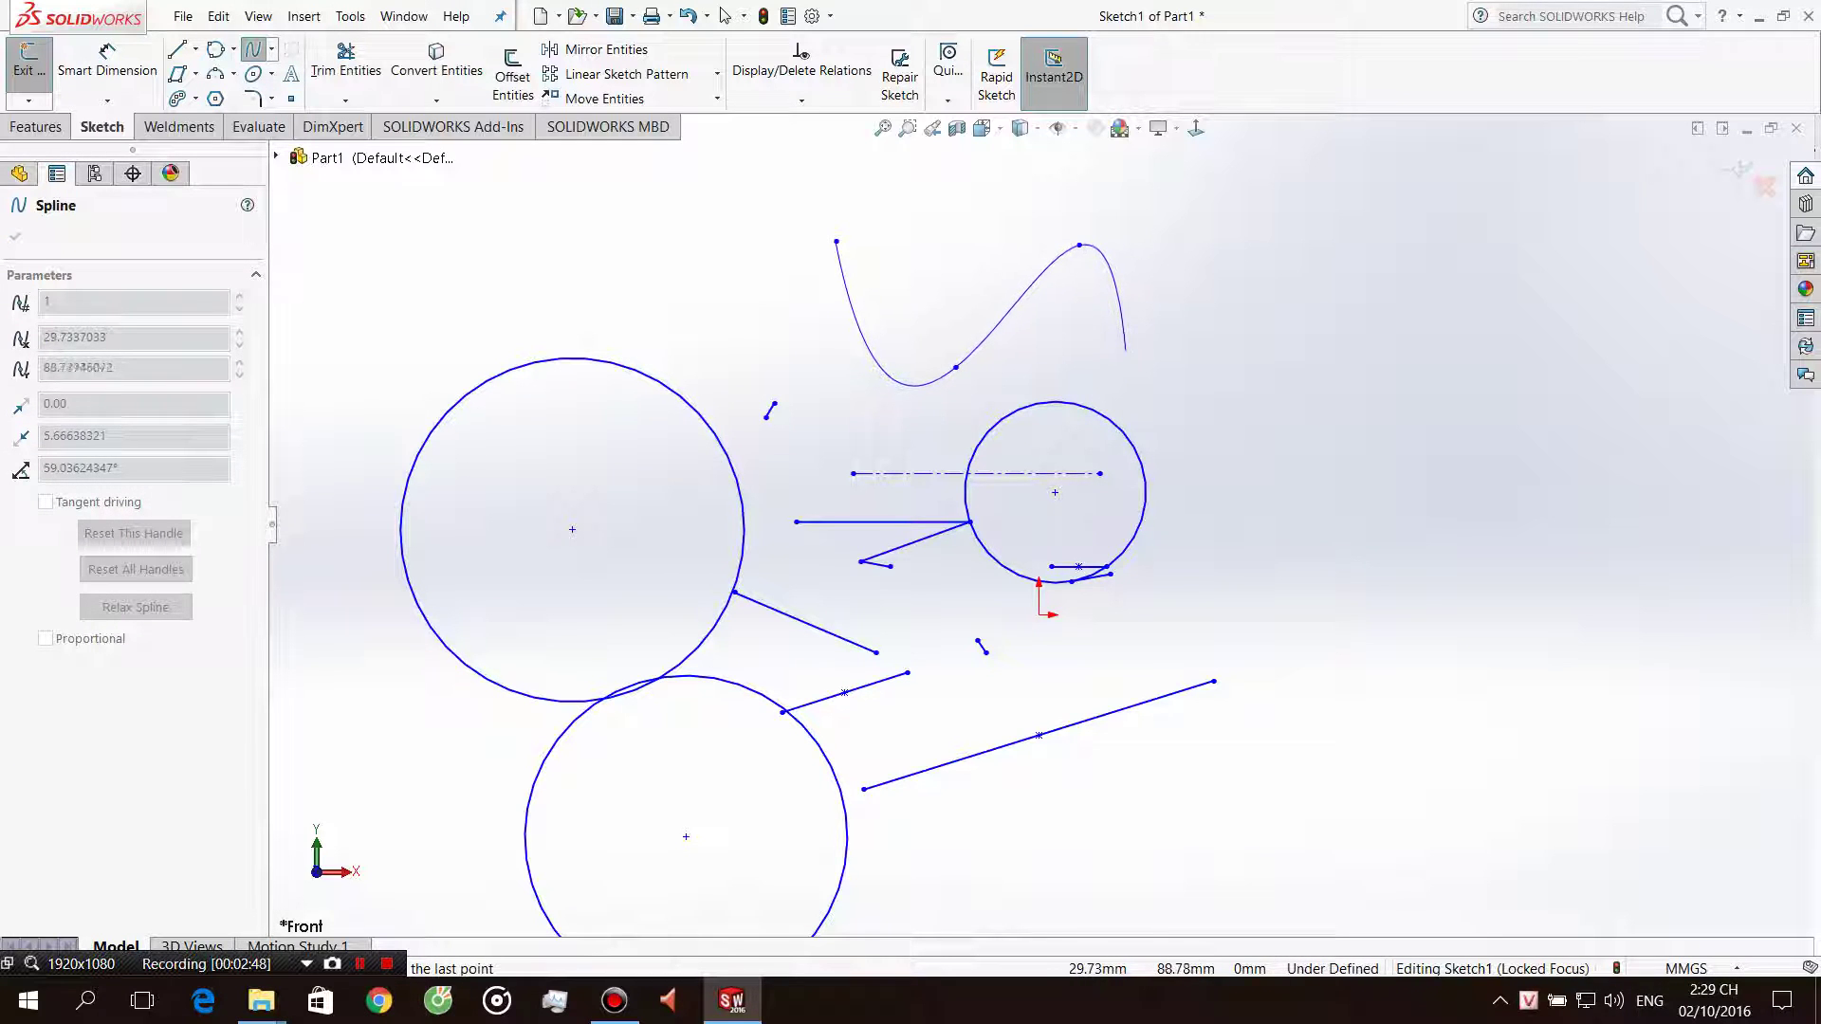
left_click(1125, 356)
left_click(1181, 269)
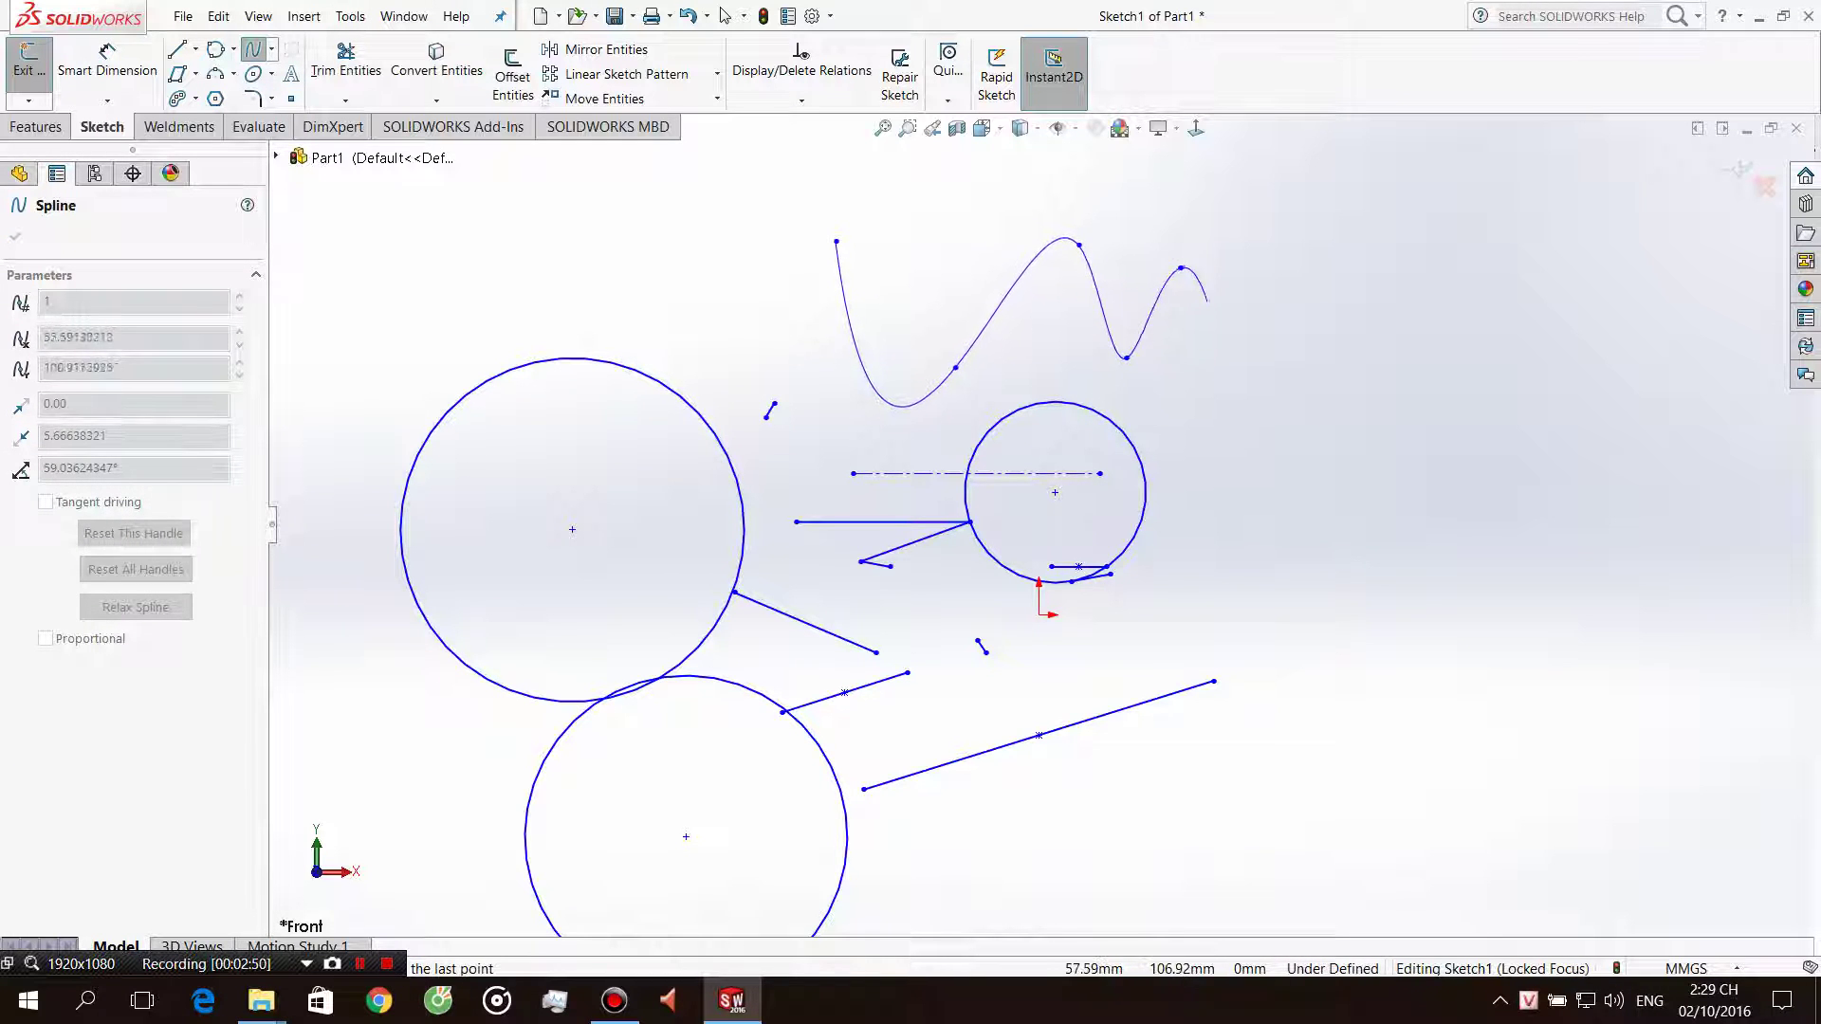
left_click(1214, 341)
left_click(1267, 321)
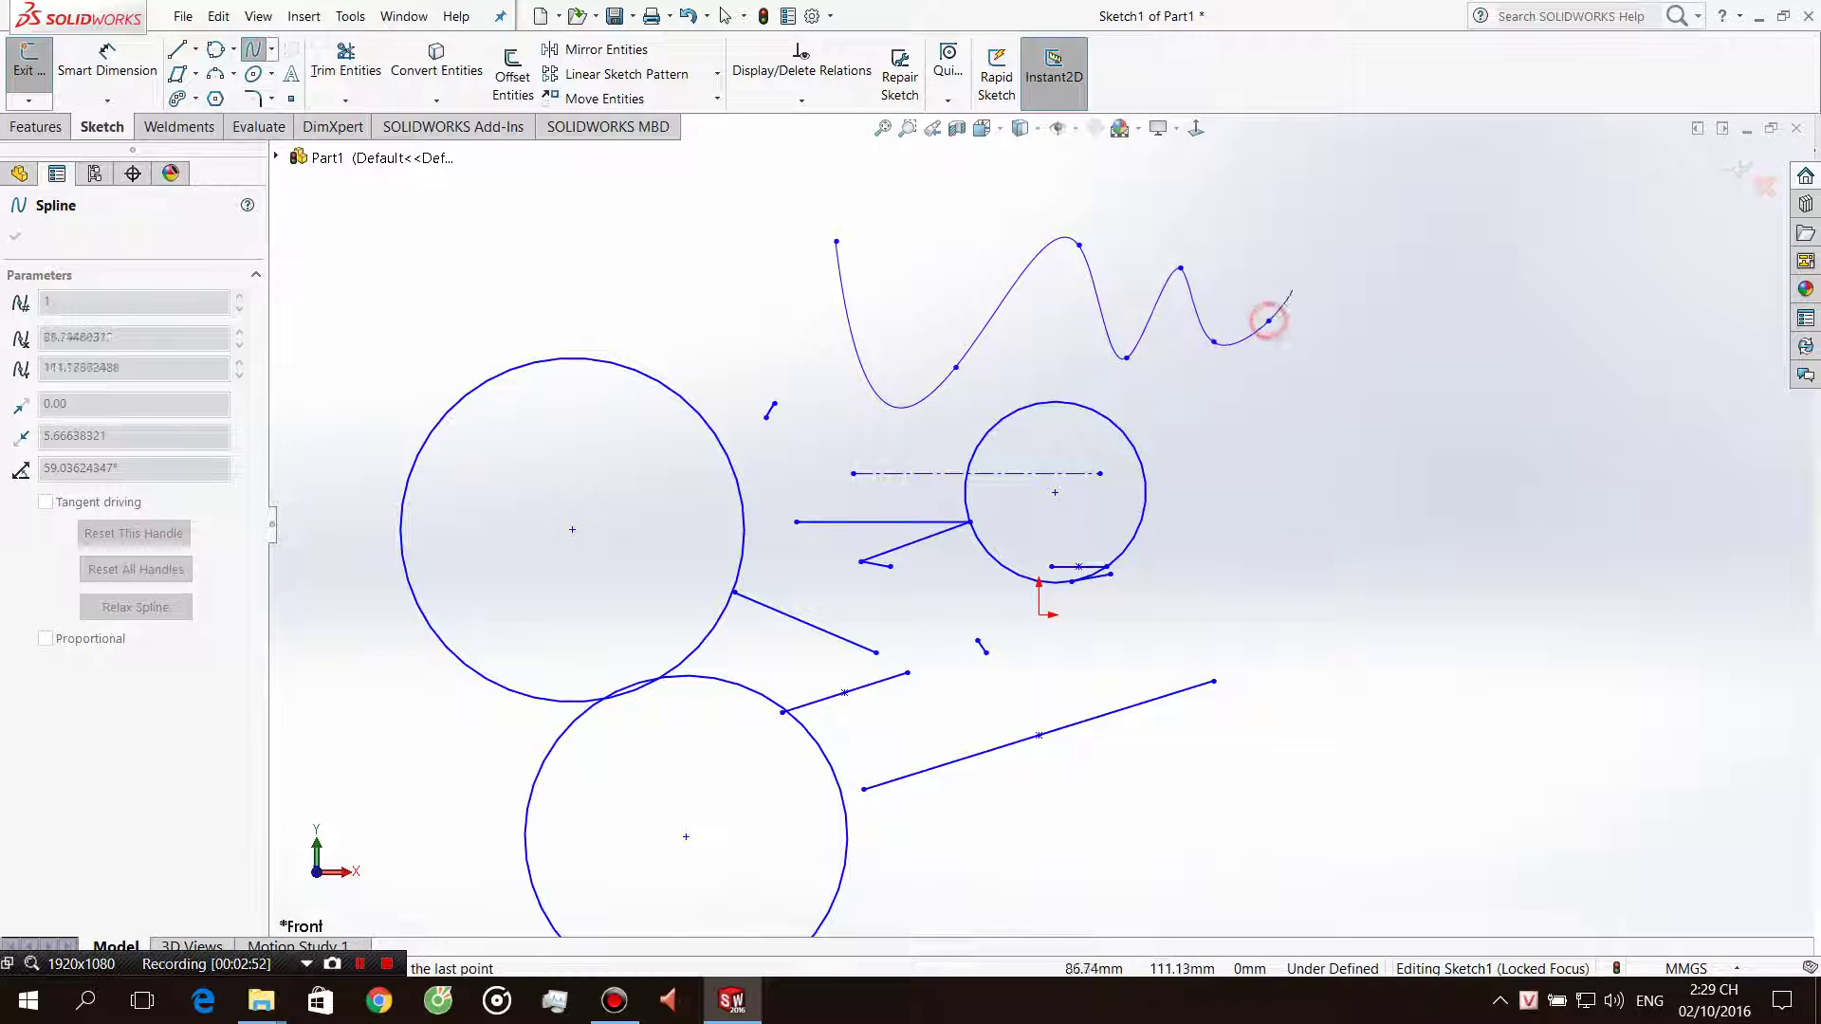
left_click(1308, 345)
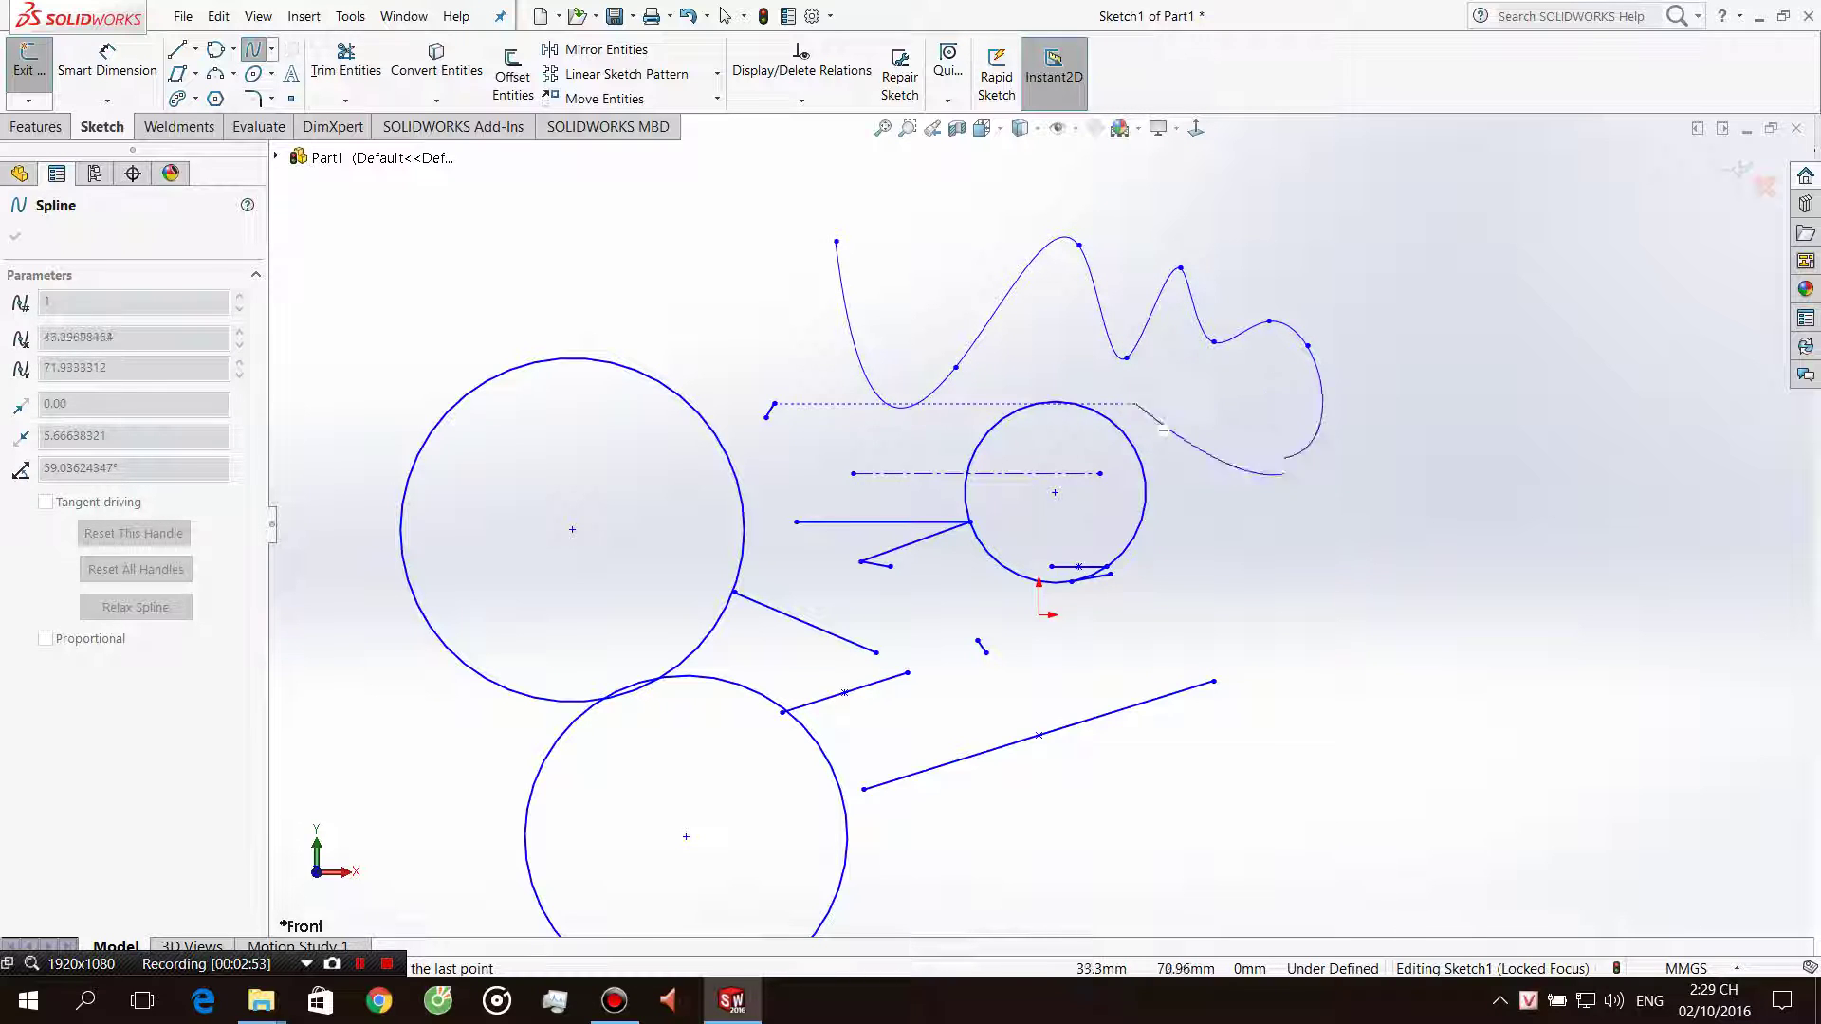
key("Escape")
left_click(271, 49)
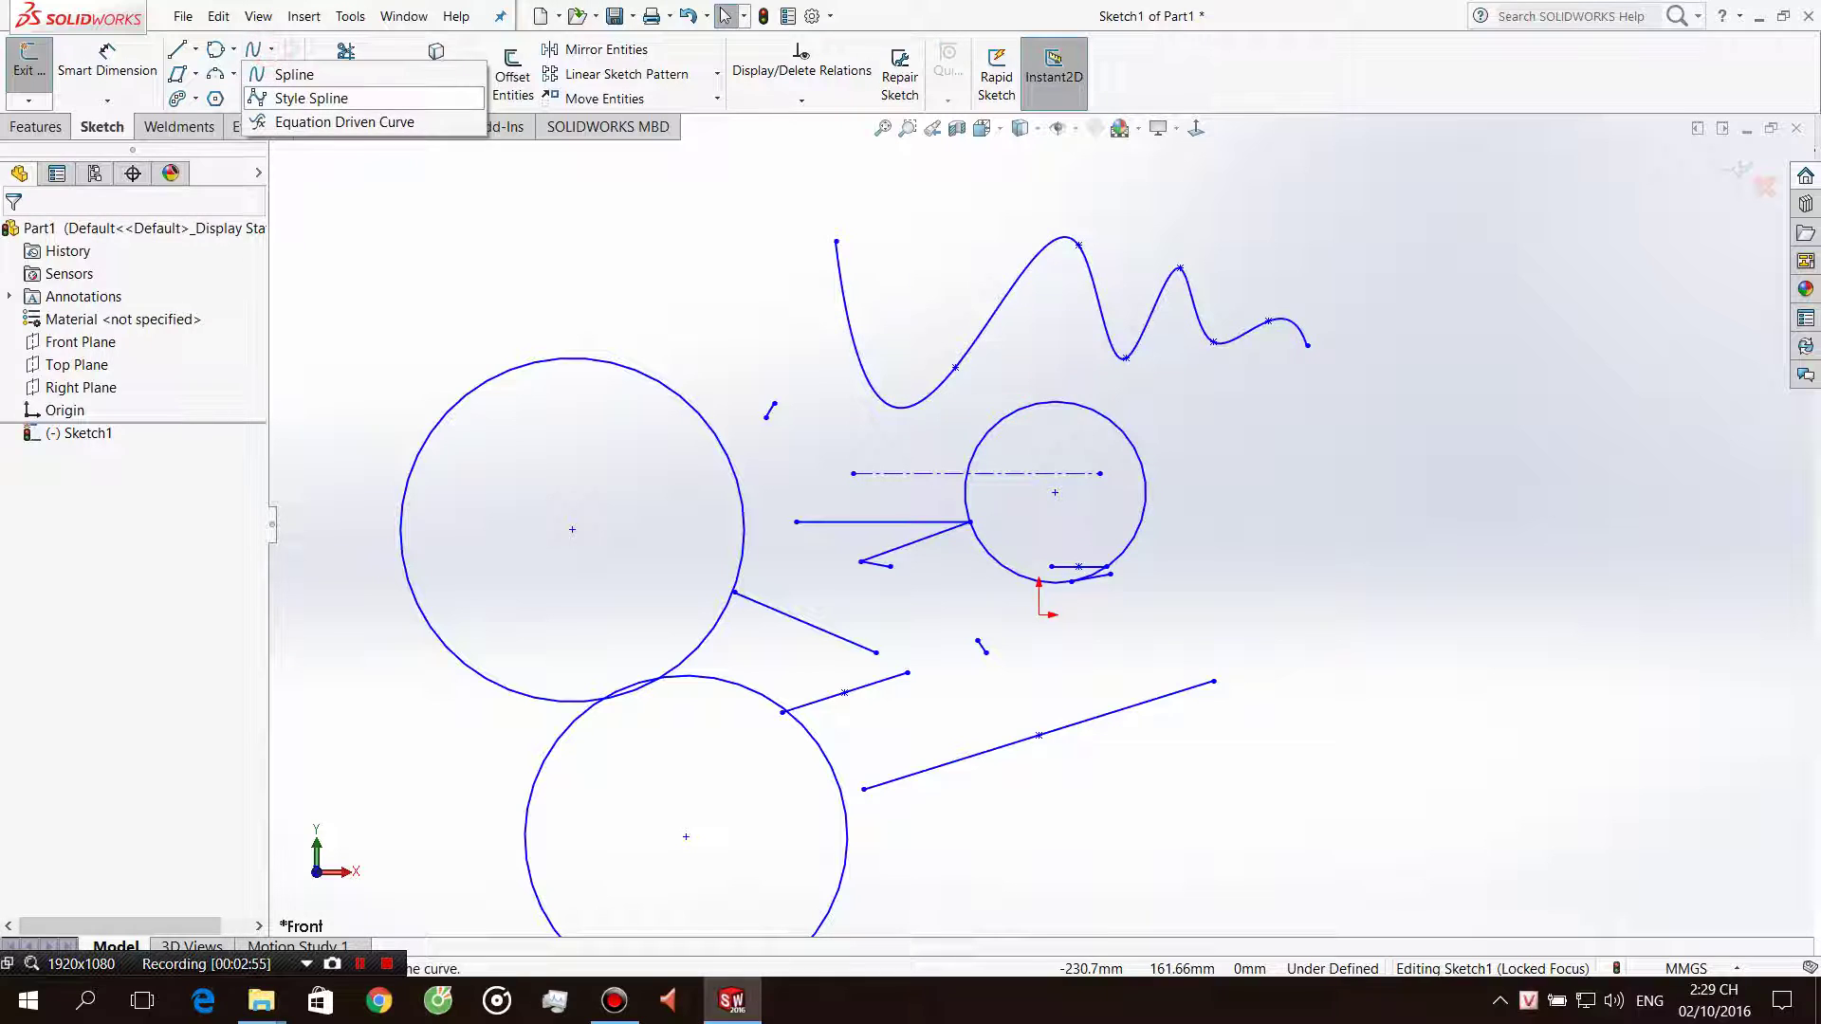
Draw a style spline with a zigzag control polygon at the right side of the sketch.
left_click(313, 97)
left_click(1307, 573)
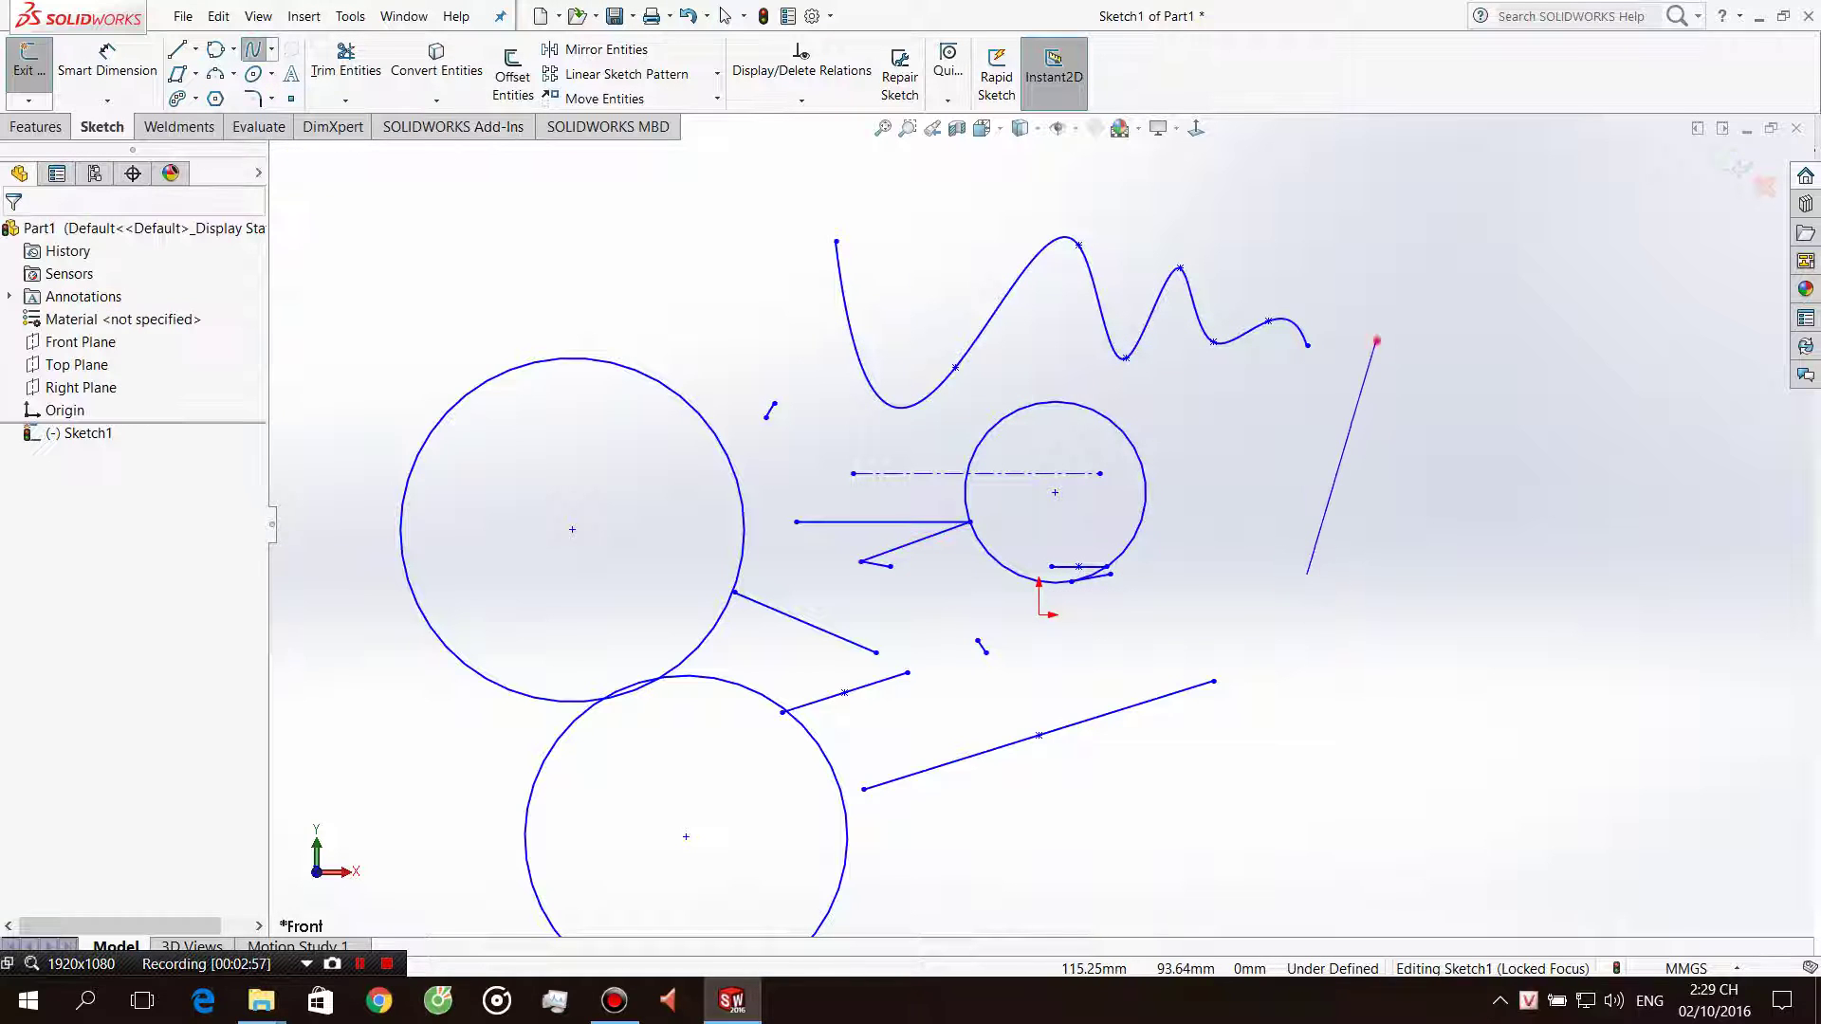
left_click(1376, 339)
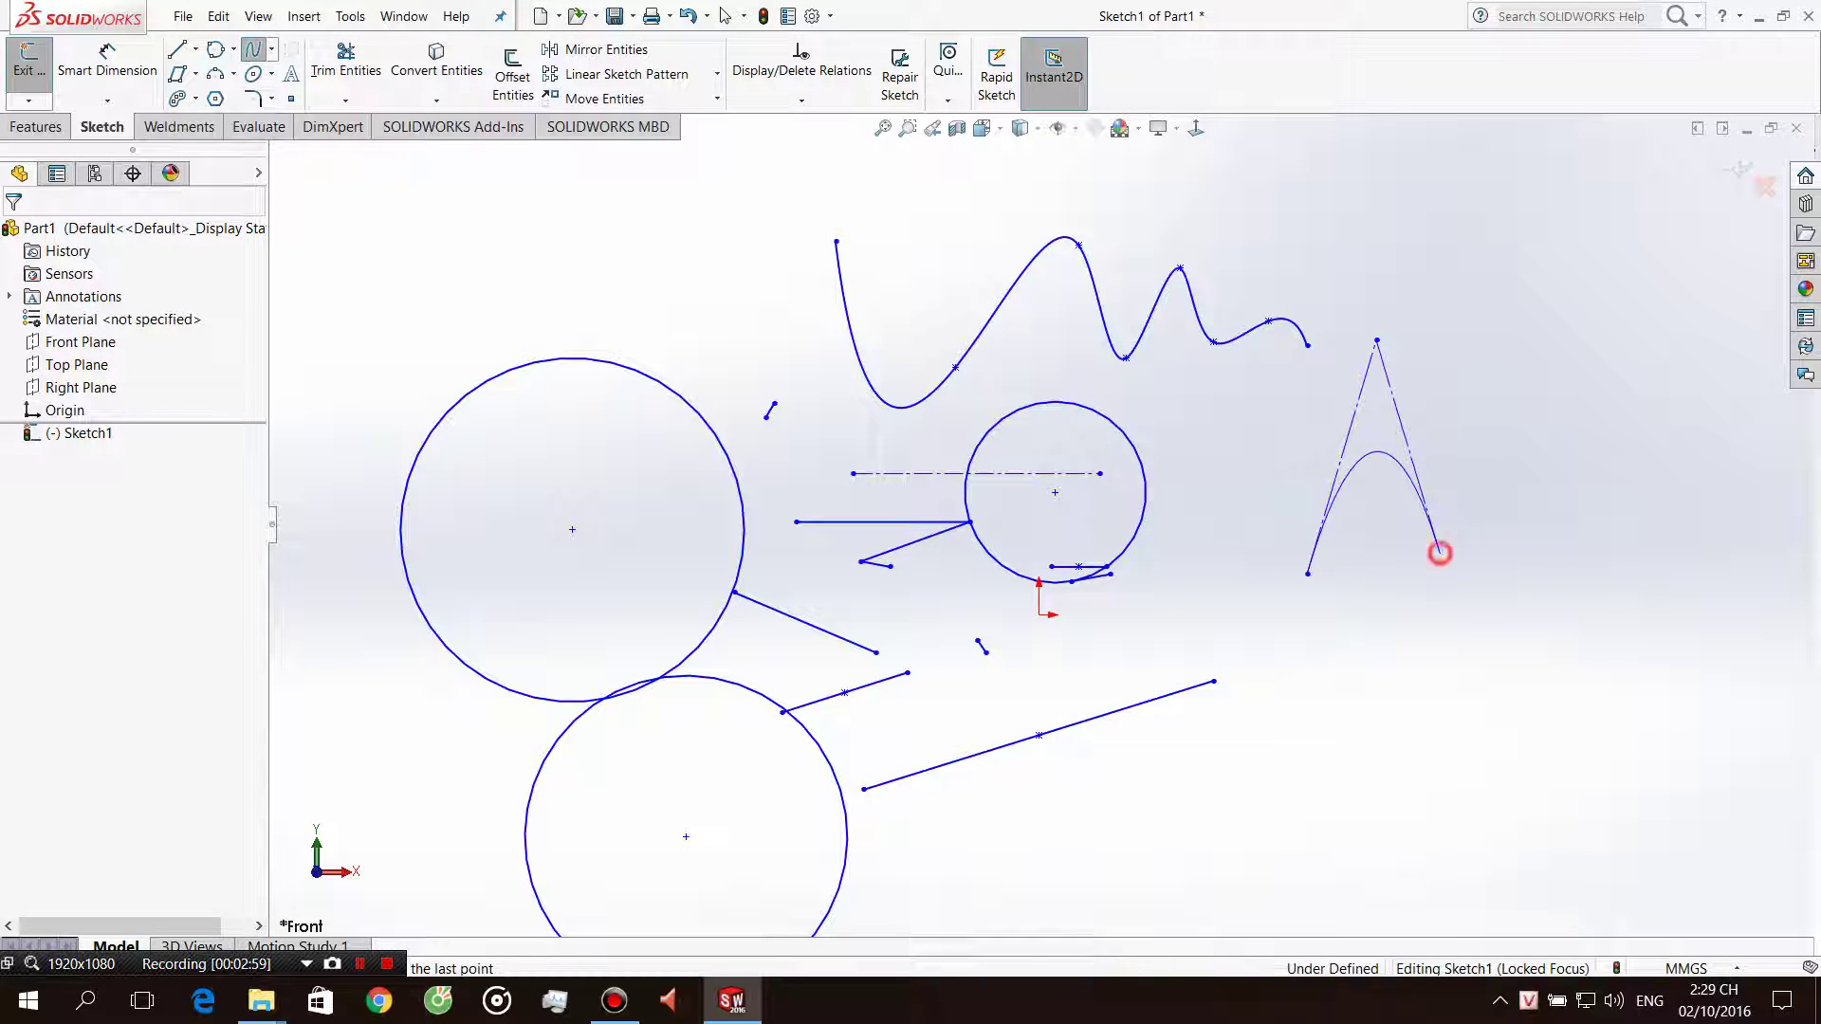
left_click(1440, 552)
left_click(1465, 330)
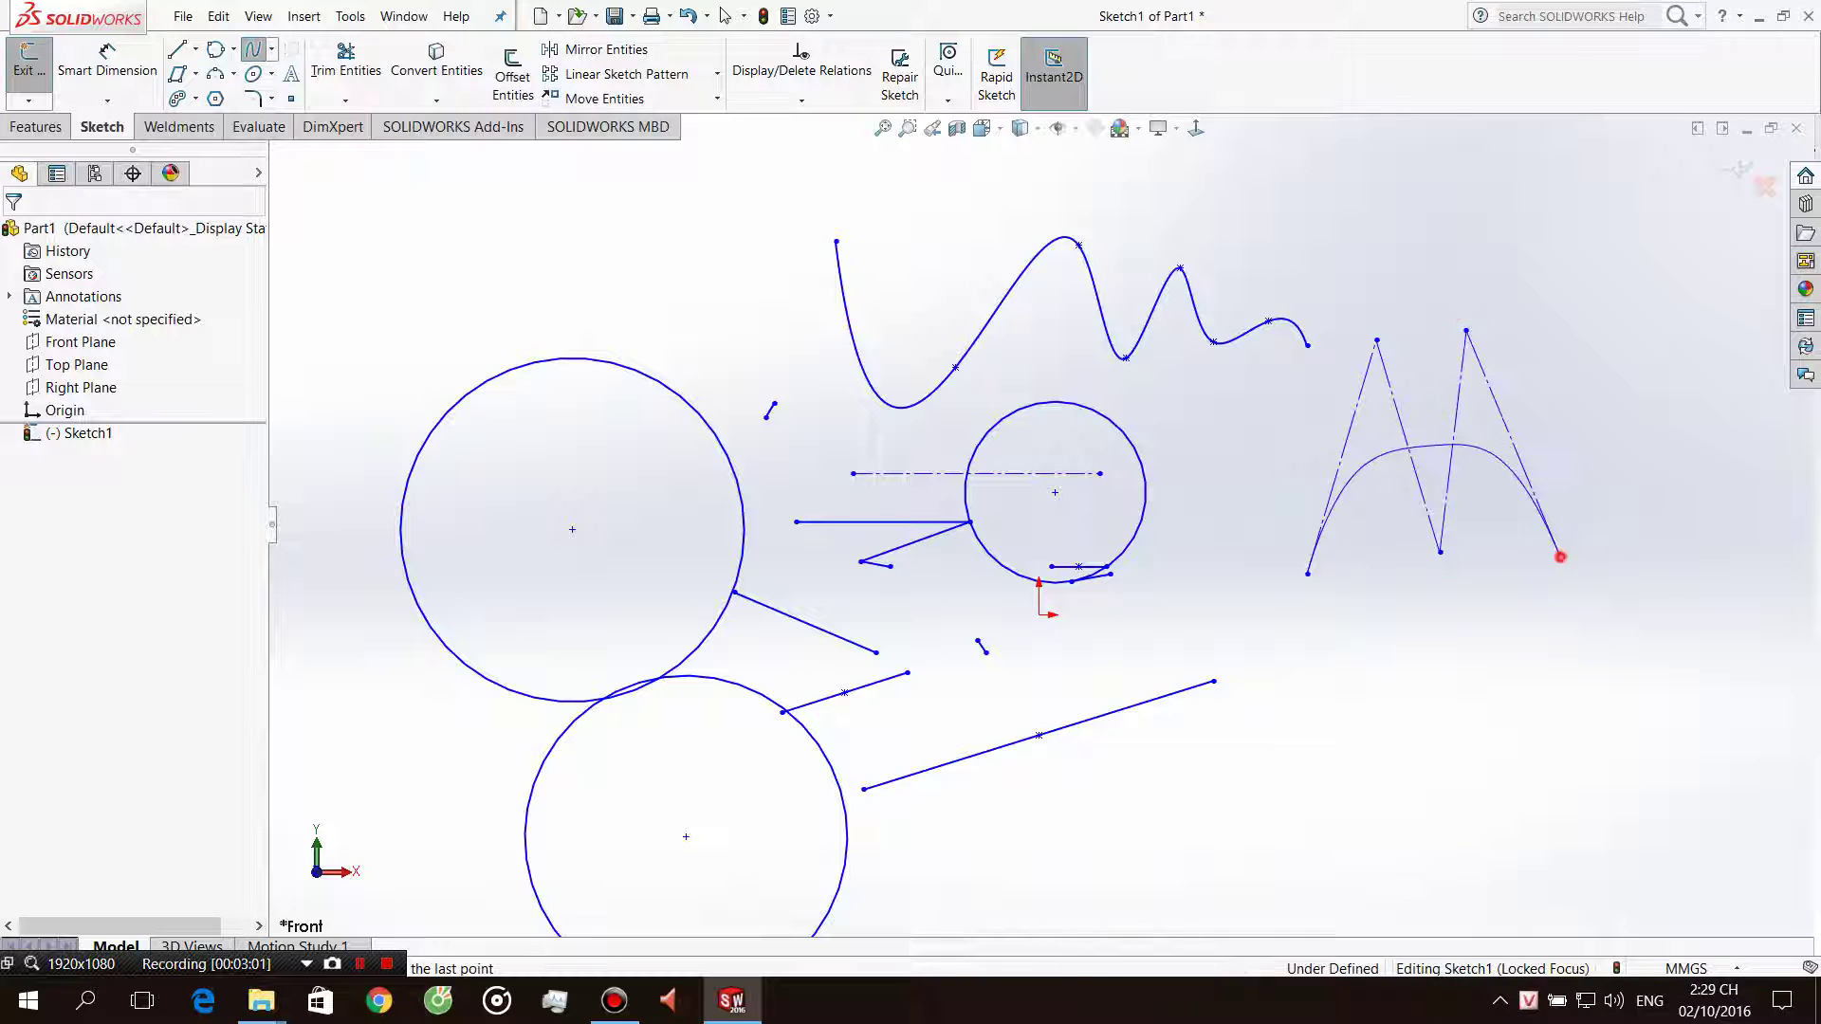
left_click(1560, 557)
left_click(1360, 658)
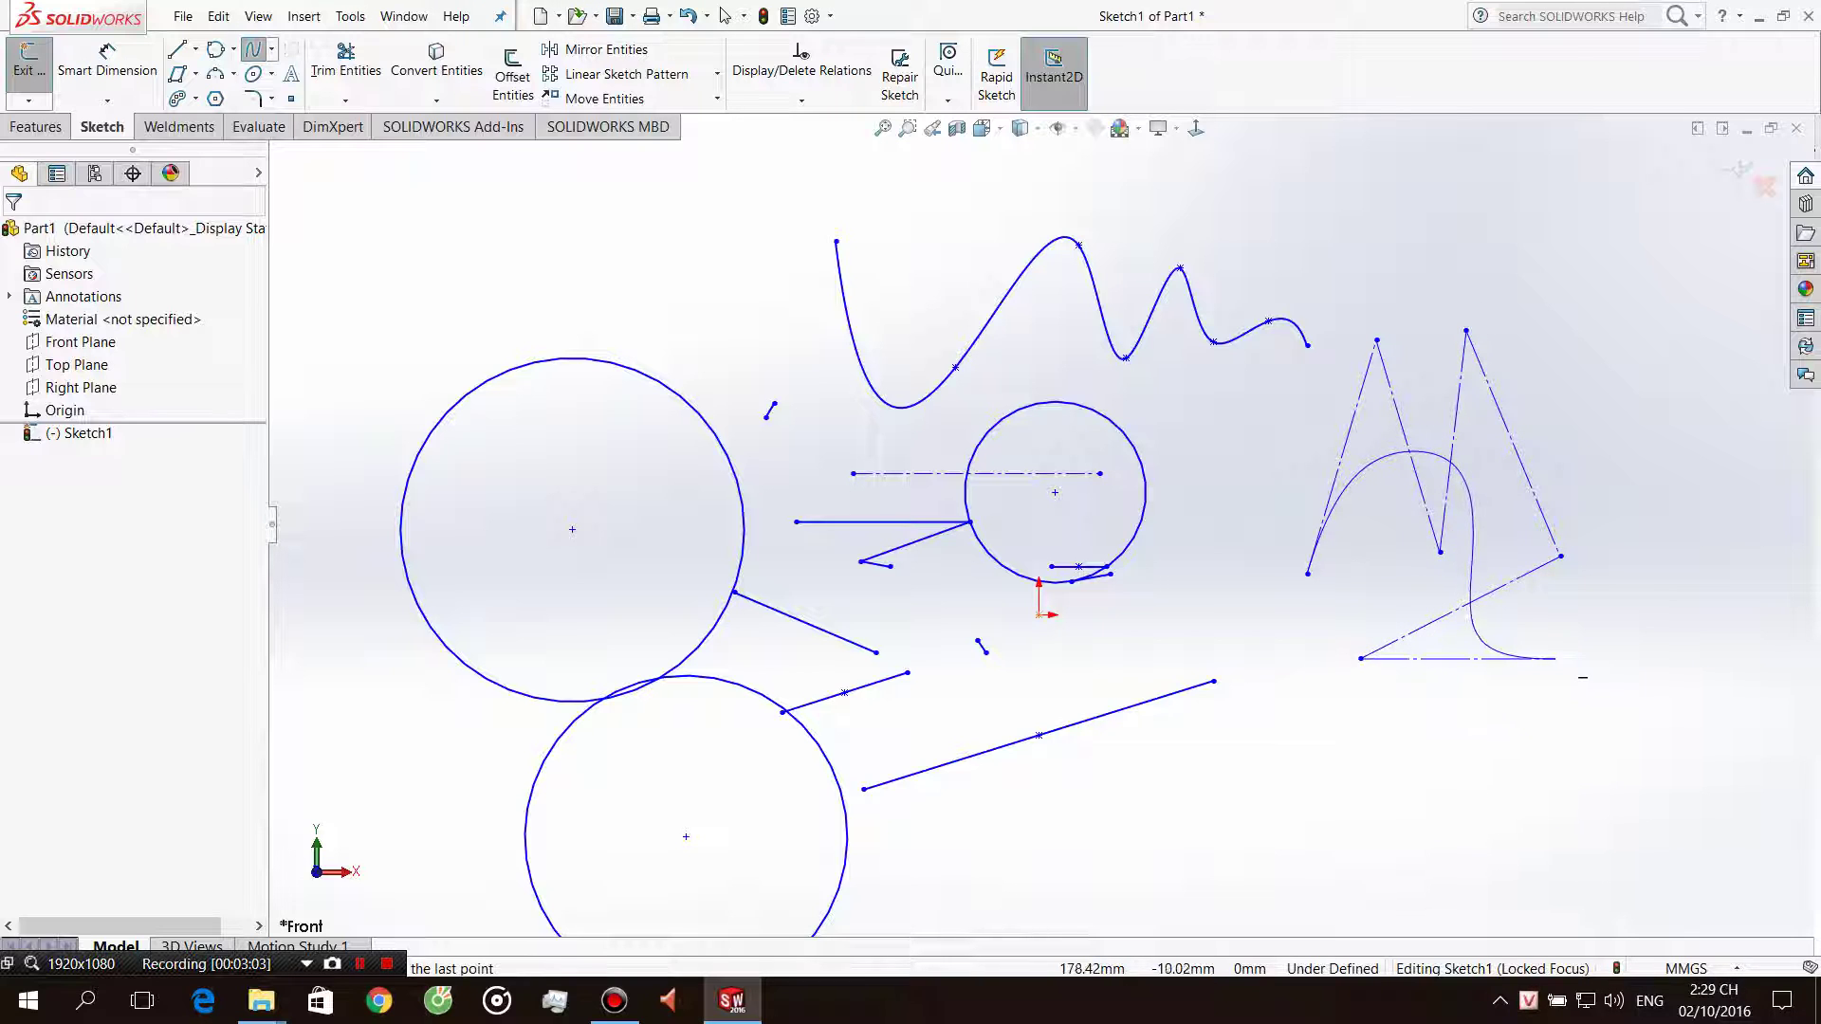
left_click(1576, 403)
double_click(1610, 637)
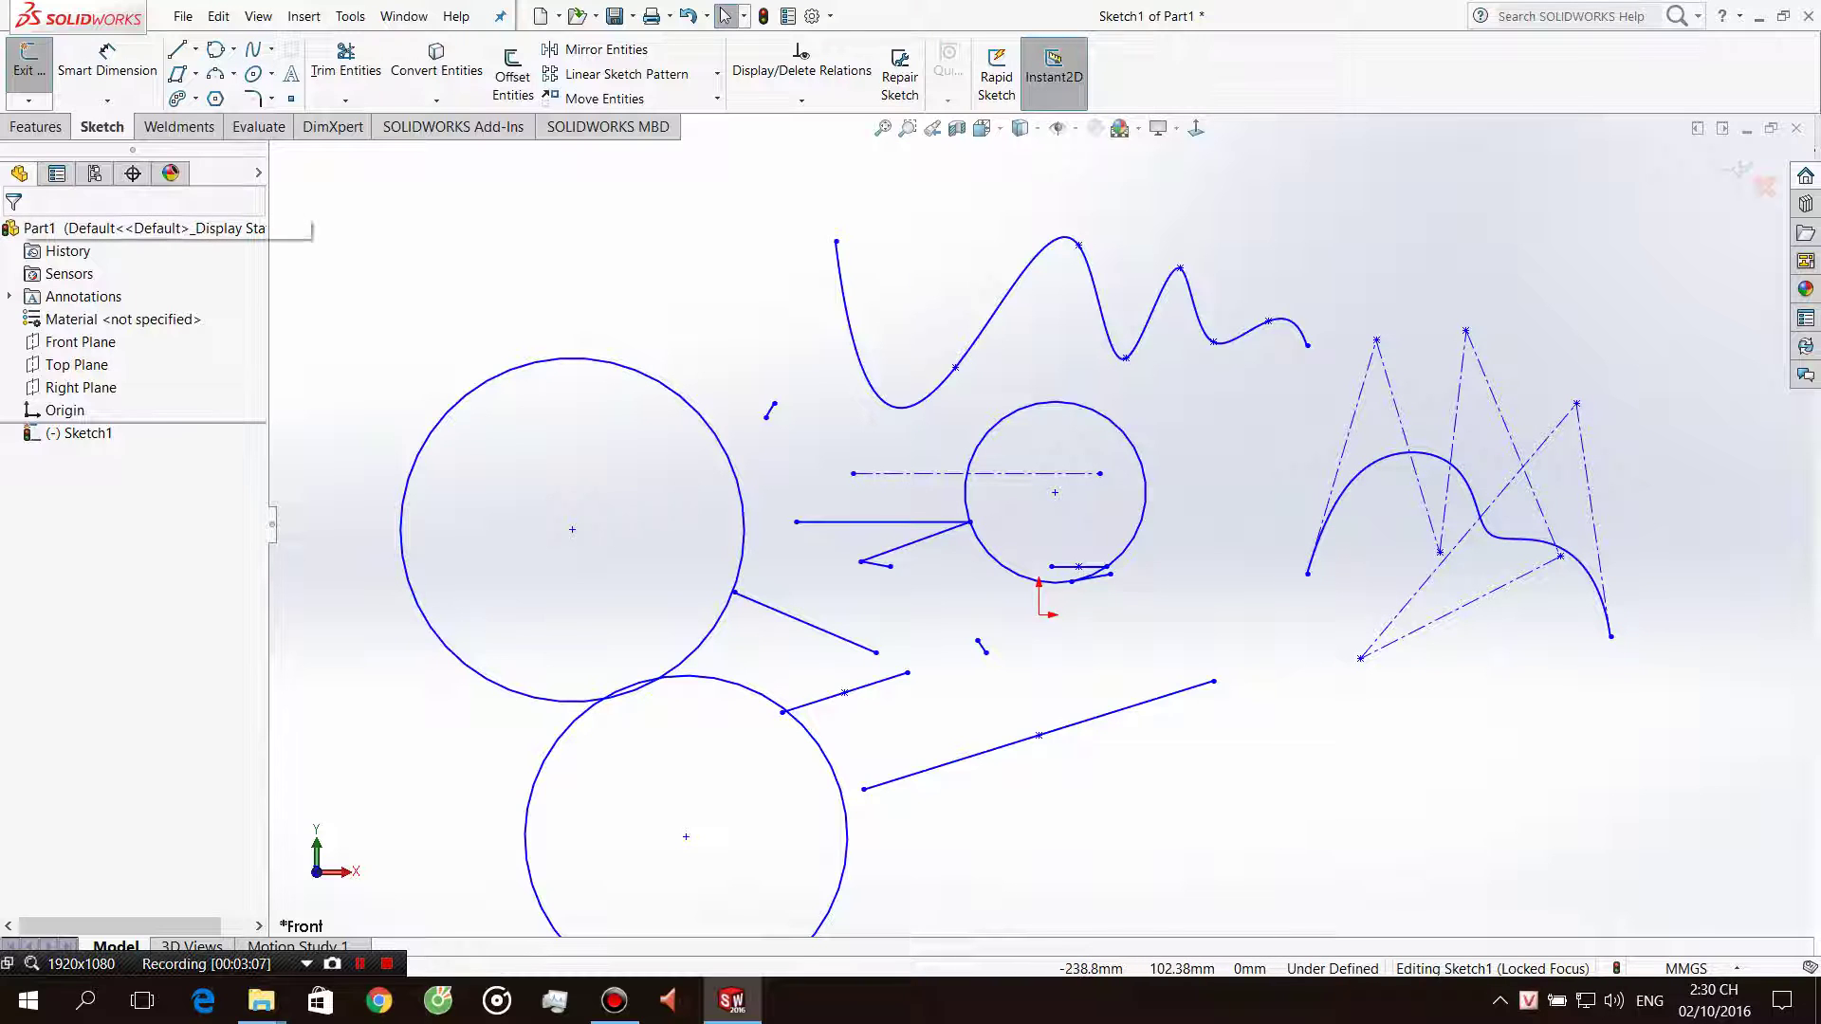
left_click(271, 49)
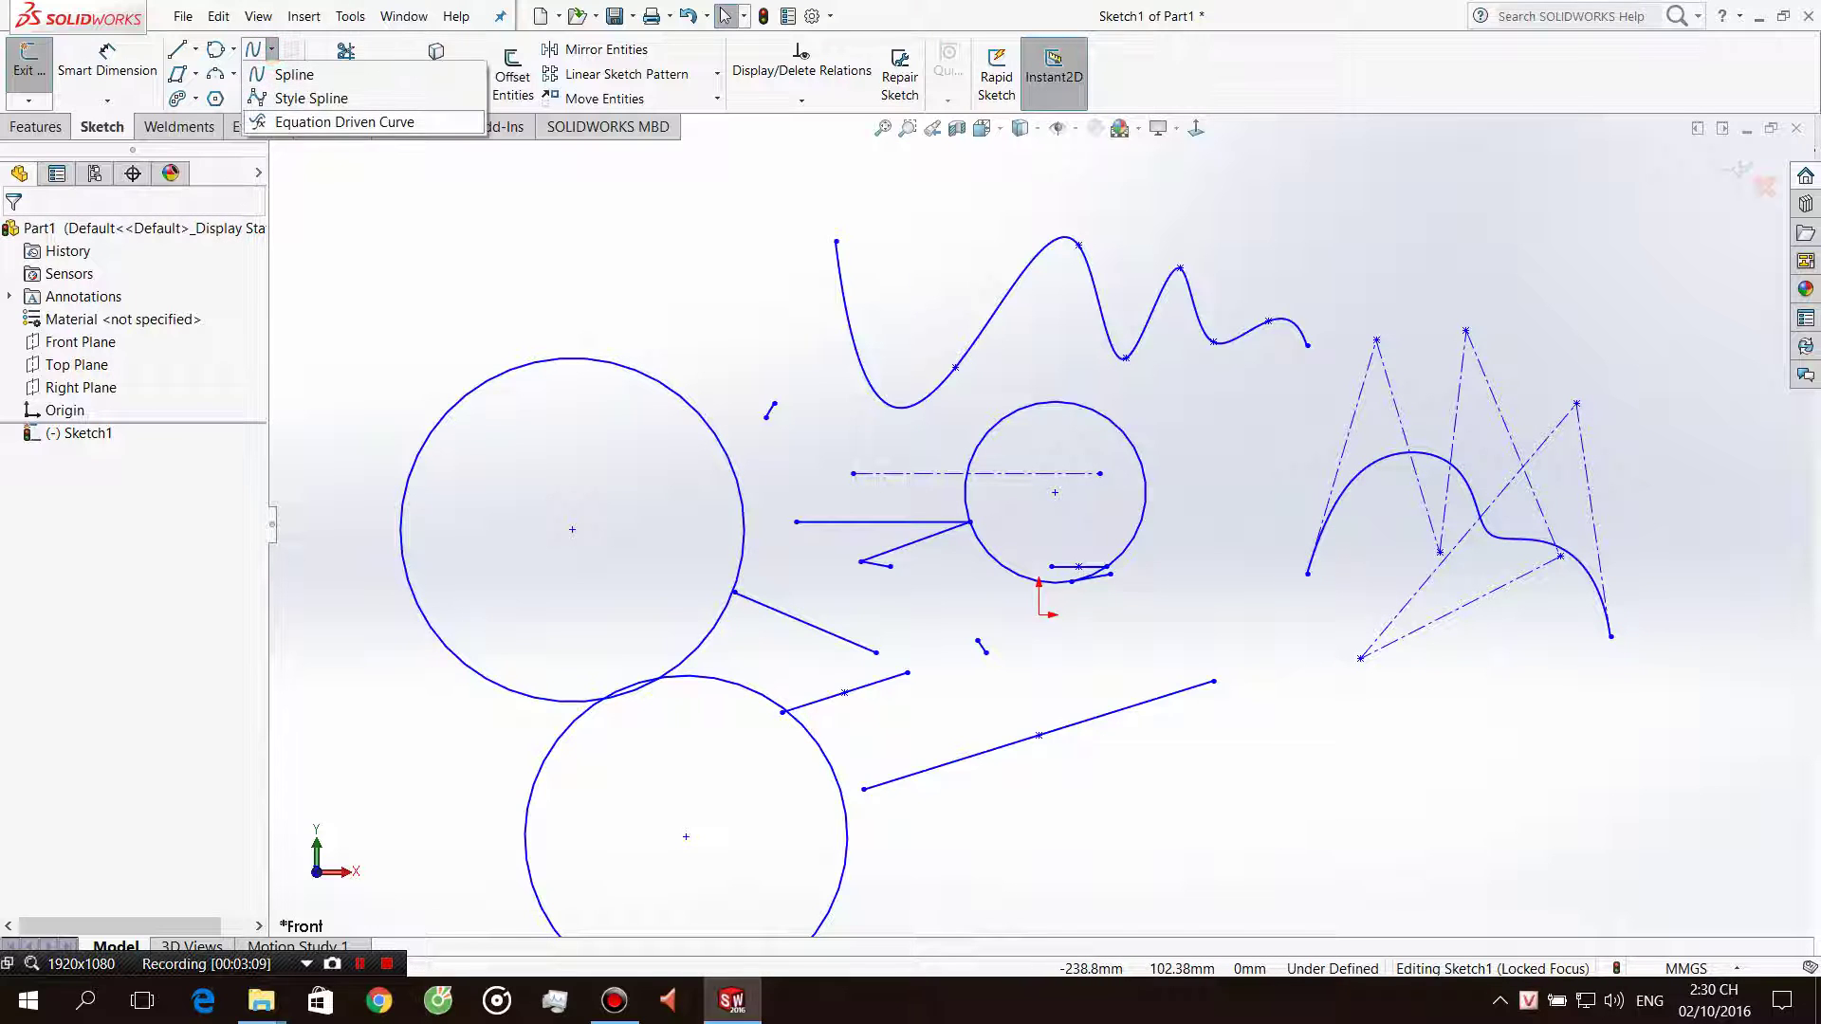
Try the equation-driven curve option, then select the Corner Rectangle tool instead.
left_click(294, 118)
left_click(118, 492)
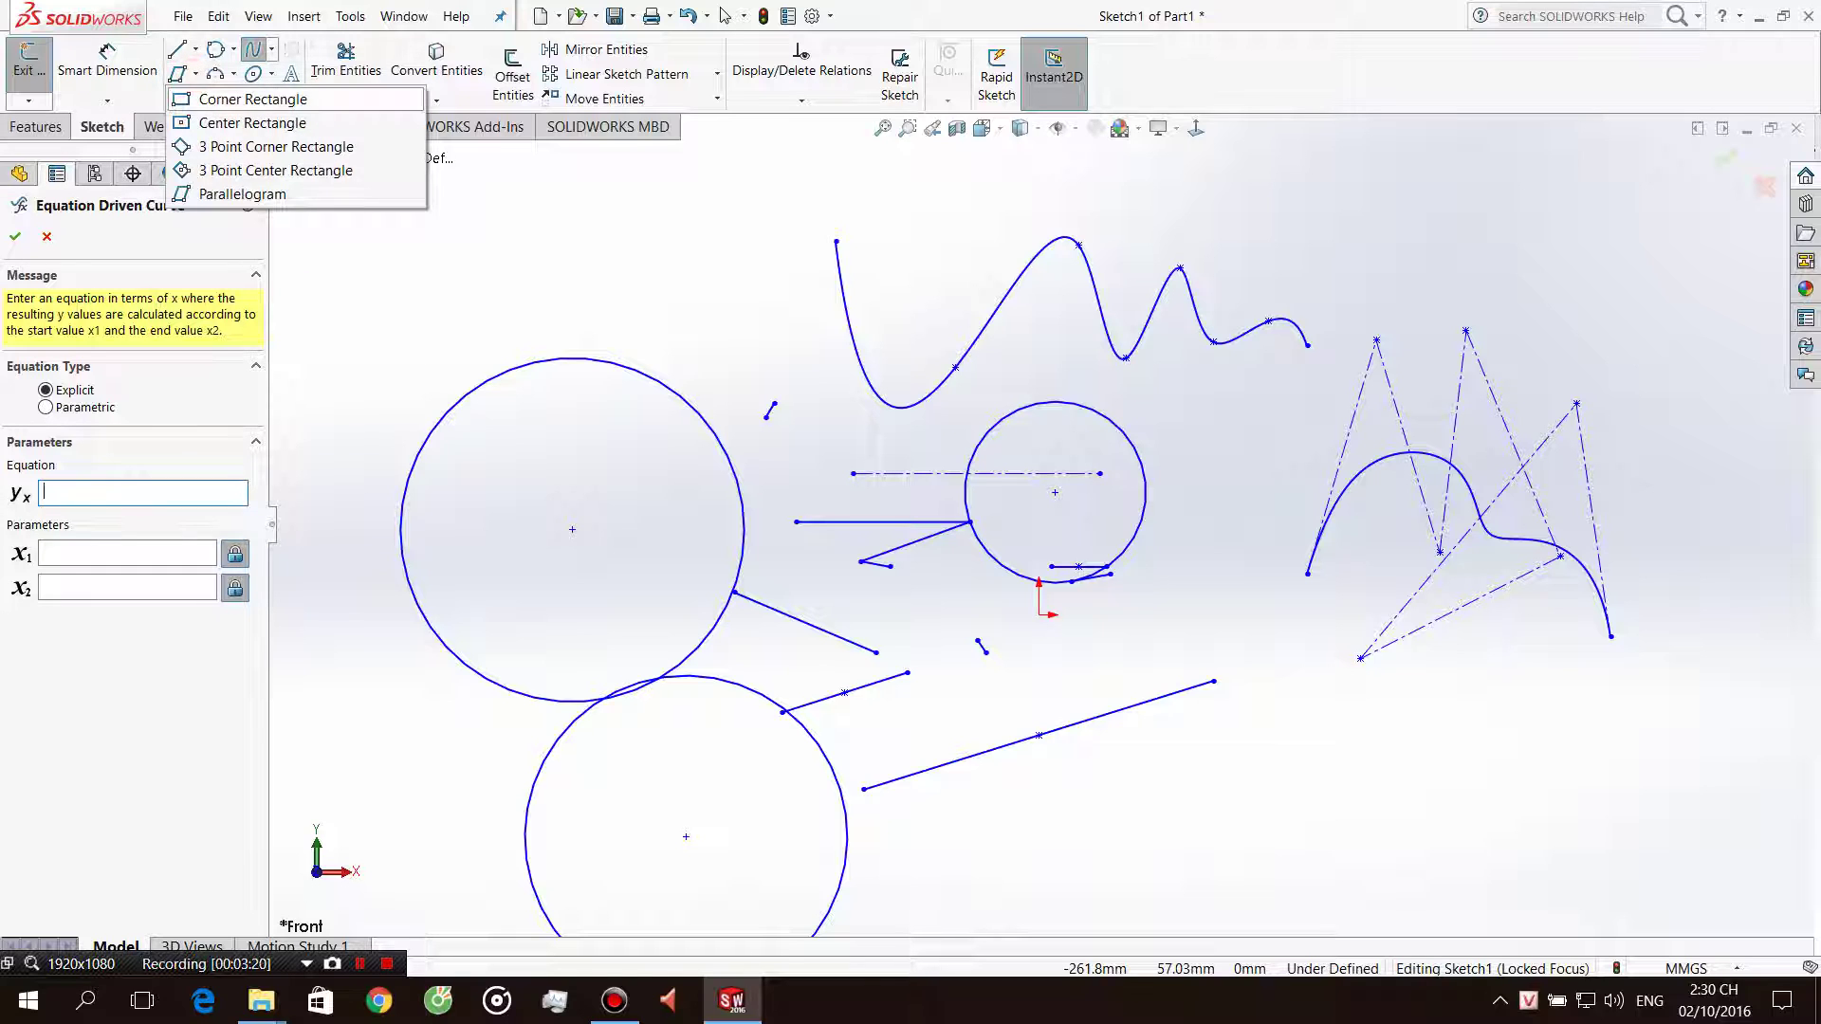
left_click(177, 74)
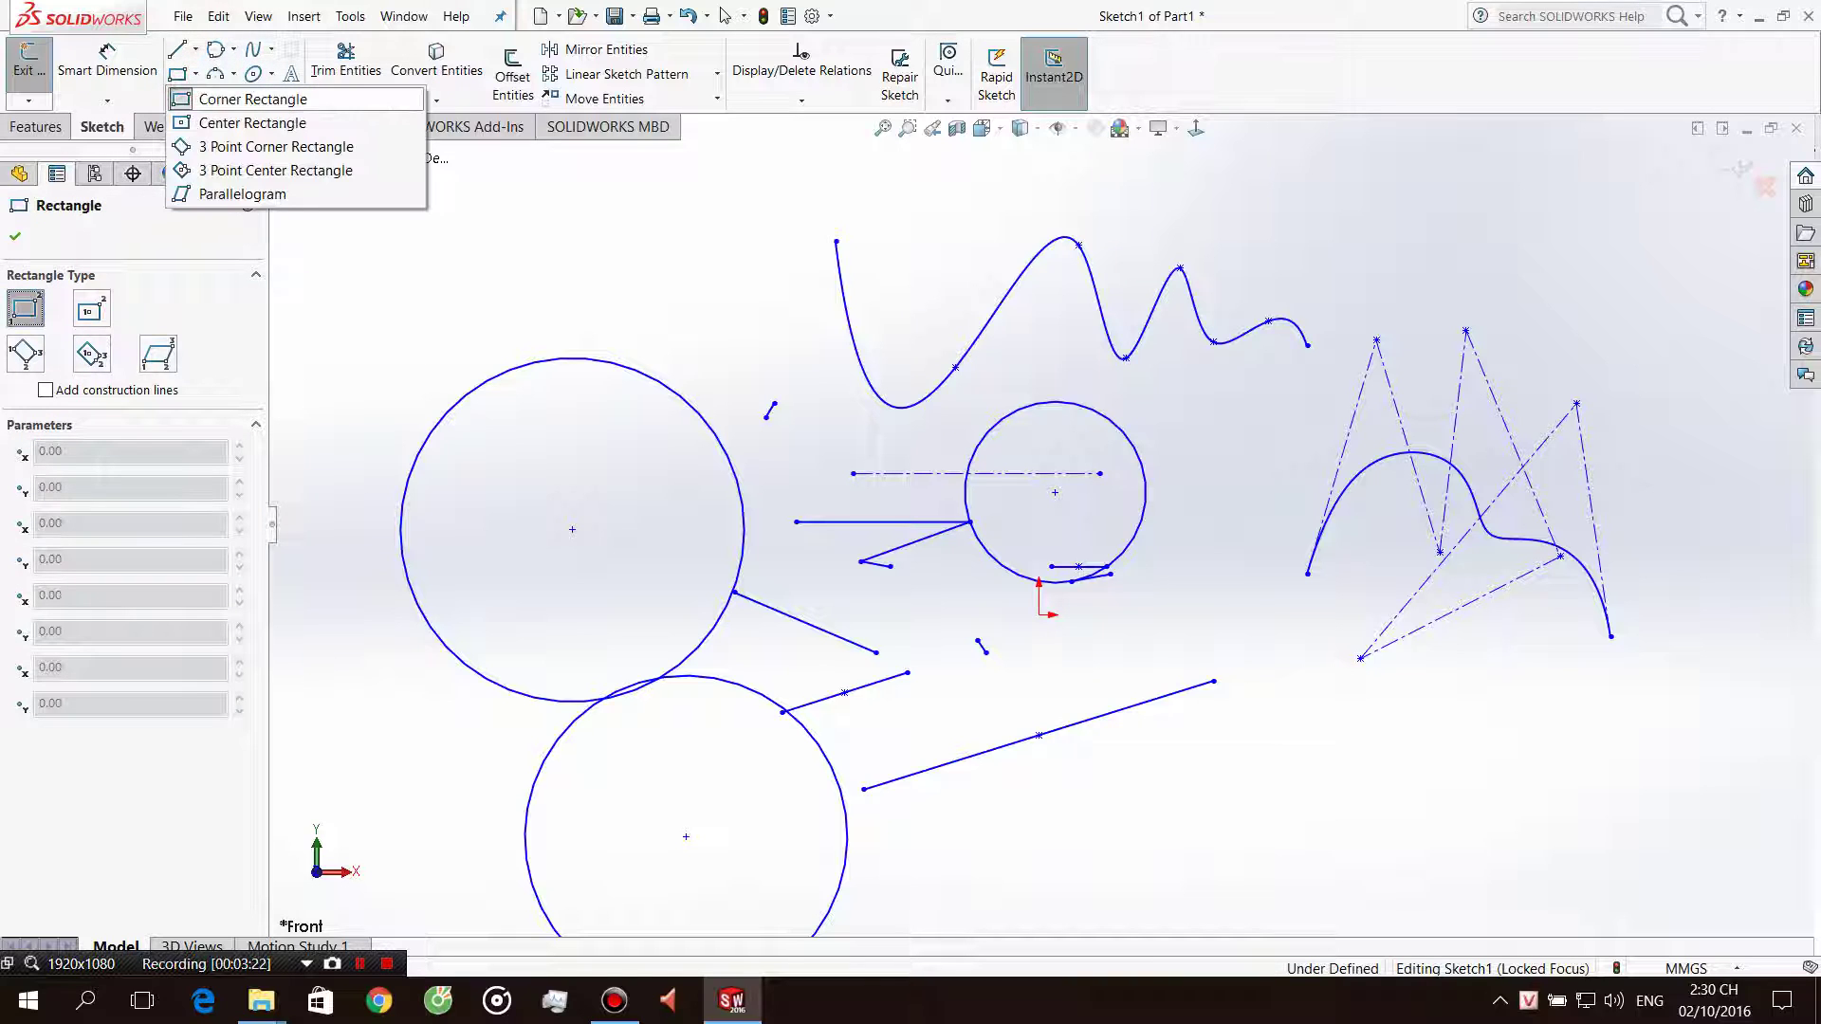
left_click(194, 74)
left_click(201, 98)
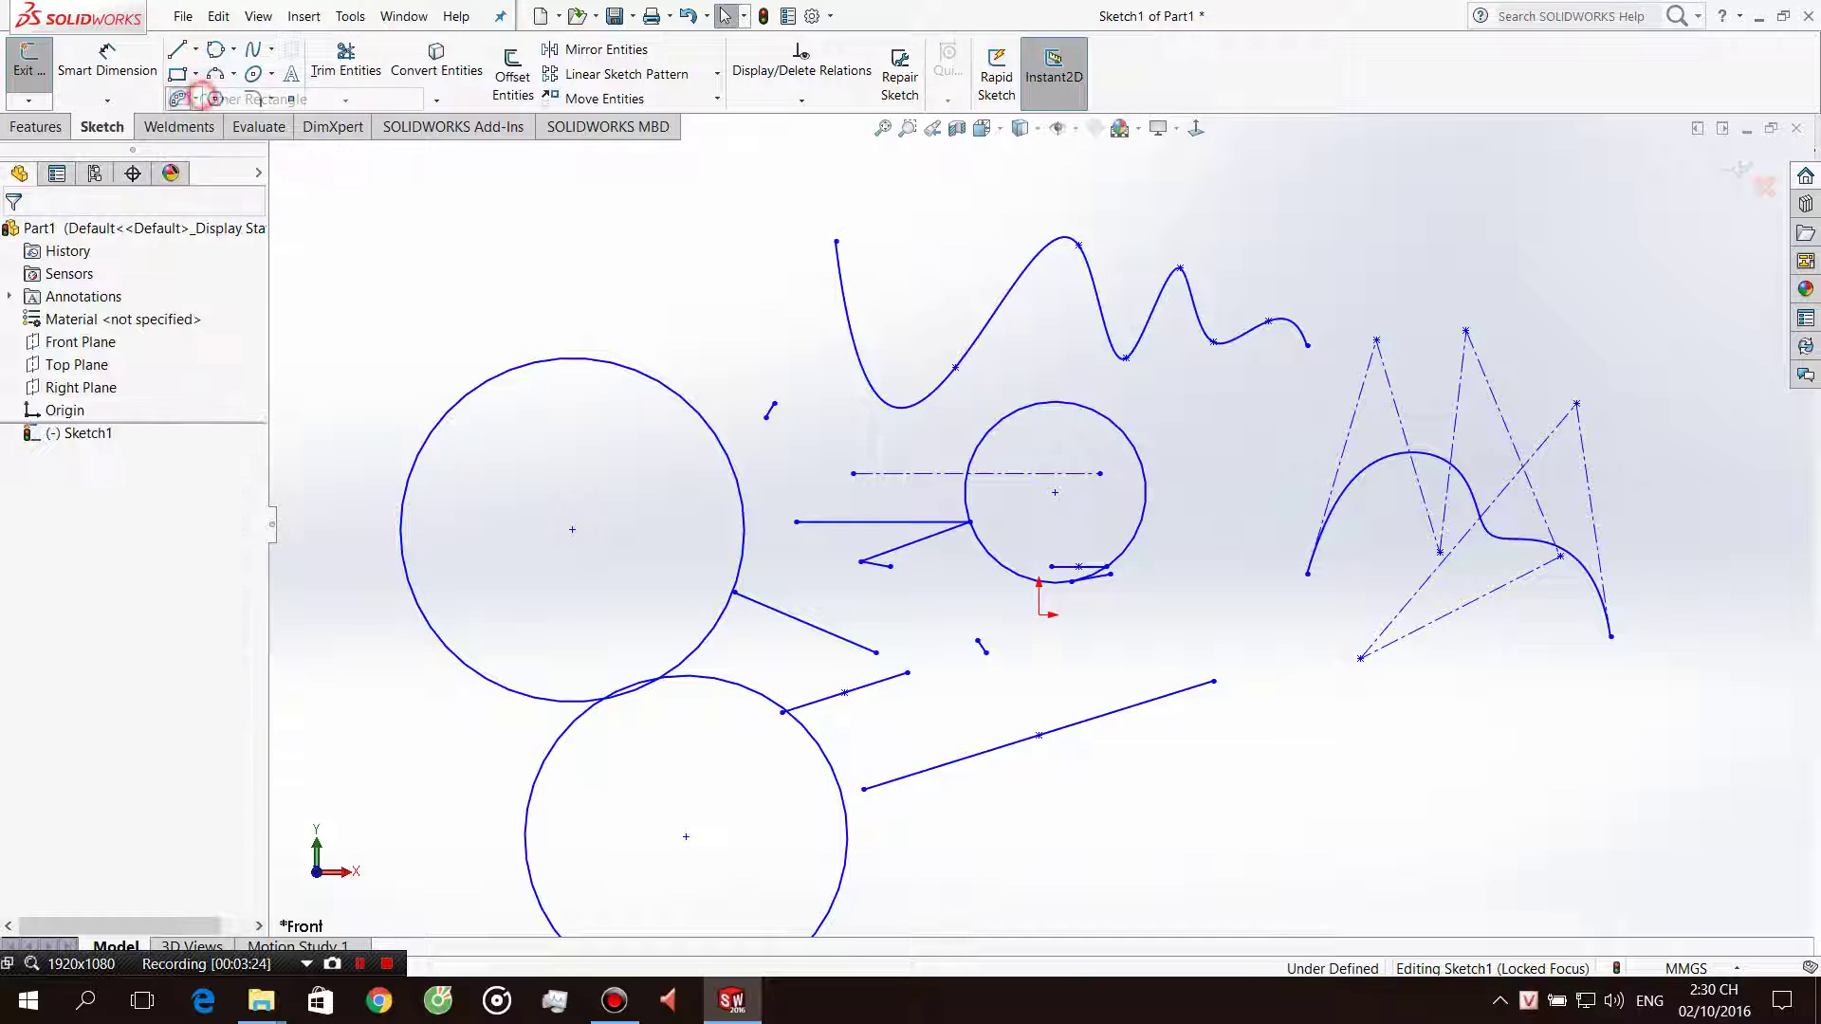
left_click(194, 74)
left_click(251, 89)
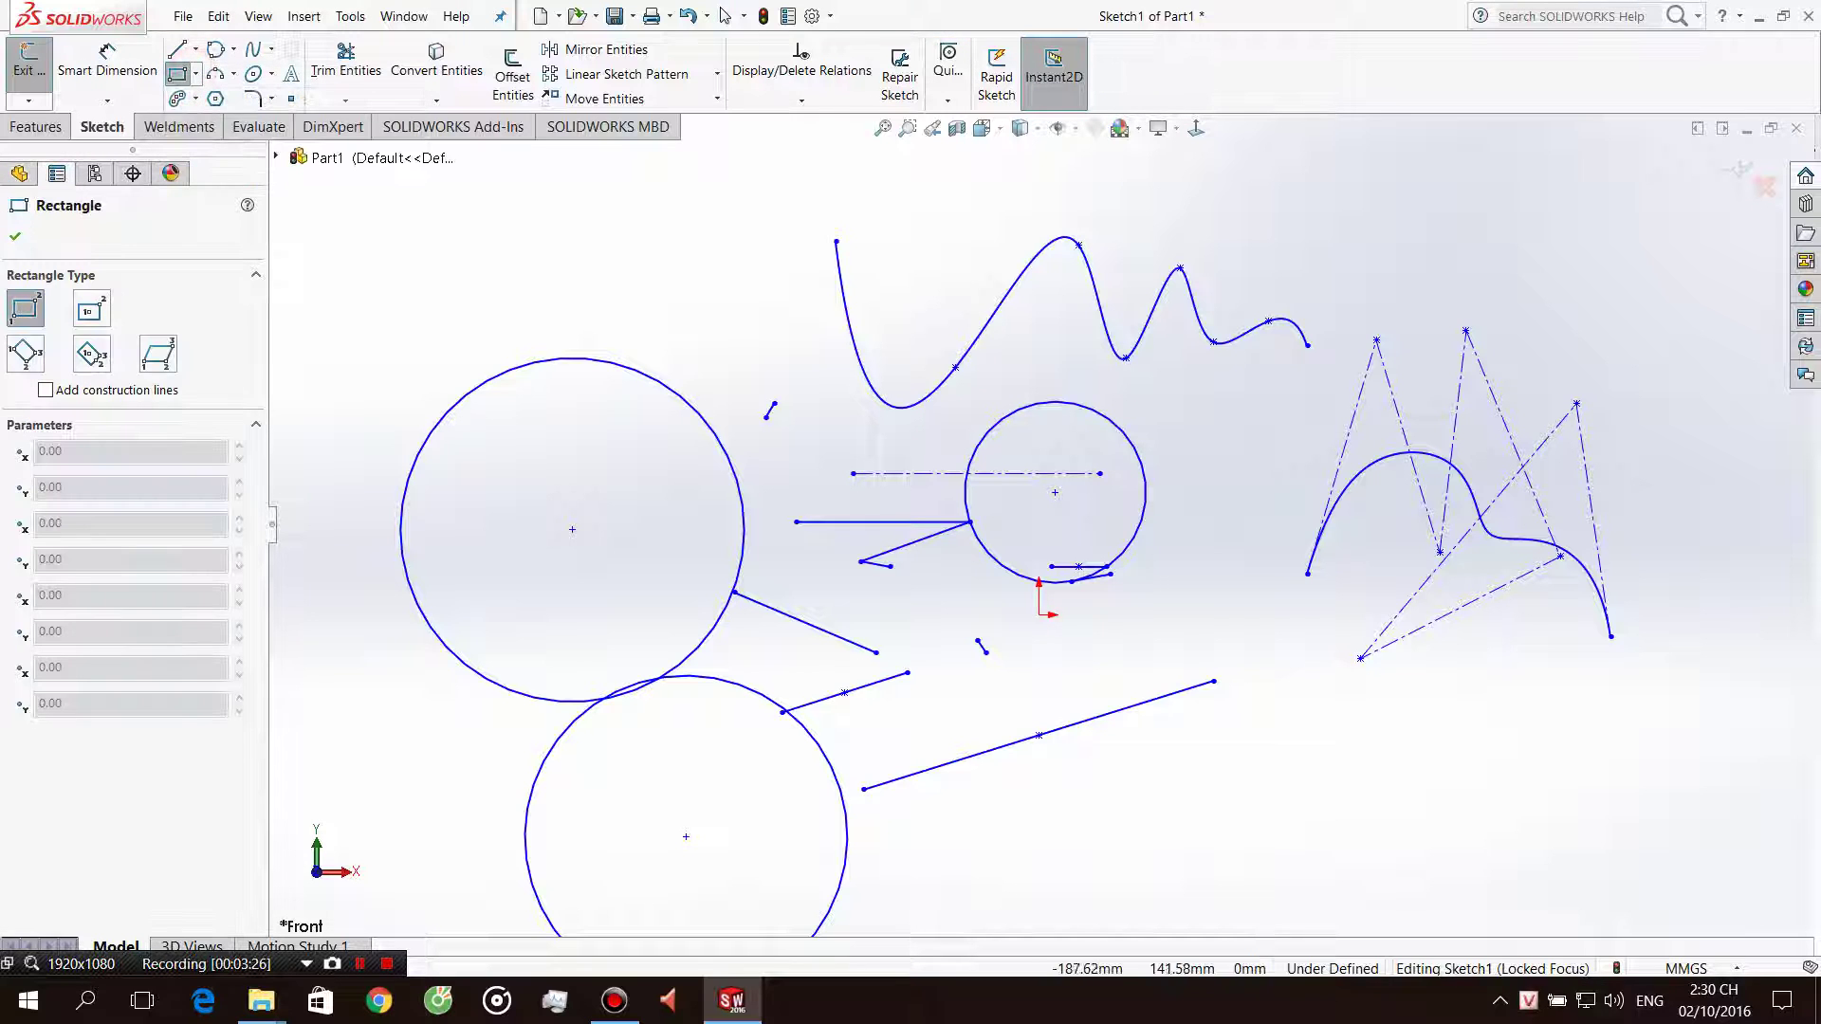
scroll(1037, 525, "up", 3)
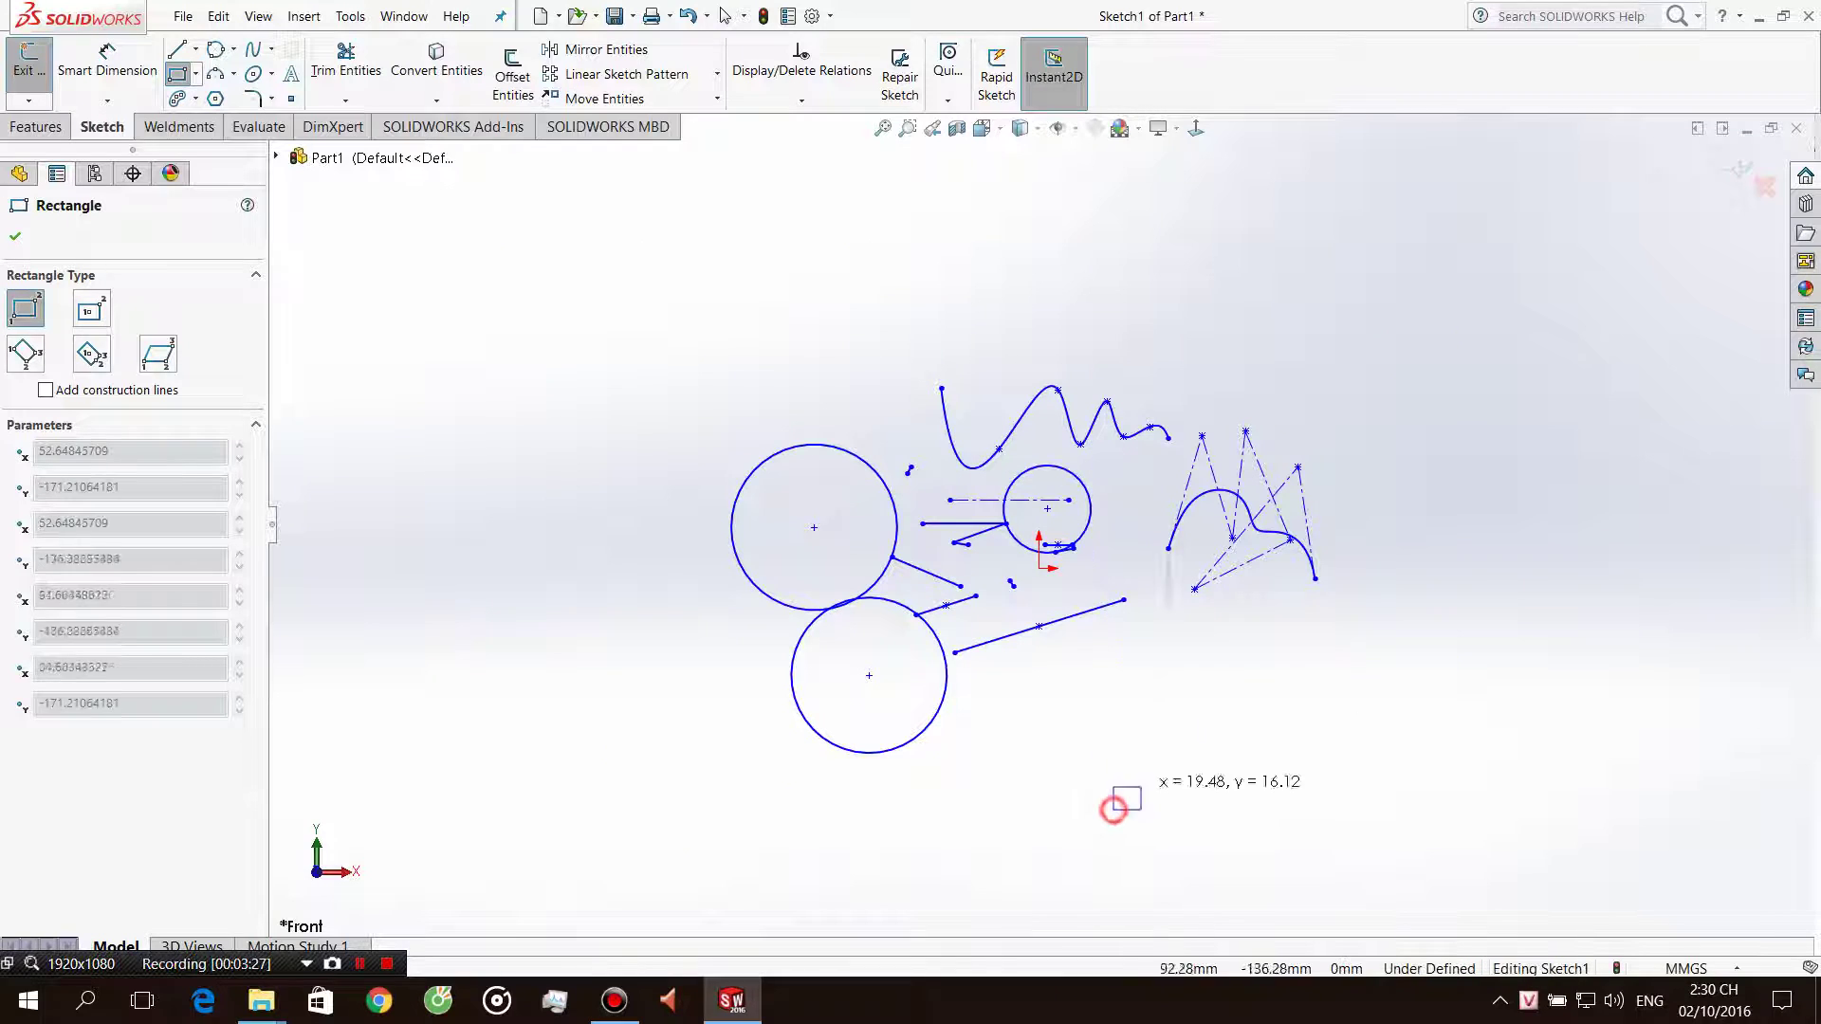
Draw a corner rectangle below and to the right of the circles.
left_click(1114, 809)
left_click(1450, 681)
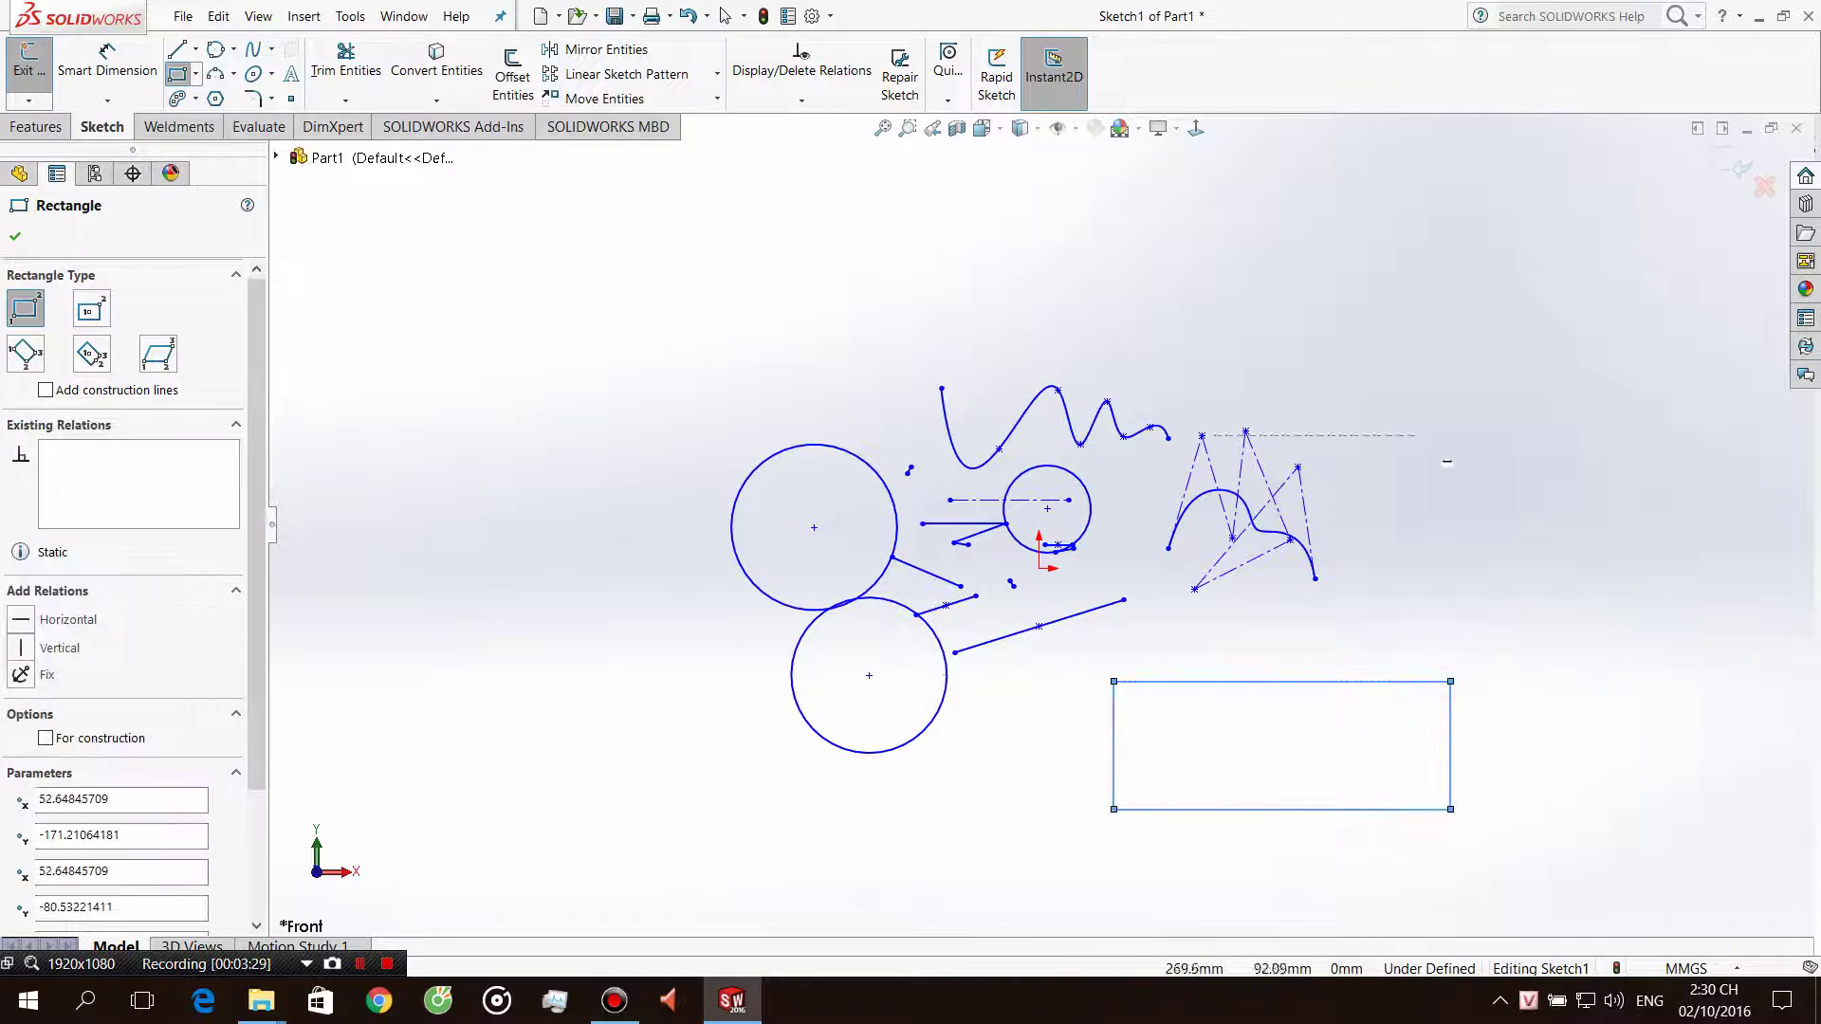
key("Escape")
scroll(1252, 665, "down", 2)
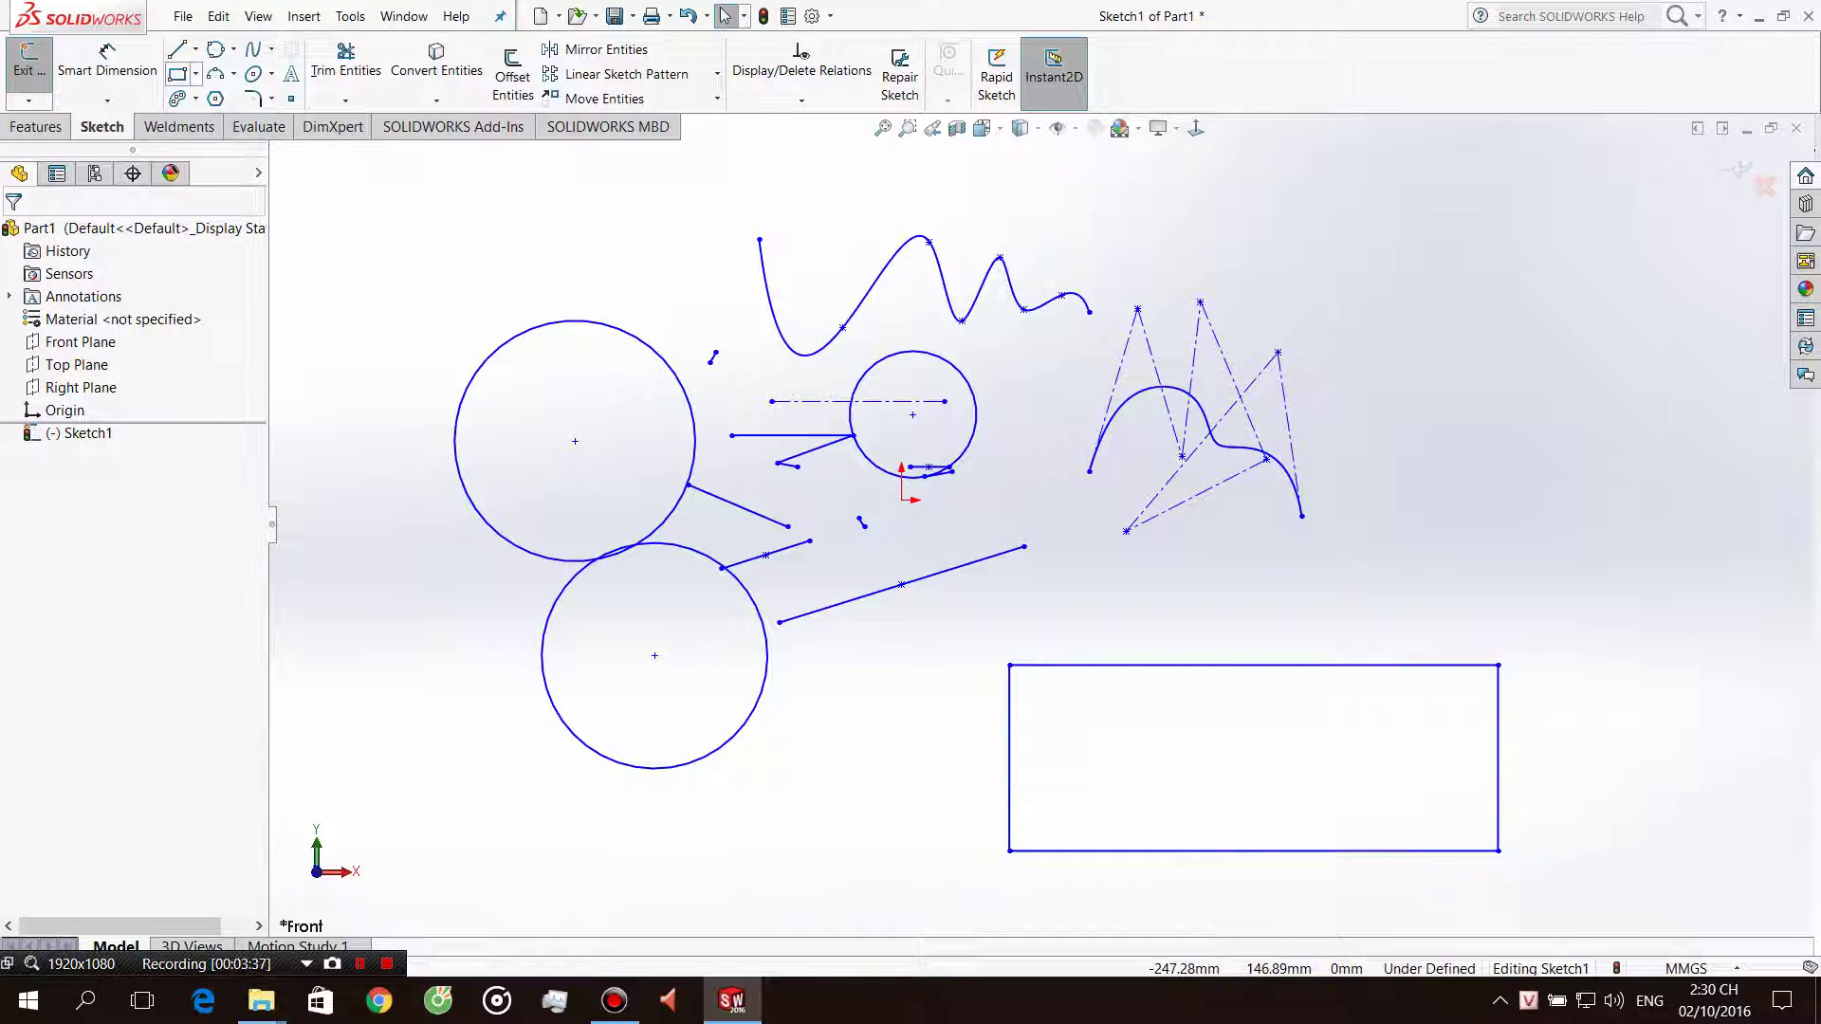
left_click(195, 74)
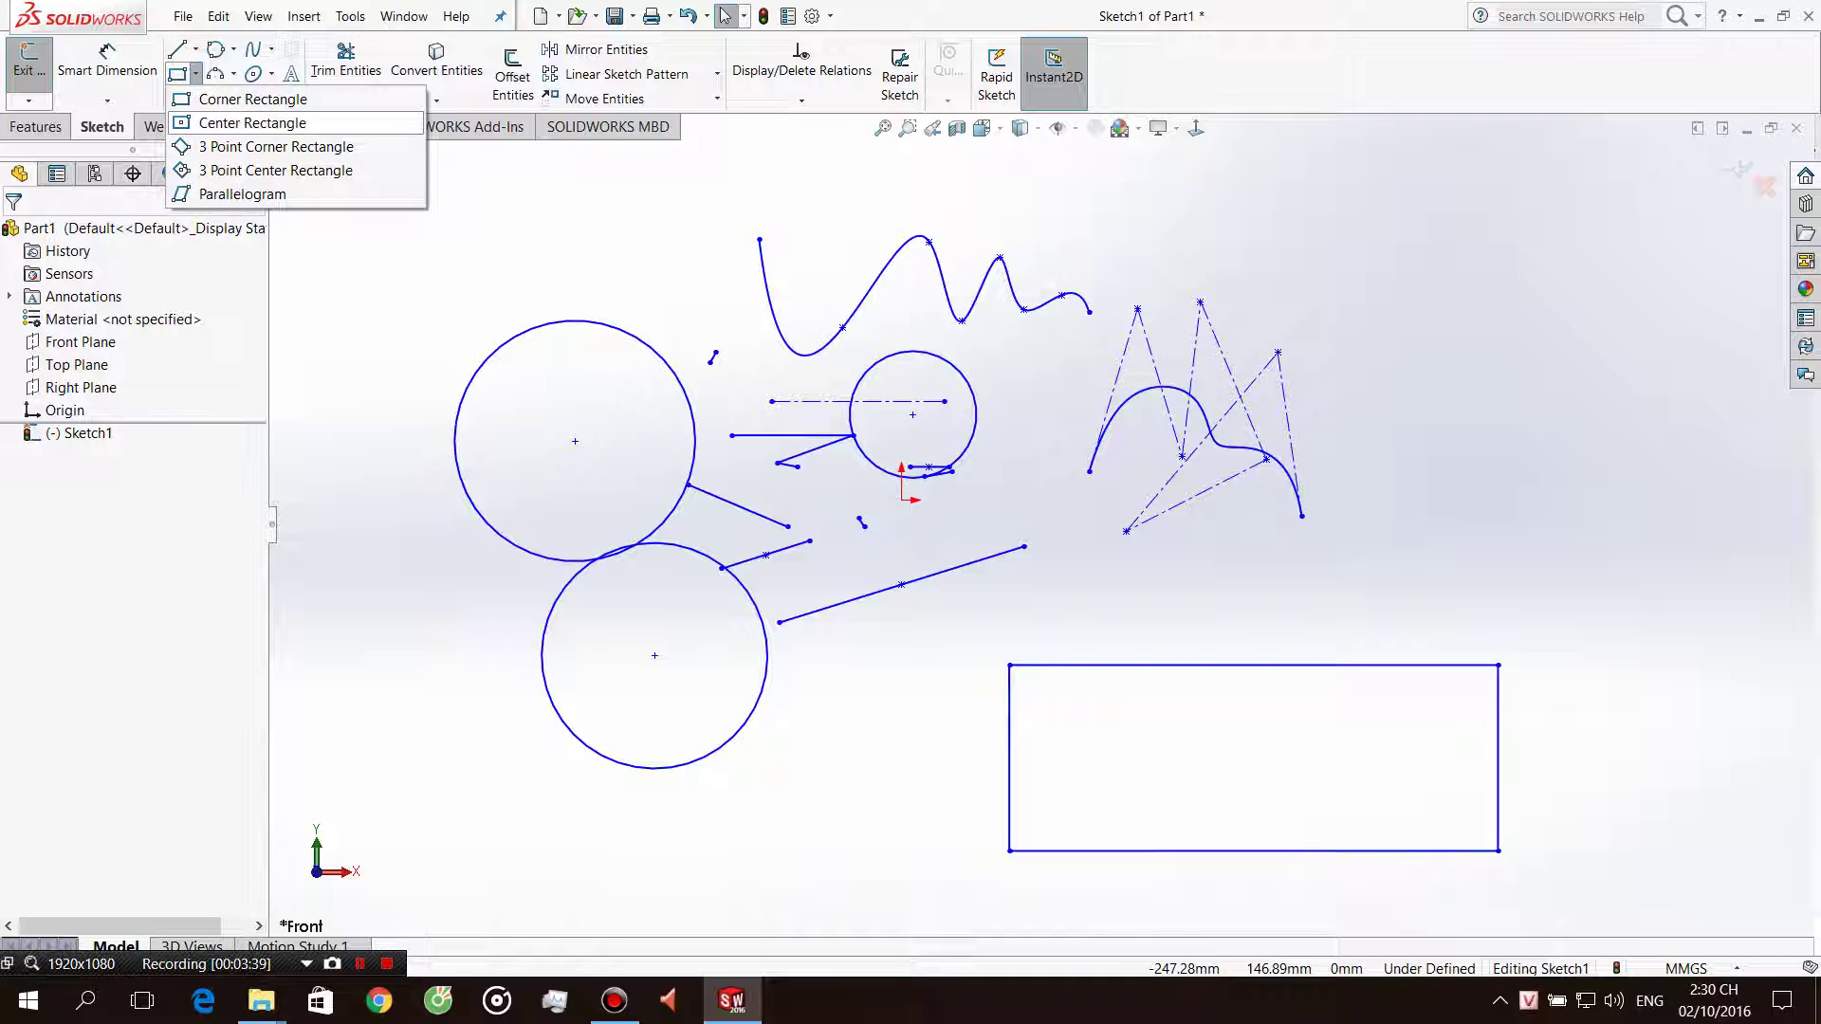
Draw a center rectangle with dashed diagonals at upper right, then clear the selection.
left_click(252, 122)
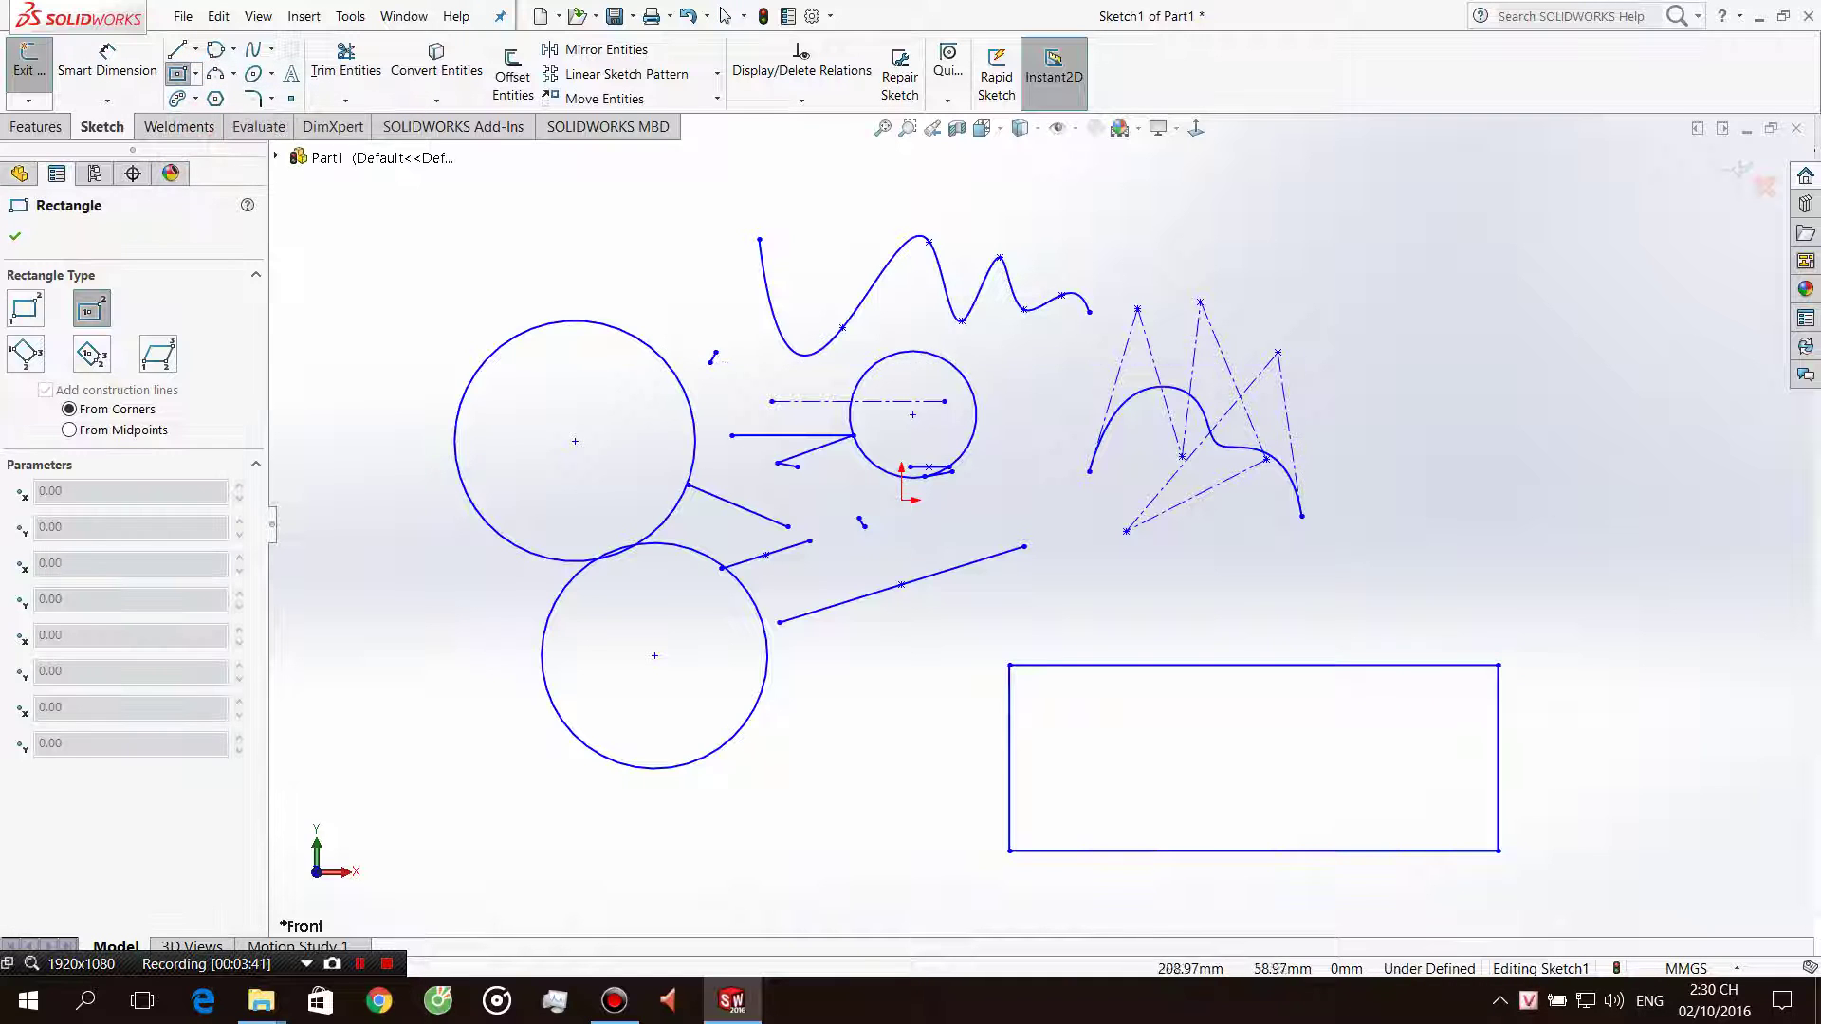
scroll(1039, 523, "up", 4)
left_click(1317, 367)
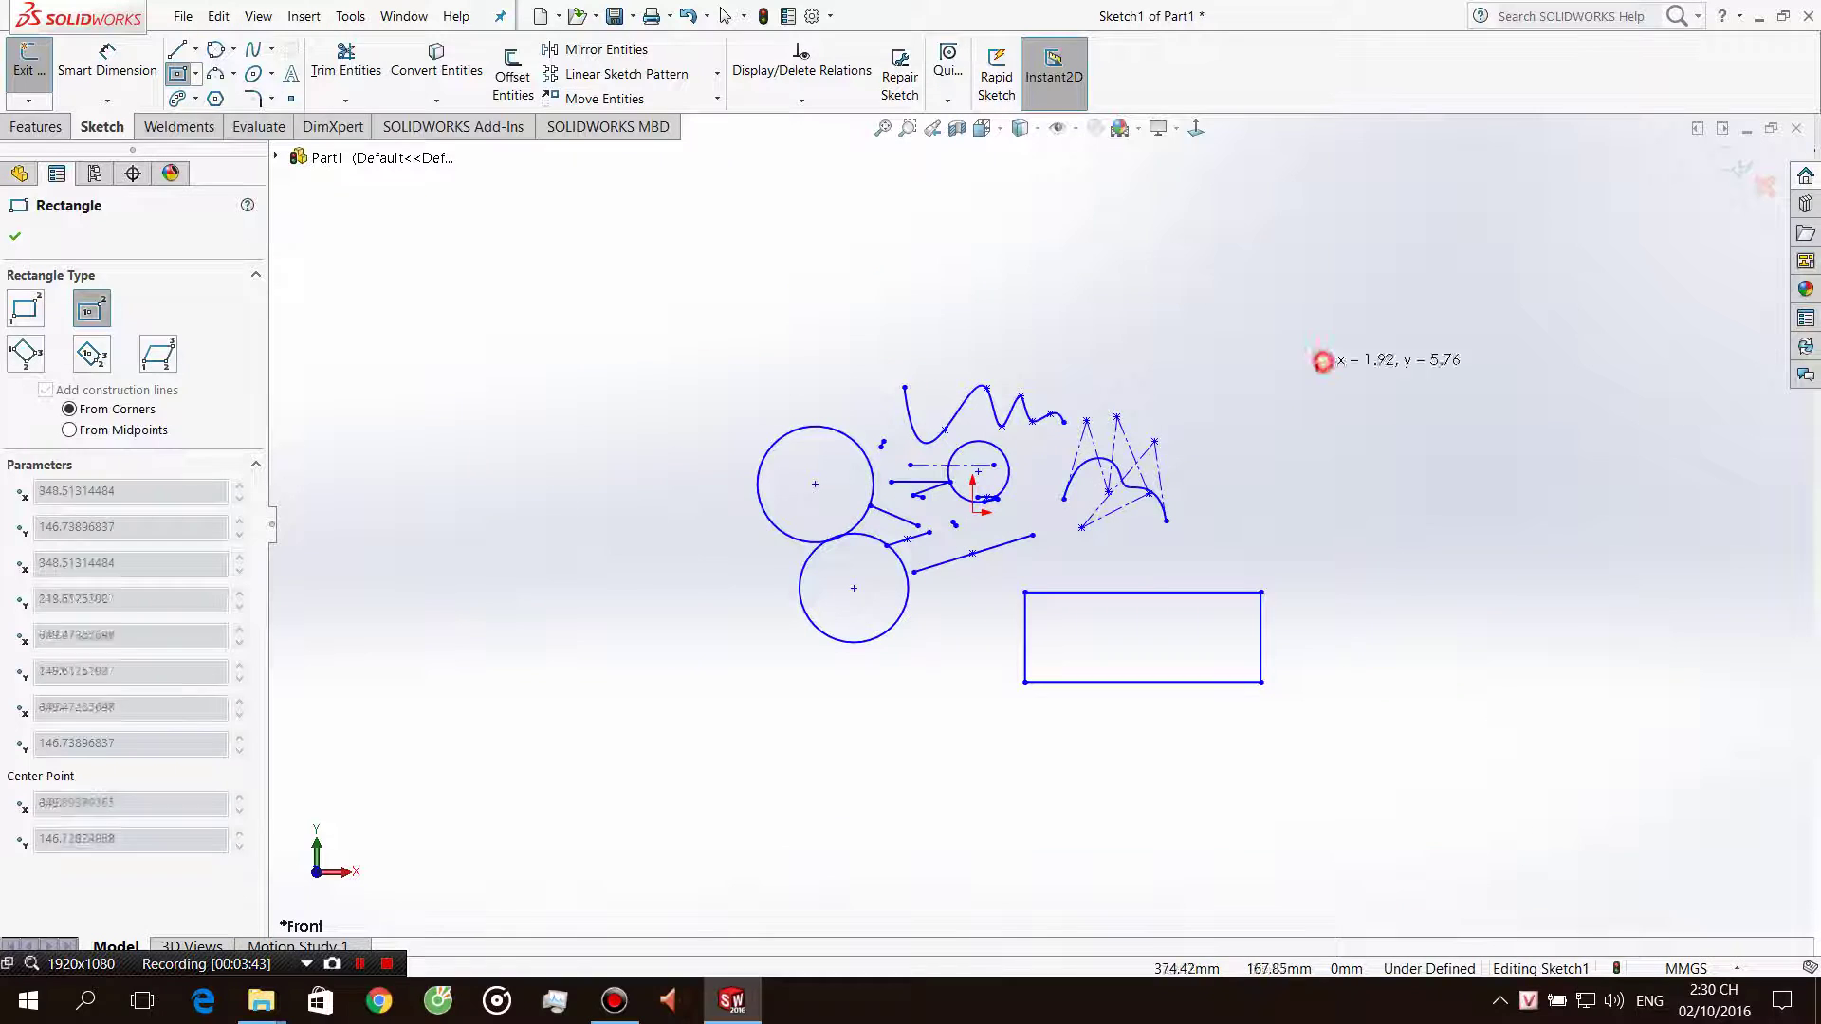
left_click(1439, 291)
key("Escape")
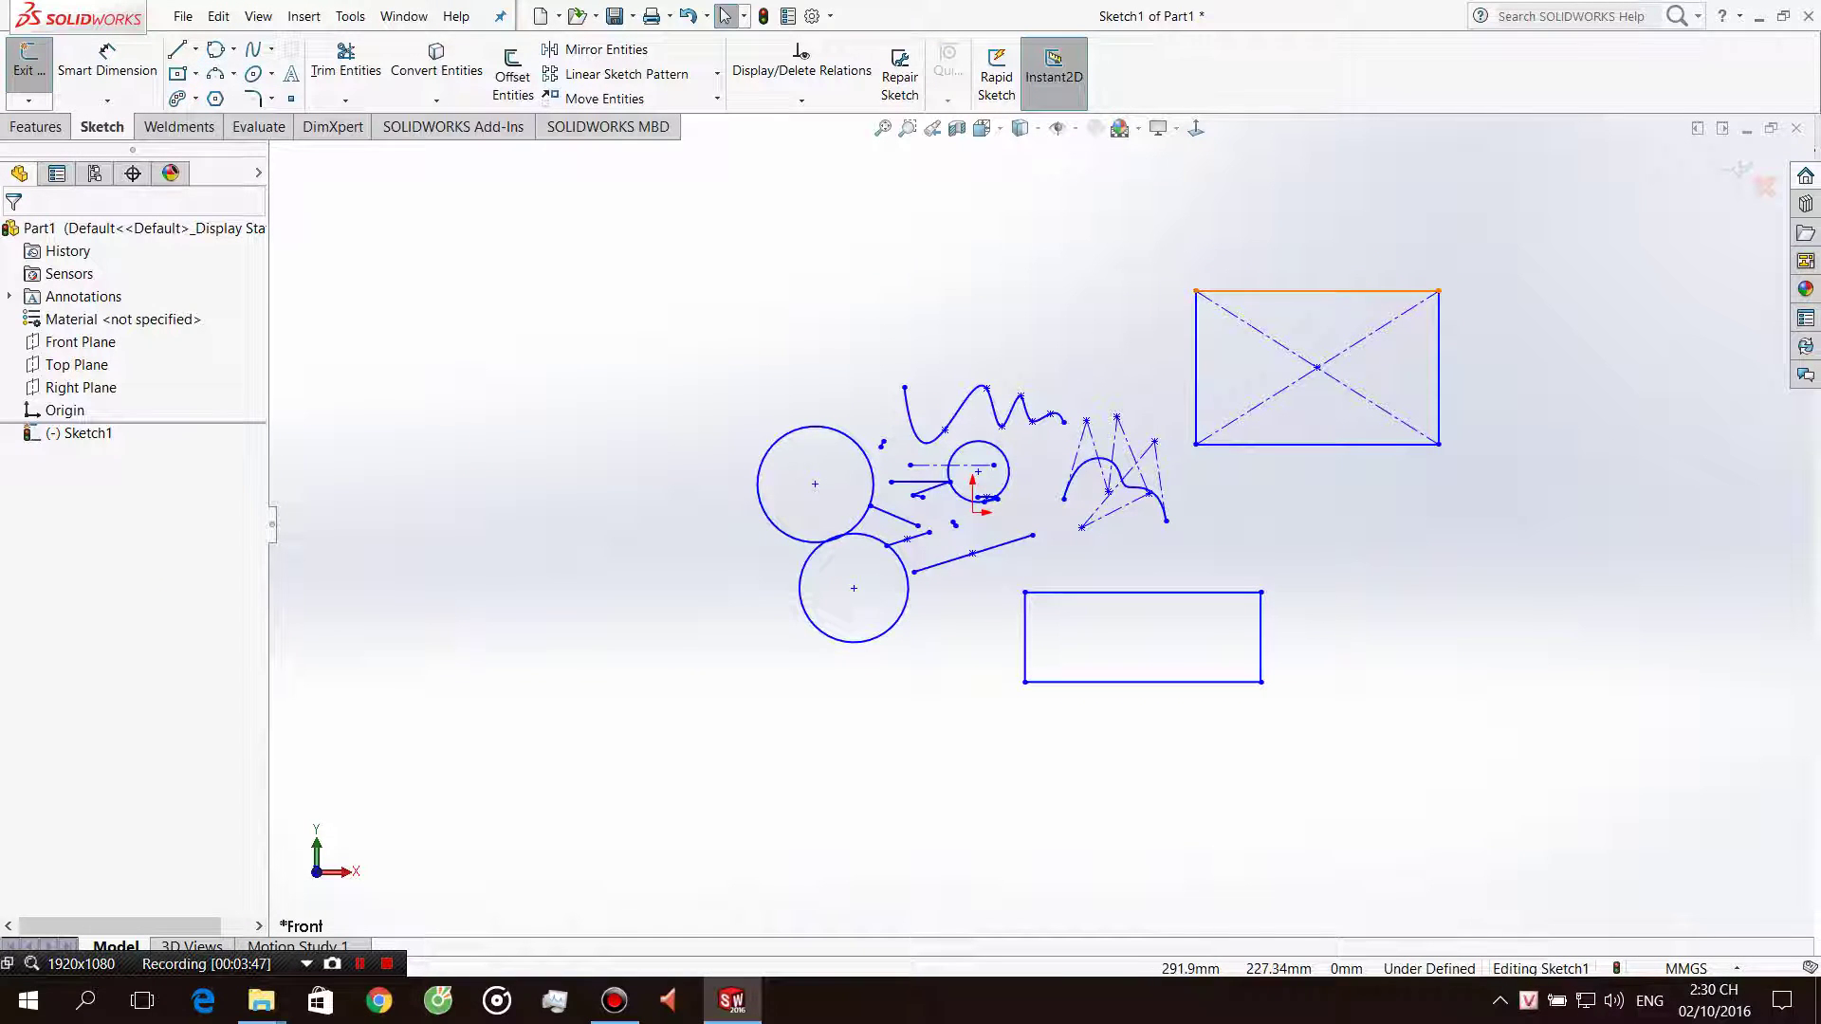
left_click_drag(1289, 230, 1363, 411)
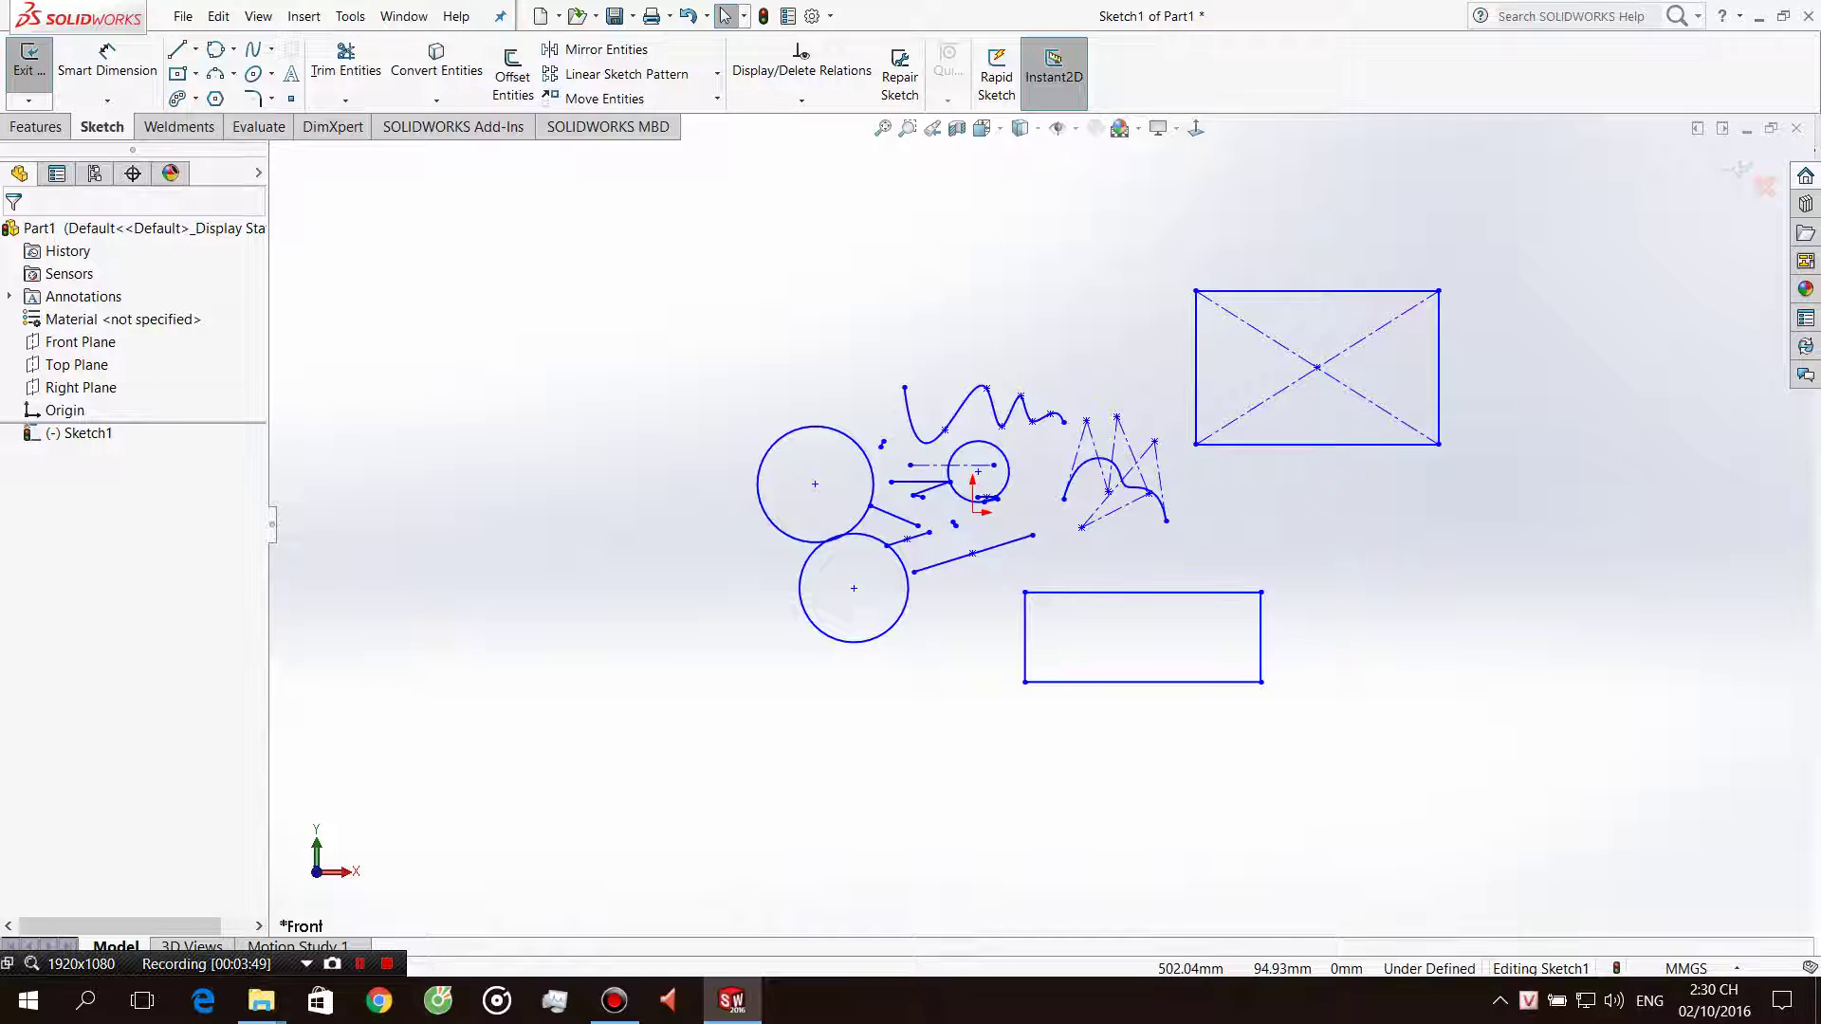
Draw a tilted 3 Point Corner Rectangle at the upper left.
left_click(195, 73)
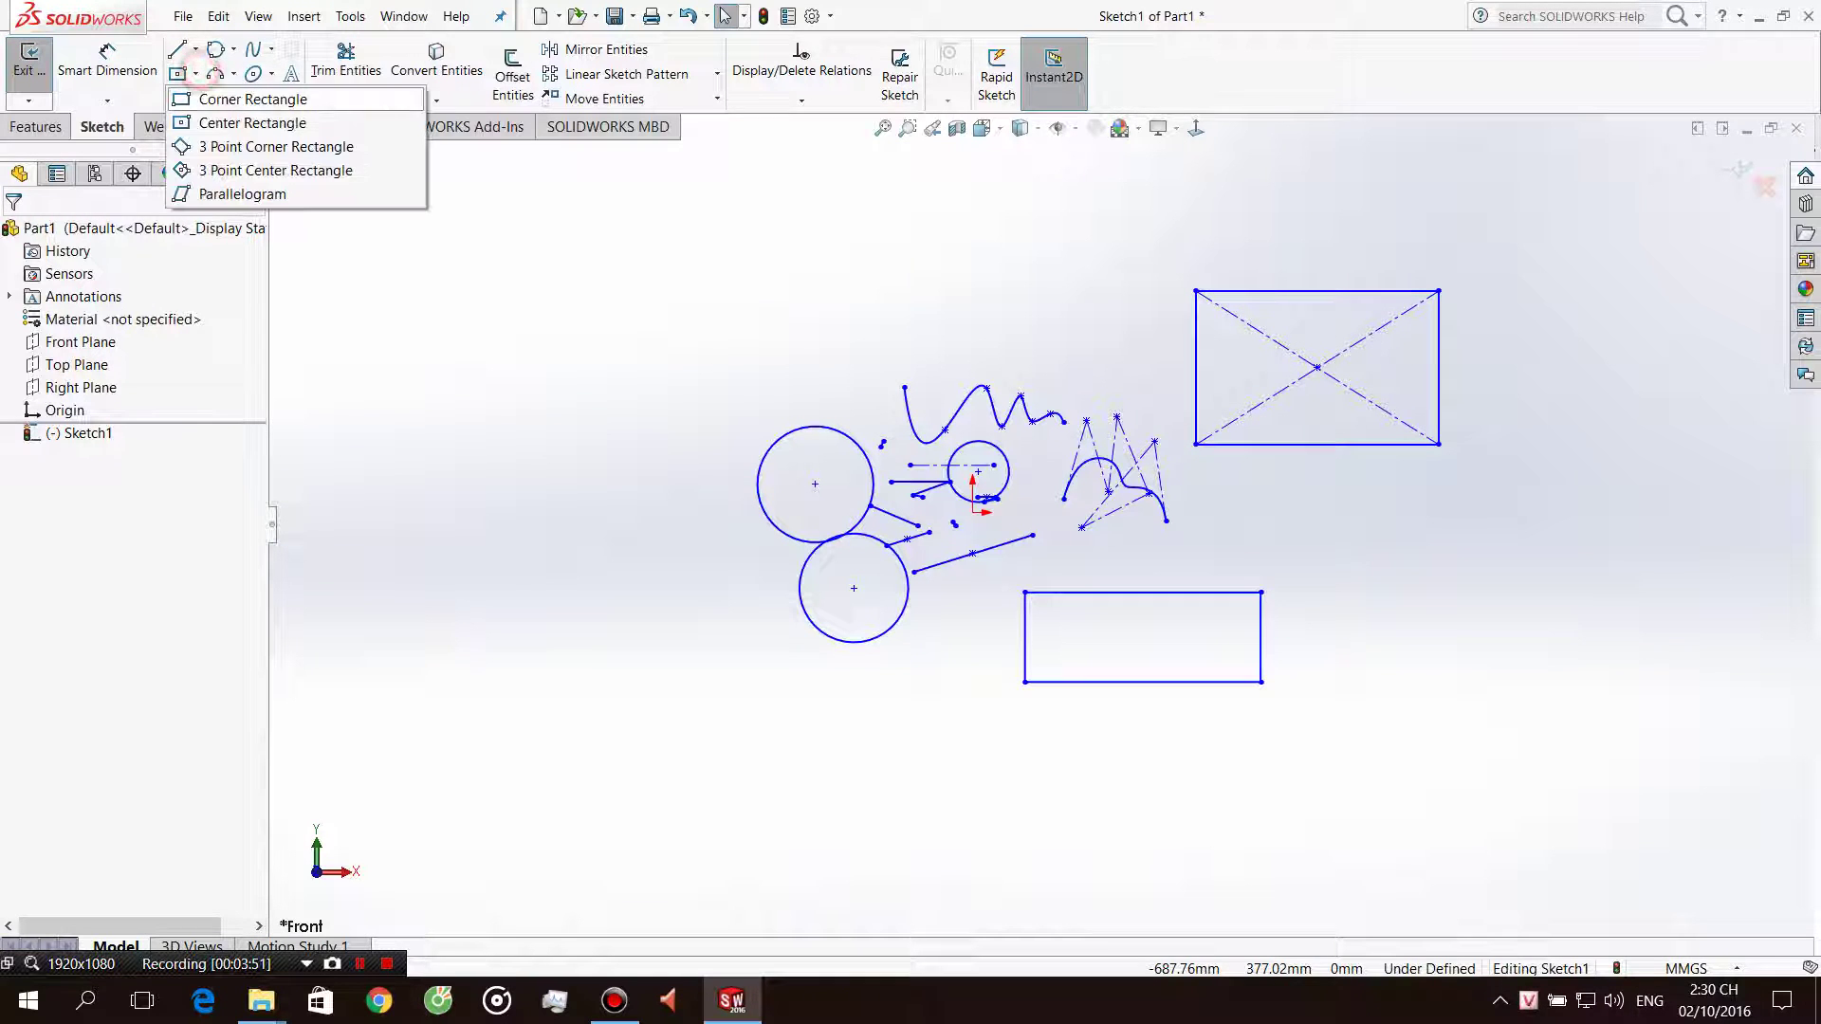
left_click(275, 146)
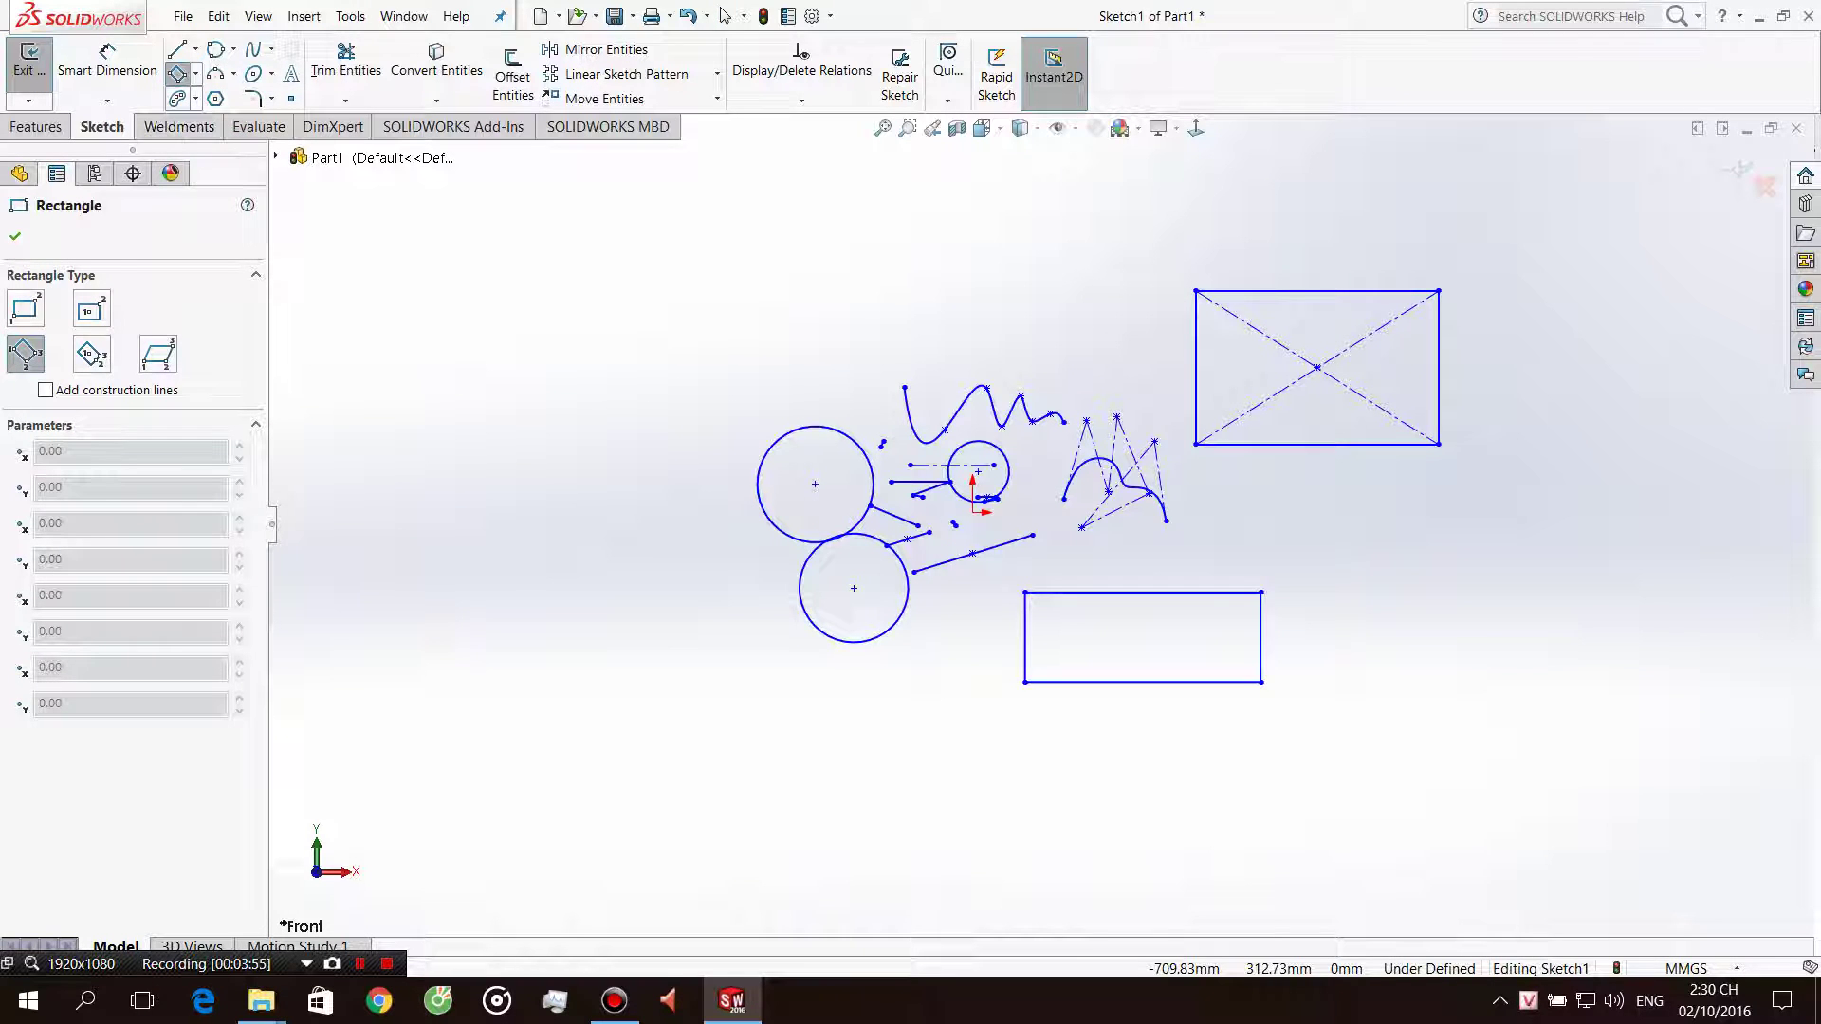
left_click(196, 73)
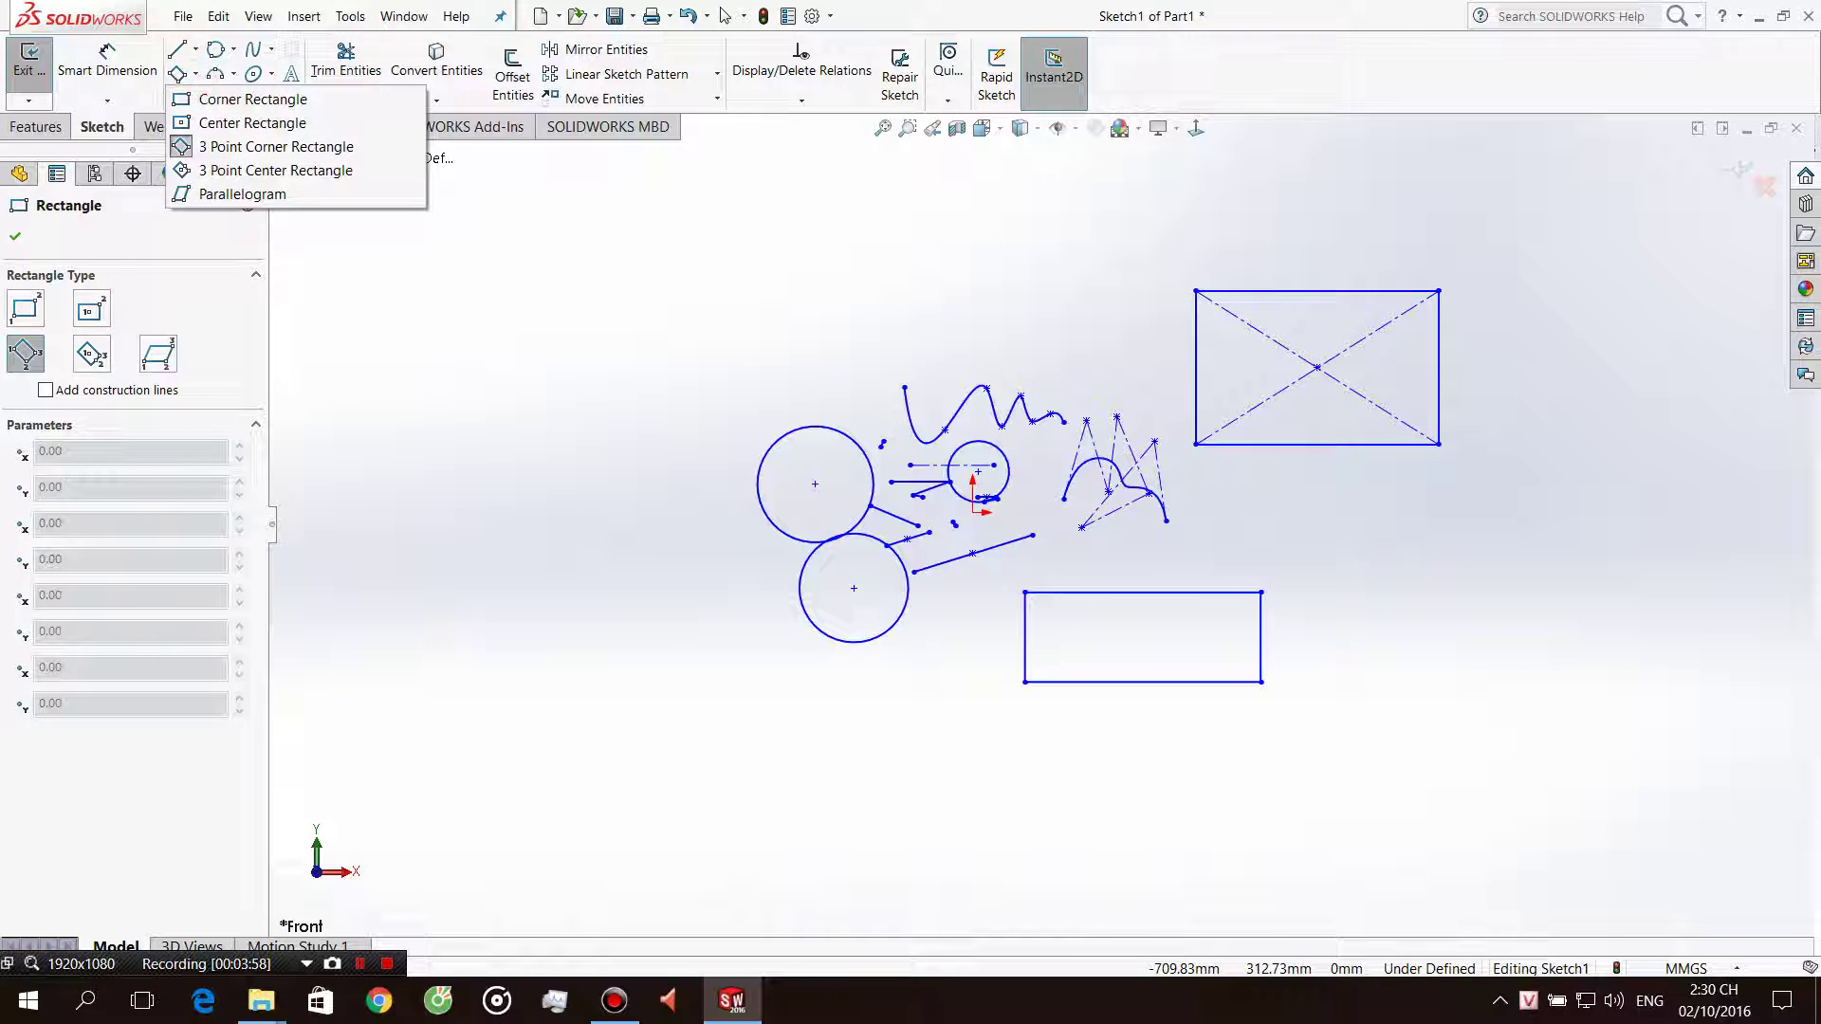
left_click(594, 411)
key("Escape")
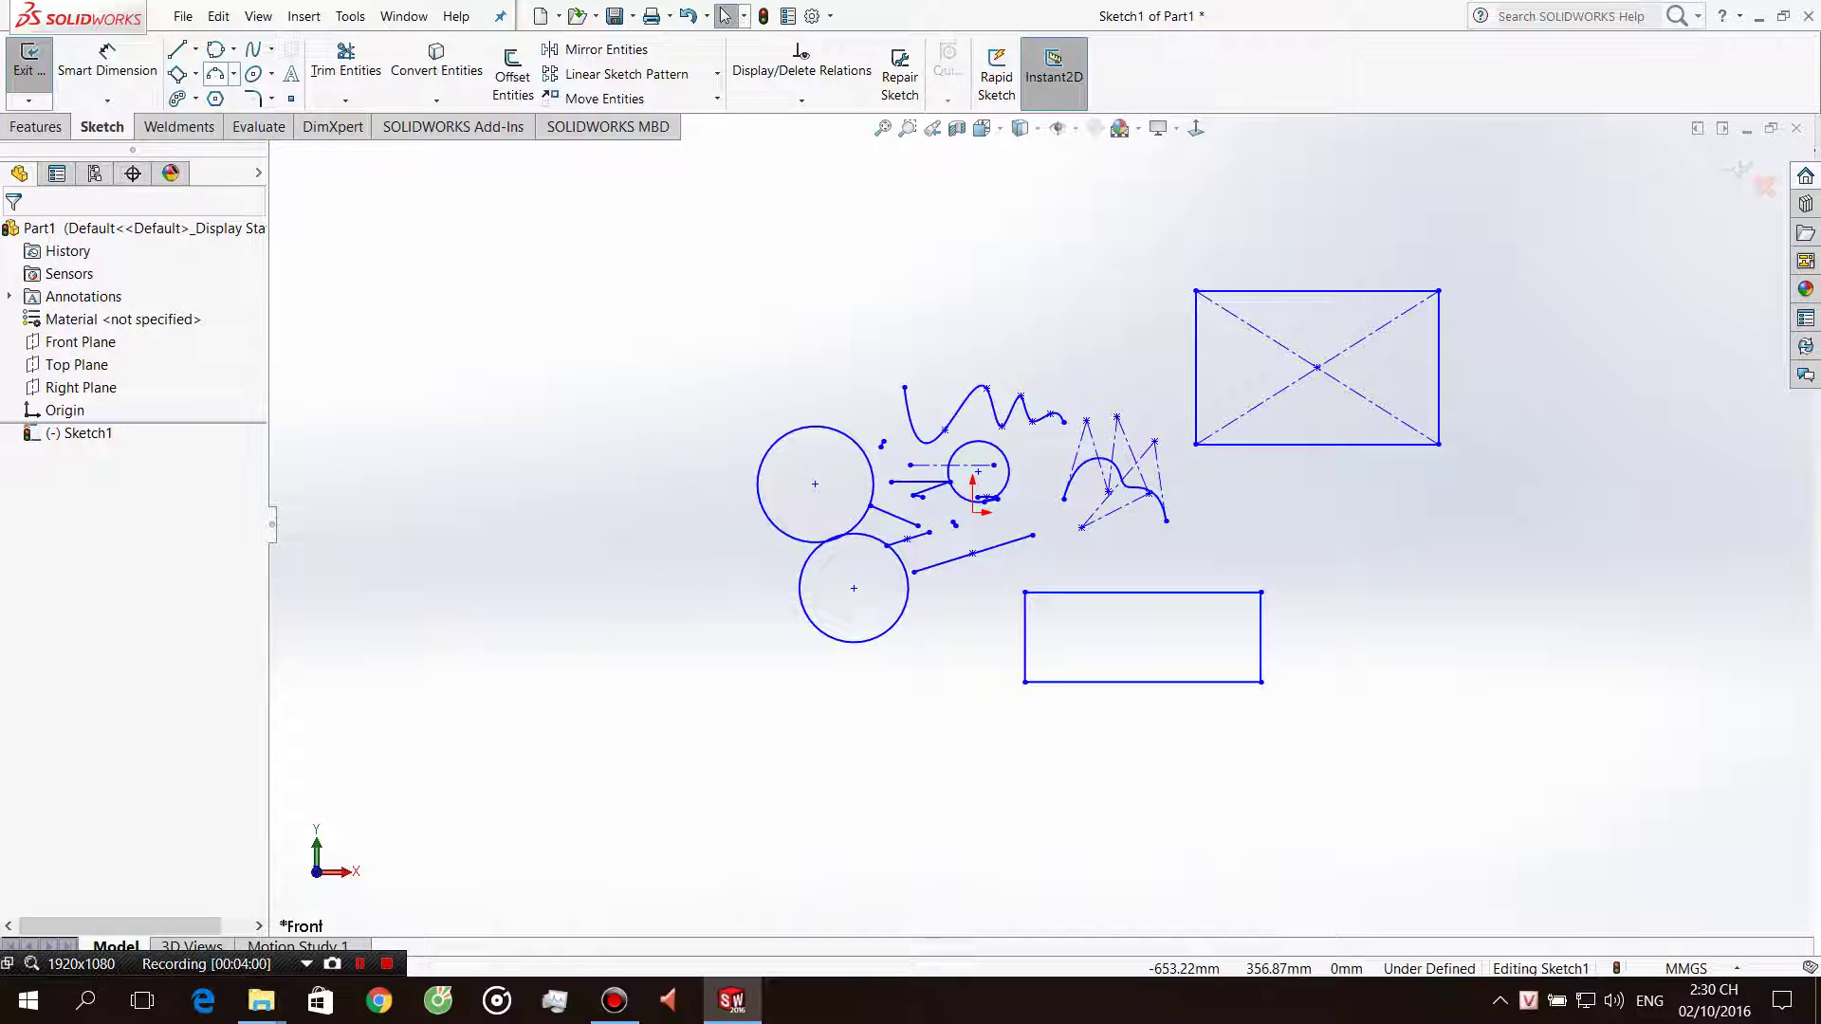
left_click(177, 73)
left_click(402, 275)
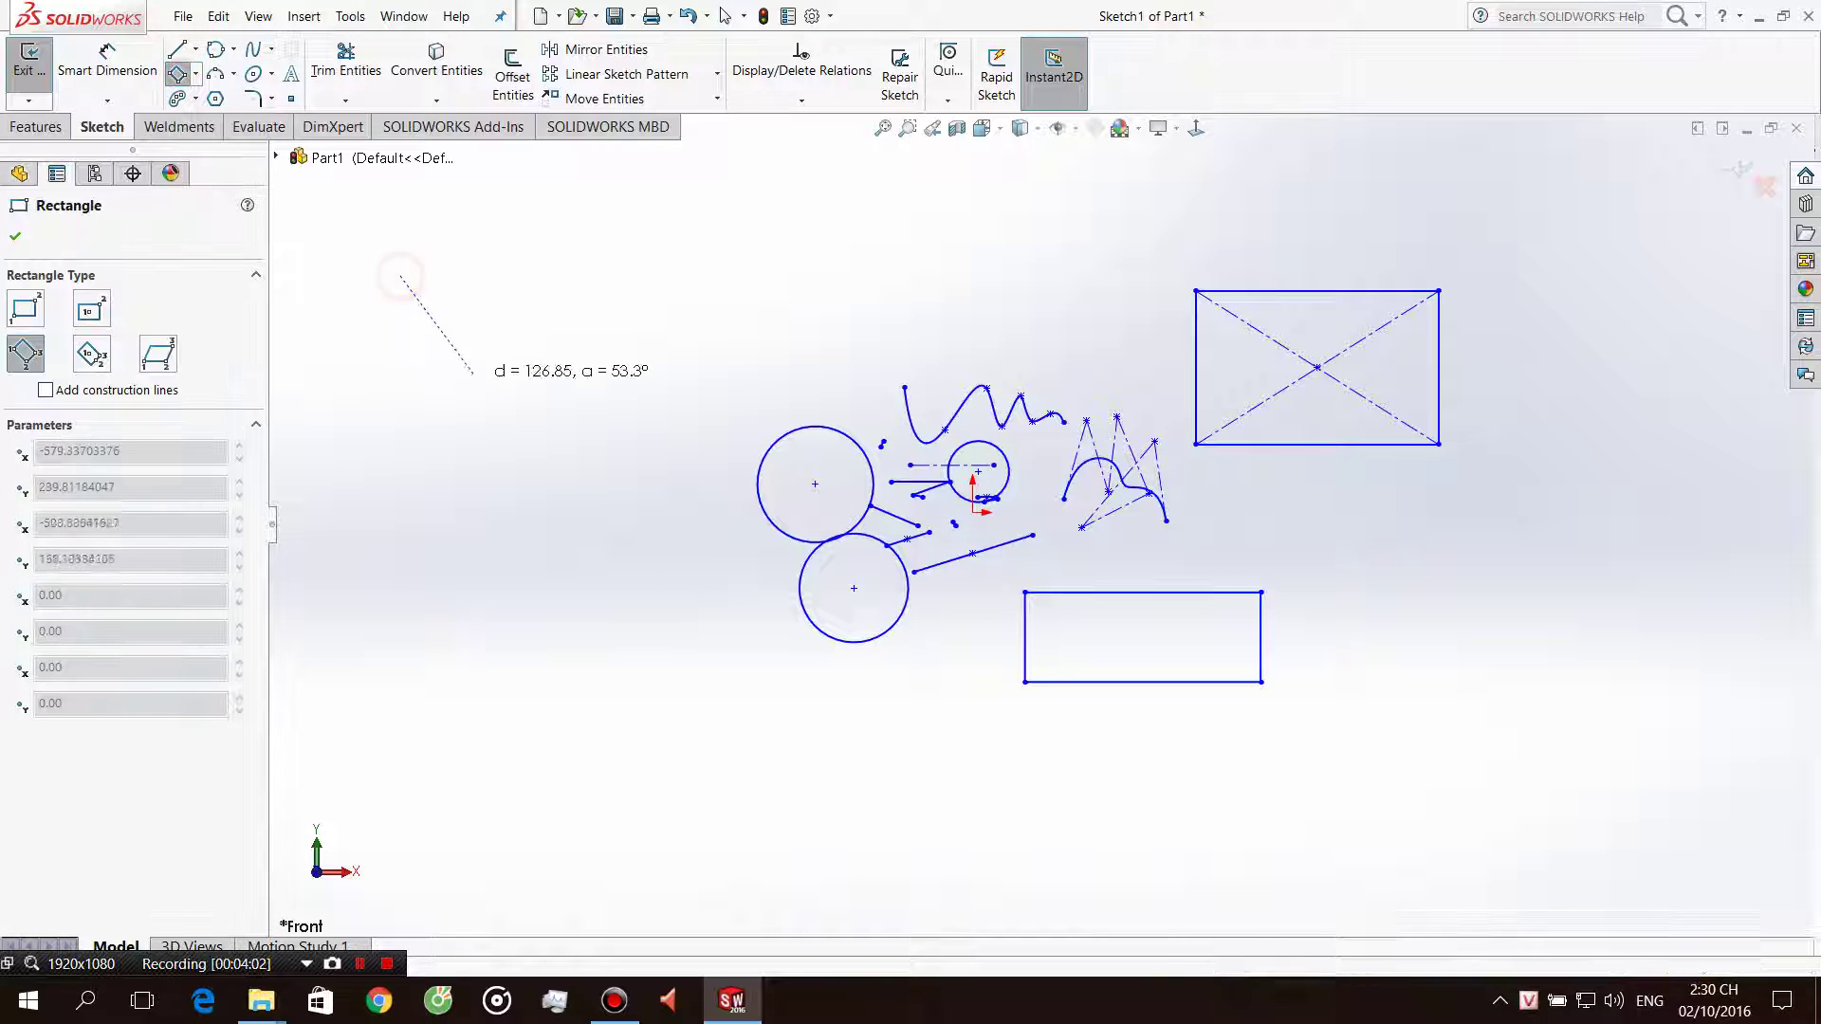
left_click(528, 481)
left_click(717, 367)
key("Escape")
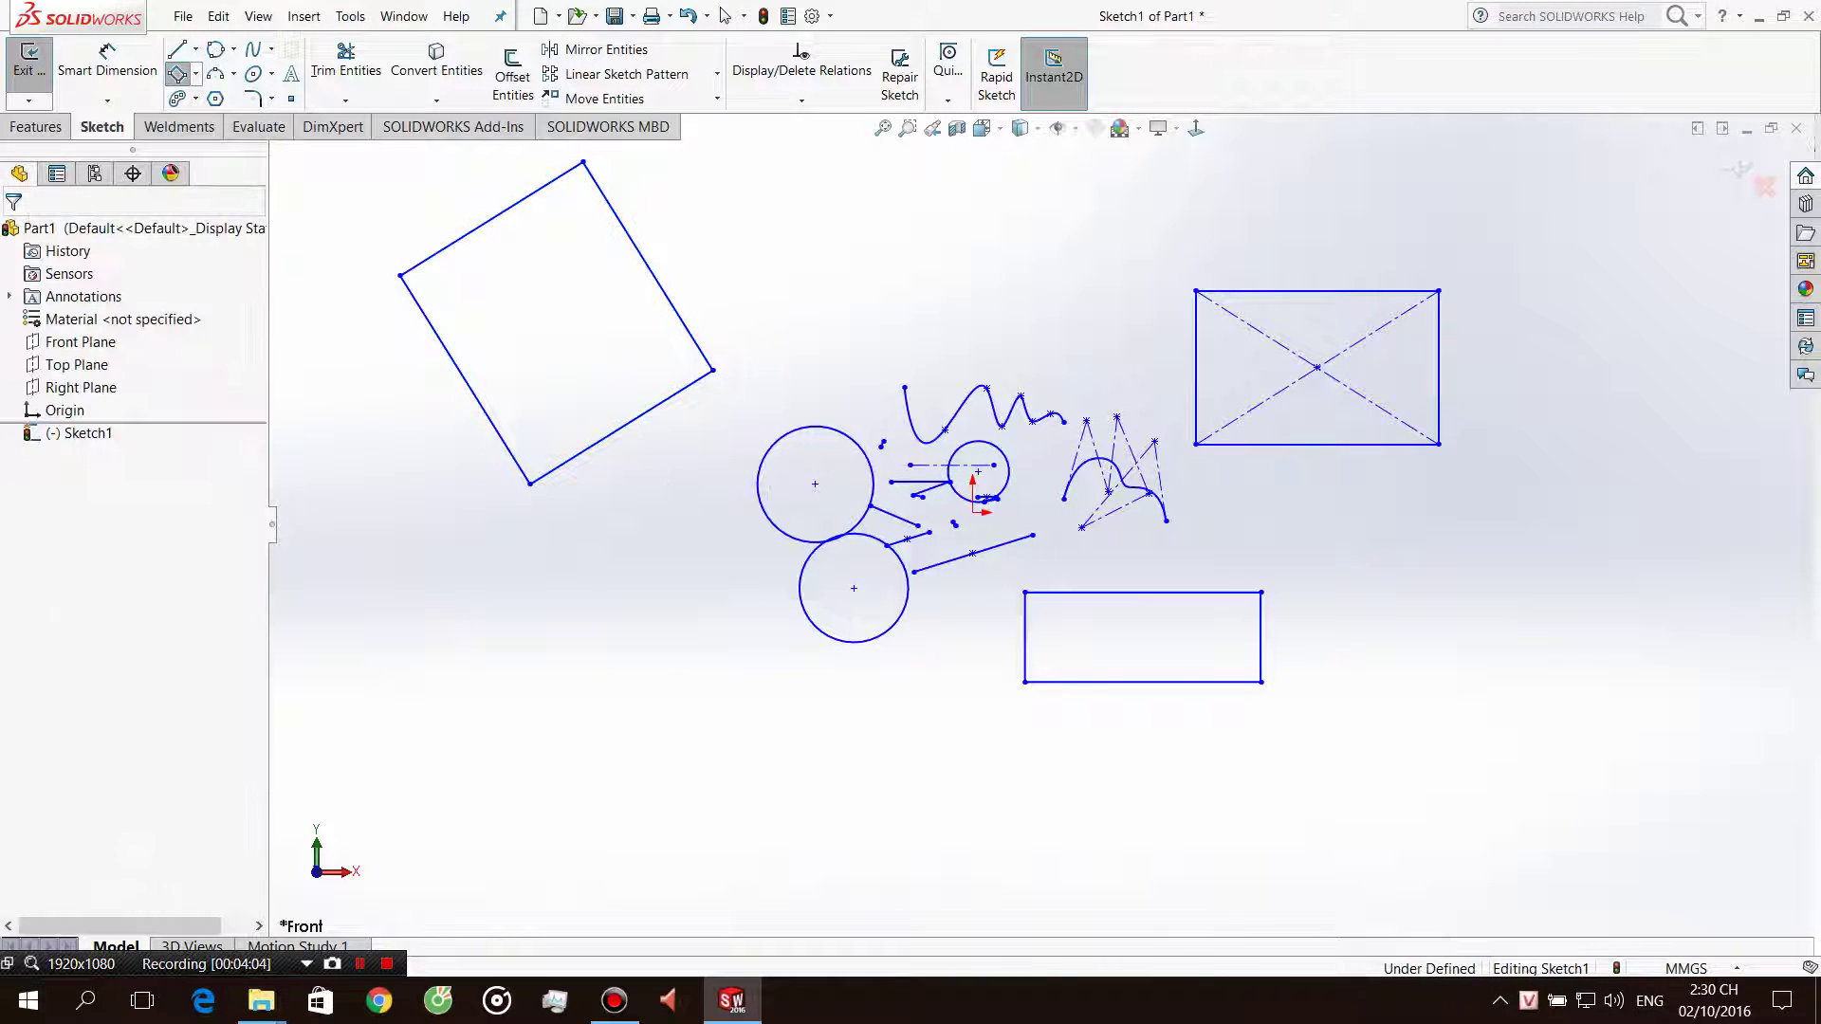
Zoom the view and select the 3 Point Center Rectangle tool.
scroll(1043, 524, "up", 2)
scroll(1043, 525, "up", 1)
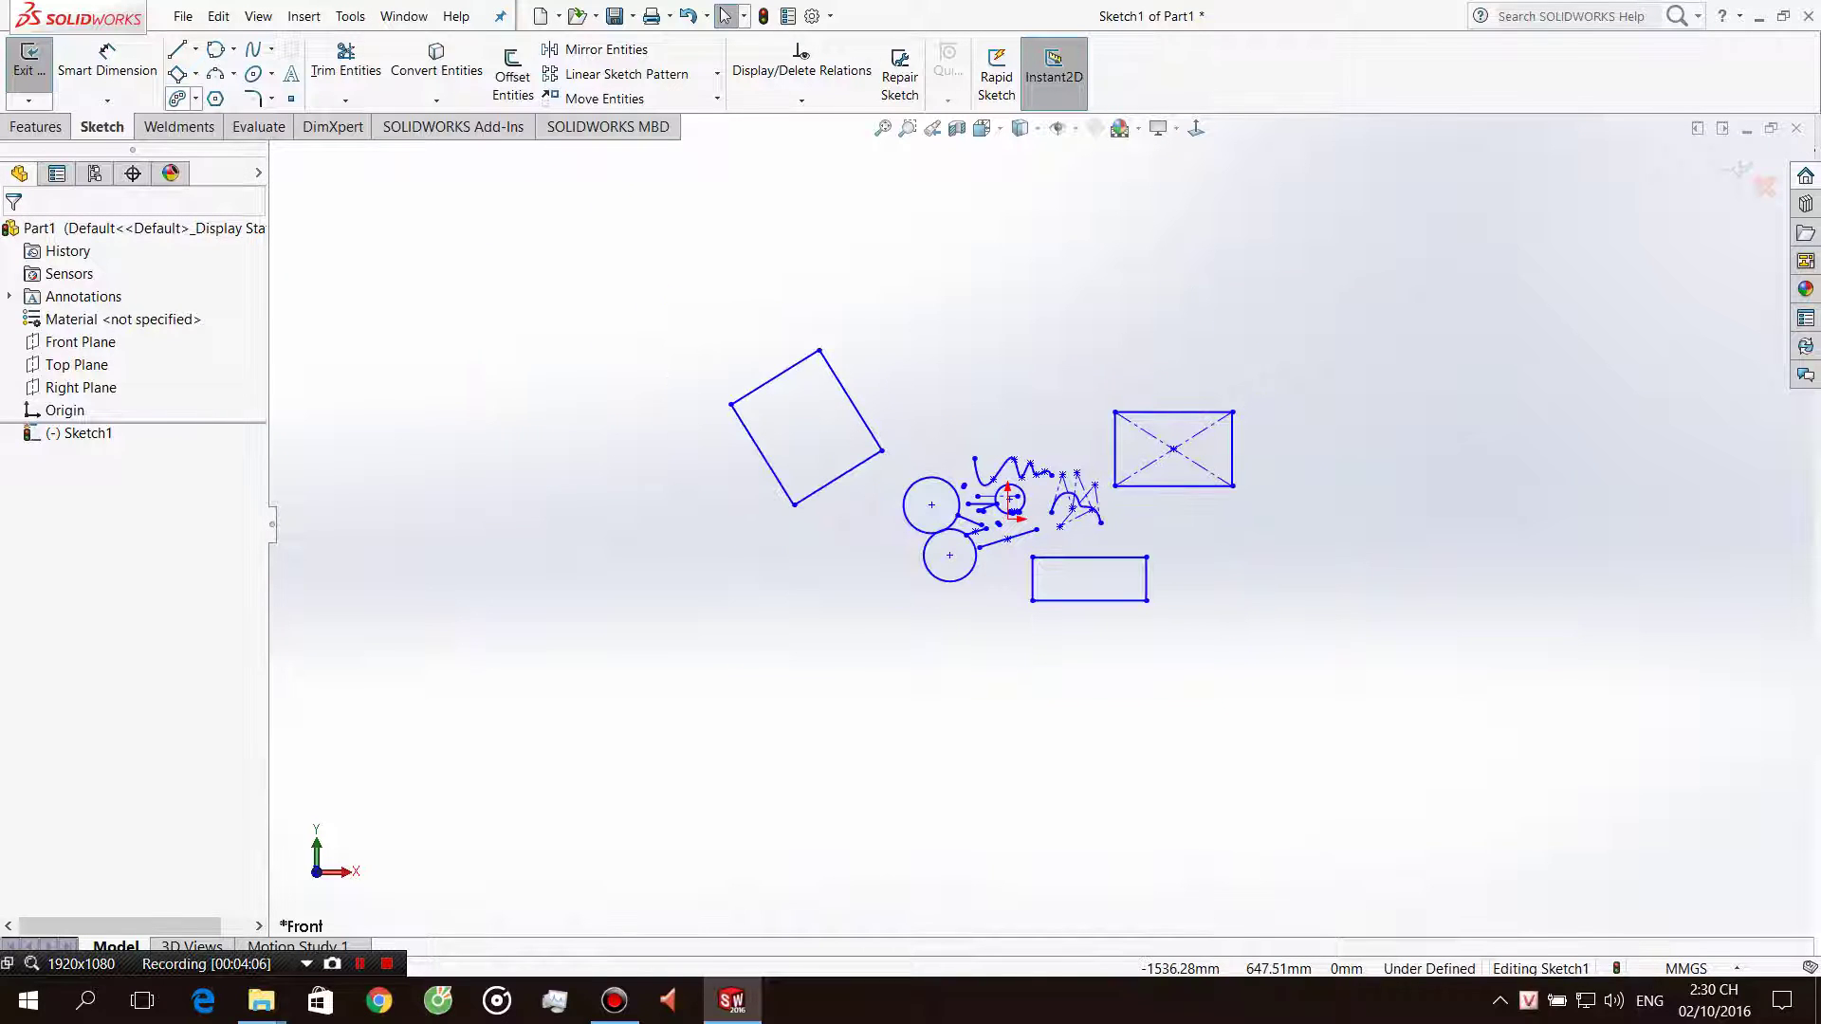
left_click(195, 74)
left_click(237, 170)
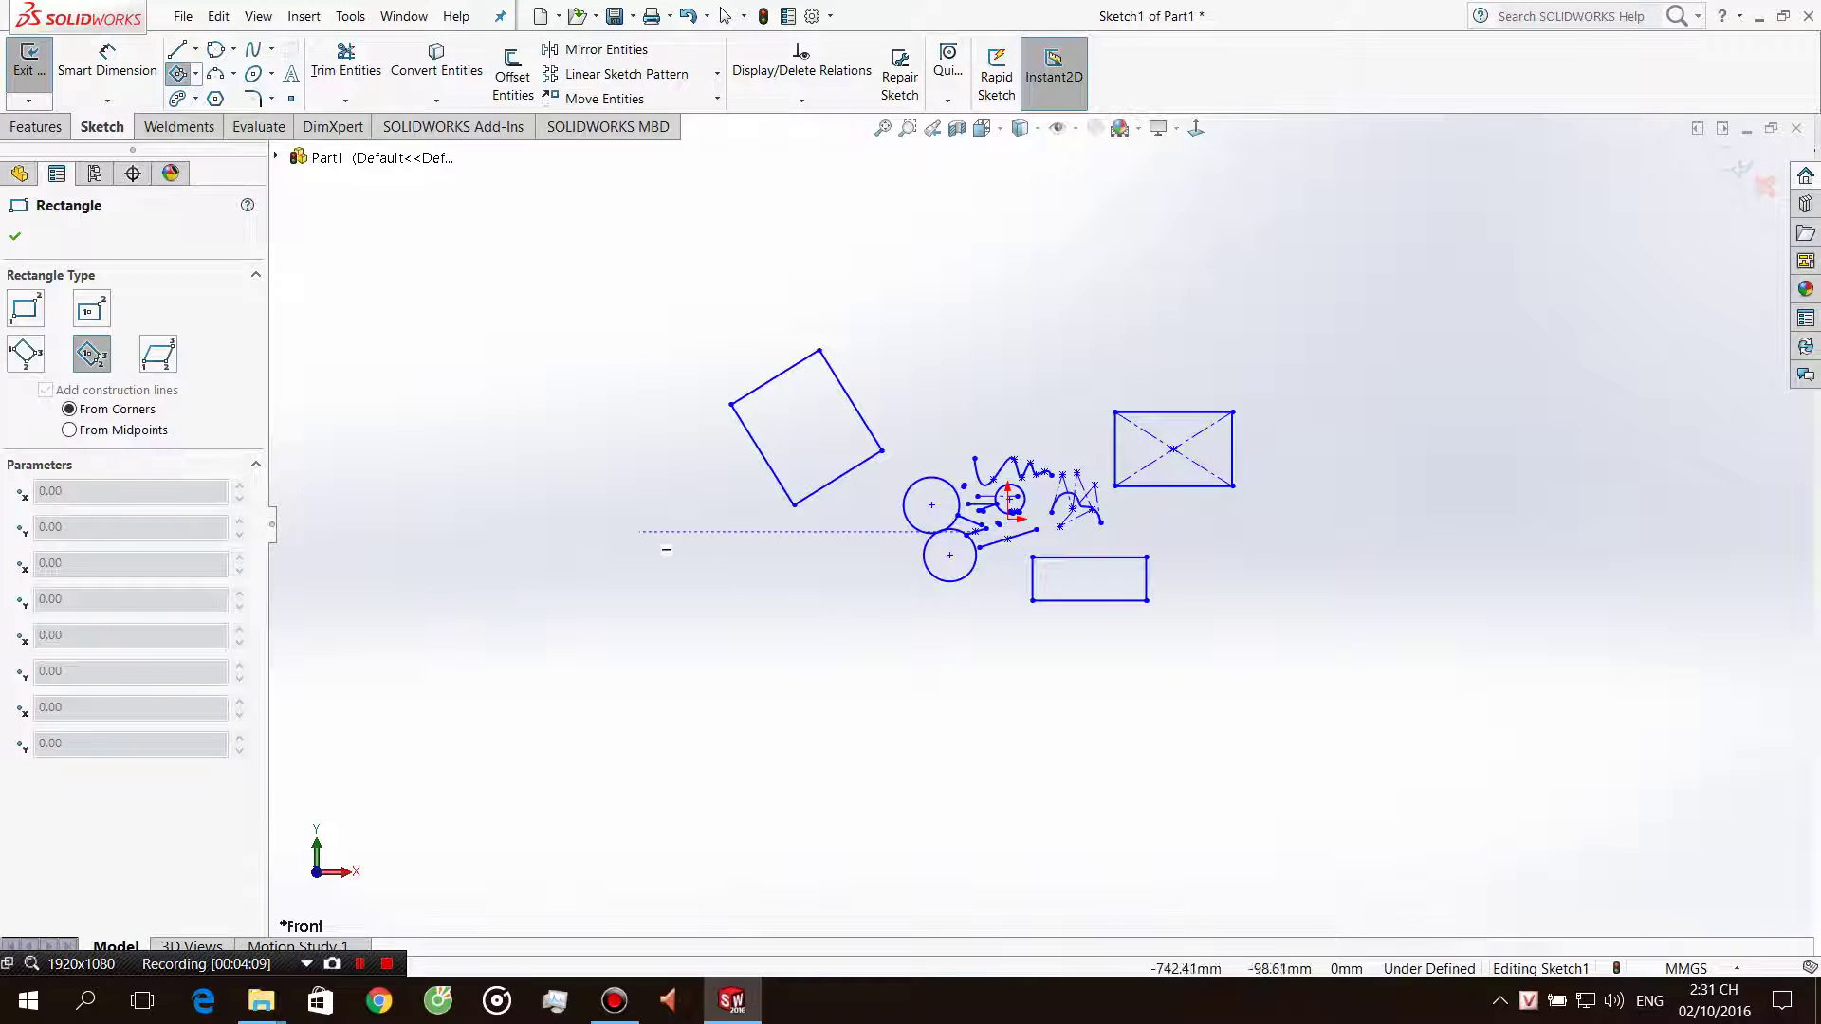
Draw a large tilted 3 Point Center Rectangle with dashed diagonals at lower left.
scroll(1042, 528, "up", 2)
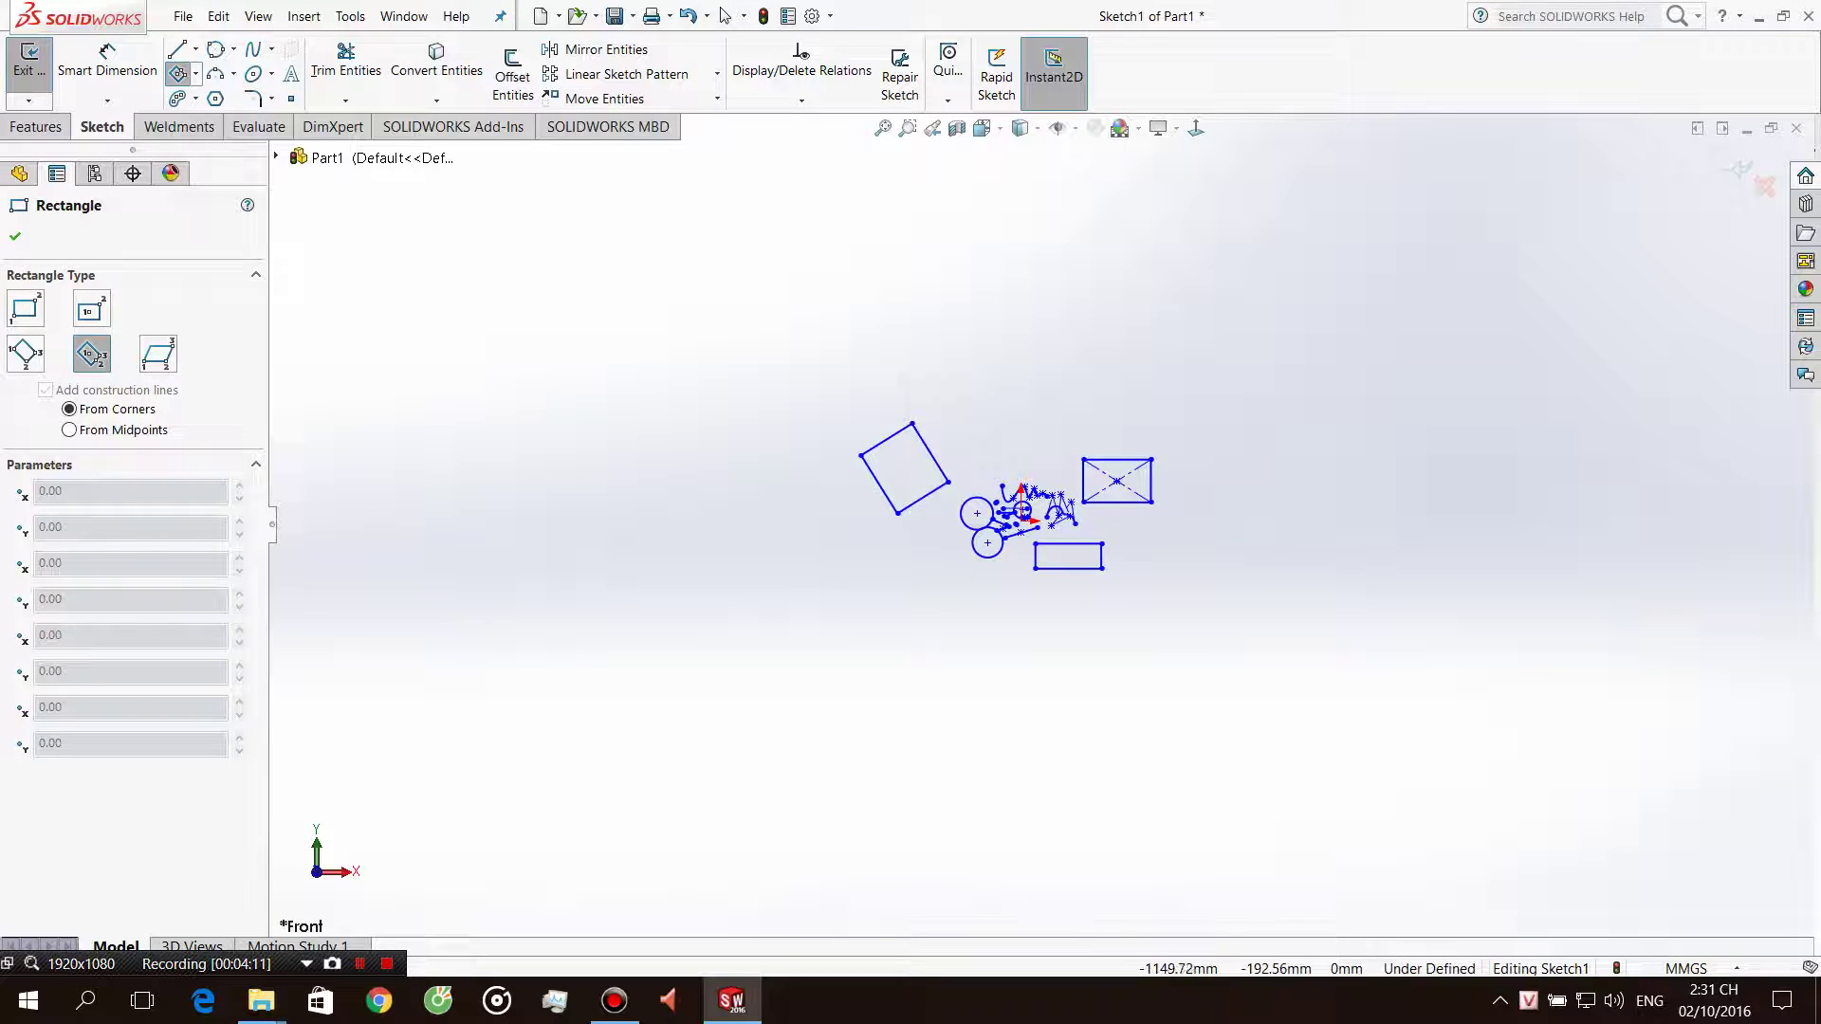
left_click(683, 623)
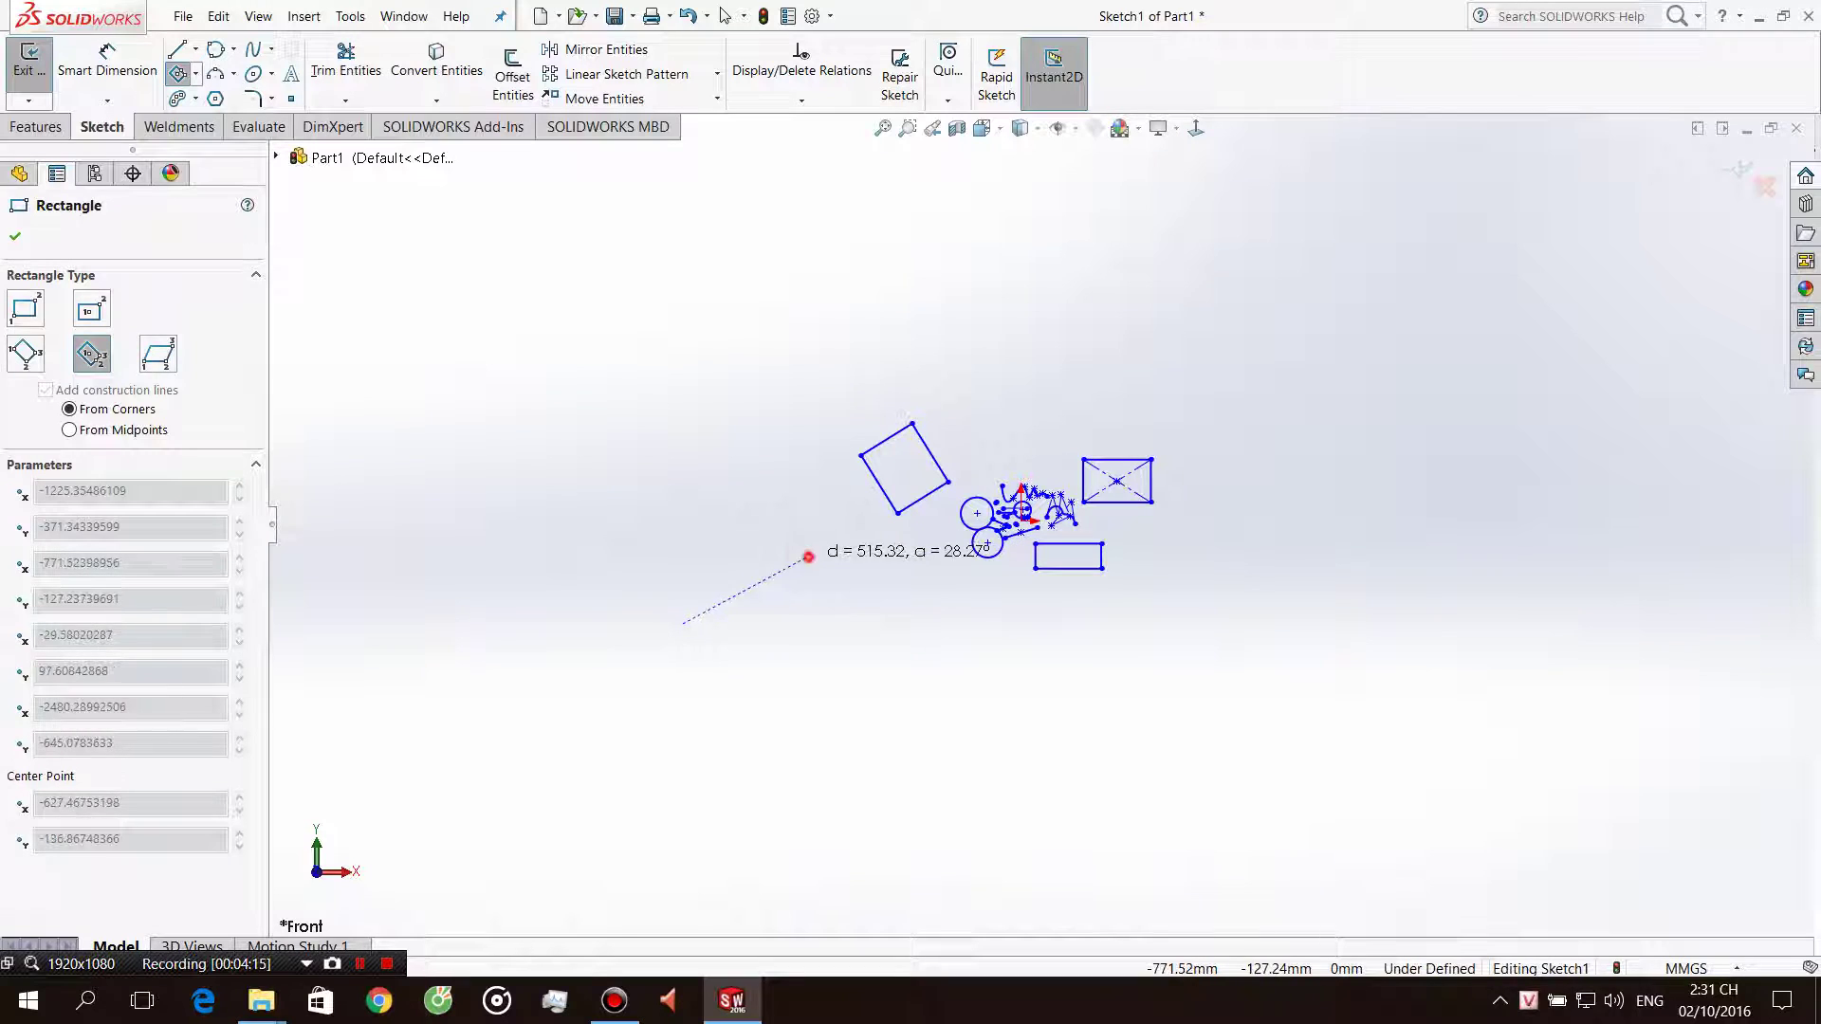
left_click(804, 559)
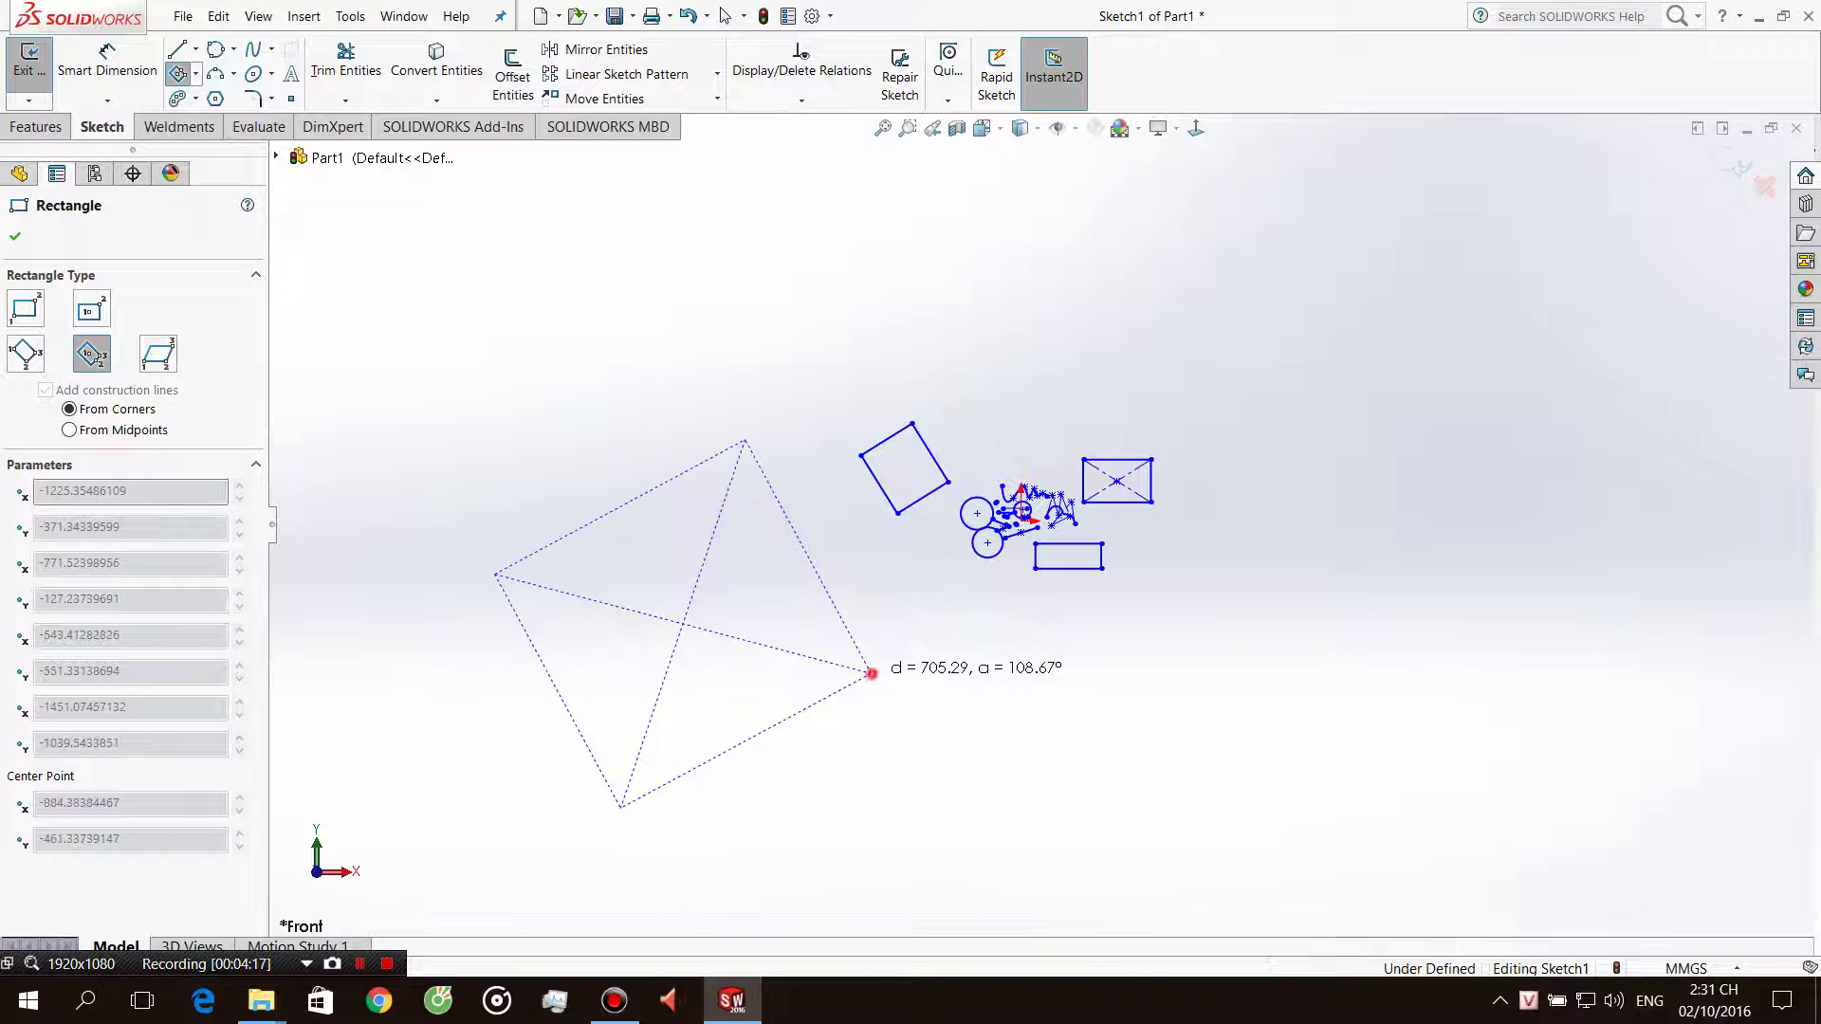
left_click(871, 673)
key("Escape")
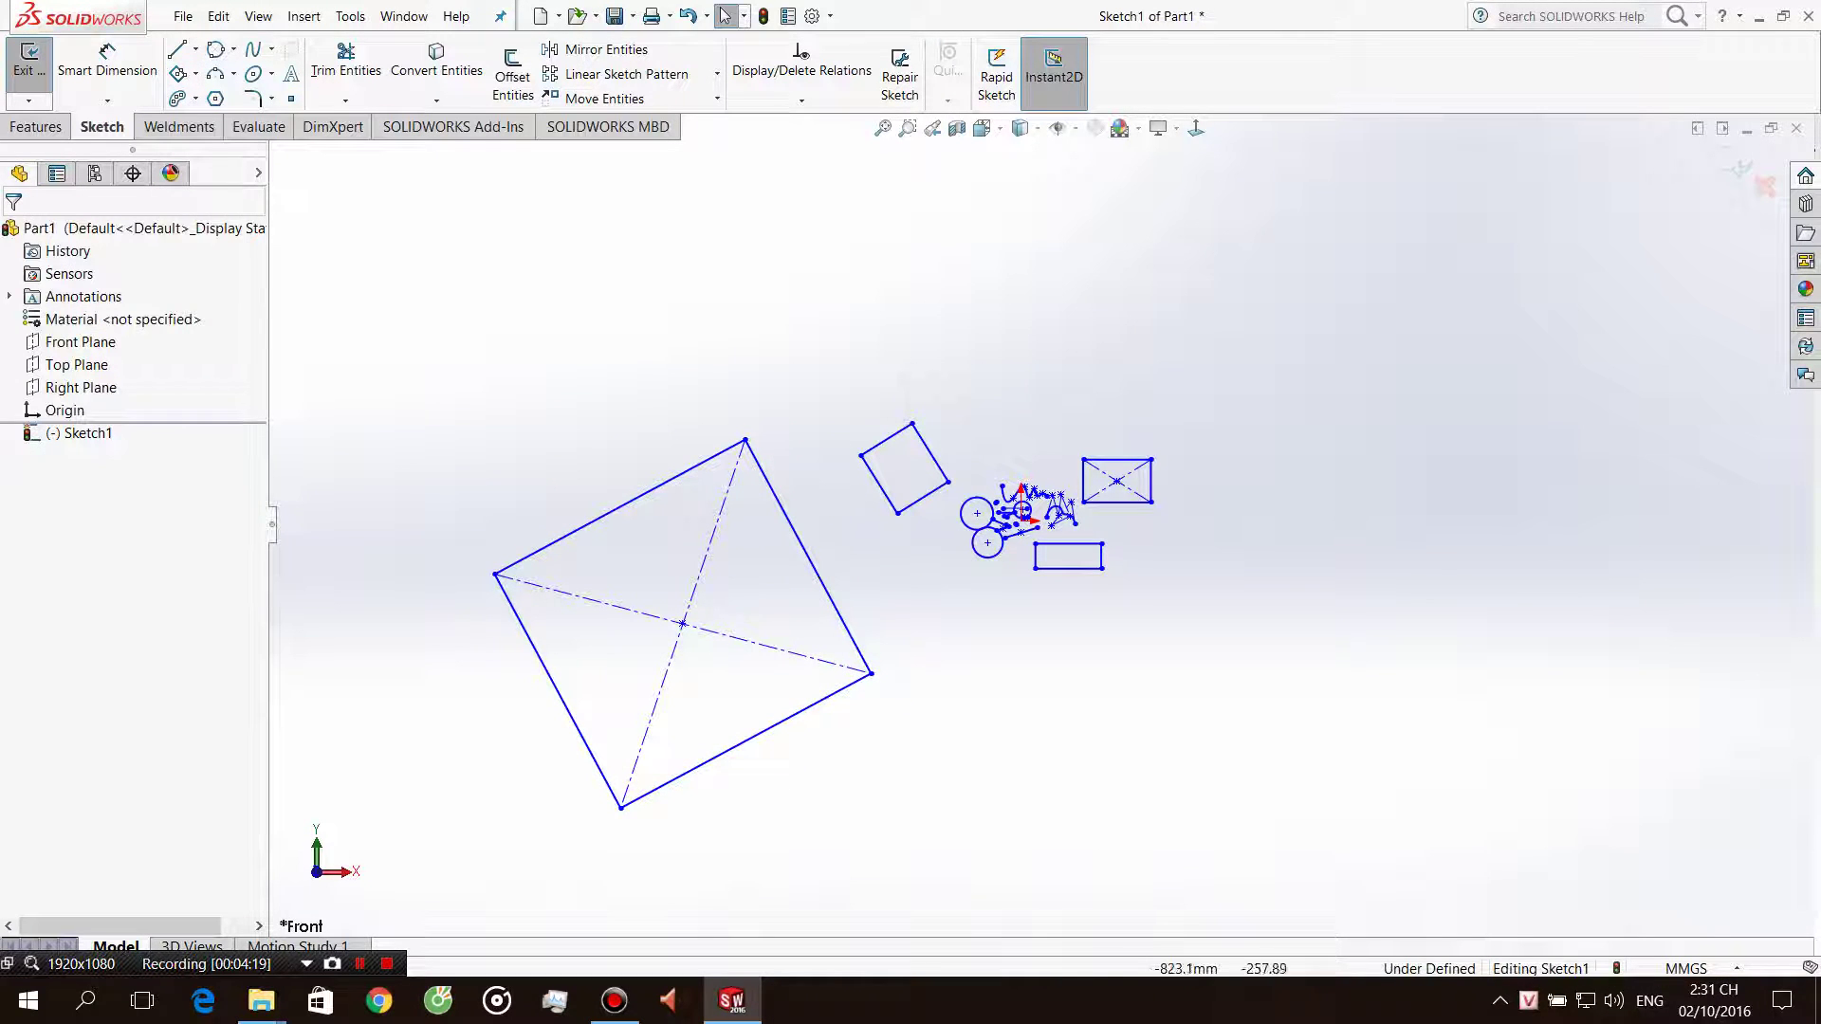
Draw two parallelograms on the right, one lower and one at upper right.
left_click(195, 73)
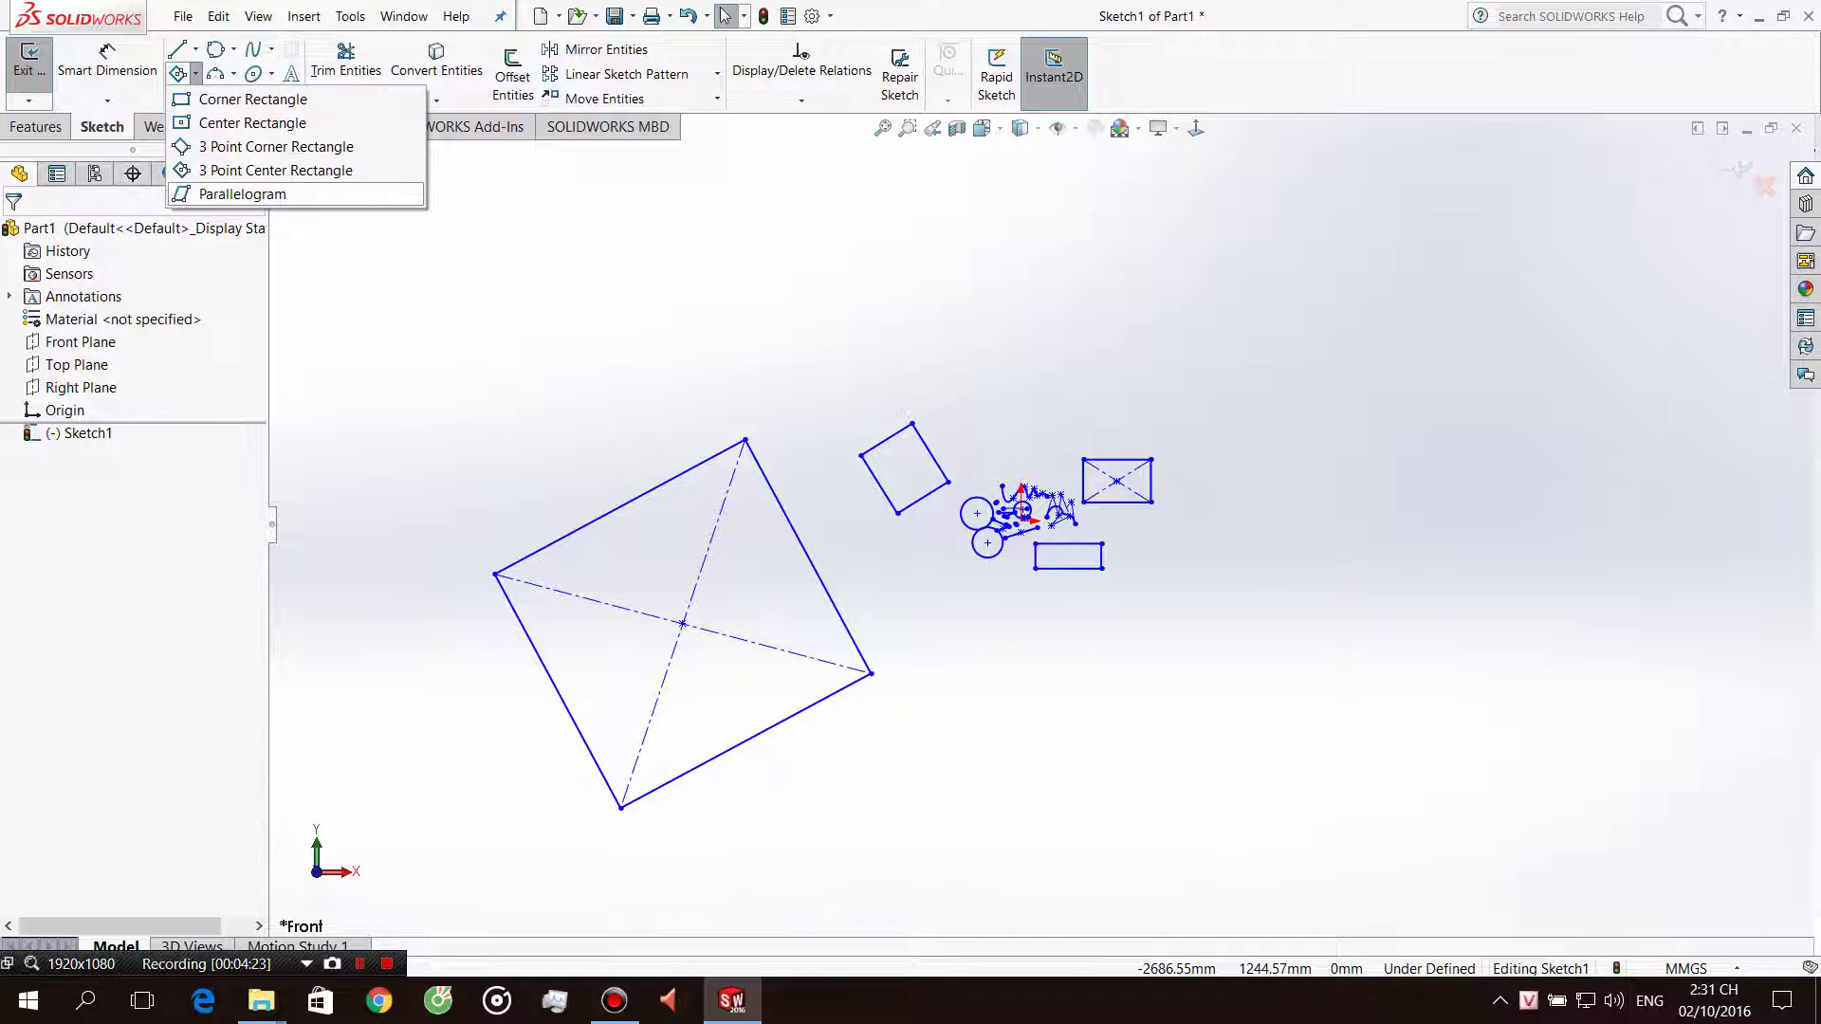
left_click(233, 194)
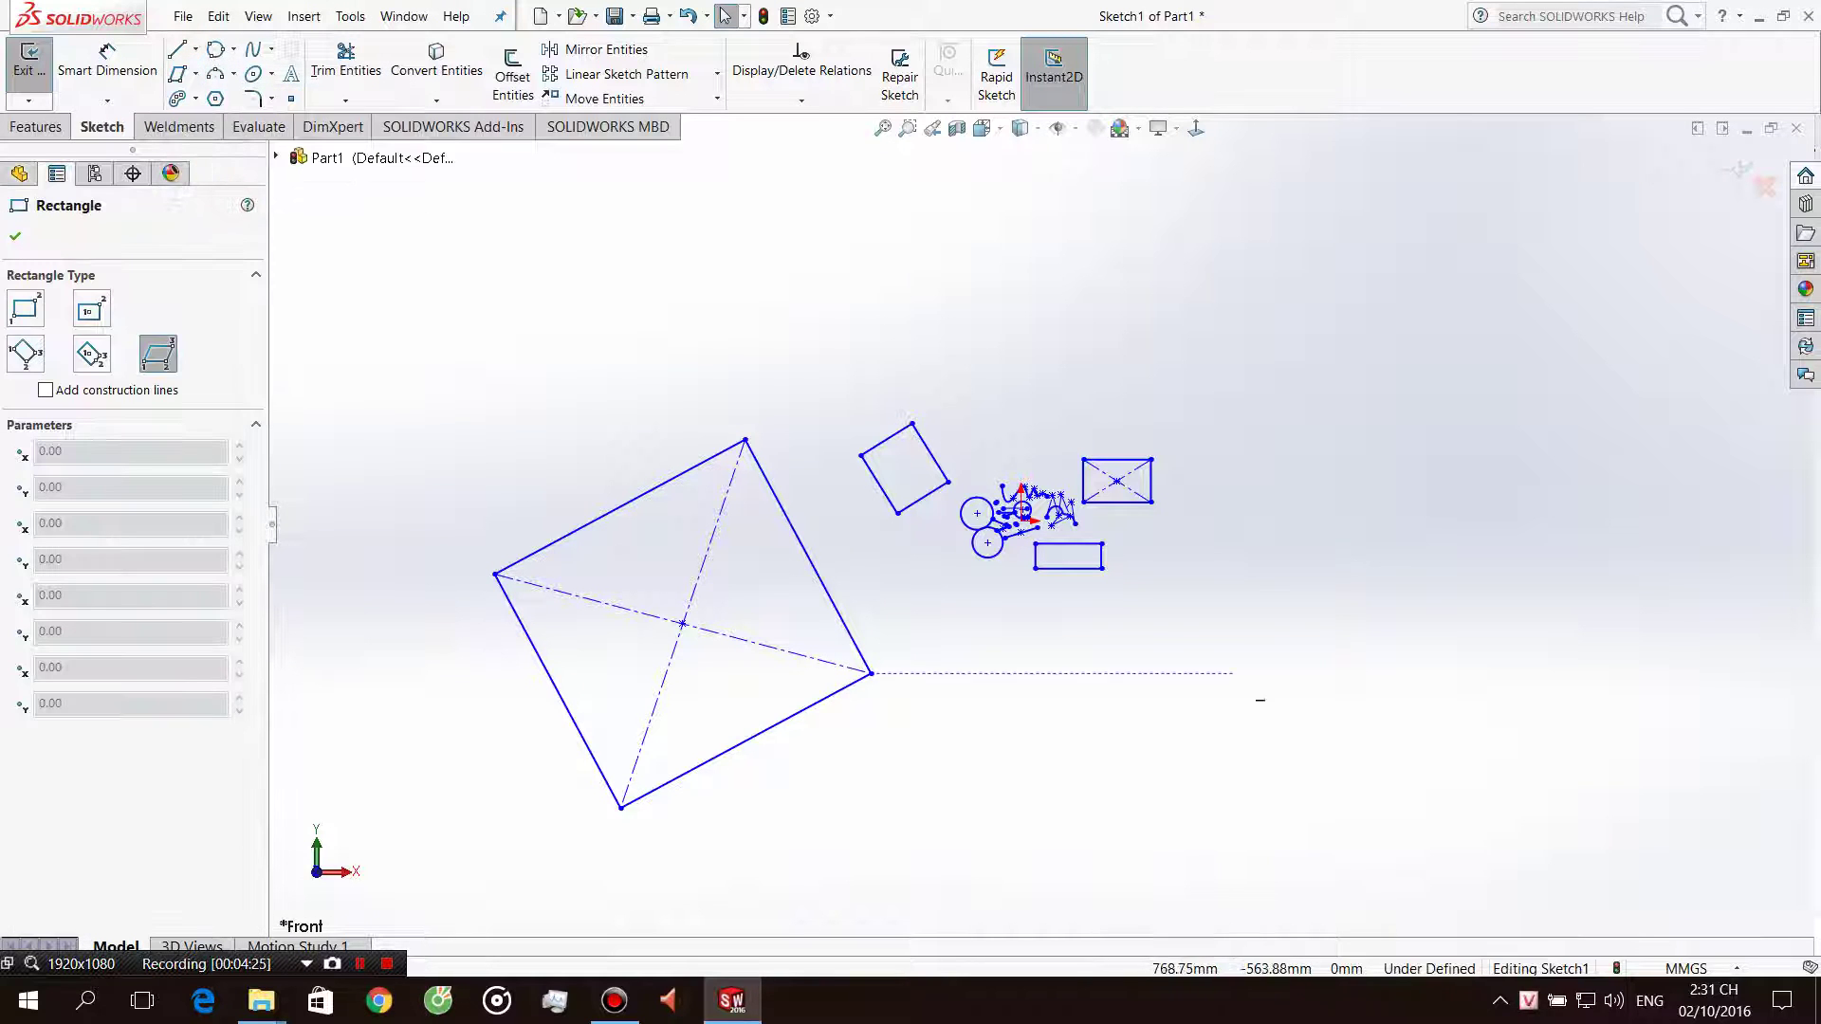
left_click(1204, 711)
left_click(1401, 711)
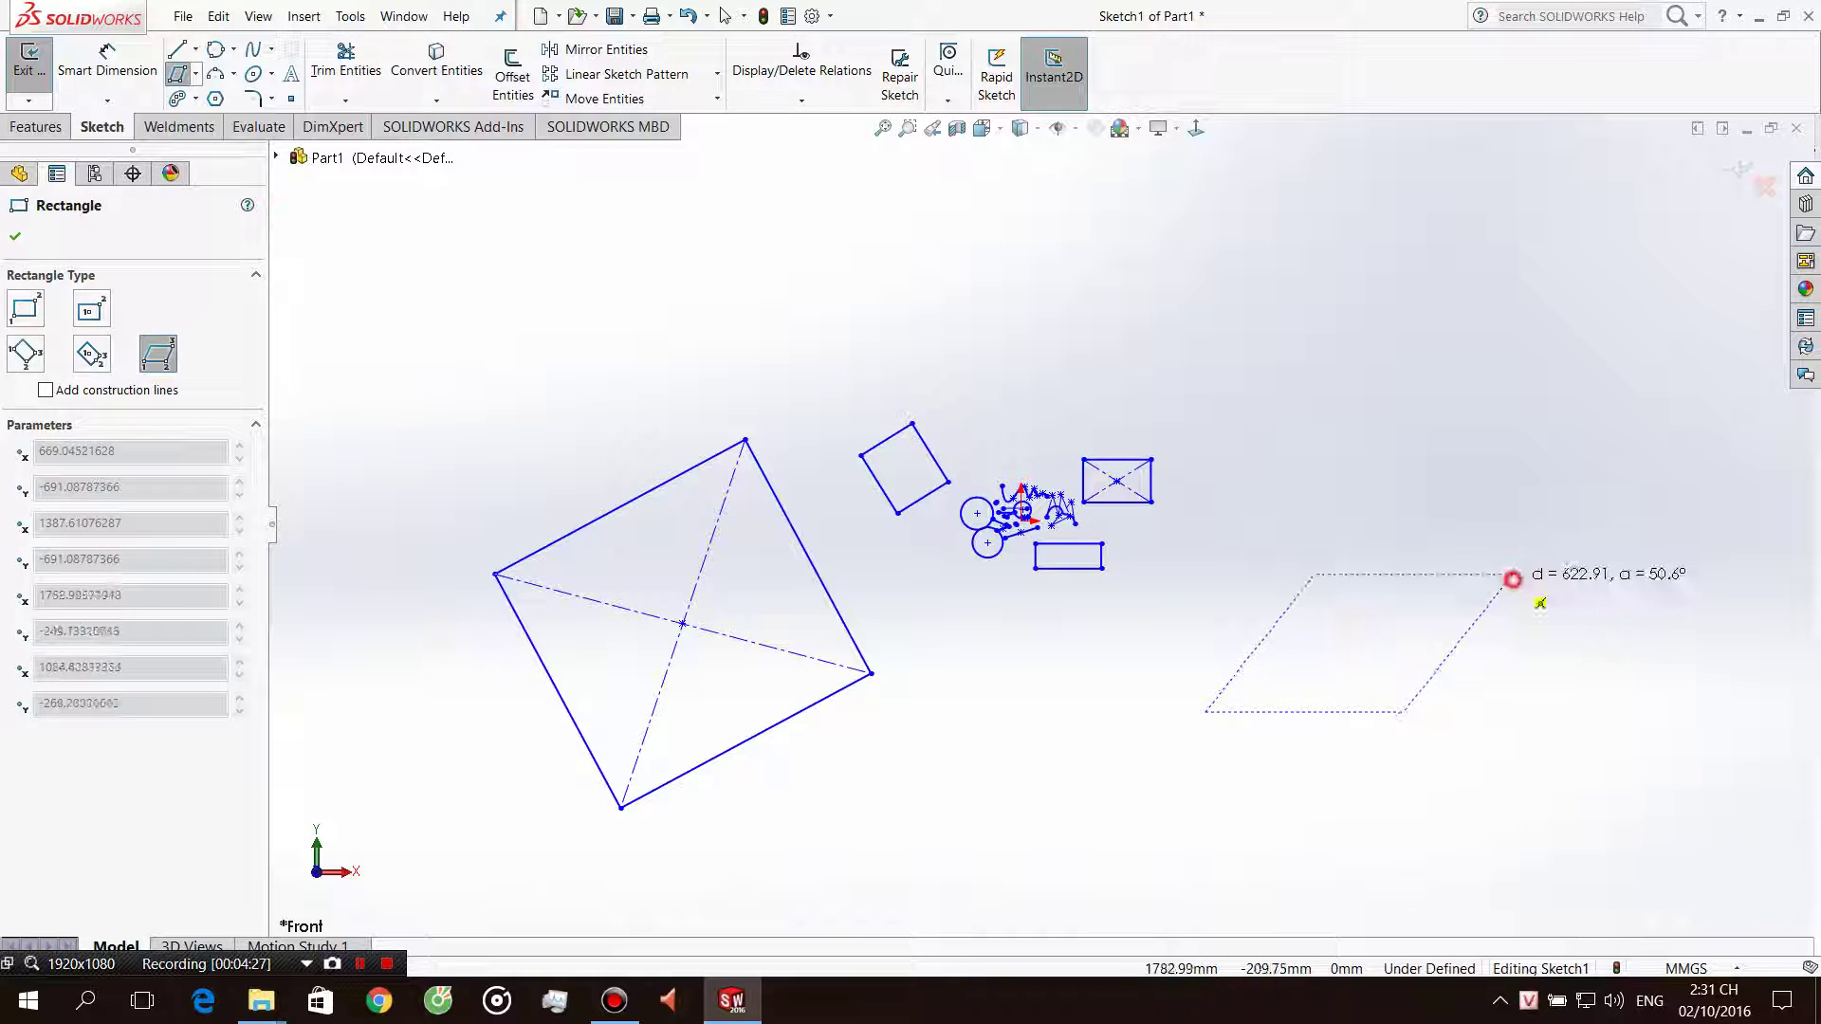
left_click(1512, 578)
key("Escape")
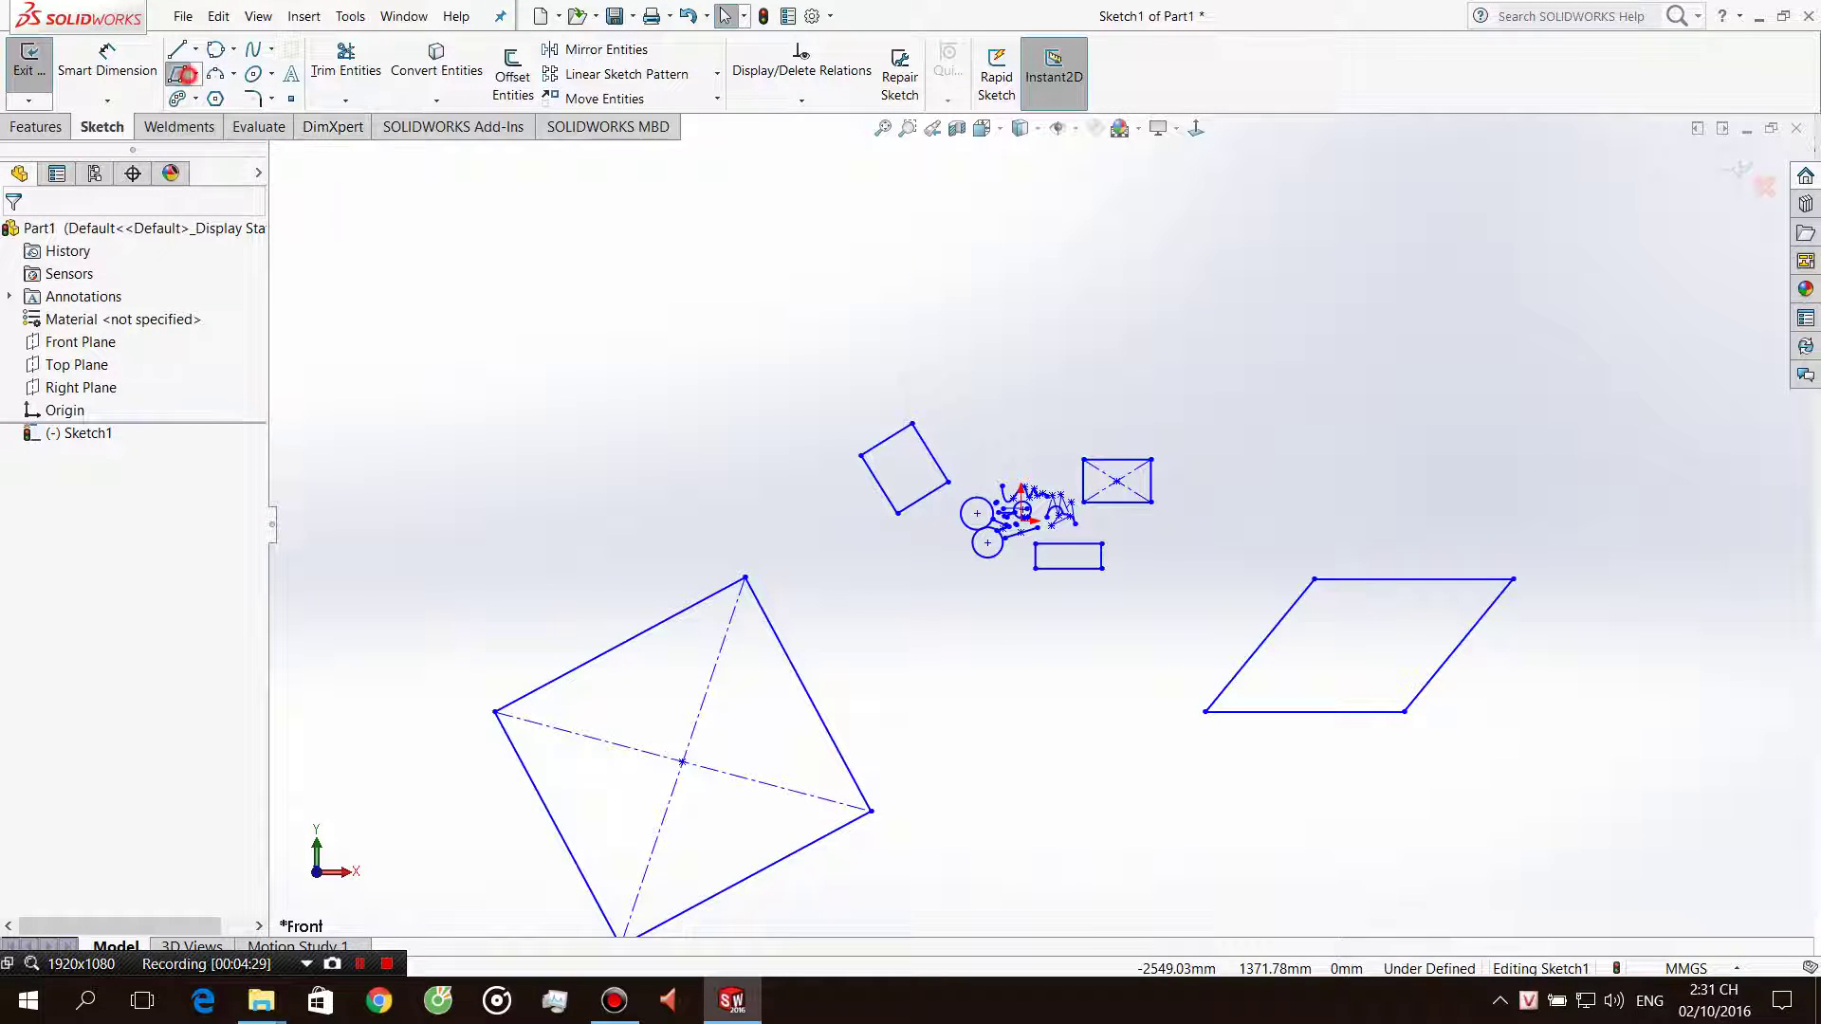
left_click(180, 74)
left_click(195, 74)
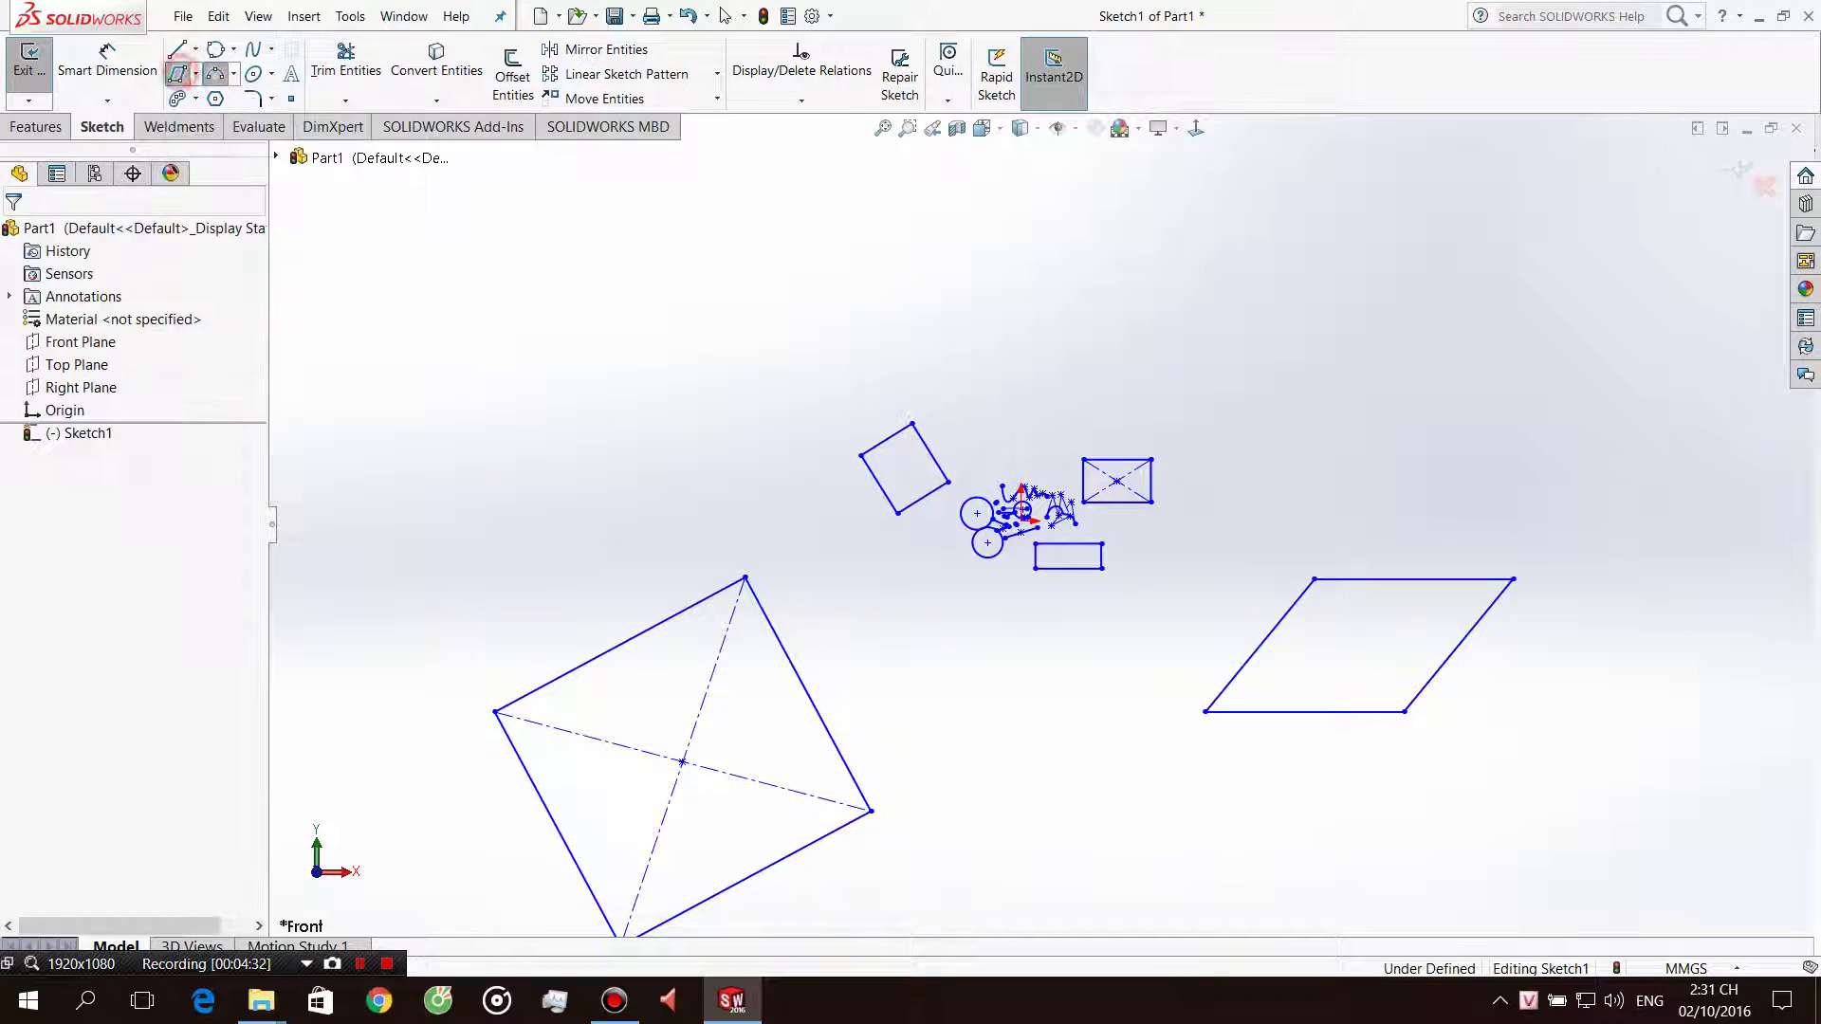
left_click(1286, 417)
left_click(1430, 417)
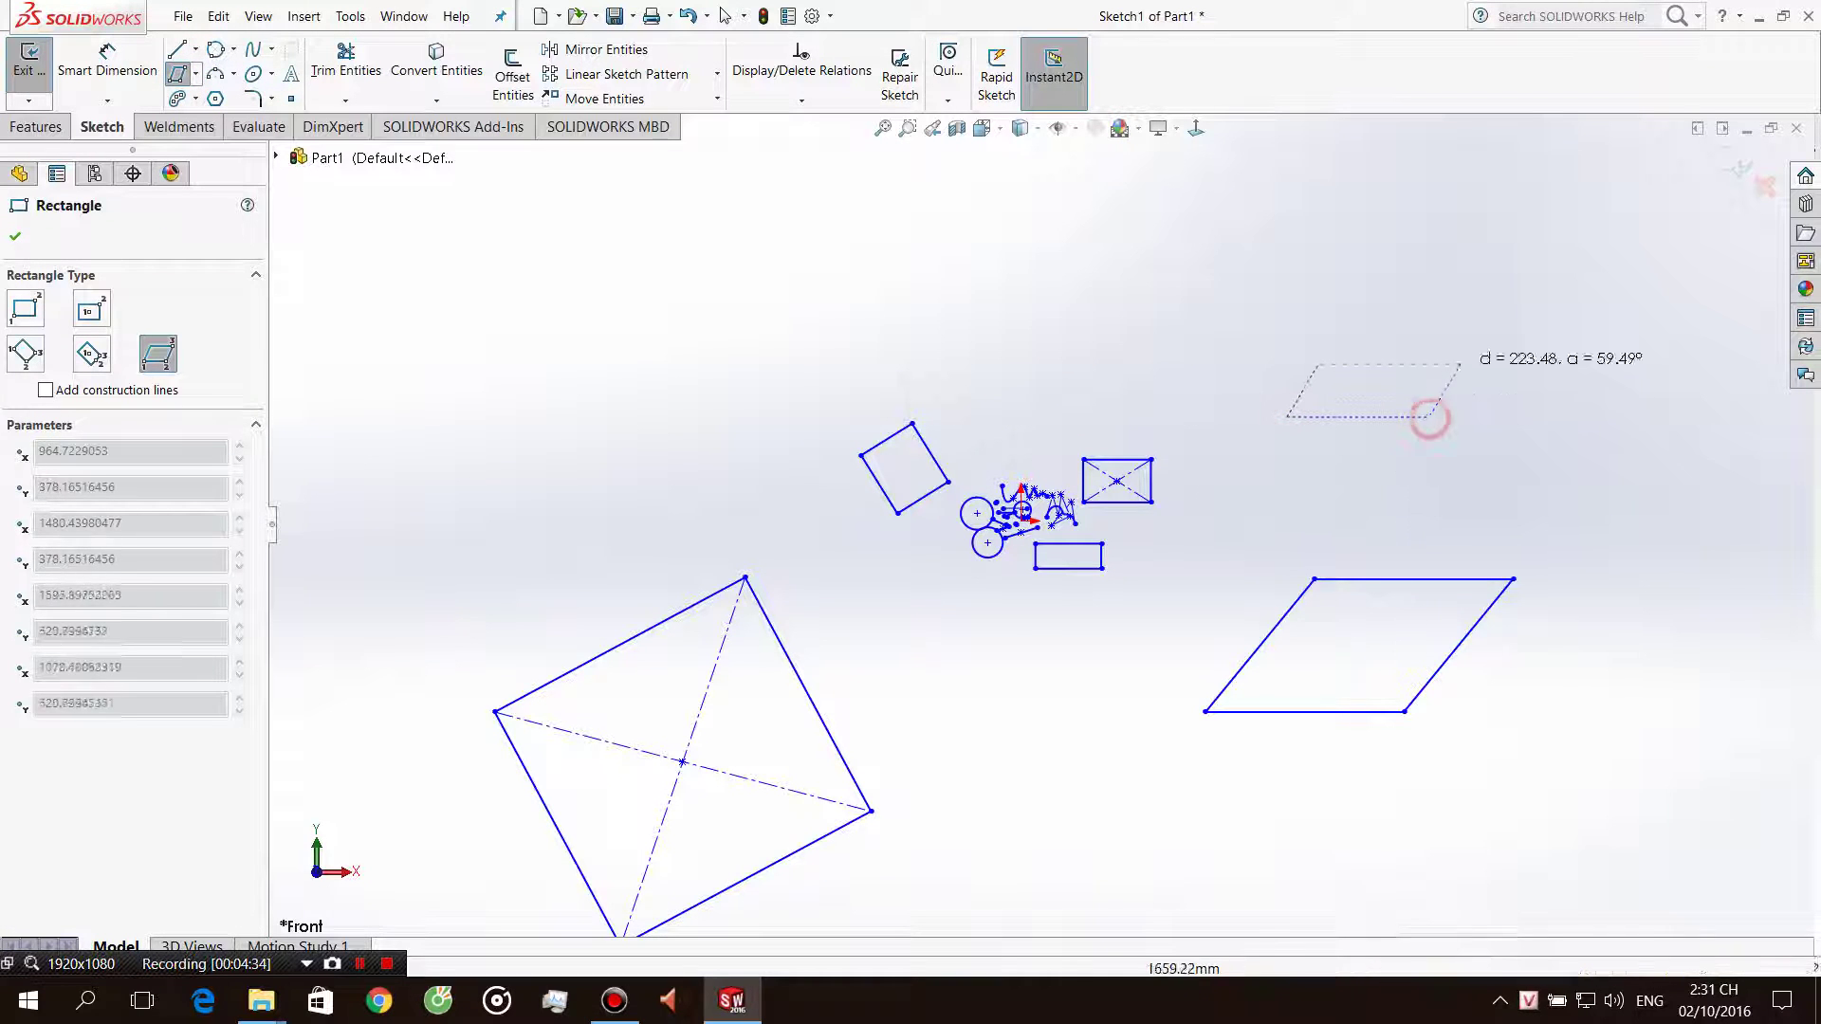
left_click(1492, 320)
key("Escape")
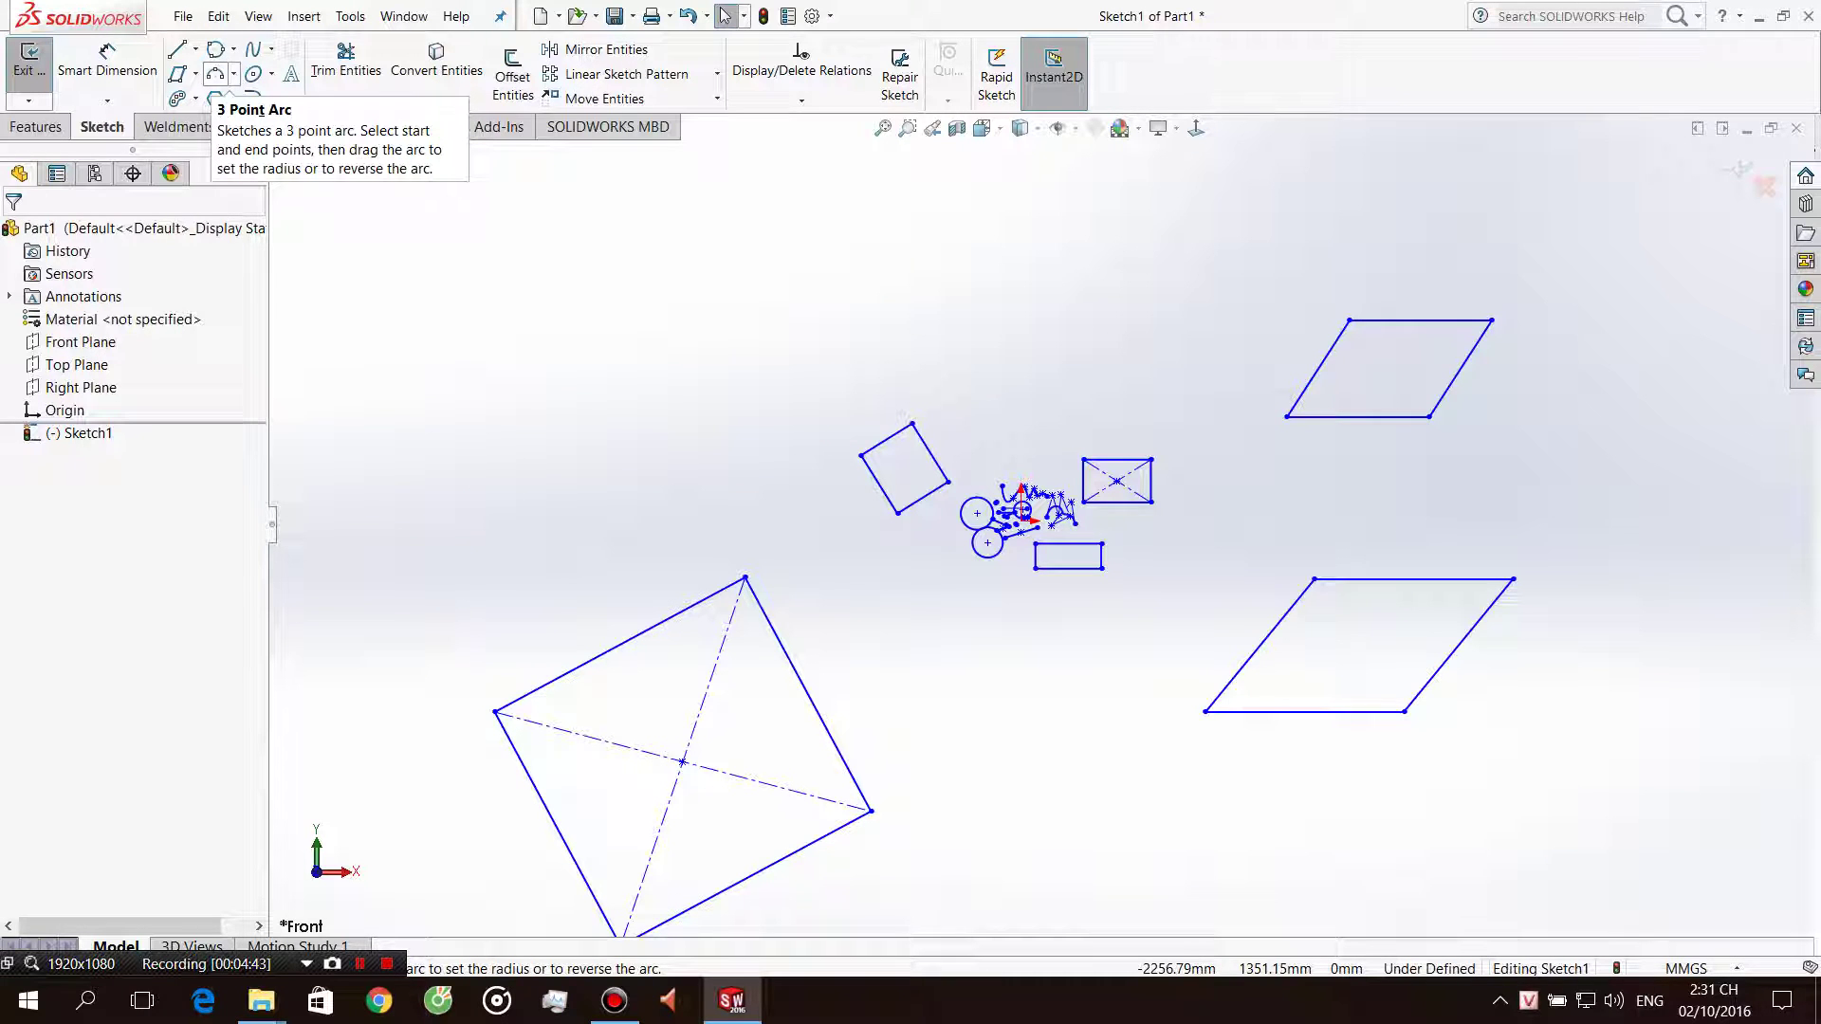
Draw a shallow centerpoint arc at the upper left.
left_click(233, 73)
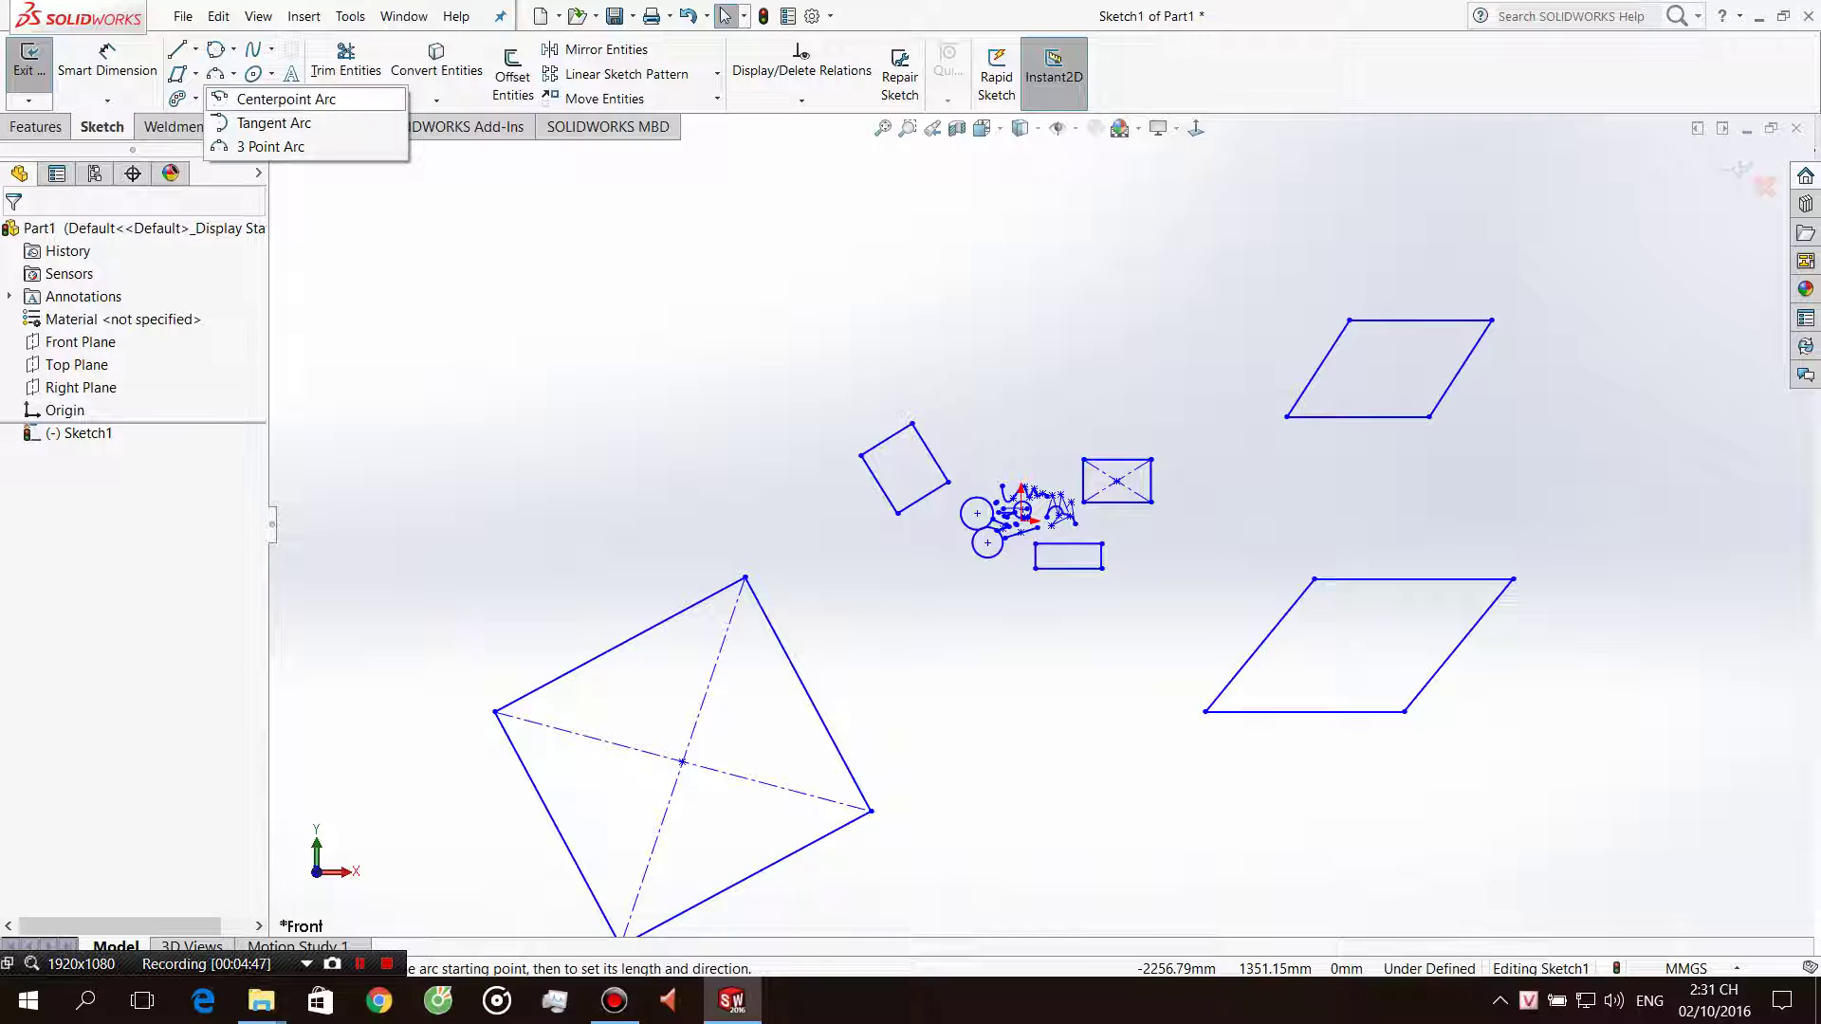
left_click(270, 99)
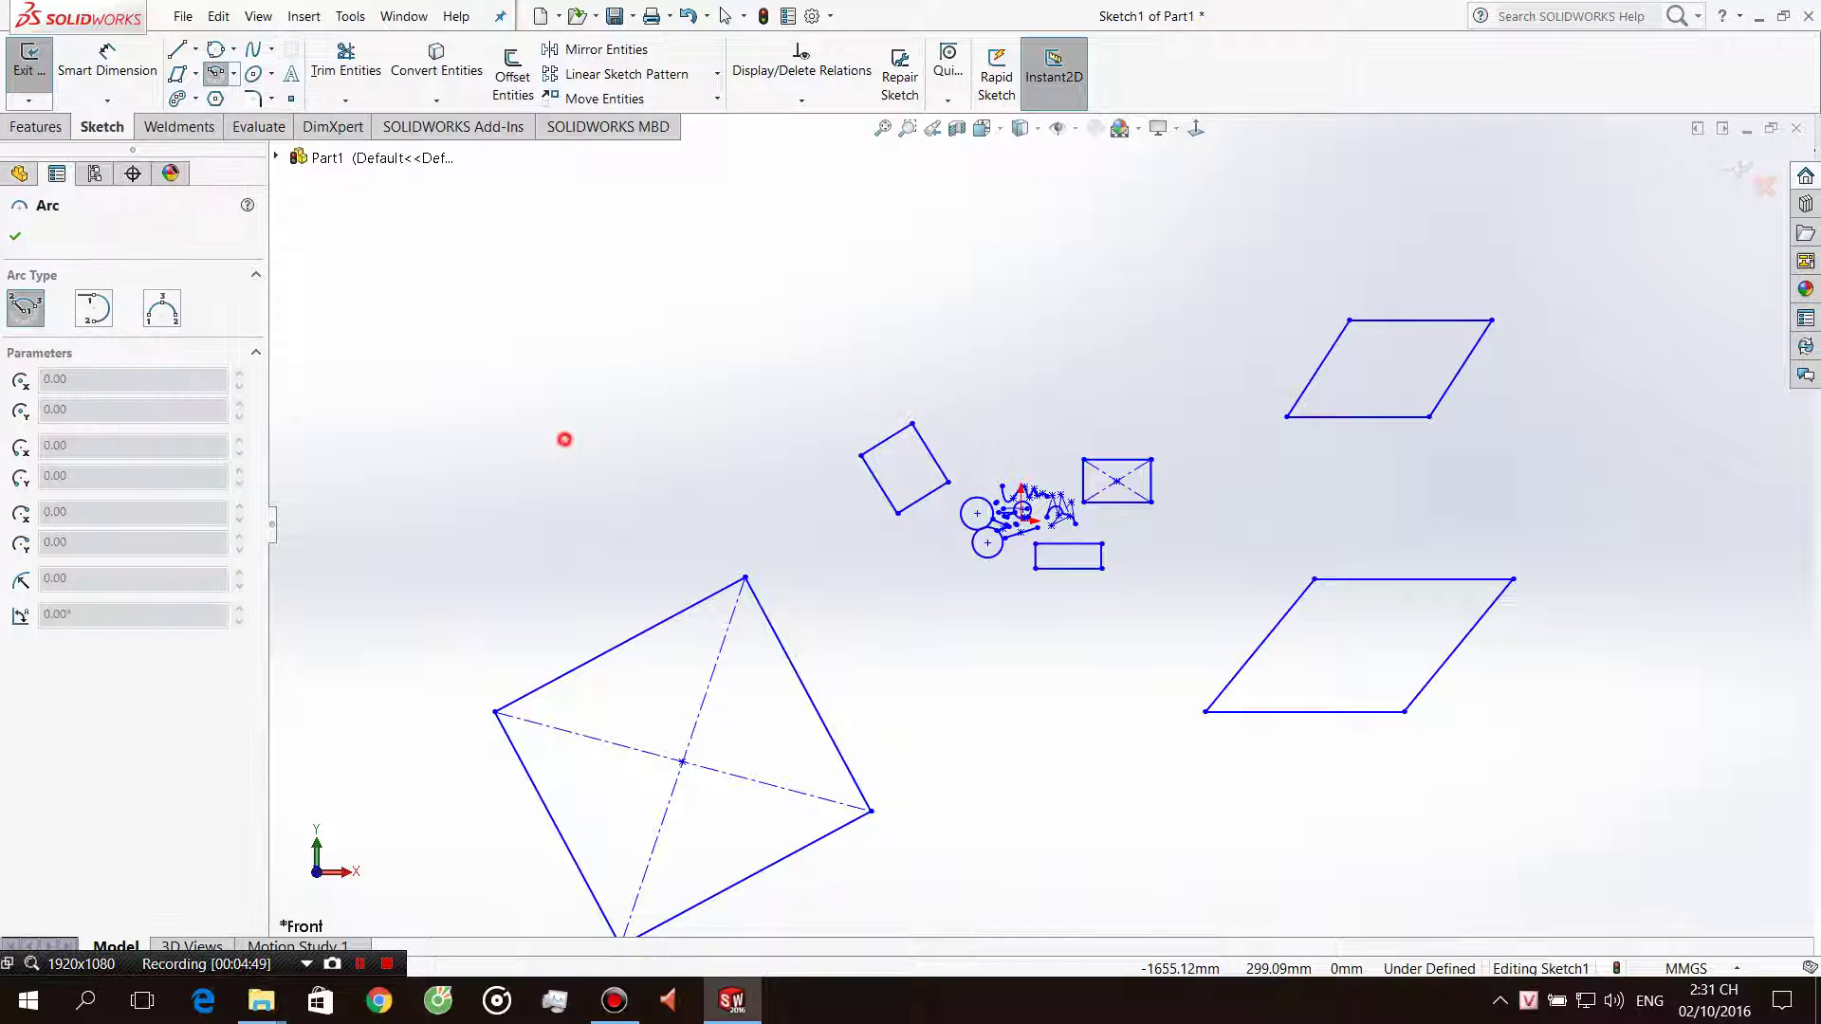
left_click(564, 439)
left_click(446, 256)
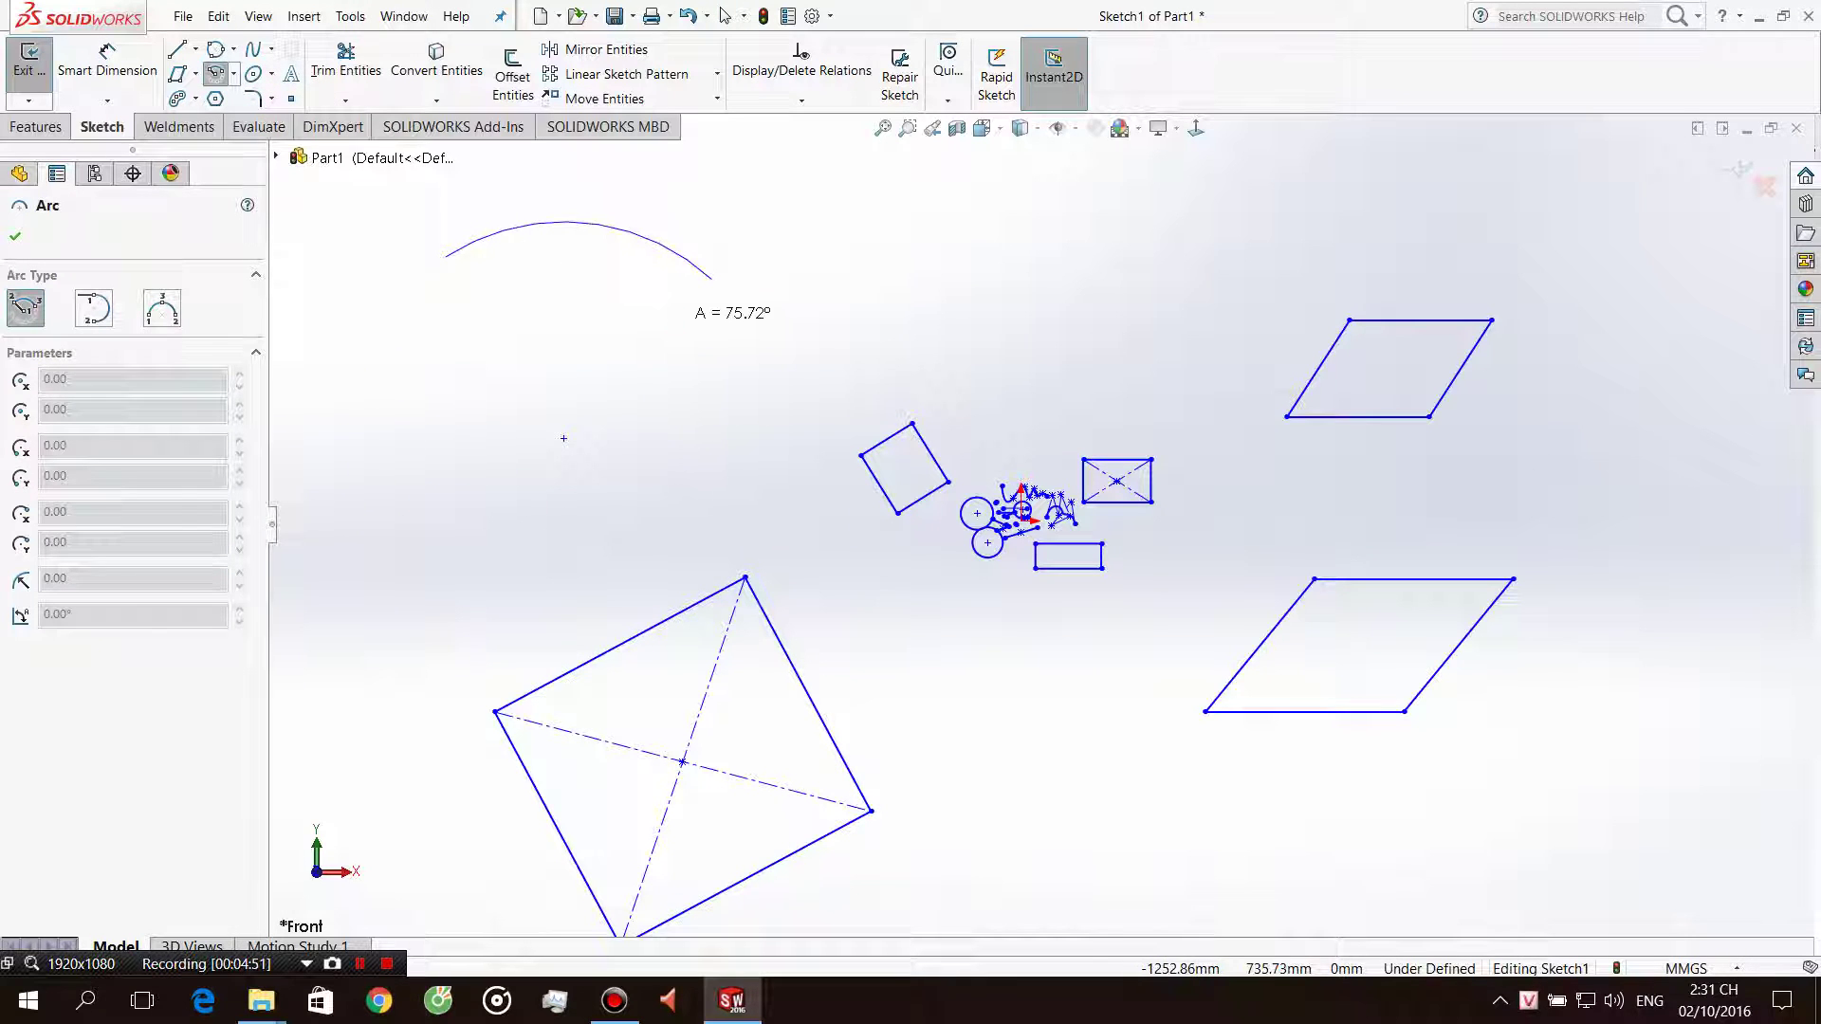
left_click(711, 279)
key("Escape")
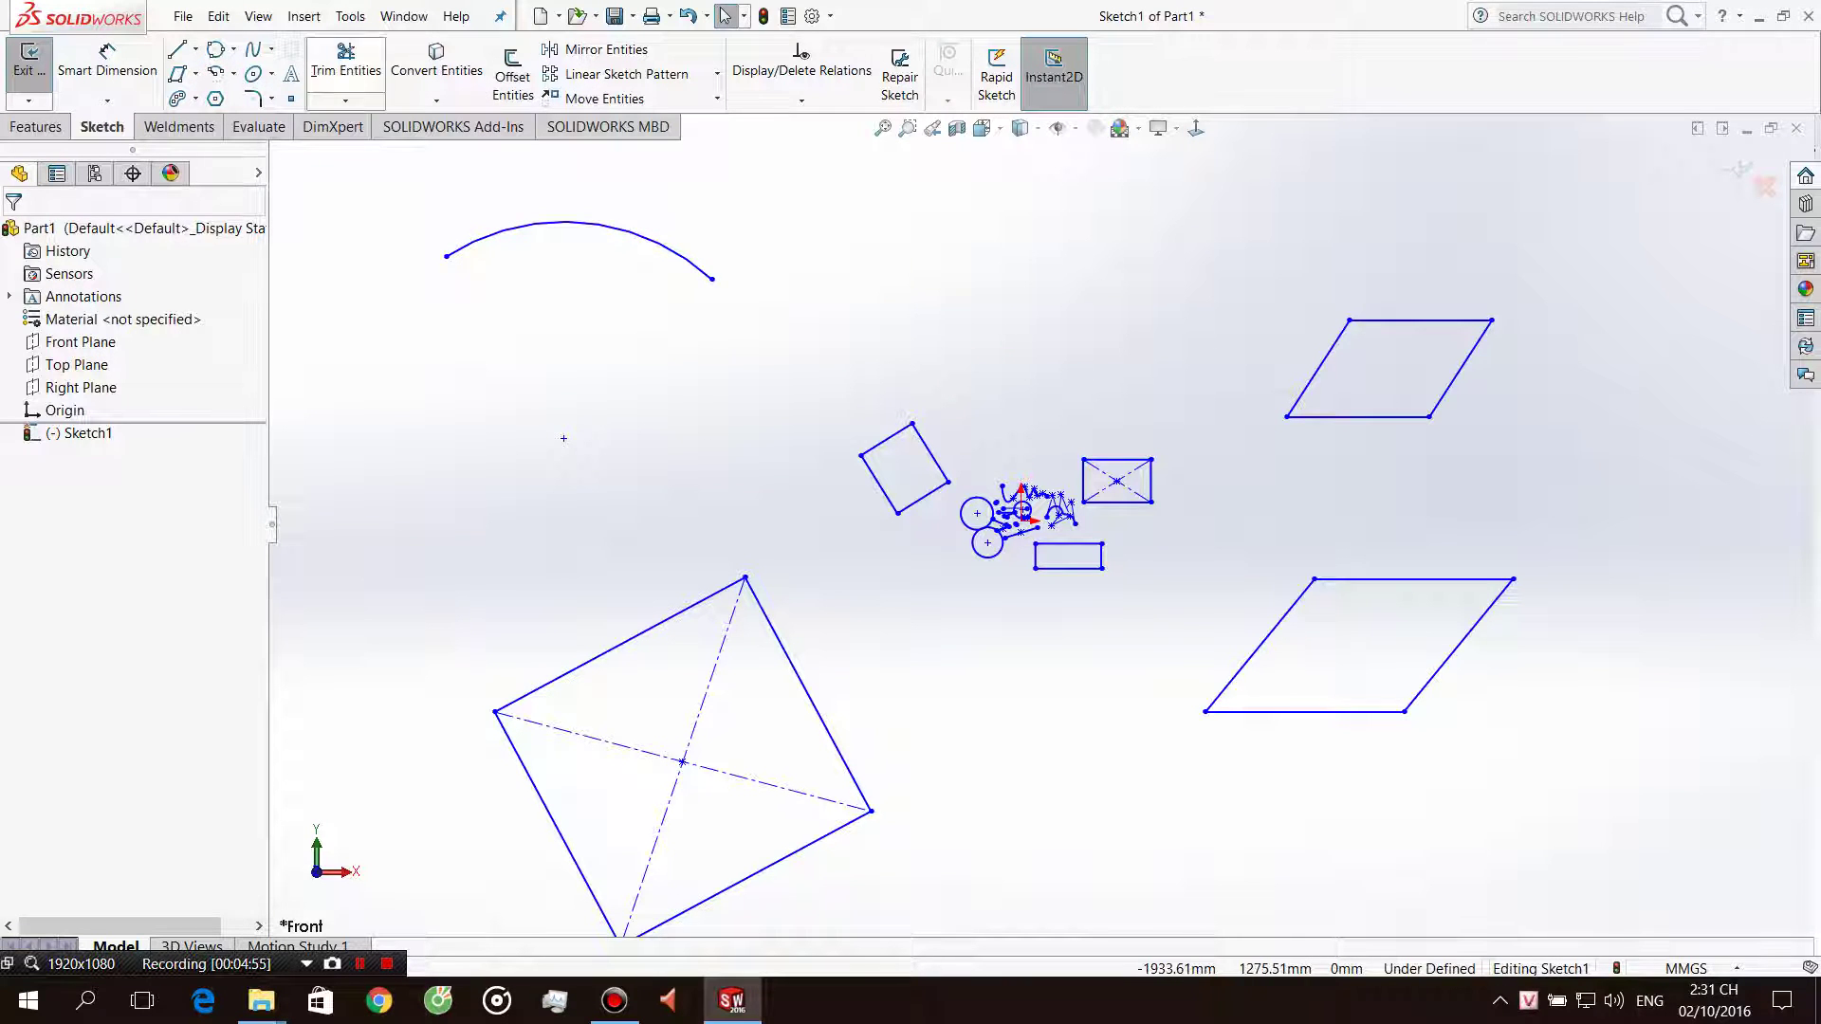
Draw a large centerpoint arc sweeping about three-quarters of a circle above the tilted square.
left_click(216, 73)
left_click(947, 319)
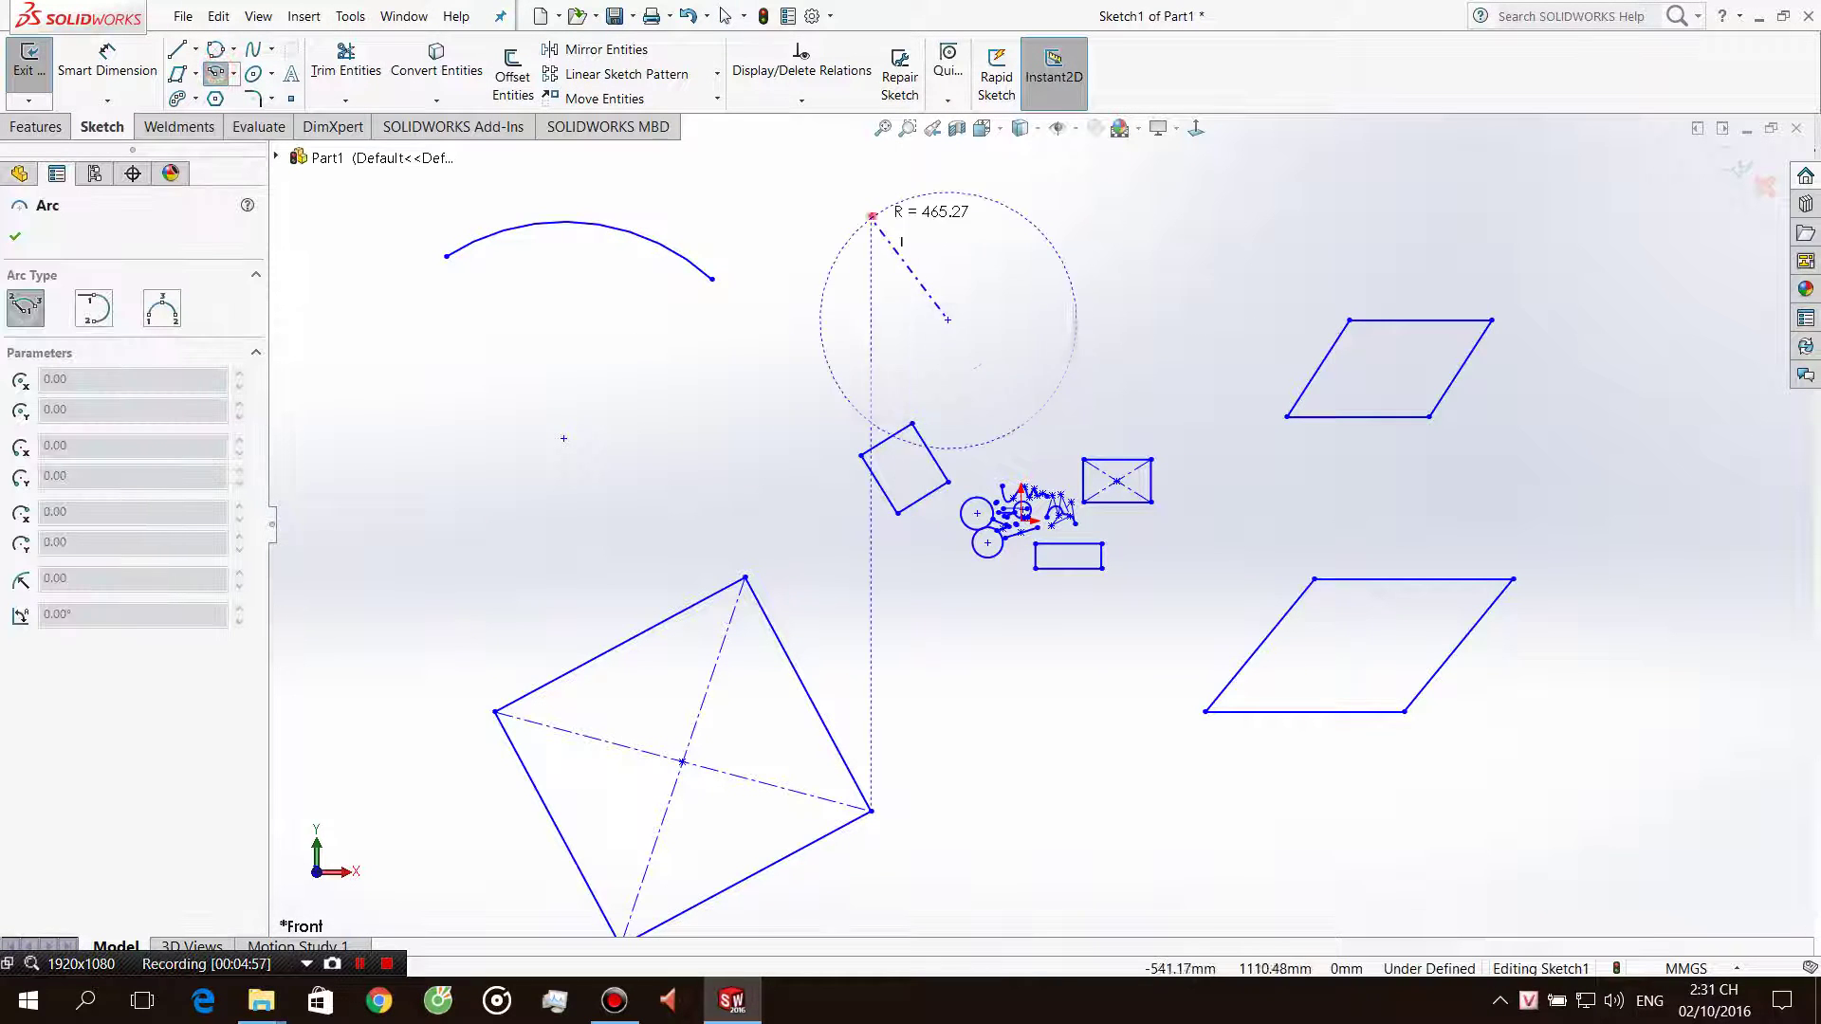
left_click(871, 216)
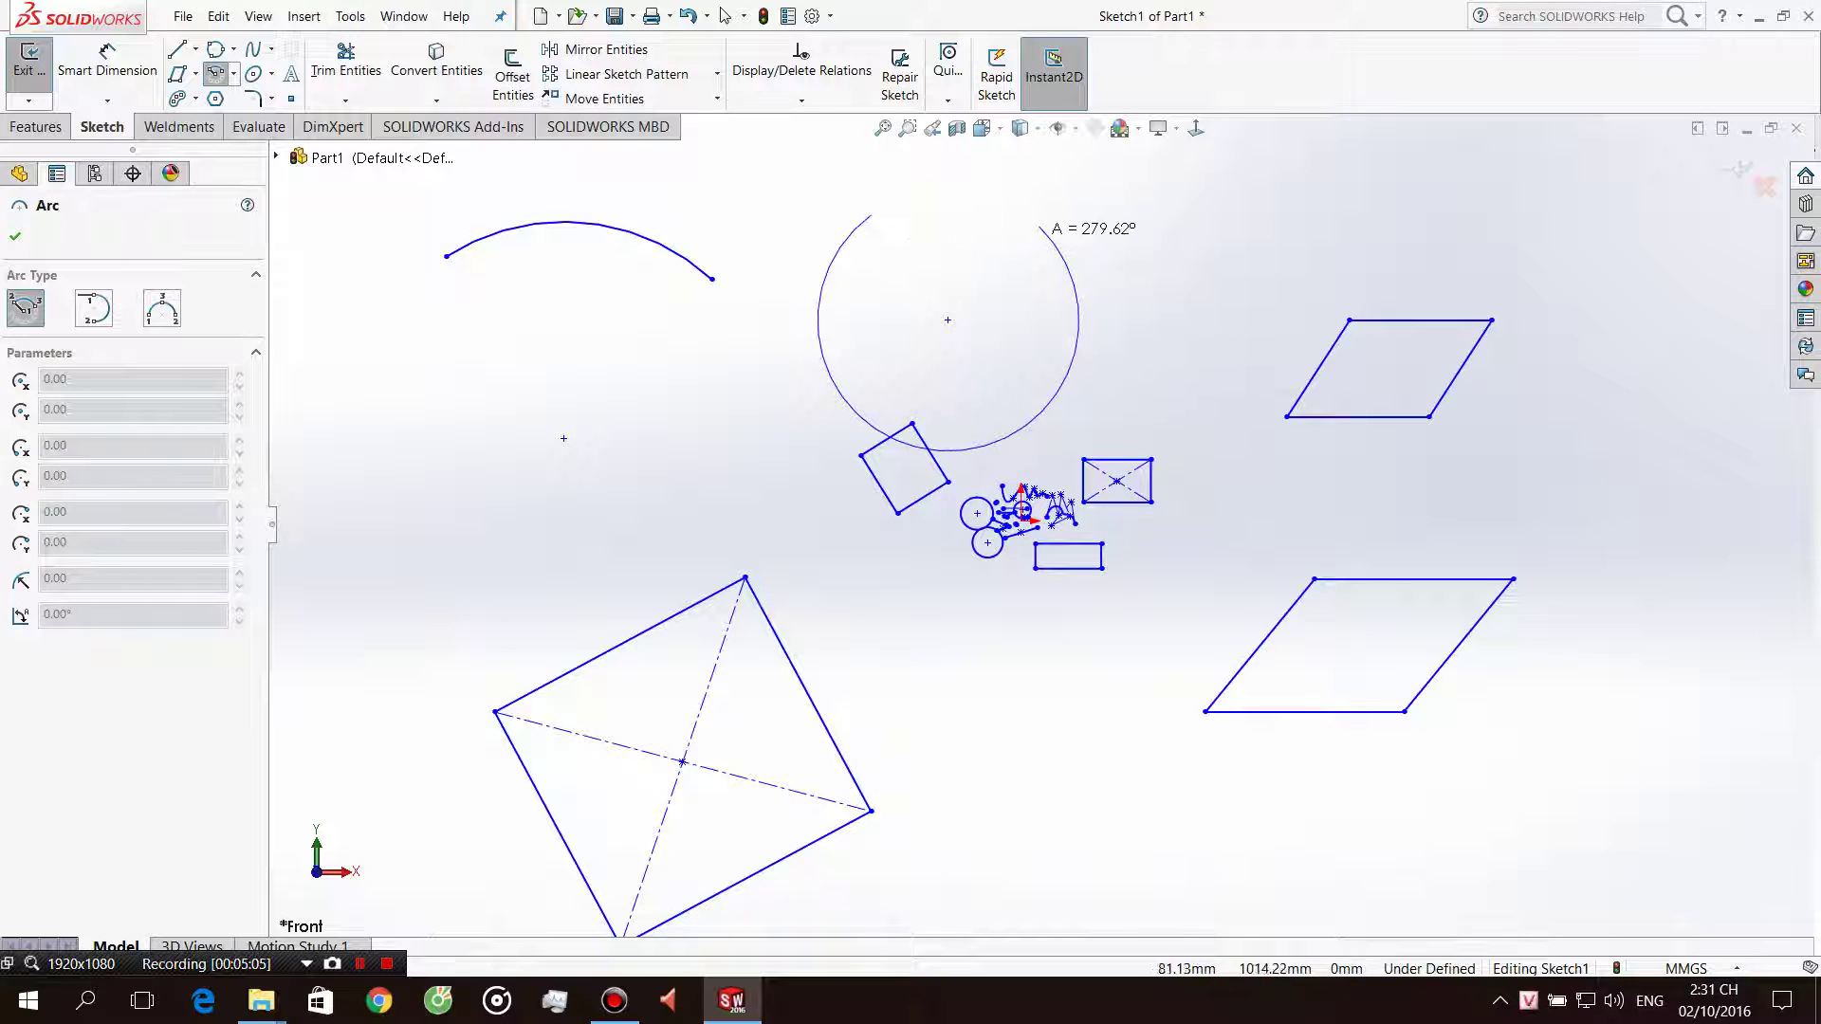
left_click(1053, 399)
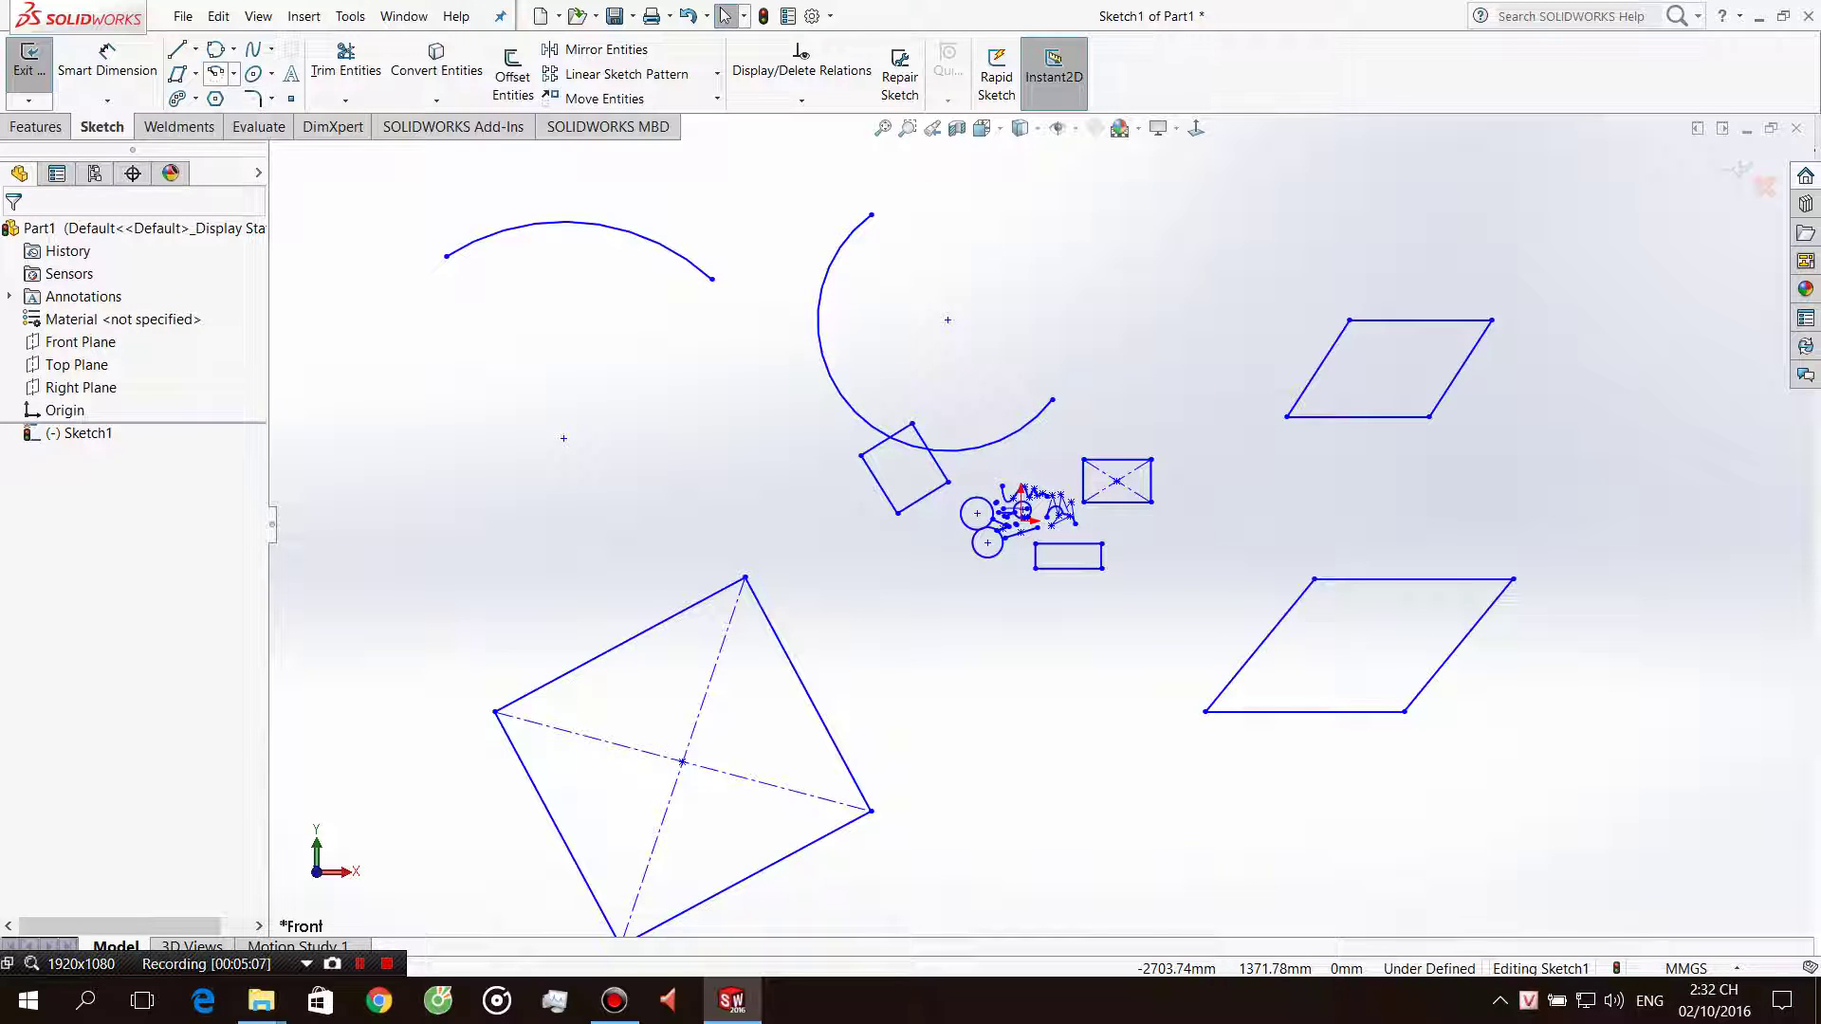
left_click(233, 73)
left_click(233, 73)
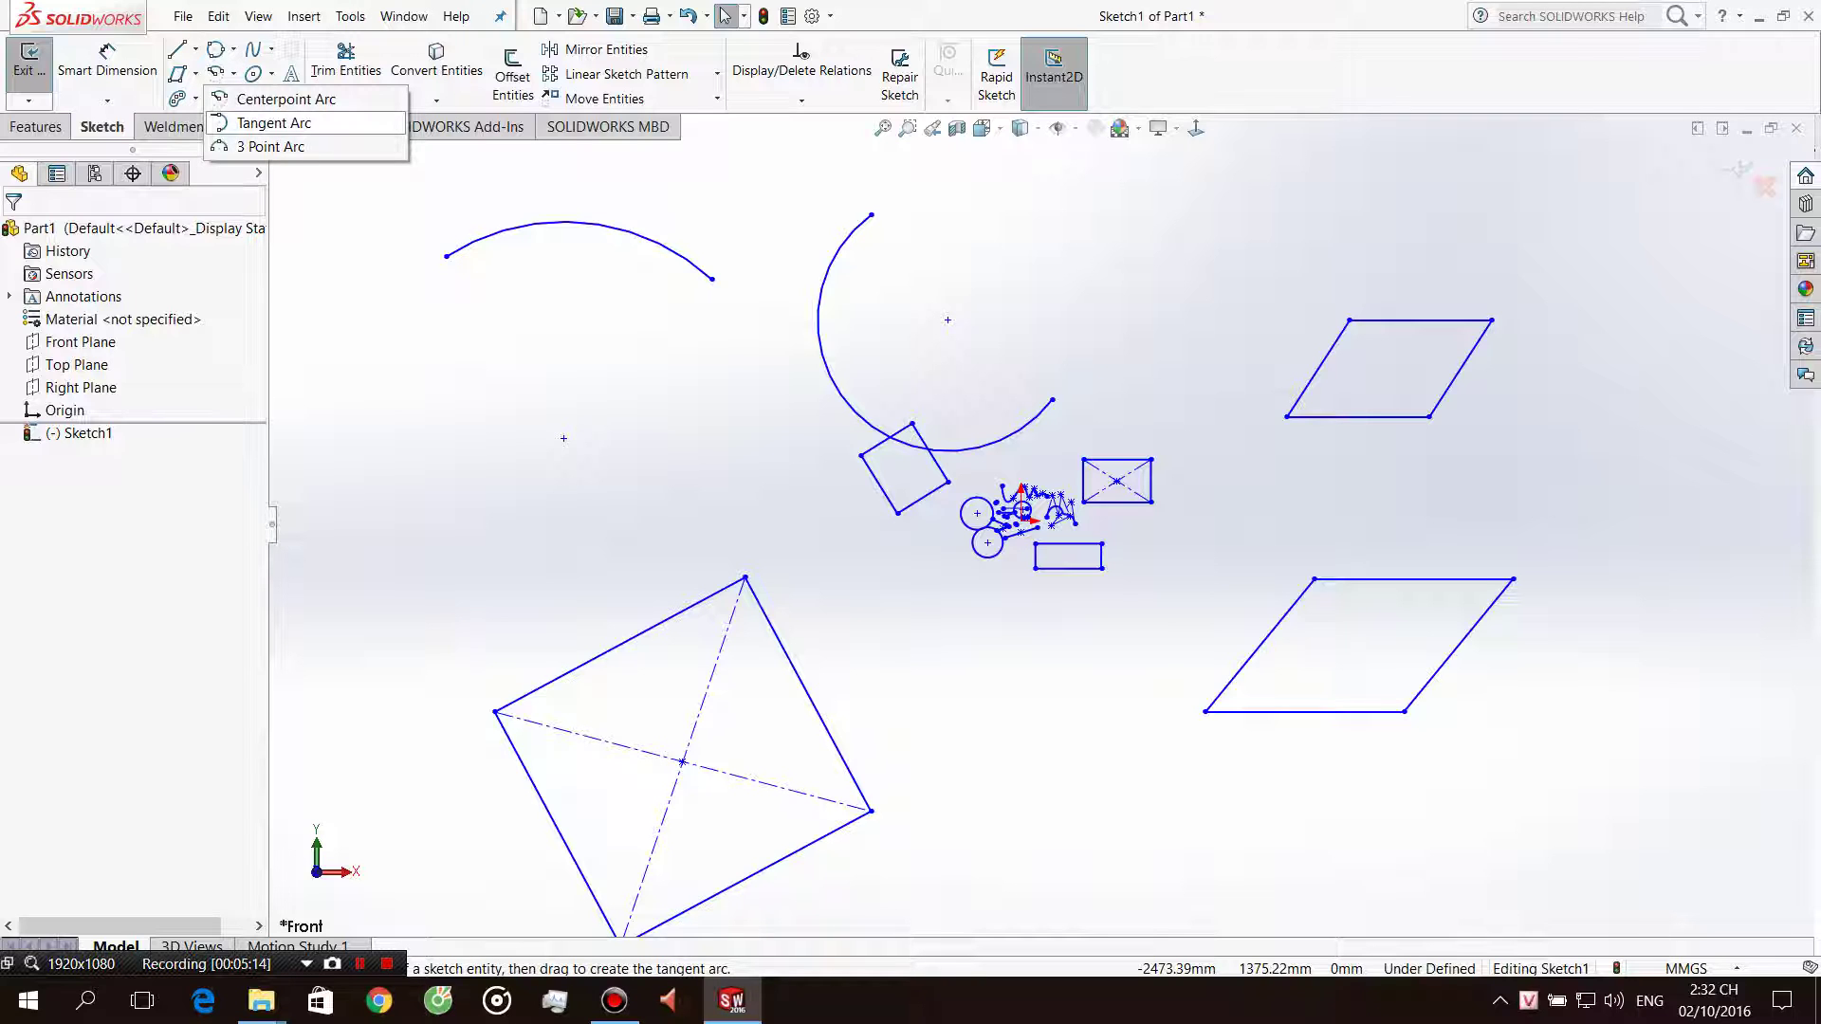
Draw a short slanted line at the left of the sketch.
left_click(193, 49)
left_click(211, 74)
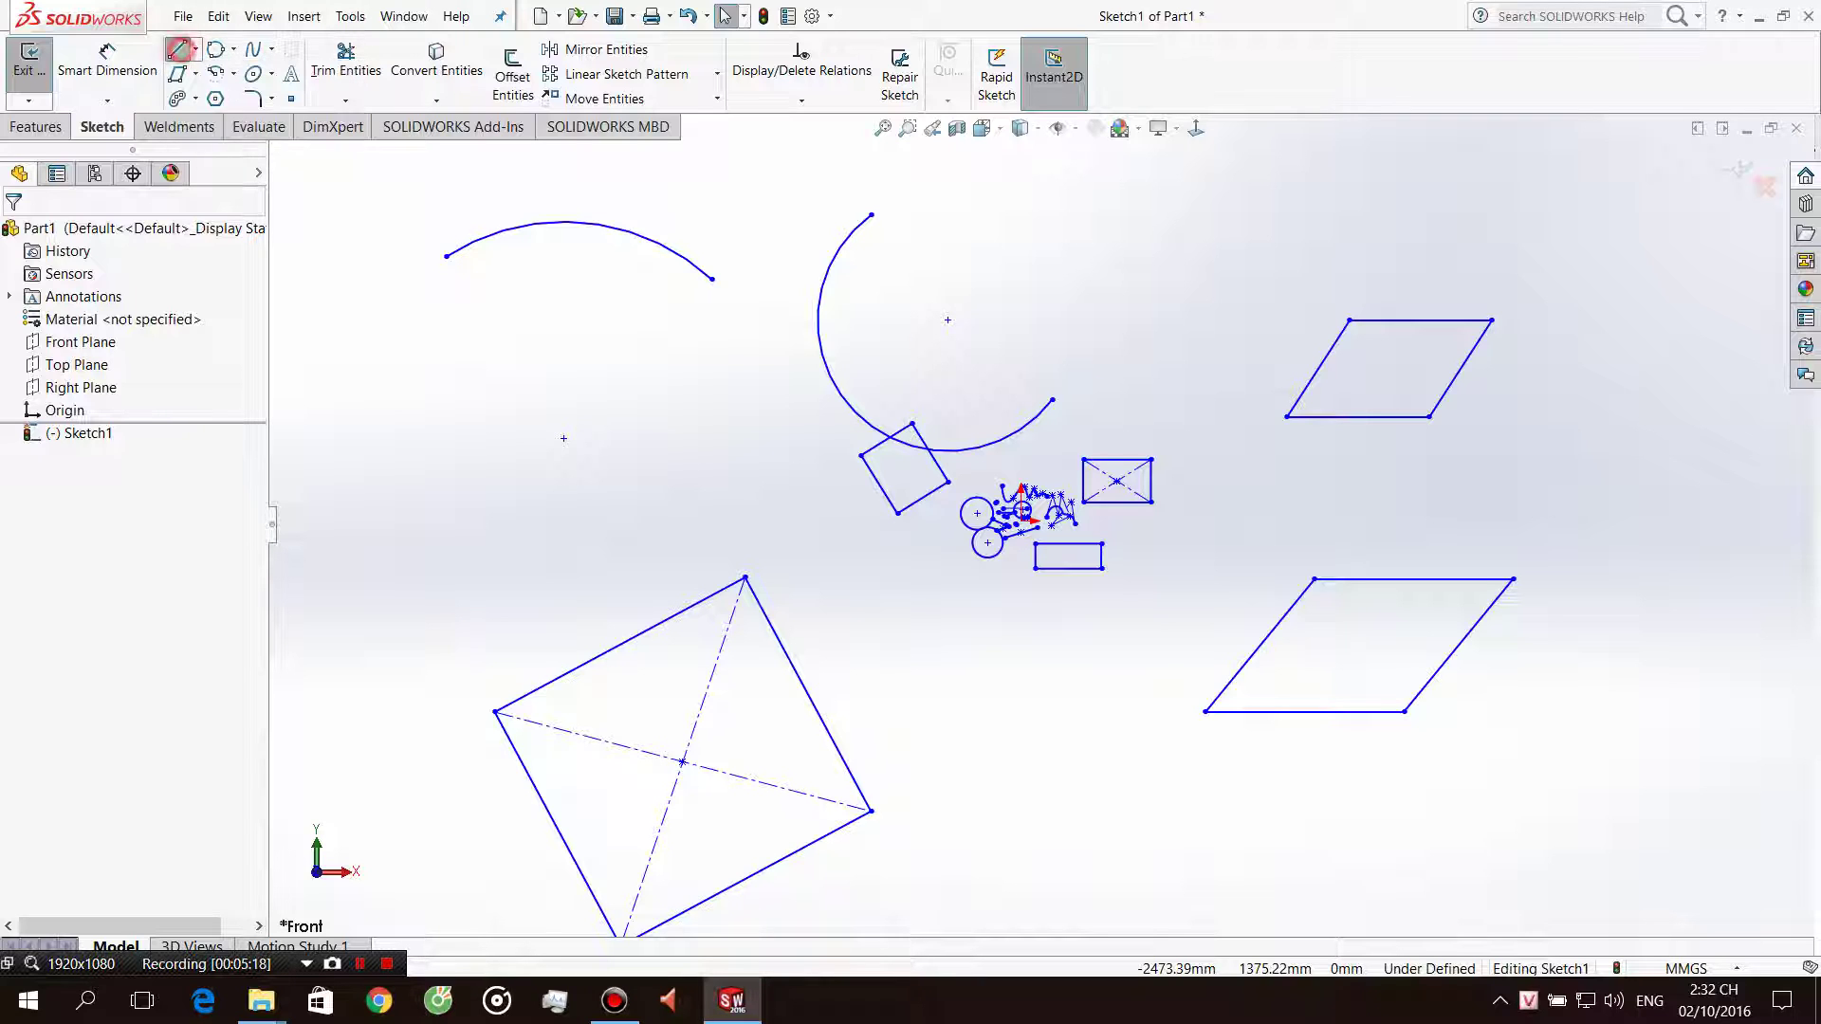
left_click_drag(433, 417, 635, 439)
key("Escape")
key("Escape")
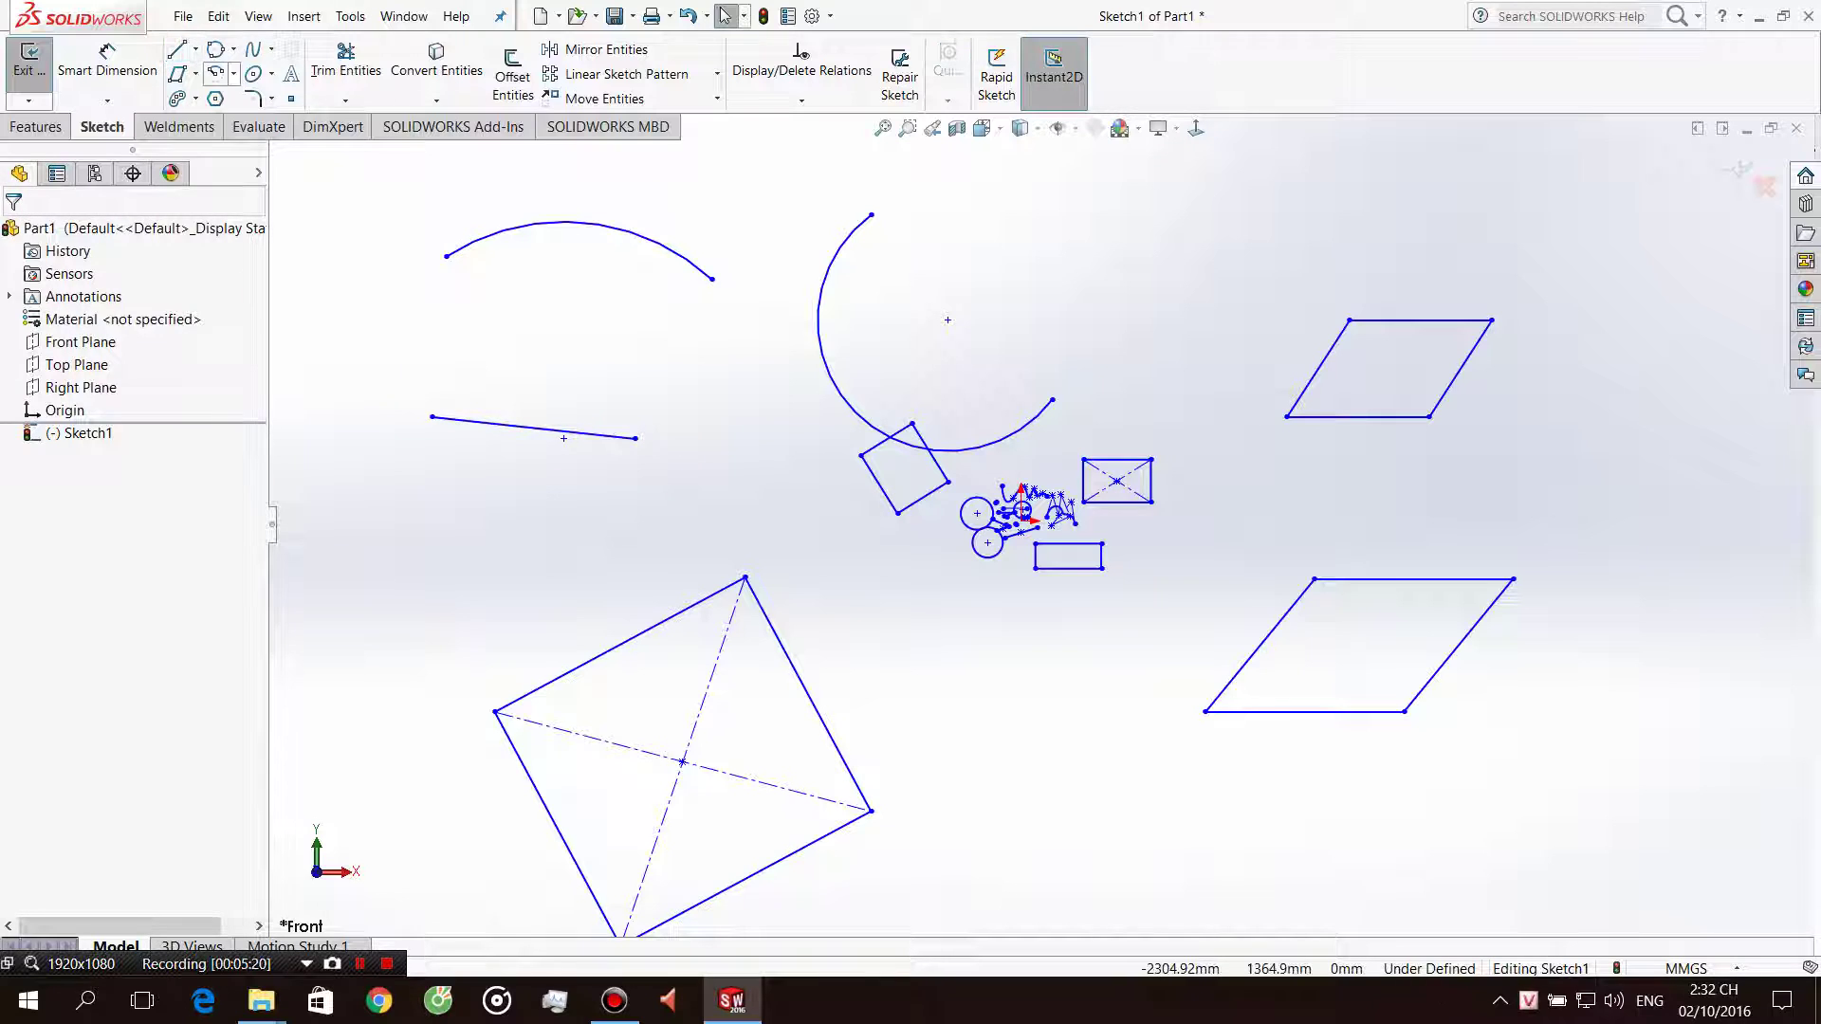
Add a tangent arc curving downward from the line's right end.
left_click(233, 73)
left_click(261, 117)
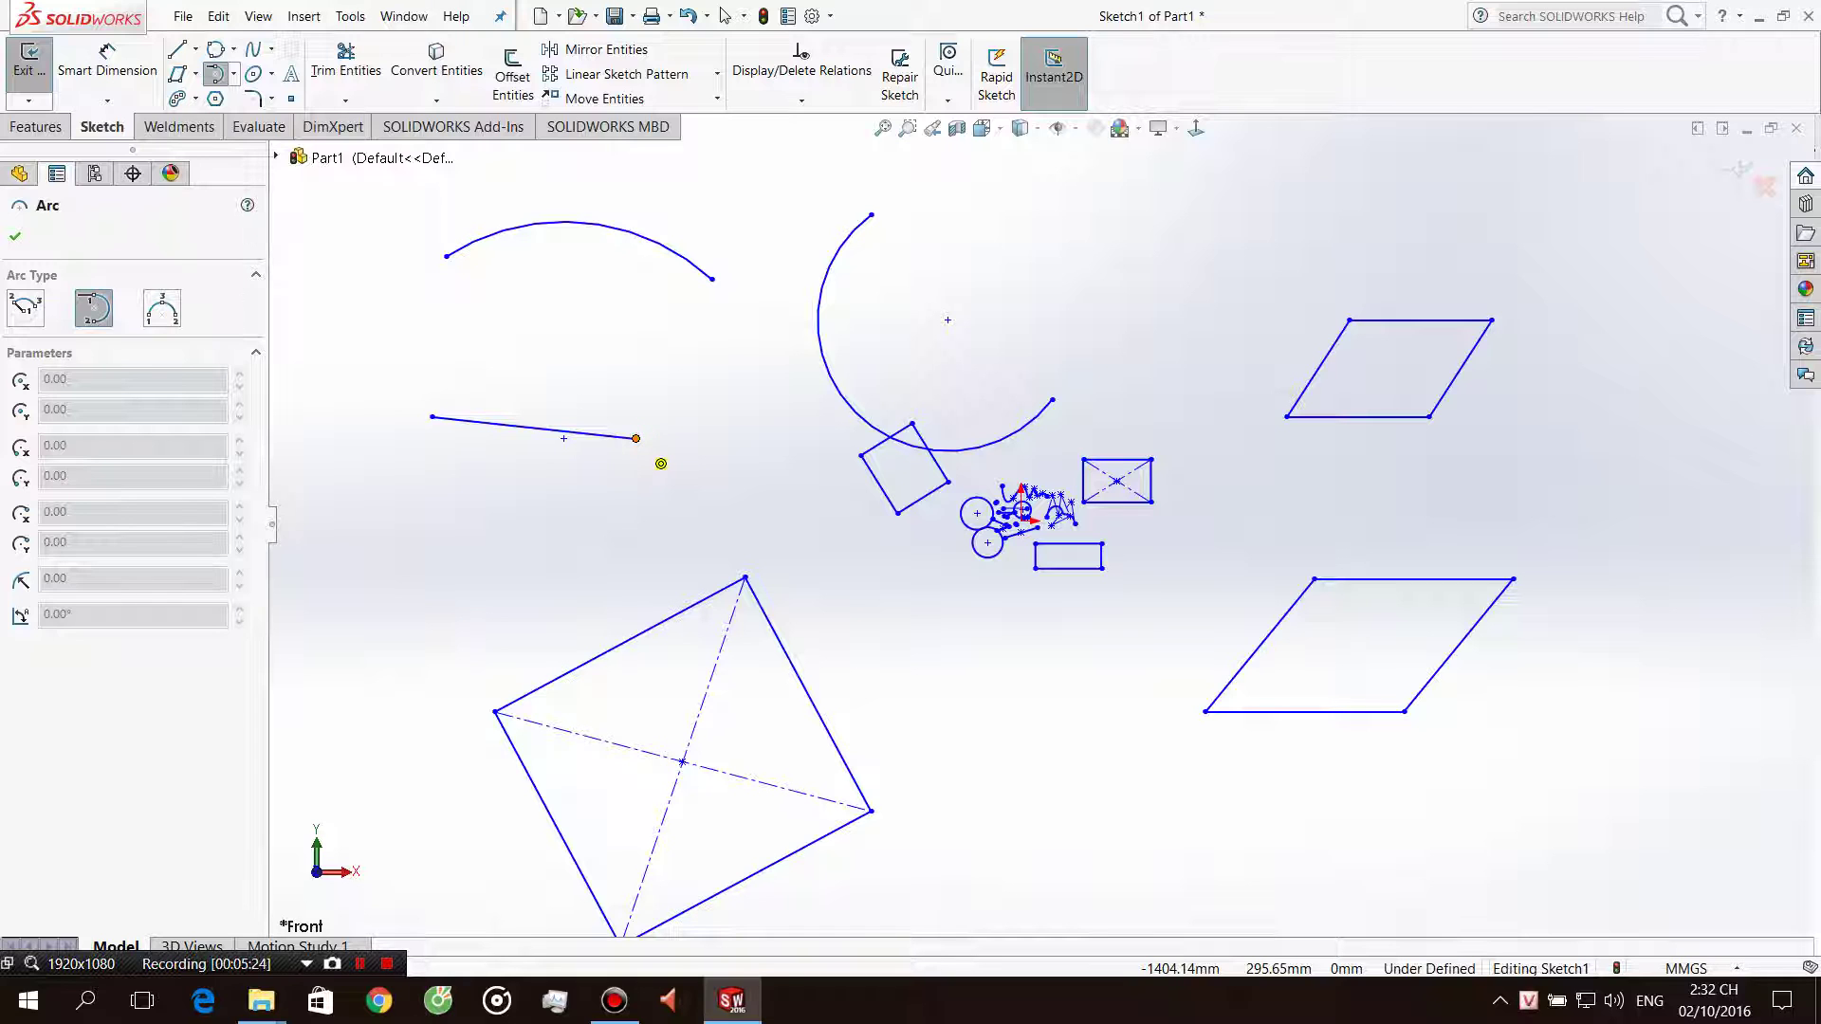
left_click(635, 438)
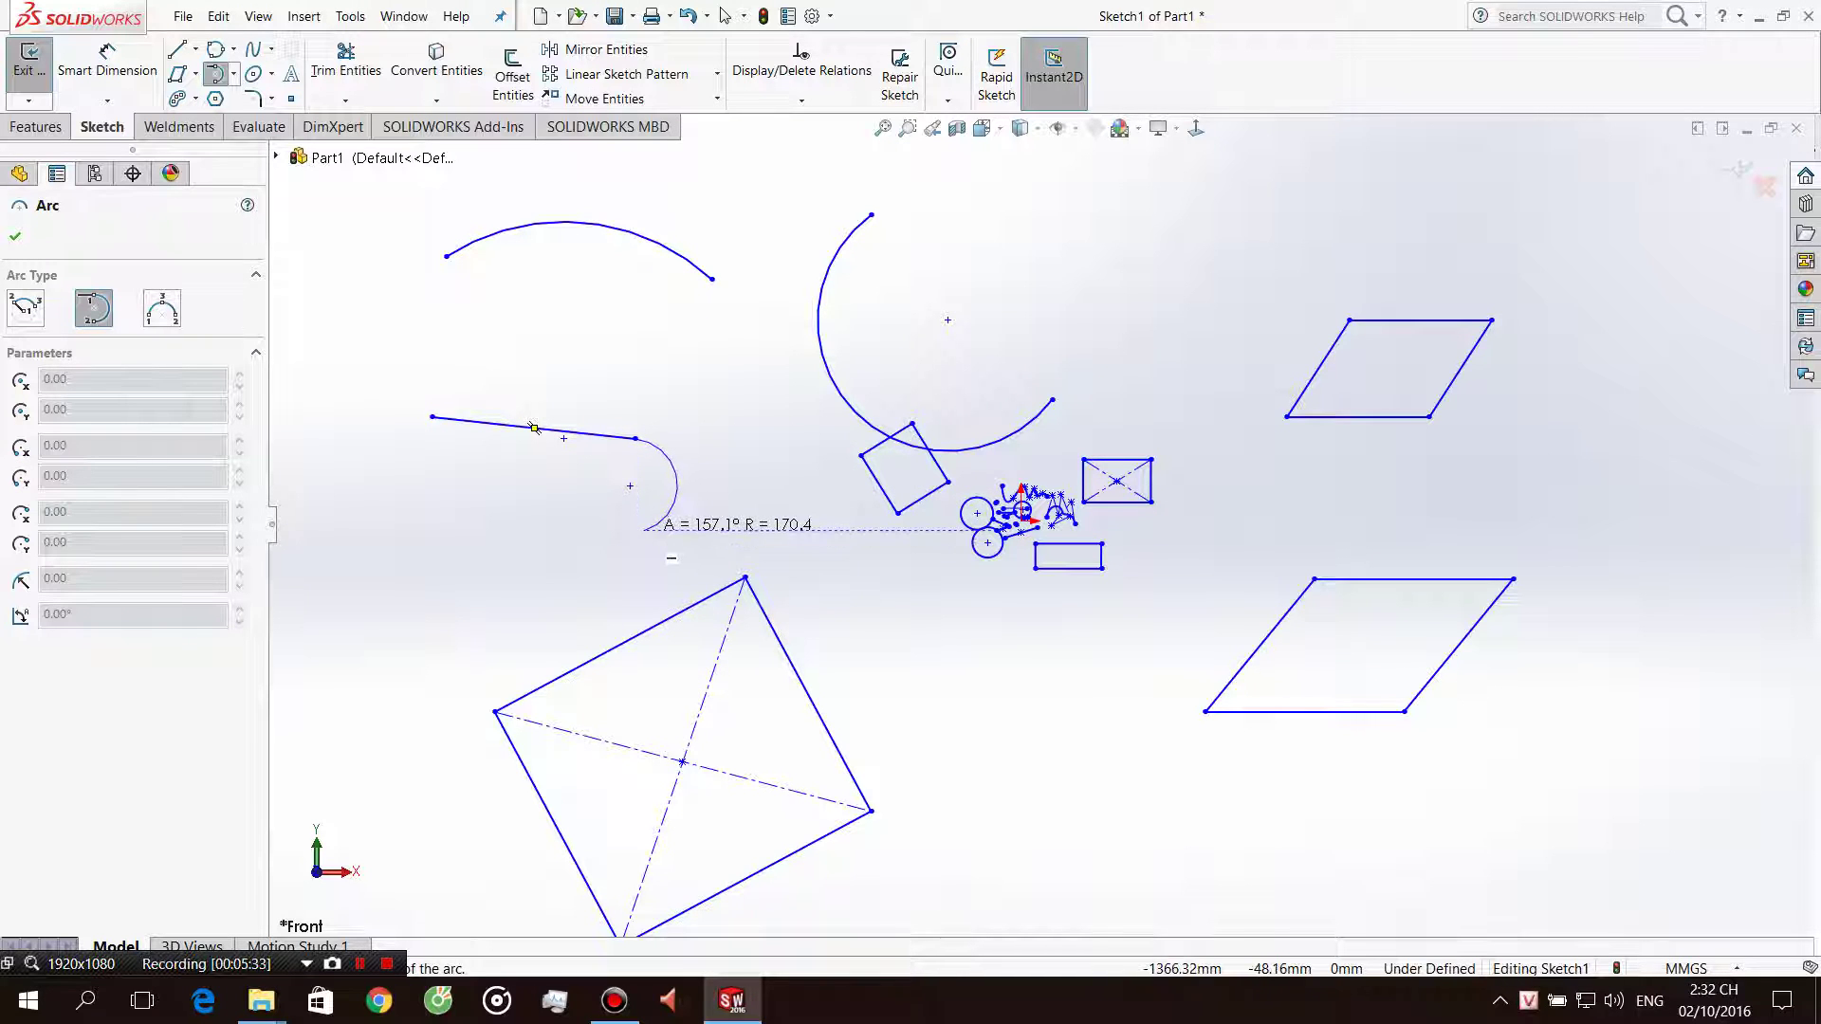
left_click(655, 542)
key("Escape")
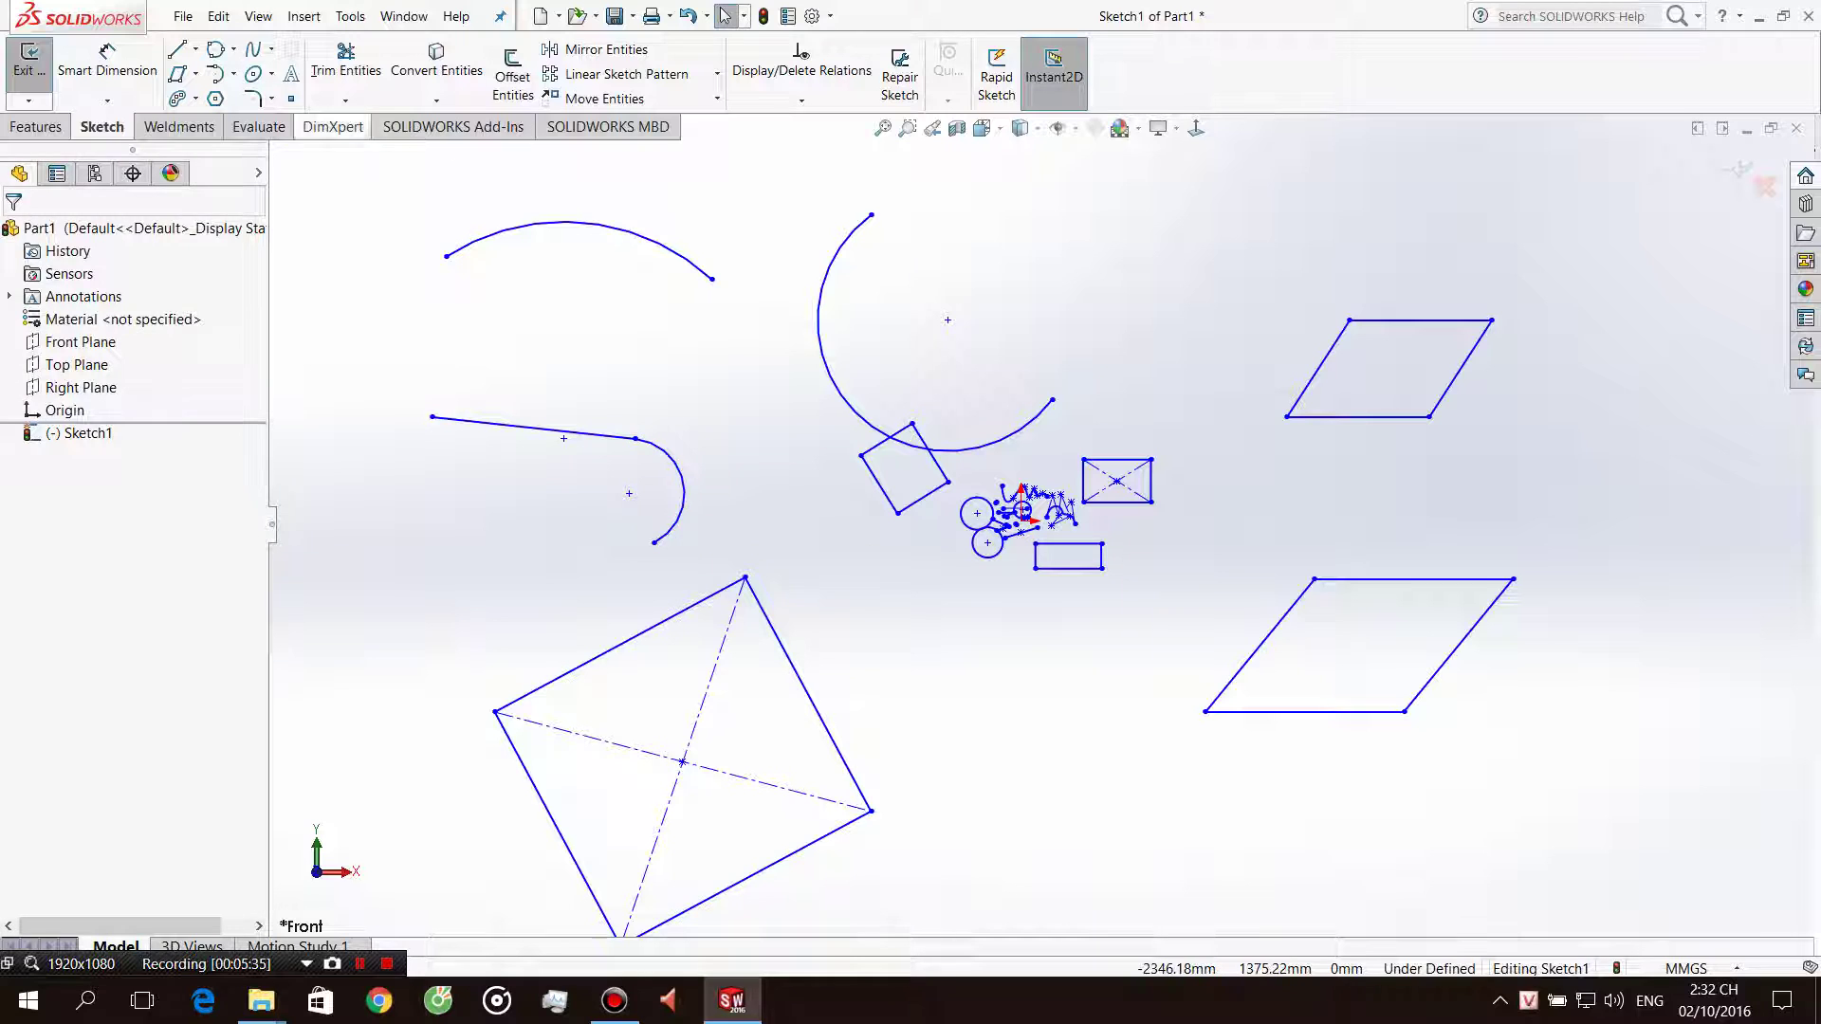
left_click(233, 74)
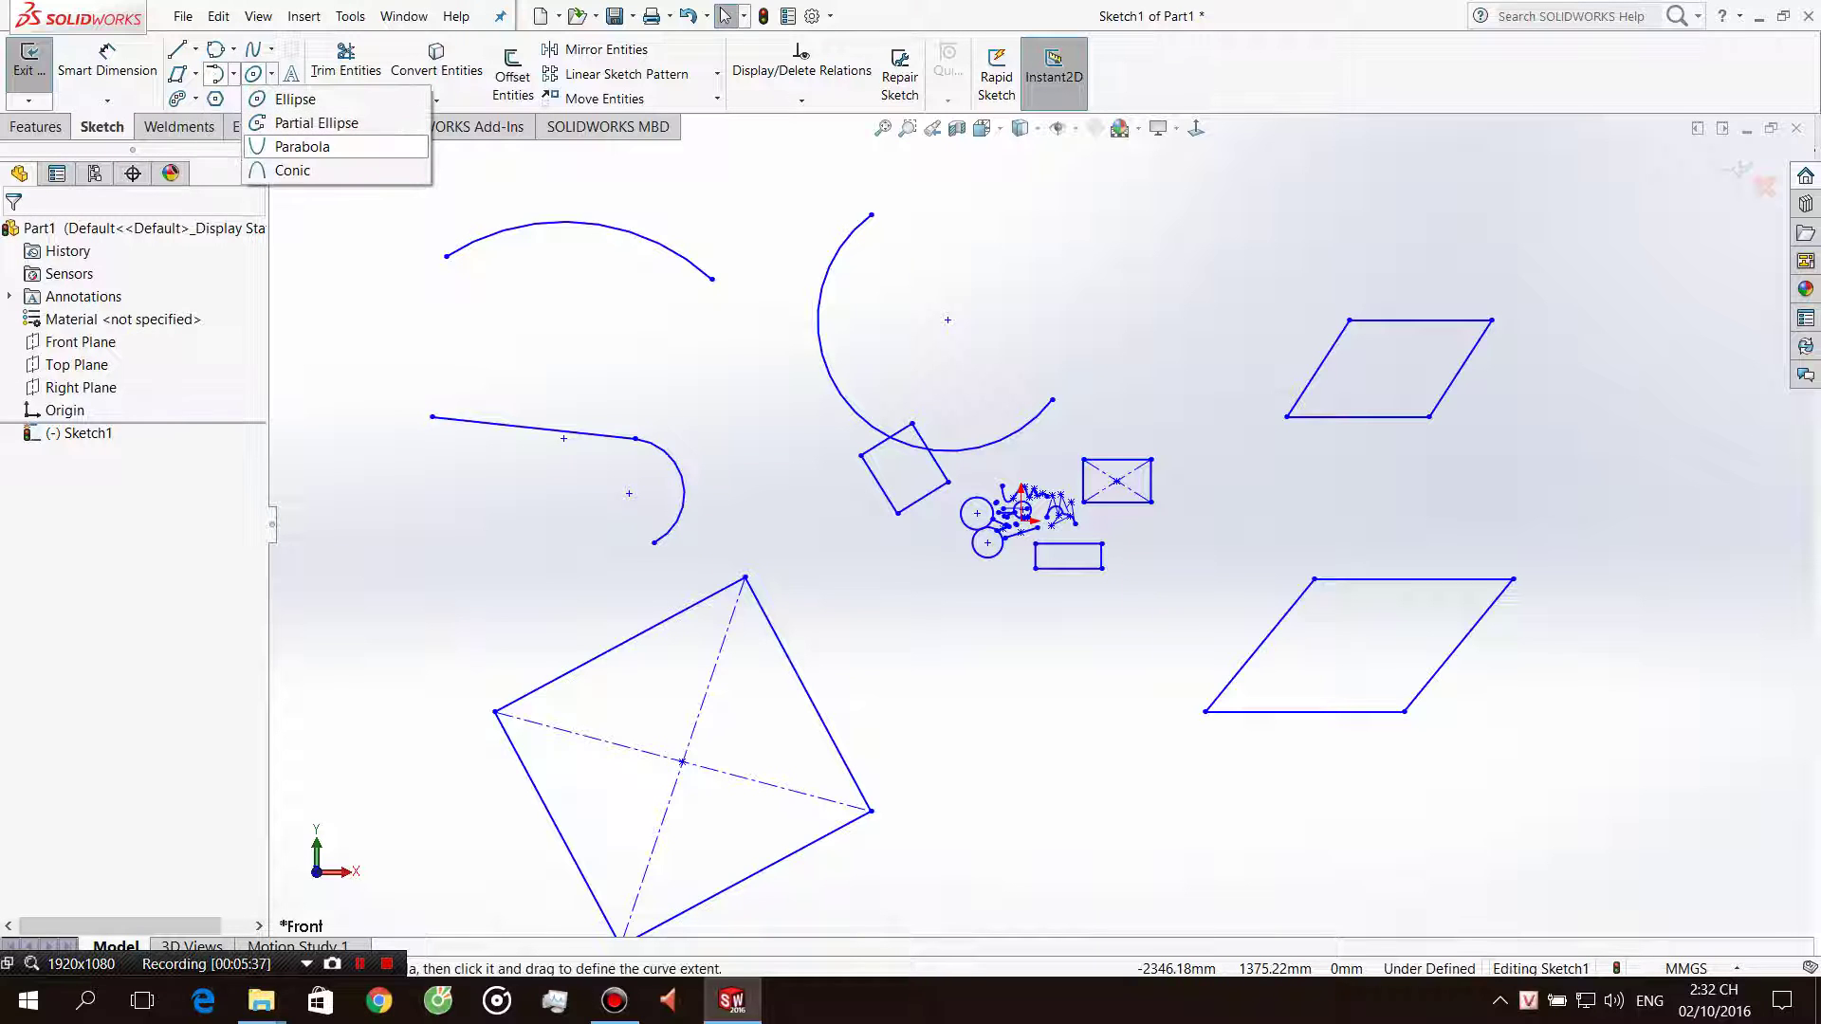
Draw a dome-shaped three-point arc near the bottom, about 192° with radius near 560.
left_click(270, 146)
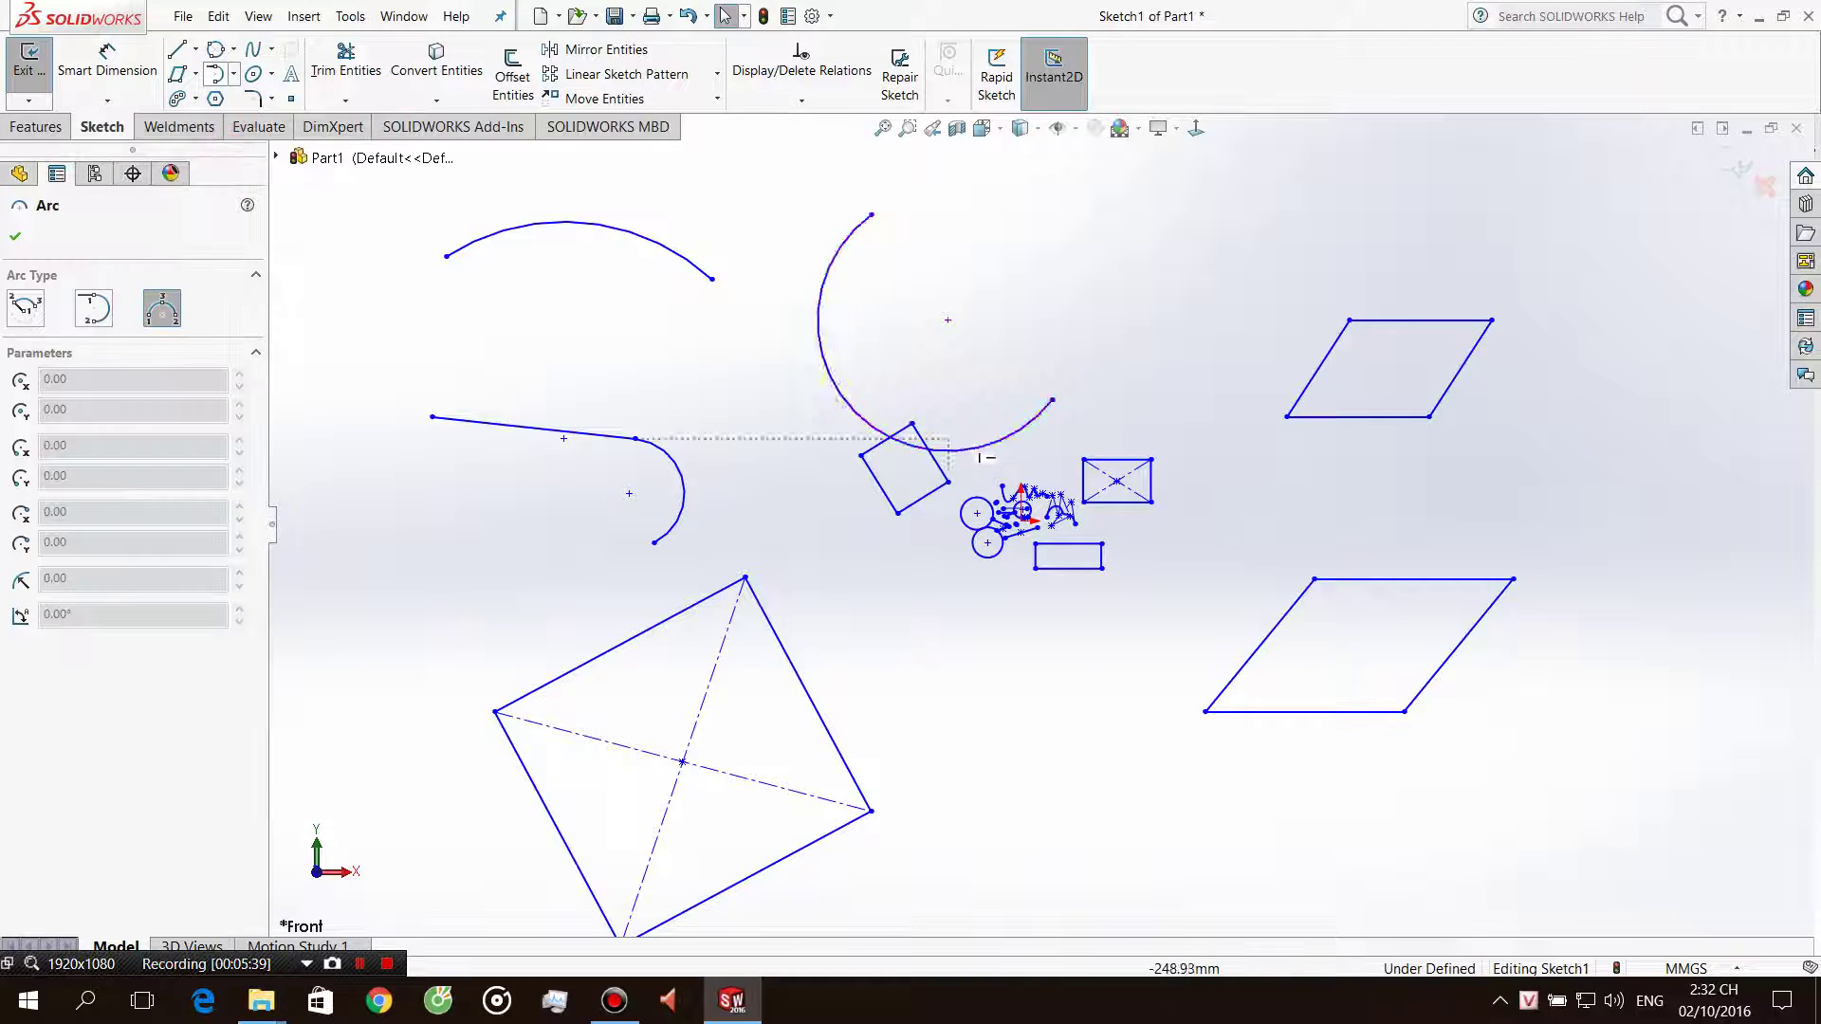
scroll(1042, 526, "up", 2)
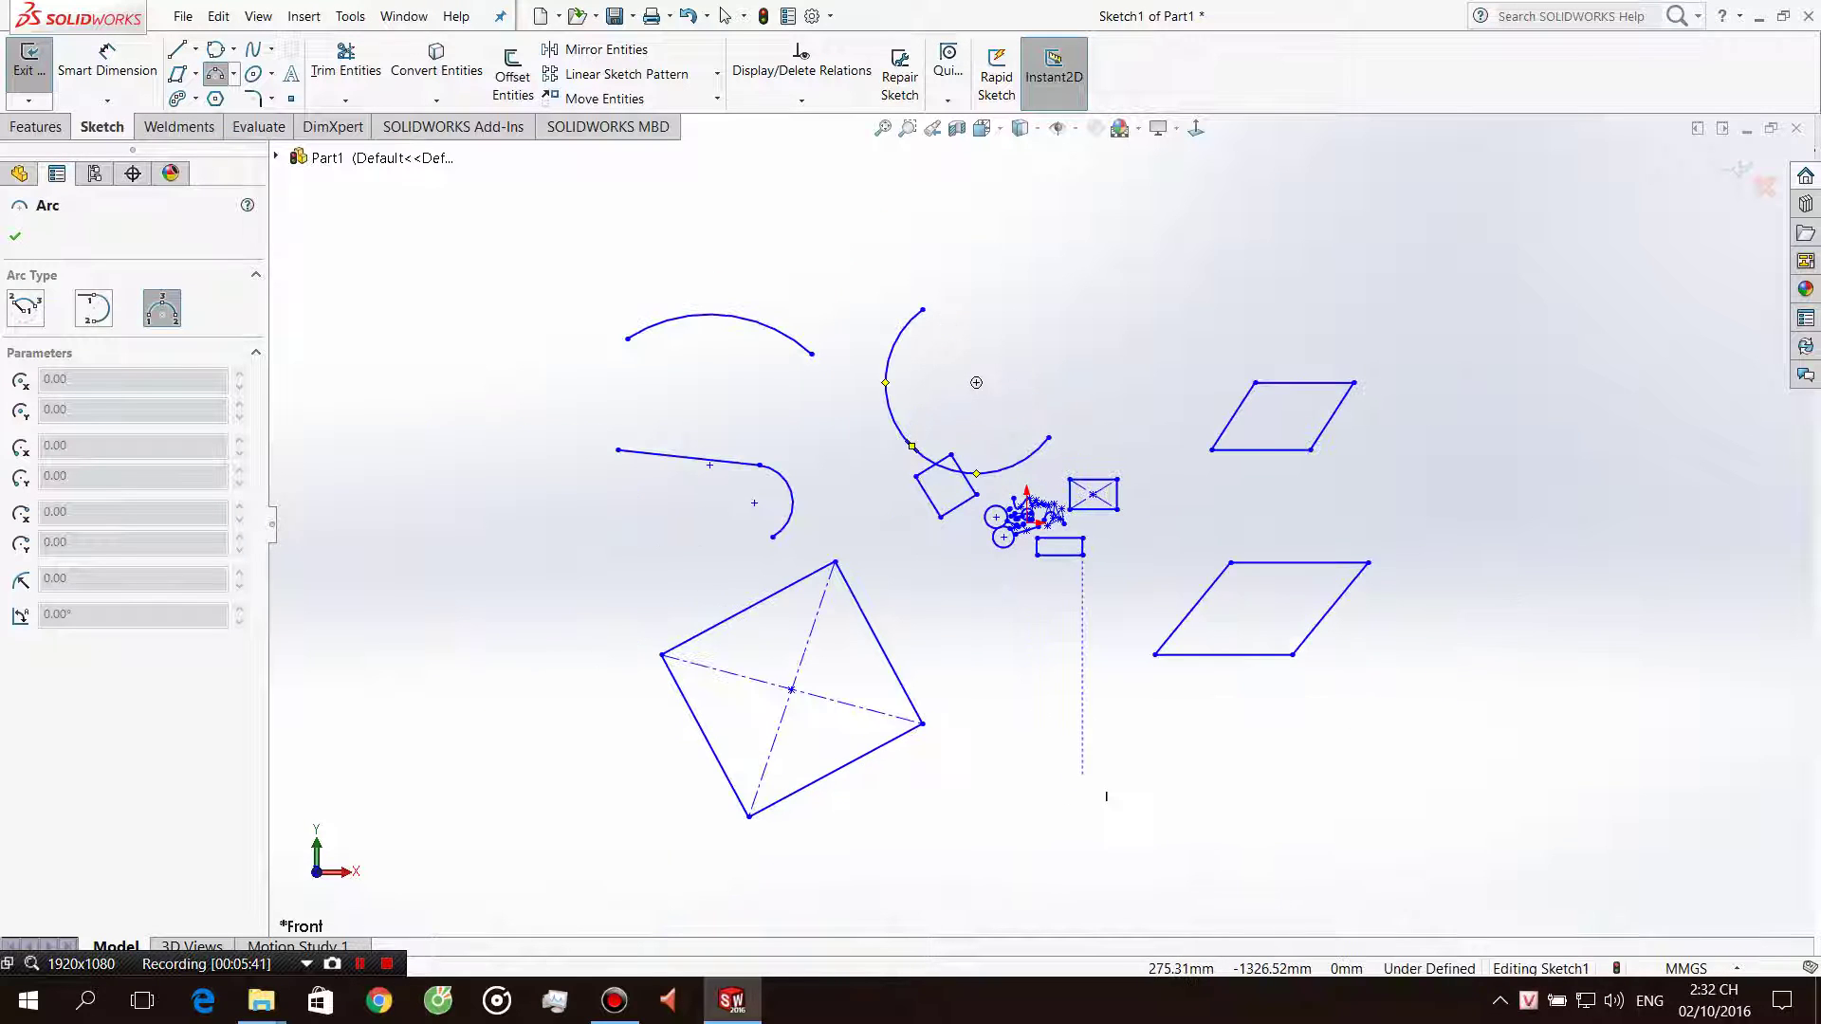
left_click(1026, 773)
left_click(1240, 787)
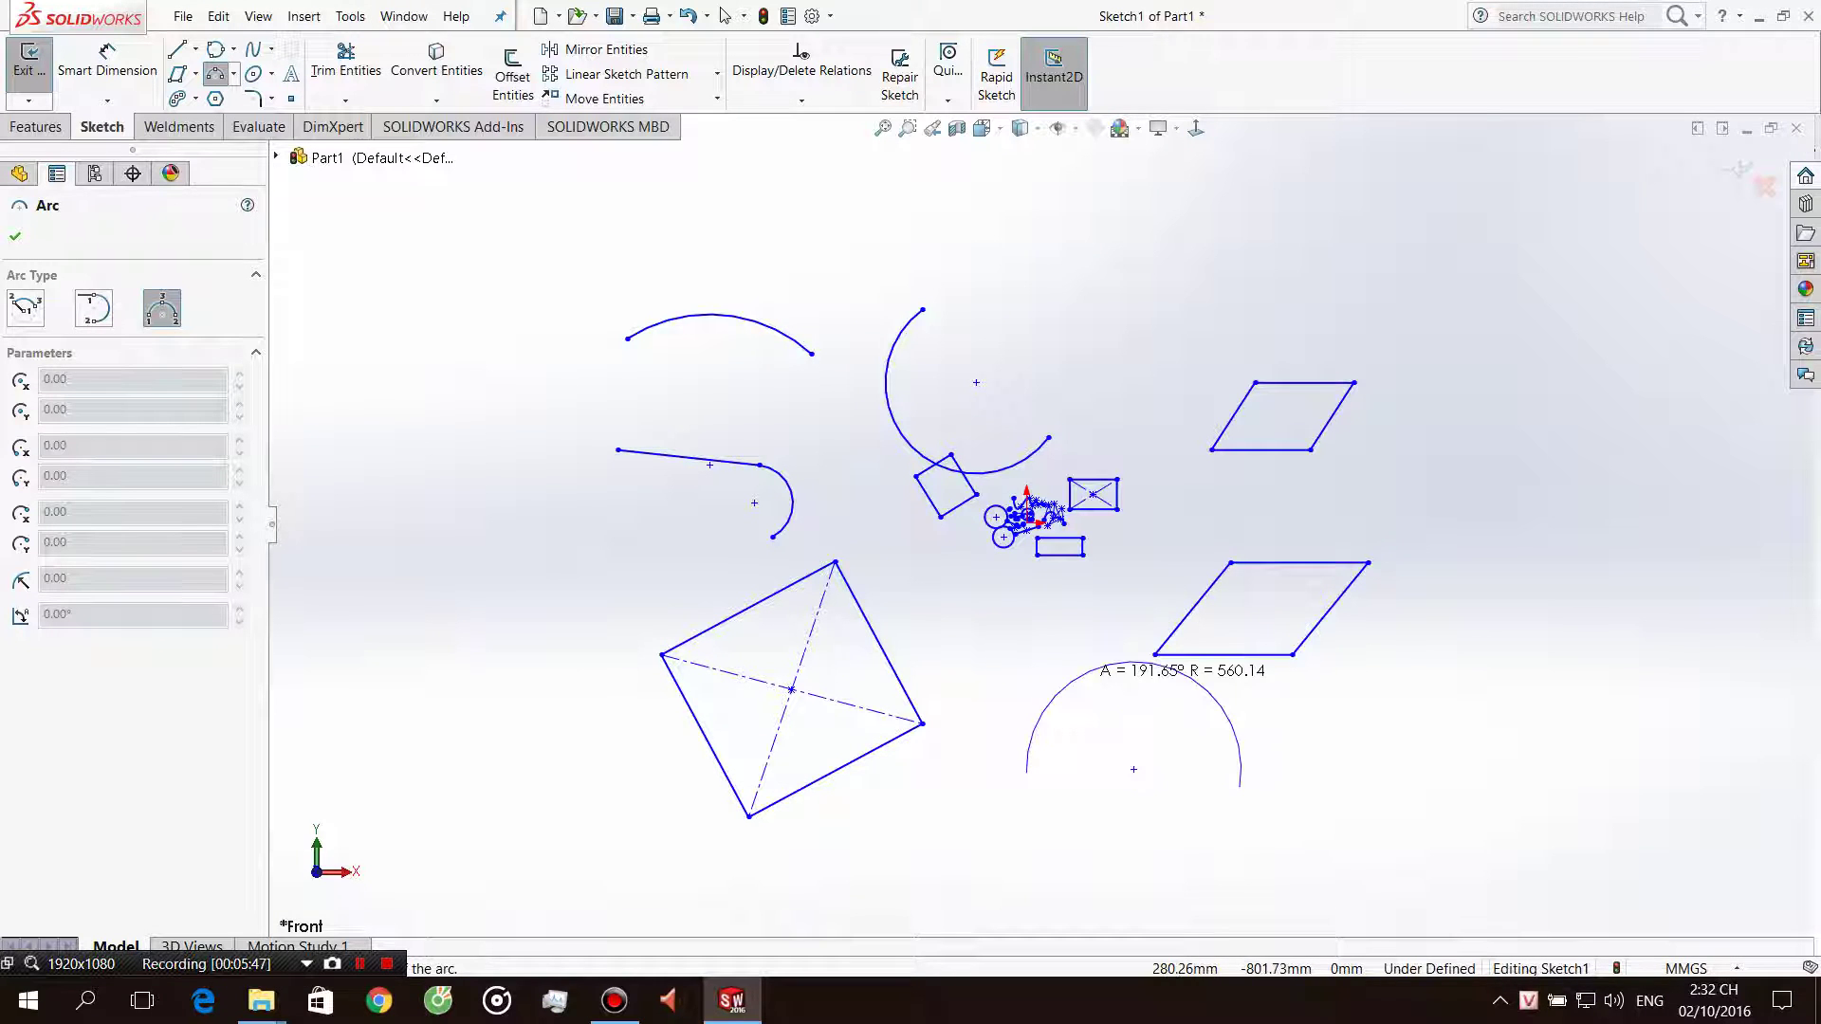
left_click(1091, 710)
key("Escape")
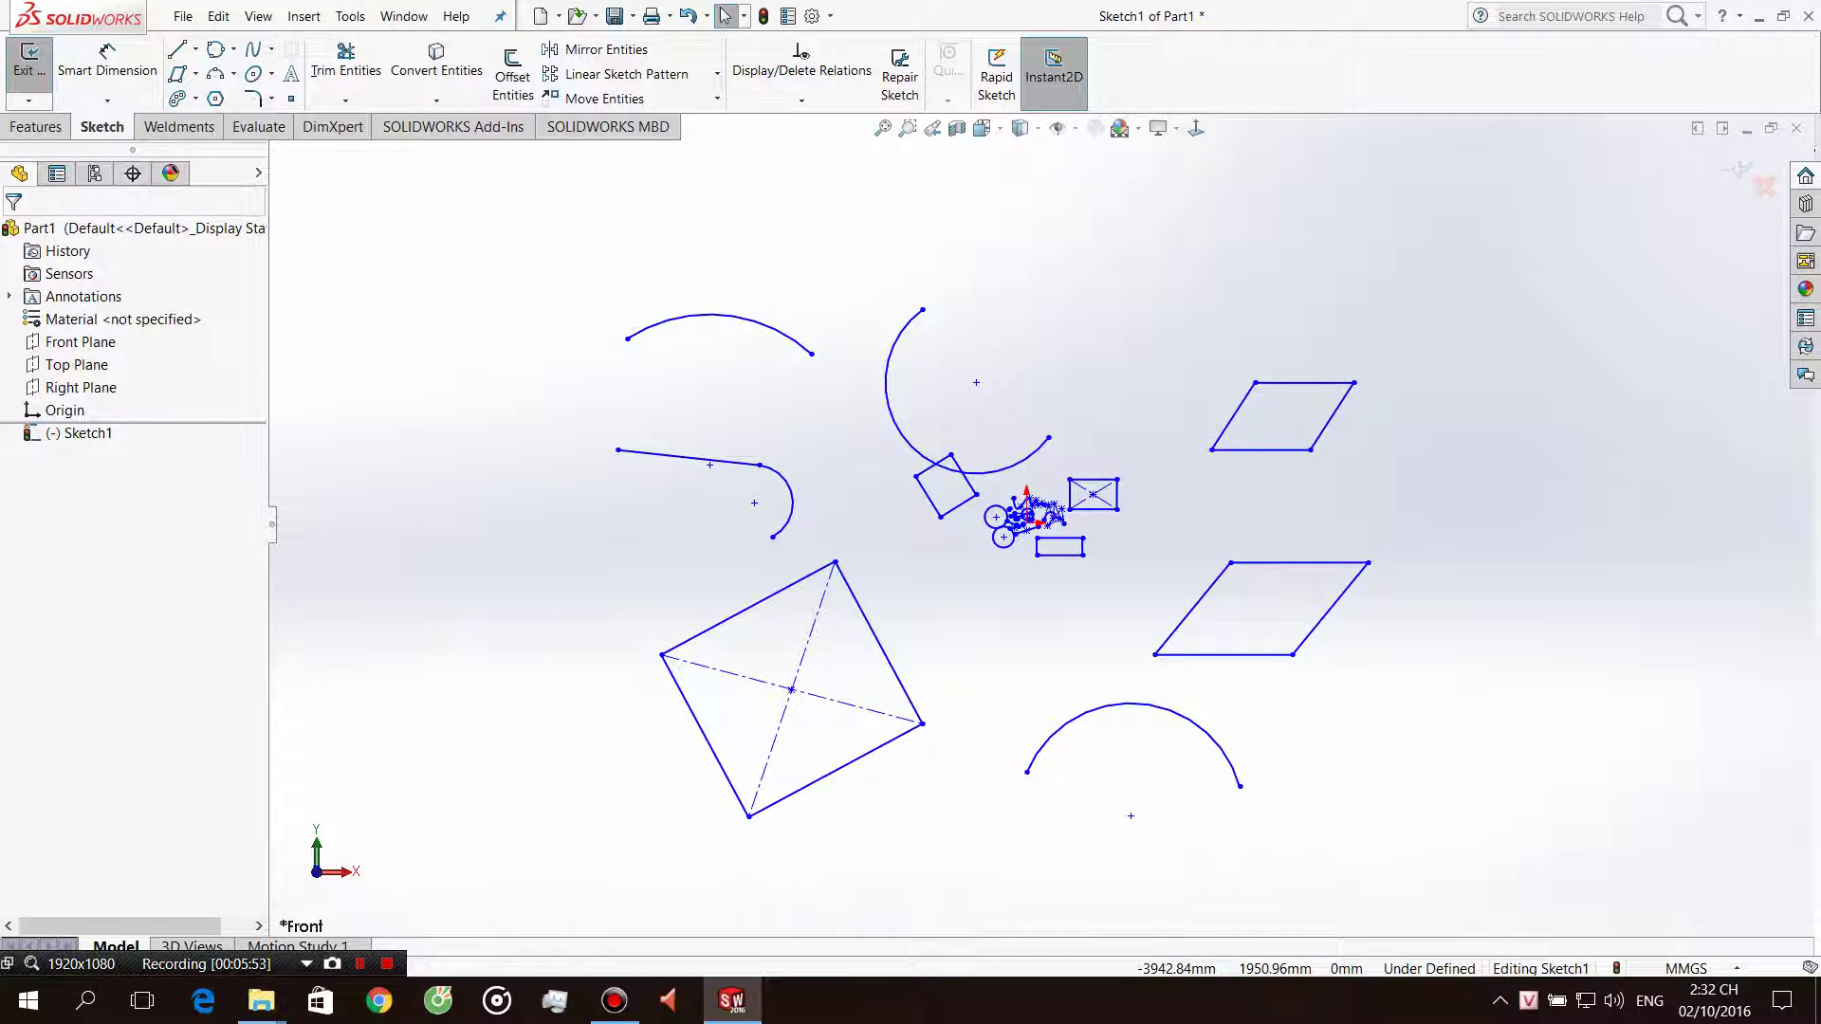
left_click(271, 73)
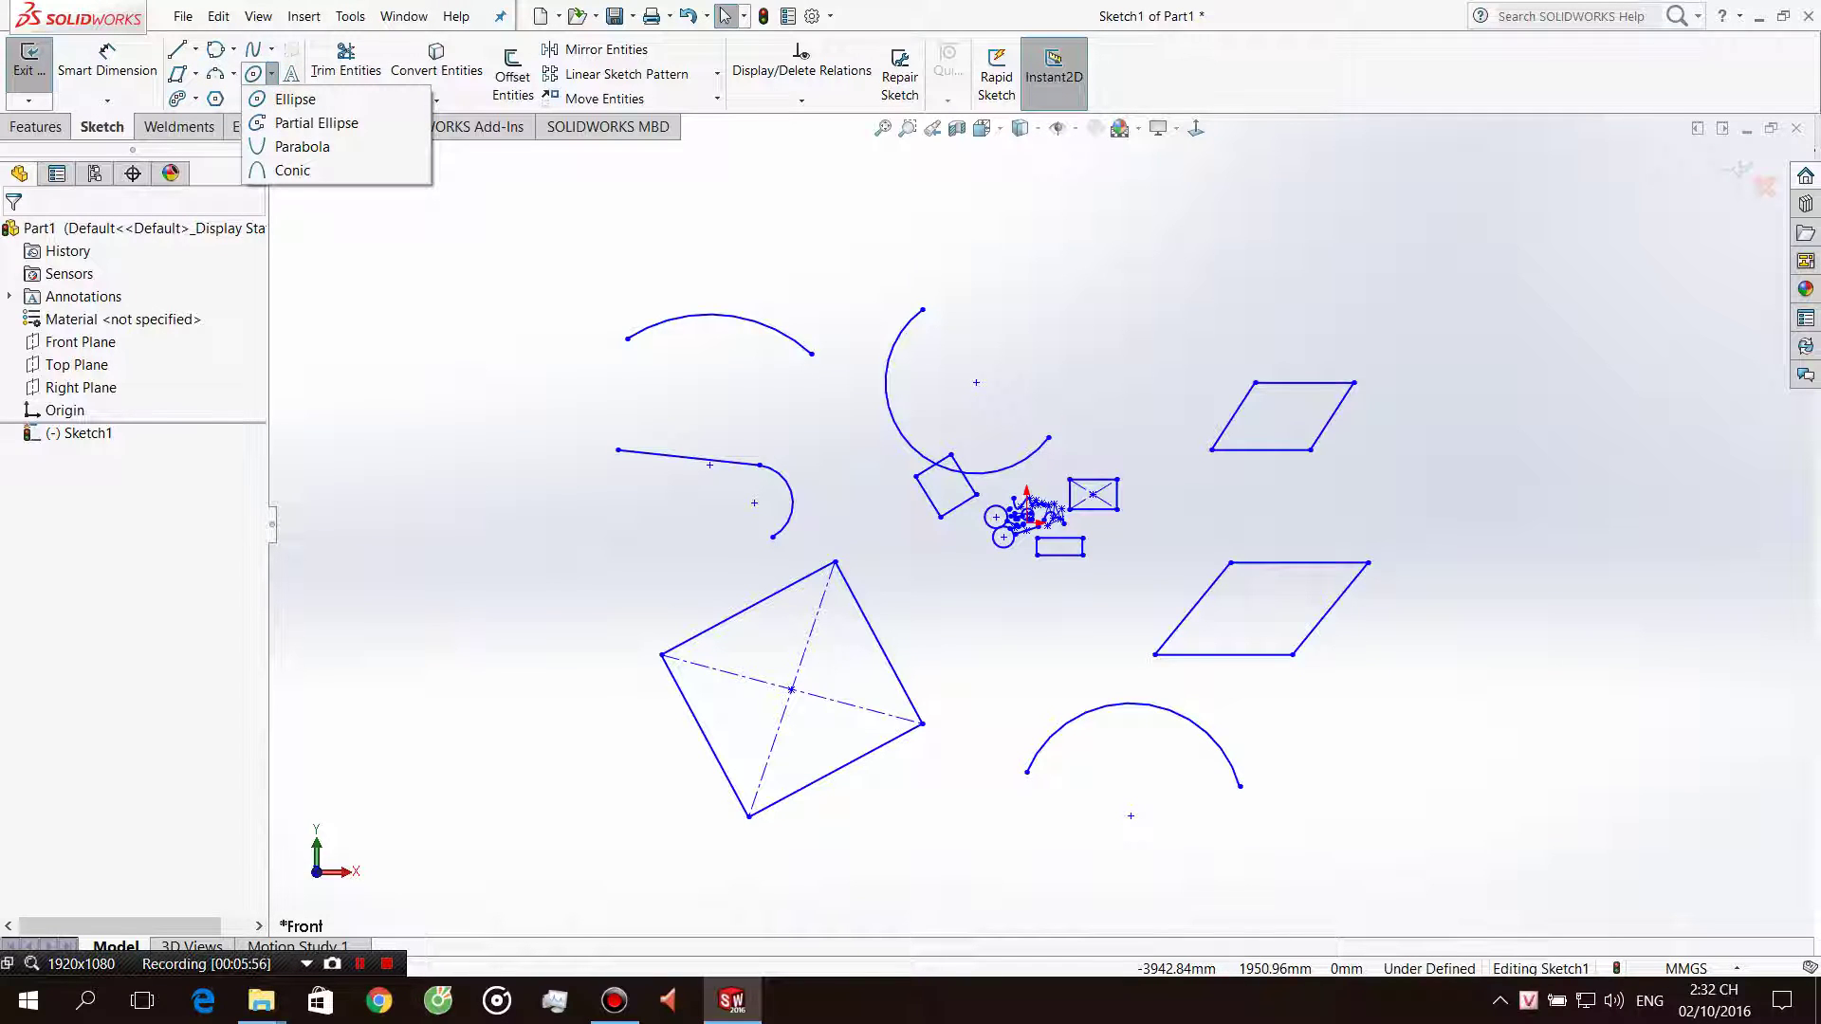
Draw two full ellipses: one right of the upper parallelogram, one at upper left.
left_click(295, 99)
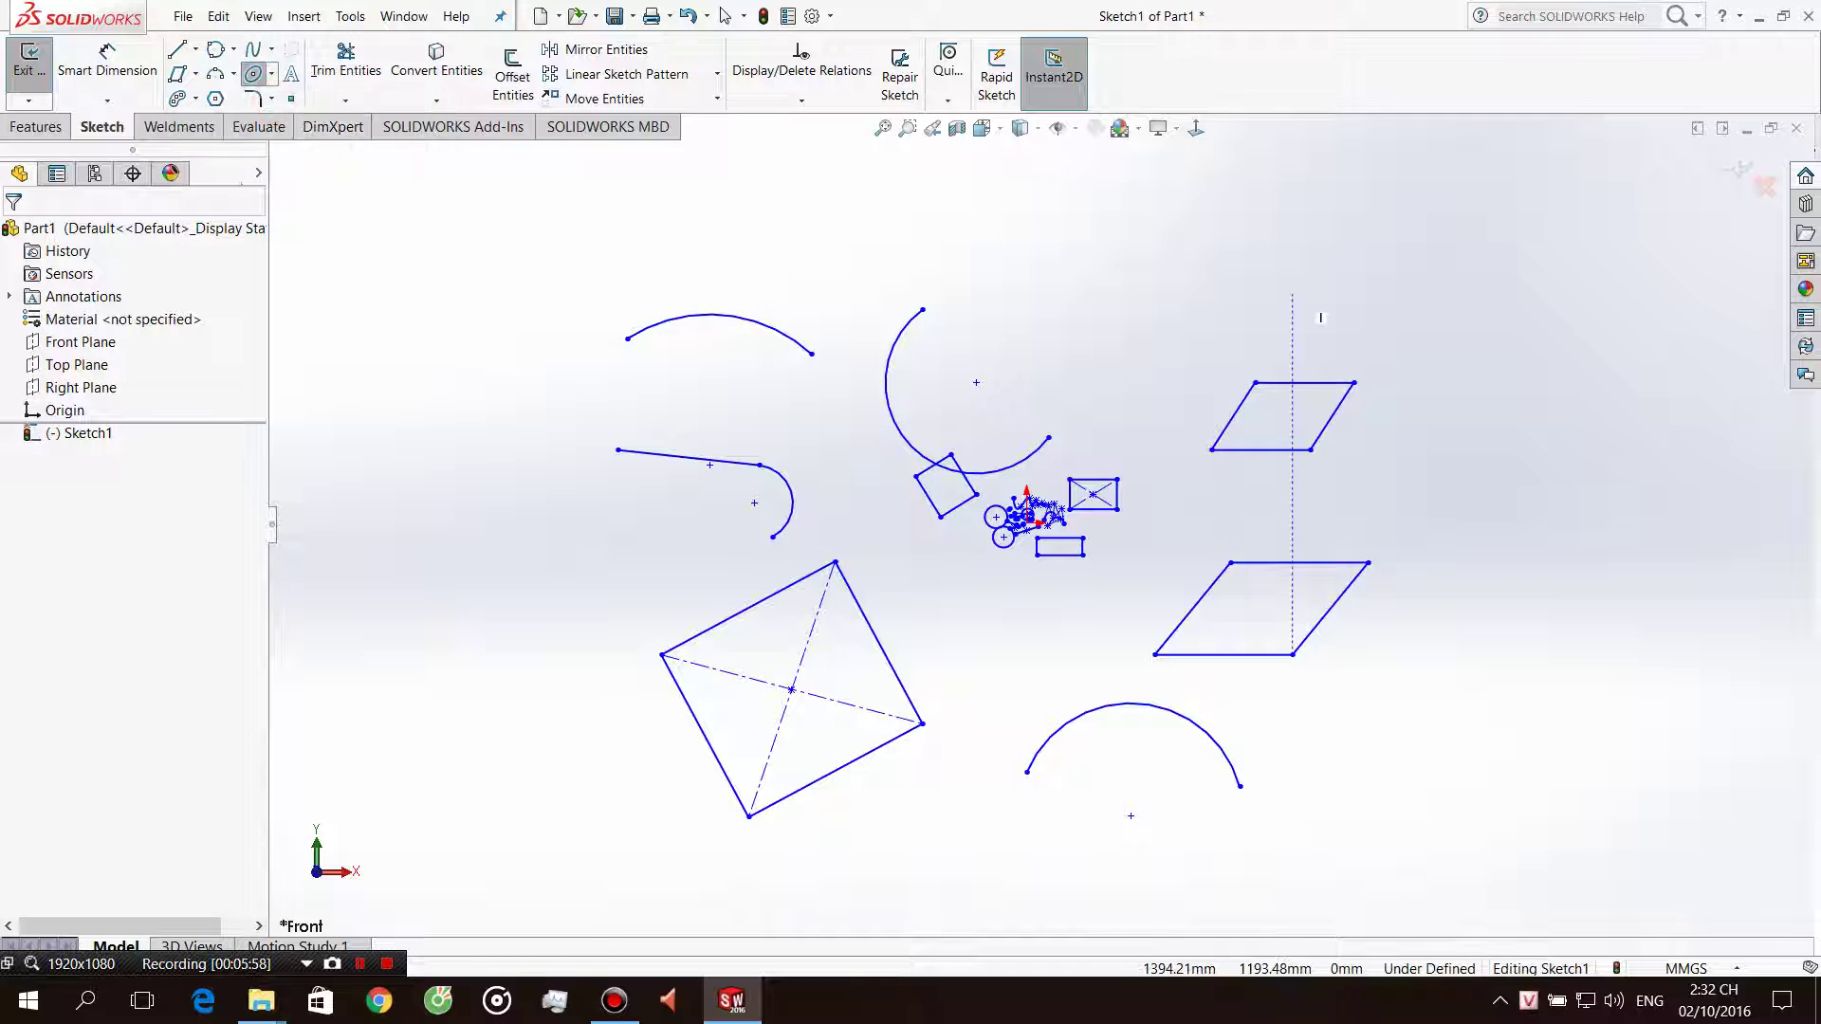
left_click(1499, 465)
left_click(1667, 465)
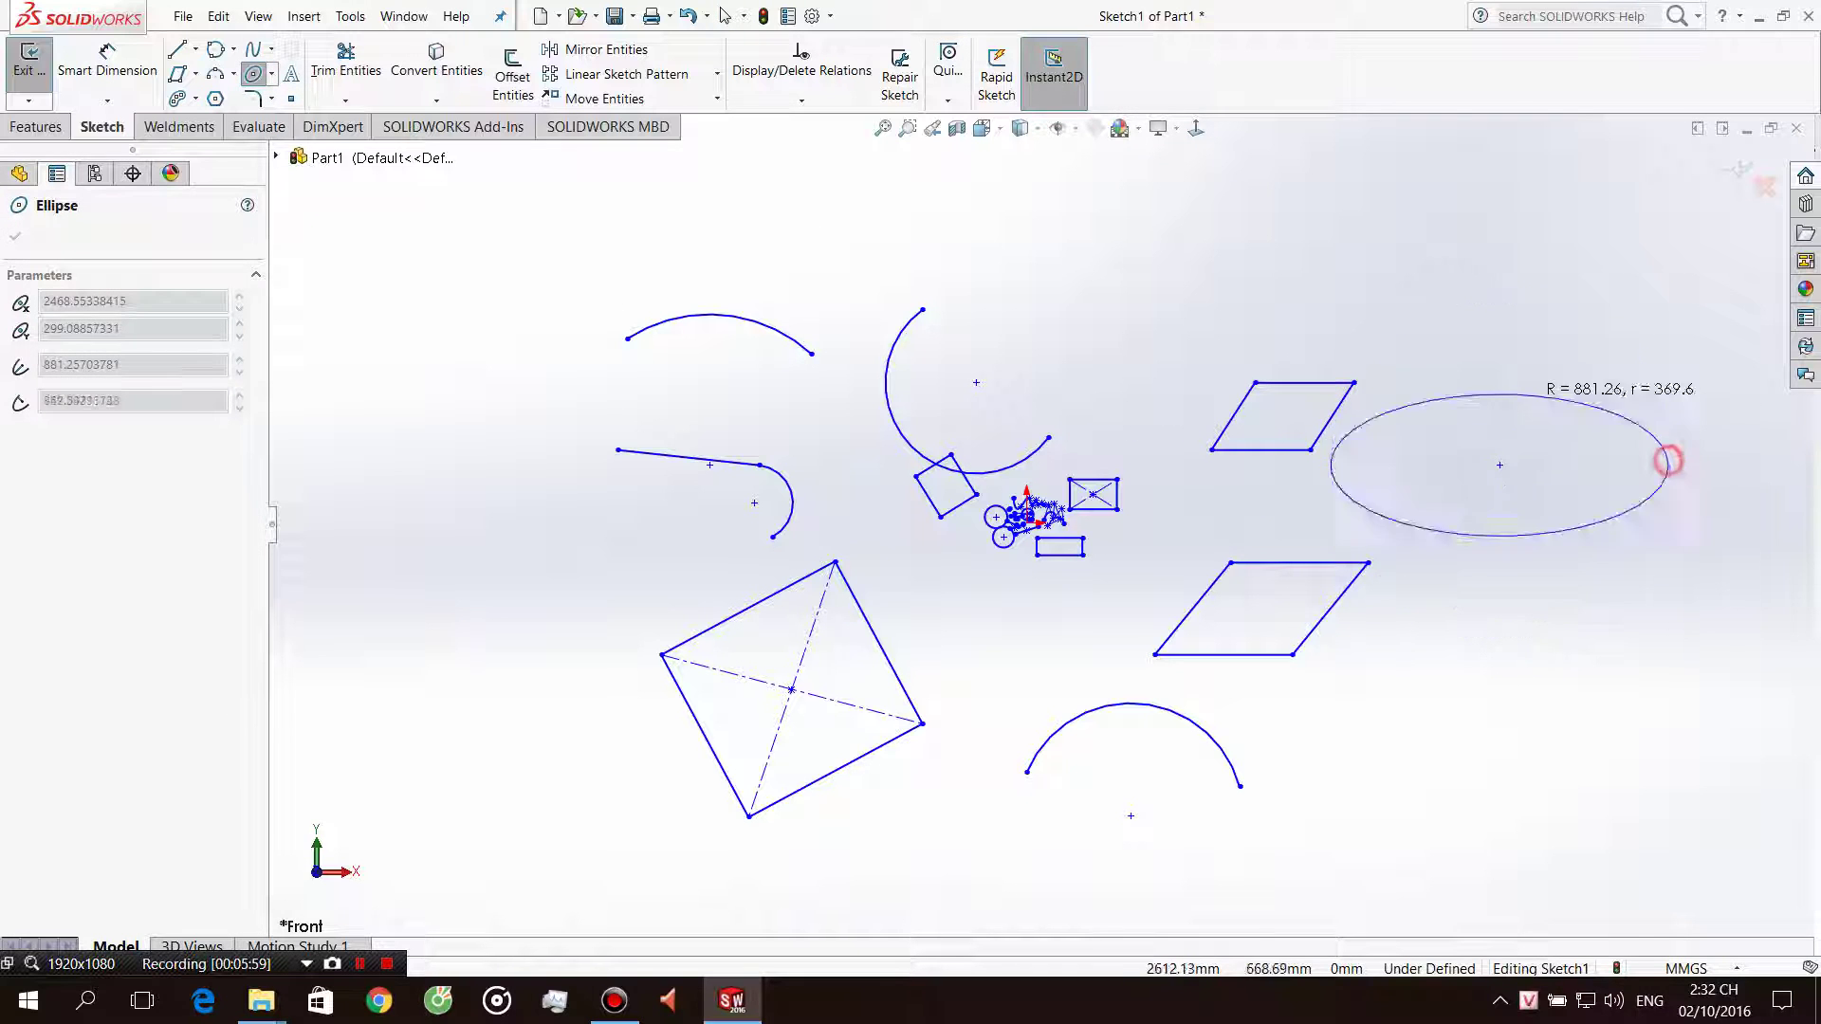
left_click(1528, 395)
key("Escape")
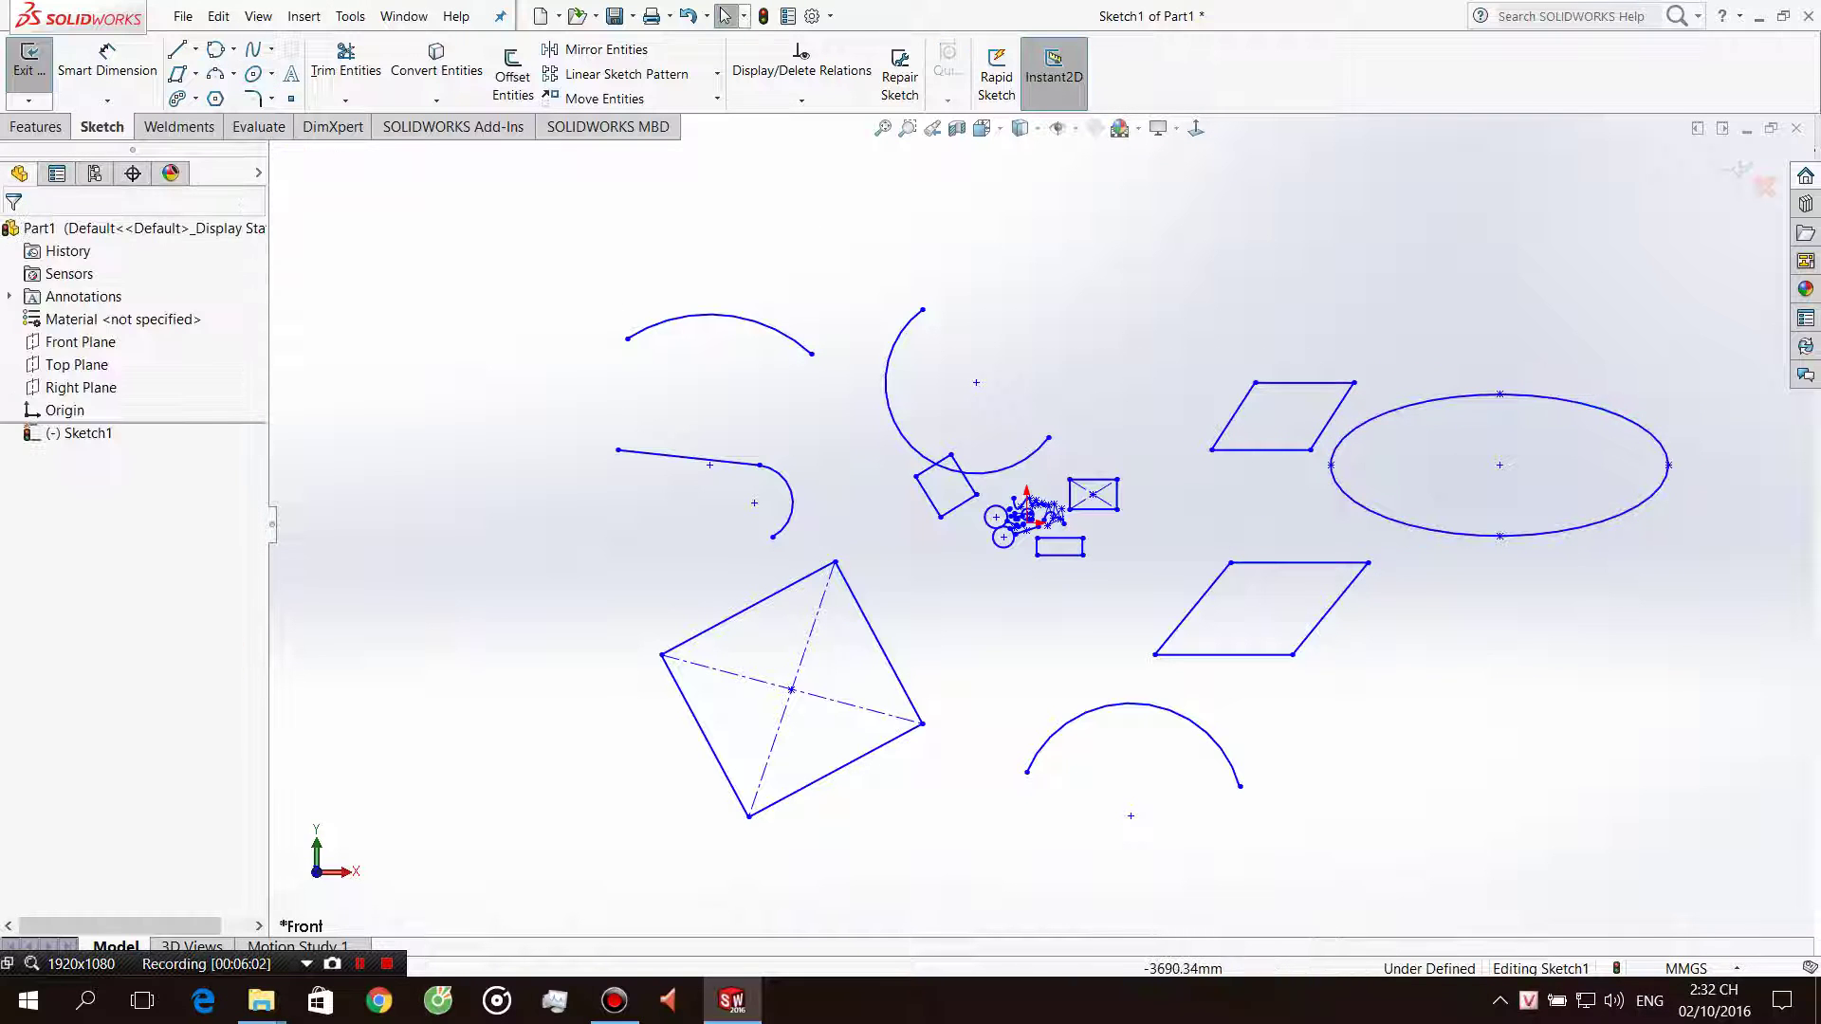
left_click(271, 73)
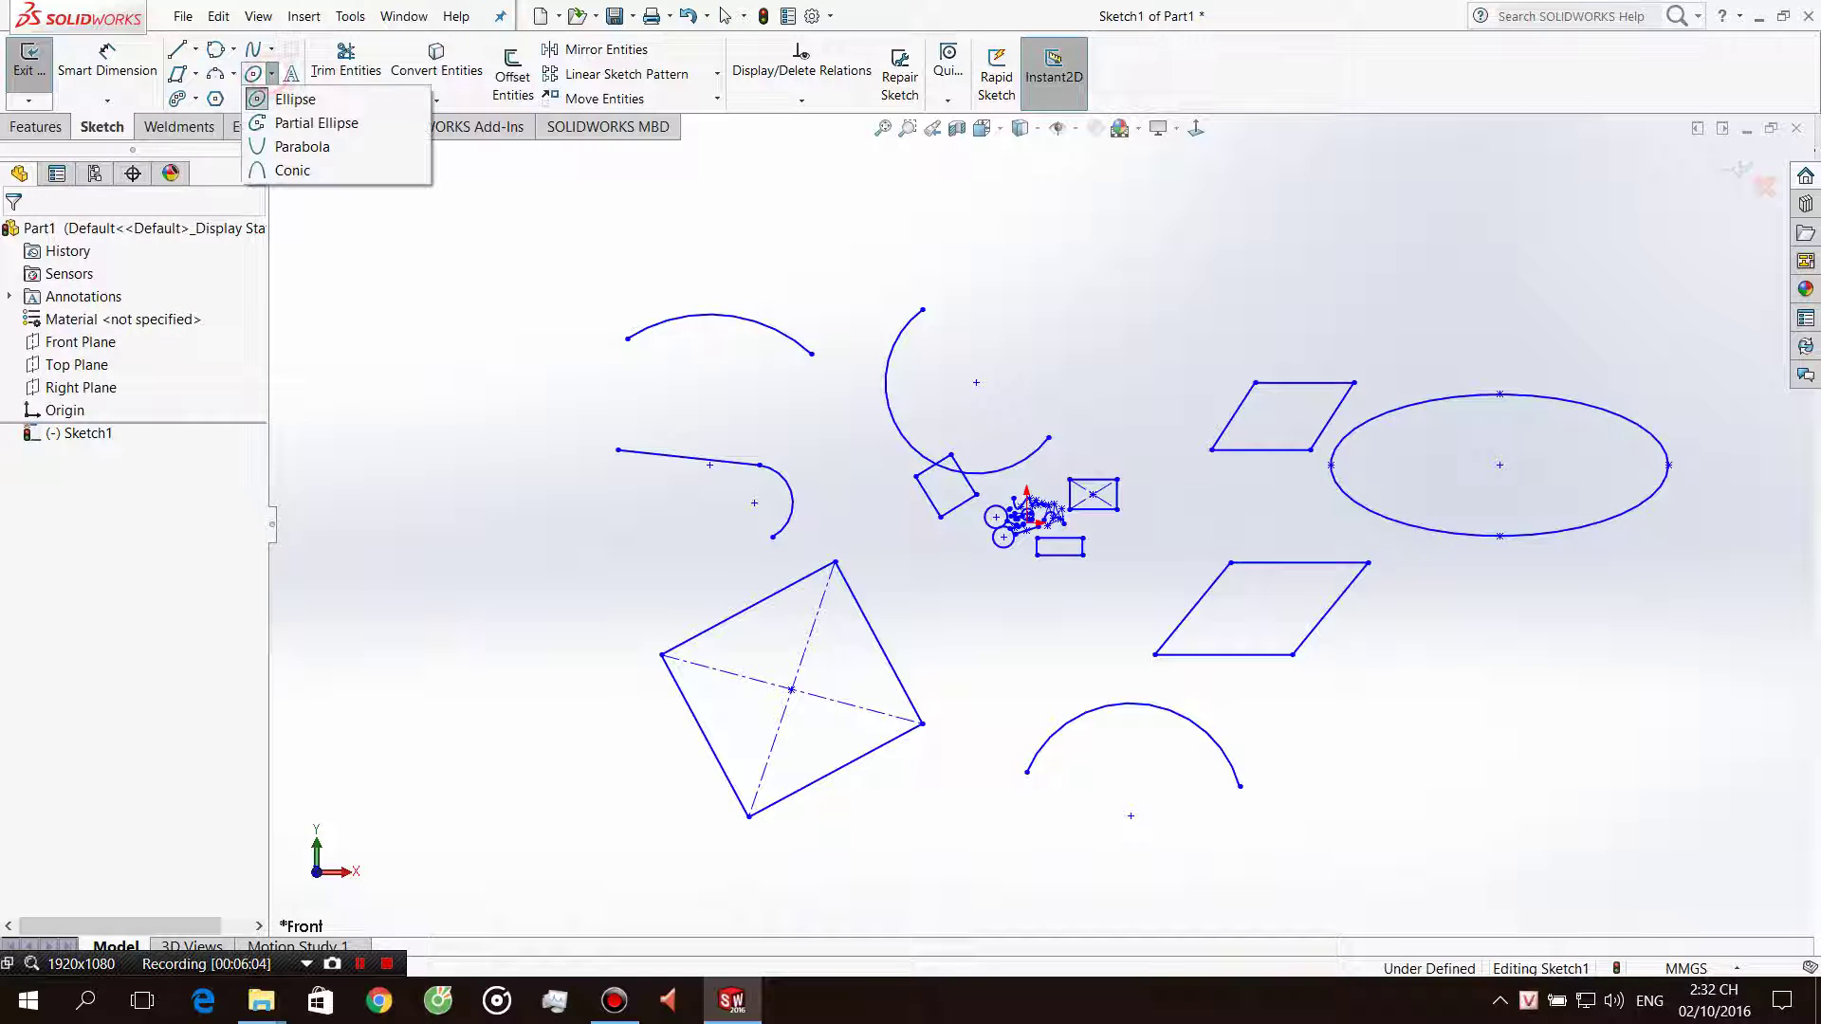
left_click(299, 94)
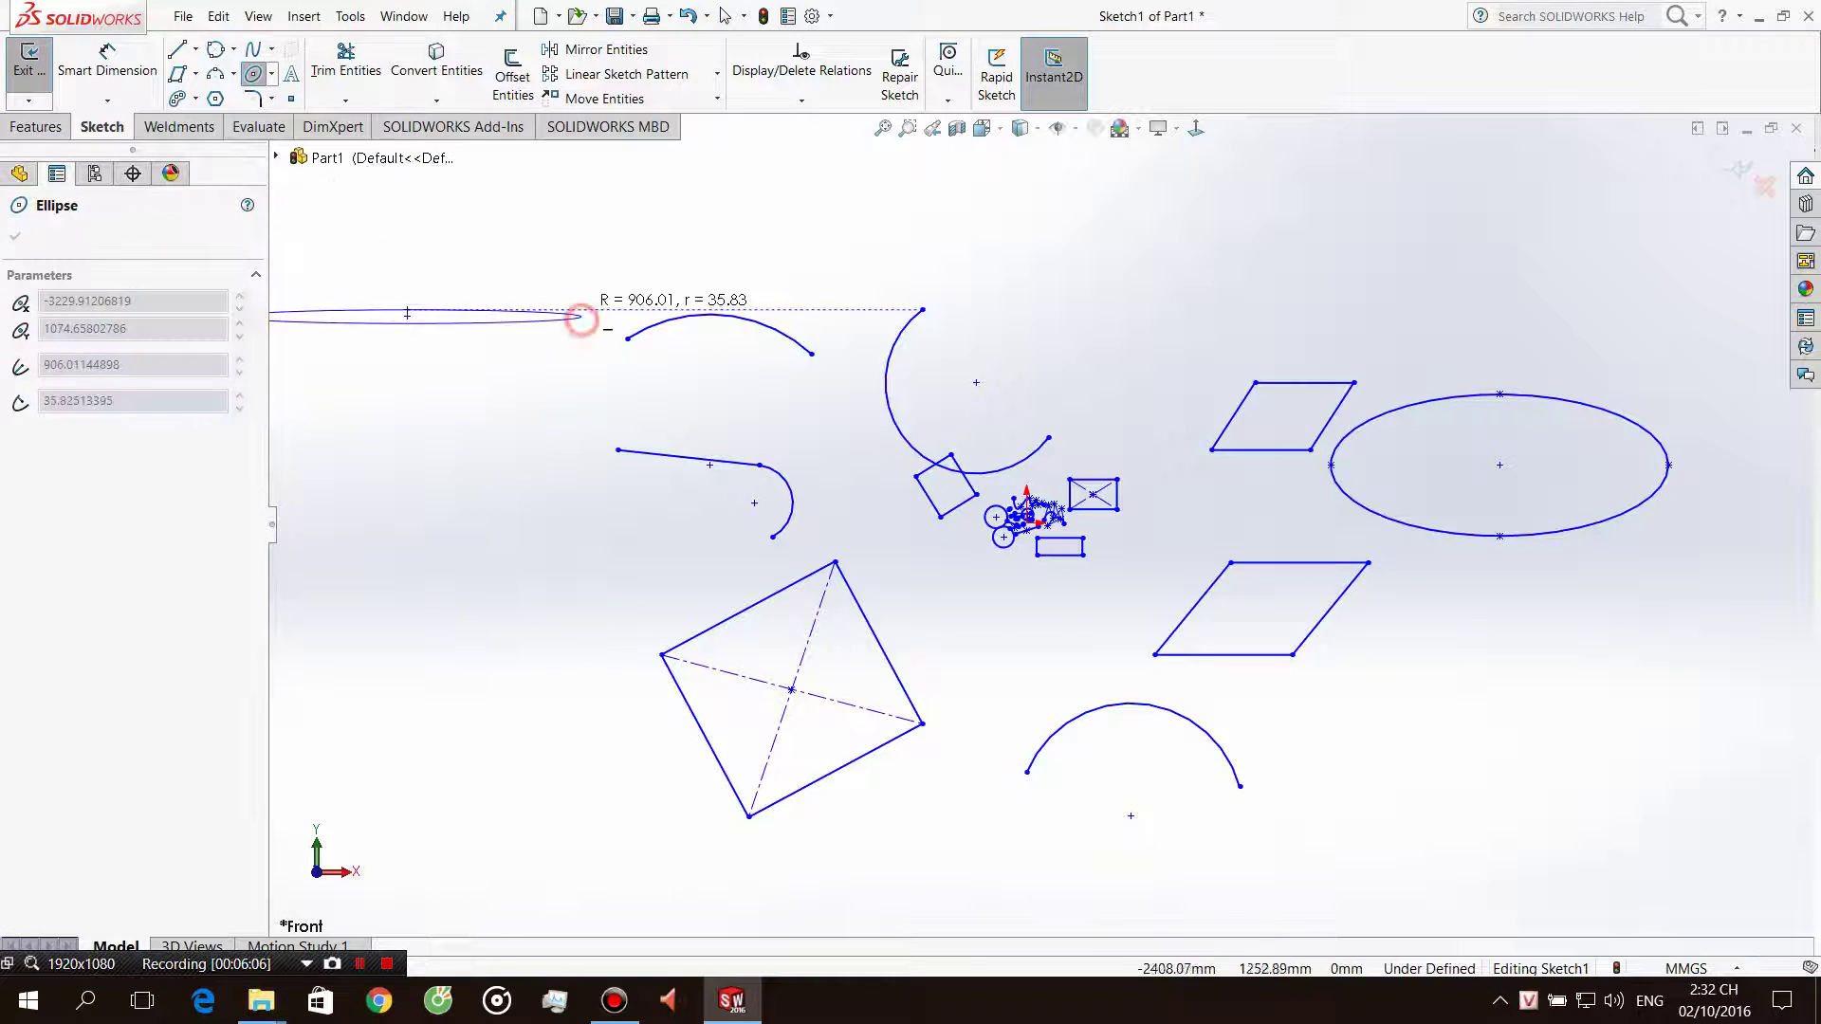
left_click(580, 316)
left_click(434, 240)
key("Escape")
scroll(1038, 525, "up", 2)
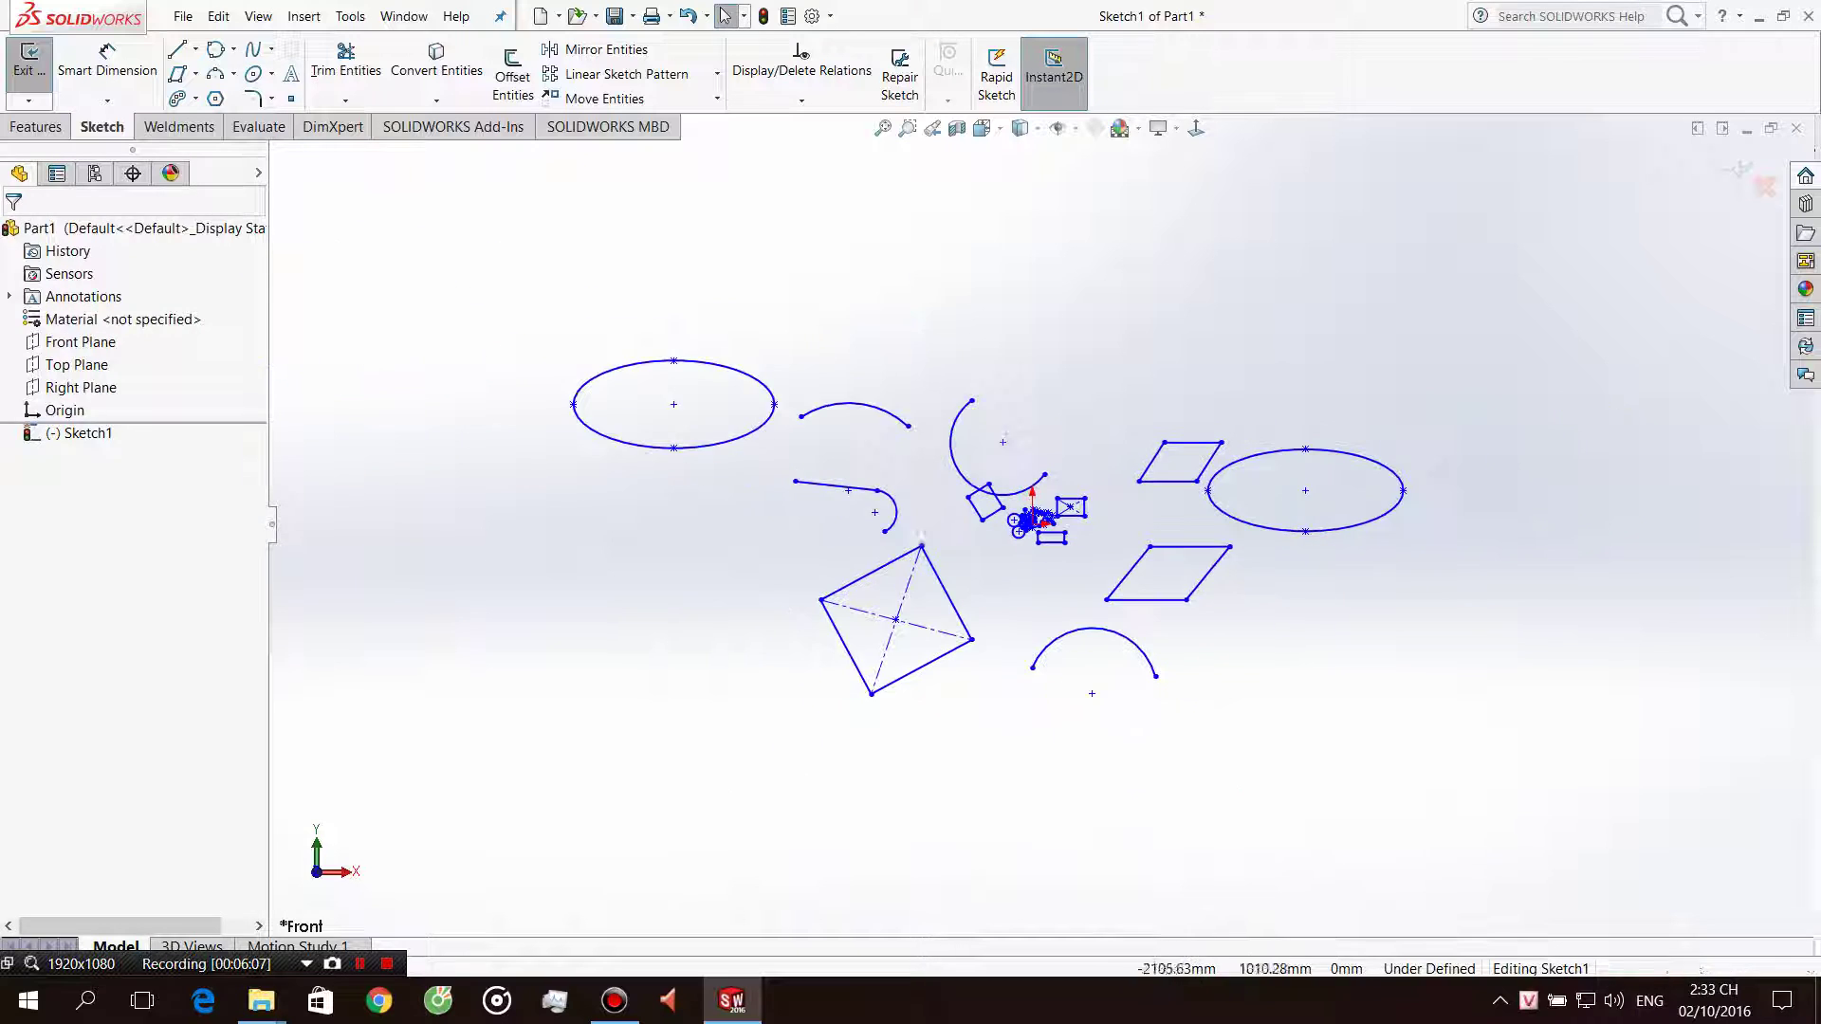
Delete the left entities, the right ellipse and the parallelograms.
left_click_drag(564, 289, 1095, 559)
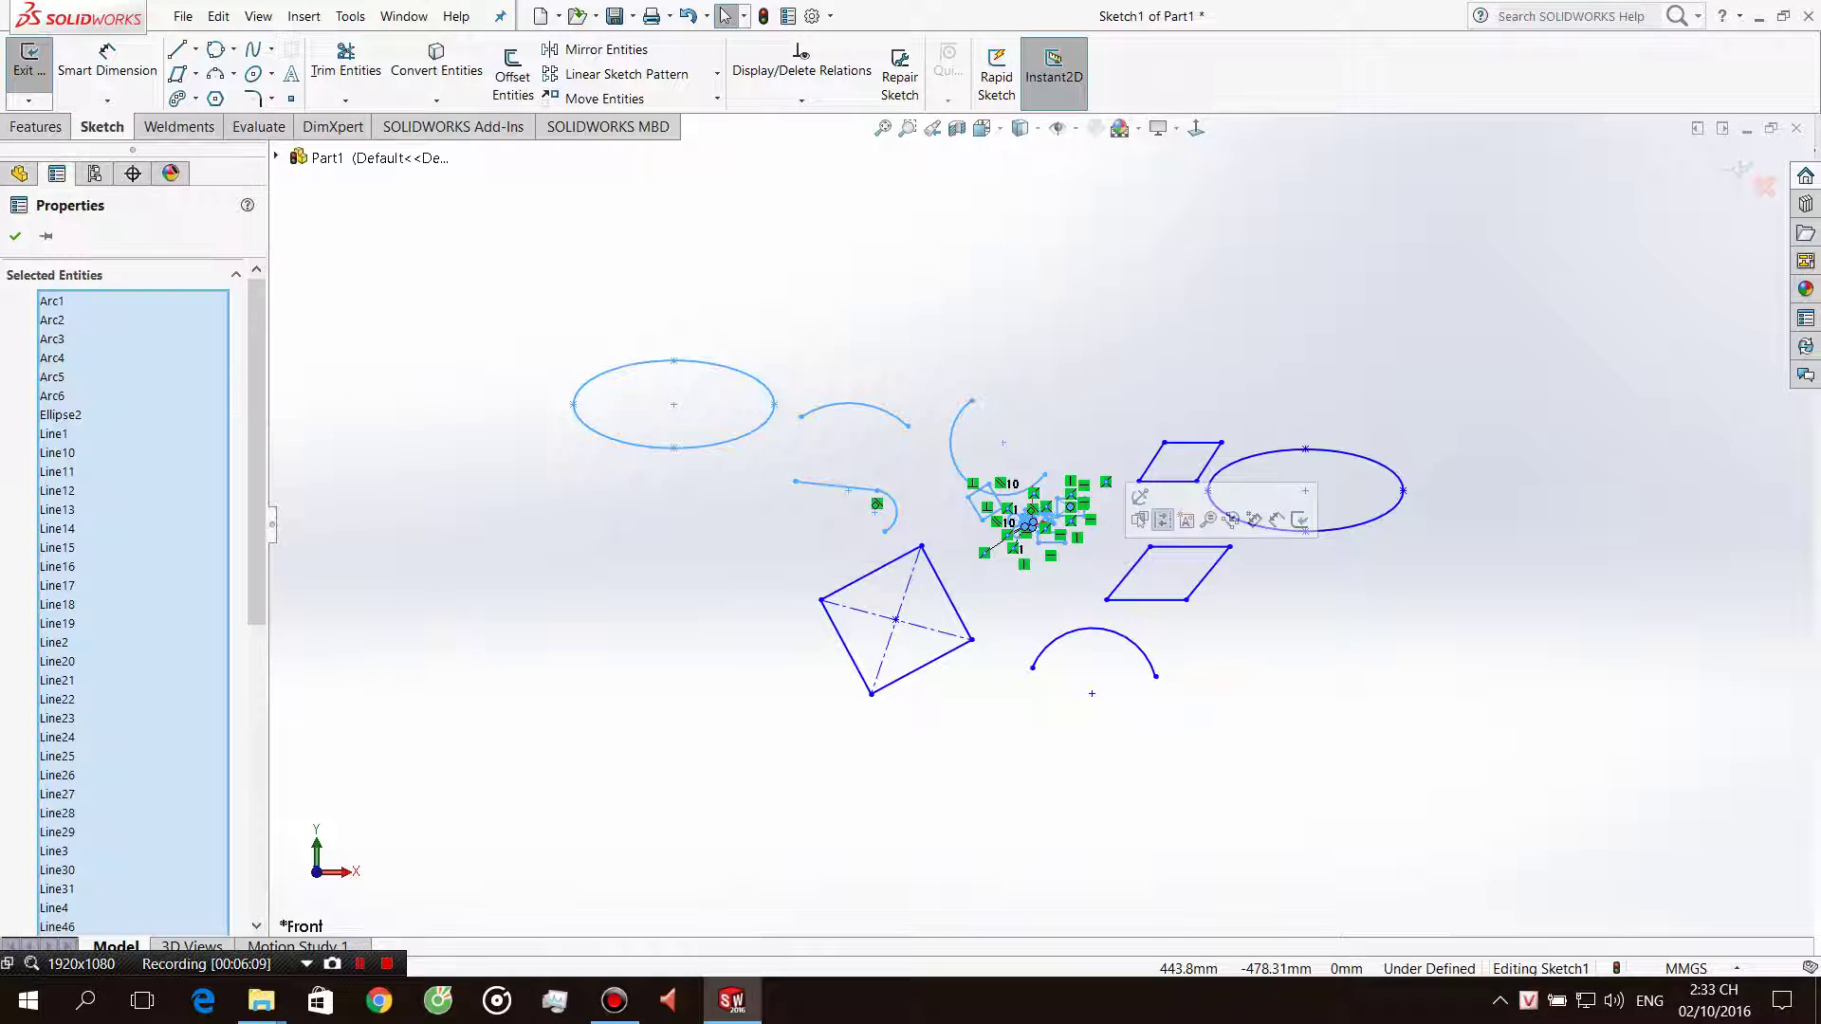
key("Delete")
left_click_drag(1051, 323, 1414, 624)
key("Delete")
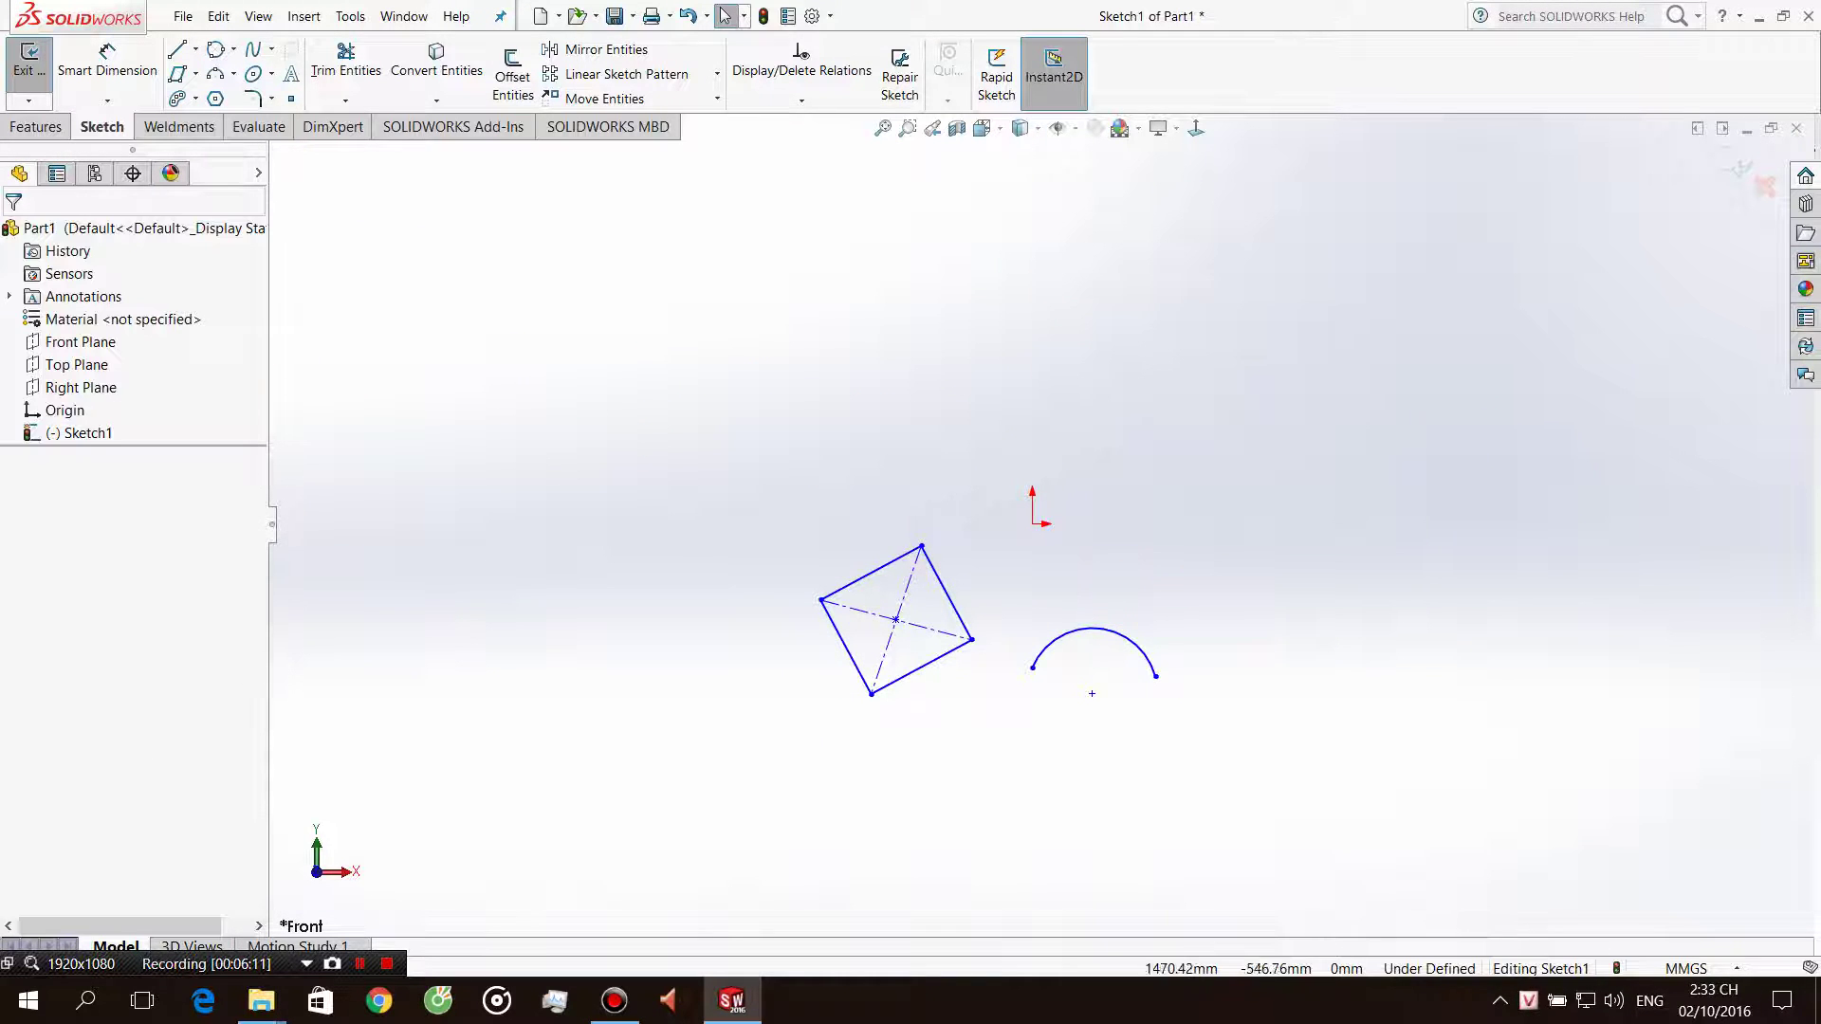
scroll(1057, 510, "up", 2)
scroll(1057, 510, "down", 3)
scroll(1057, 510, "down", 3)
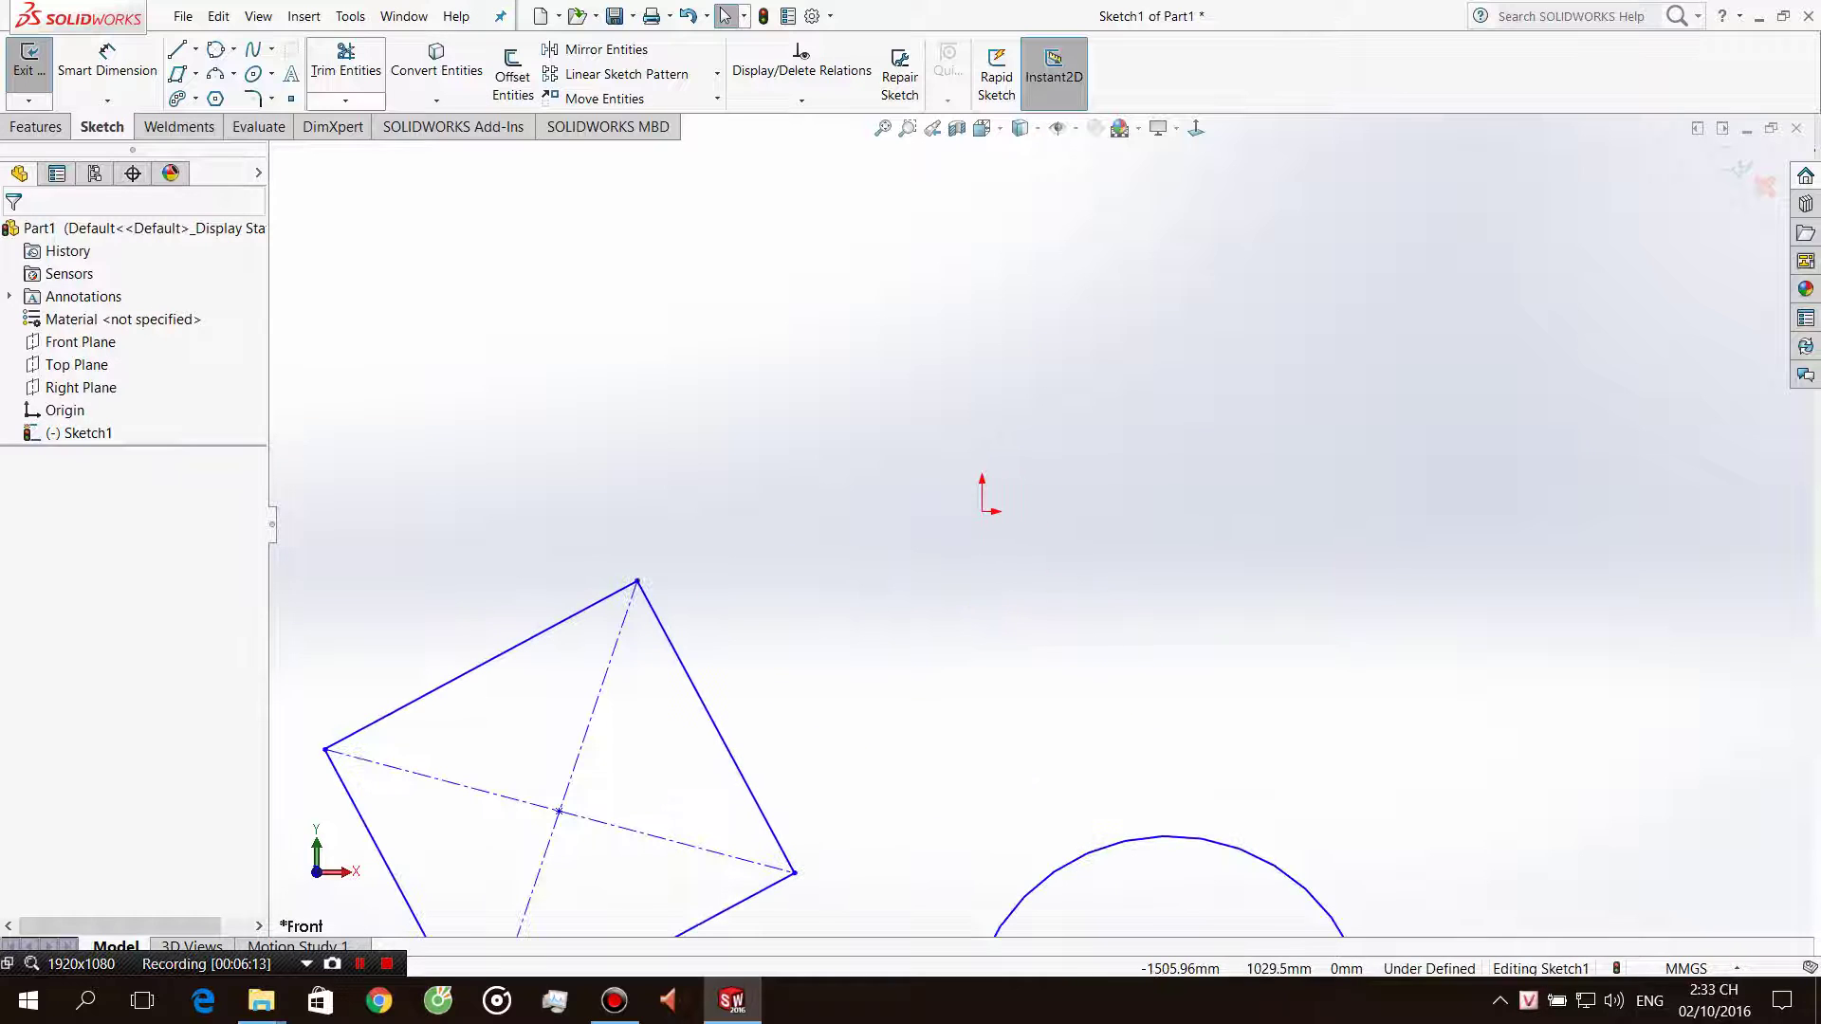
Draw a partial ellipse above the origin with radii about 781.72 and 283.51.
left_click(271, 74)
left_click(272, 74)
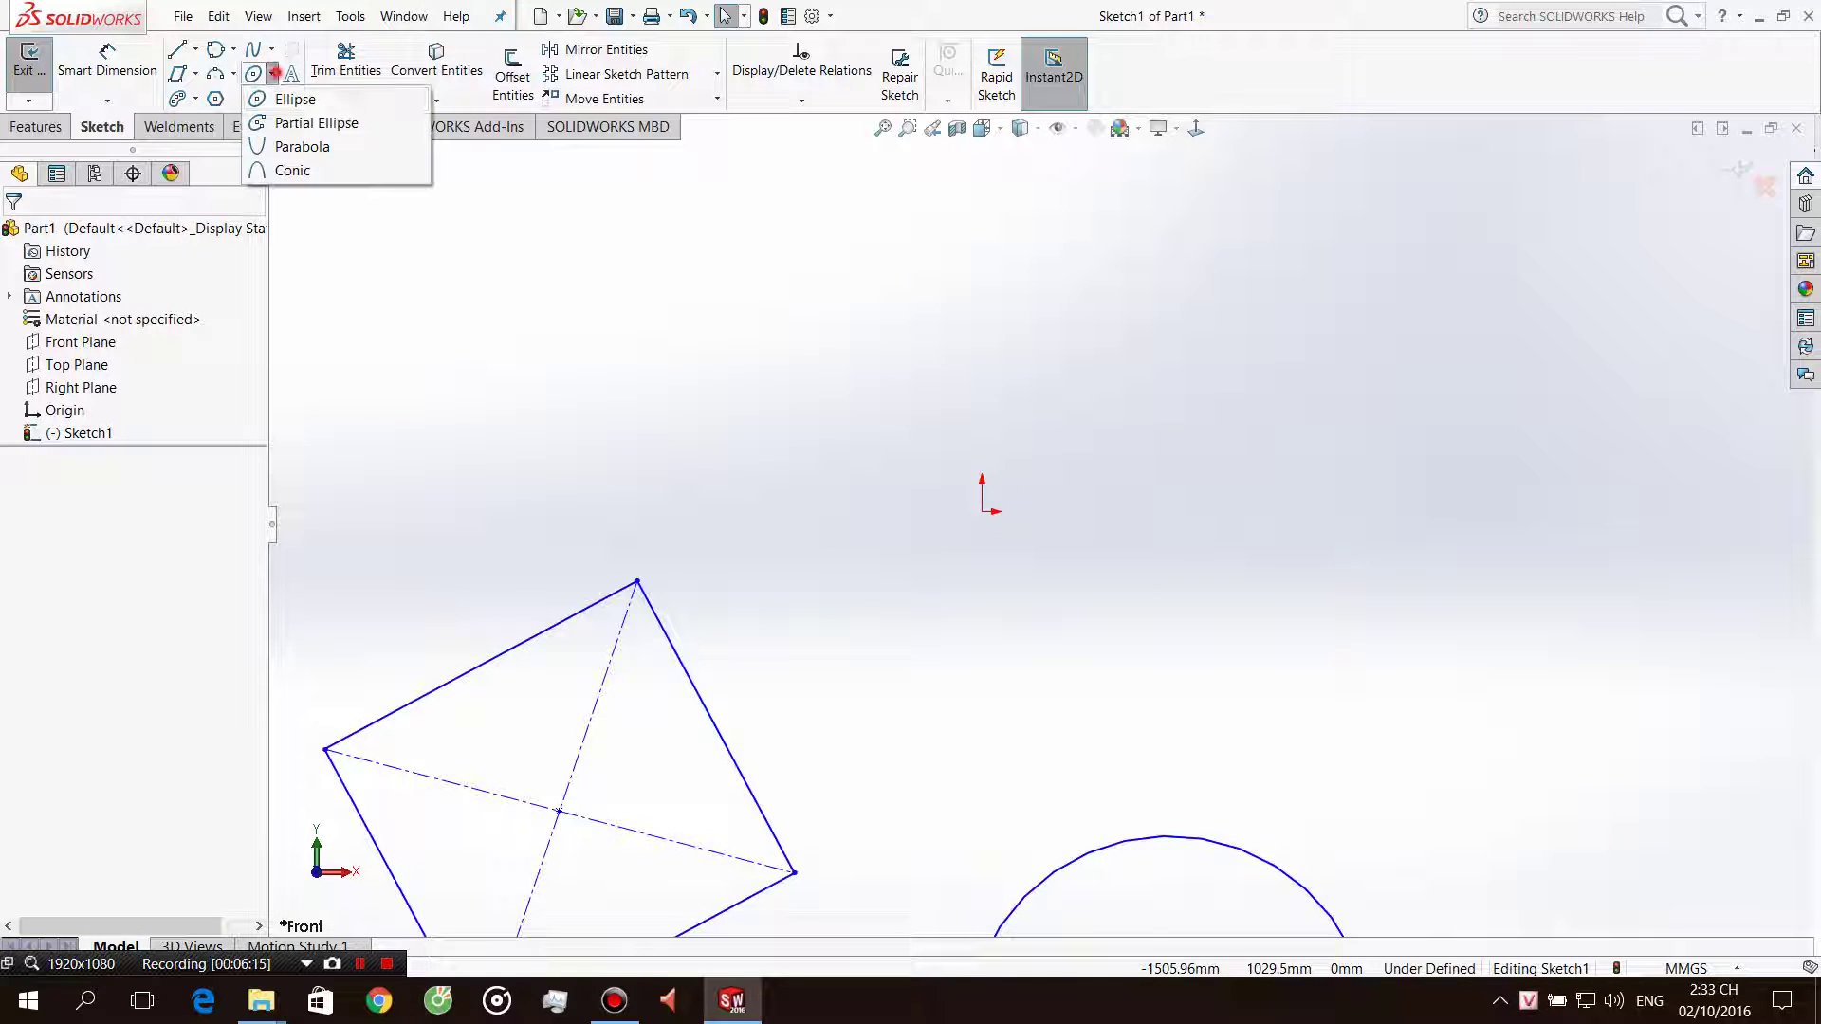
left_click(282, 117)
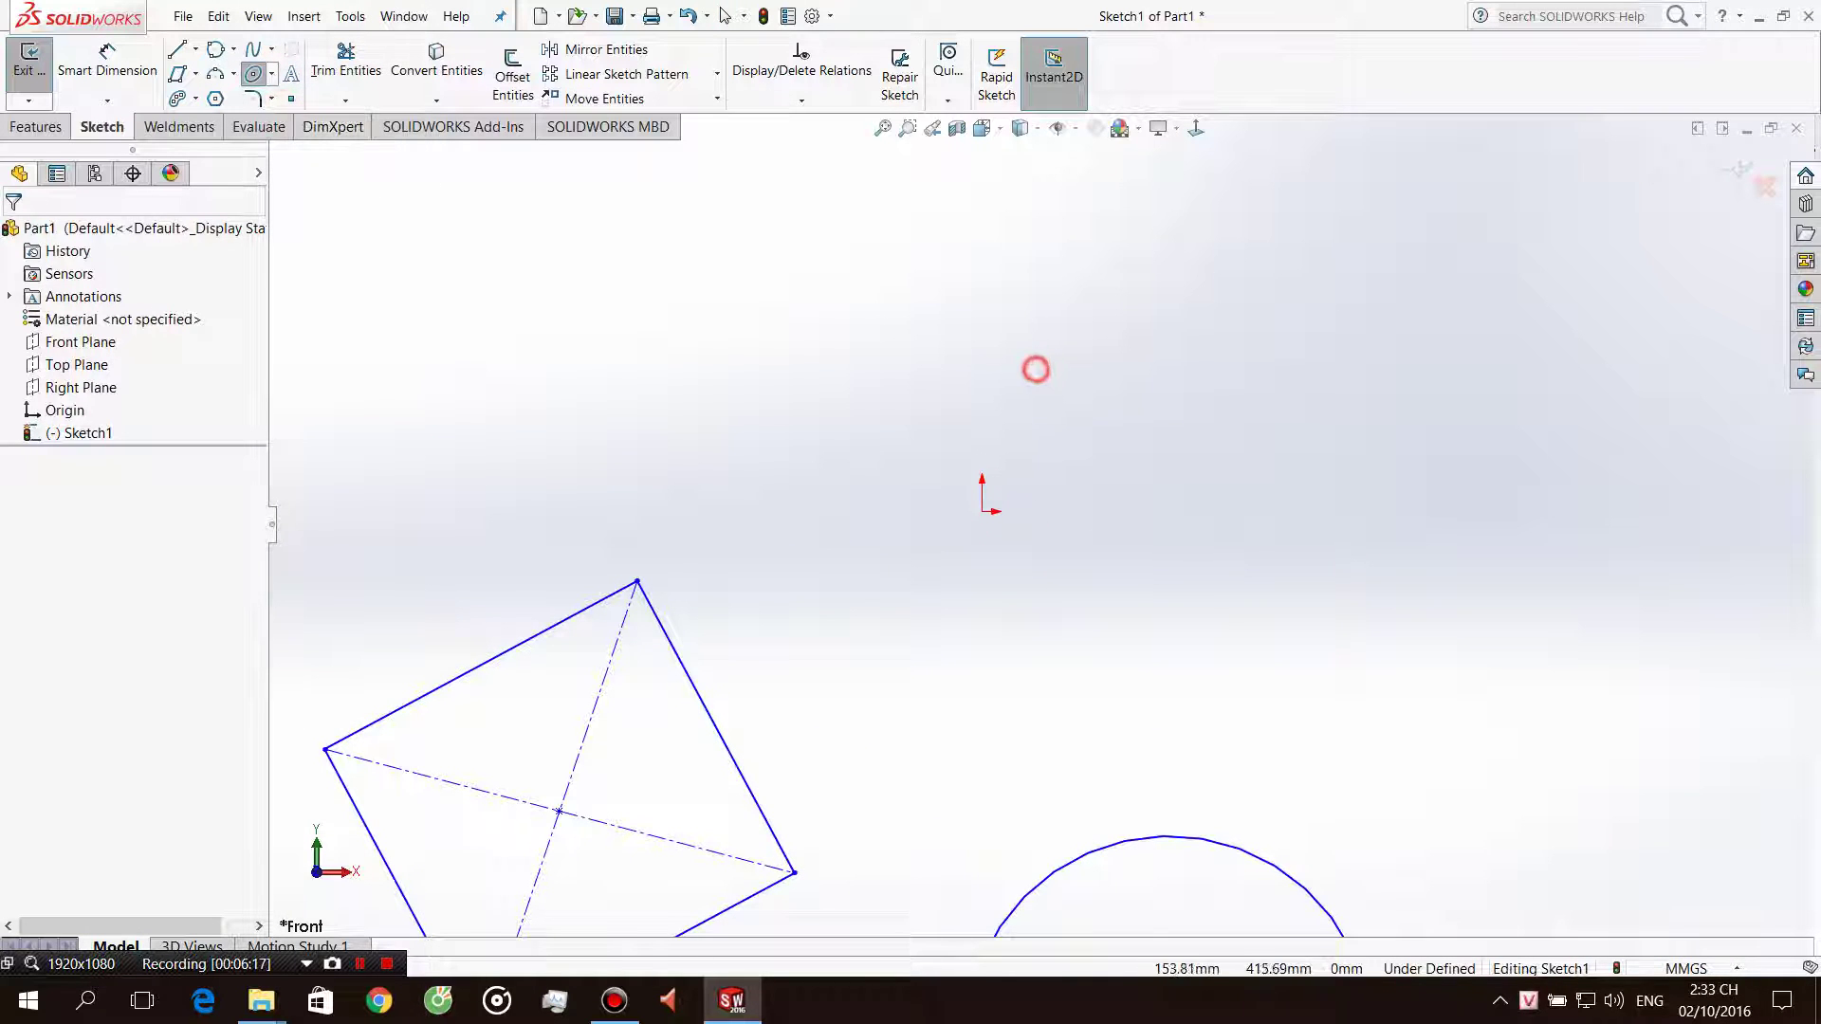
left_click(1036, 368)
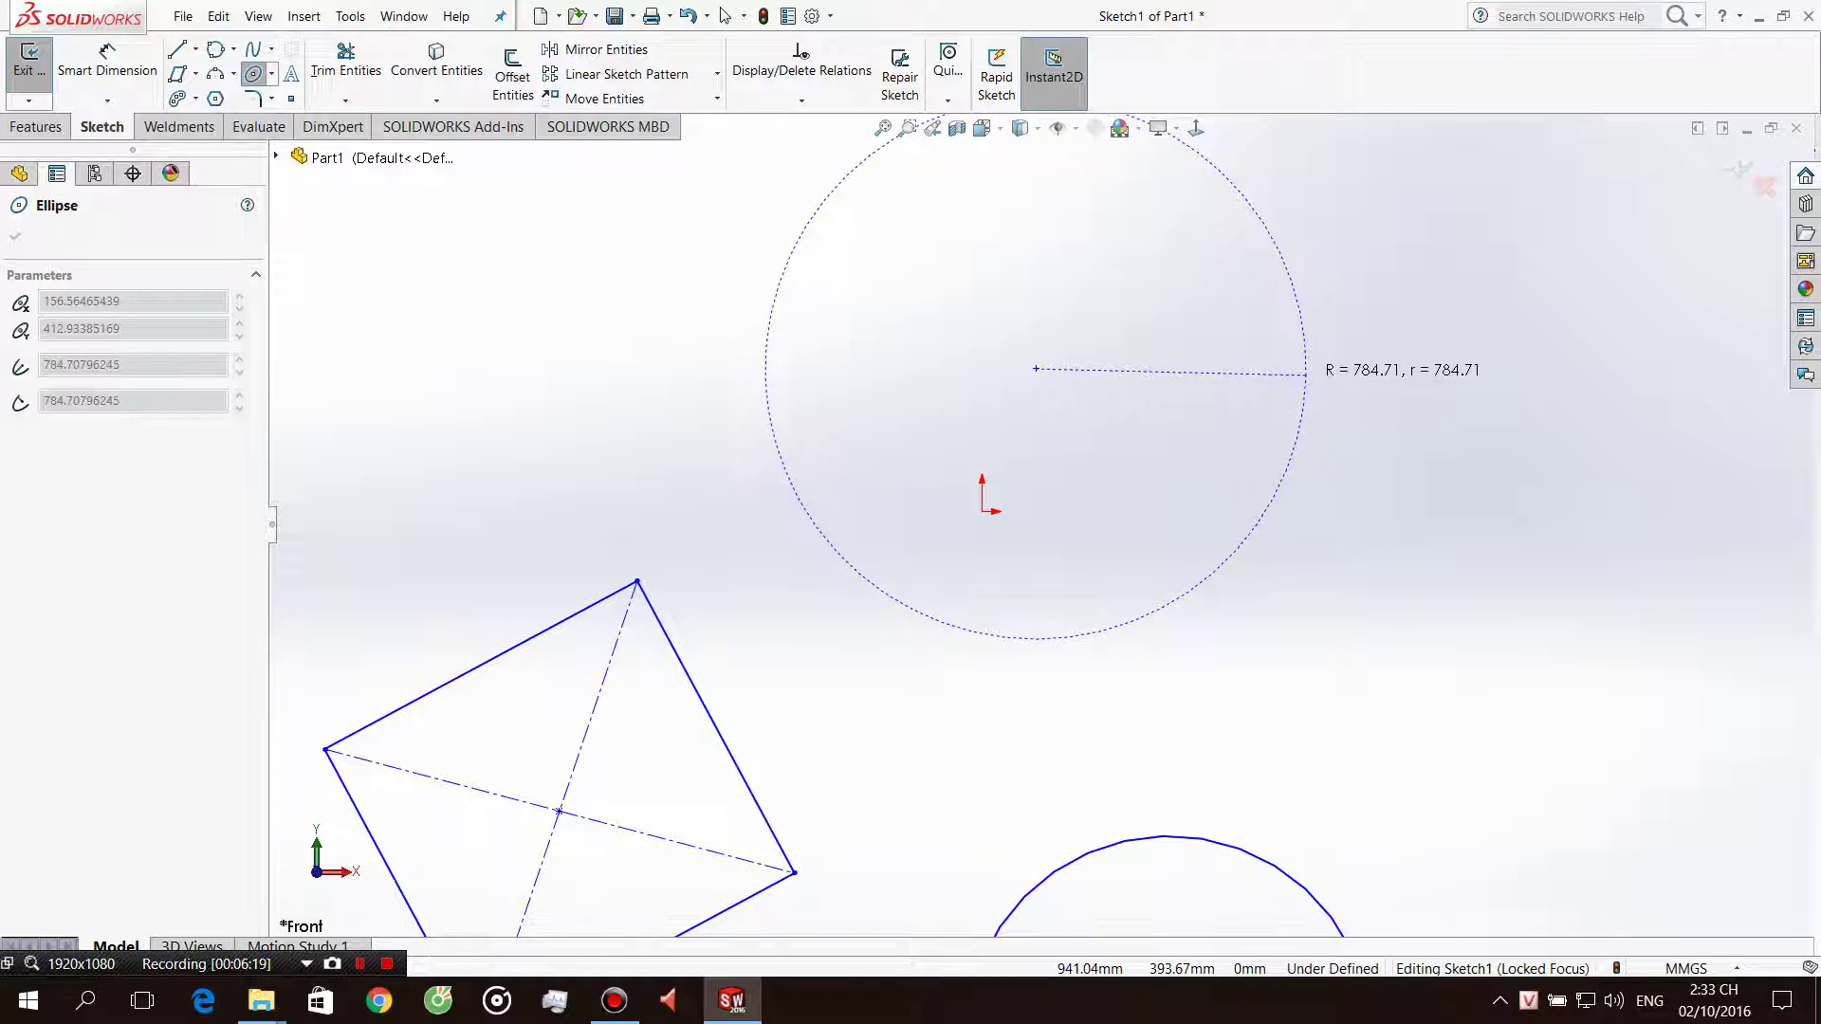
left_click(1304, 369)
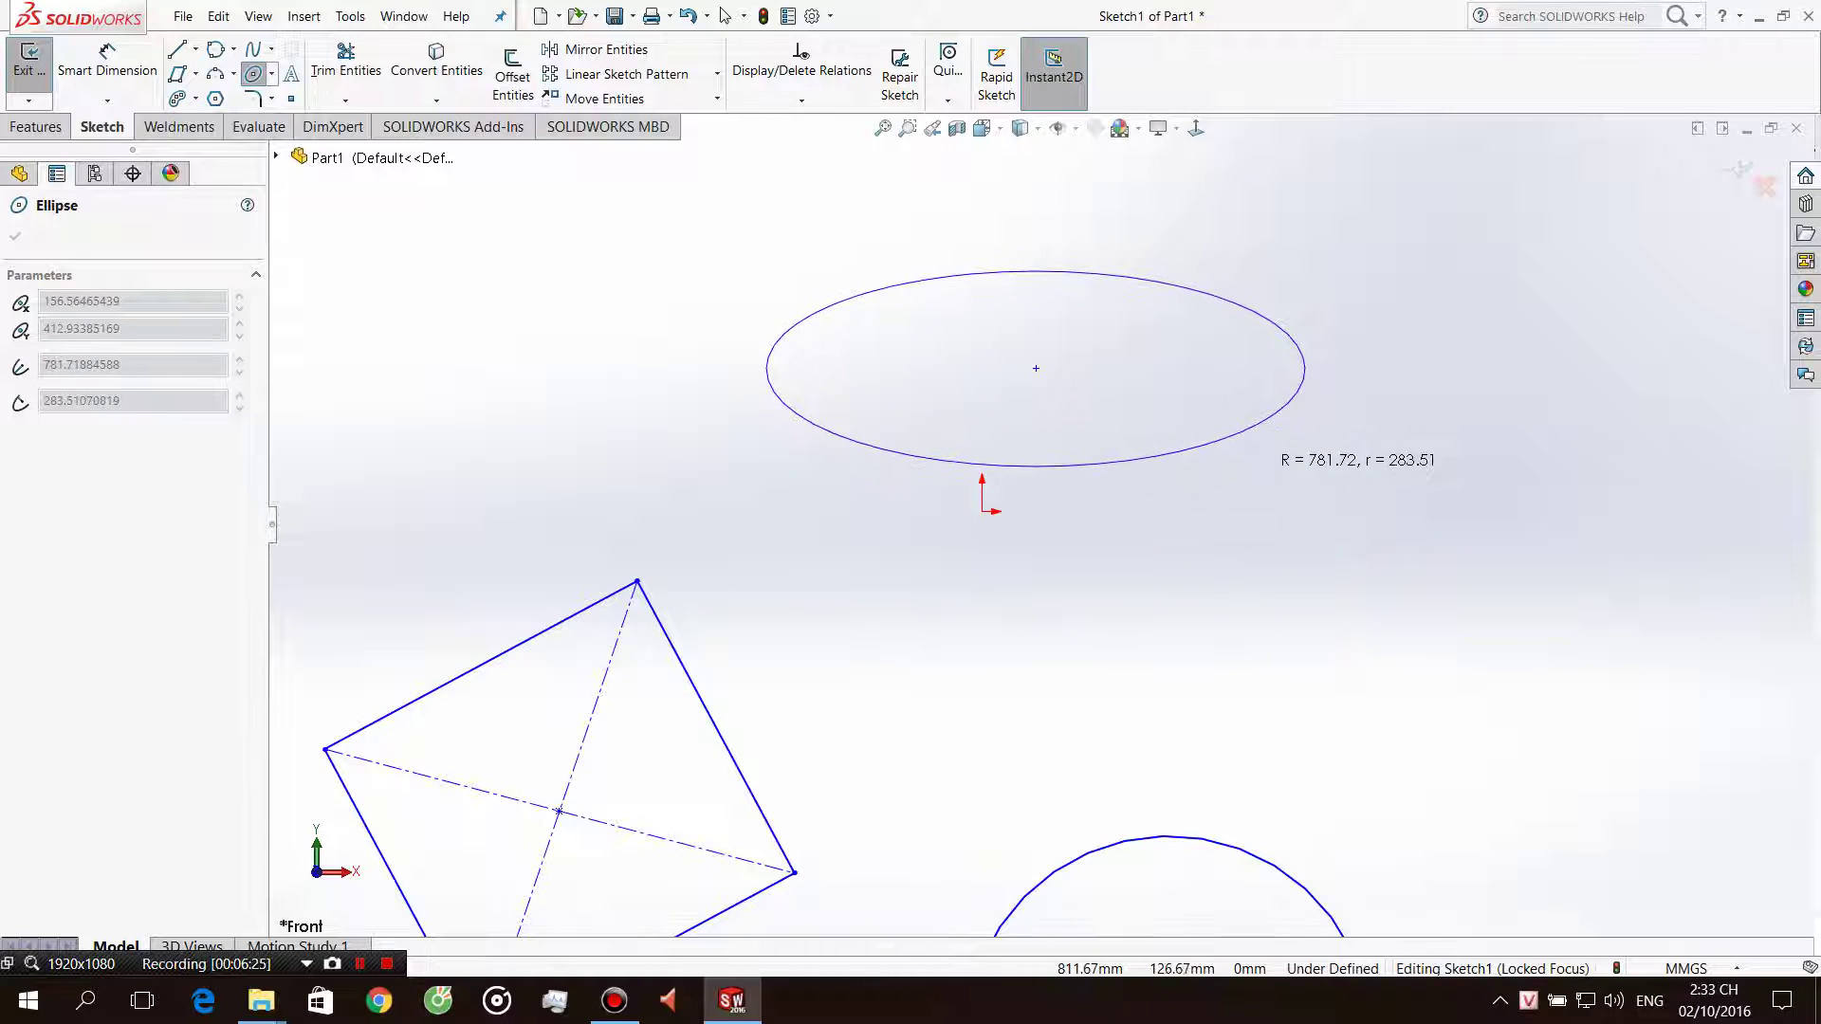
left_click(1260, 465)
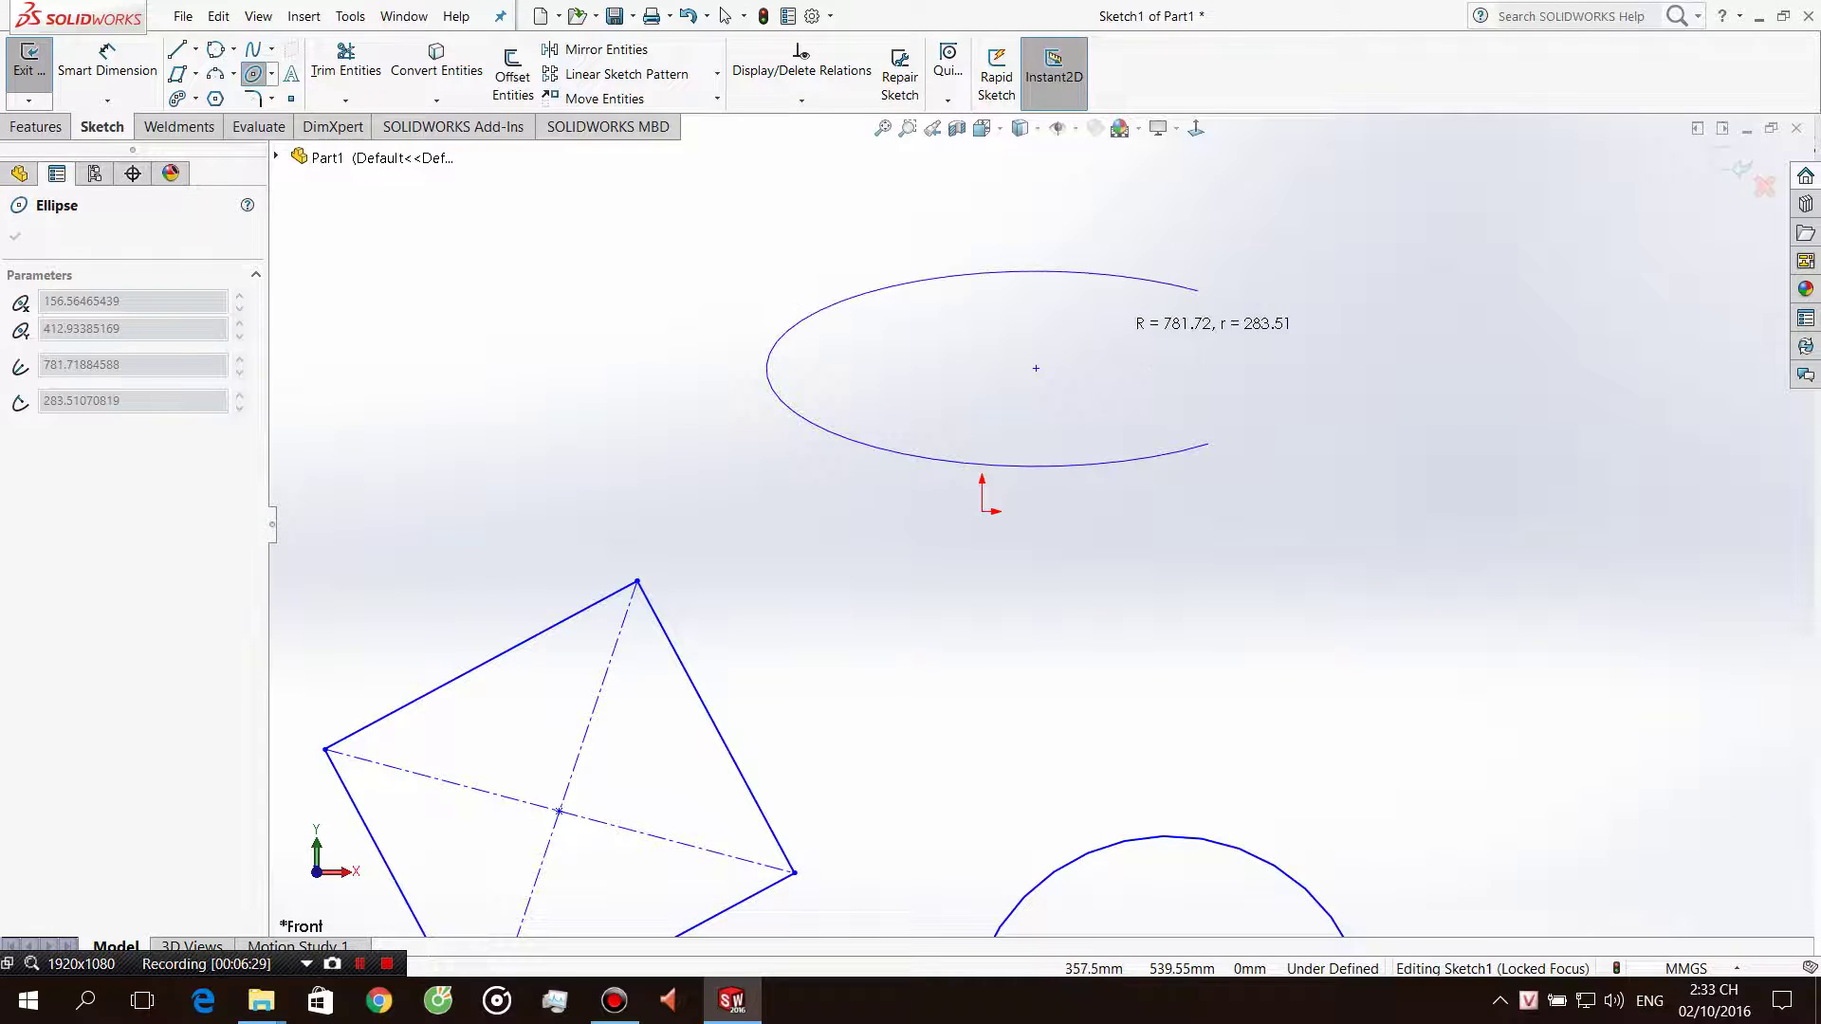
left_click(1064, 305)
key("Escape")
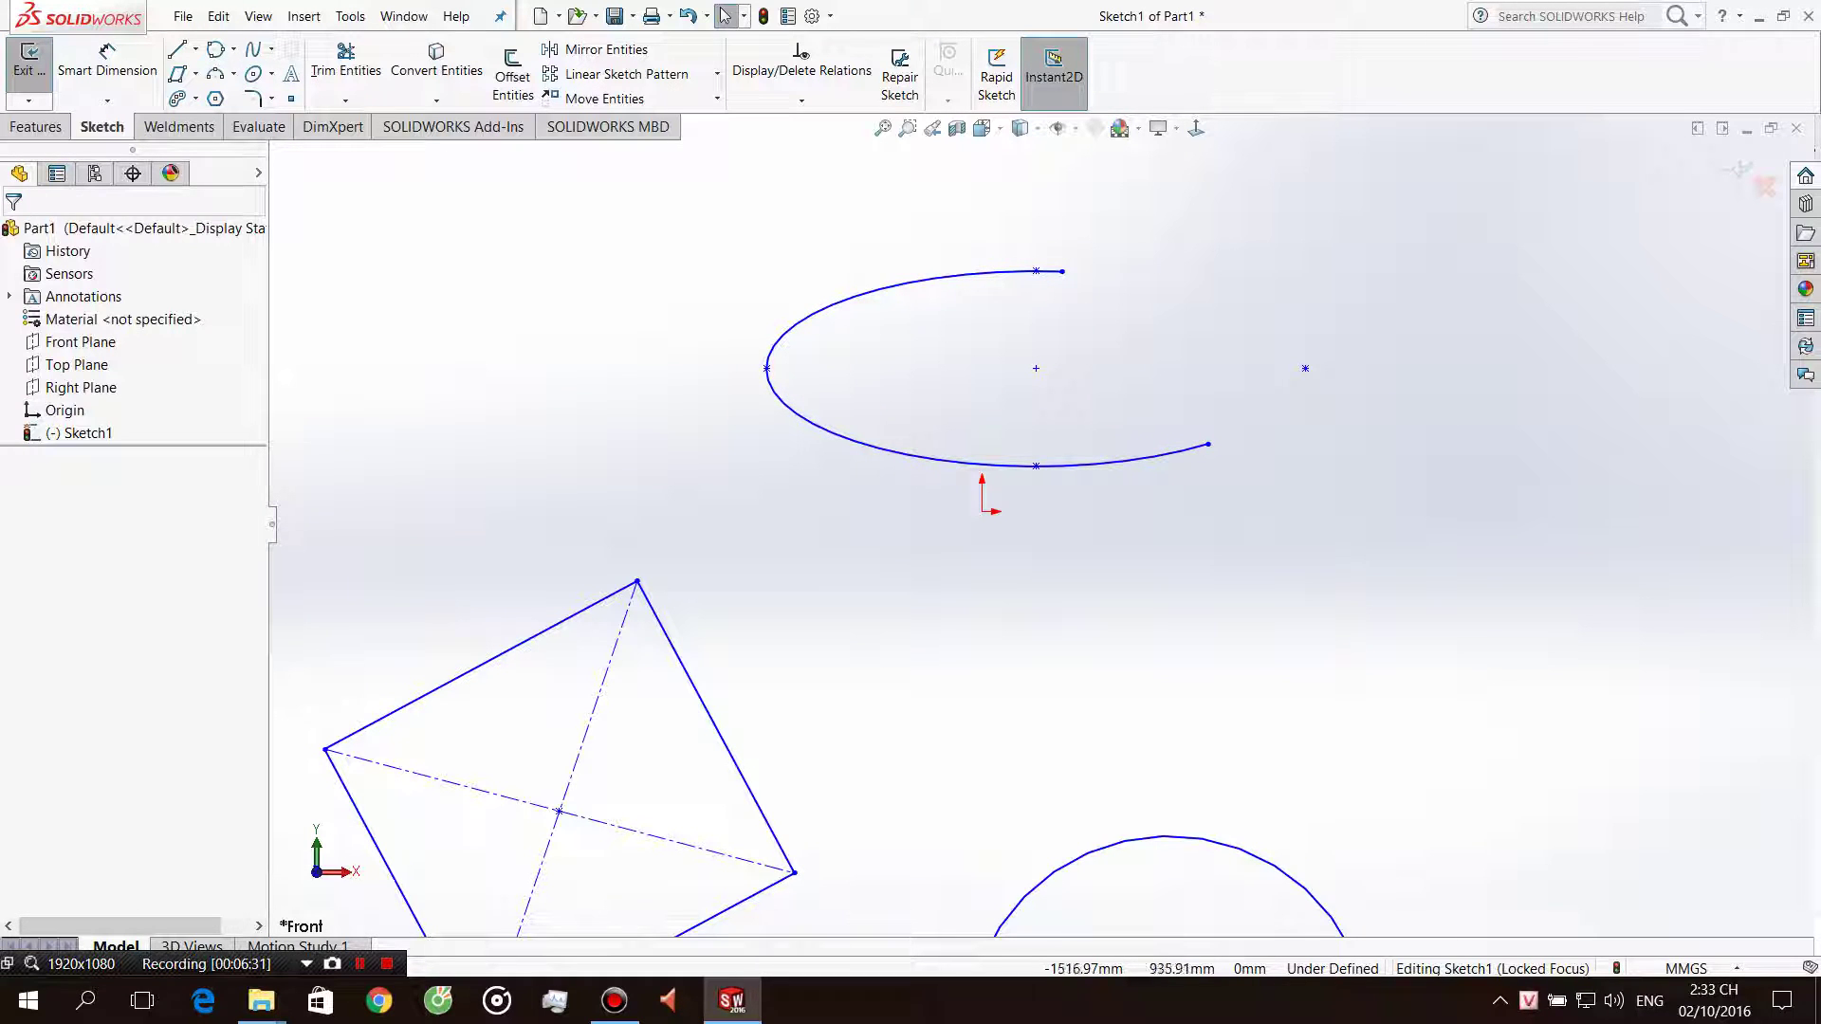
left_click(271, 74)
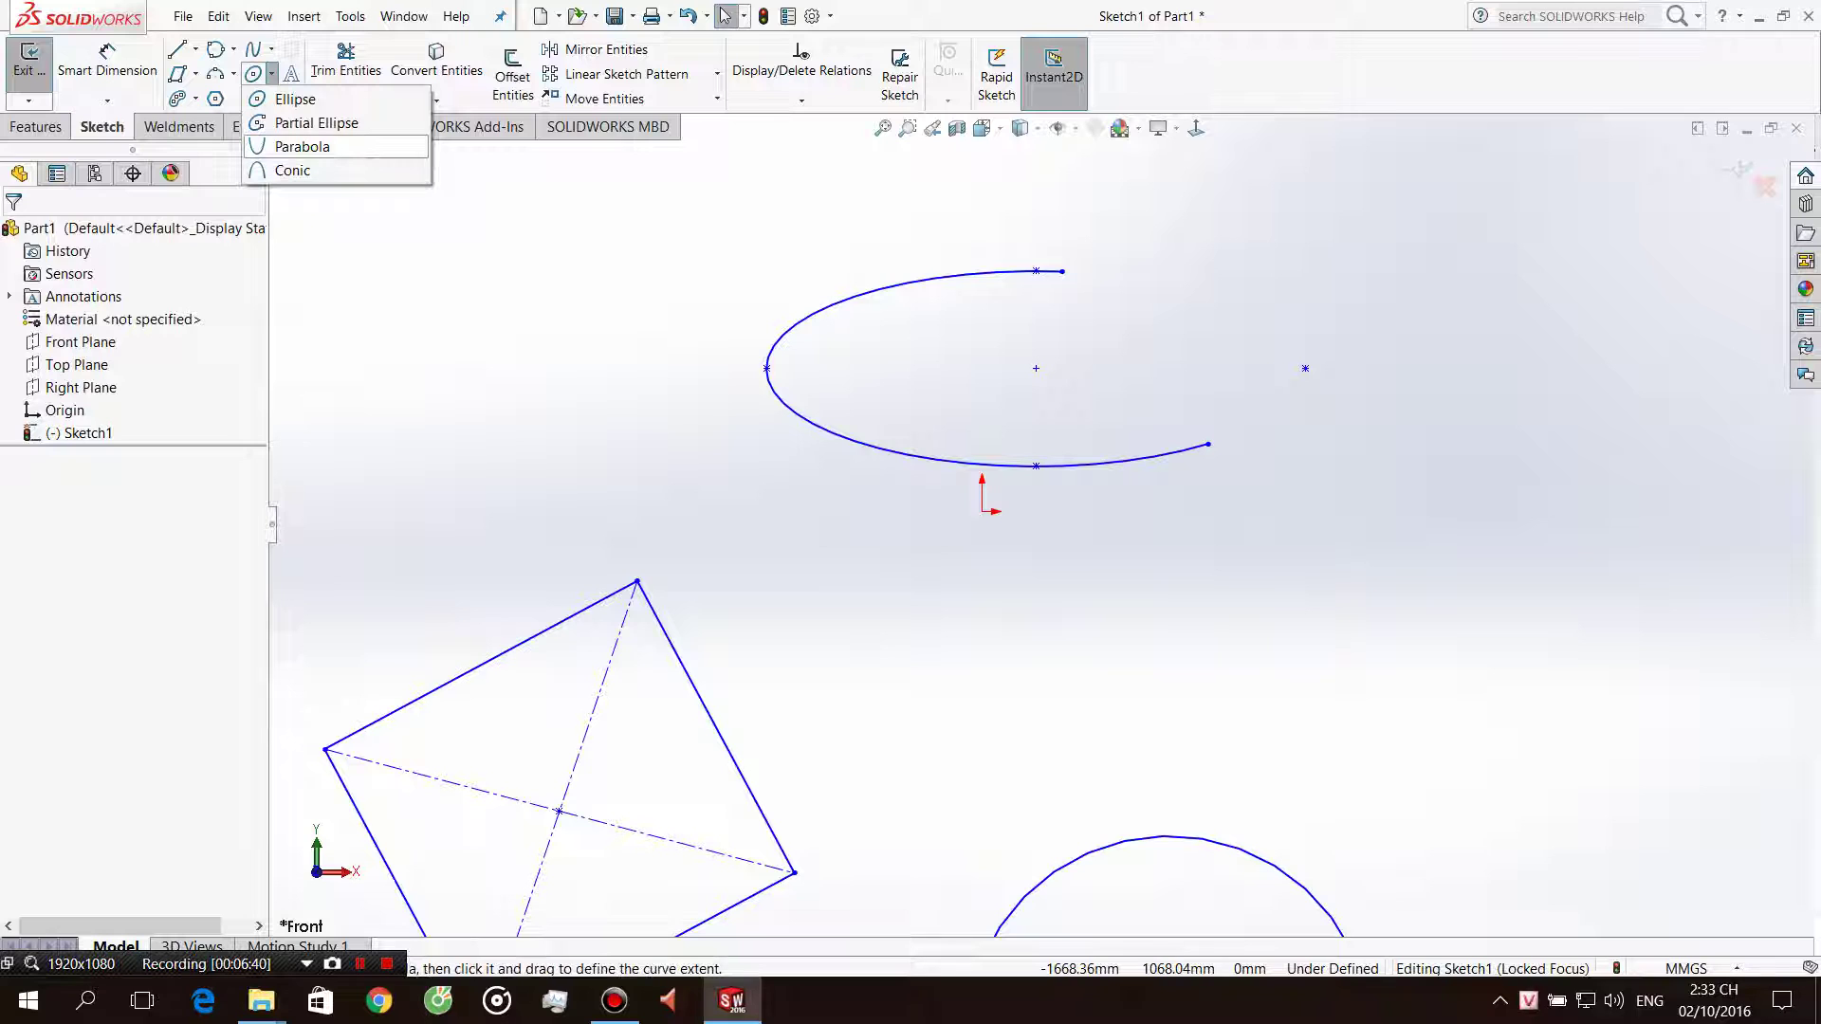
Draw a parabola to the left of the partial ellipse.
left_click(313, 147)
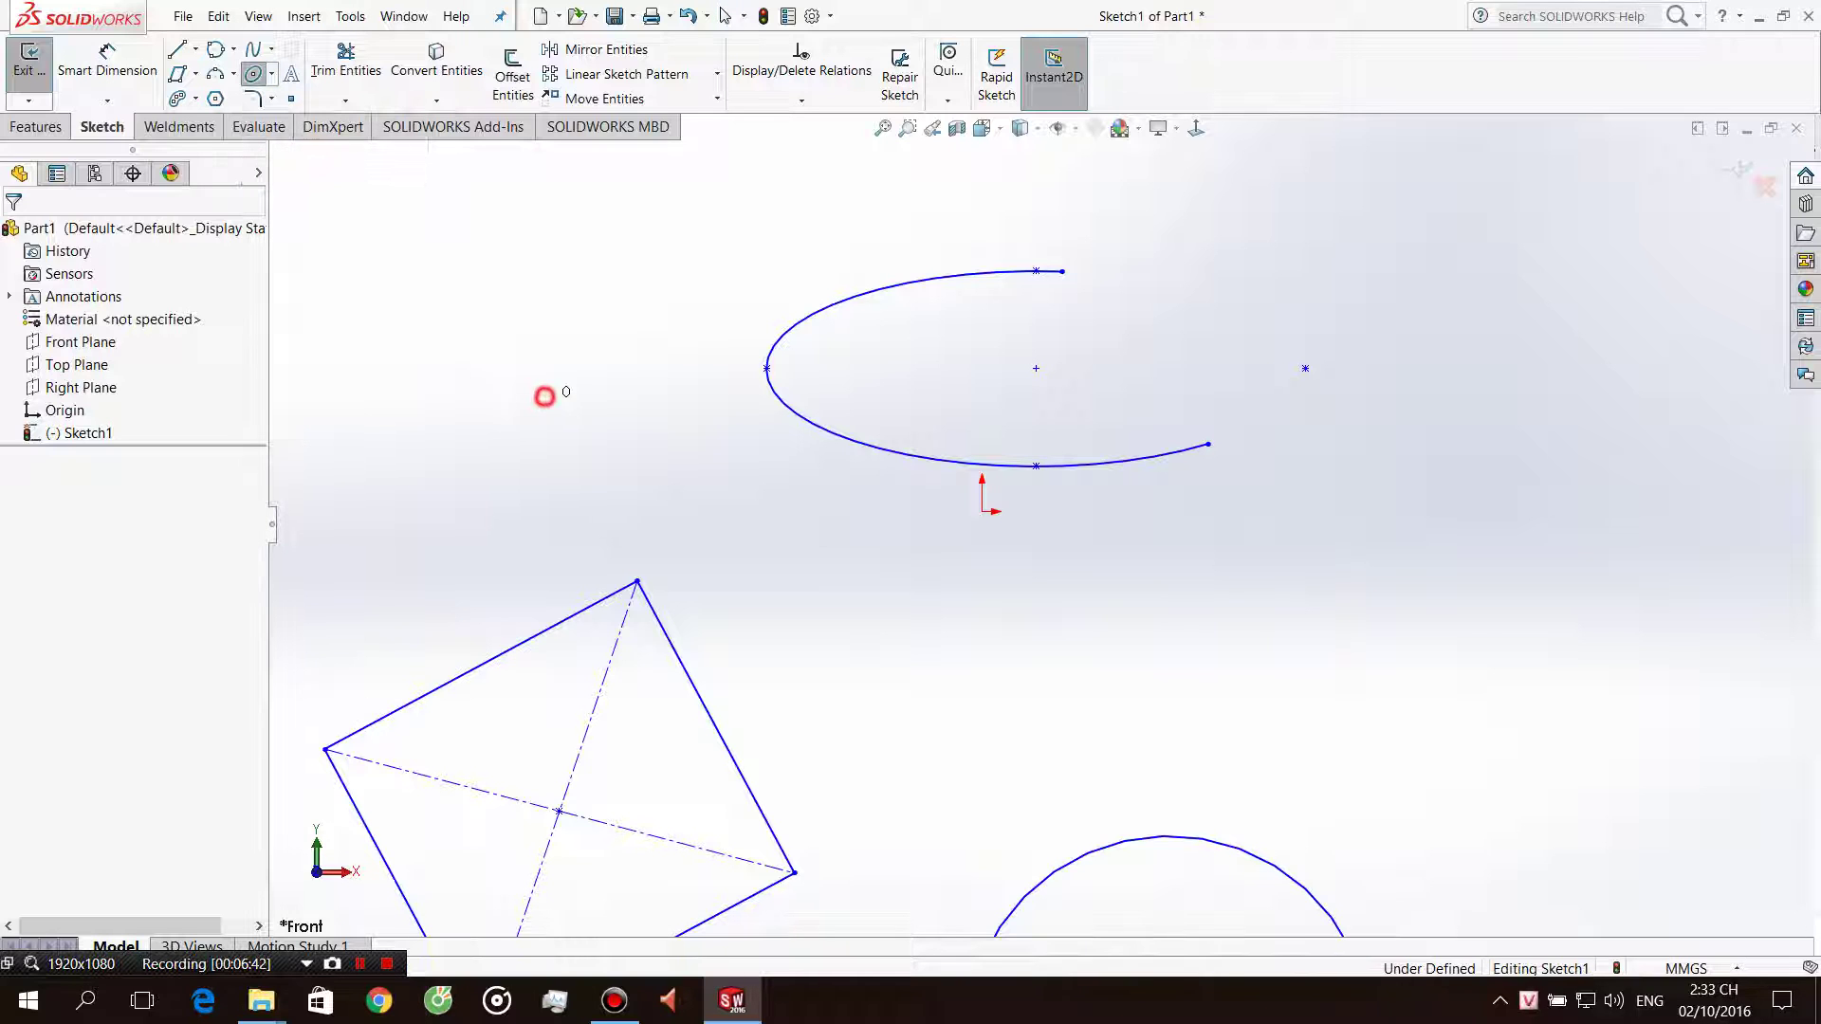
left_click(544, 397)
left_click(565, 521)
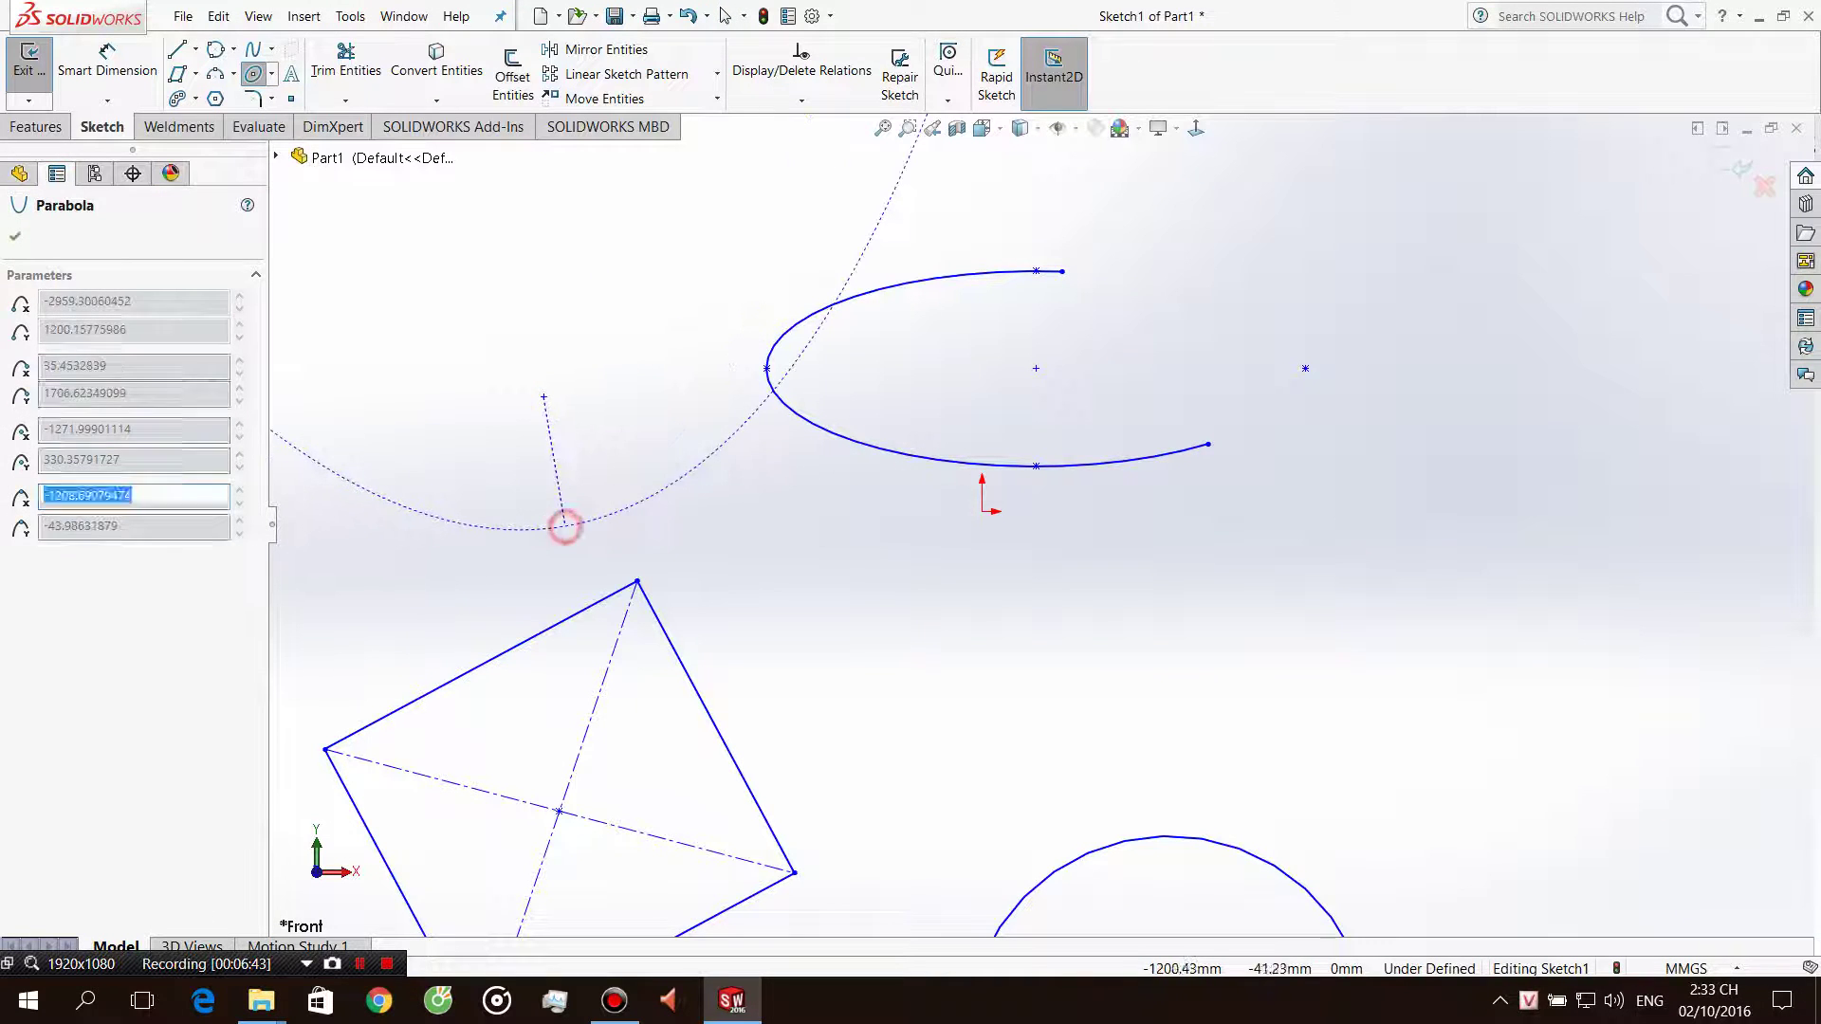
left_click(736, 437)
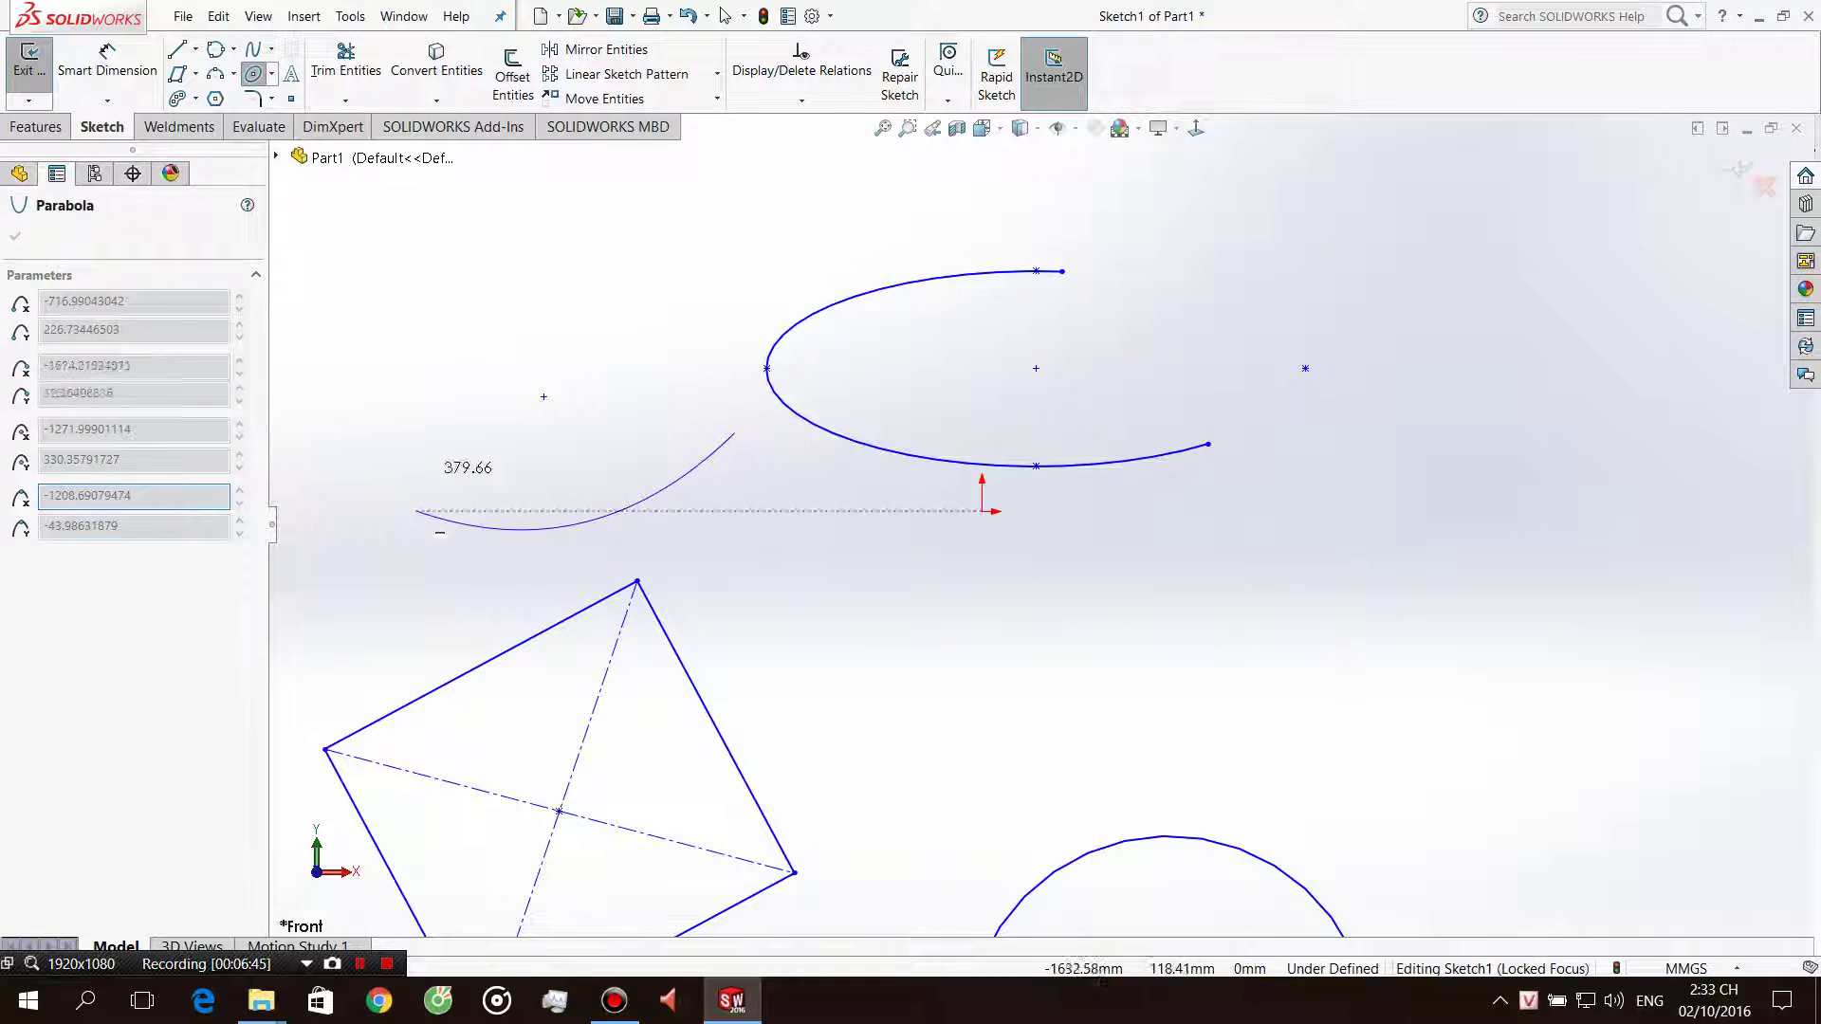
left_click(353, 483)
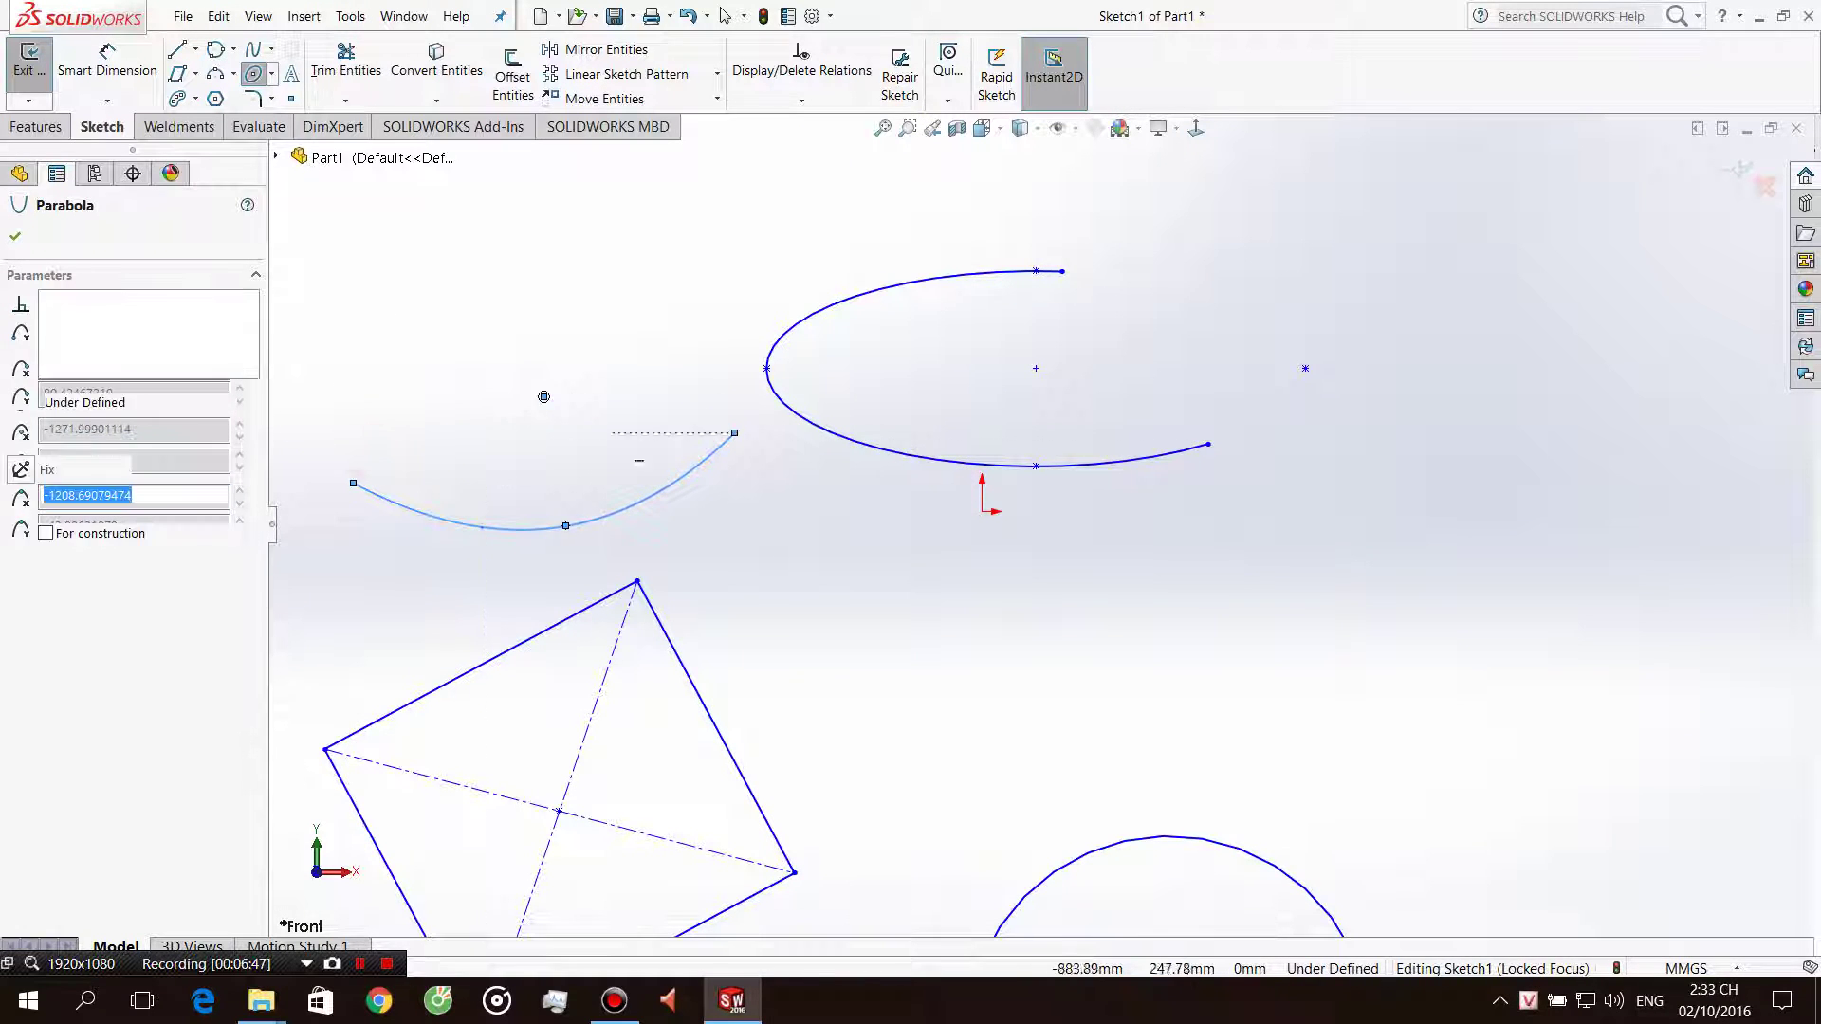
key("Escape")
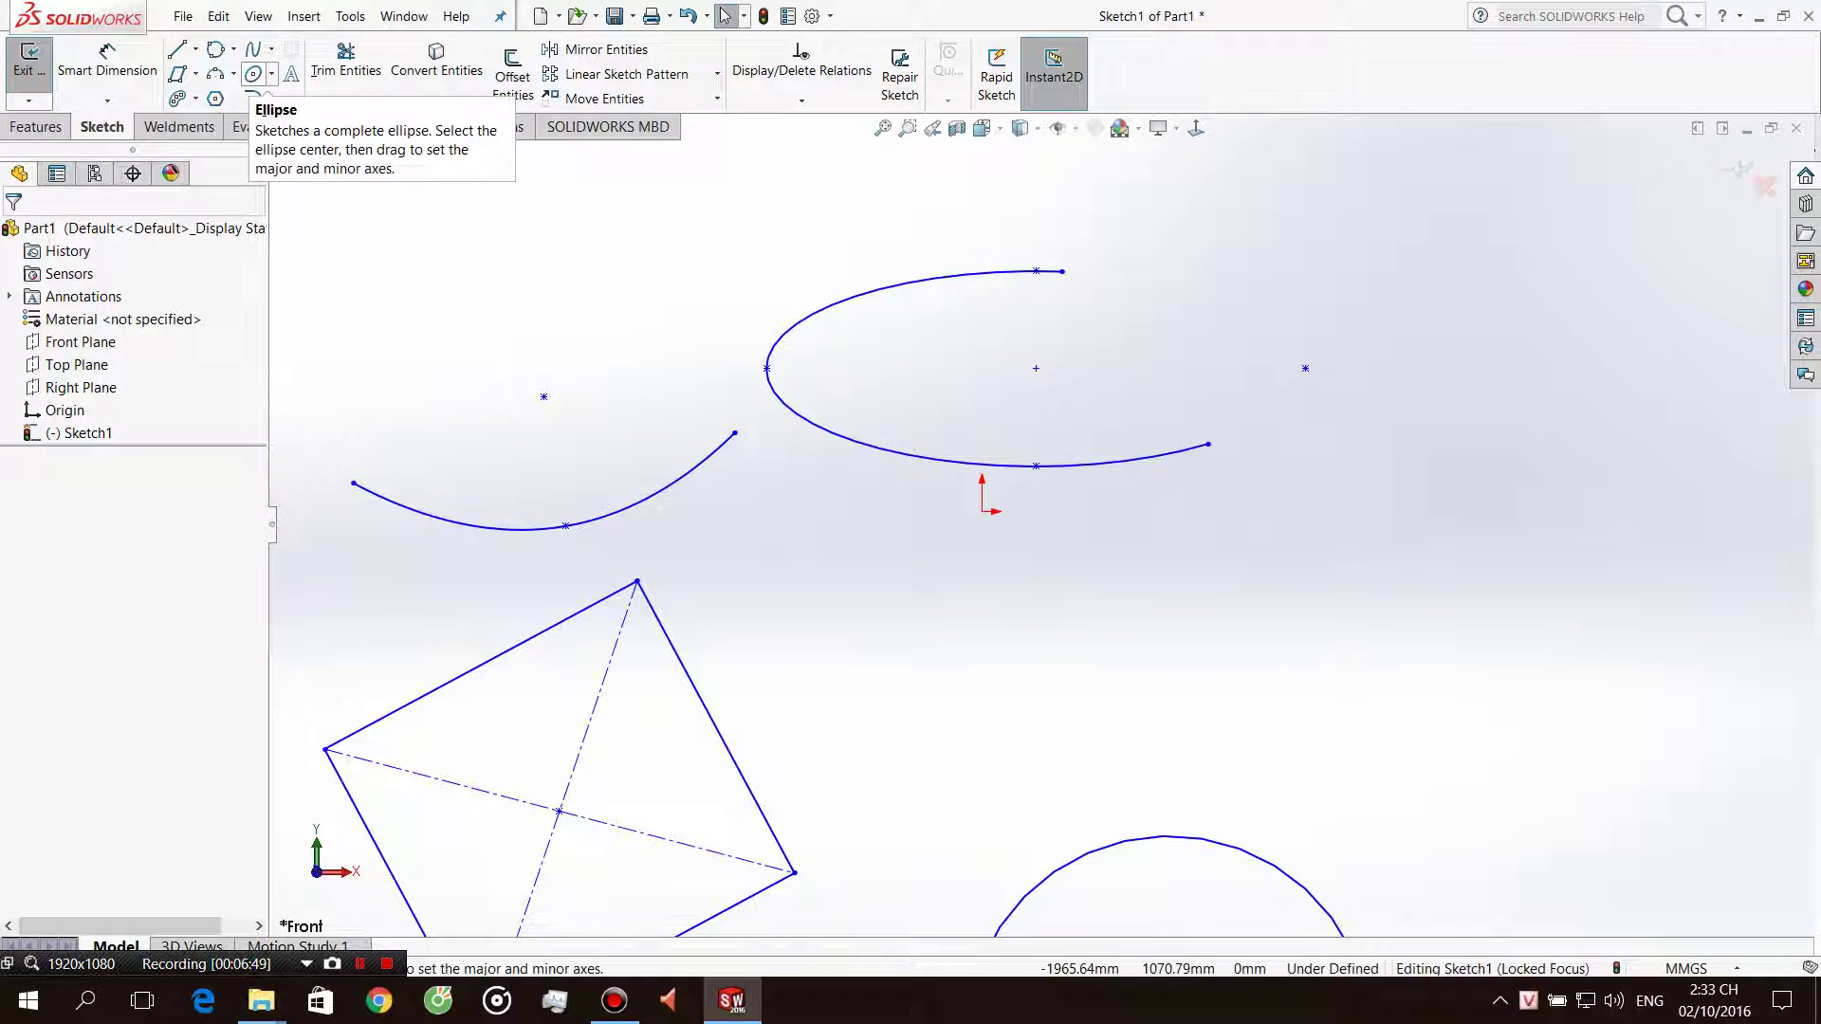
Start a conic curve, then cancel it without drawing.
left_click(271, 97)
left_click(294, 165)
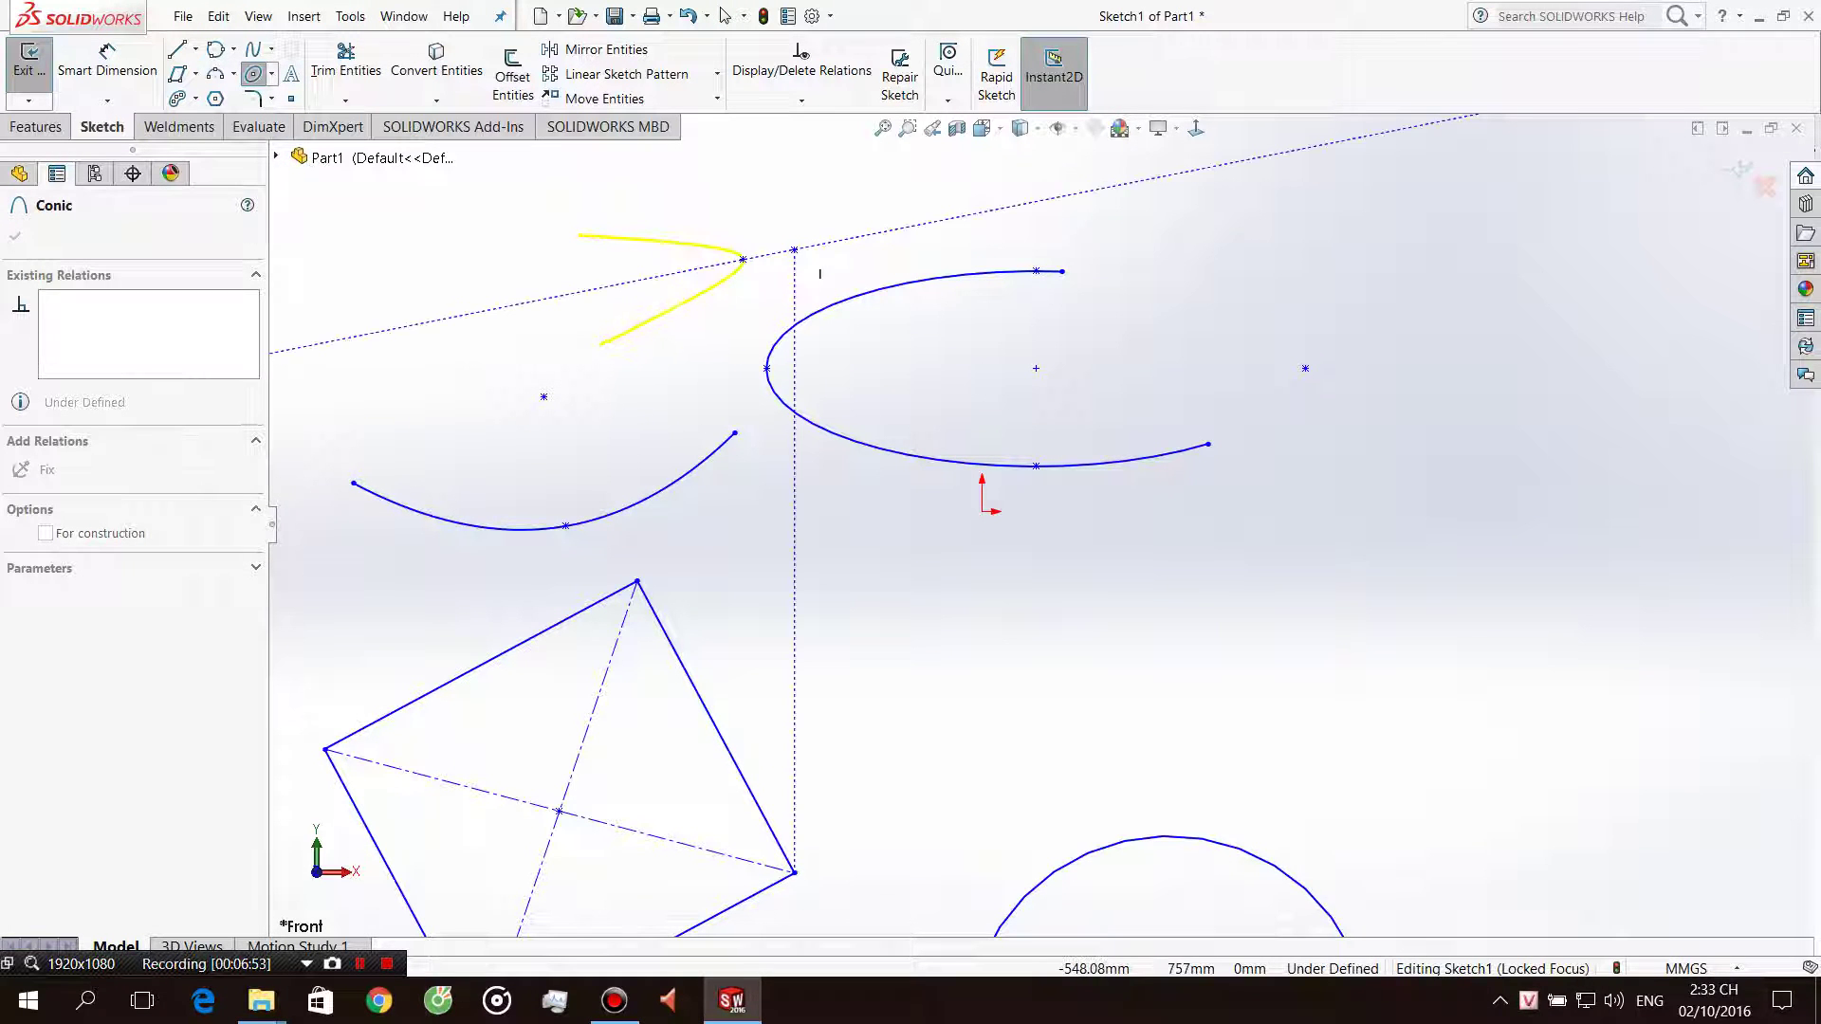
key("Escape")
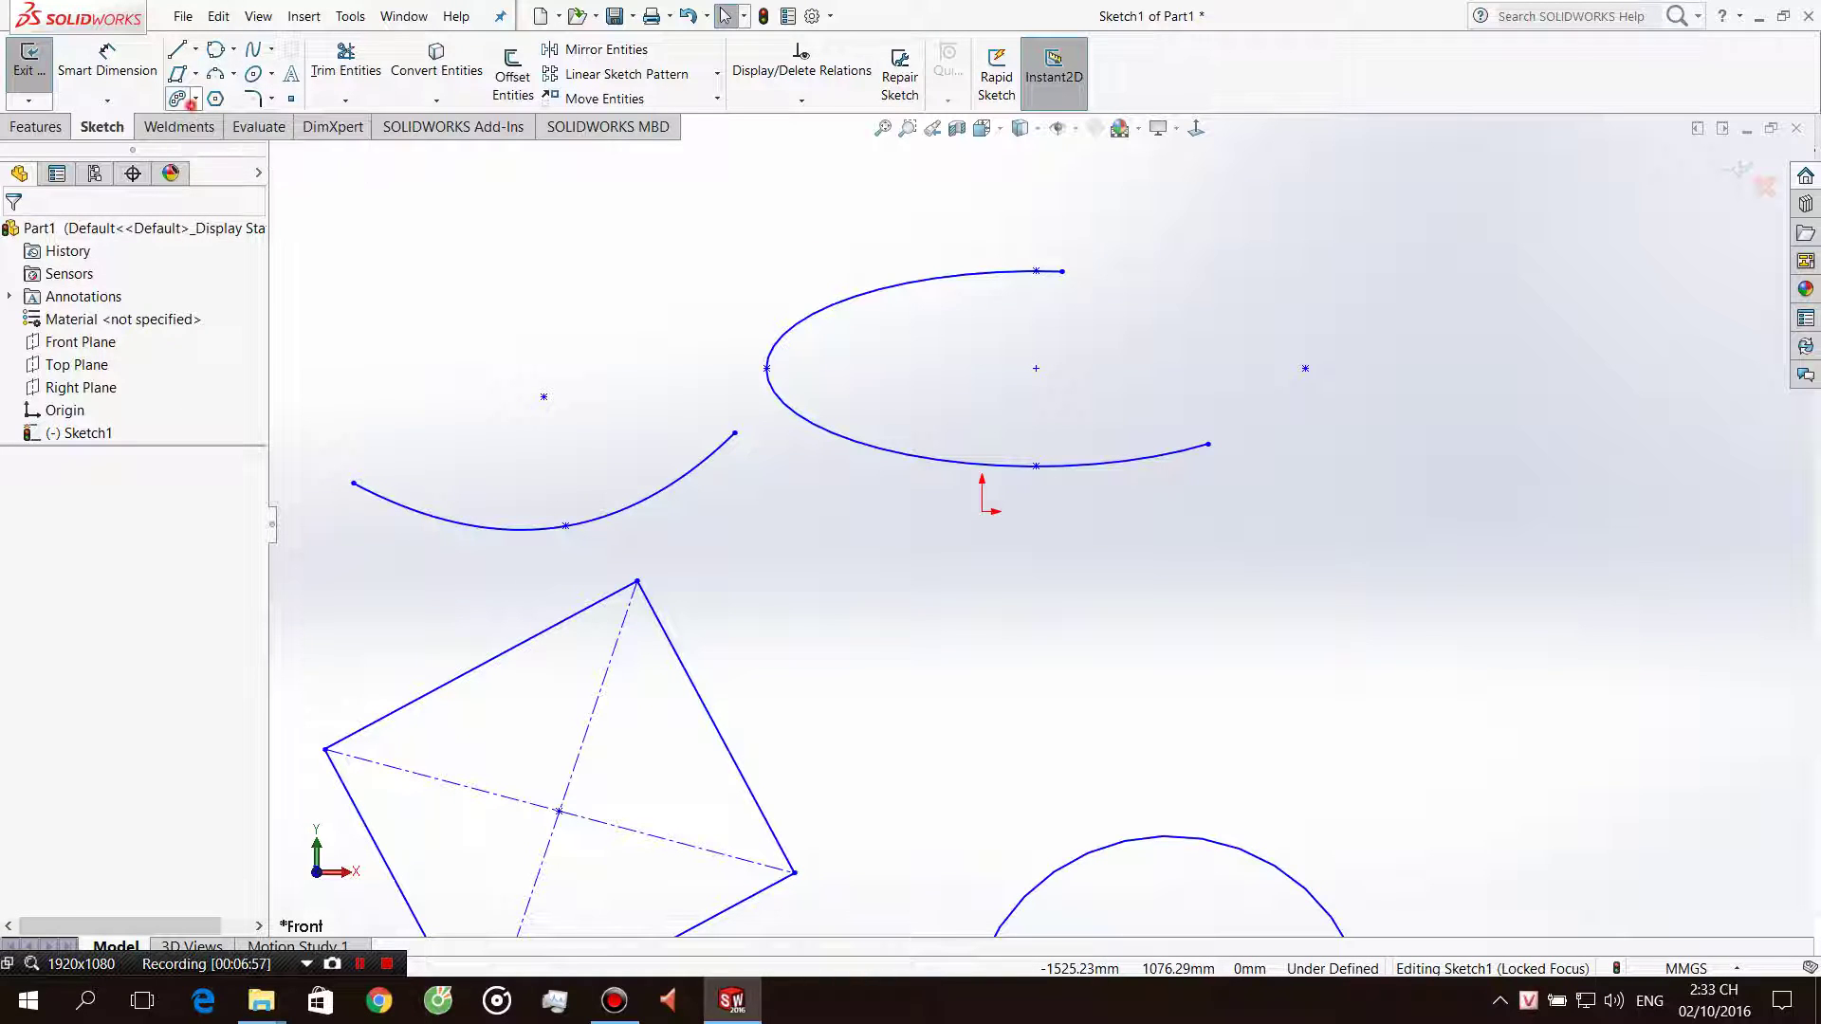
left_click(195, 99)
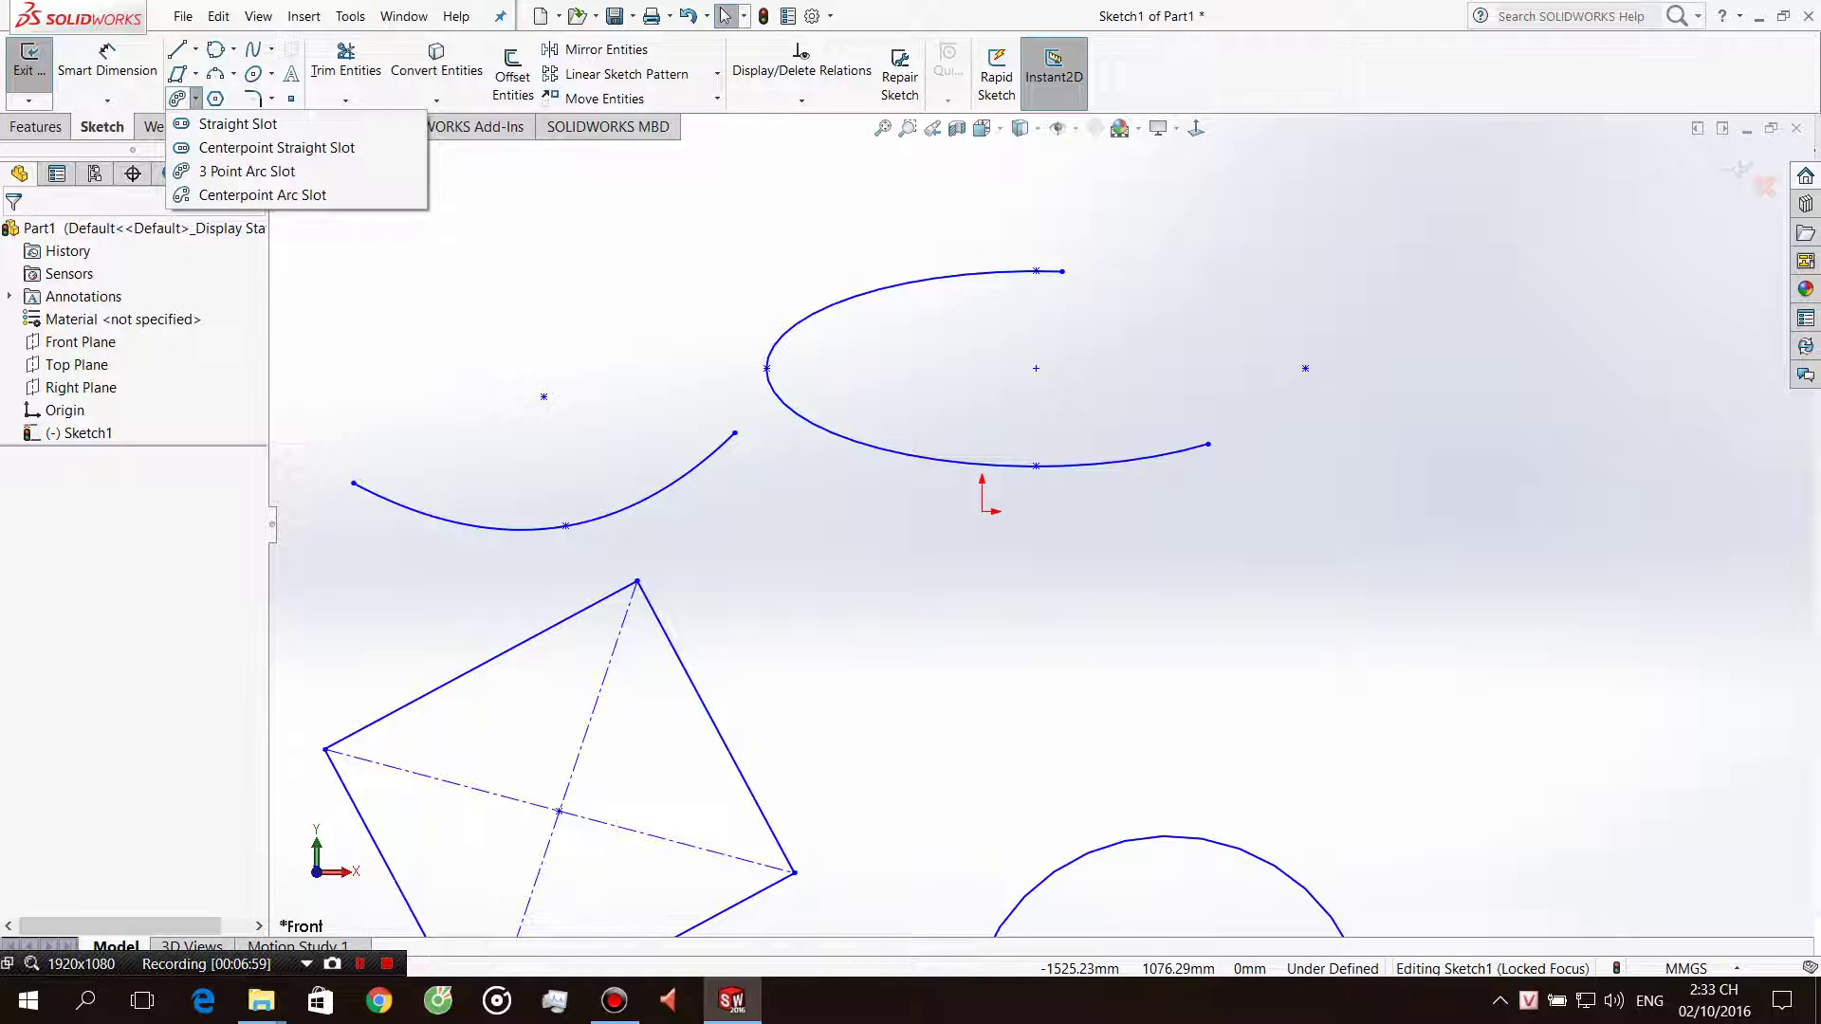
Draw a straight slot at the top left.
left_click(237, 124)
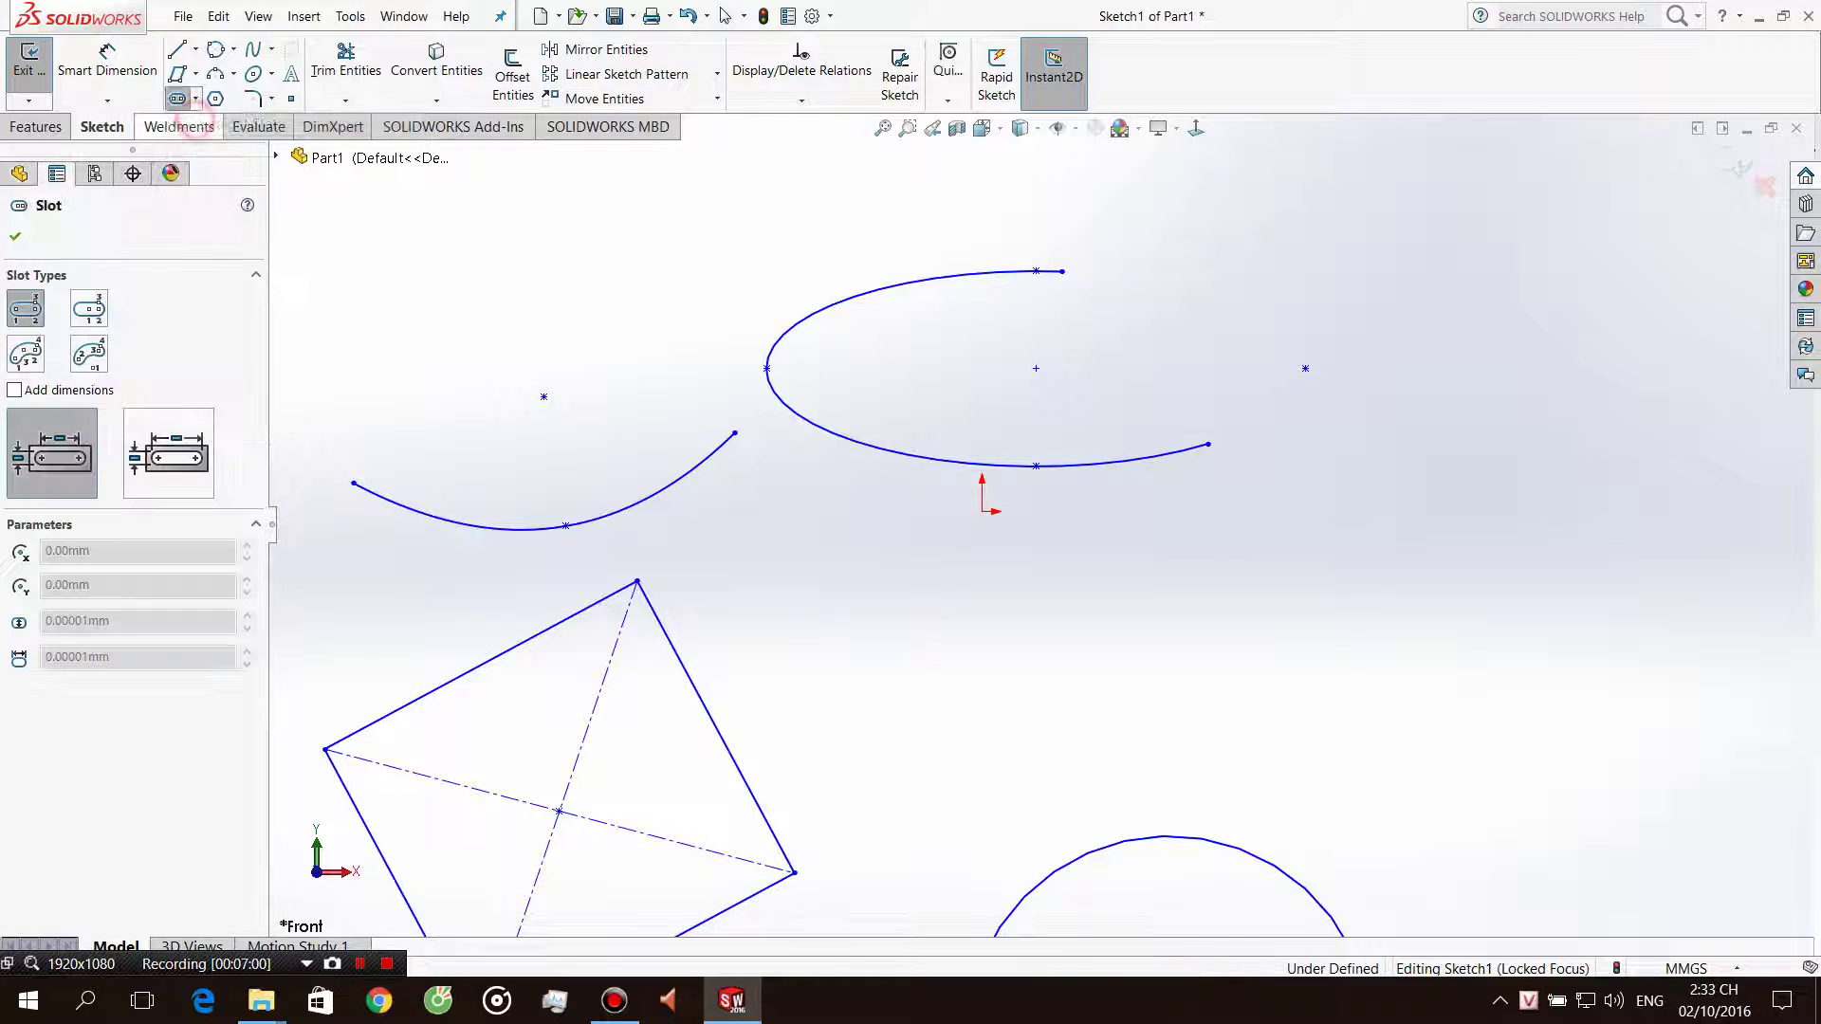
scroll(1327, 360, "up", 2)
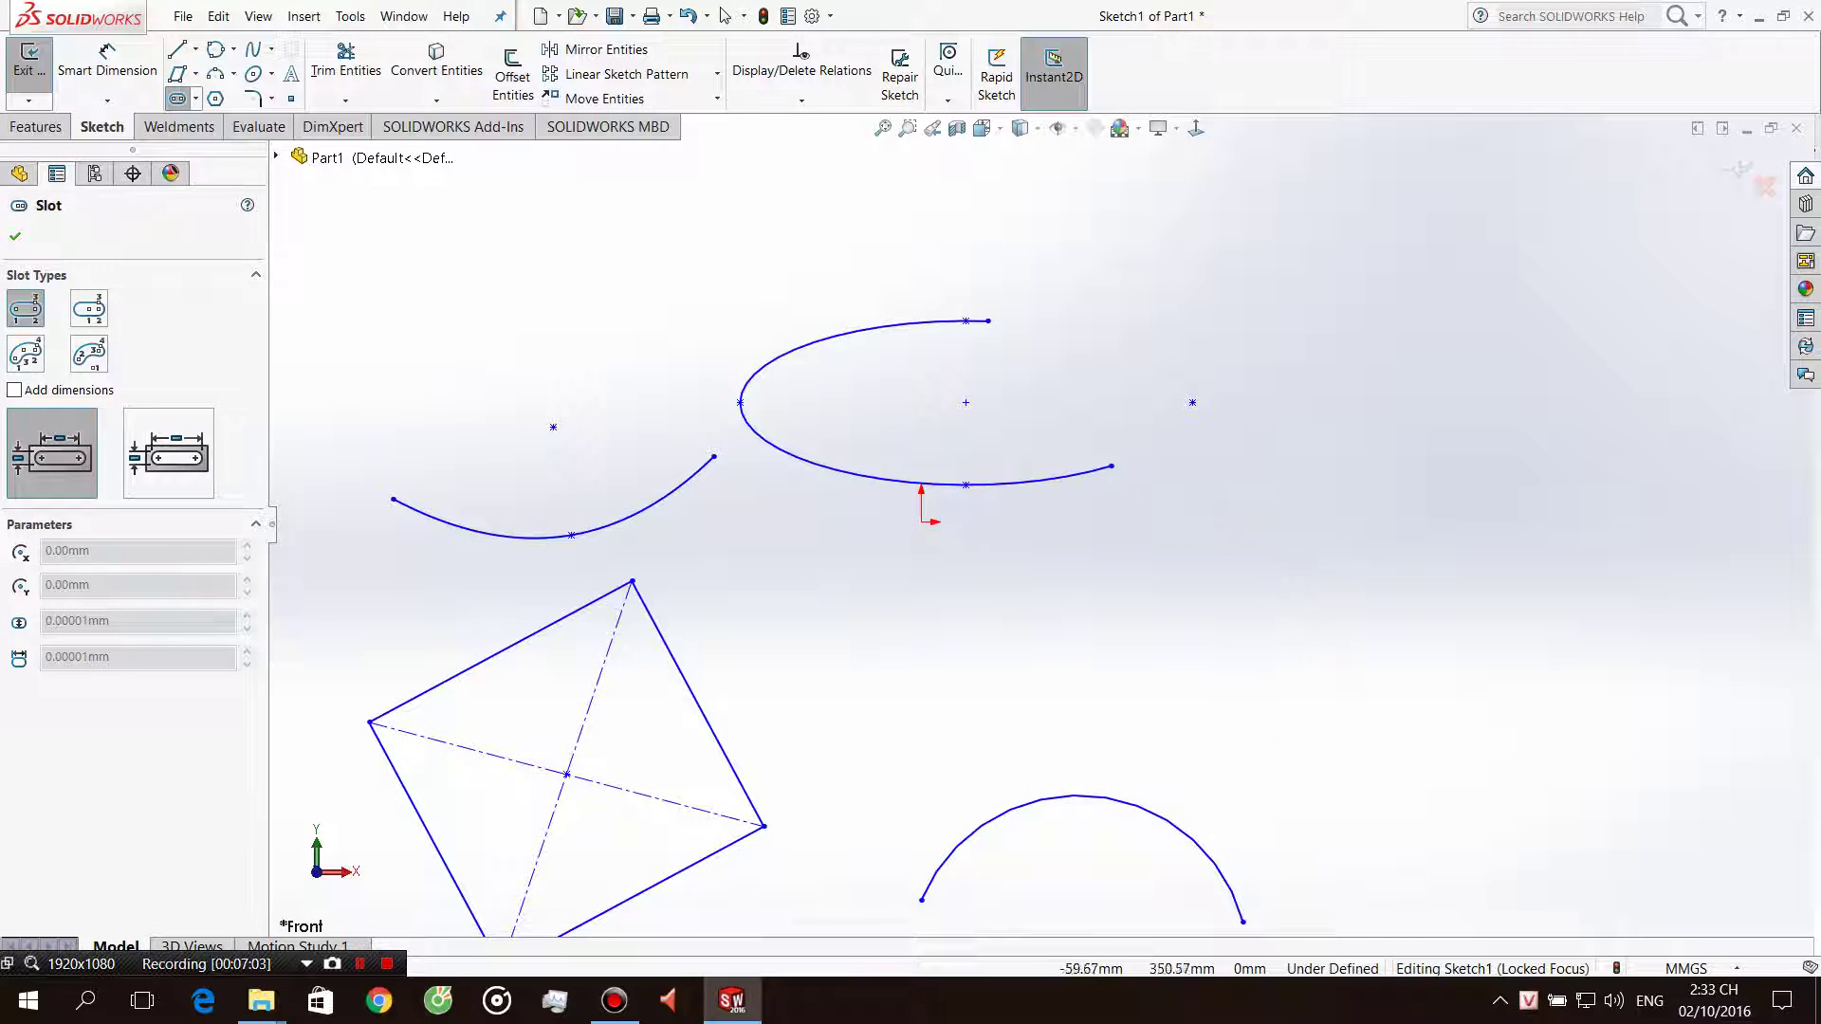
scroll(1040, 527, "up", 3)
left_click(581, 284)
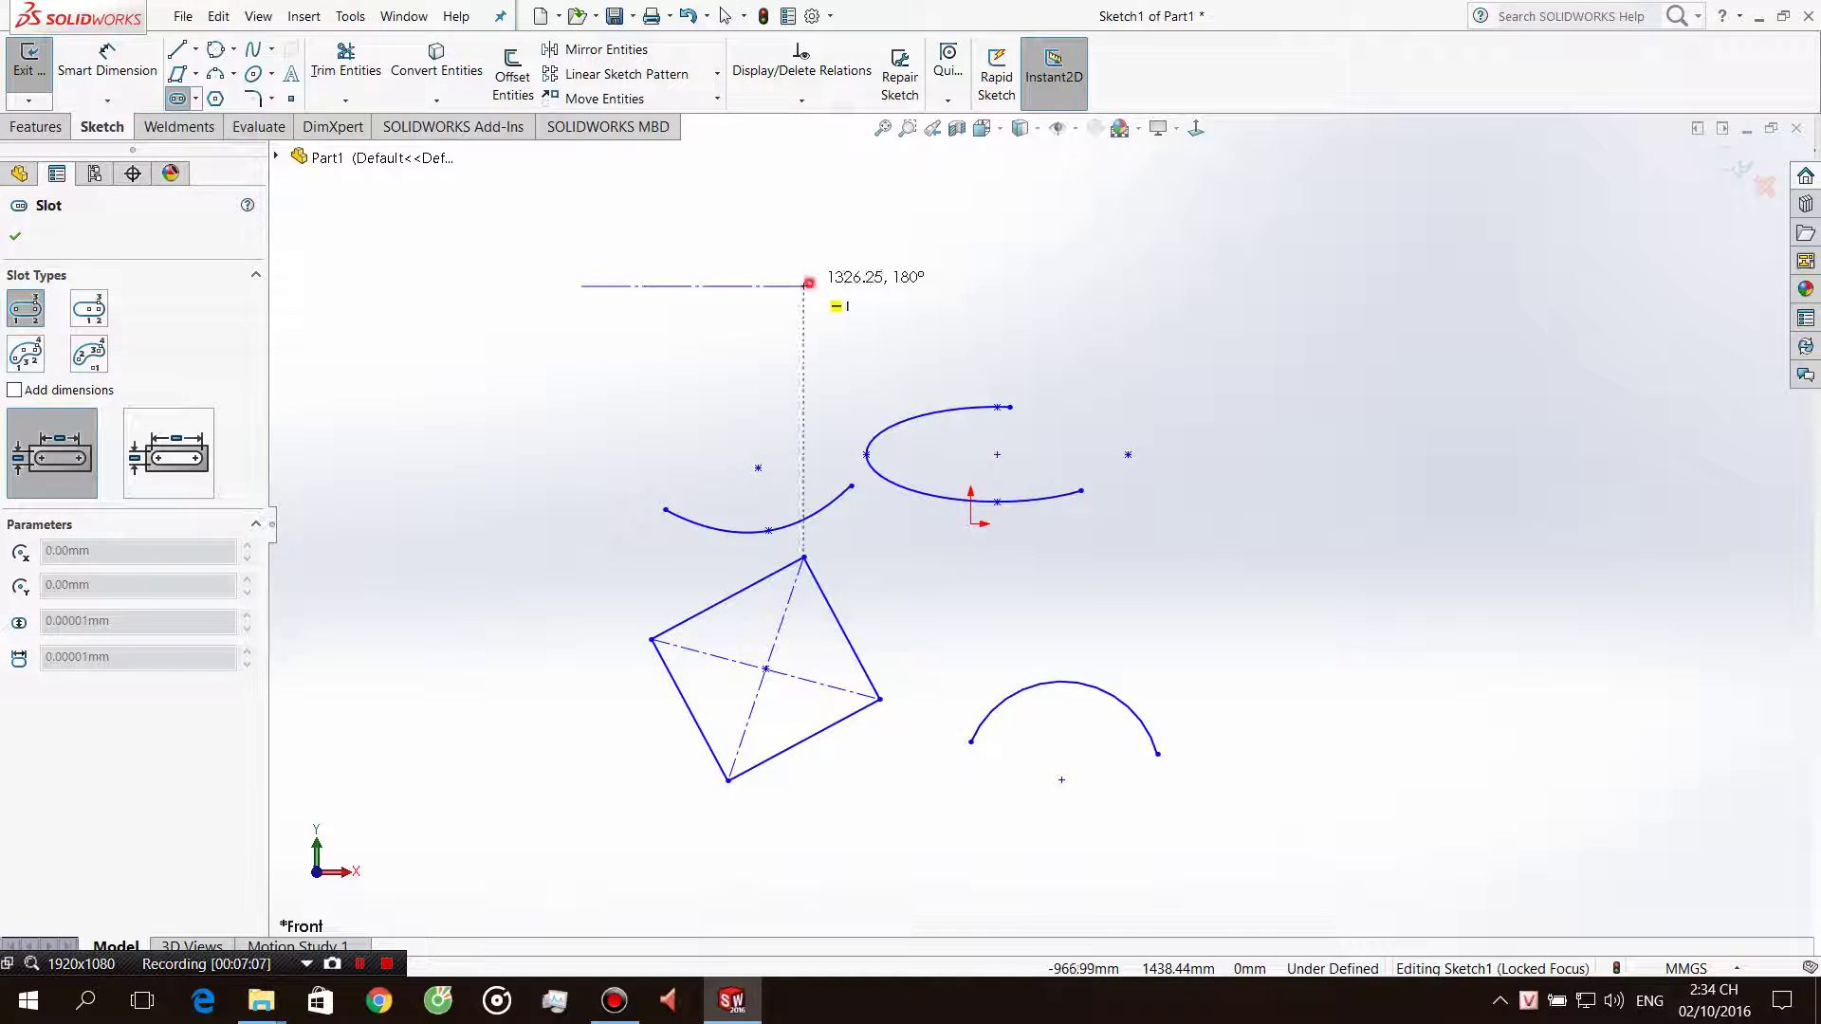
left_click(804, 285)
left_click(804, 331)
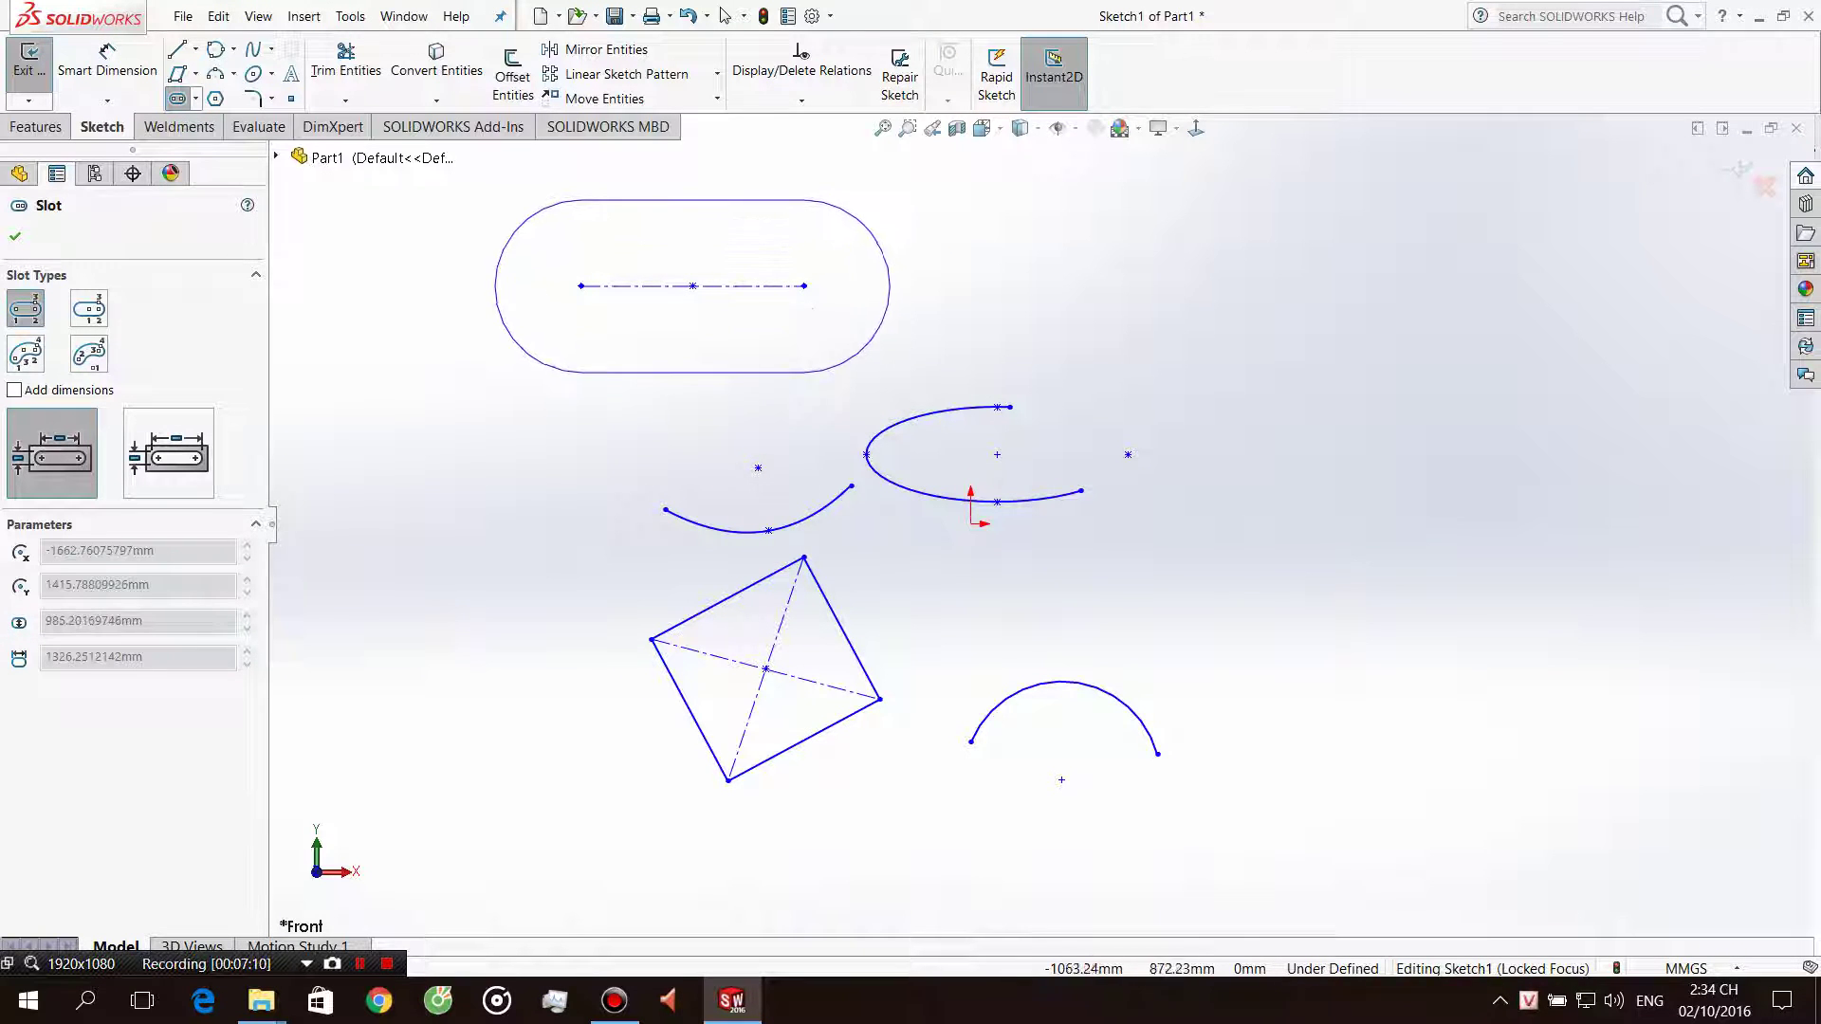
left_click(810, 377)
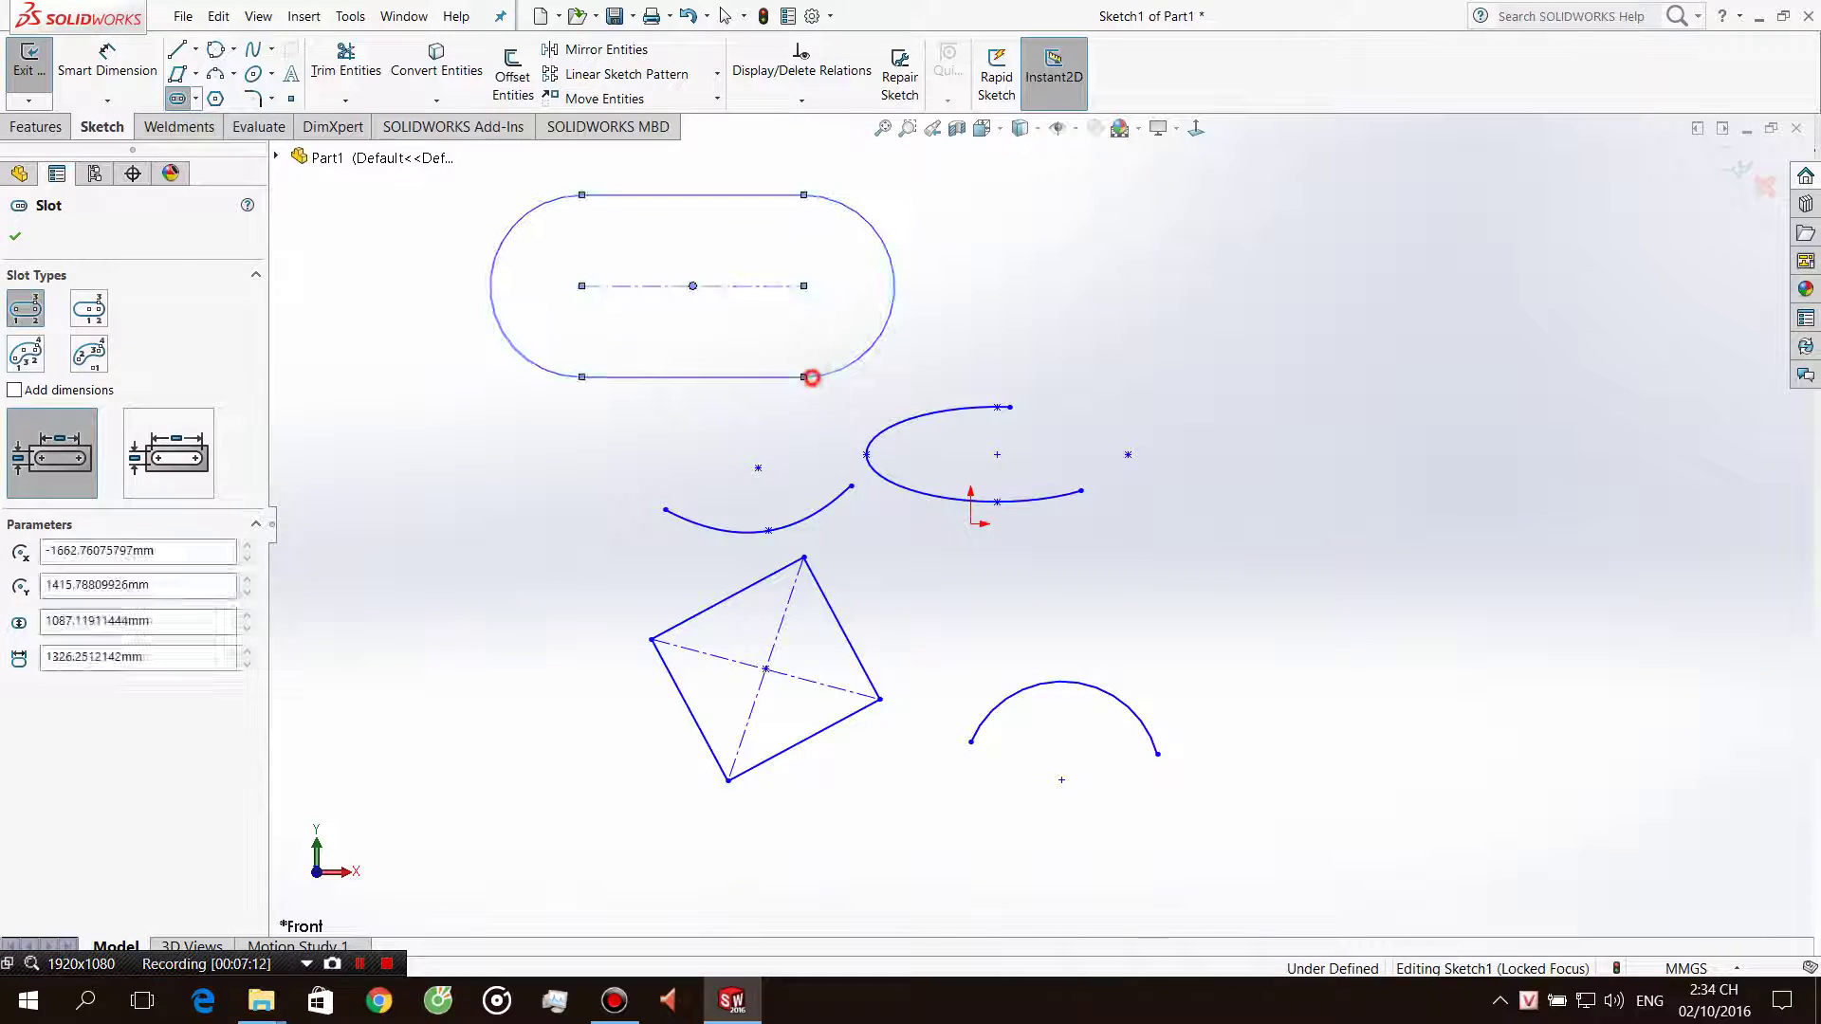
key("Escape")
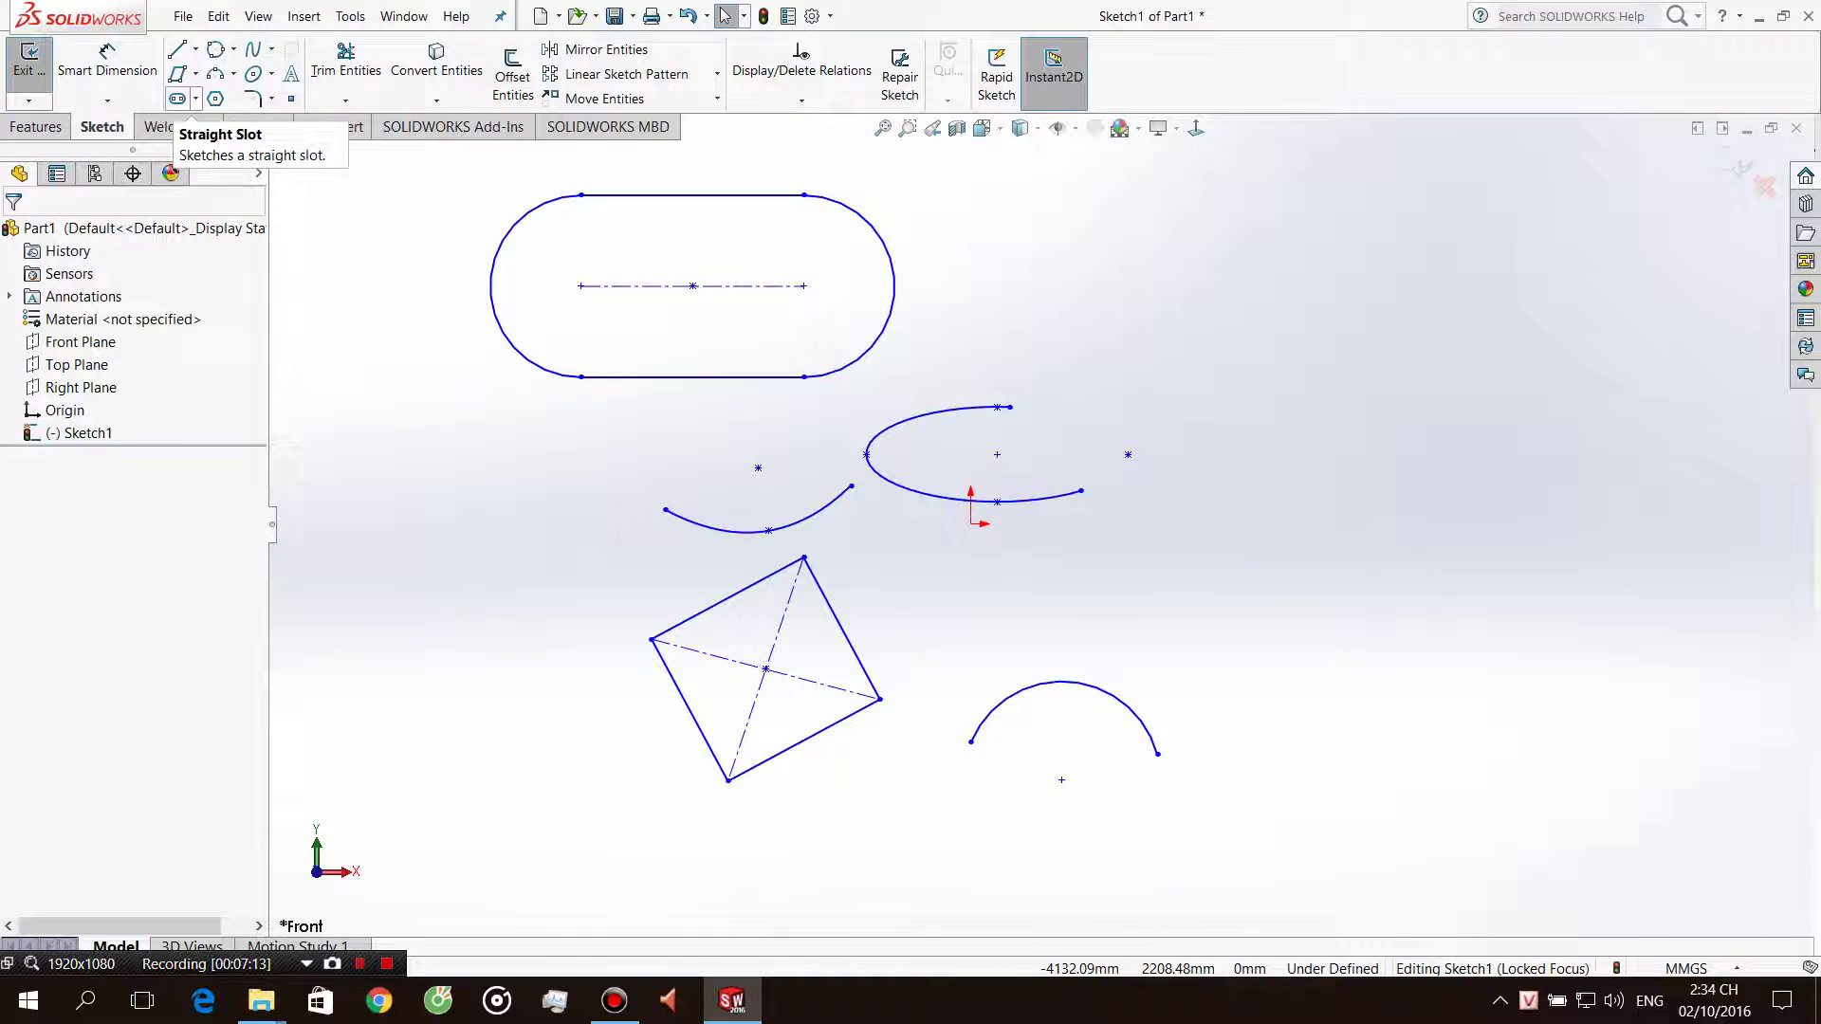
Draw a second straight slot at the top right.
left_click(196, 99)
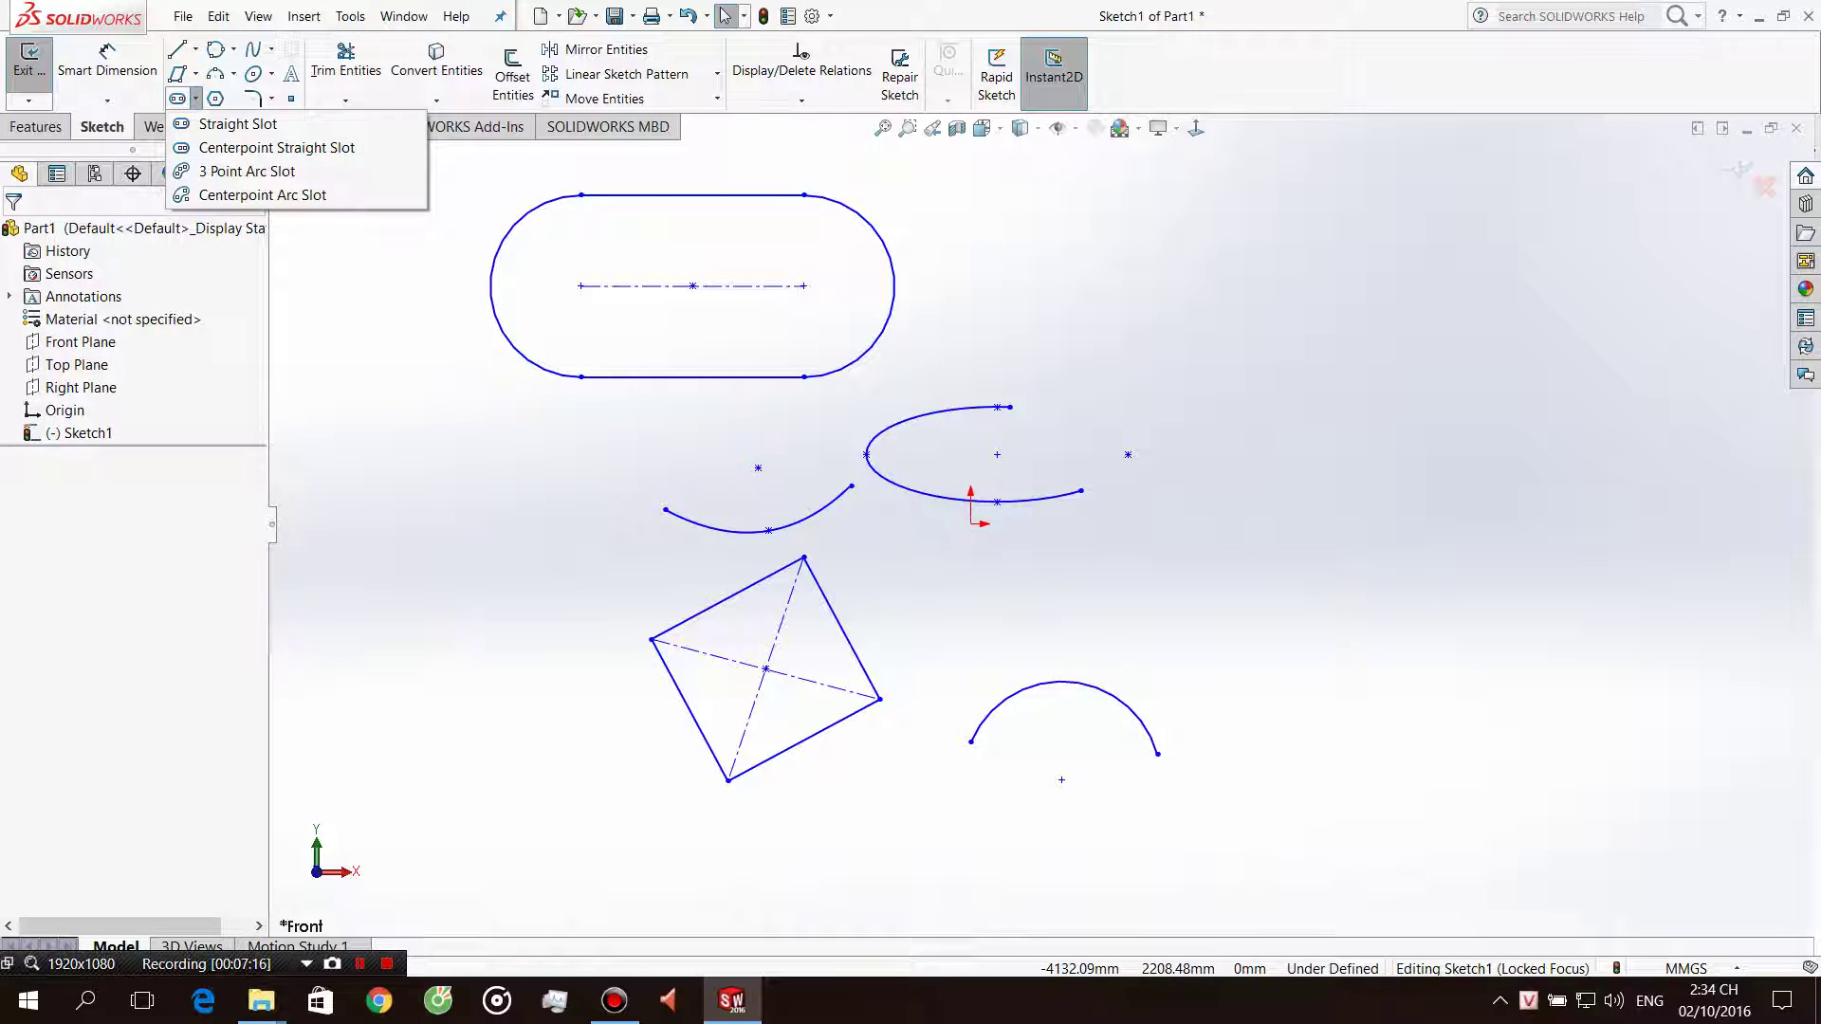
left_click(196, 99)
left_click(195, 98)
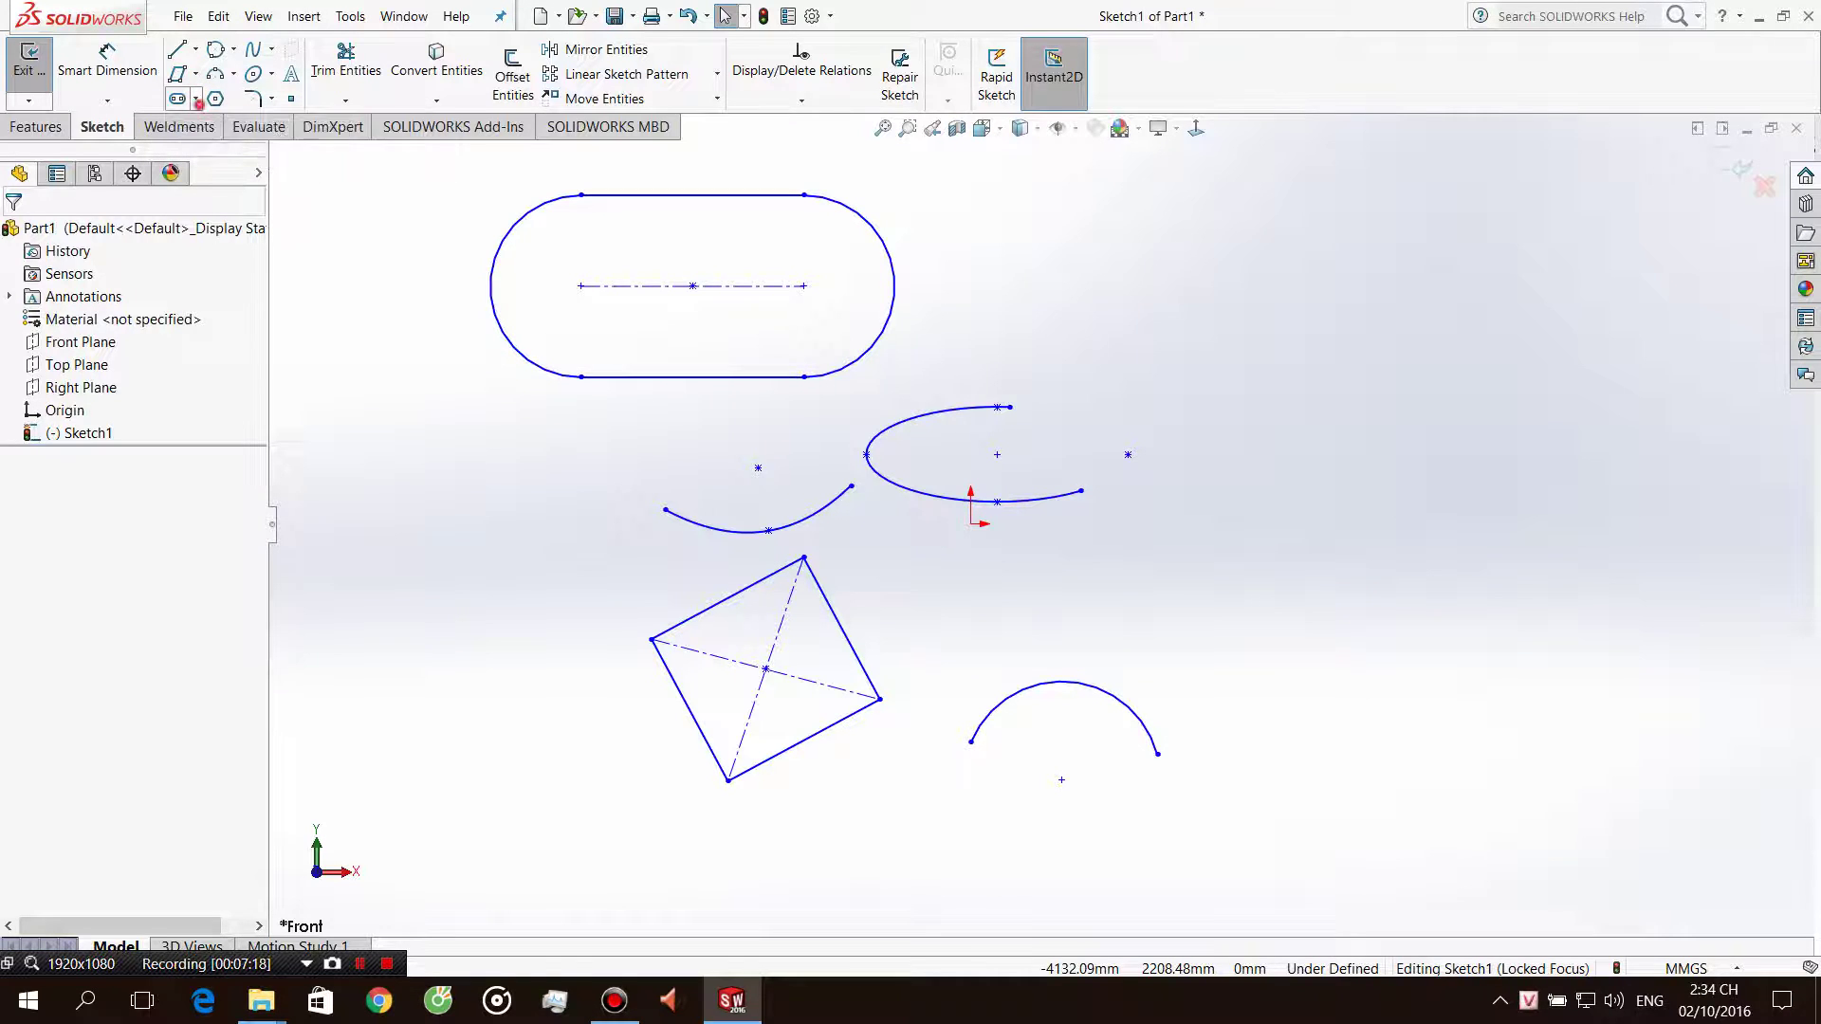
left_click(195, 99)
left_click(220, 118)
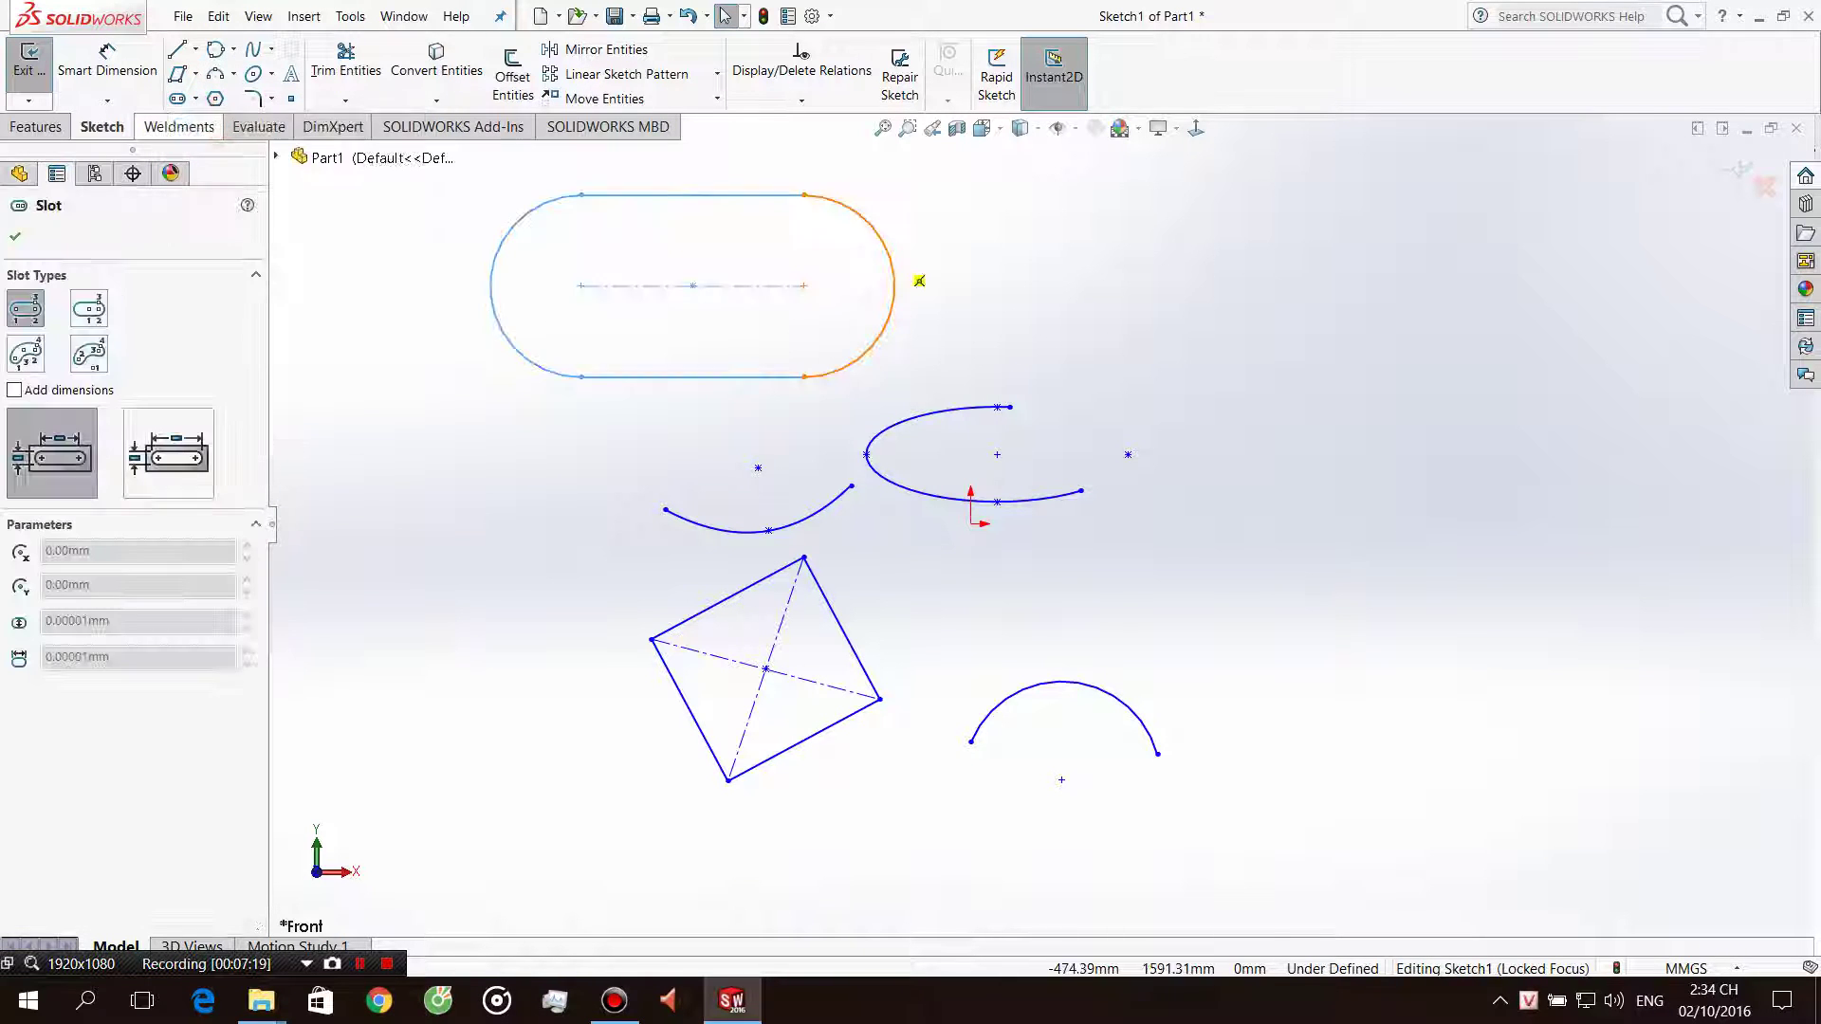
left_click(1261, 312)
left_click(1625, 318)
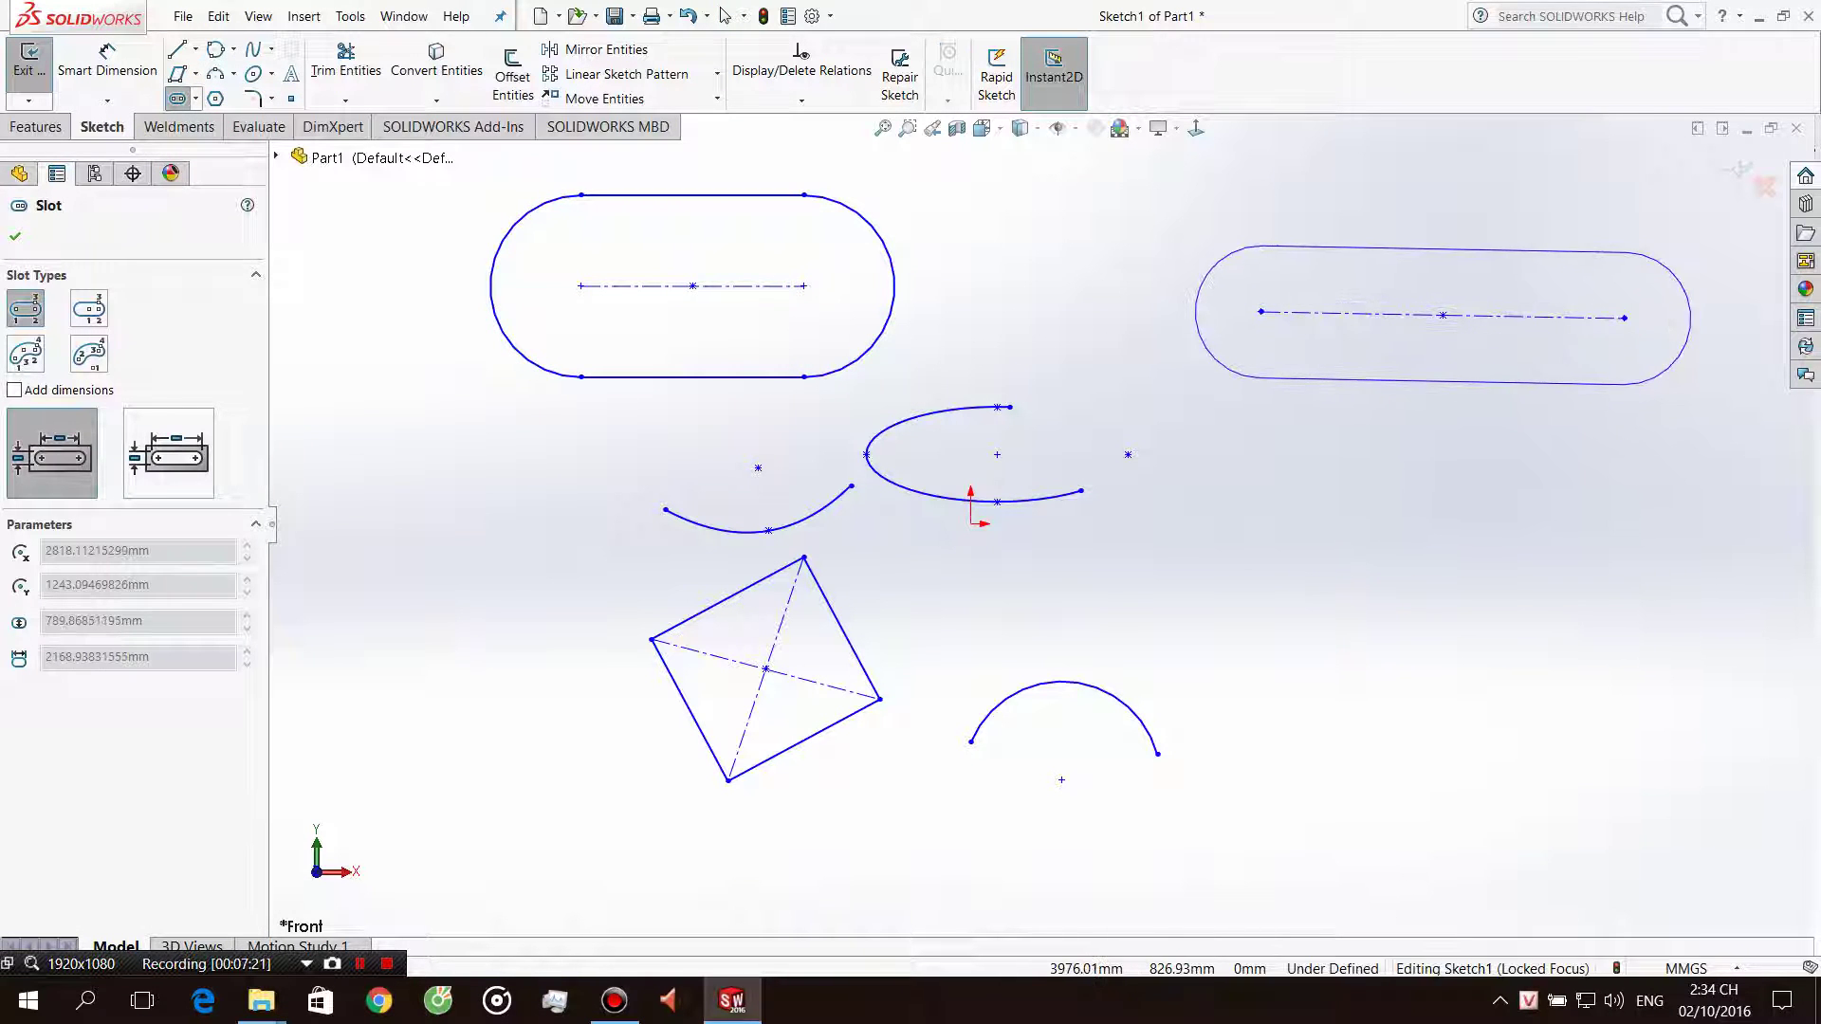
left_click(1621, 384)
left_click(725, 15)
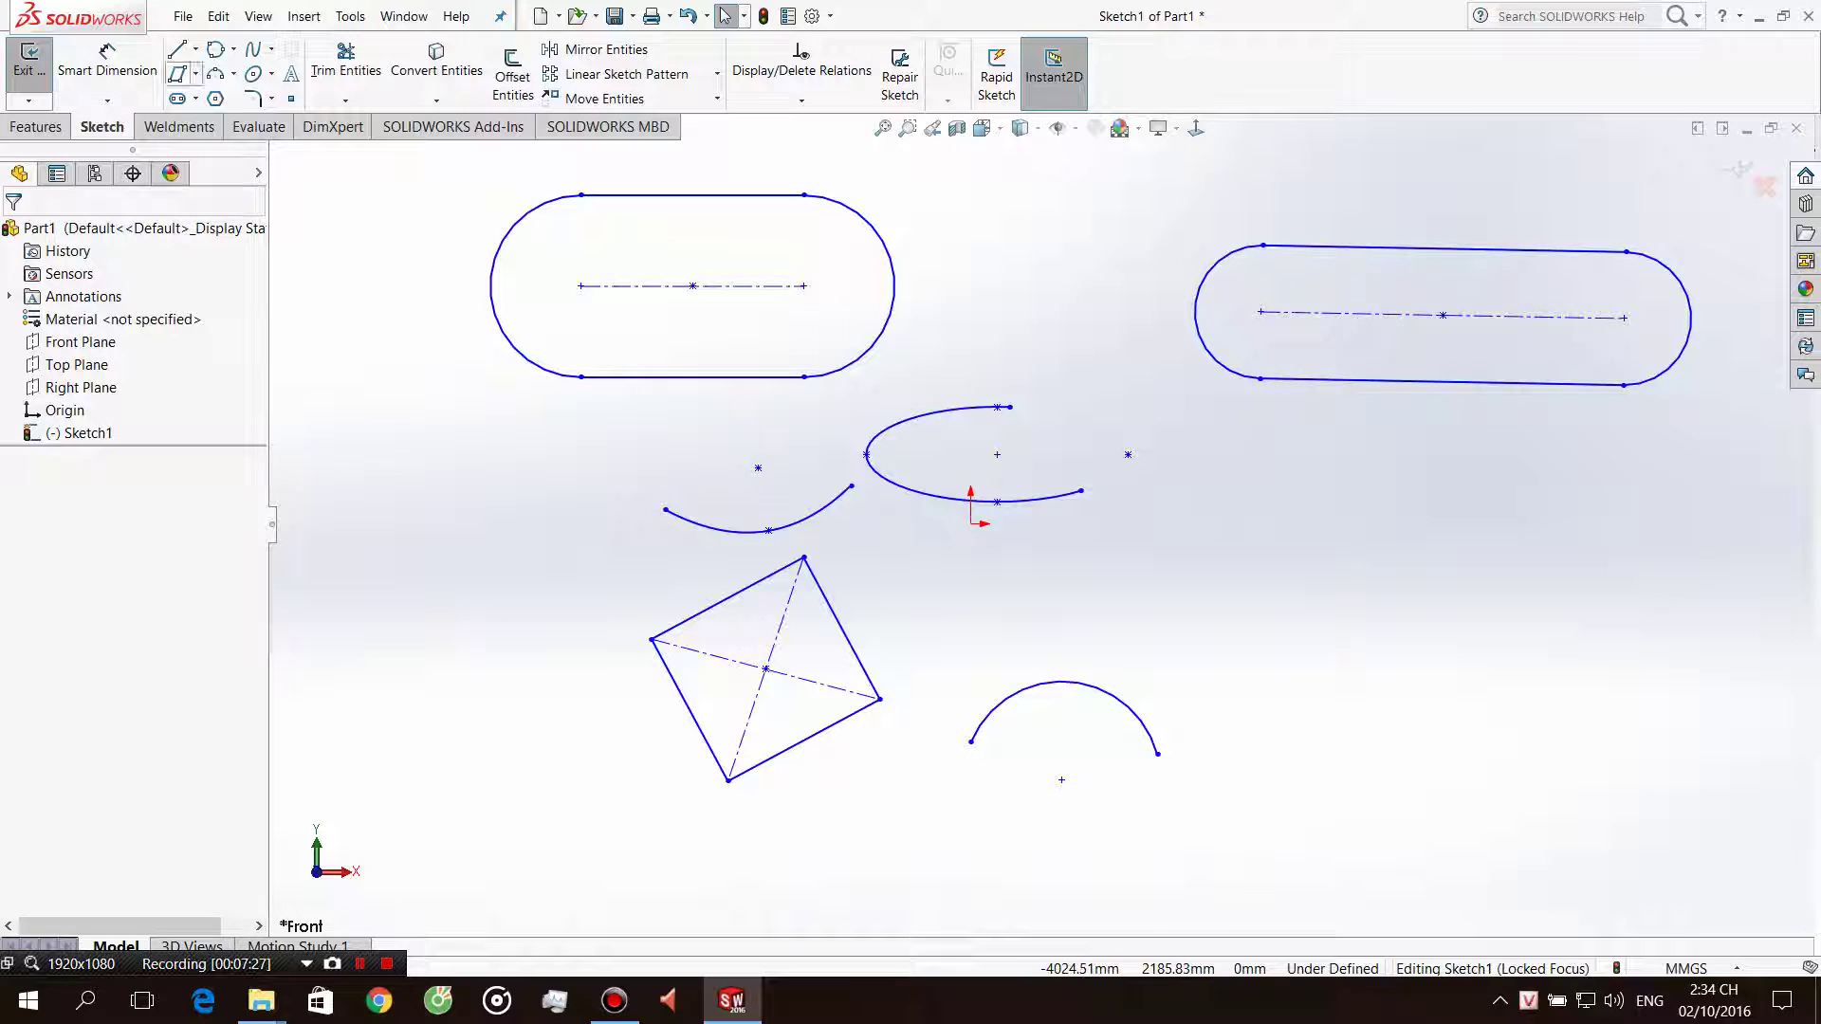
Draw a centerpoint straight slot below the top-right slot.
left_click(195, 98)
left_click(195, 98)
left_click(237, 144)
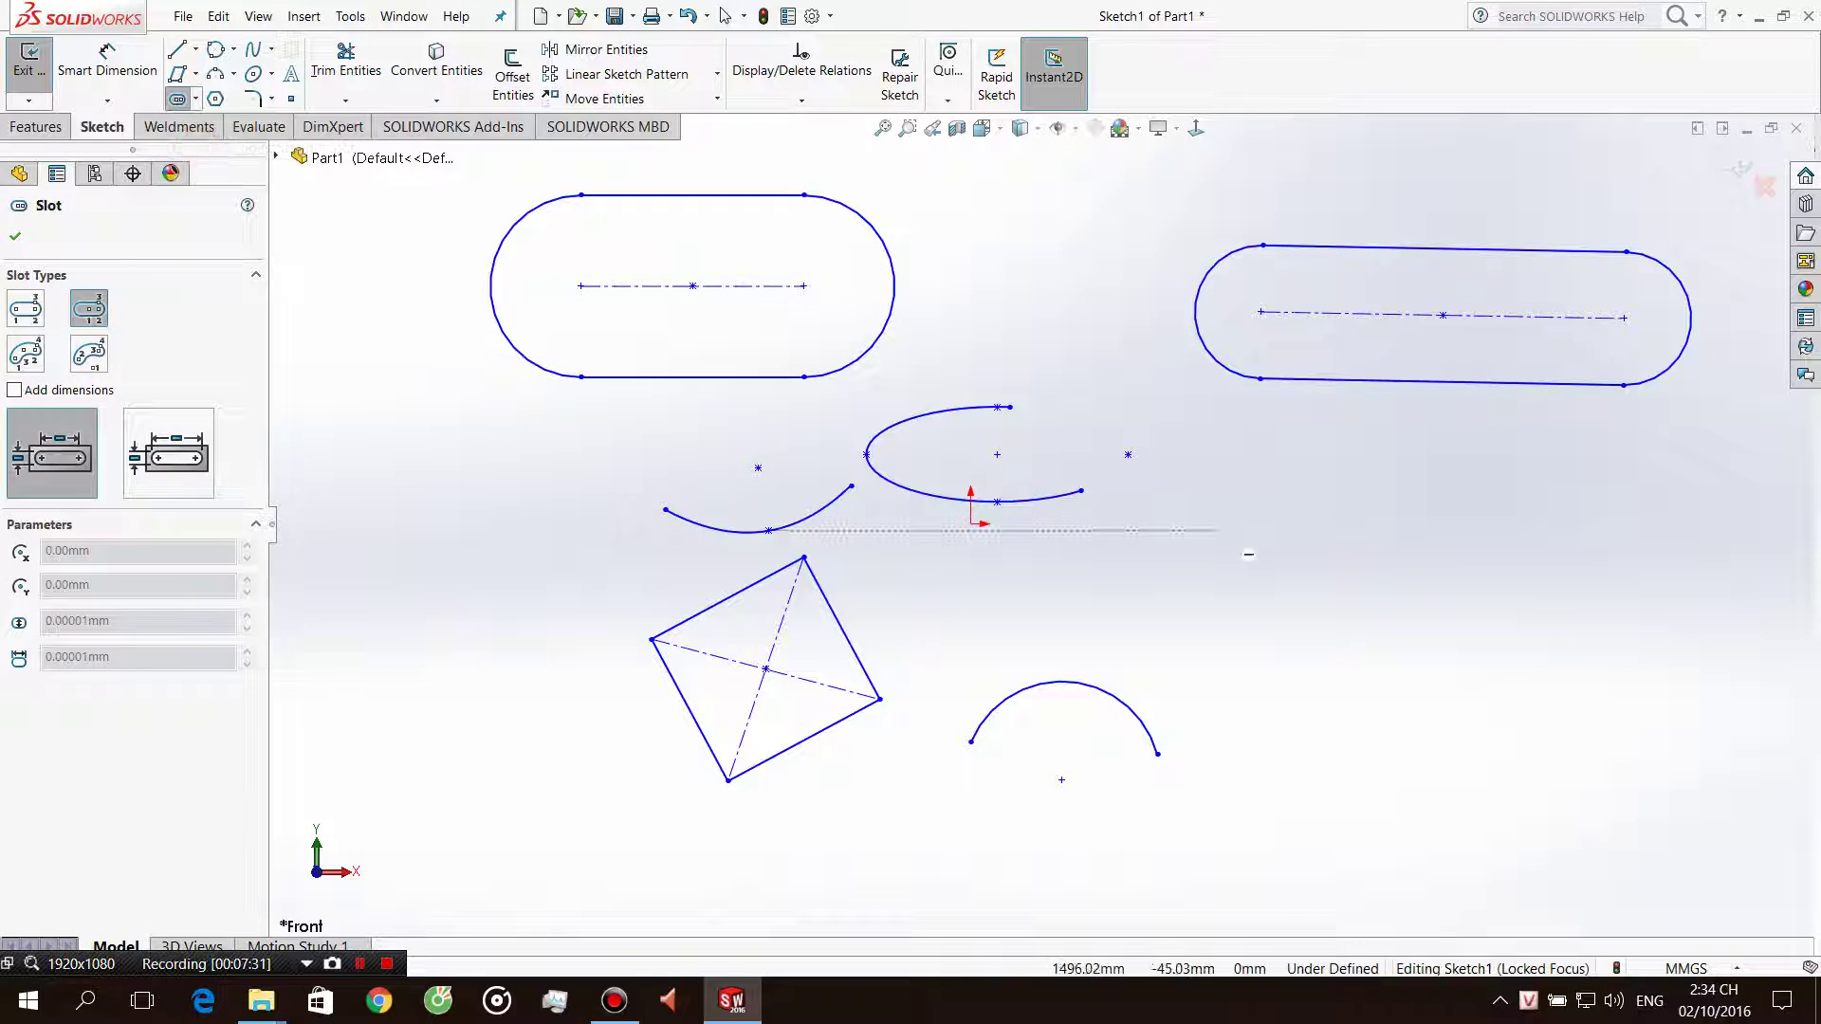
left_click(1381, 566)
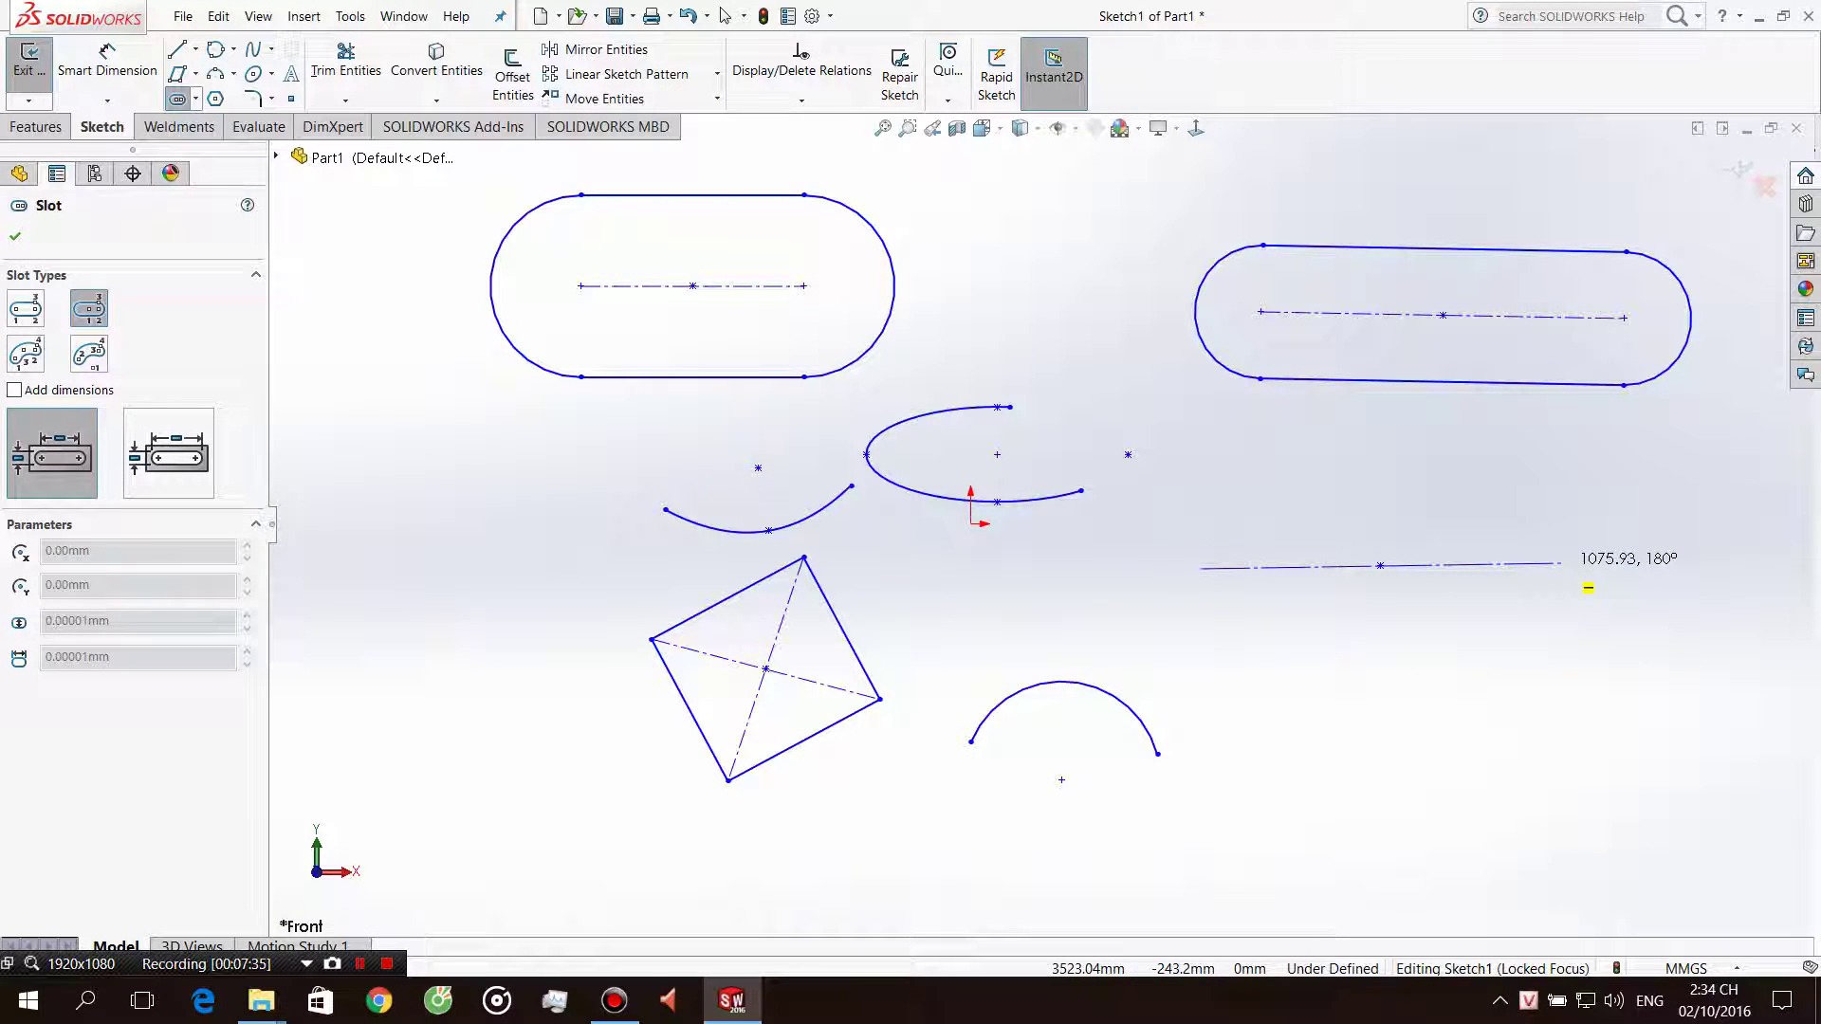
left_click(1560, 566)
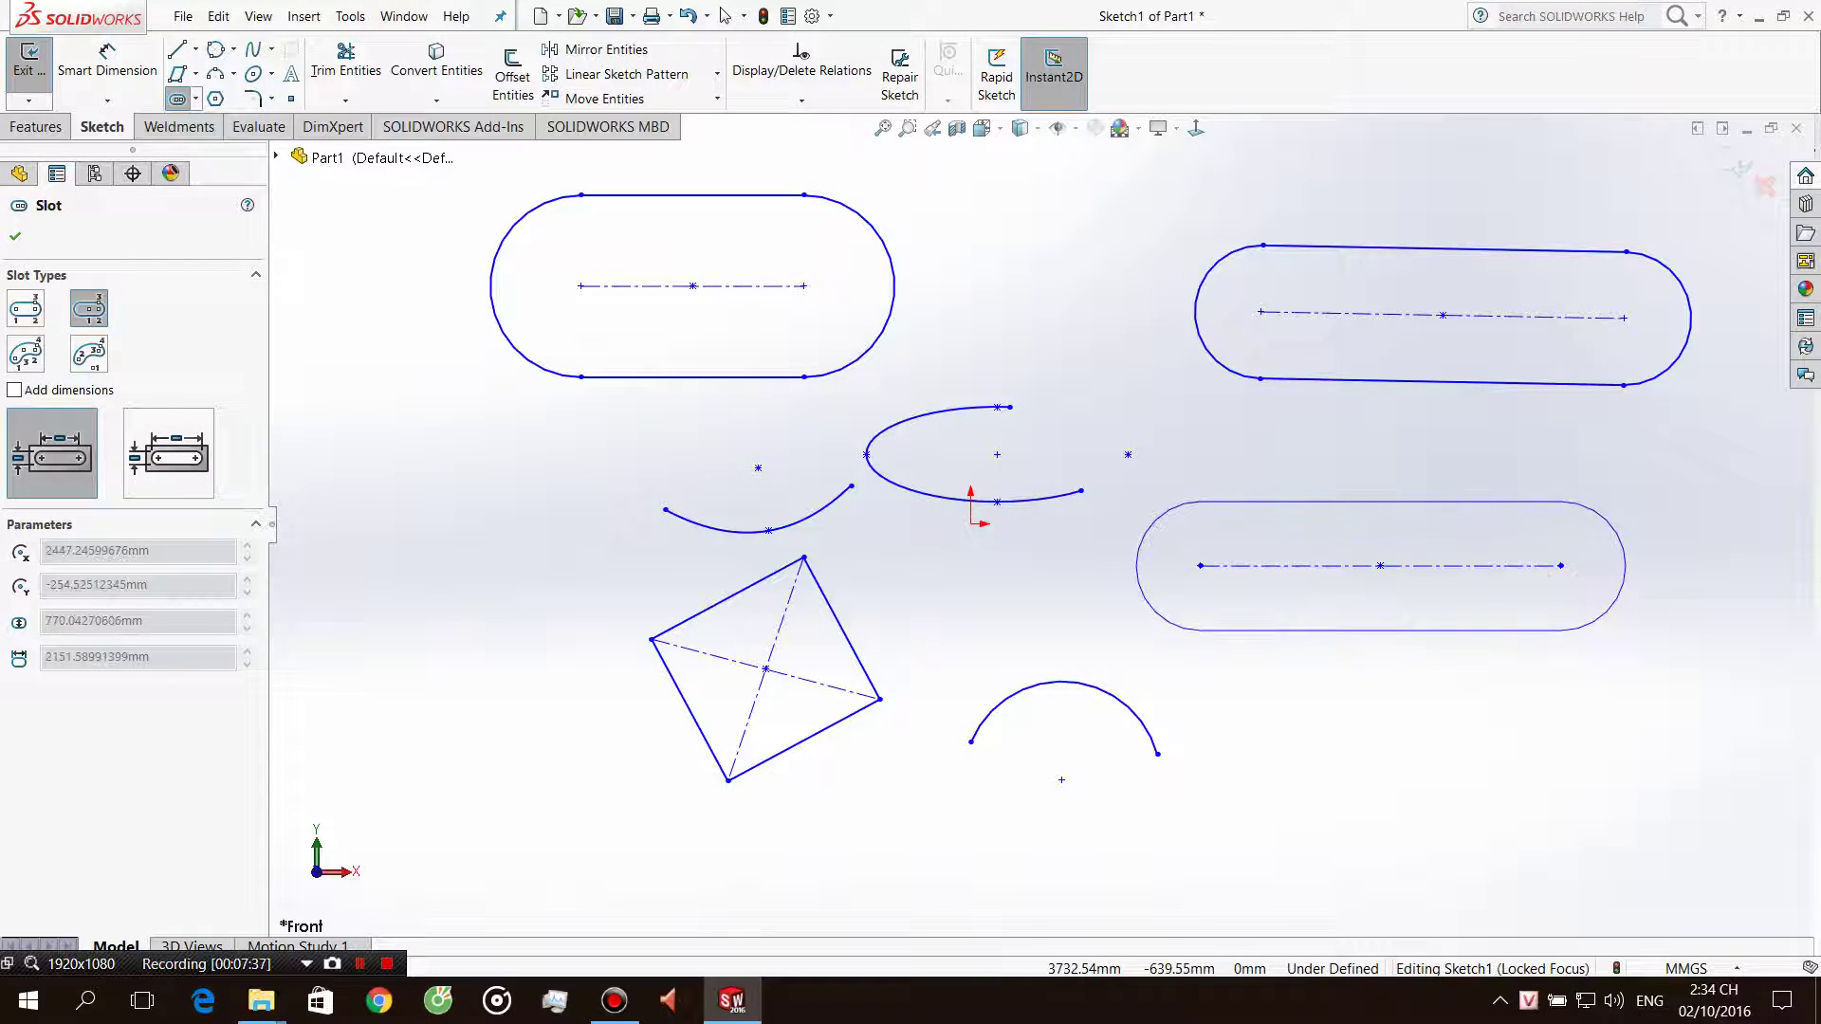
left_click(1596, 630)
key("Escape")
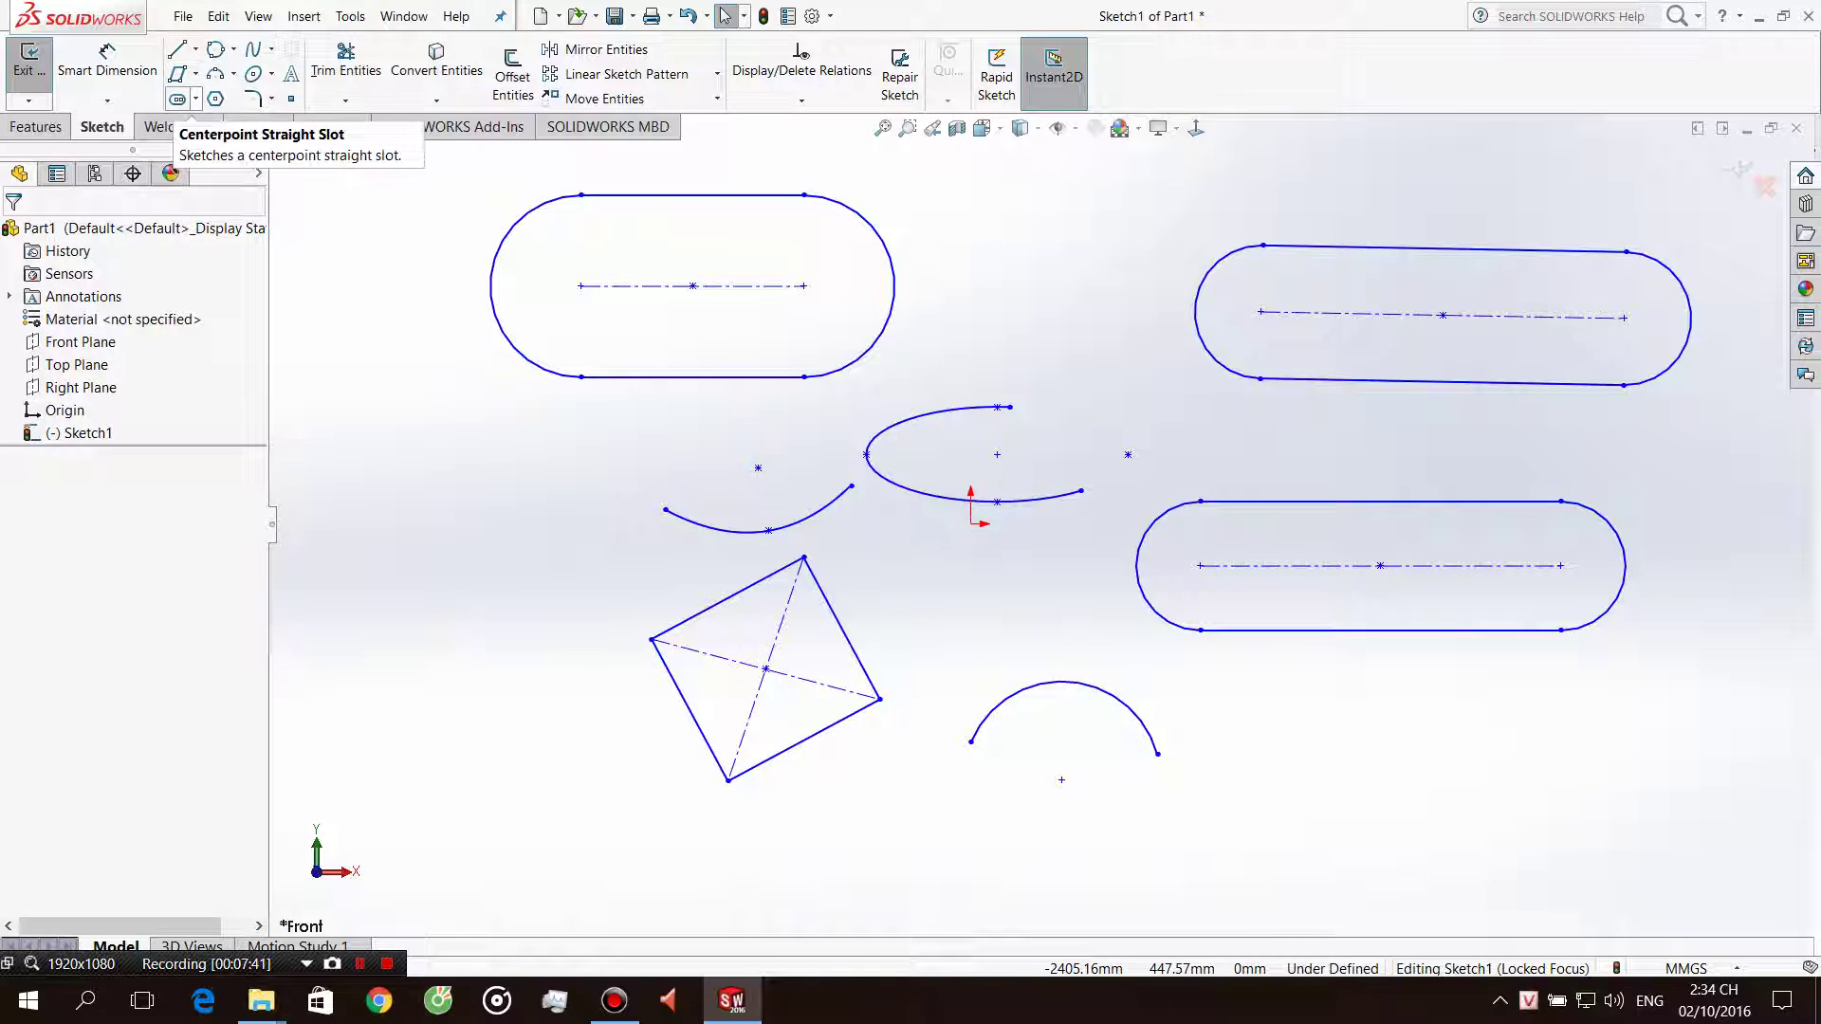
Draw a three-point arc slot on the left side of the Front sketch.
left_click(196, 99)
left_click(246, 171)
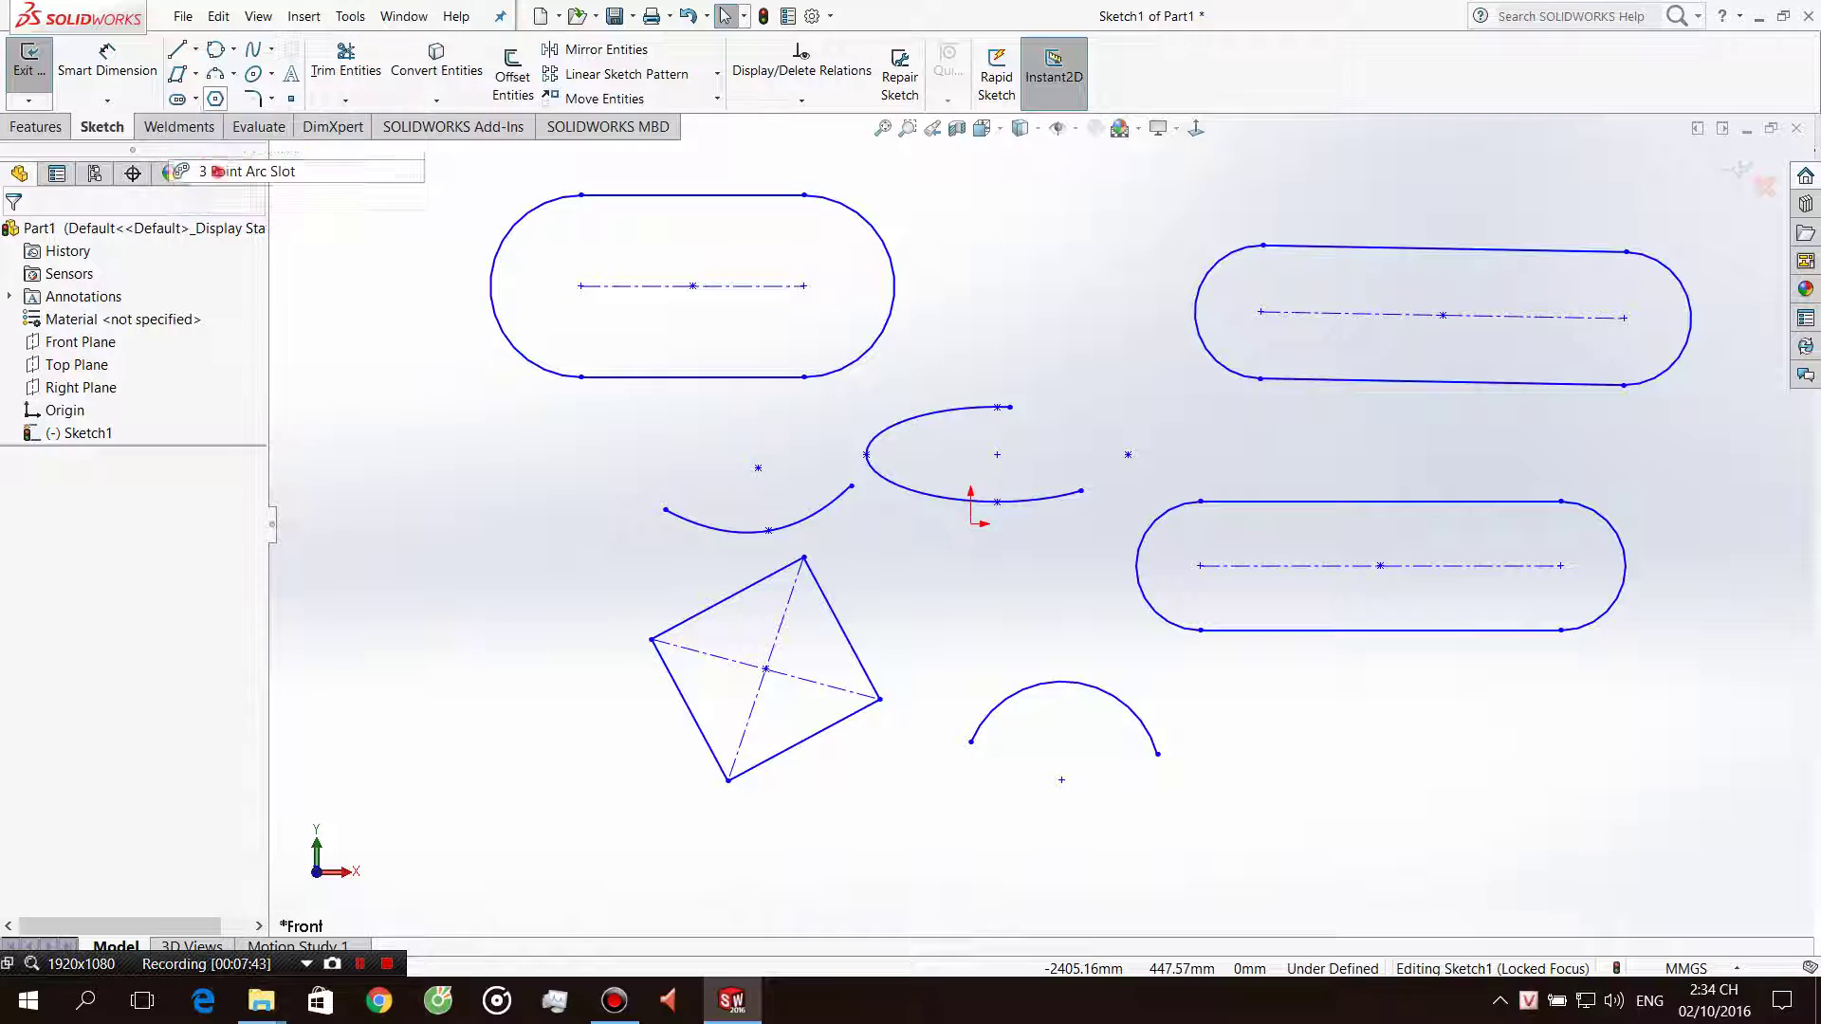
scroll(1043, 531, "up", 3)
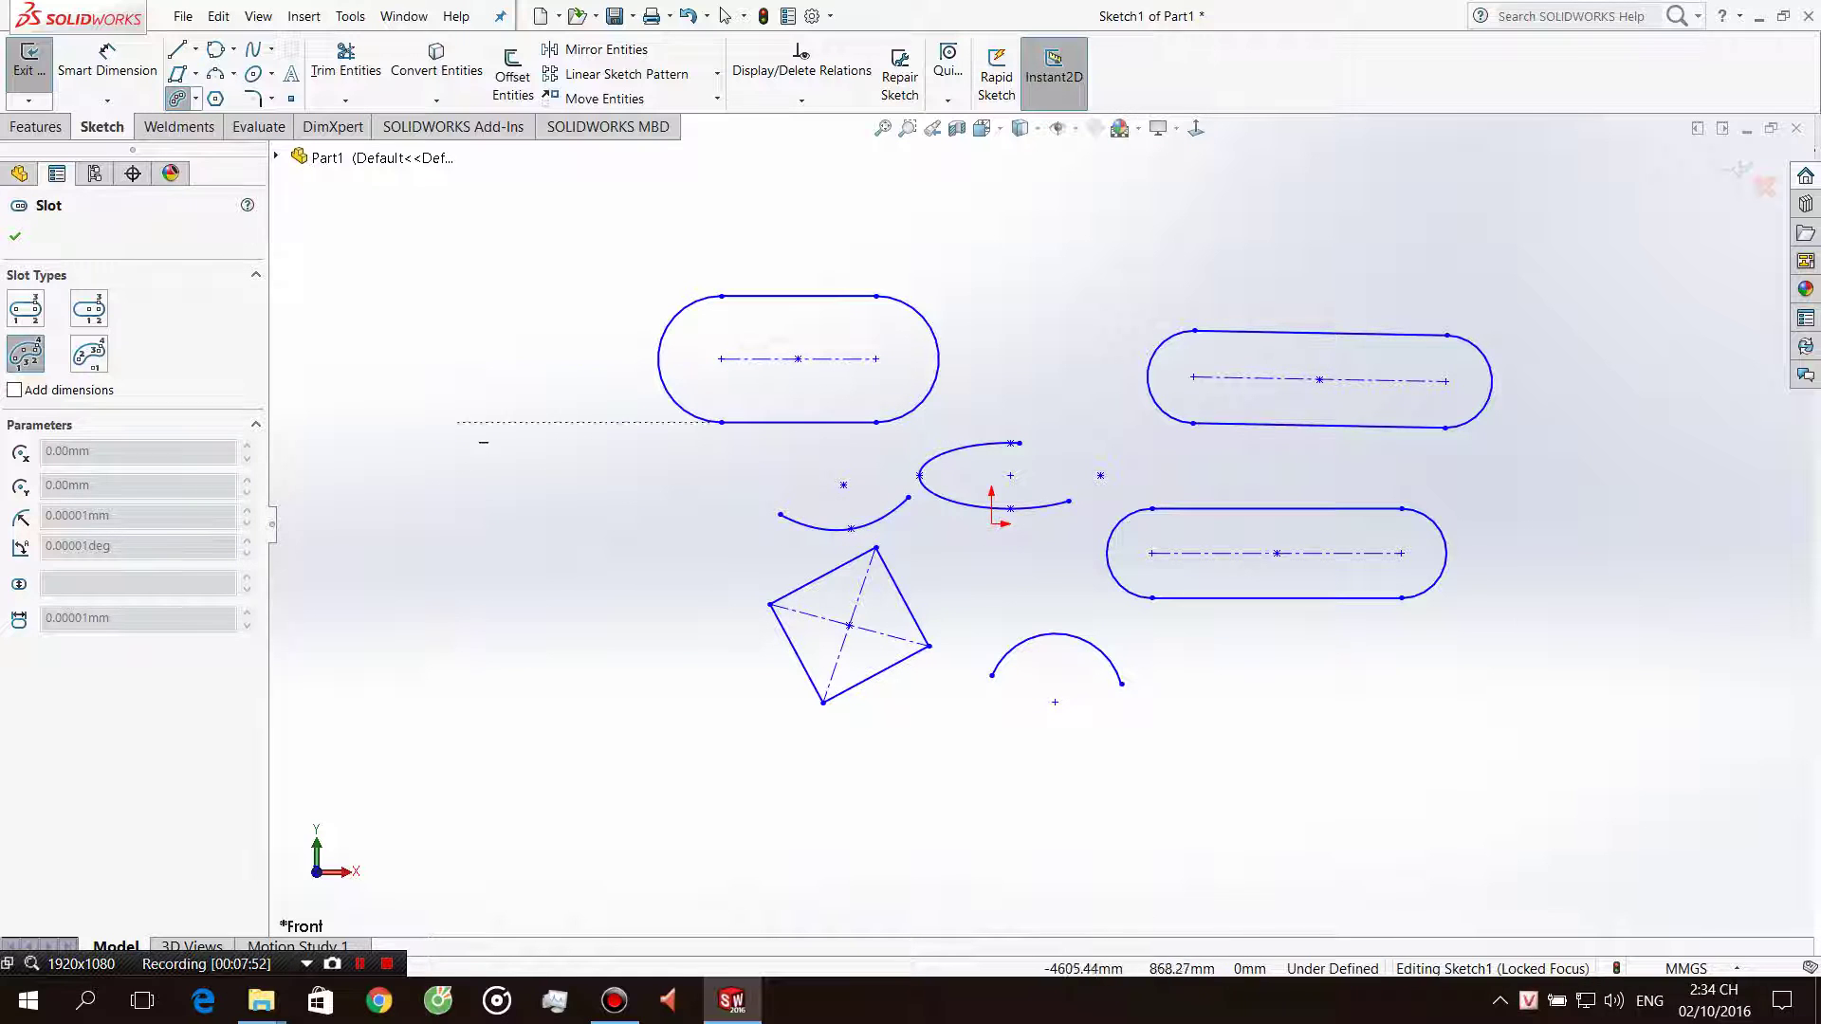
left_click(374, 528)
left_click(666, 529)
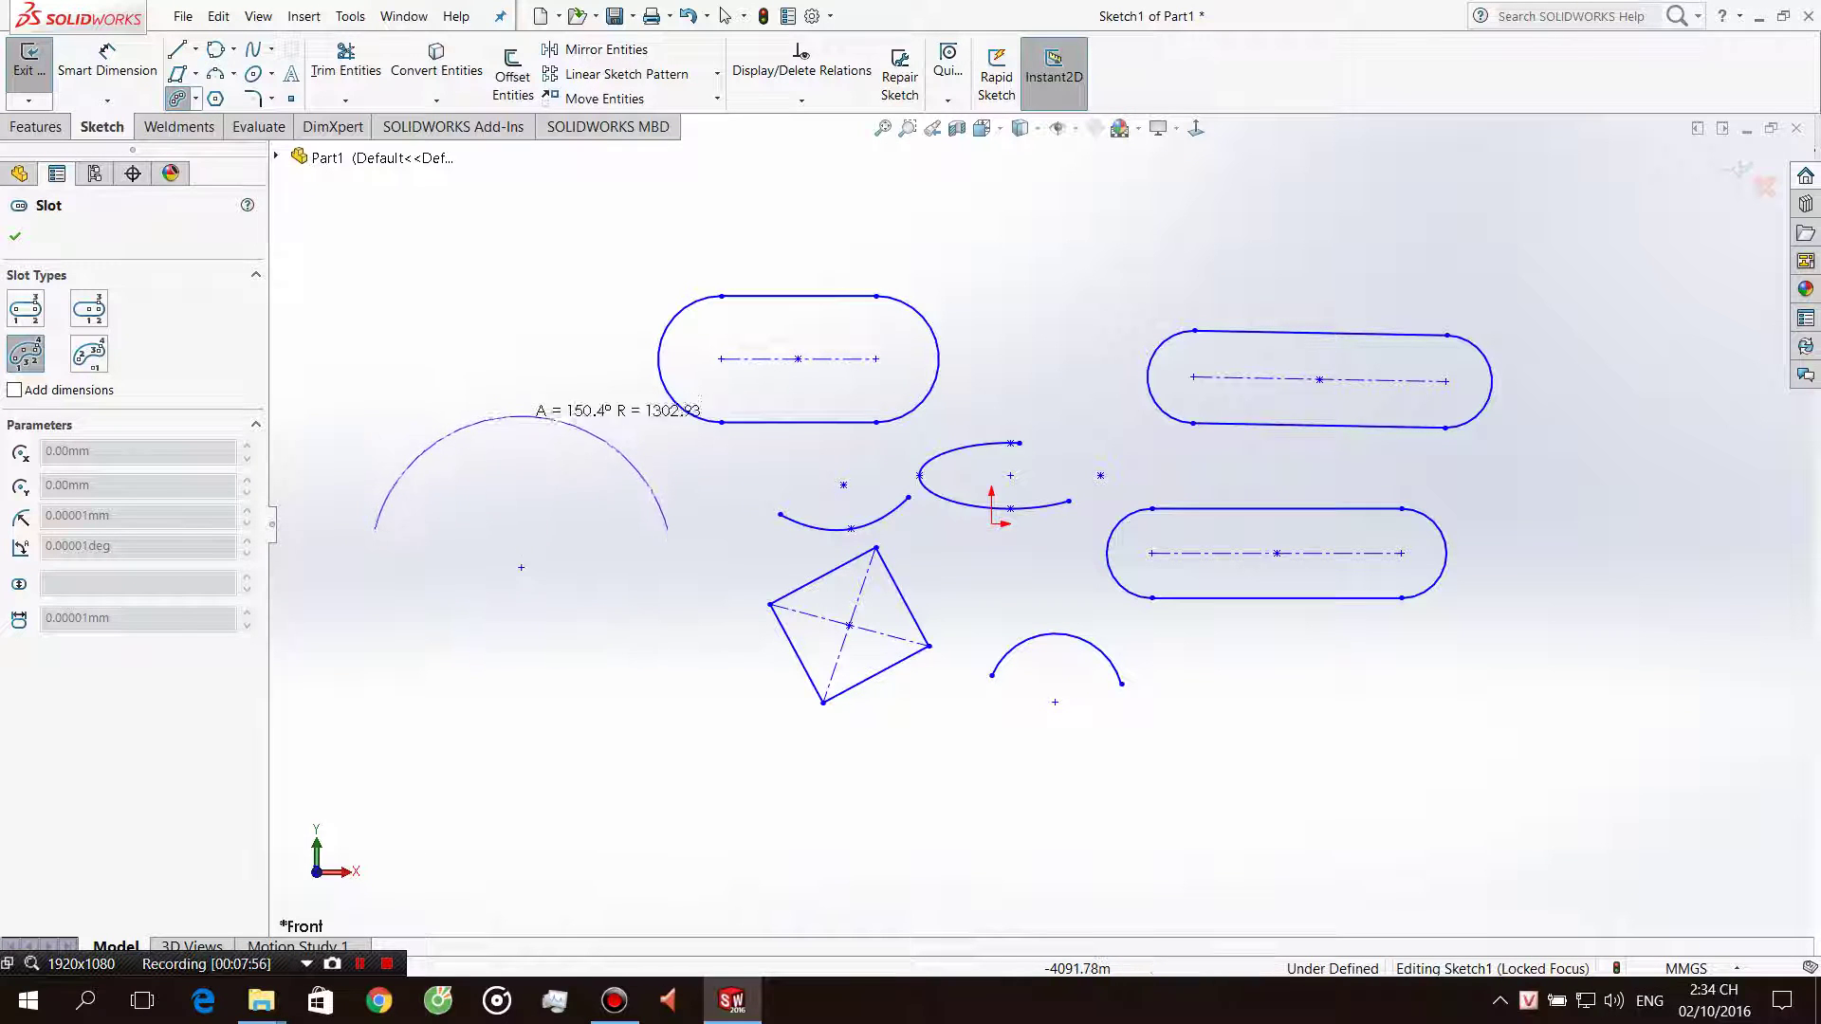
left_click(516, 419)
left_click(615, 483)
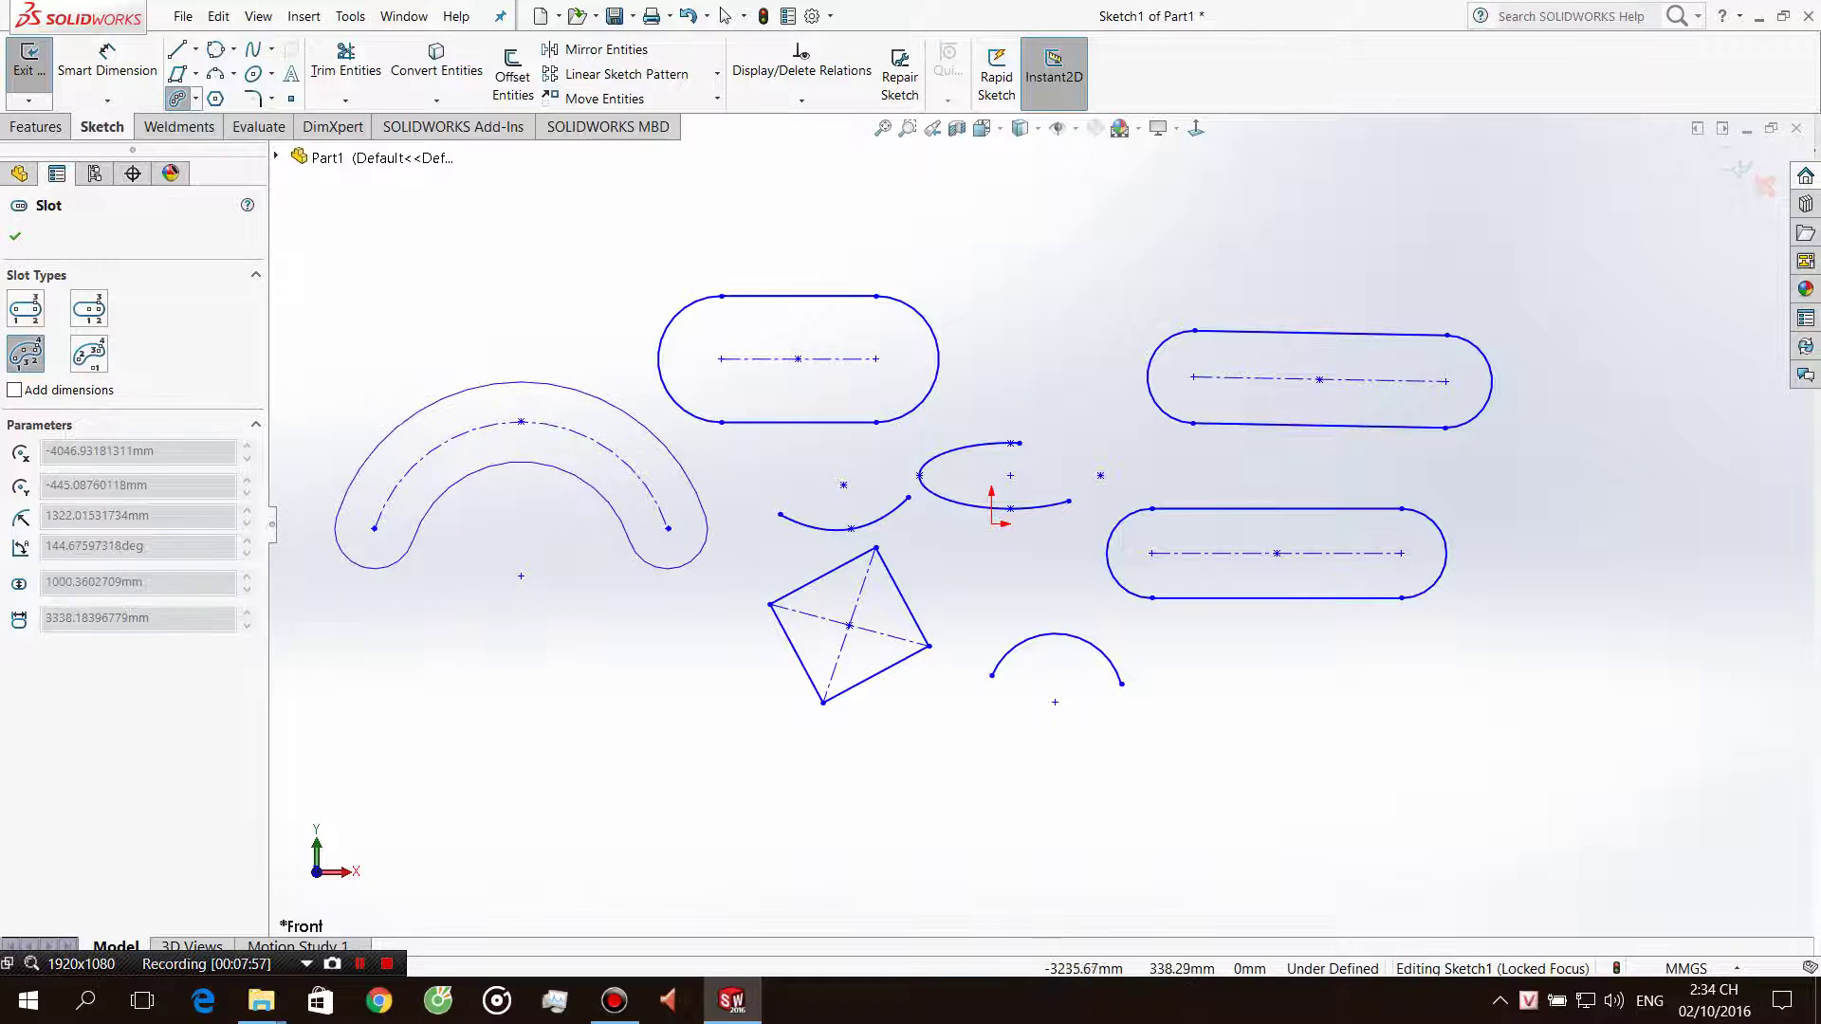
key("Escape")
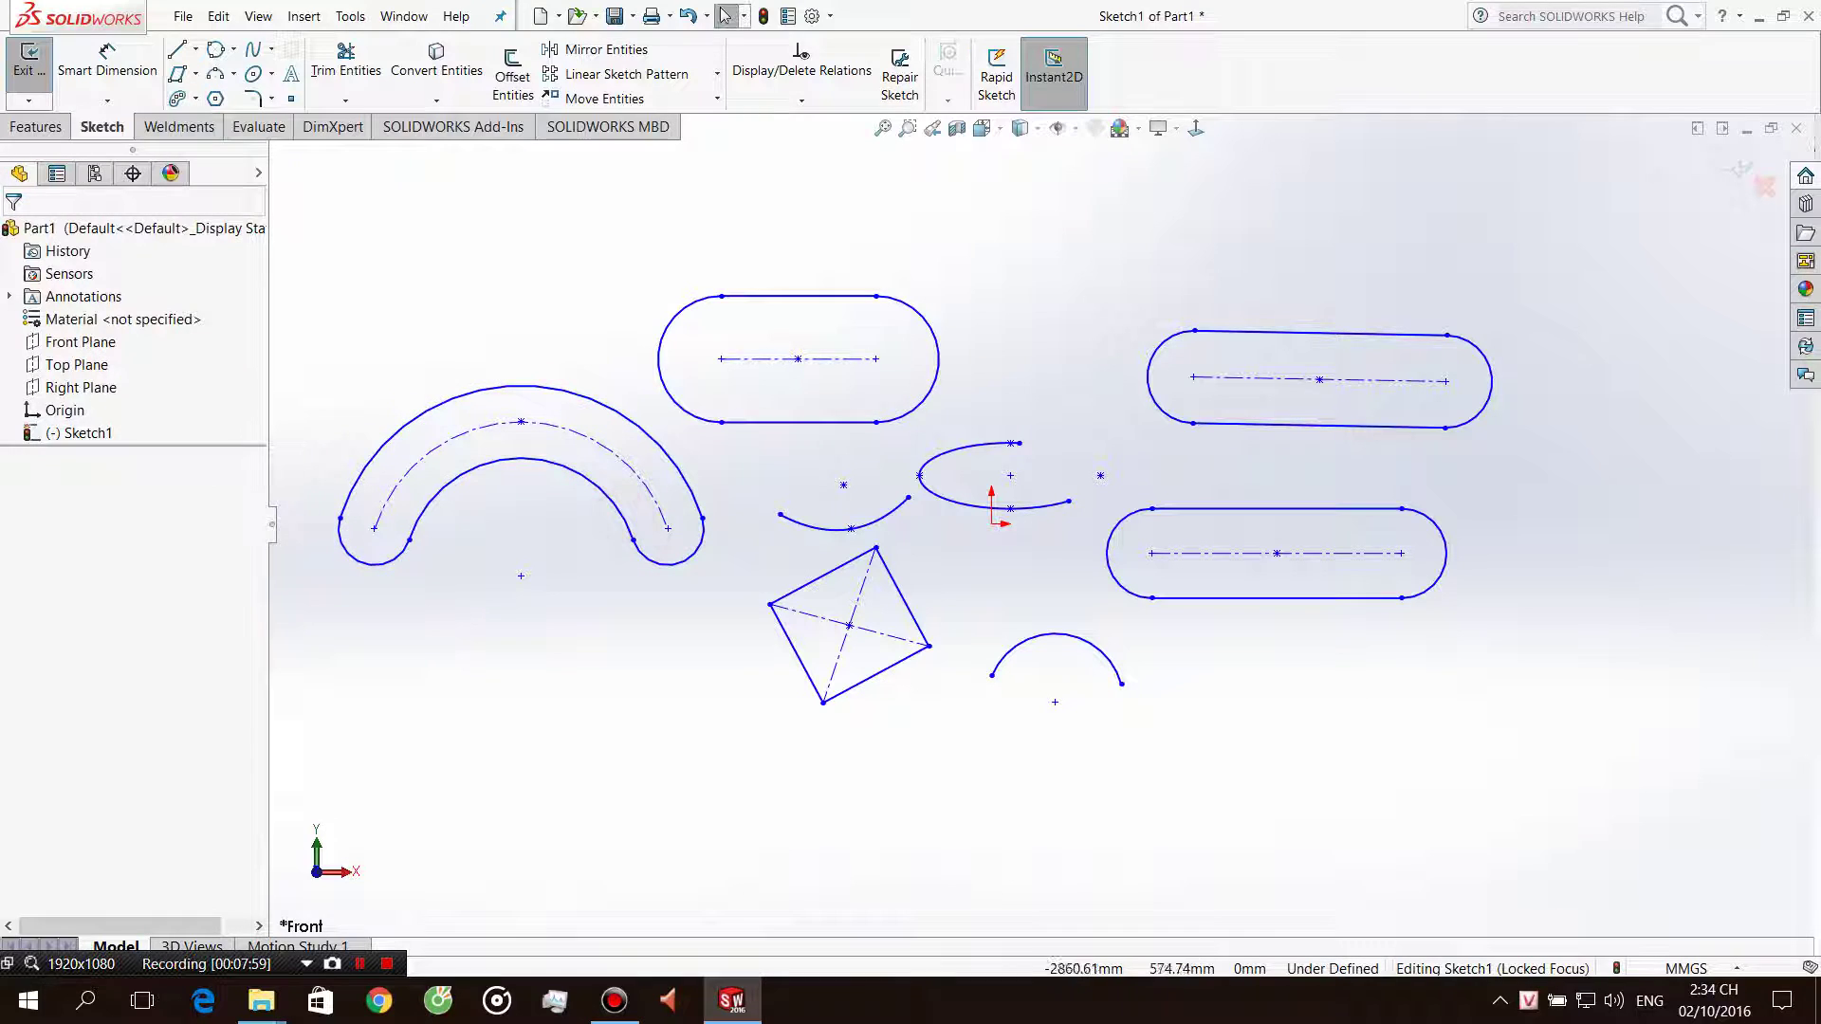
Draw a larger centrepoint arc slot at the lower right of the sketch.
left_click(196, 99)
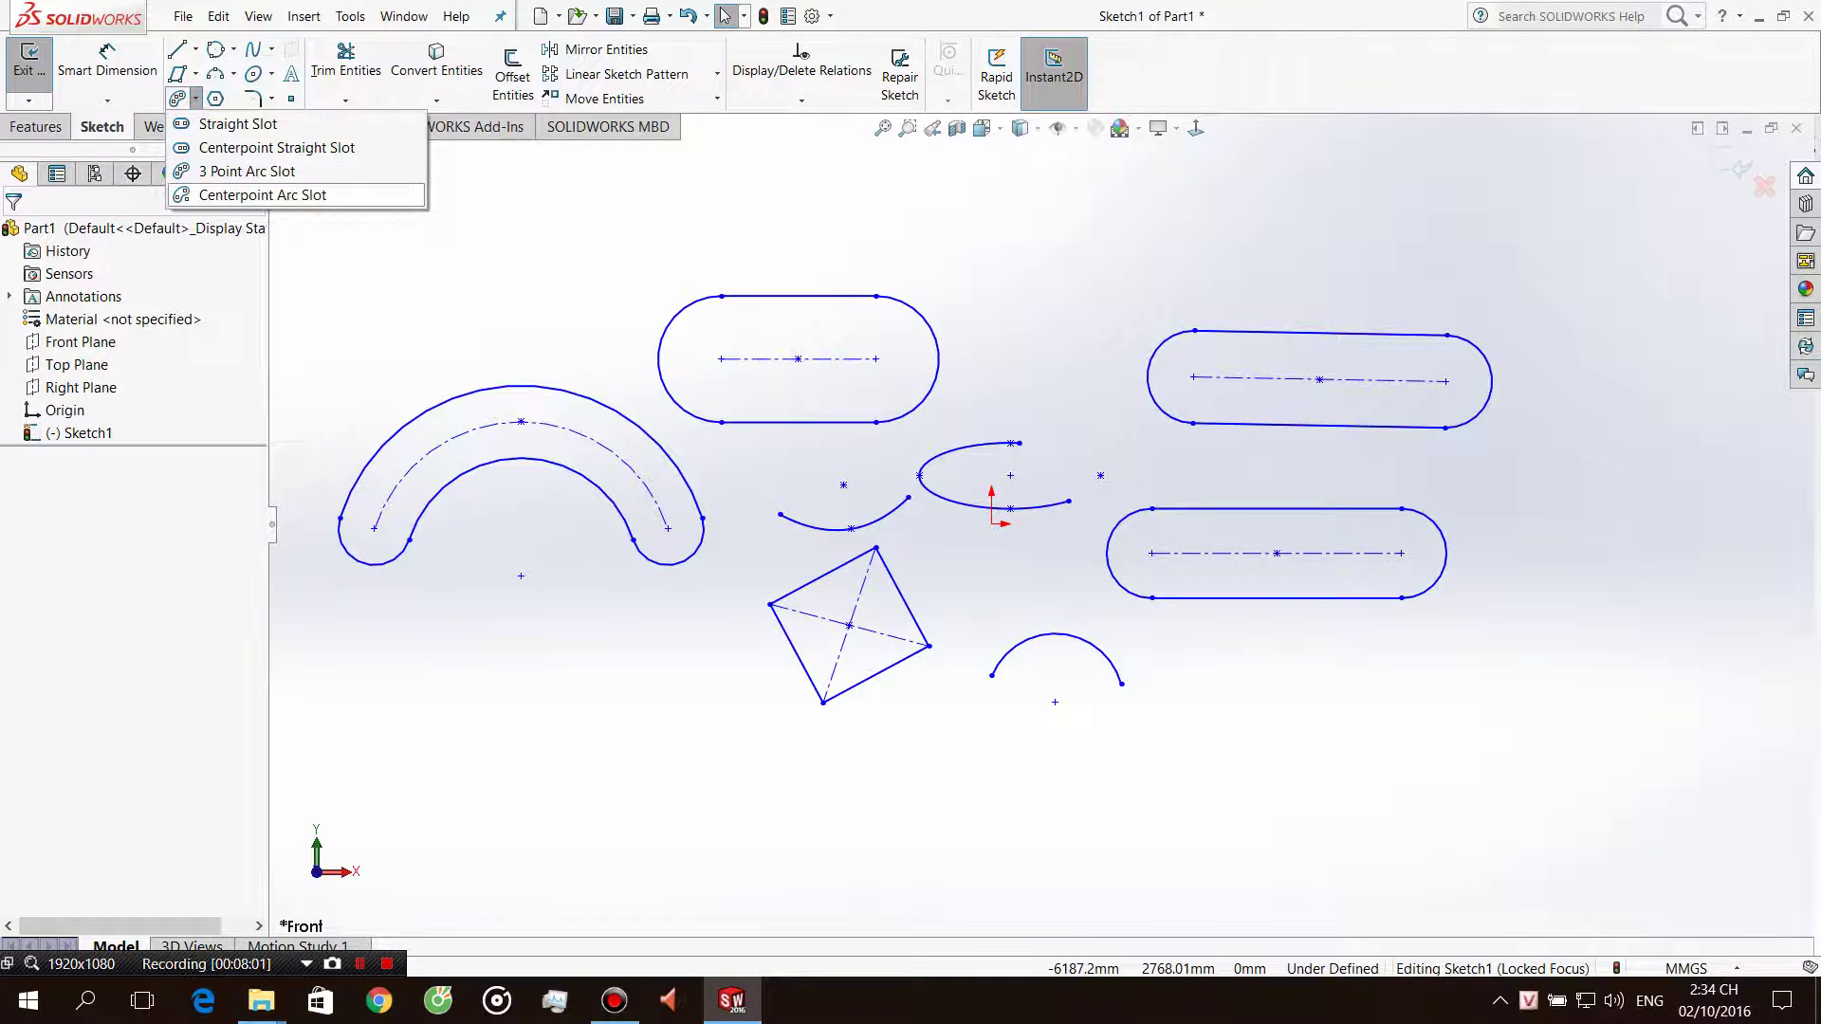
left_click(262, 195)
scroll(1041, 532, "down", 2)
scroll(1041, 532, "down", 1)
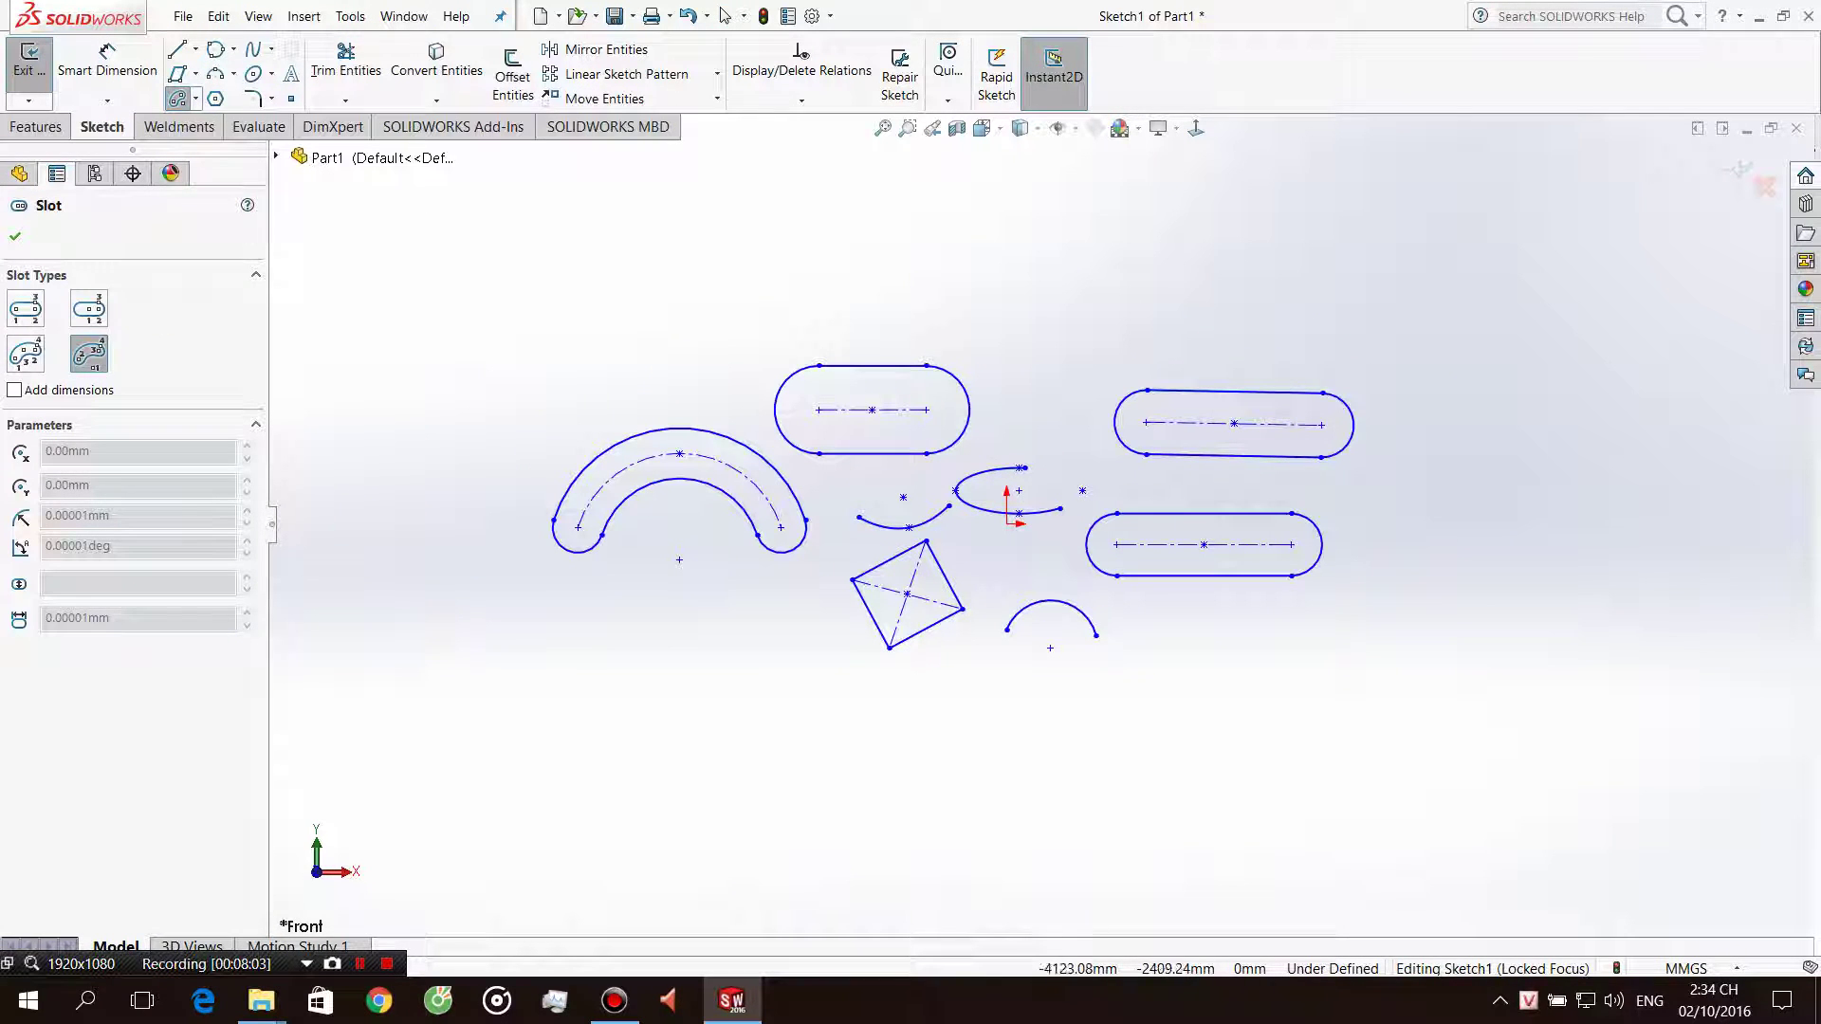
left_click(1524, 783)
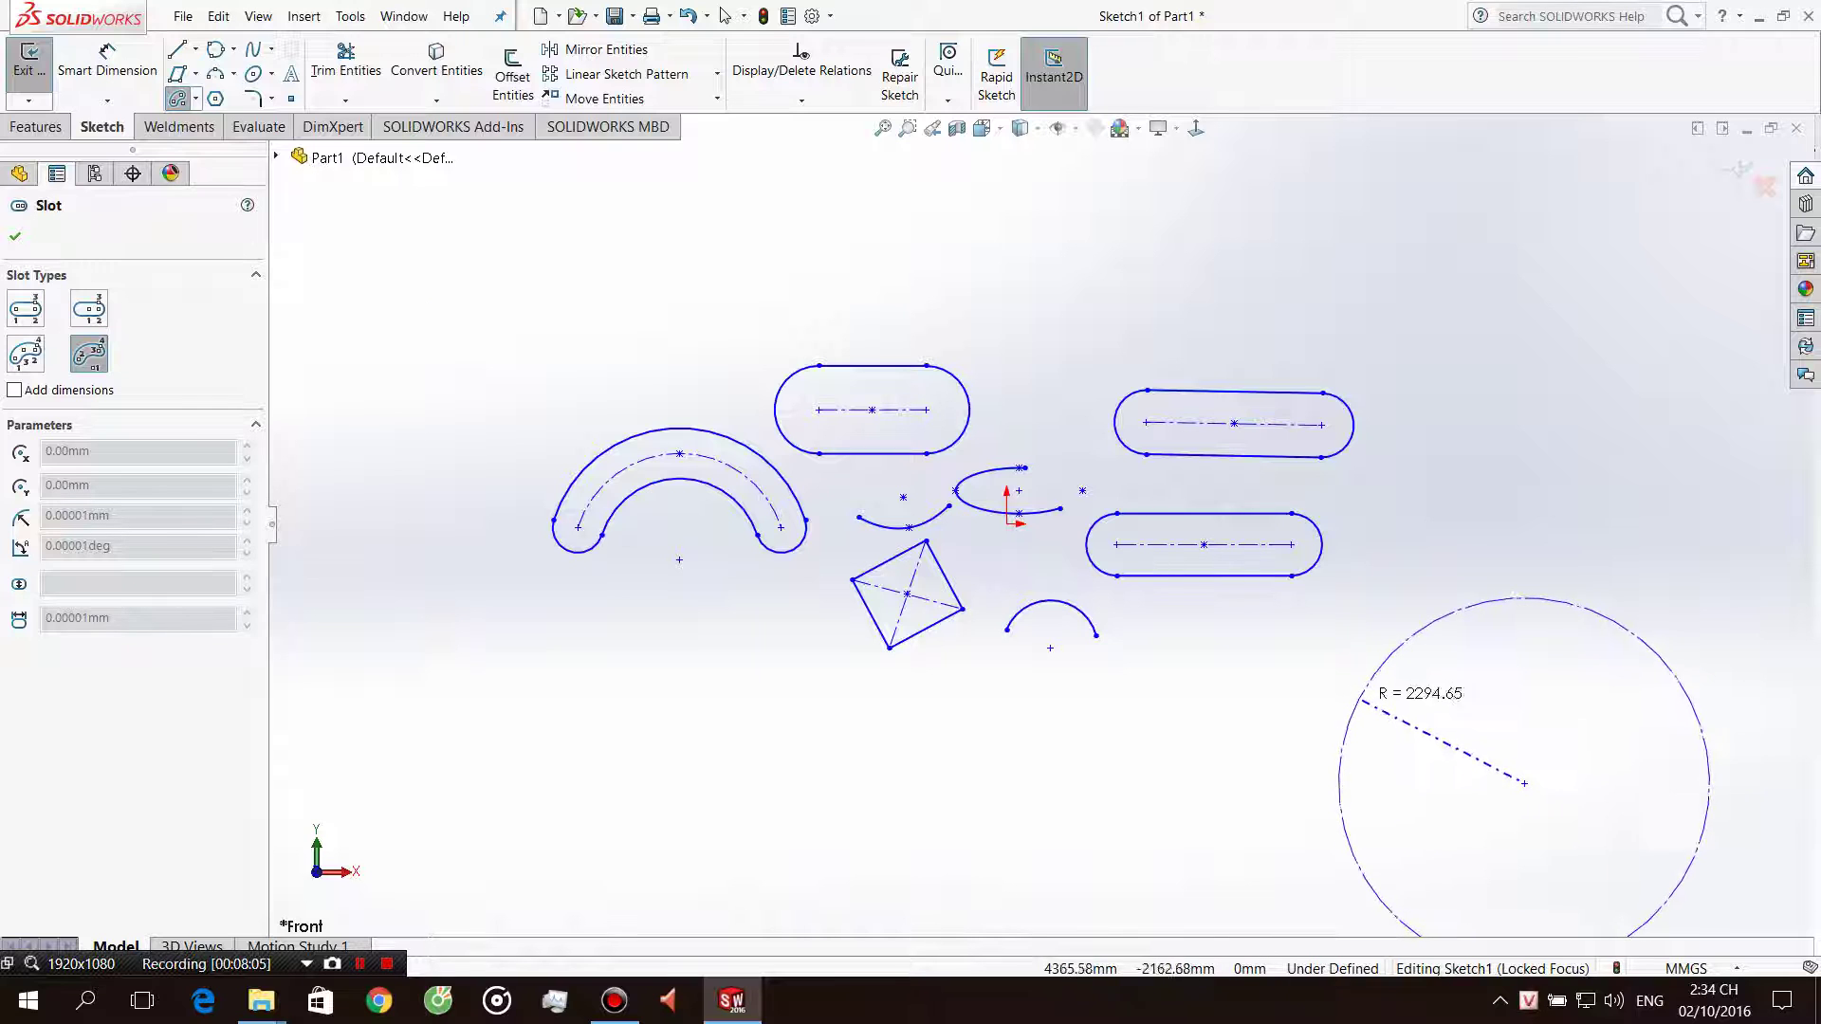
left_click(1353, 707)
left_click(1632, 706)
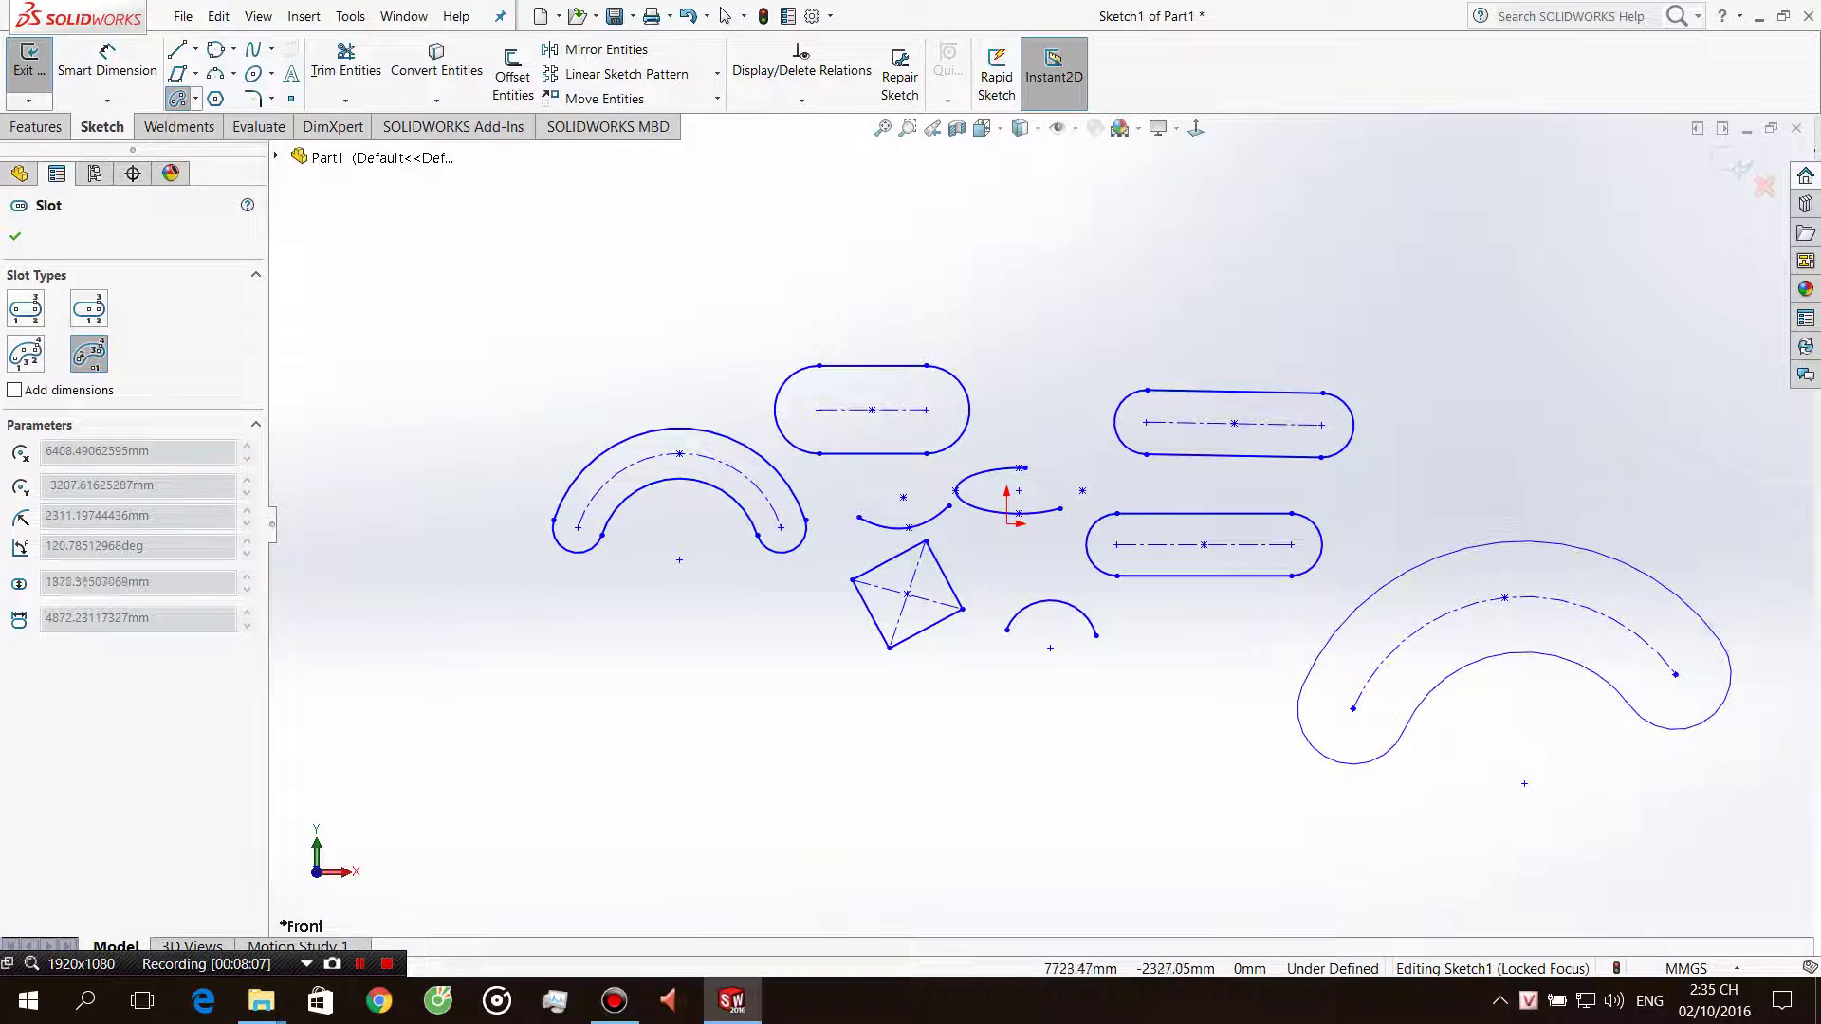
left_click(1612, 703)
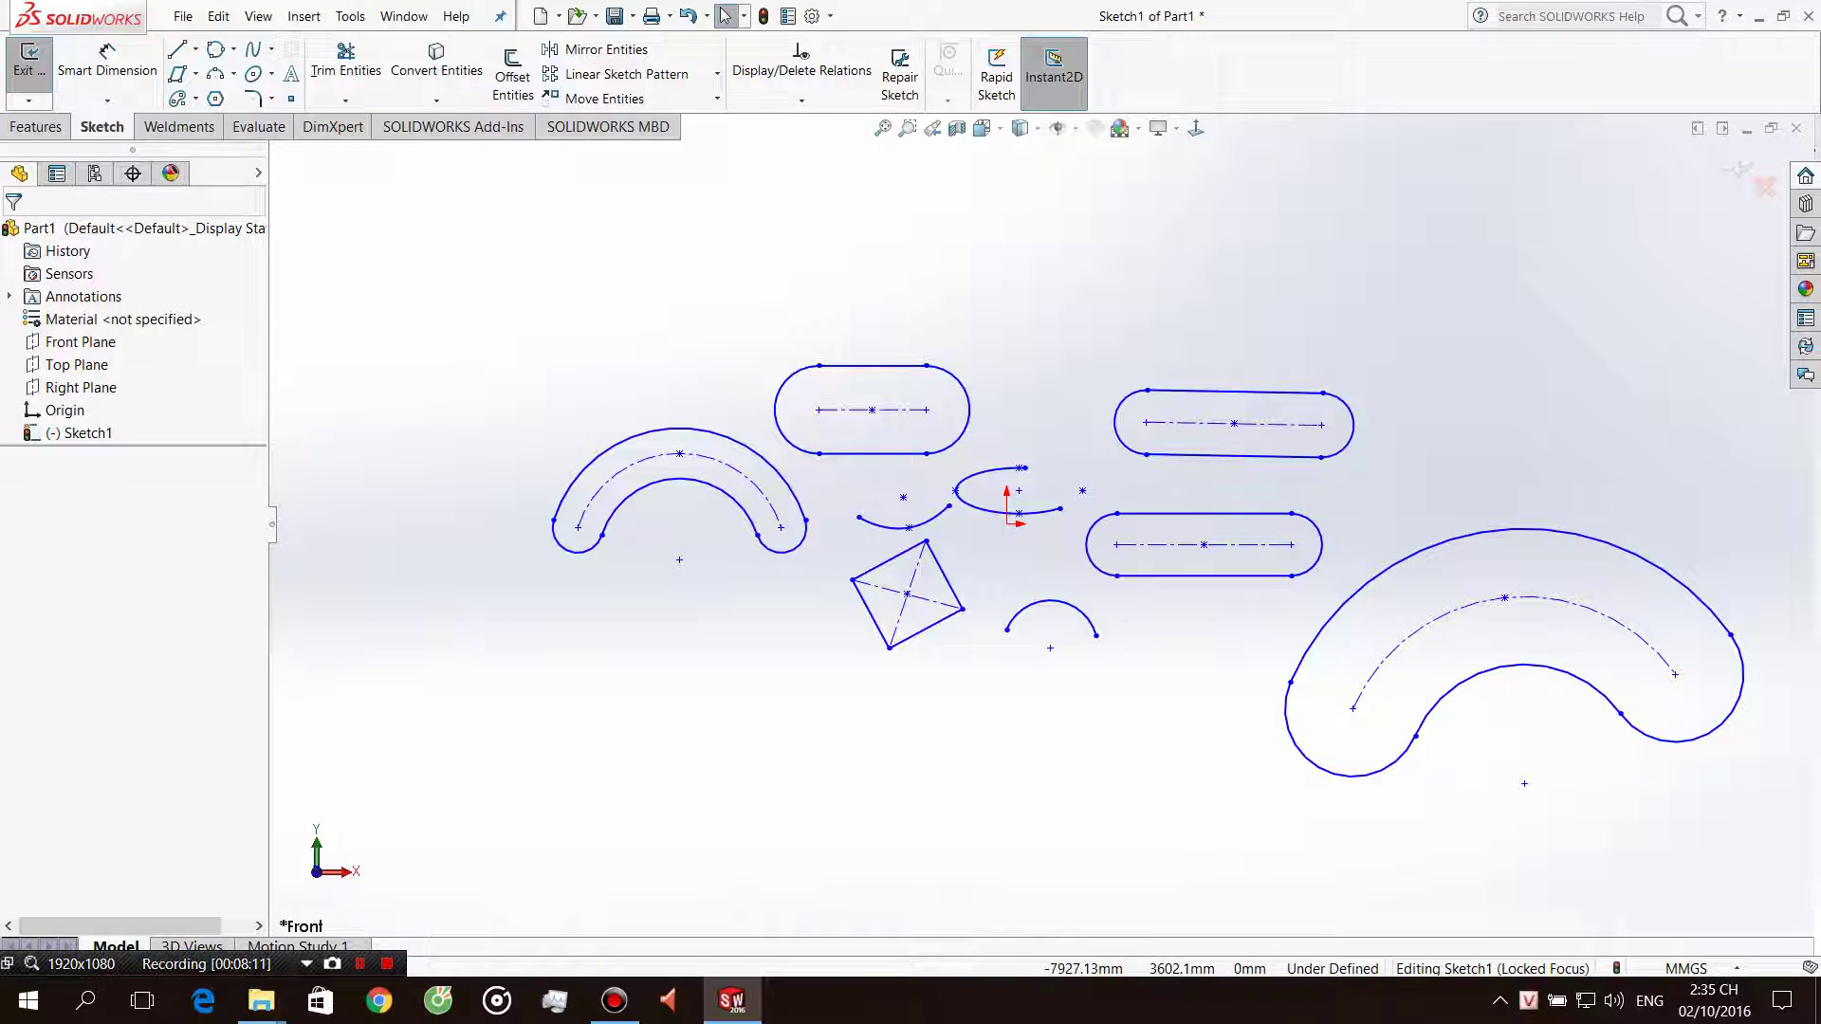
left_click(215, 99)
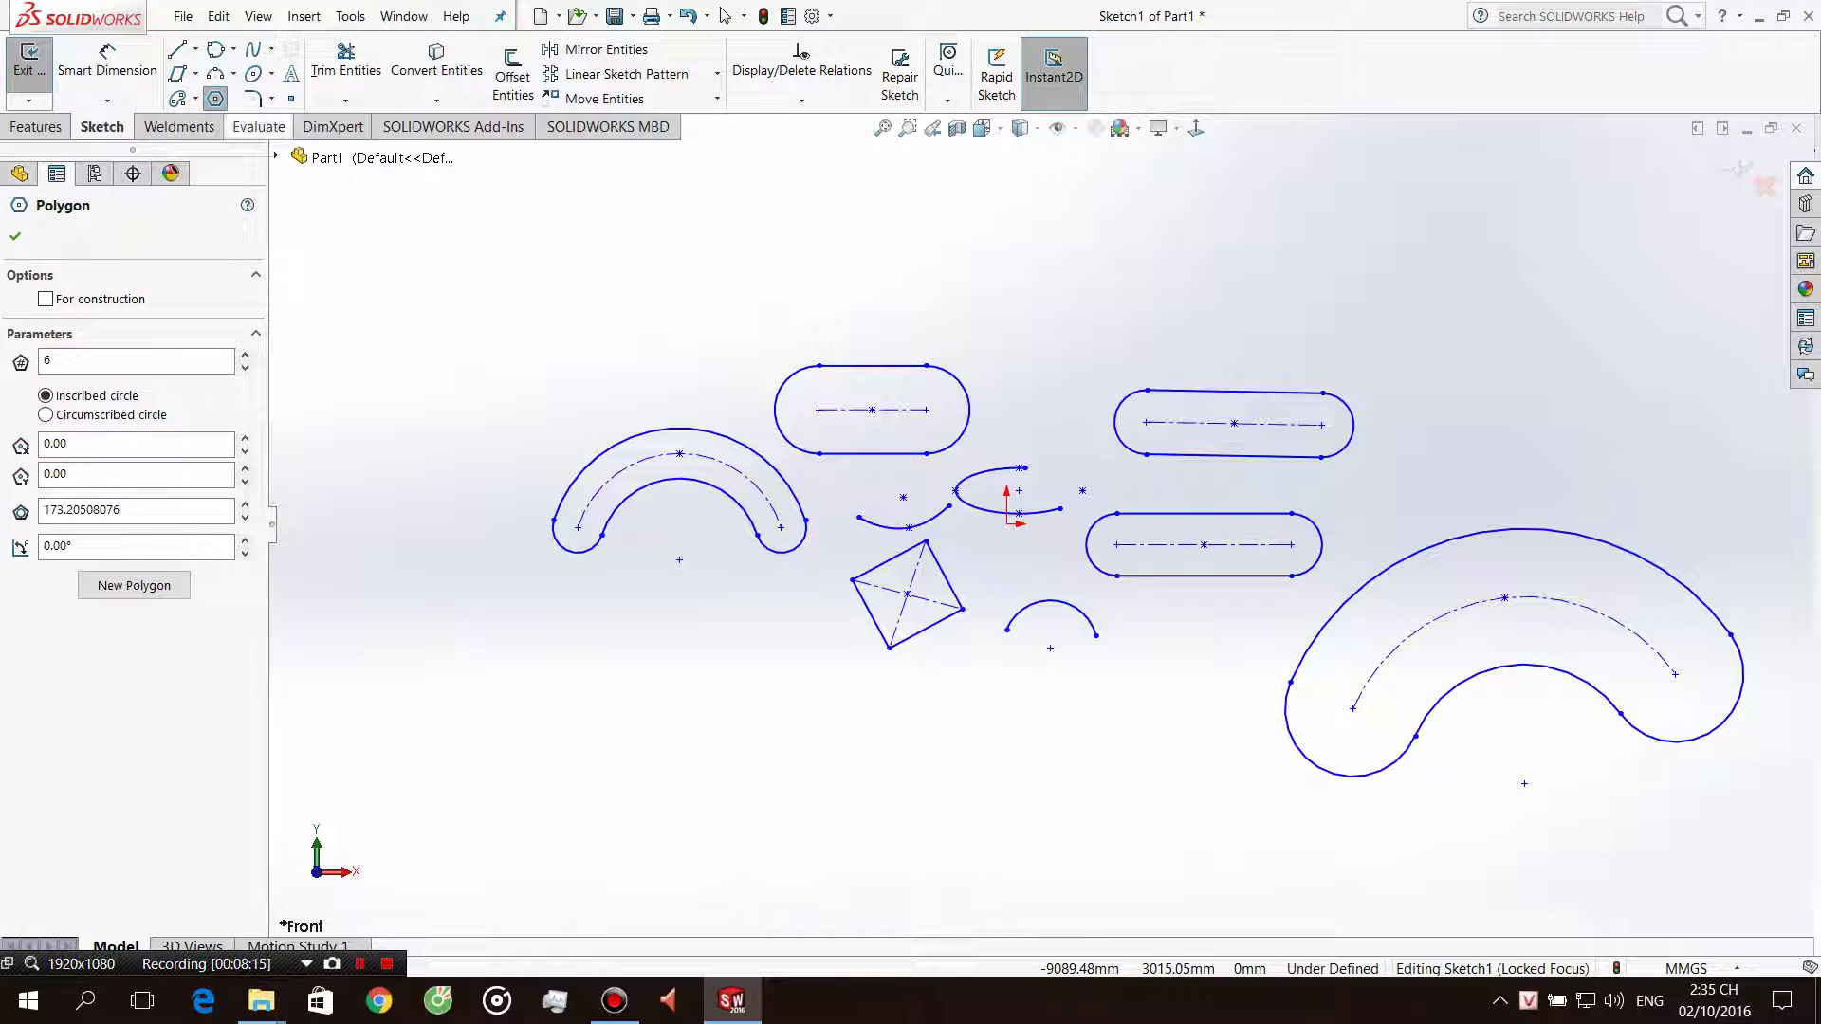
Draw an eight-sided polygon centred at the upper left of the sketch.
left_click(196, 99)
key("Escape")
left_click(195, 73)
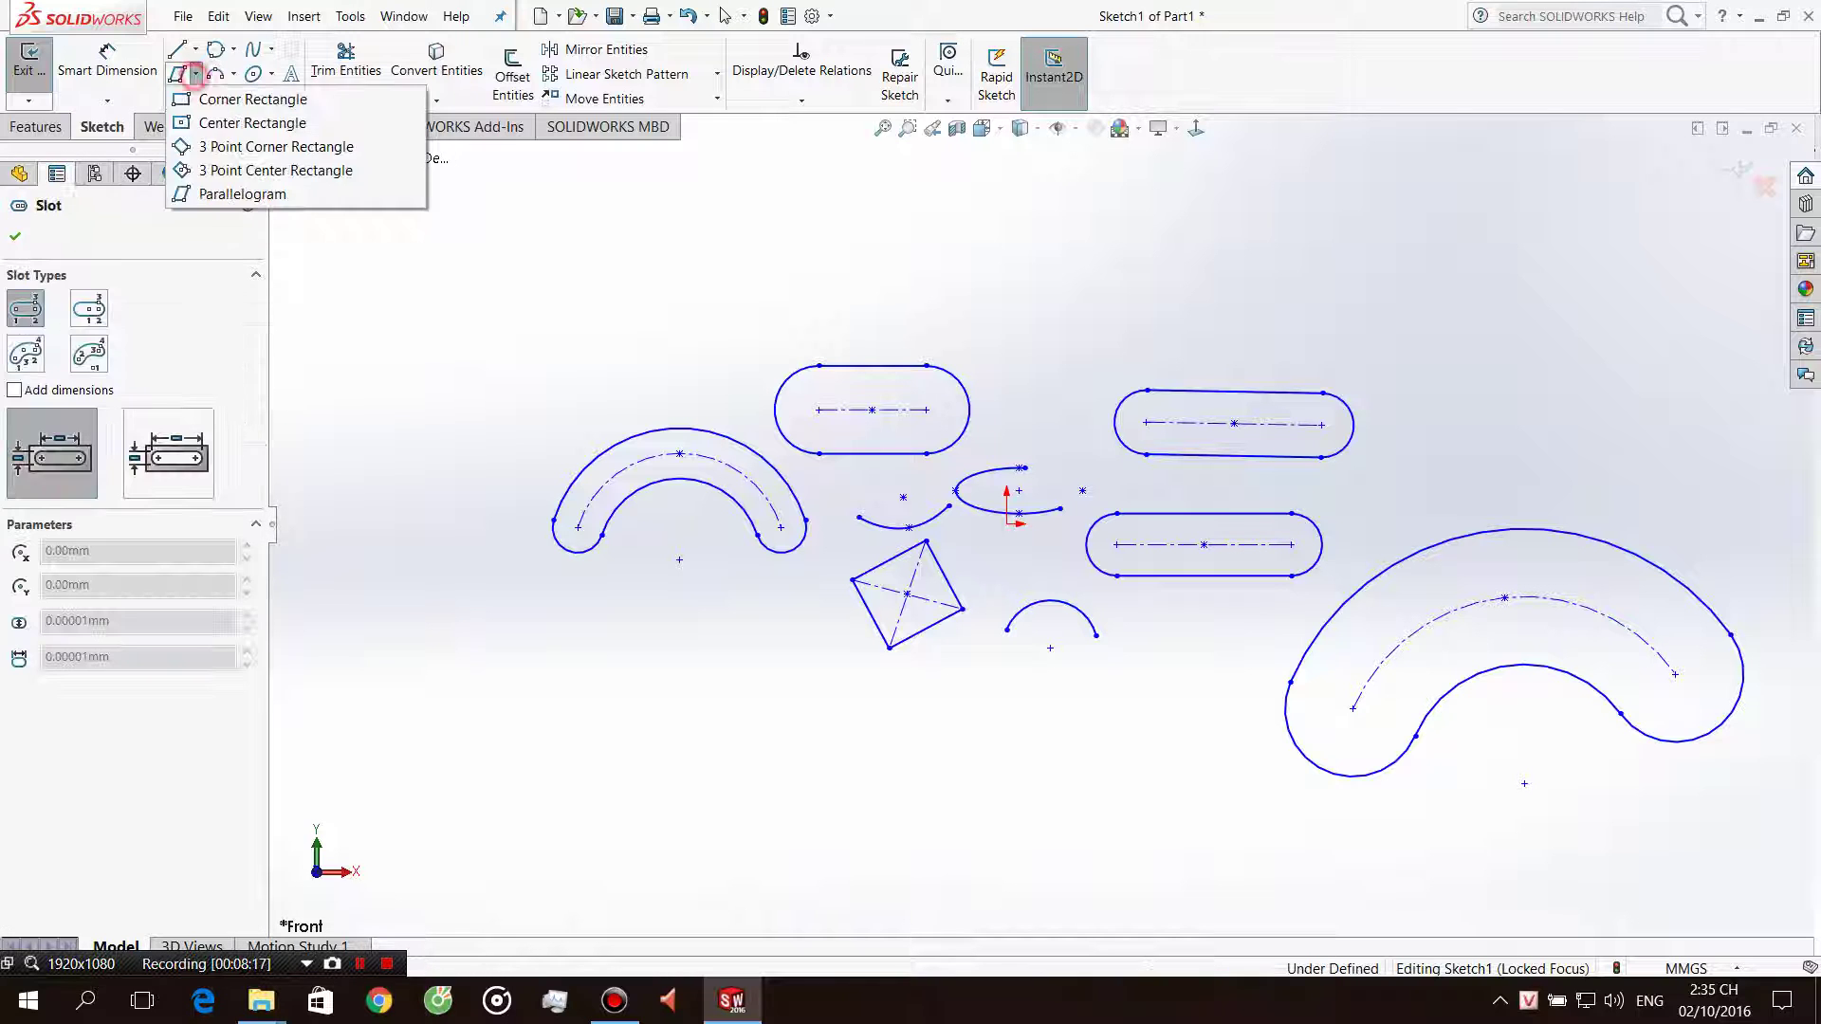
left_click(237, 98)
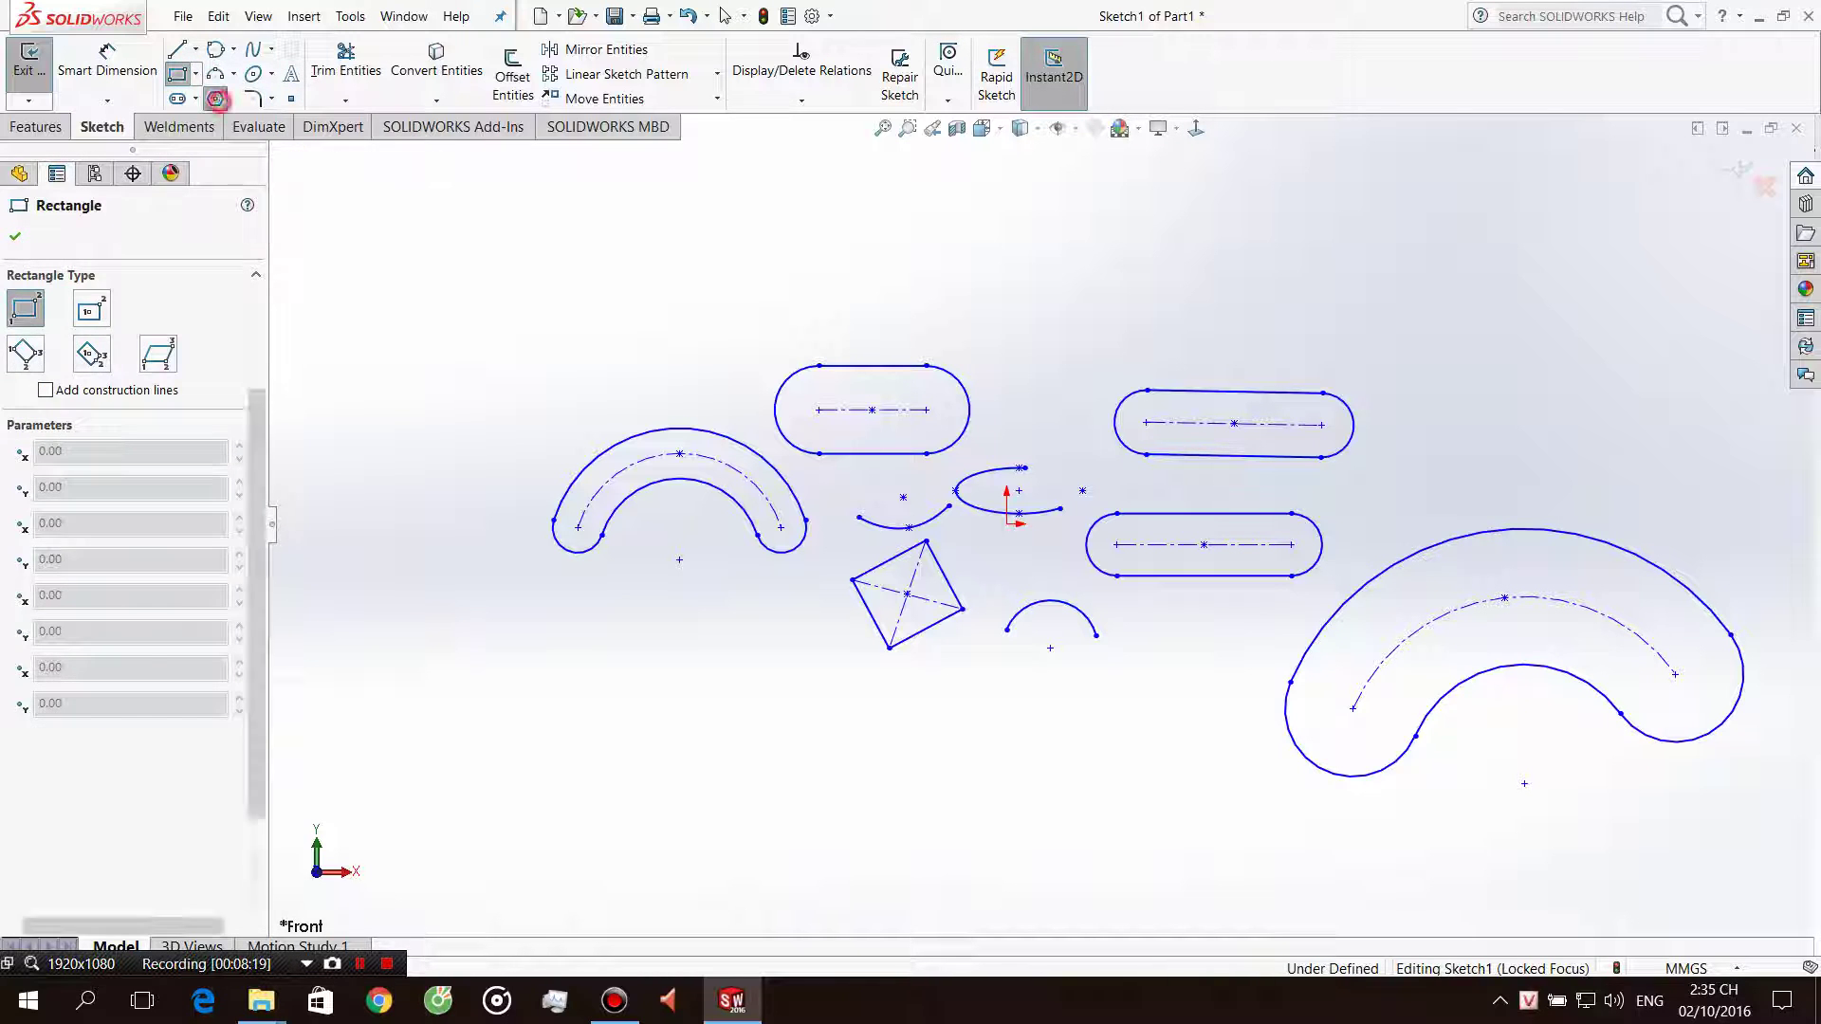
left_click(216, 98)
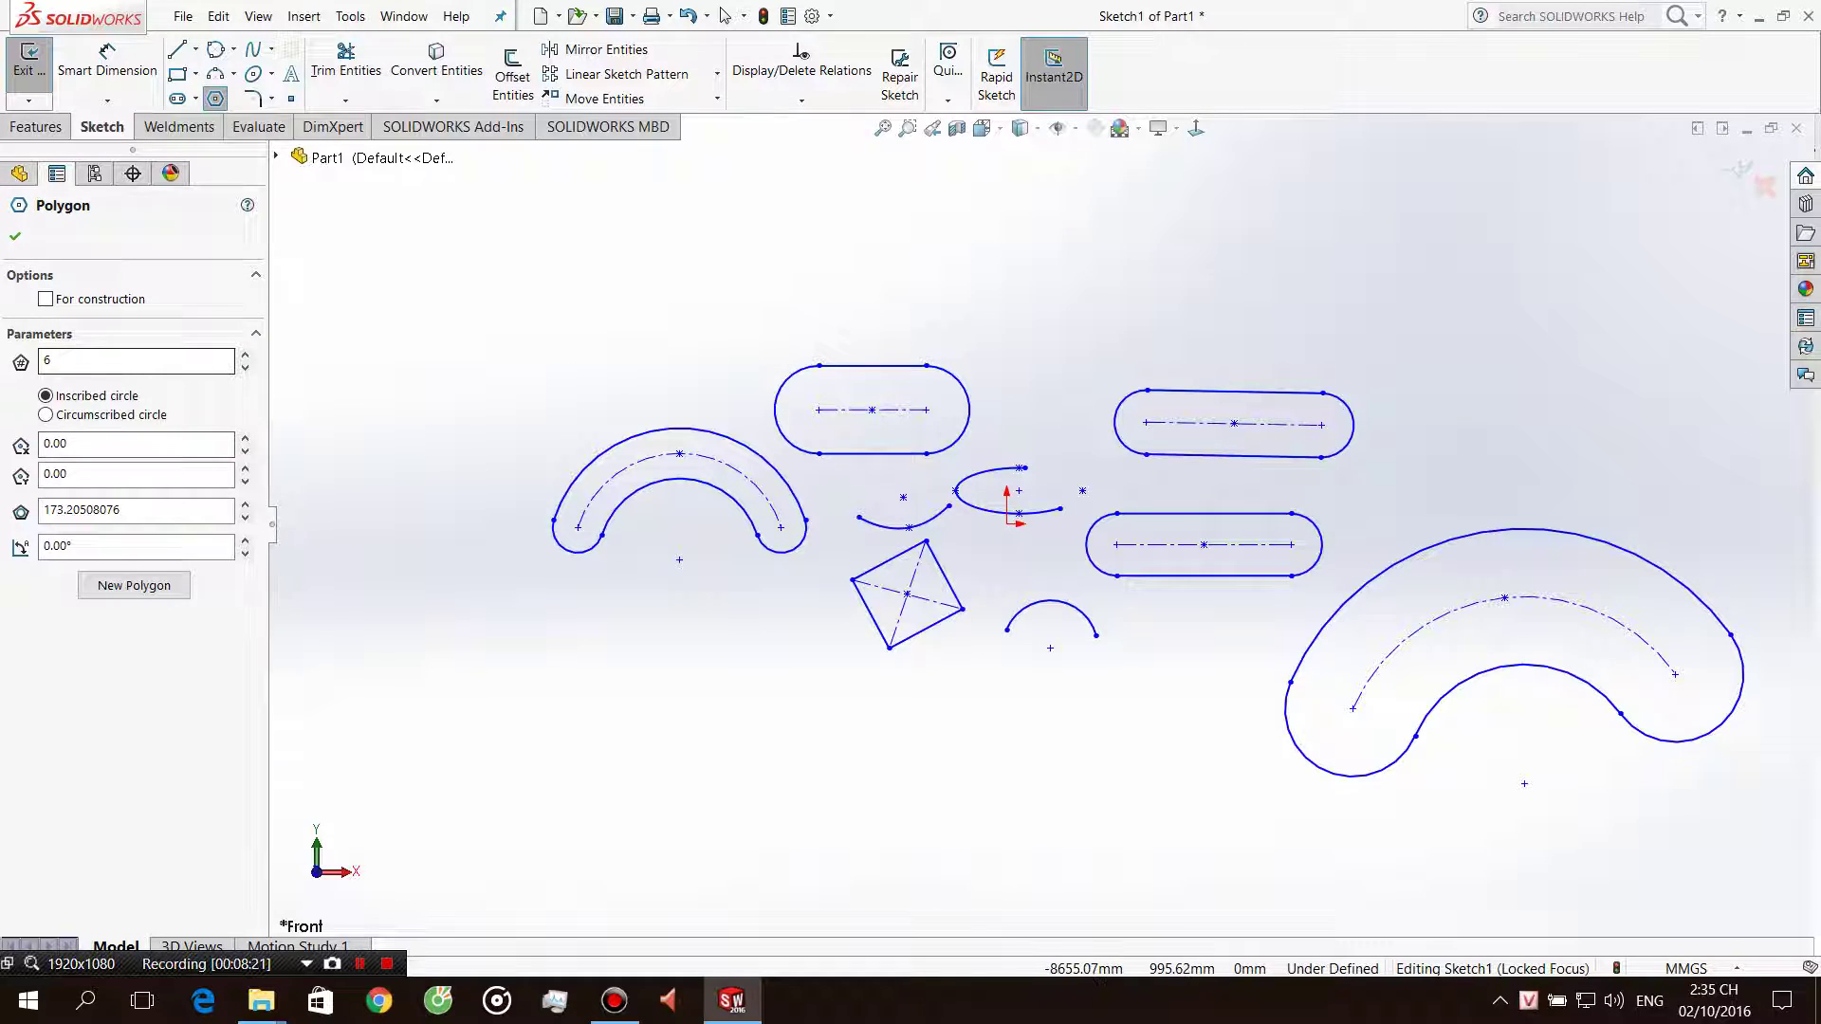
double_click(87, 363)
type("8")
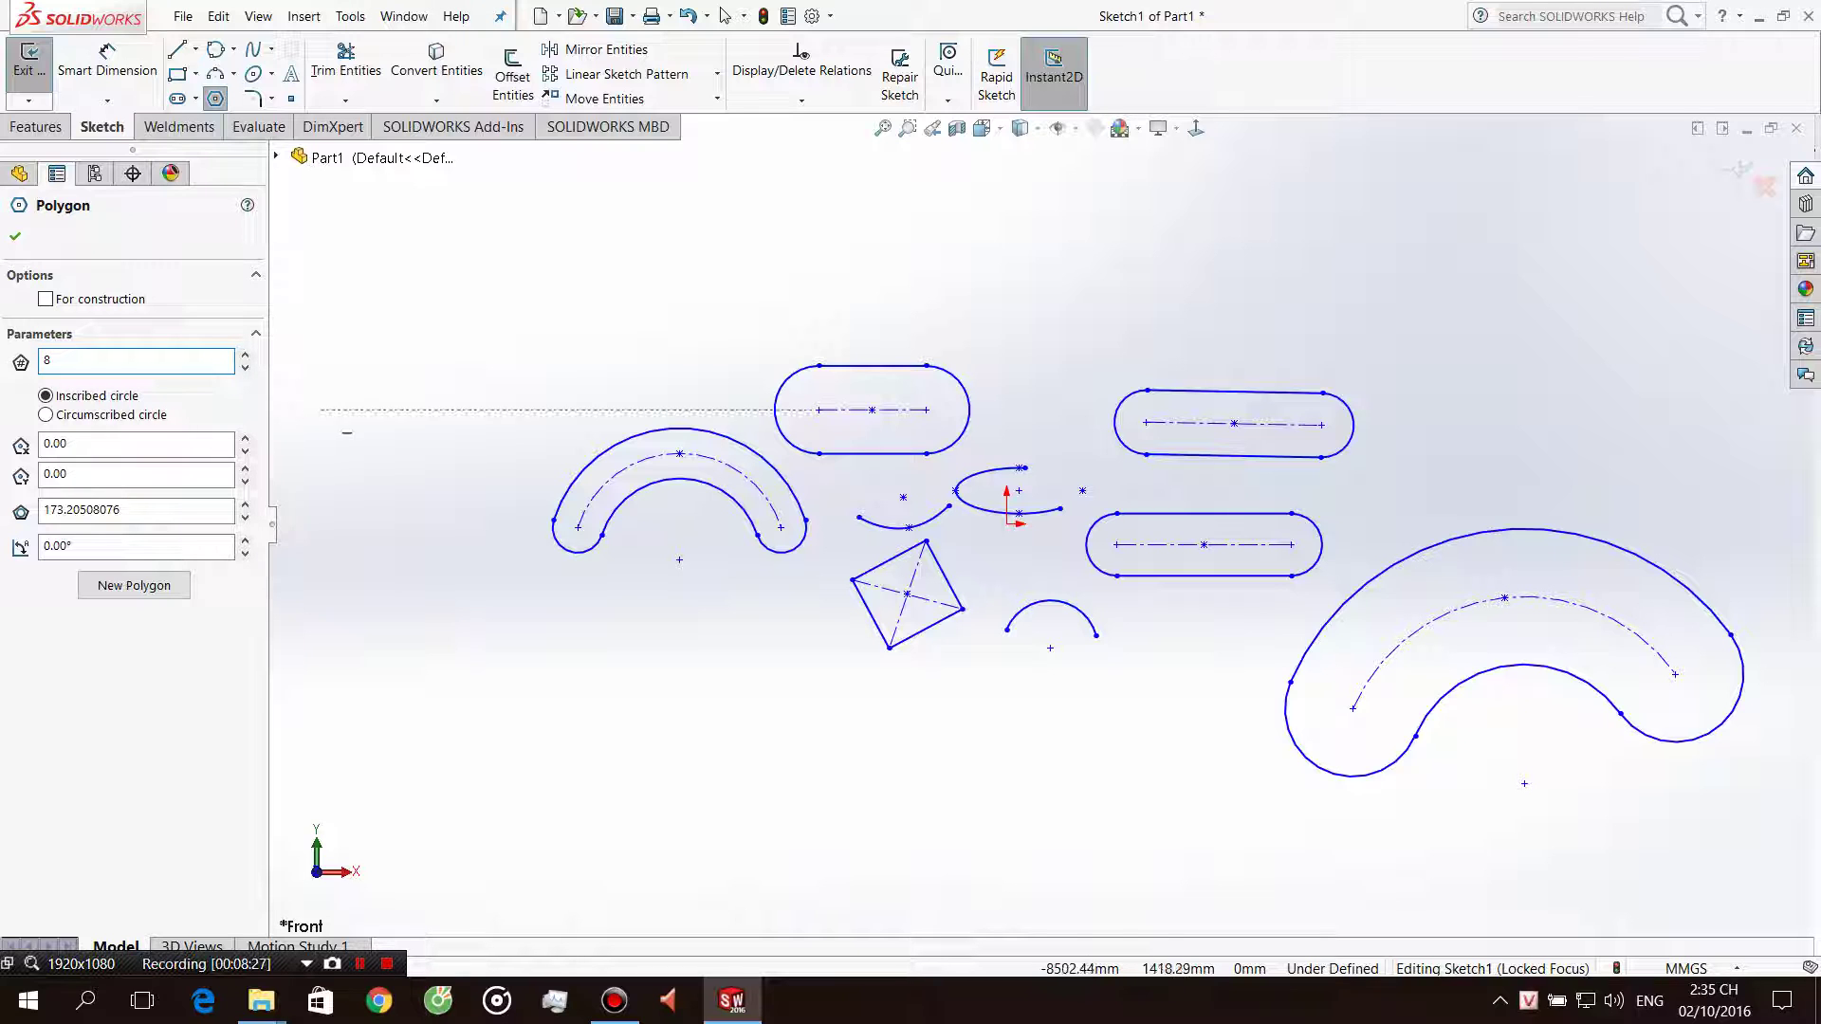
left_click(475, 325)
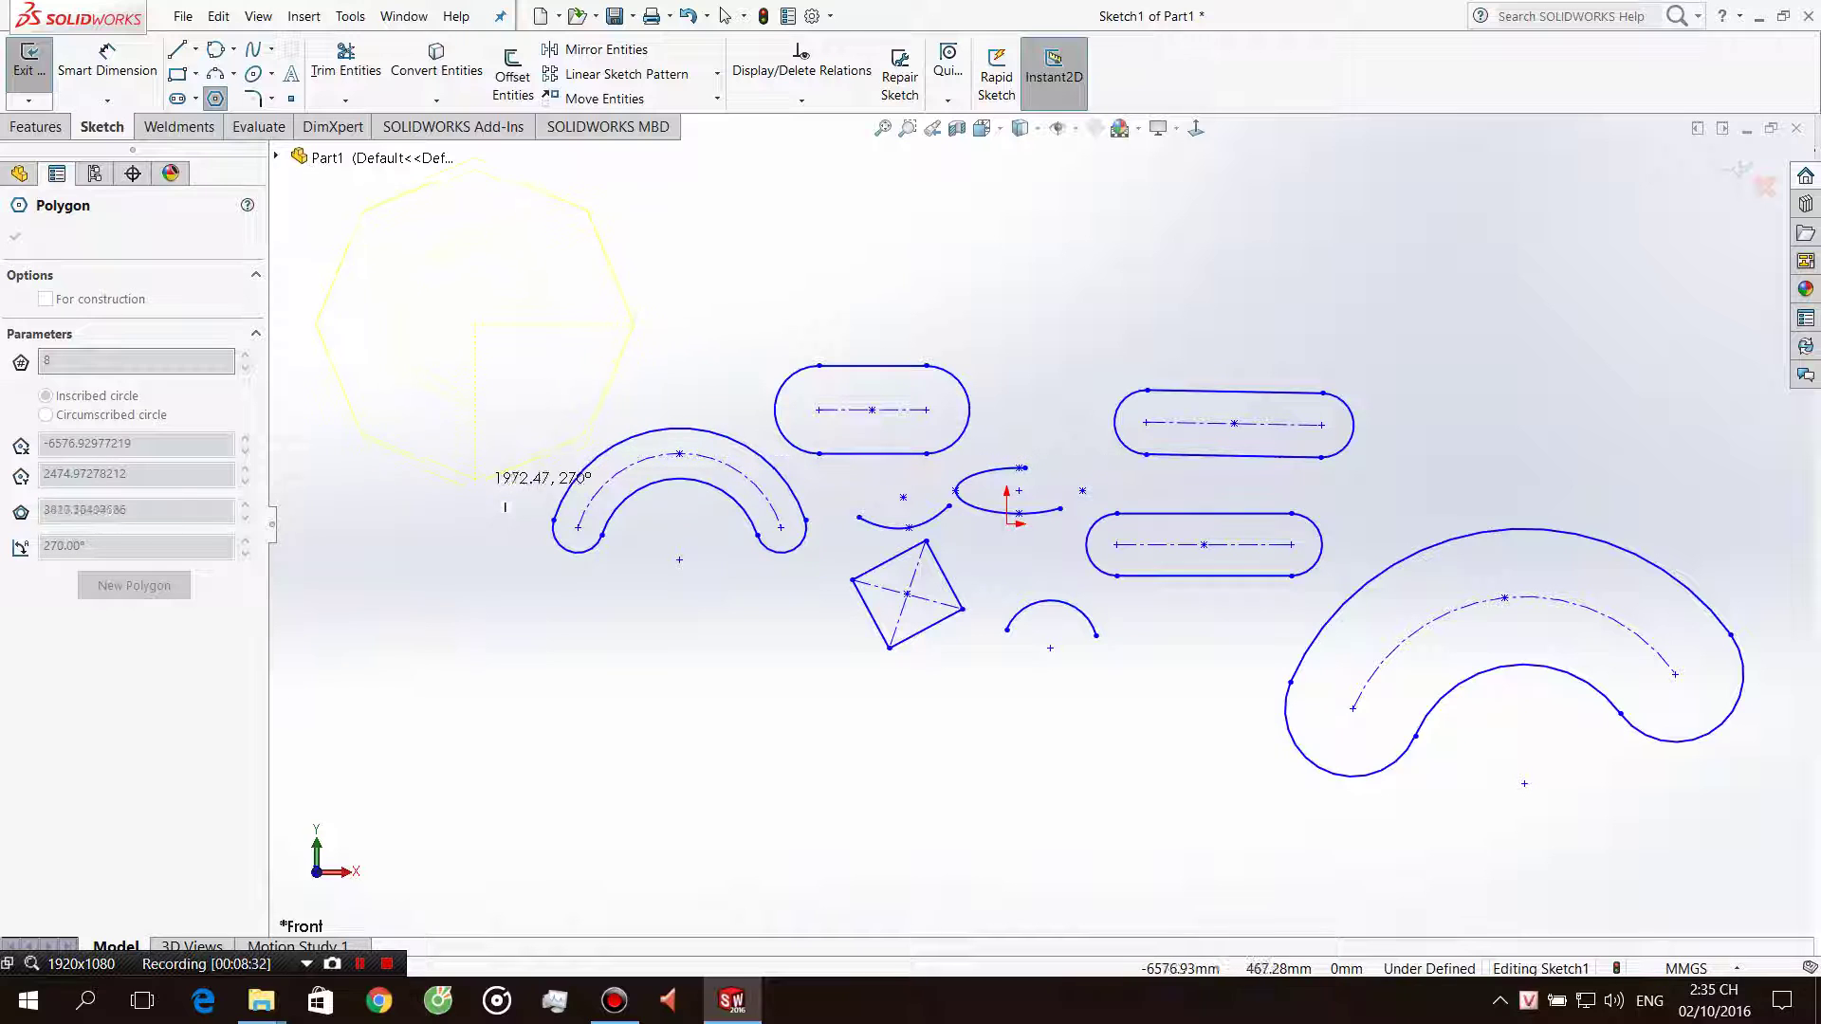
left_click(472, 488)
key("Escape")
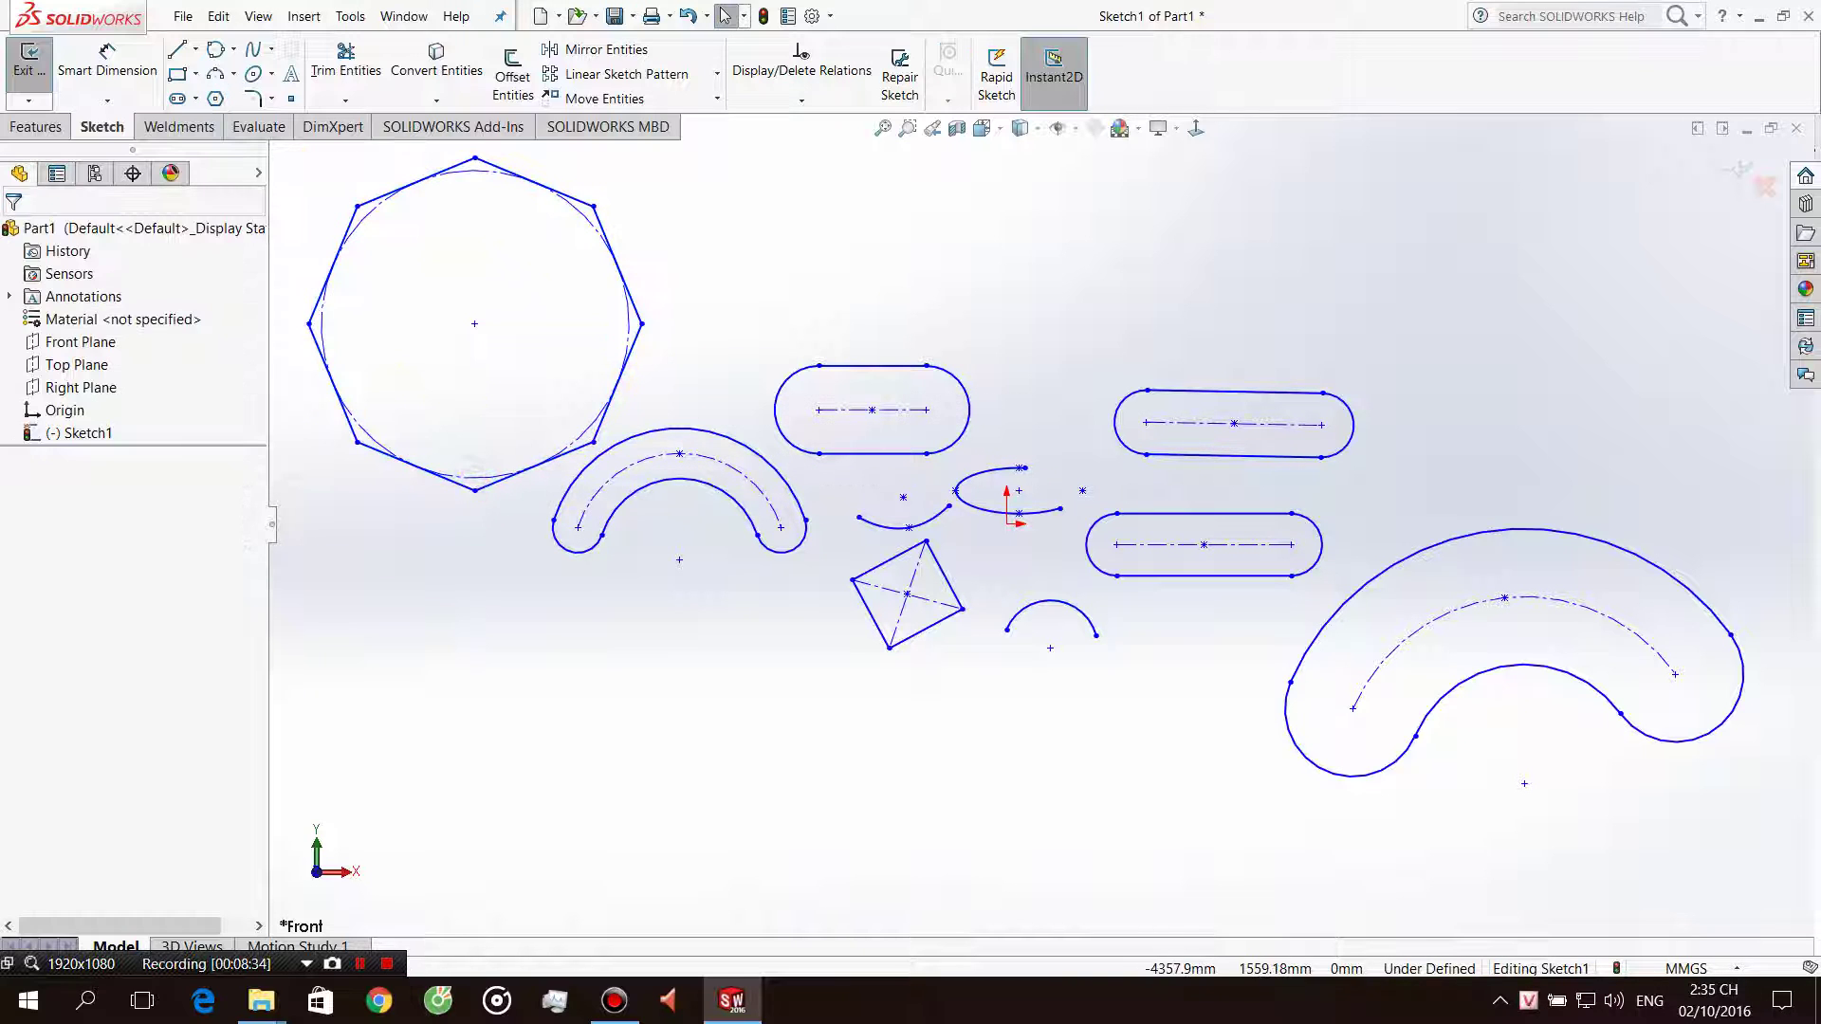
Fit the view and look at the polygon and fillet tools without drawing anything.
key("f")
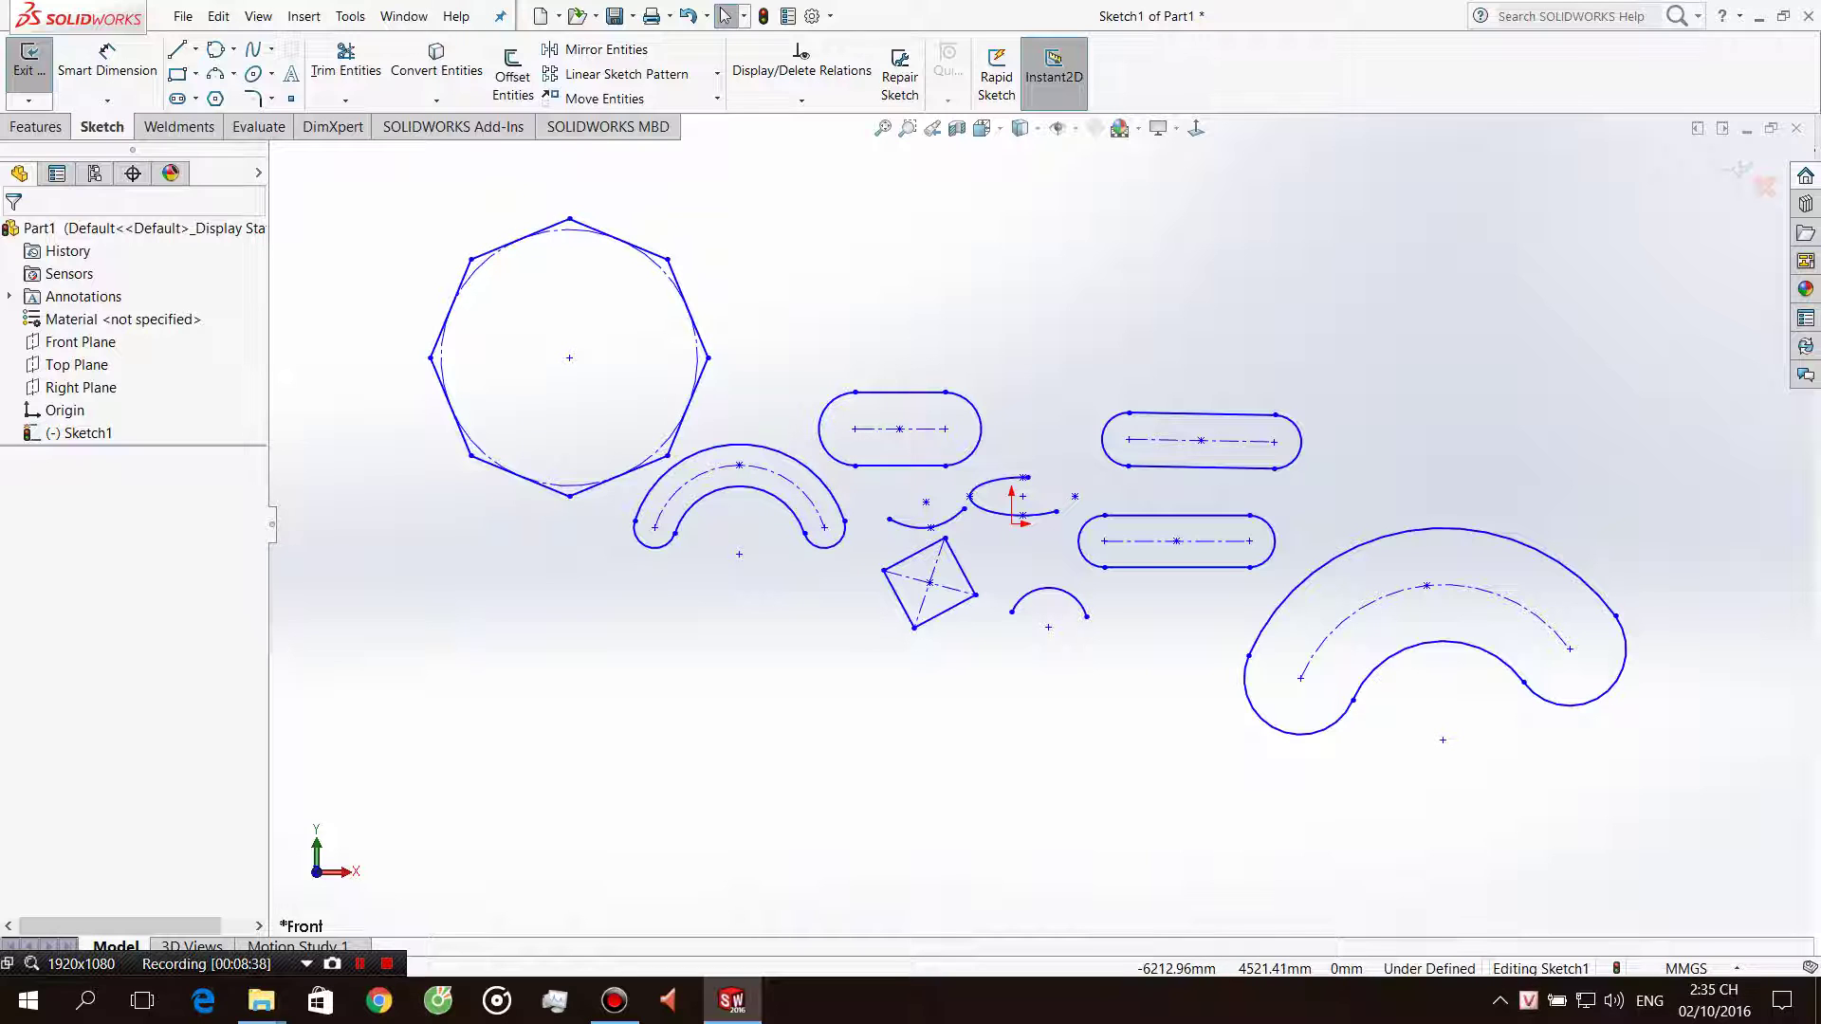
scroll(1026, 518, "up", 1)
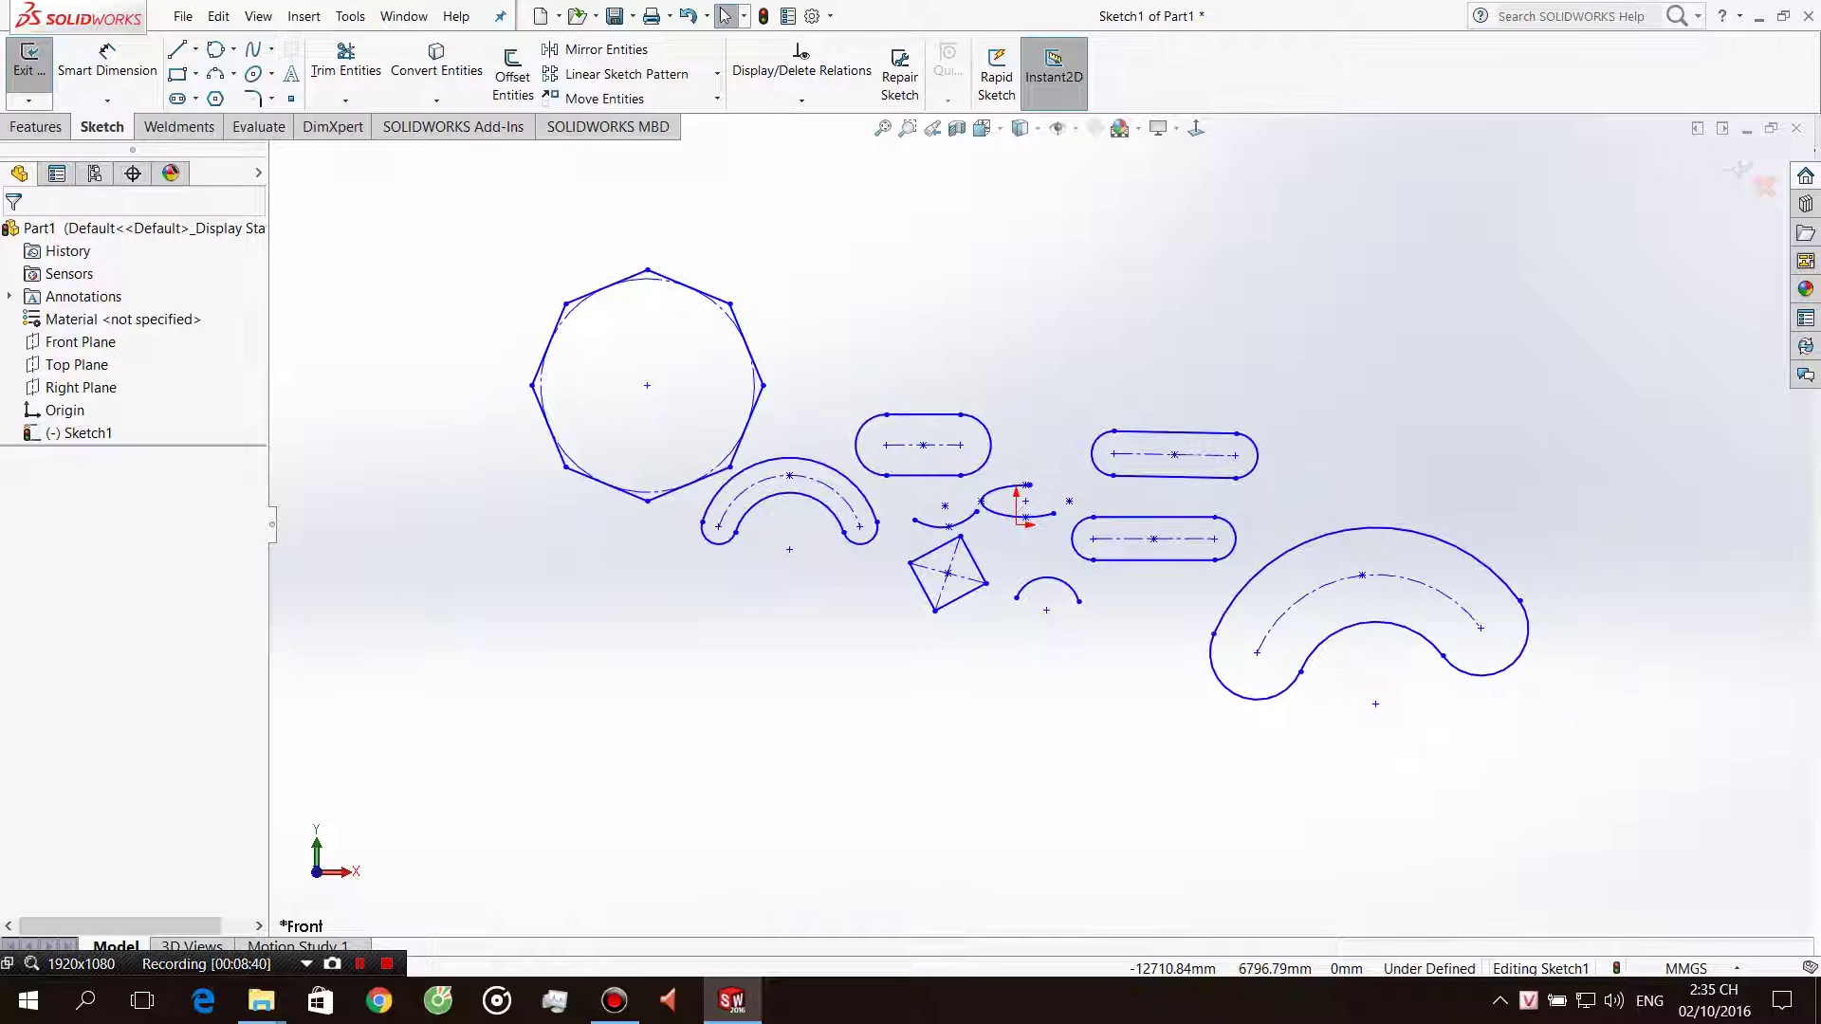
left_click(218, 97)
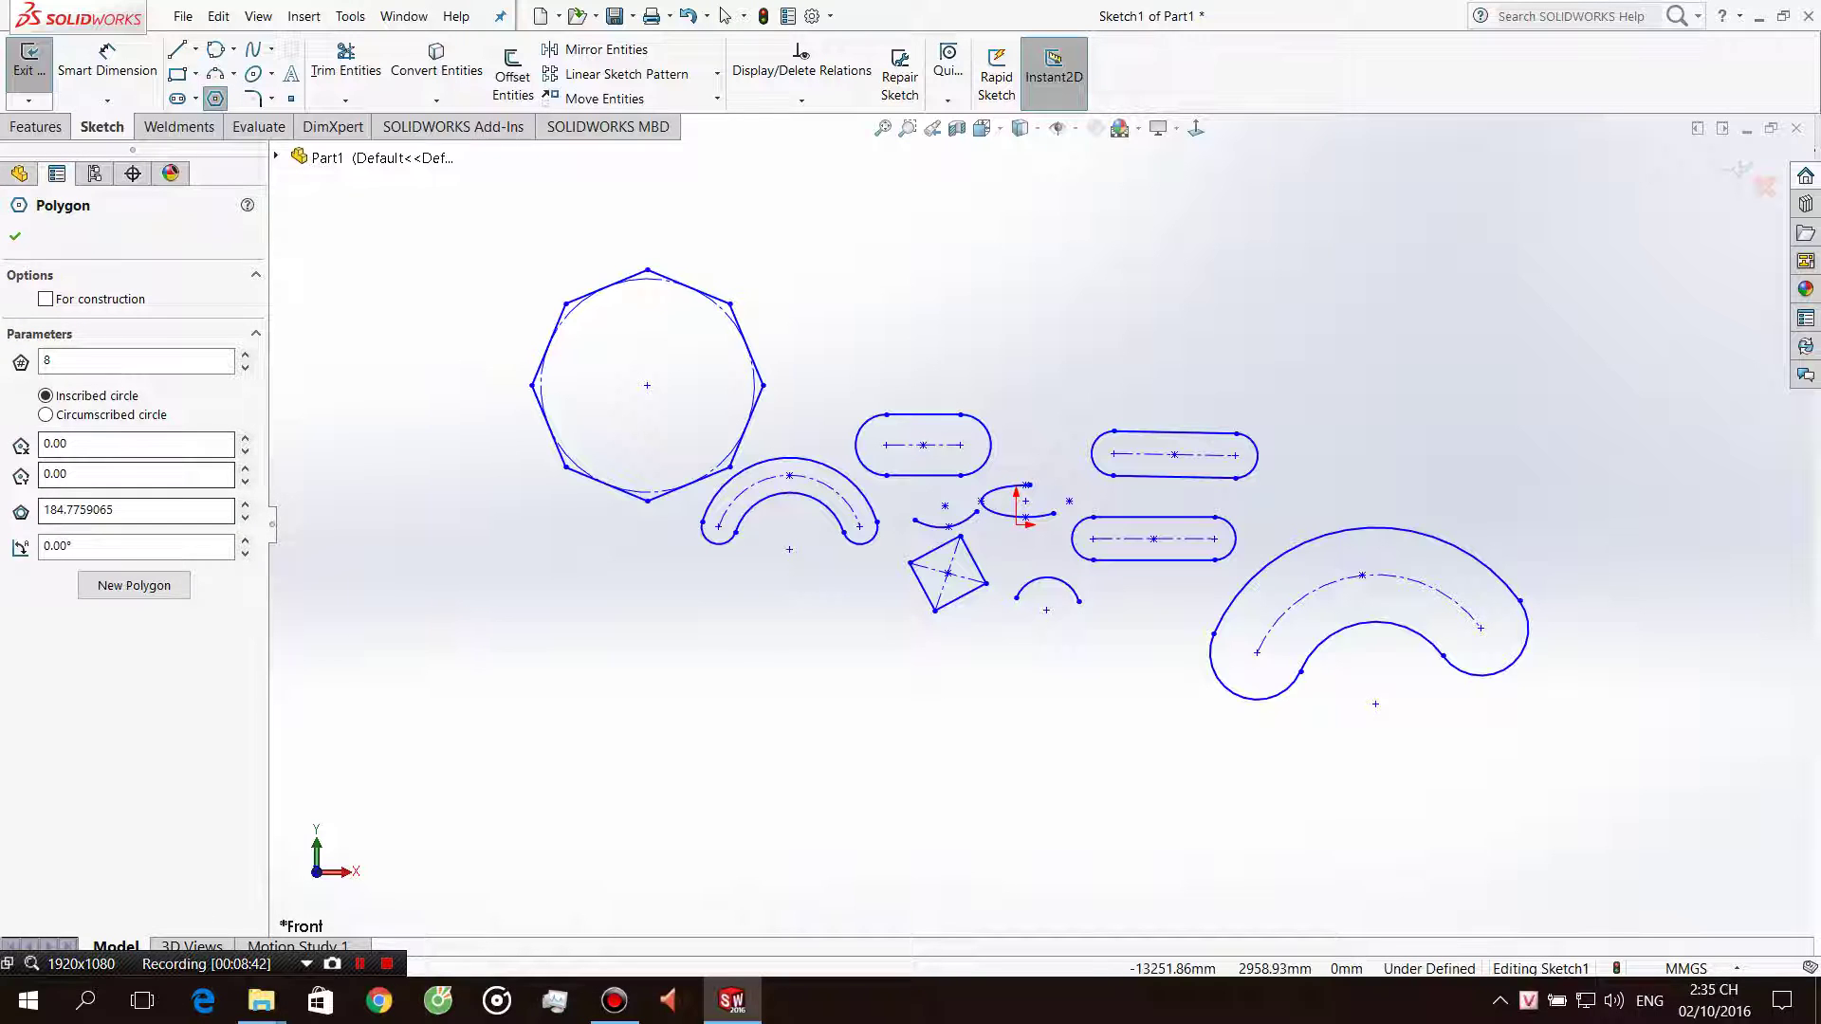
left_click(271, 99)
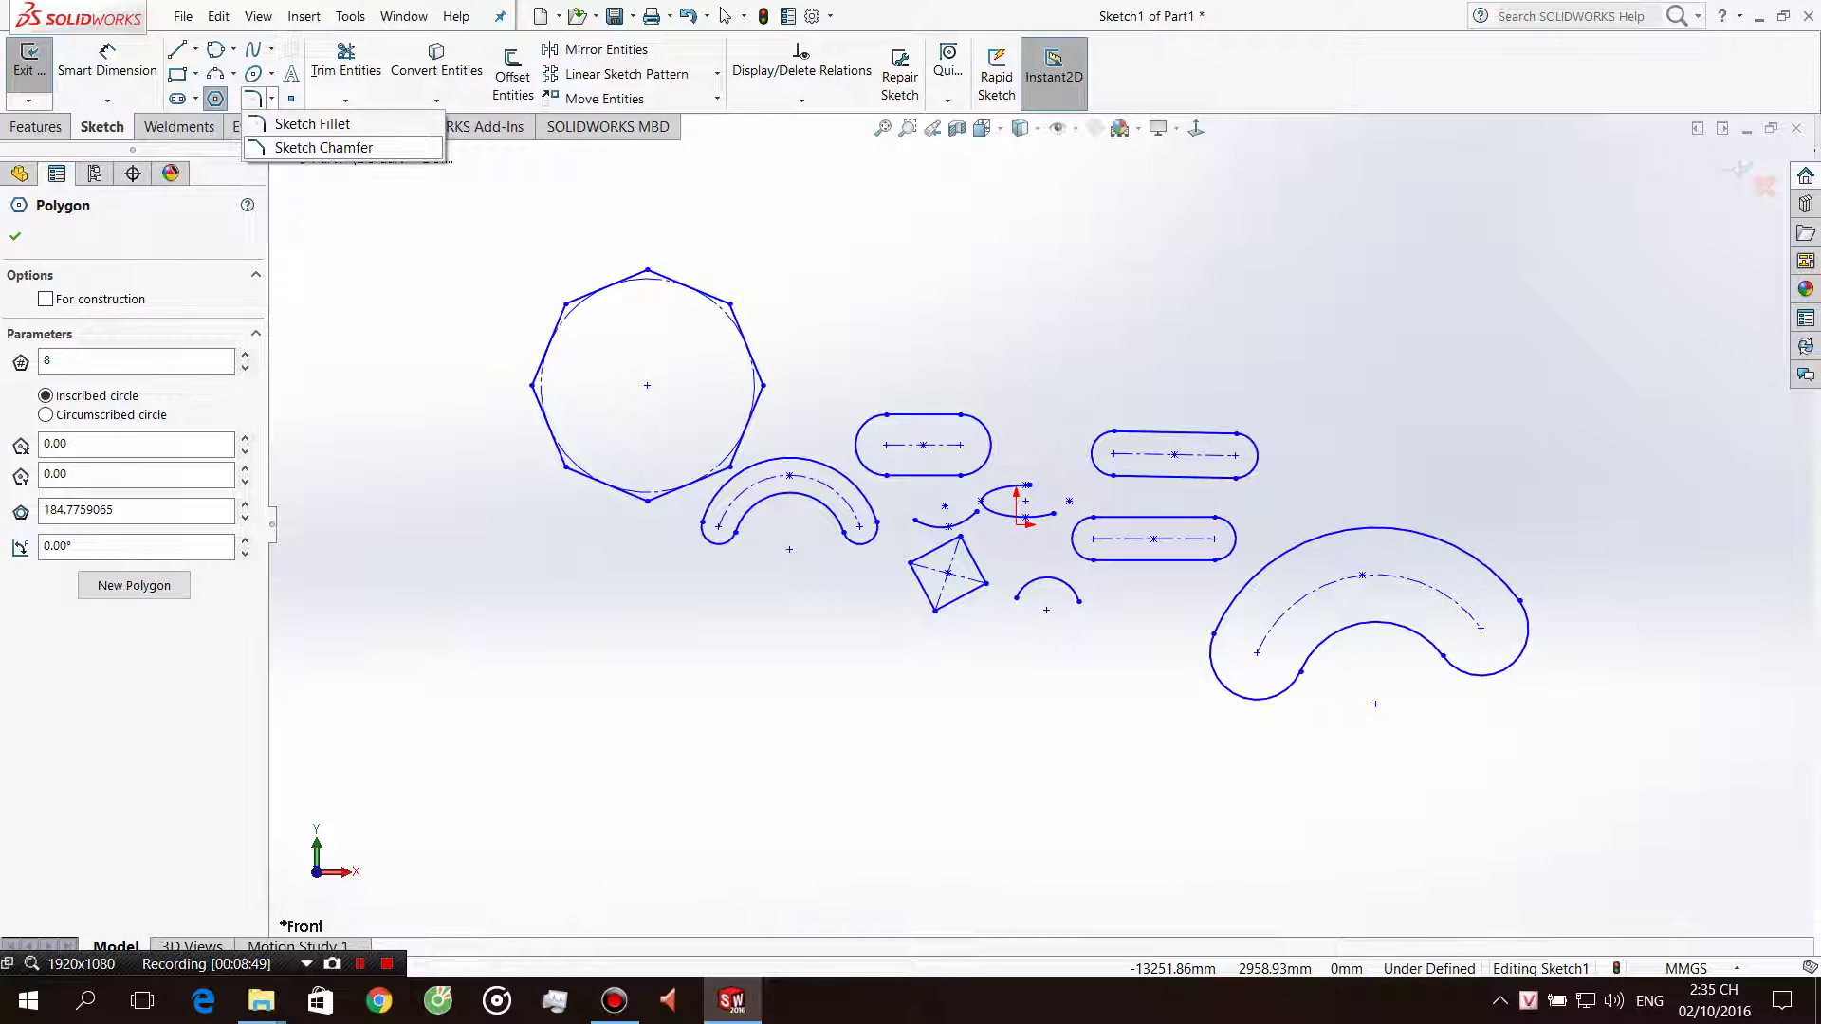
key("Escape")
key("Escape")
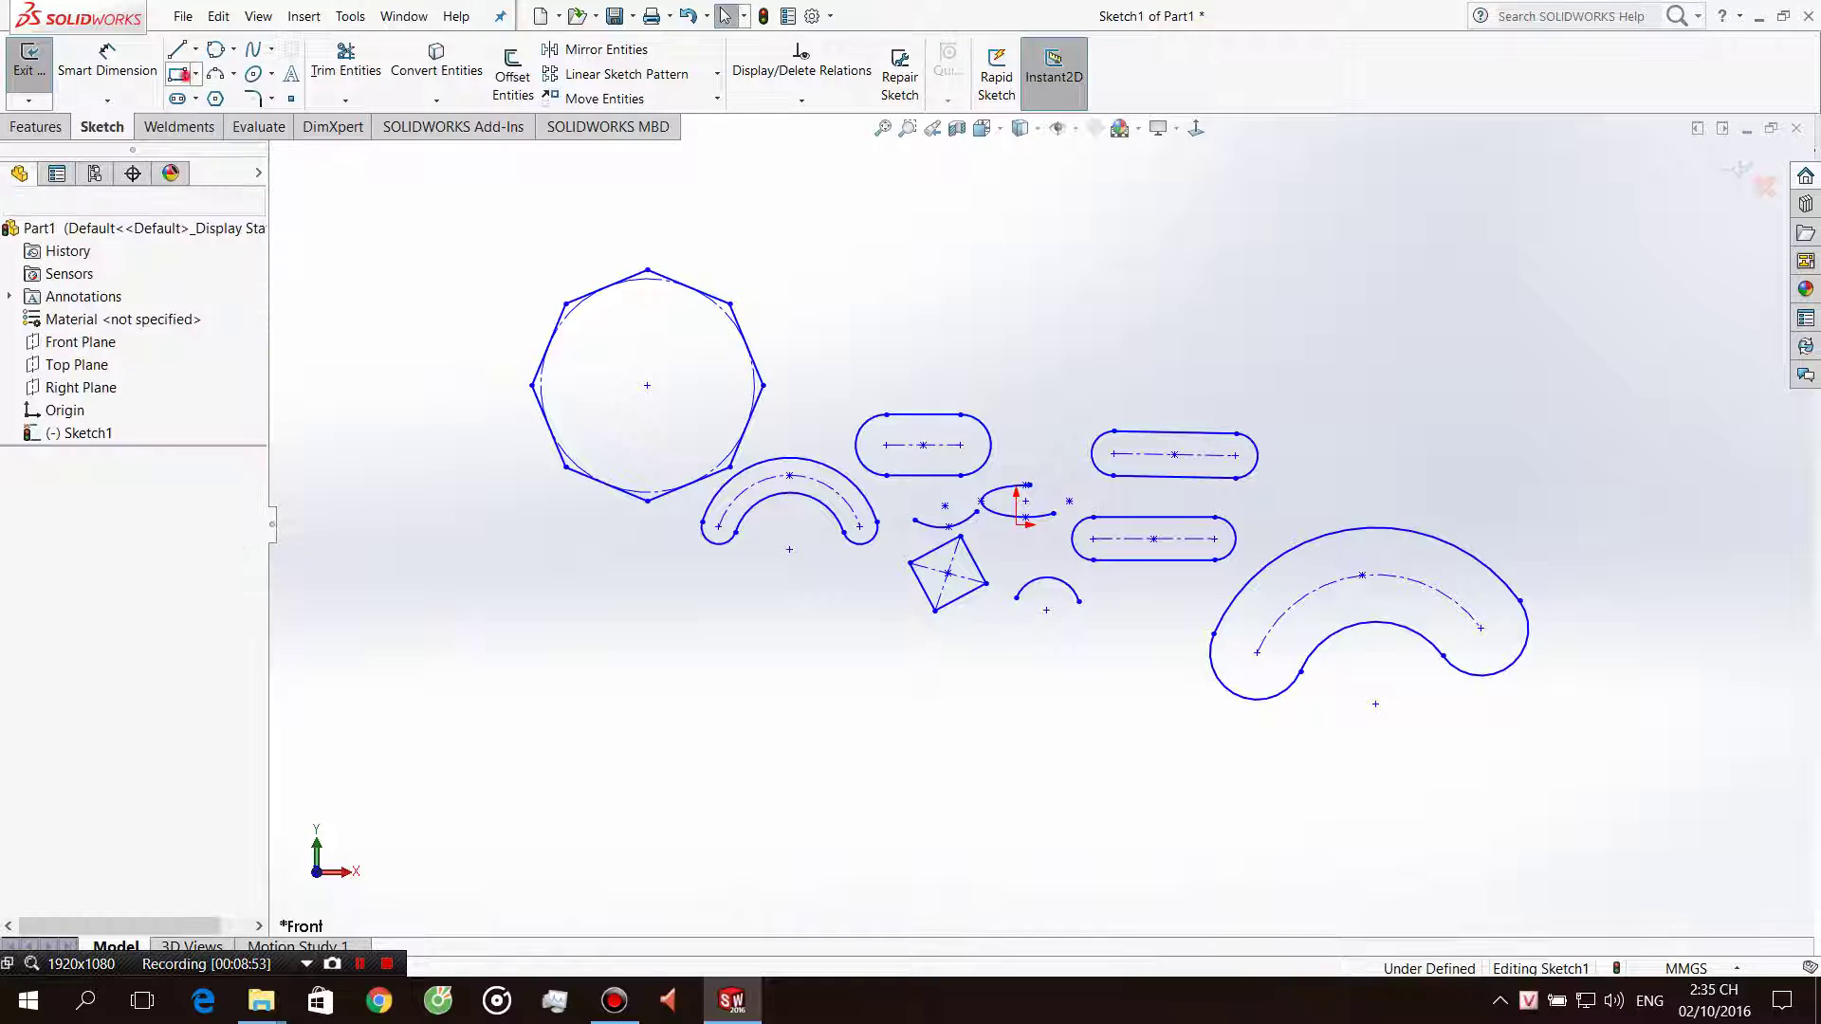
Draw a corner rectangle at the upper right and fillet its bottom-left corner.
left_click(178, 74)
left_click(1133, 232)
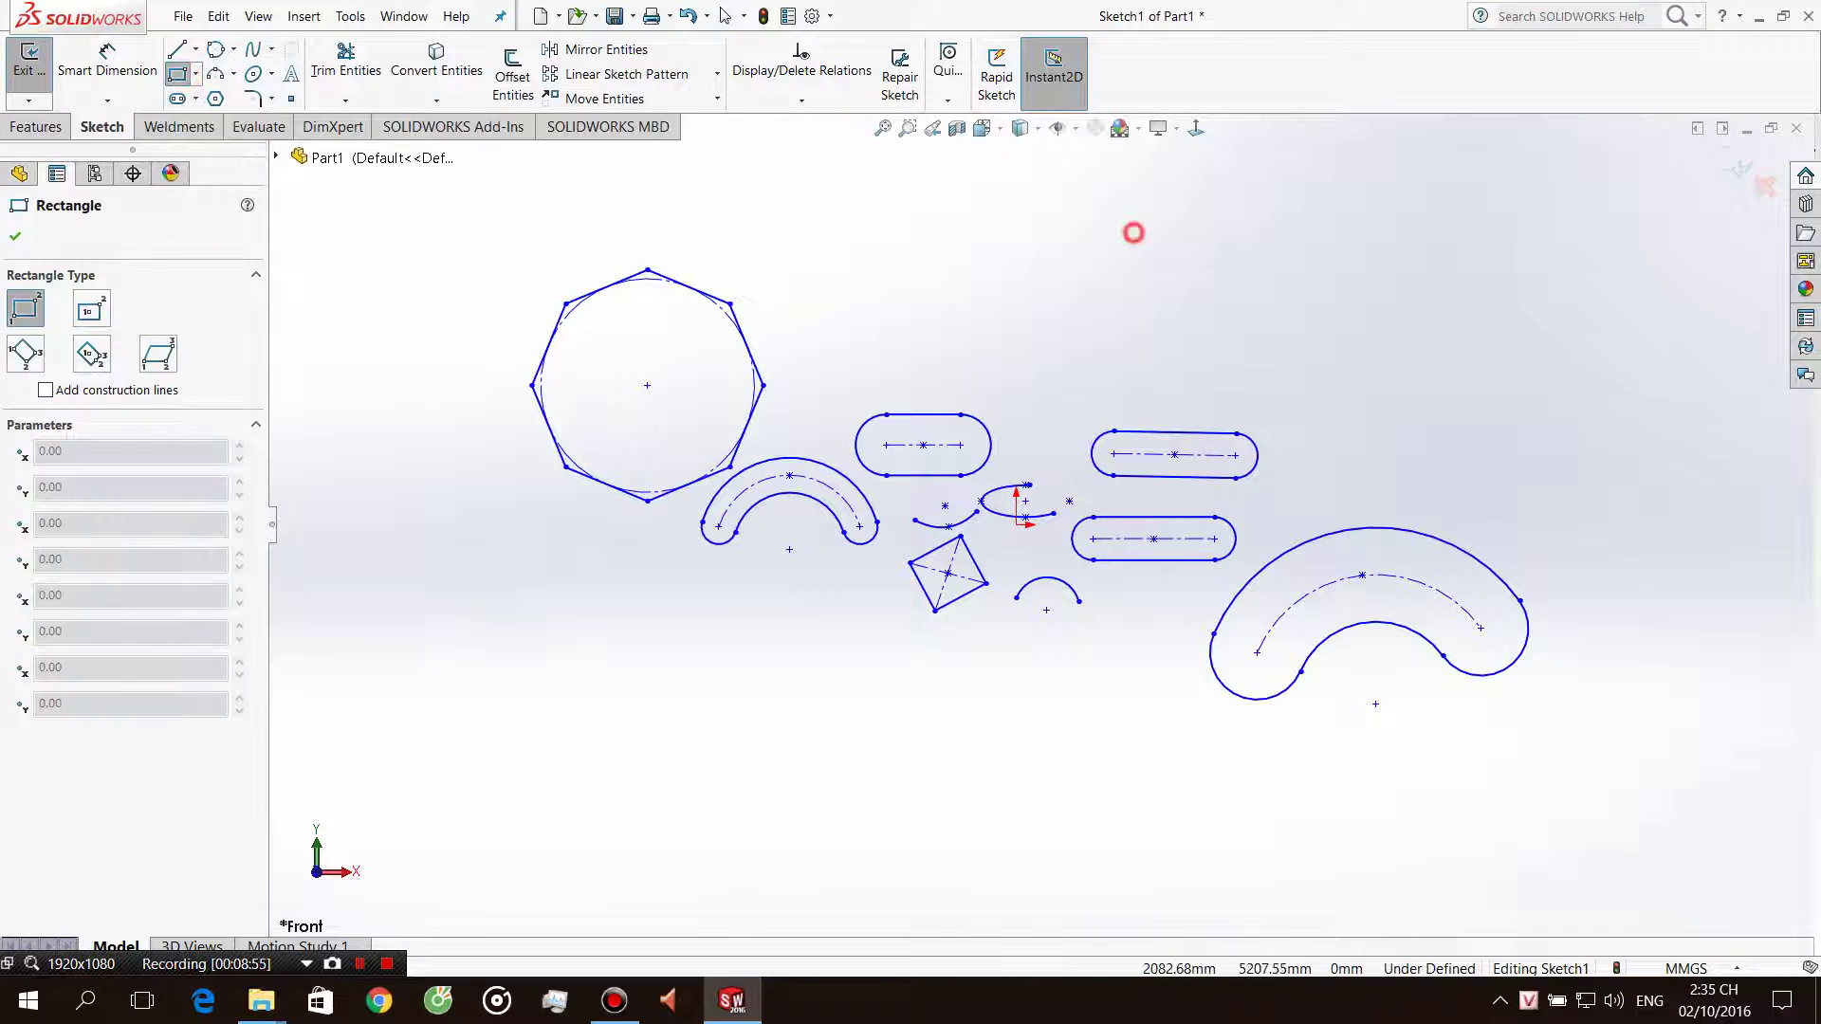
left_click(1390, 349)
key("Escape")
scroll(1235, 255, "down", 3)
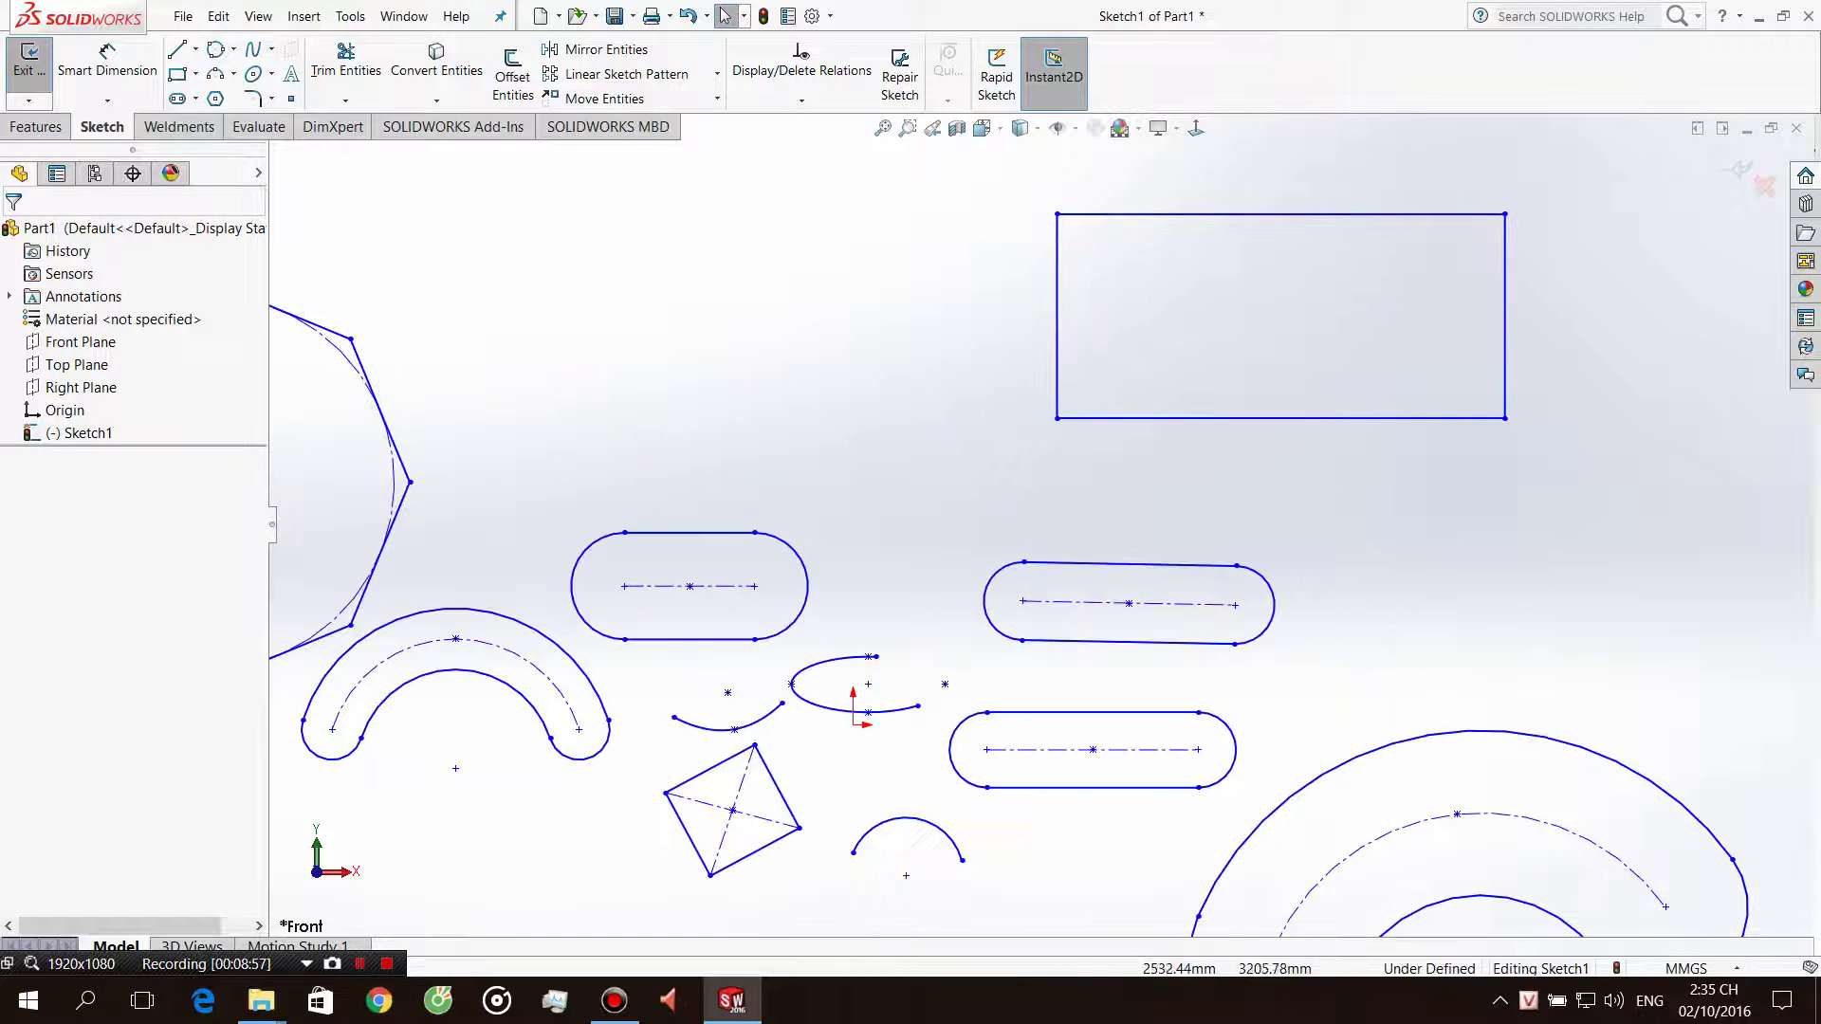
left_click(253, 97)
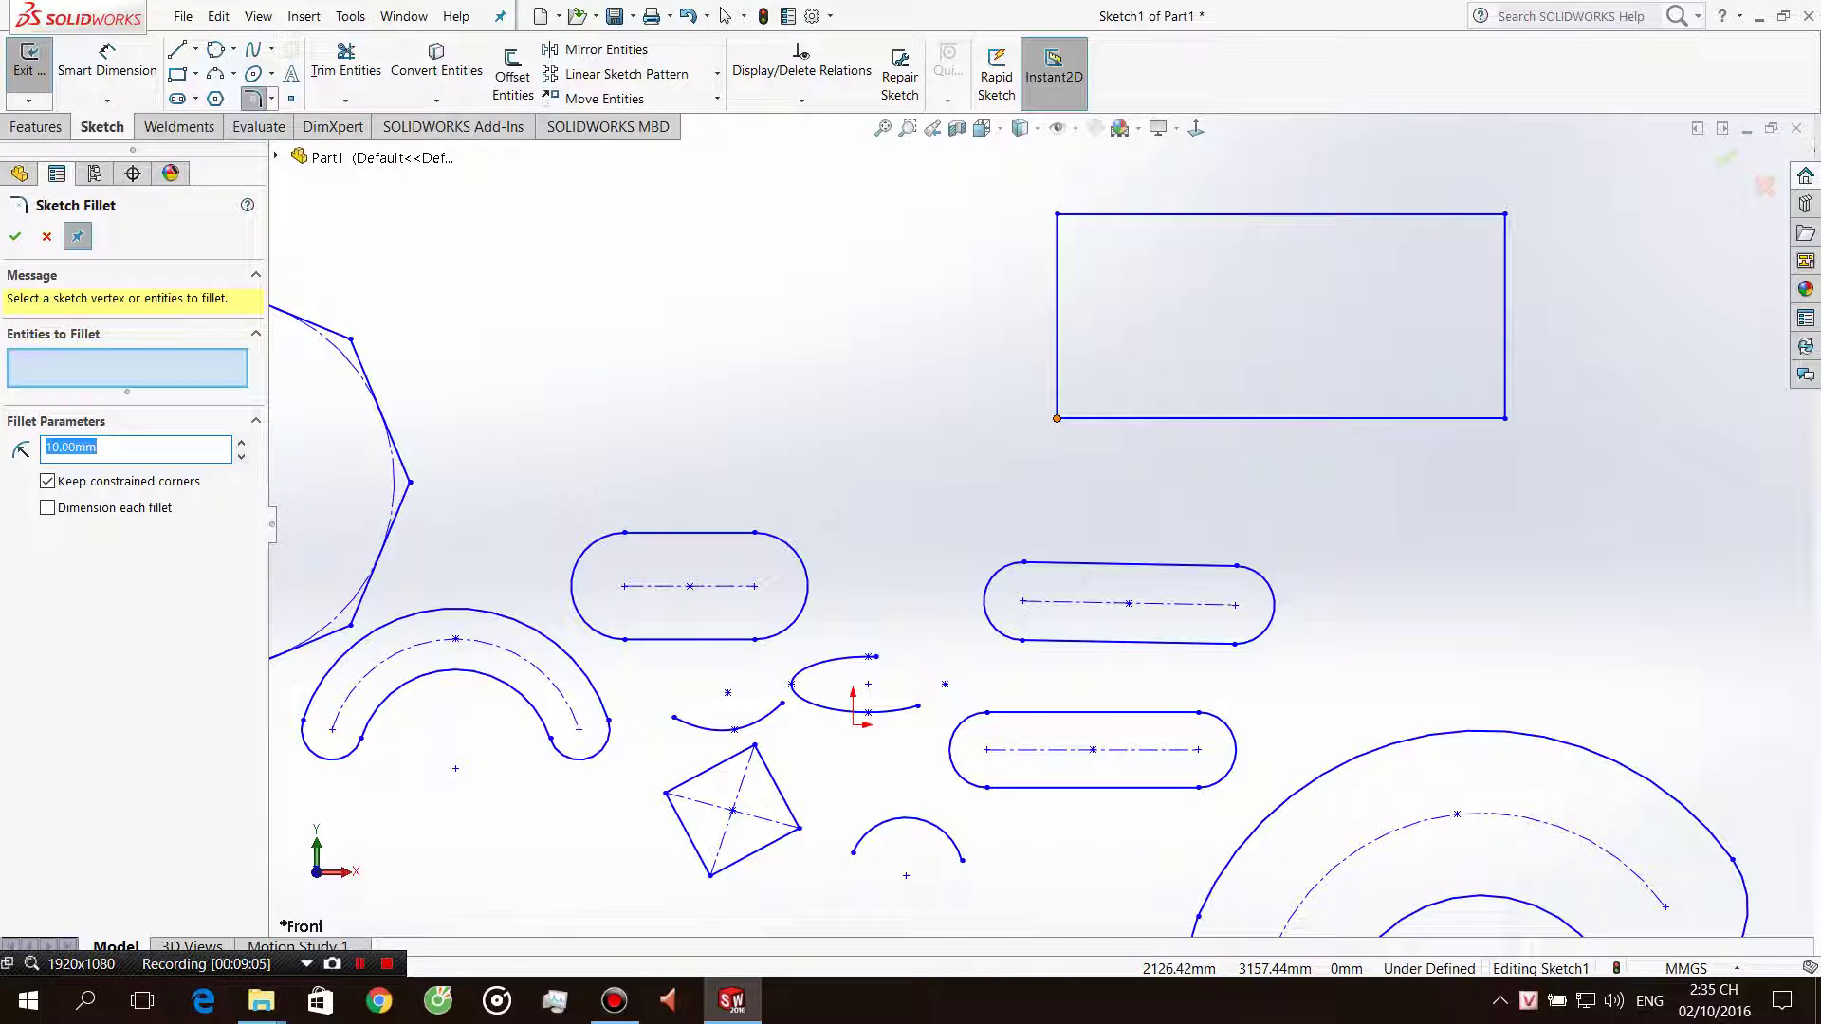
left_click(1057, 418)
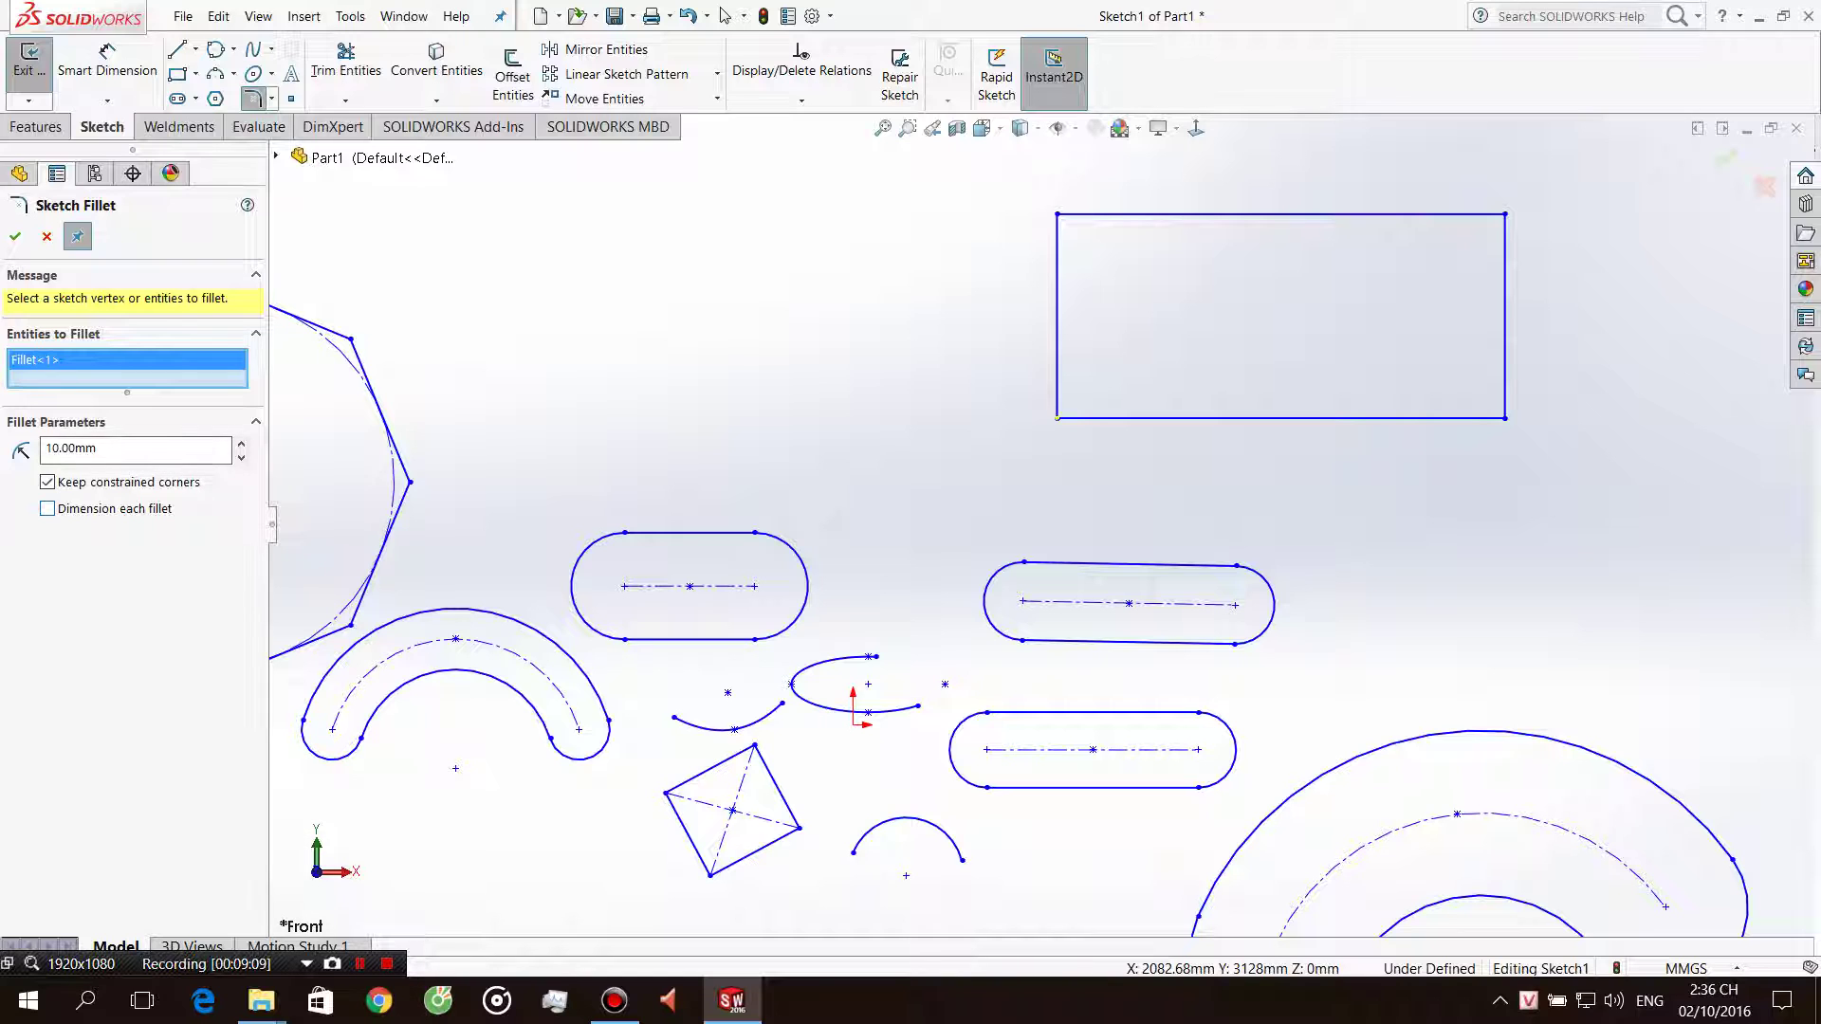
key("Return")
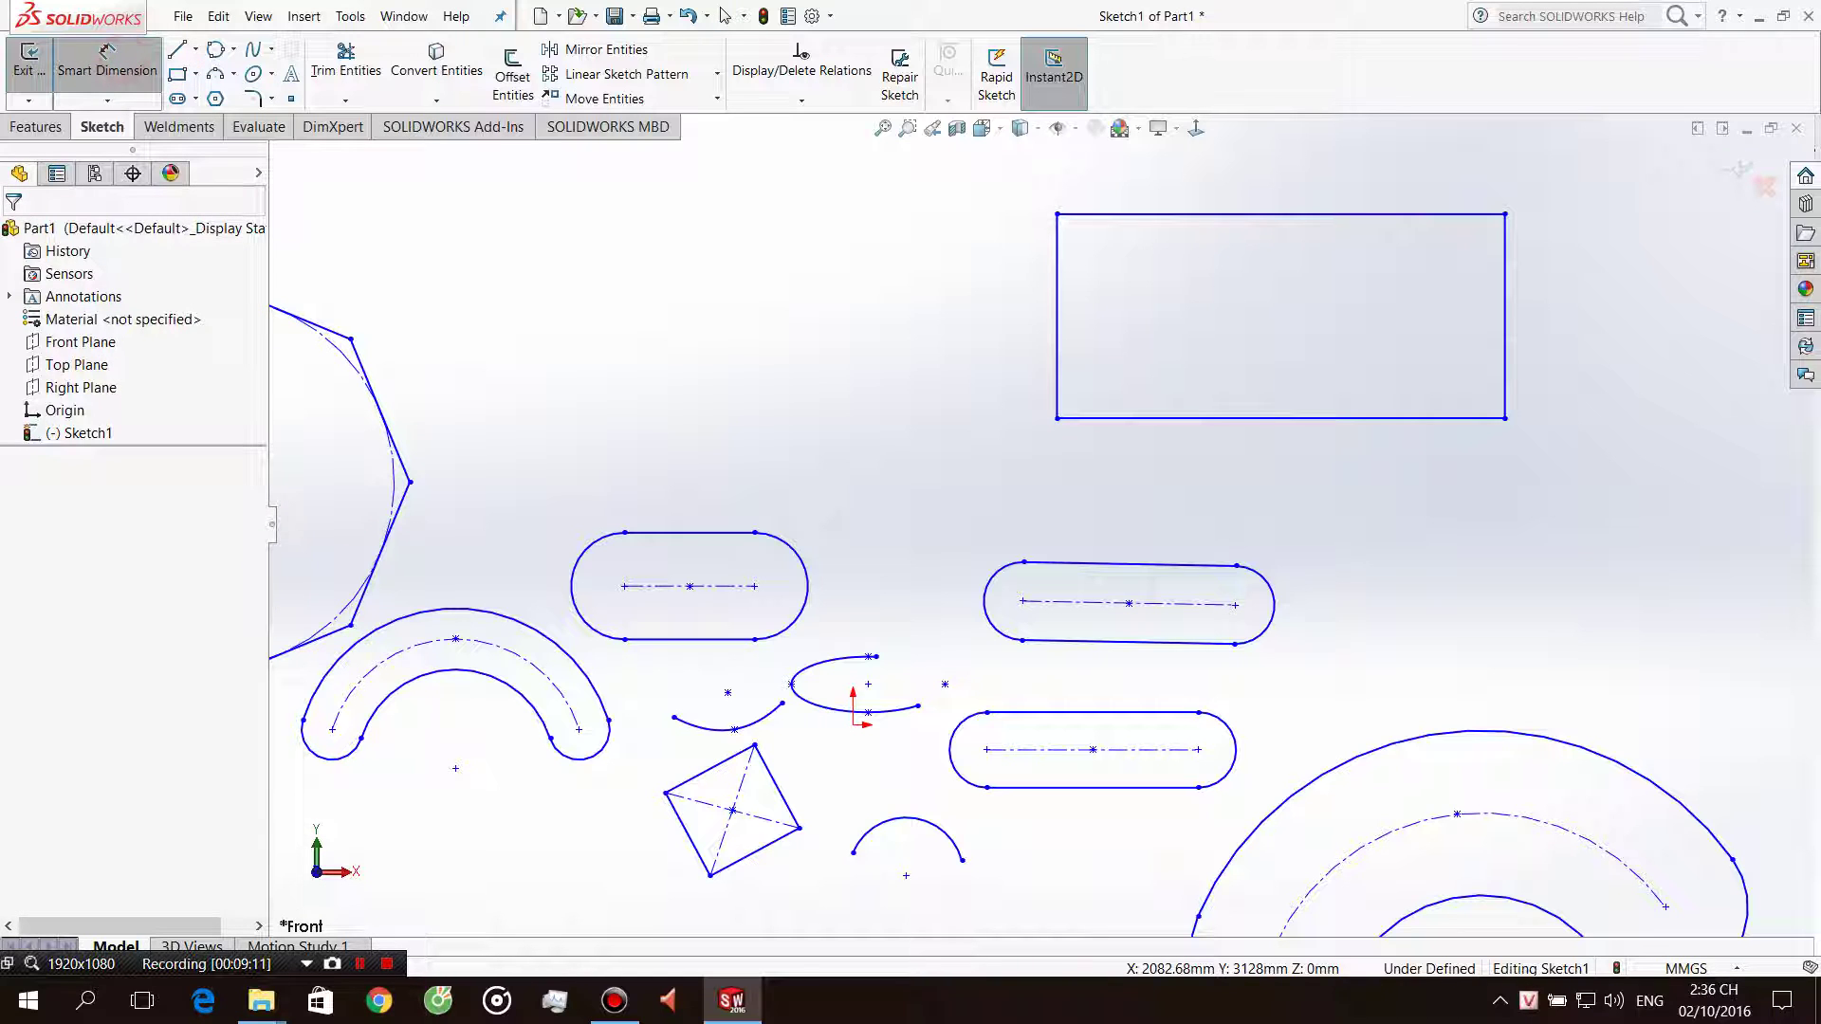
Dimension the rectangle's top edge and change its width to 50.
left_click(1240, 212)
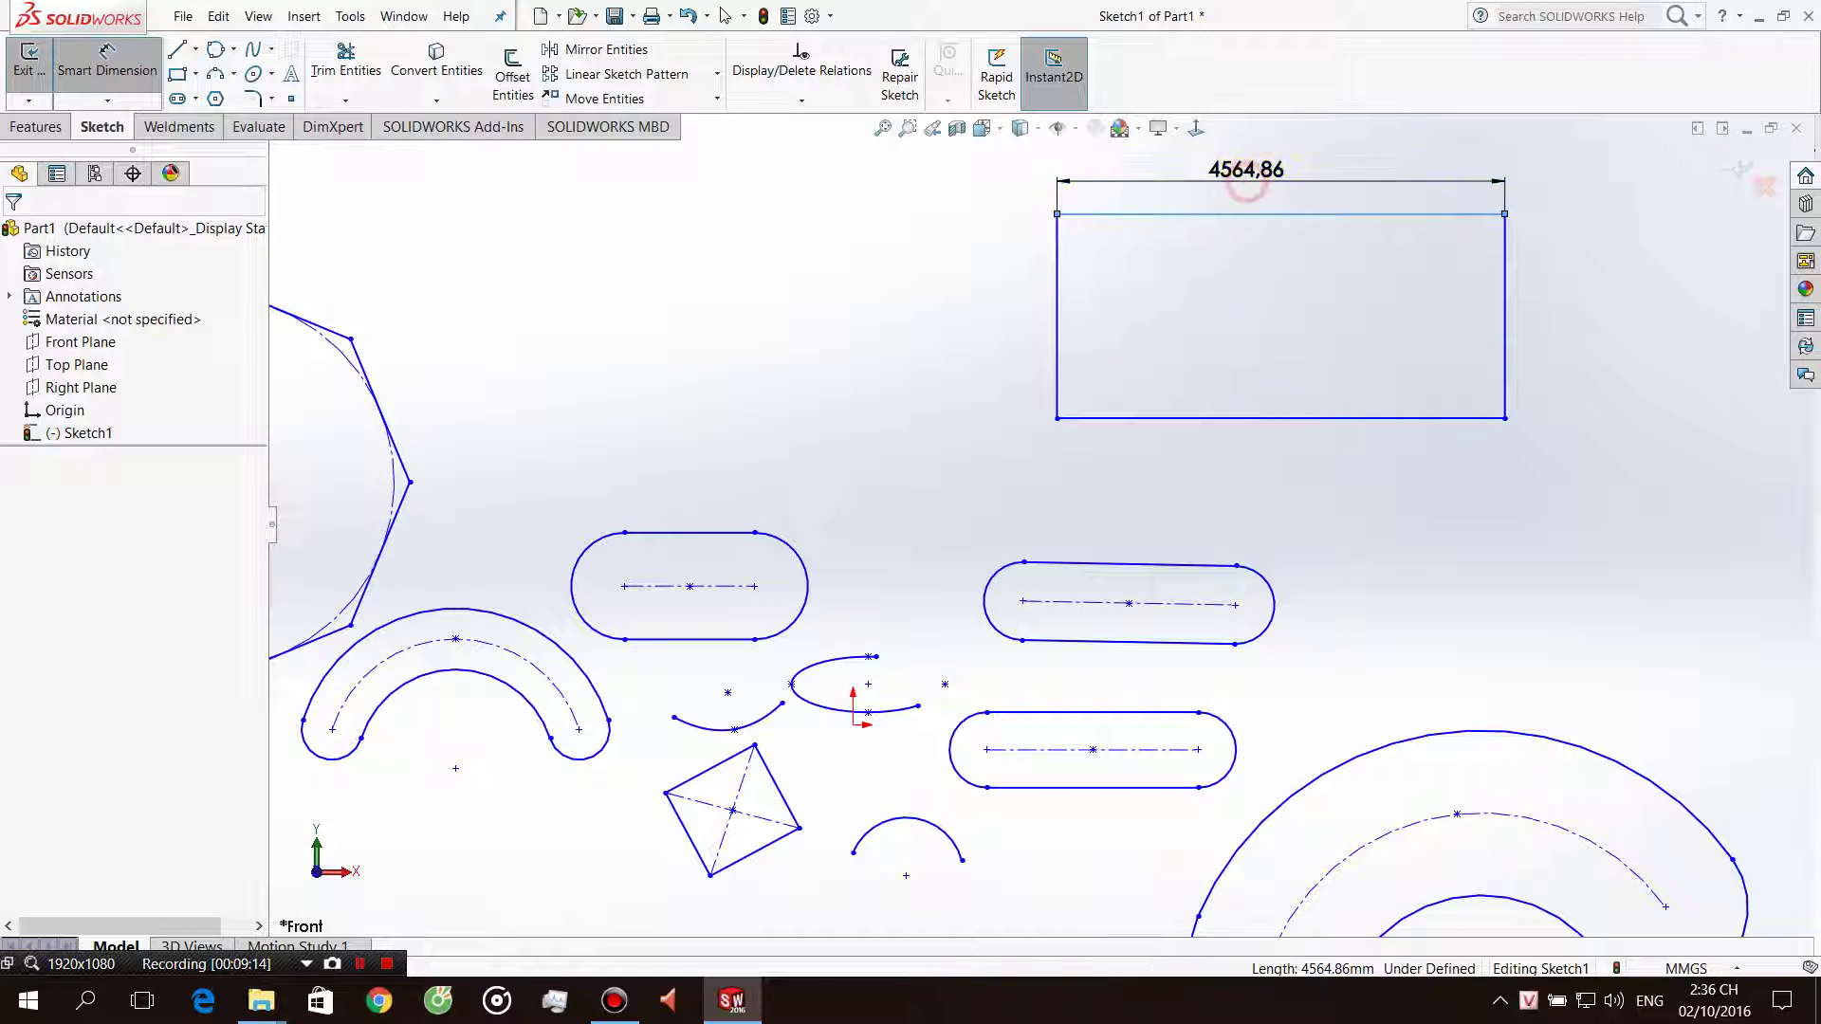
left_click(1242, 171)
key("Return")
key("Escape")
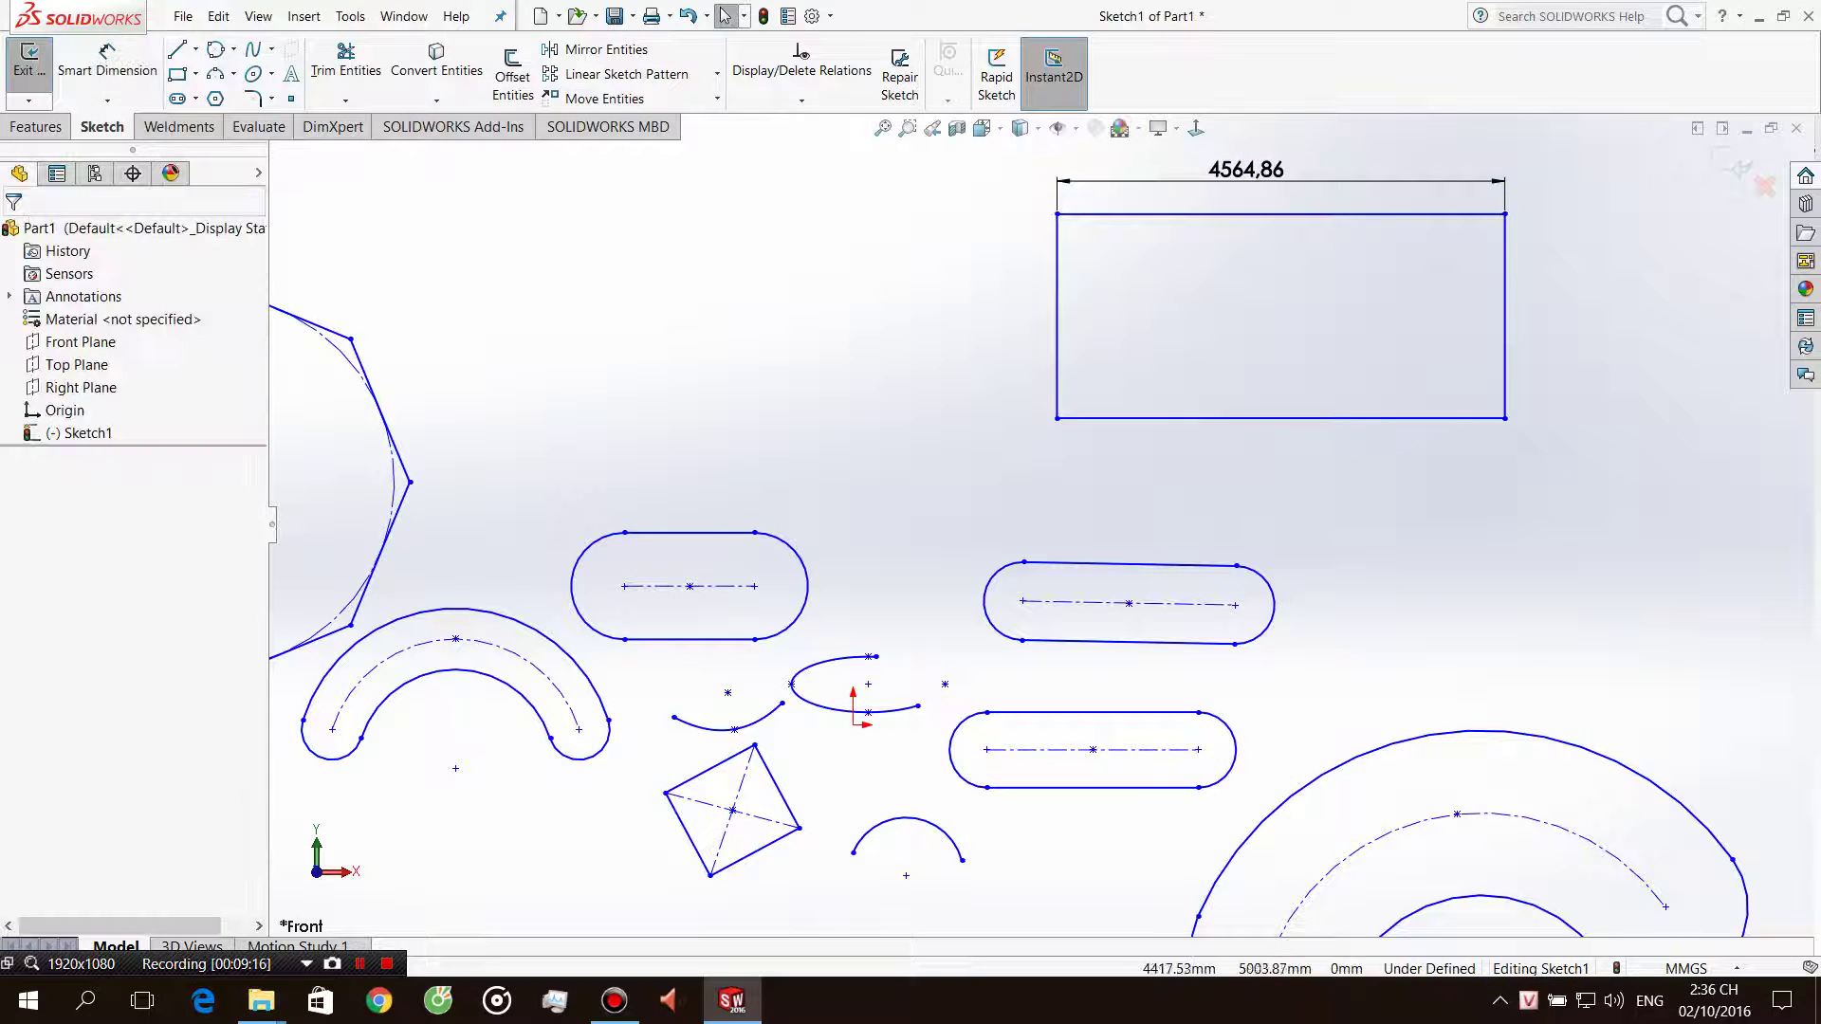
left_click(1274, 163)
double_click(1245, 169)
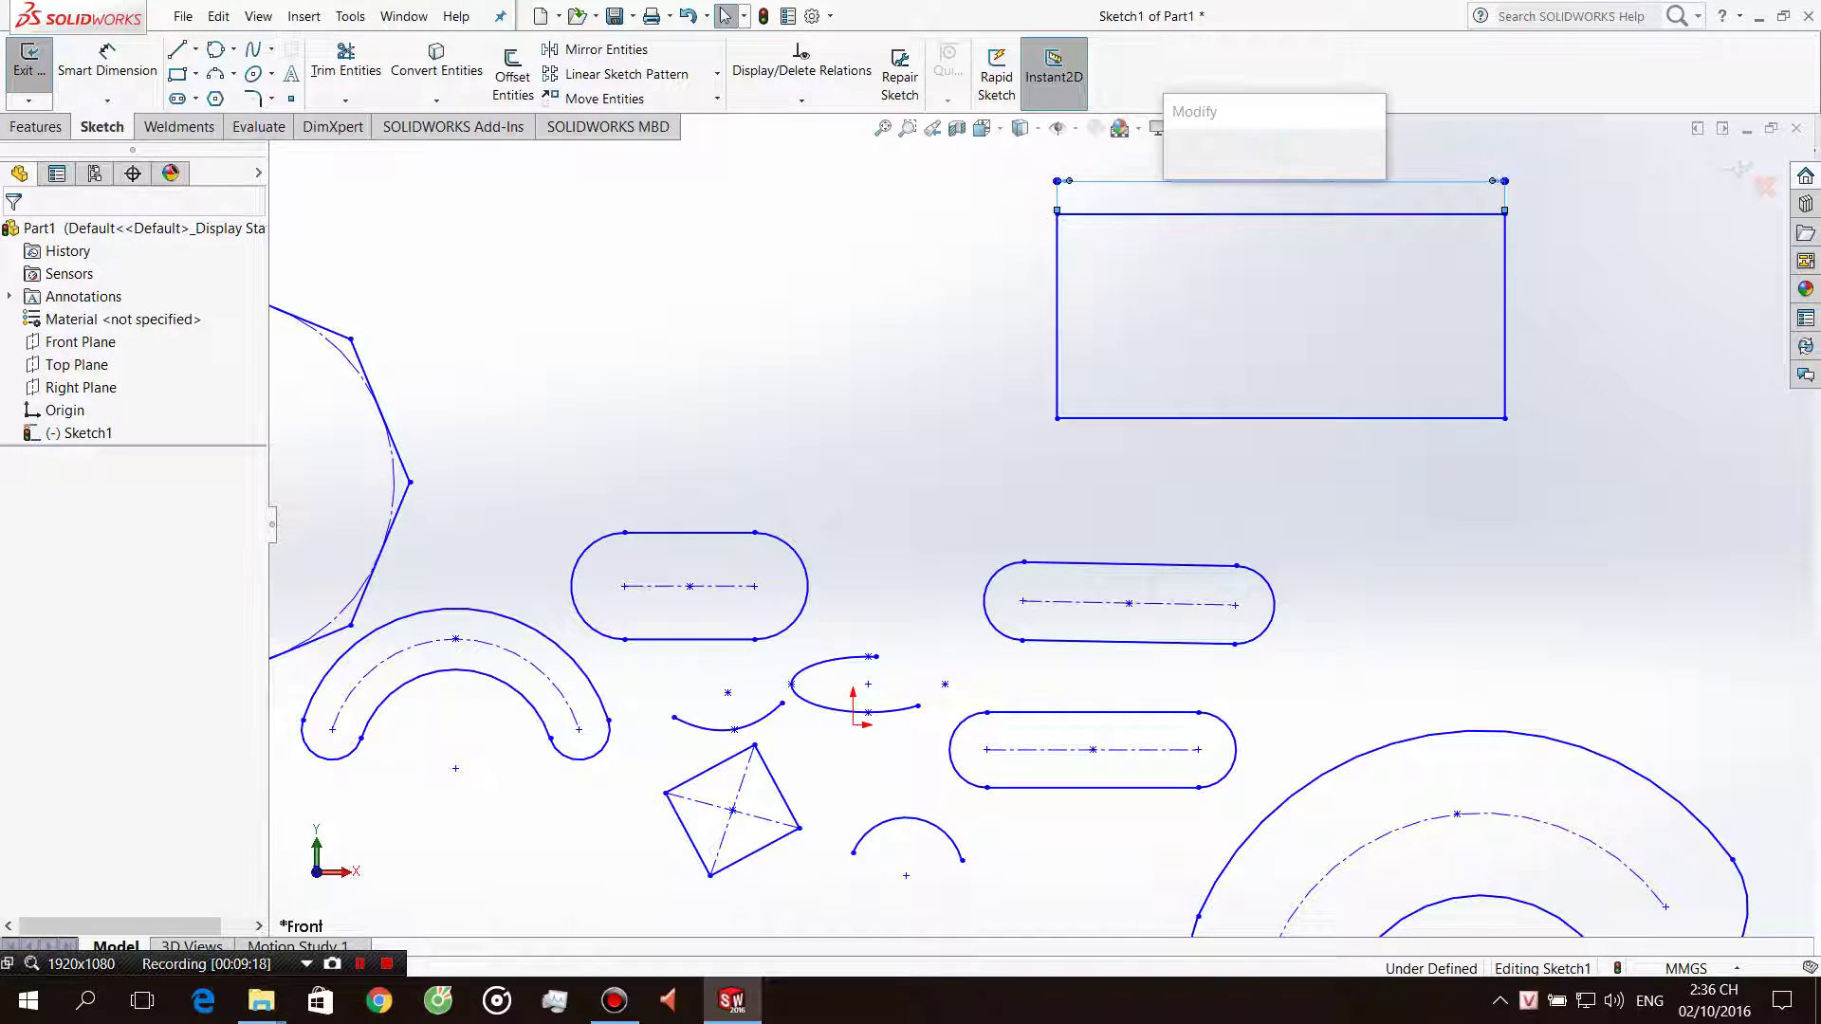
type("50")
key("Return")
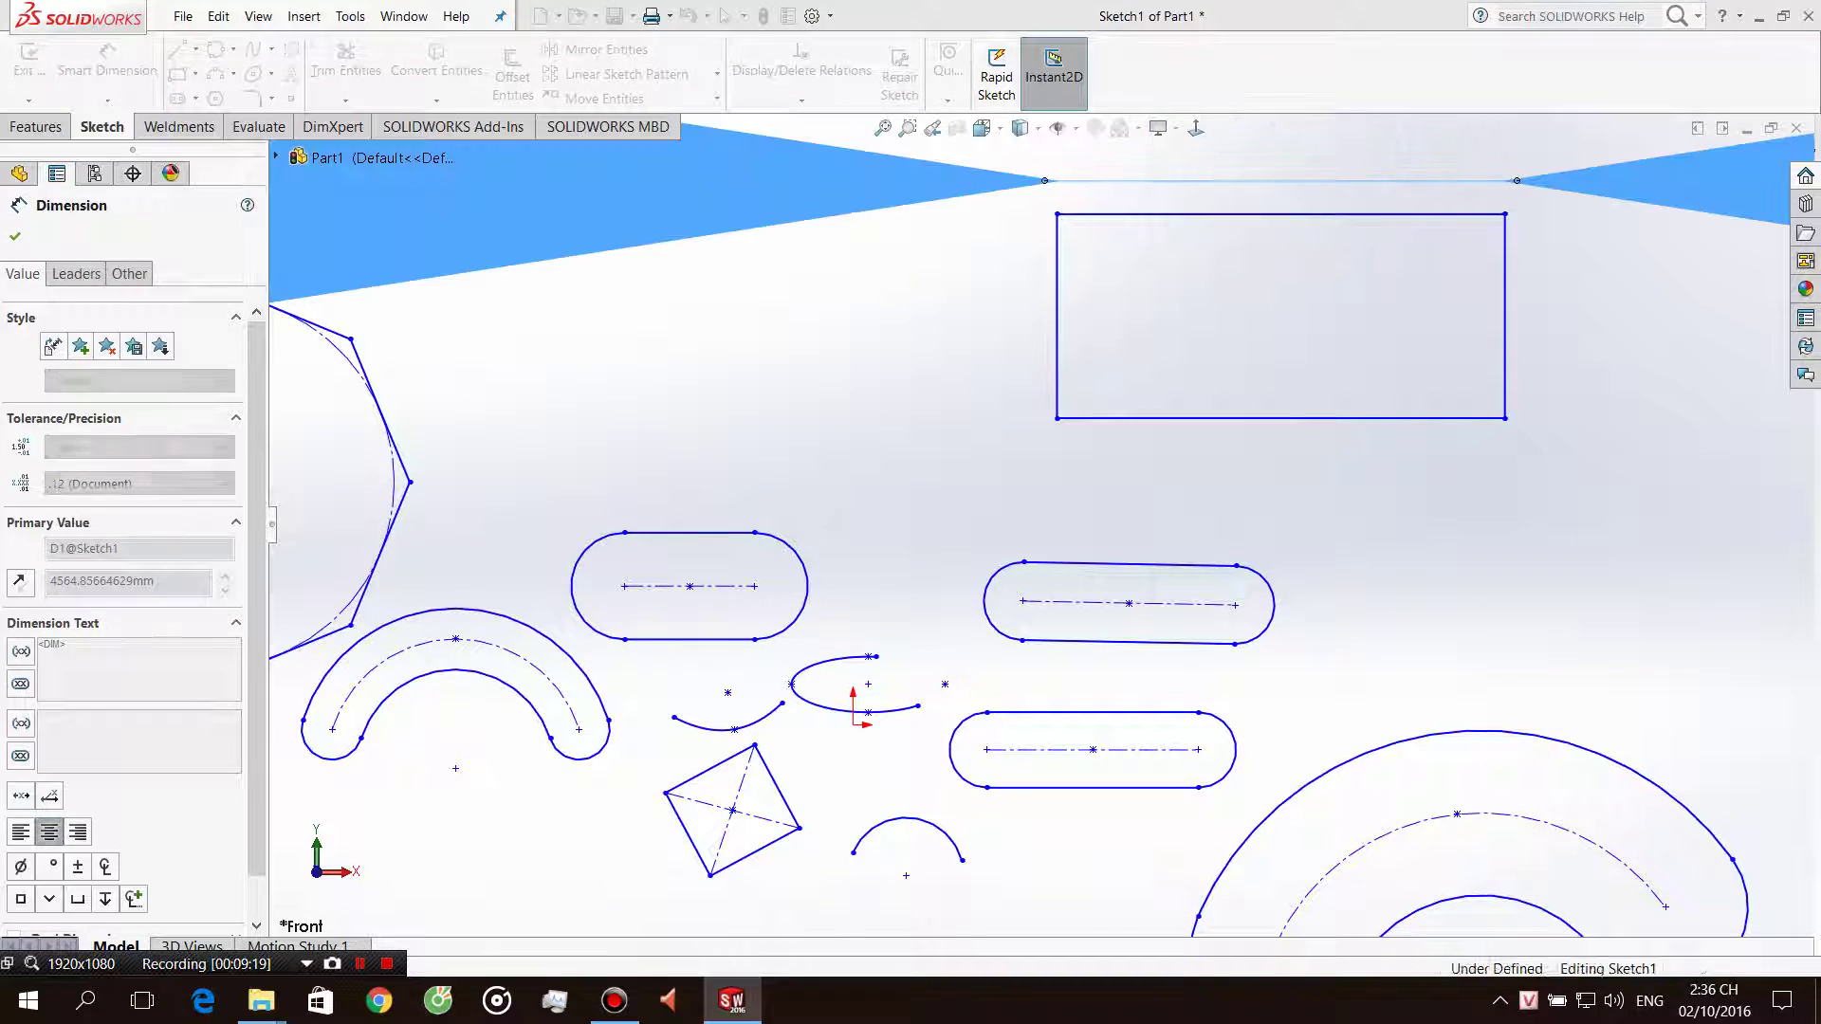
key("Escape")
key("z")
key("z")
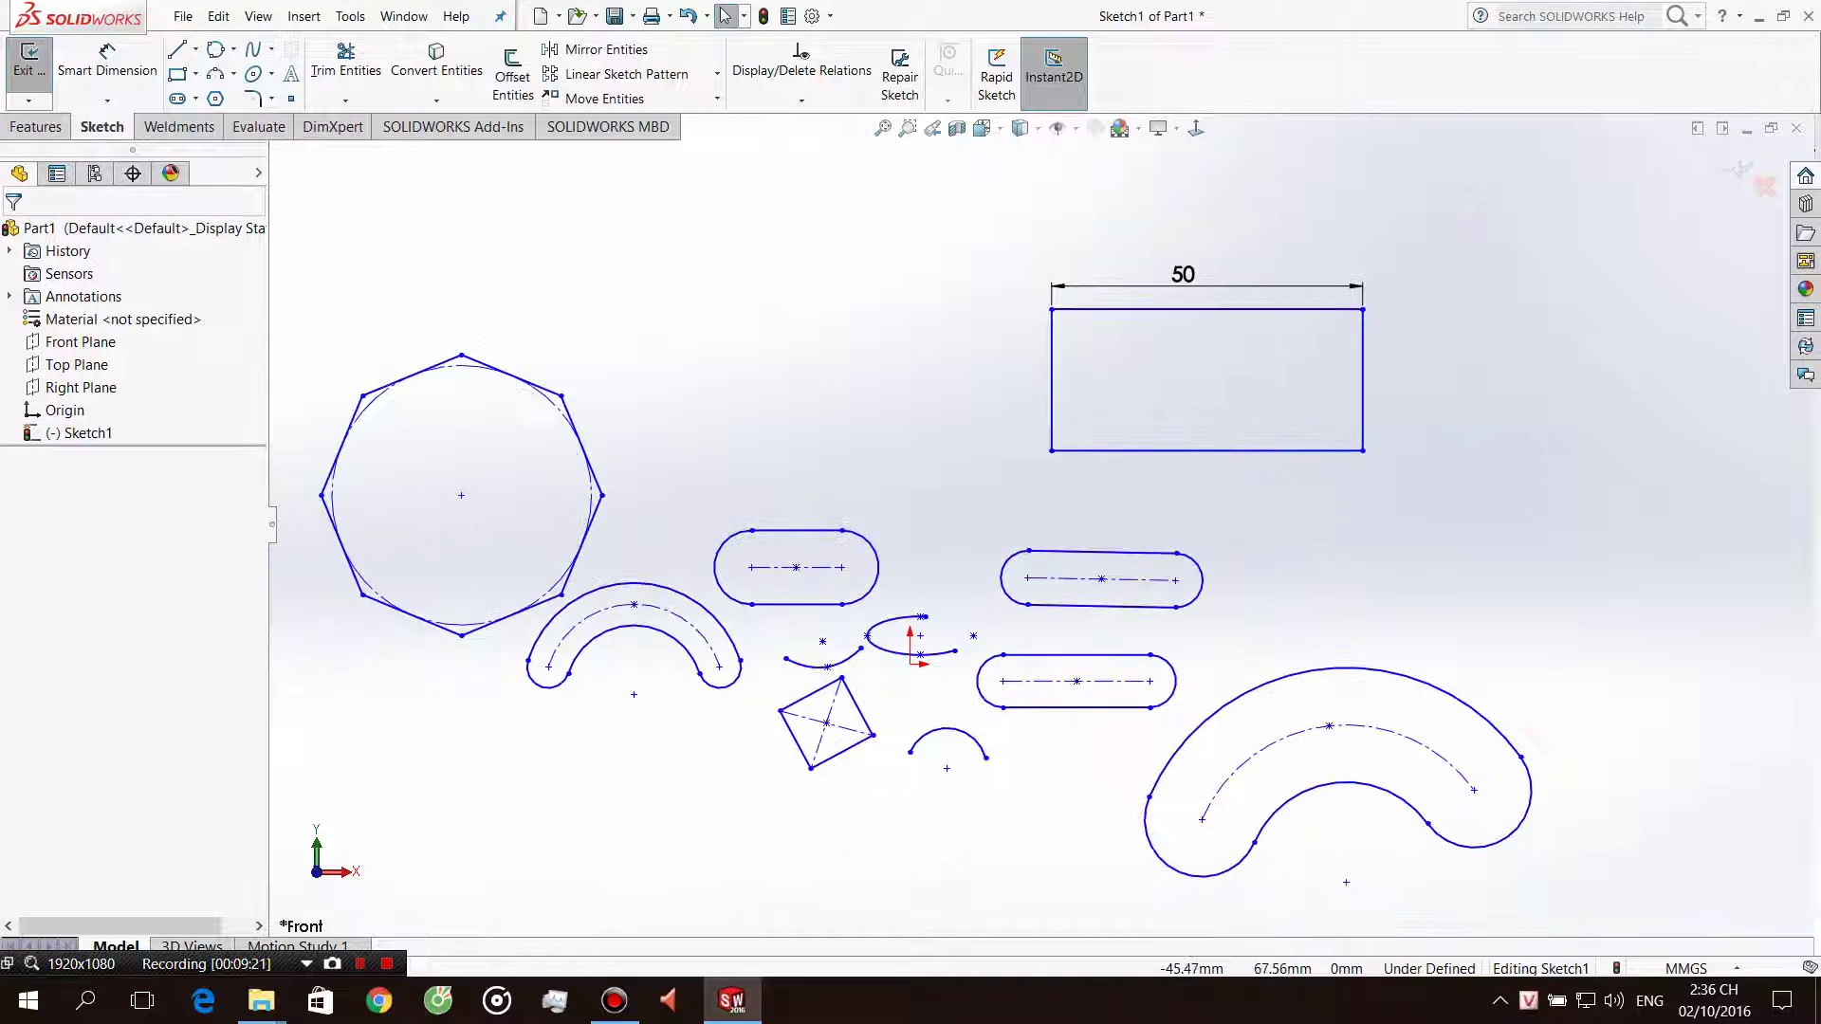
scroll(1425, 290, "down", 1)
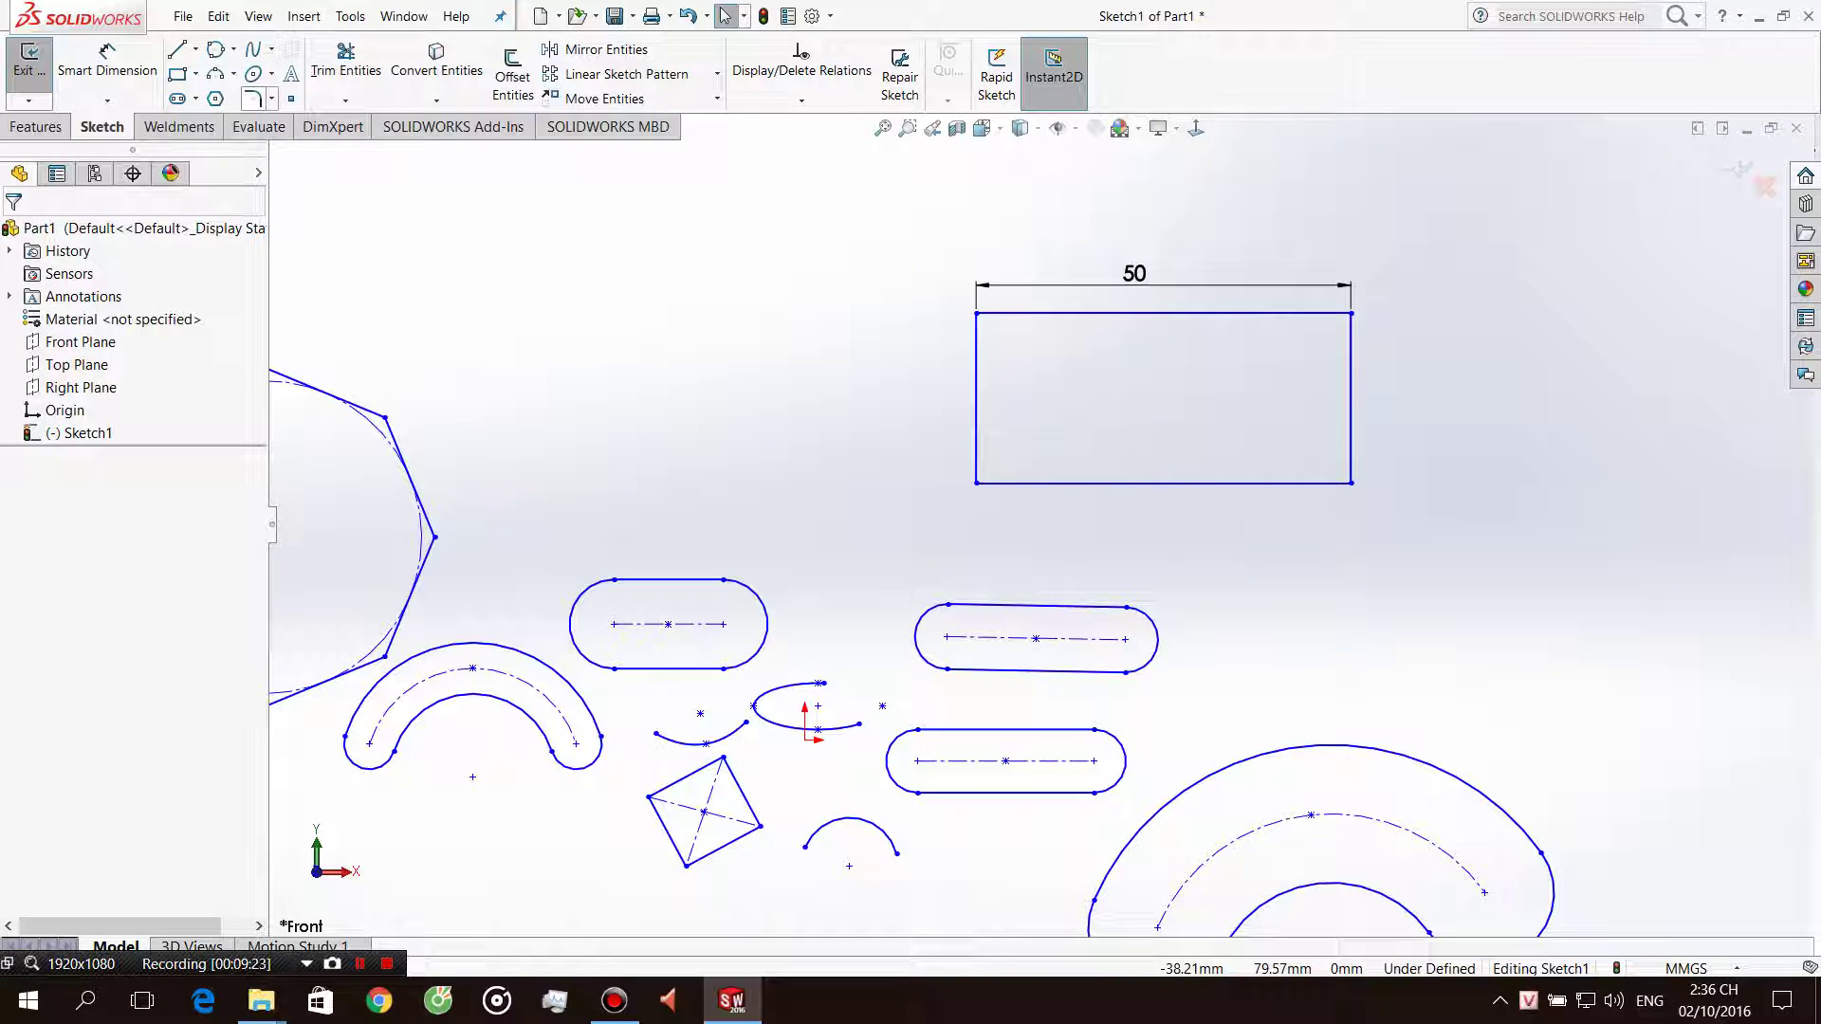
Round the upper rectangle's lower-left corner with an R10 fillet.
left_click(251, 97)
scroll(1009, 473, "down", 2)
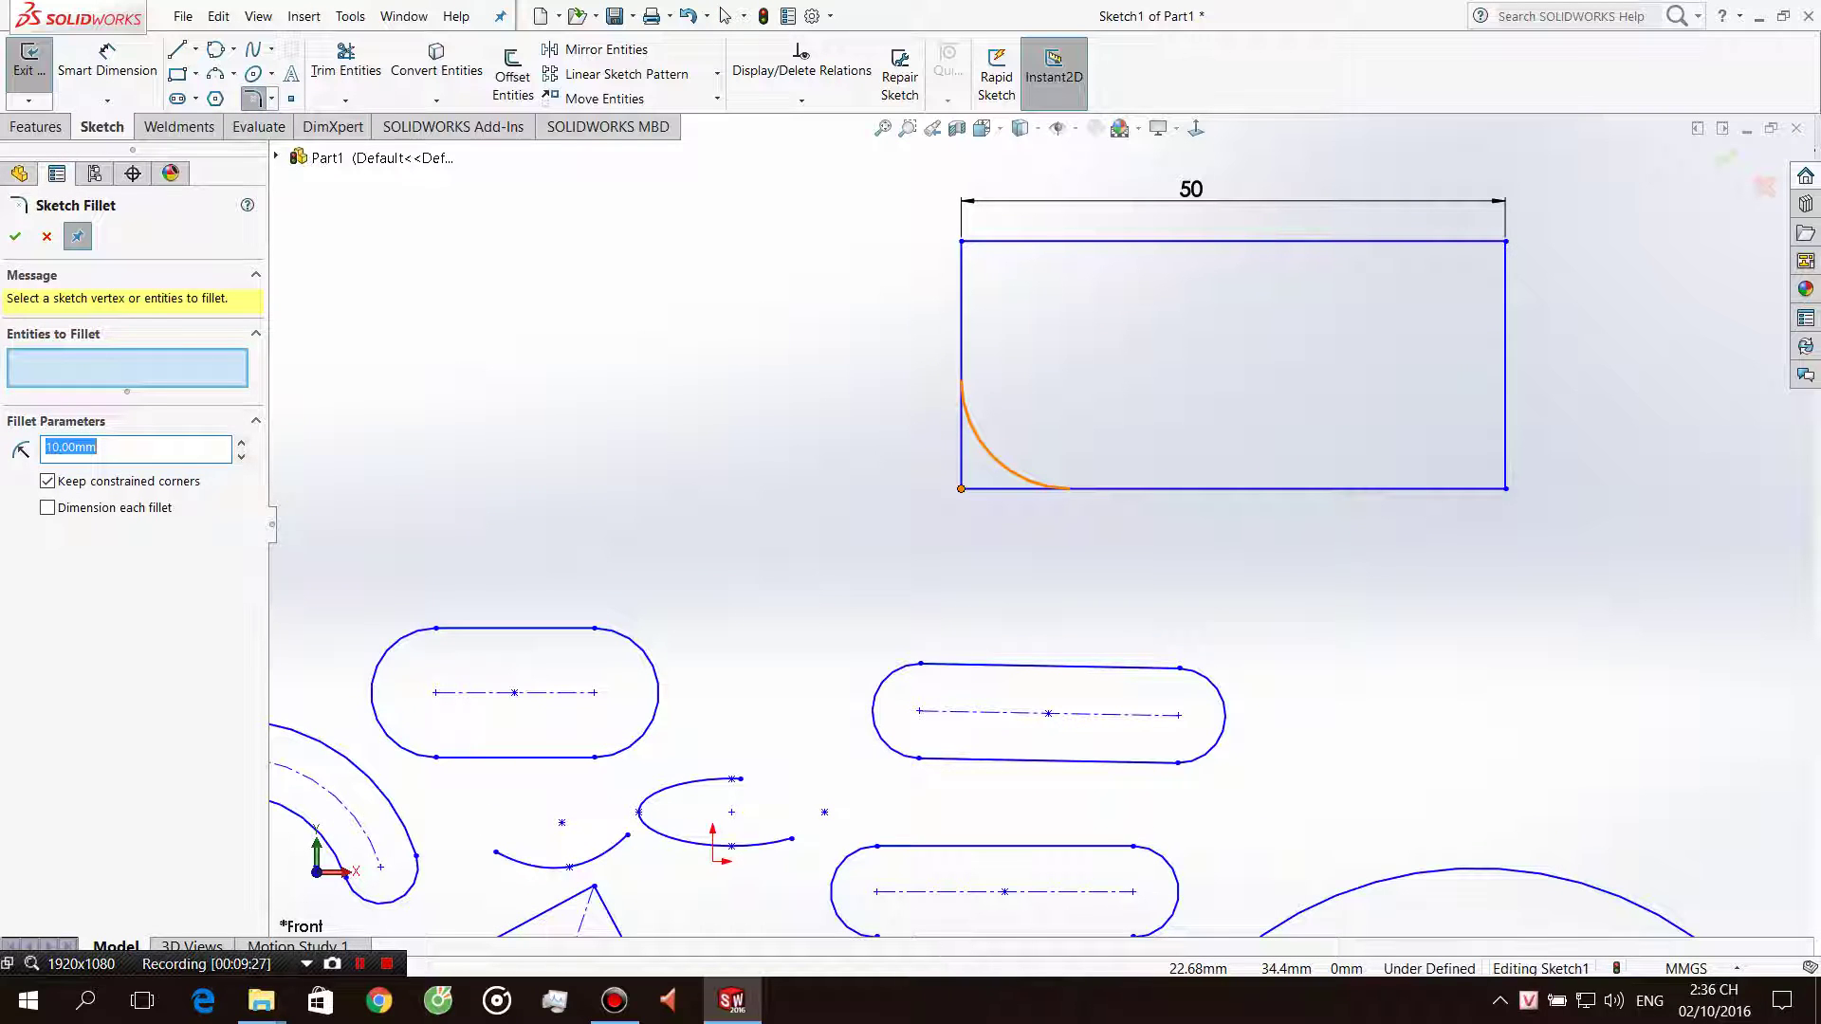
left_click(960, 489)
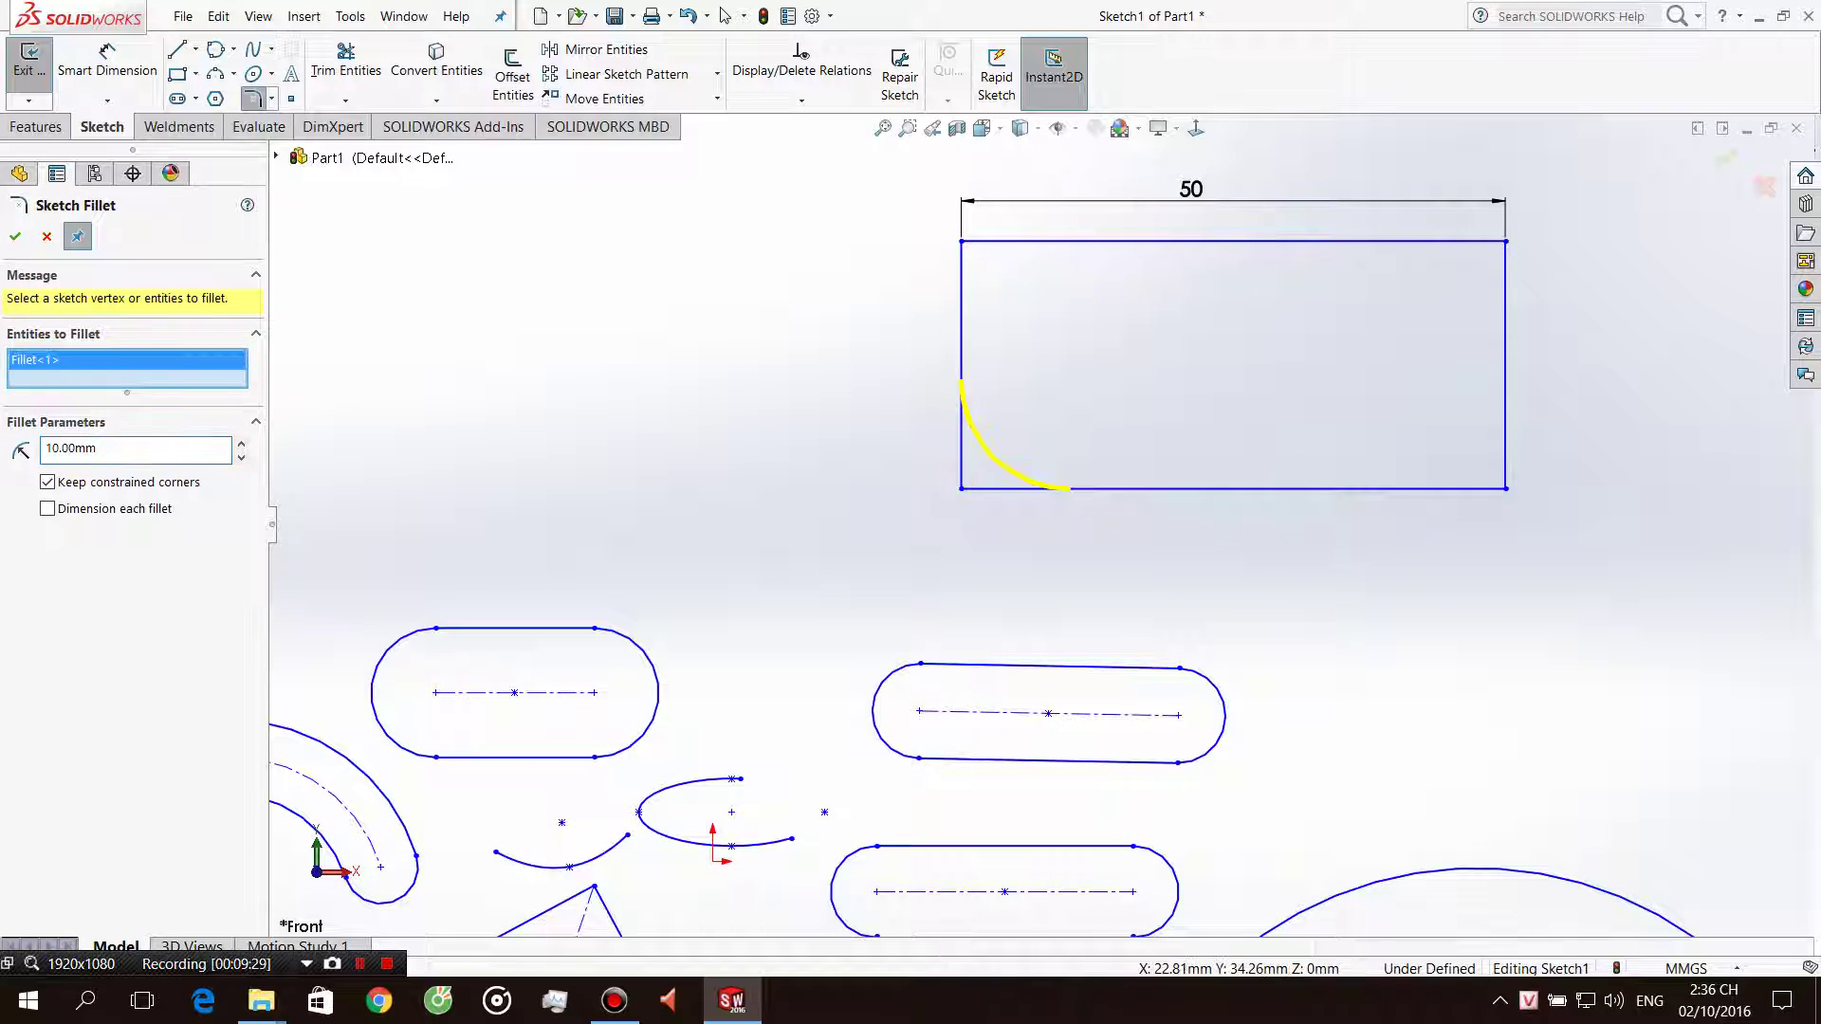
key("Return")
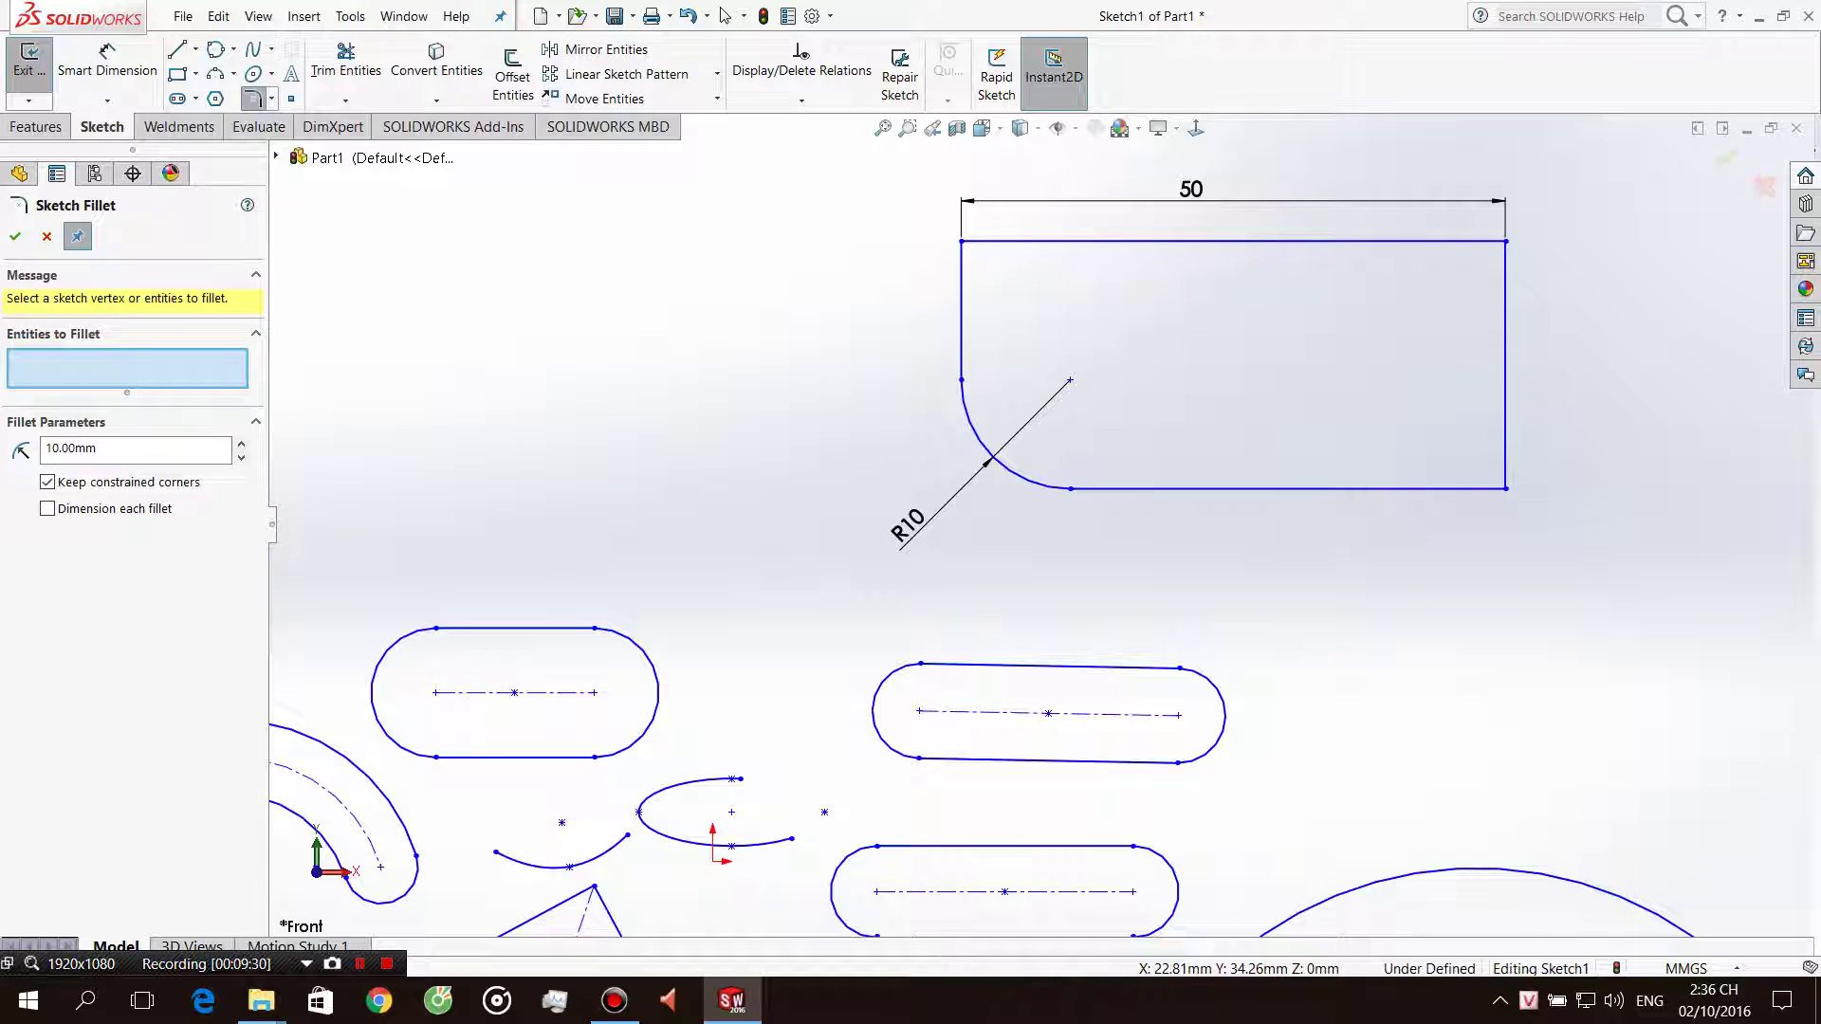
scroll(1040, 525, "up", 3)
key("Escape")
scroll(818, 593, "down", 2)
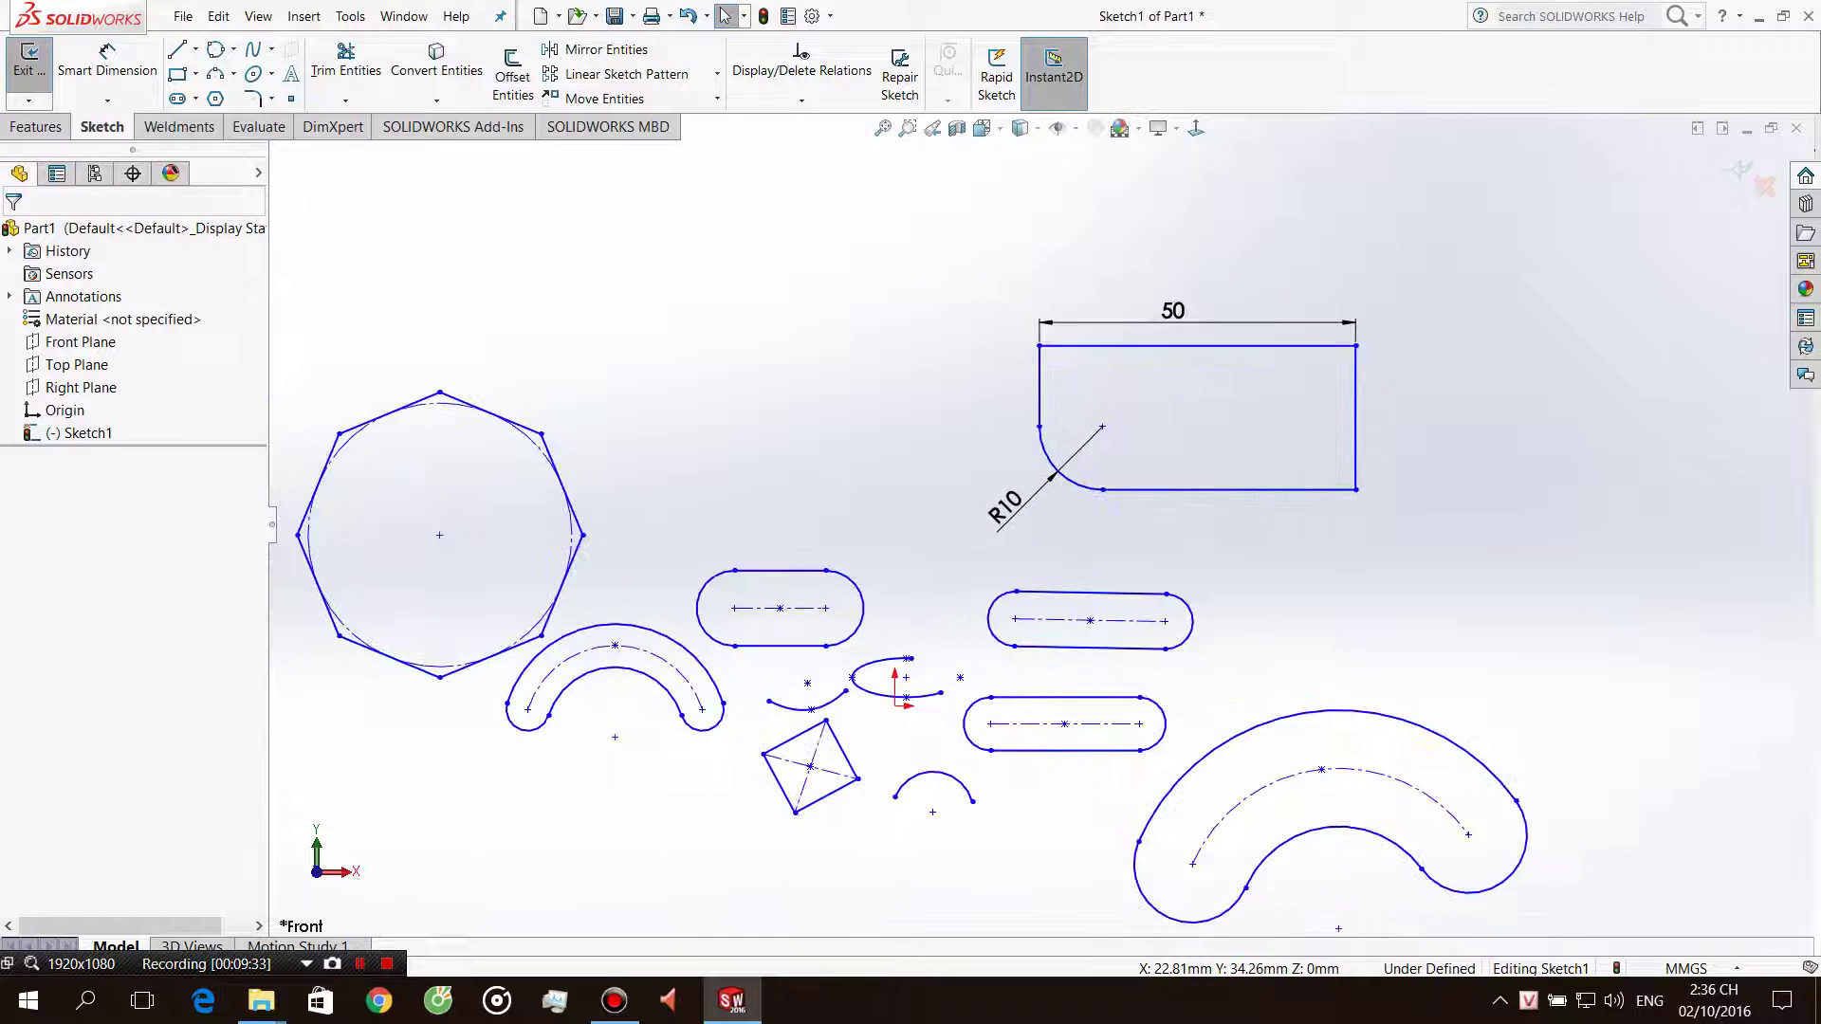
scroll(817, 593, "down", 1)
Draw a rectangle over the central slots and fillet its lower-left corner at R10.
left_click(177, 73)
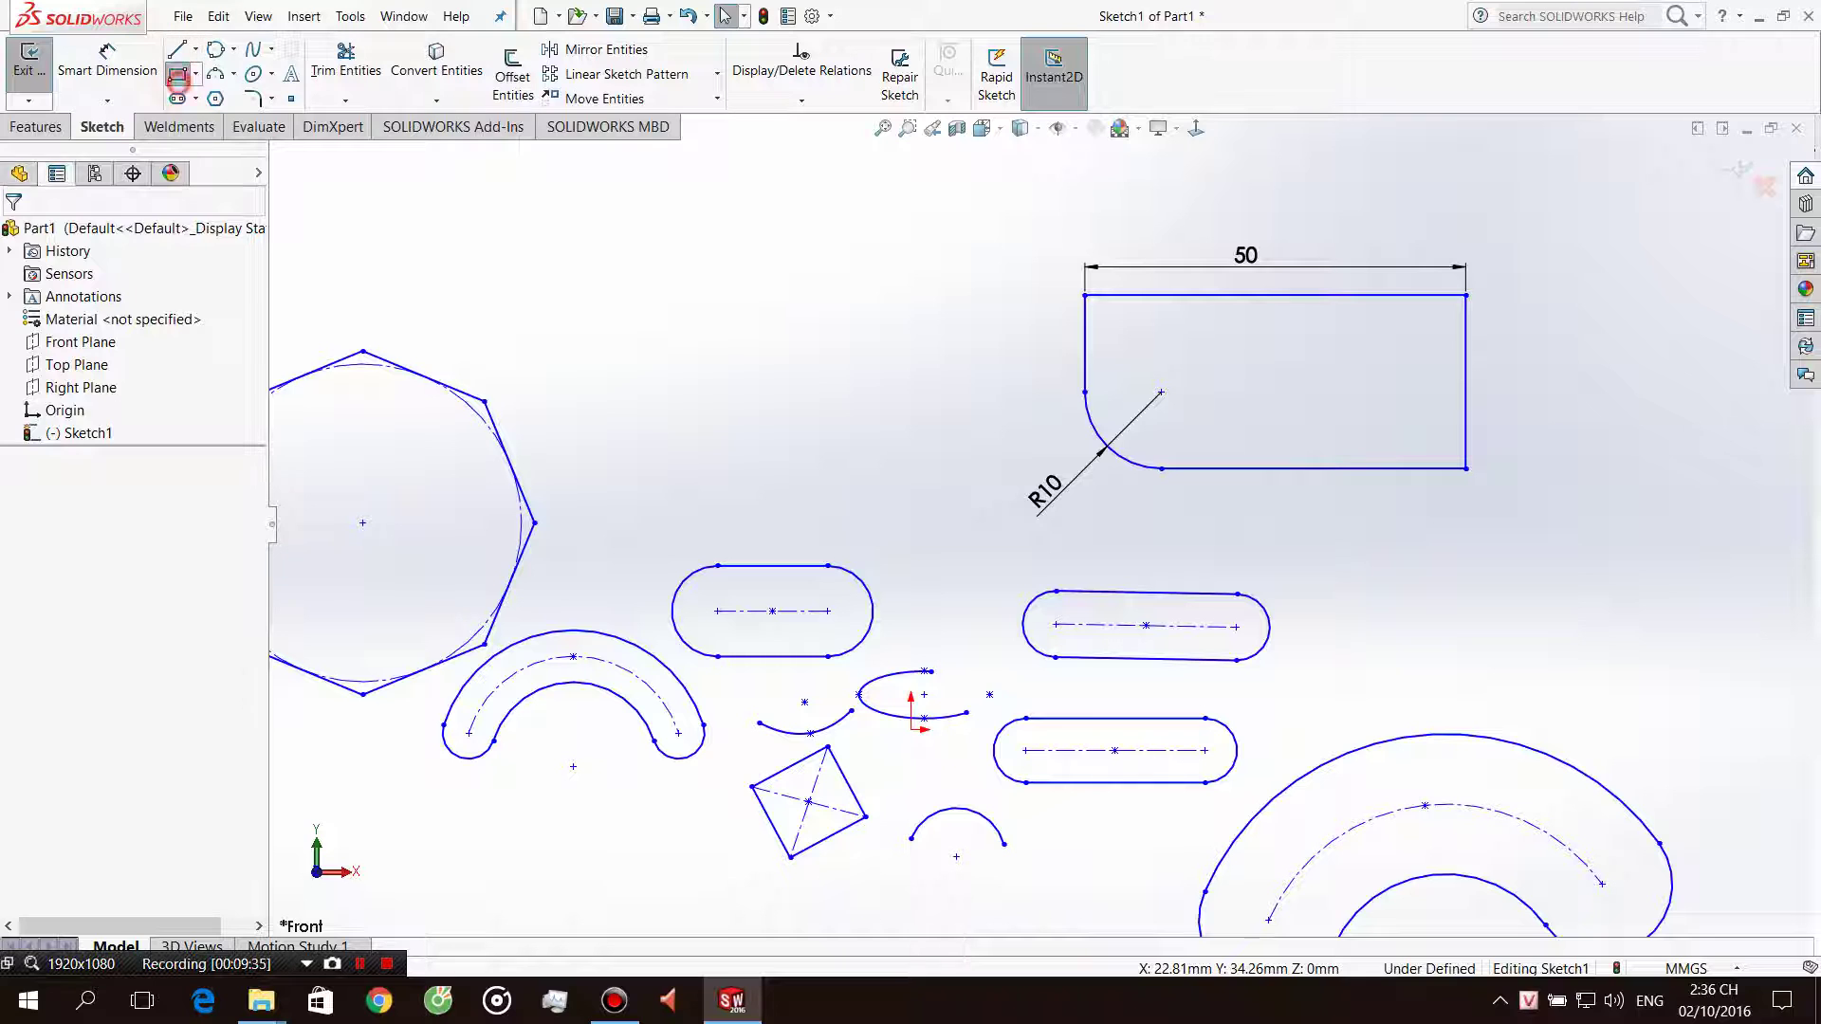
left_click_drag(912, 729, 1361, 544)
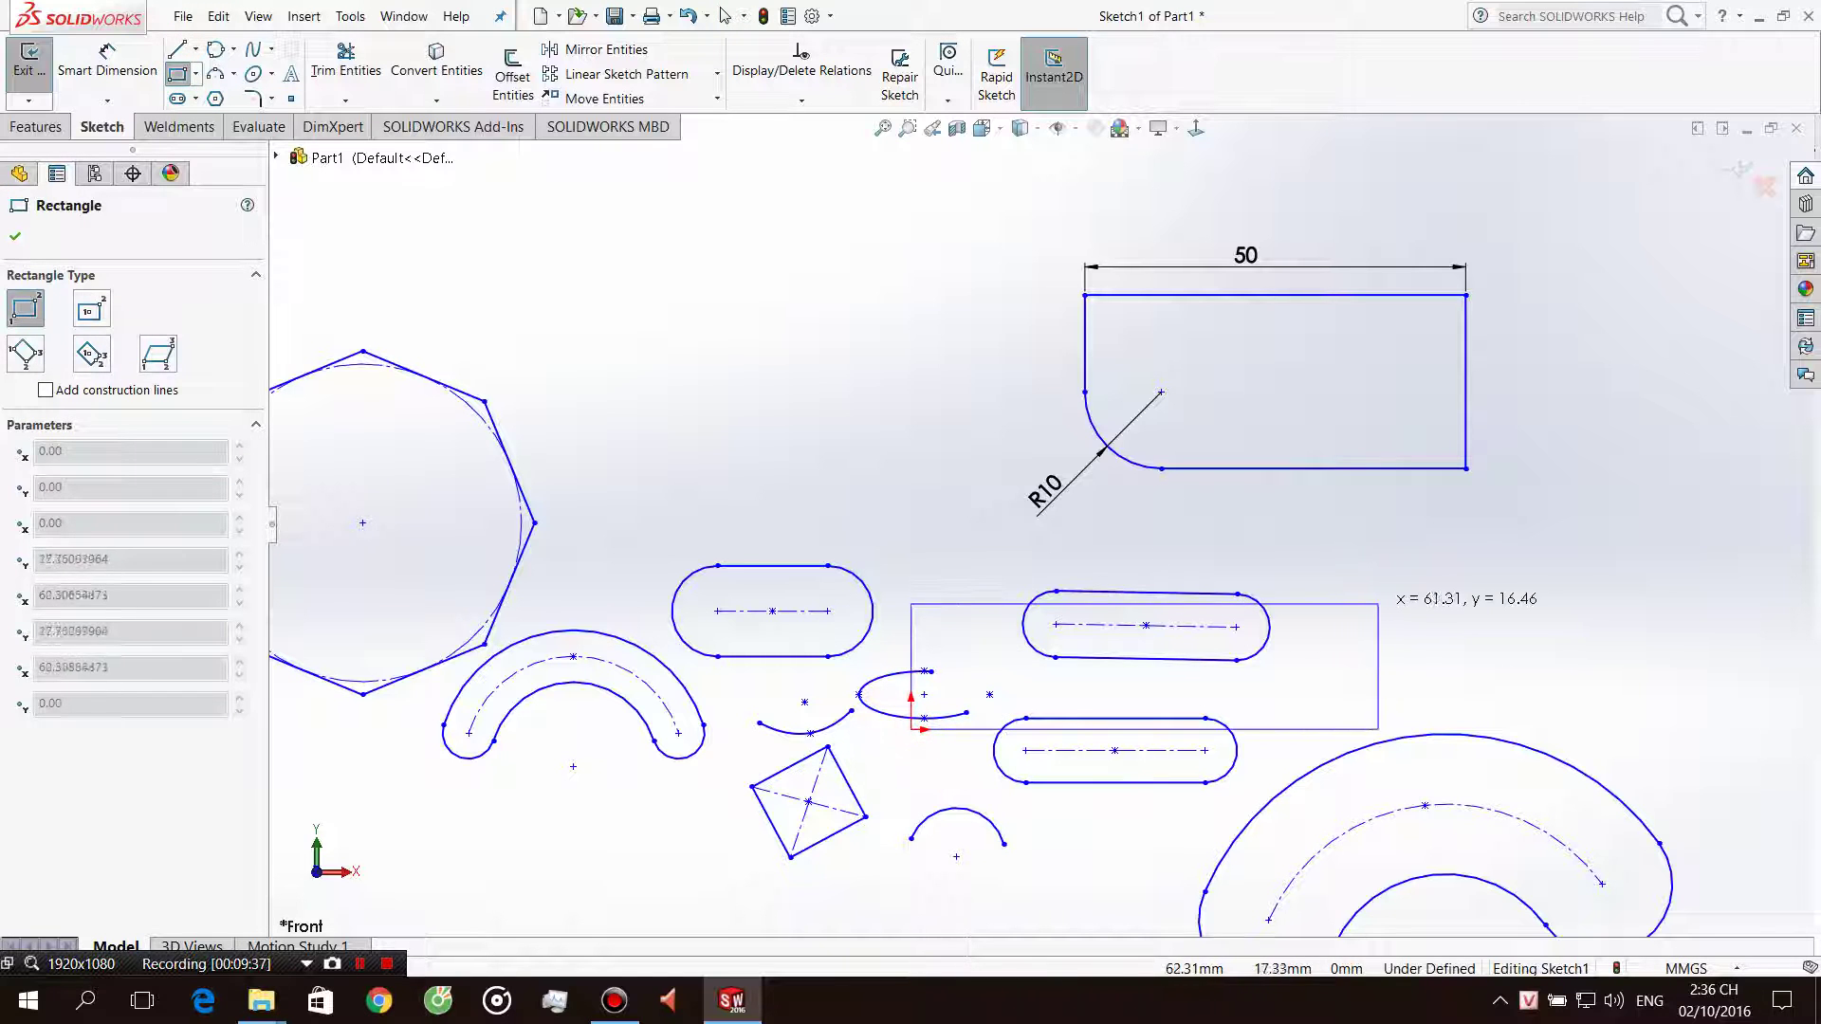
key("Escape")
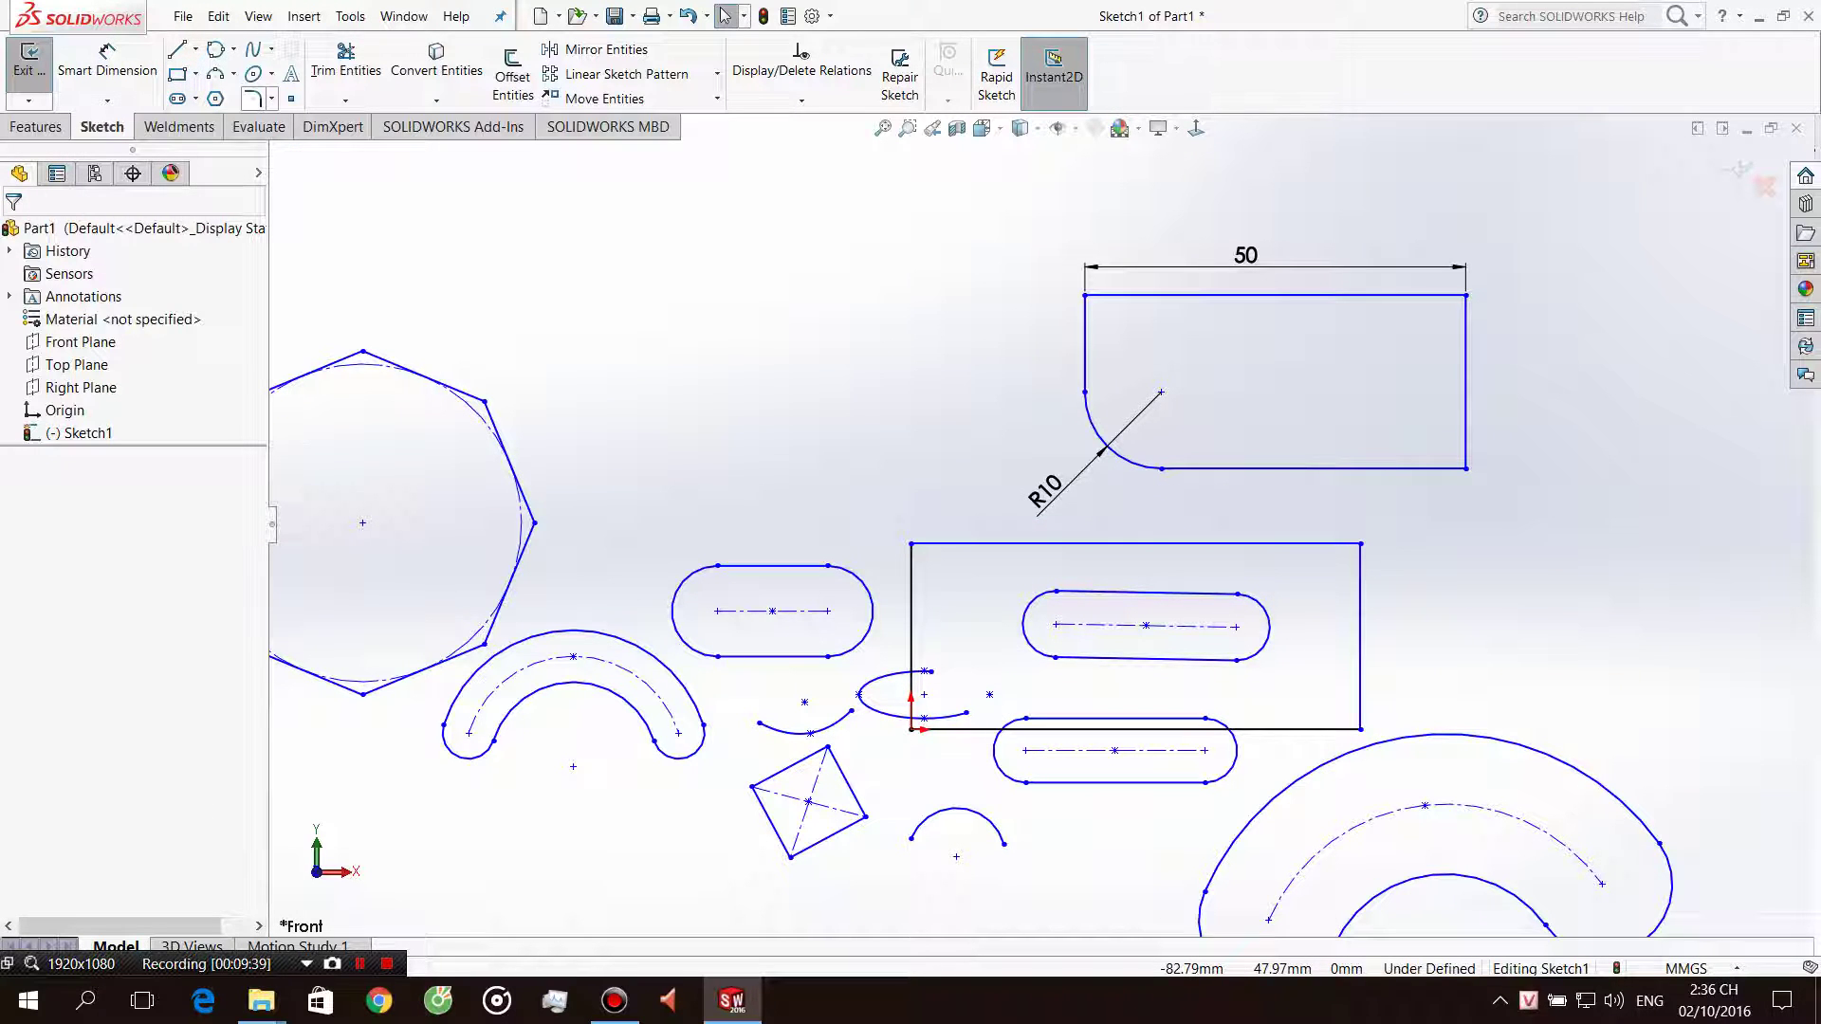
left_click(252, 98)
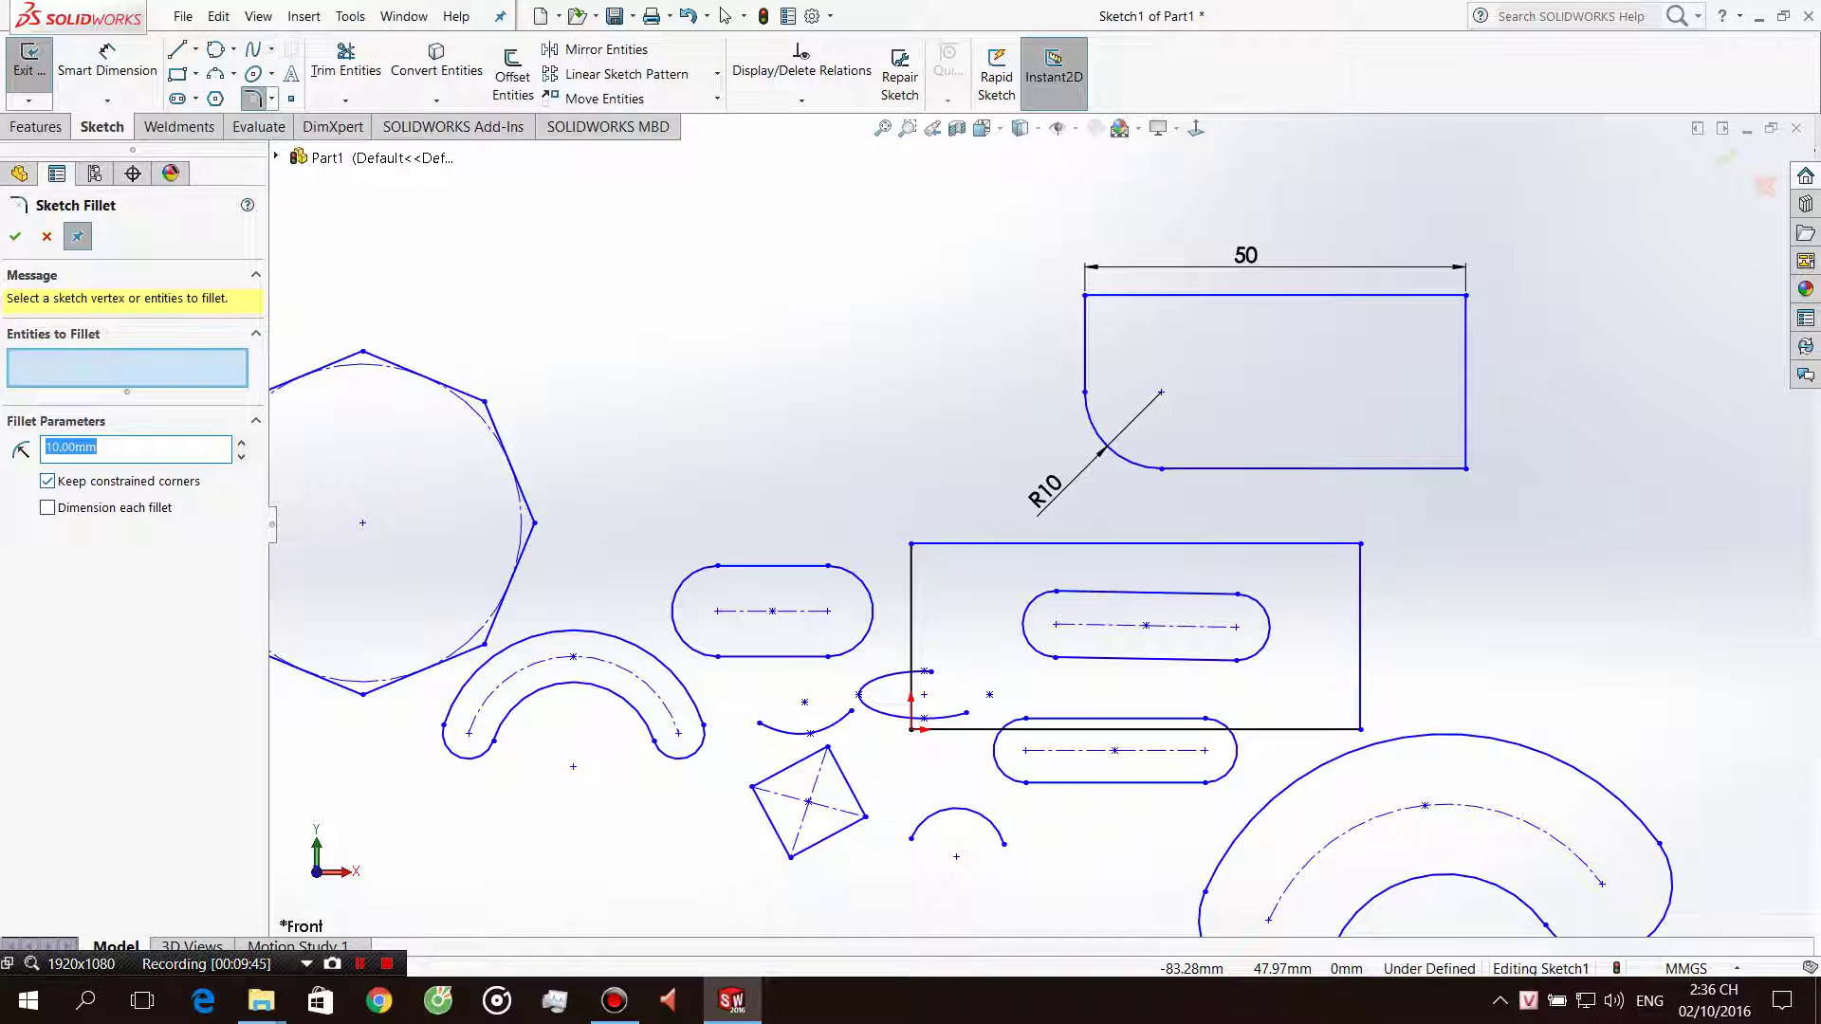
scroll(1084, 784, "down", 2)
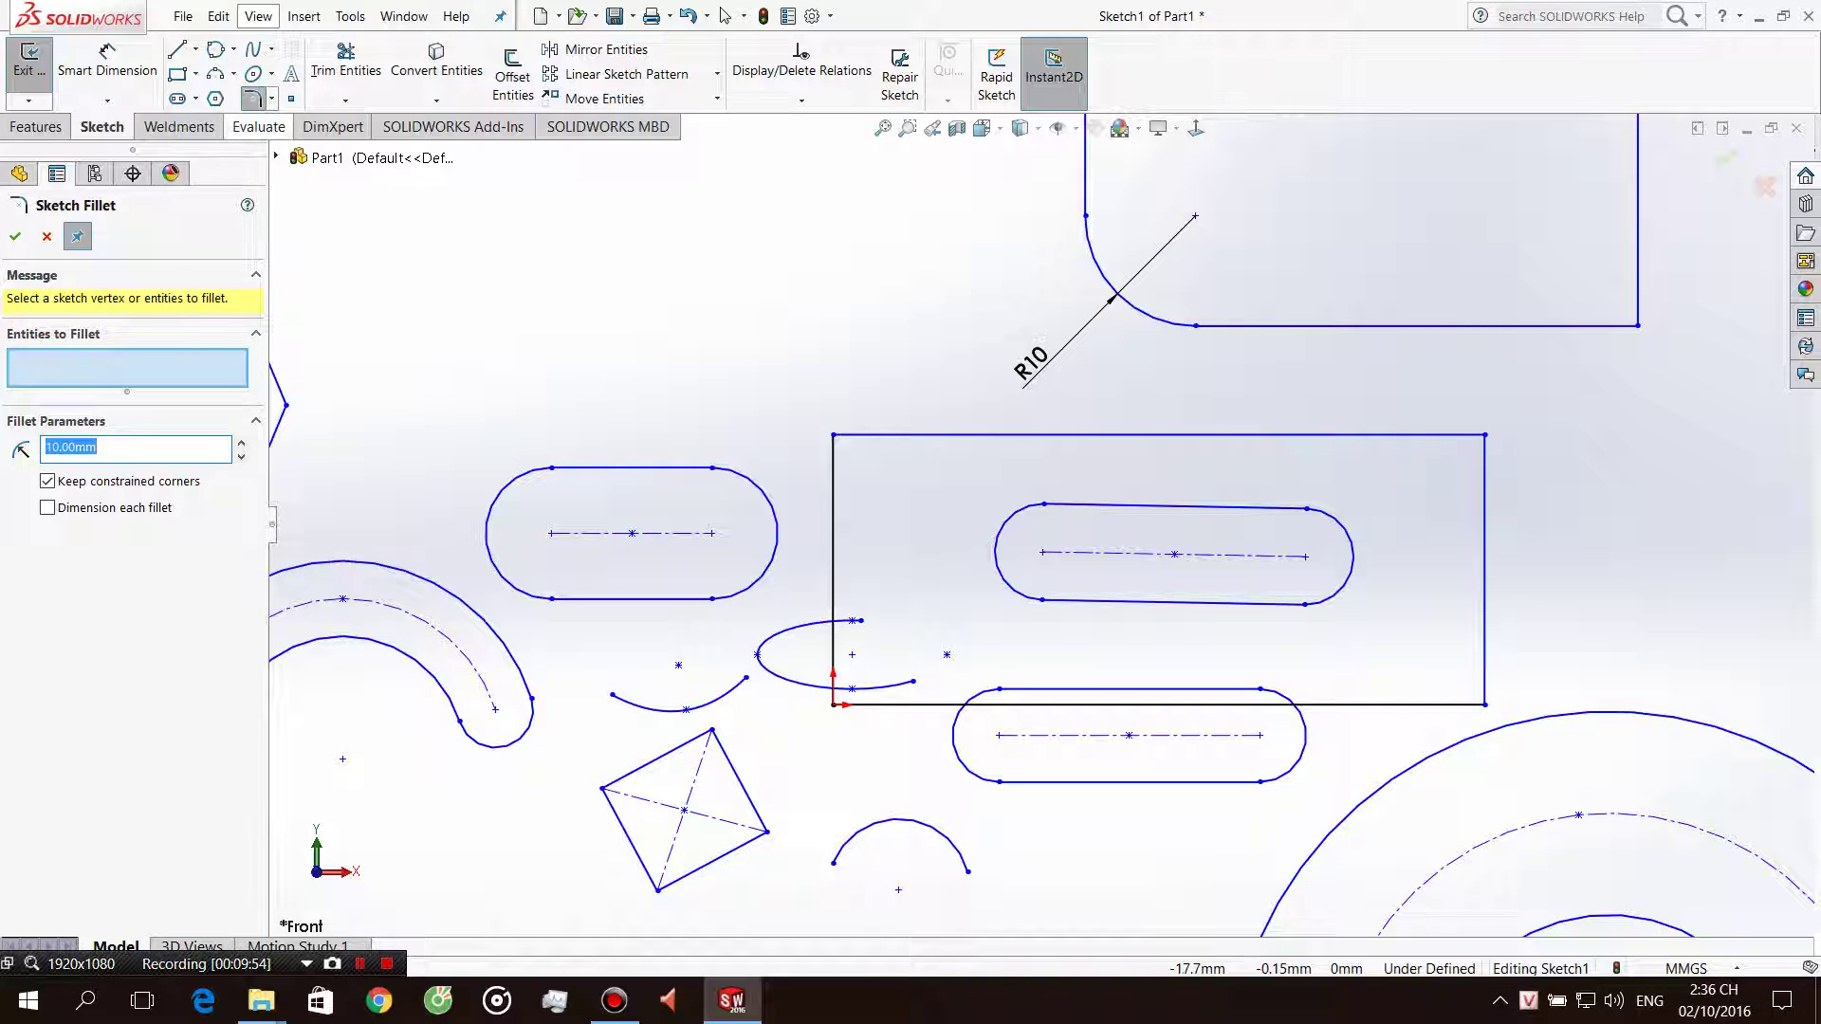
left_click(834, 704)
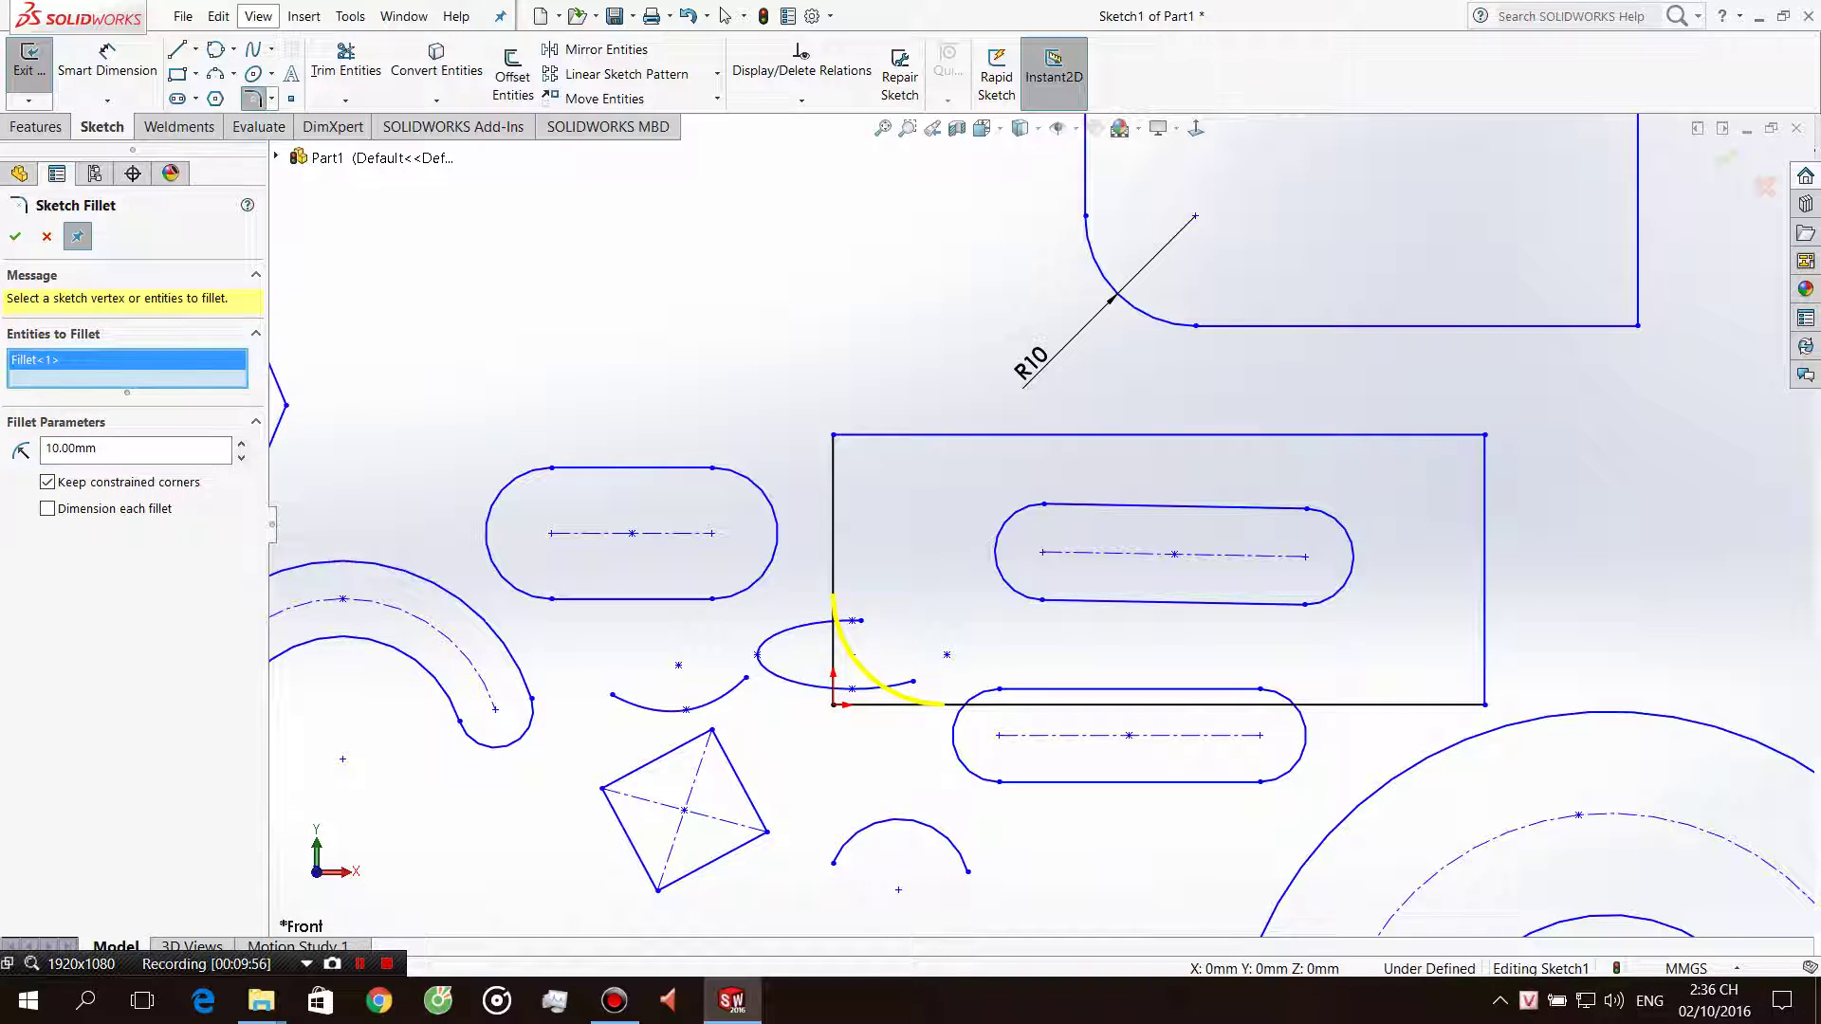
key("Return")
key("Escape")
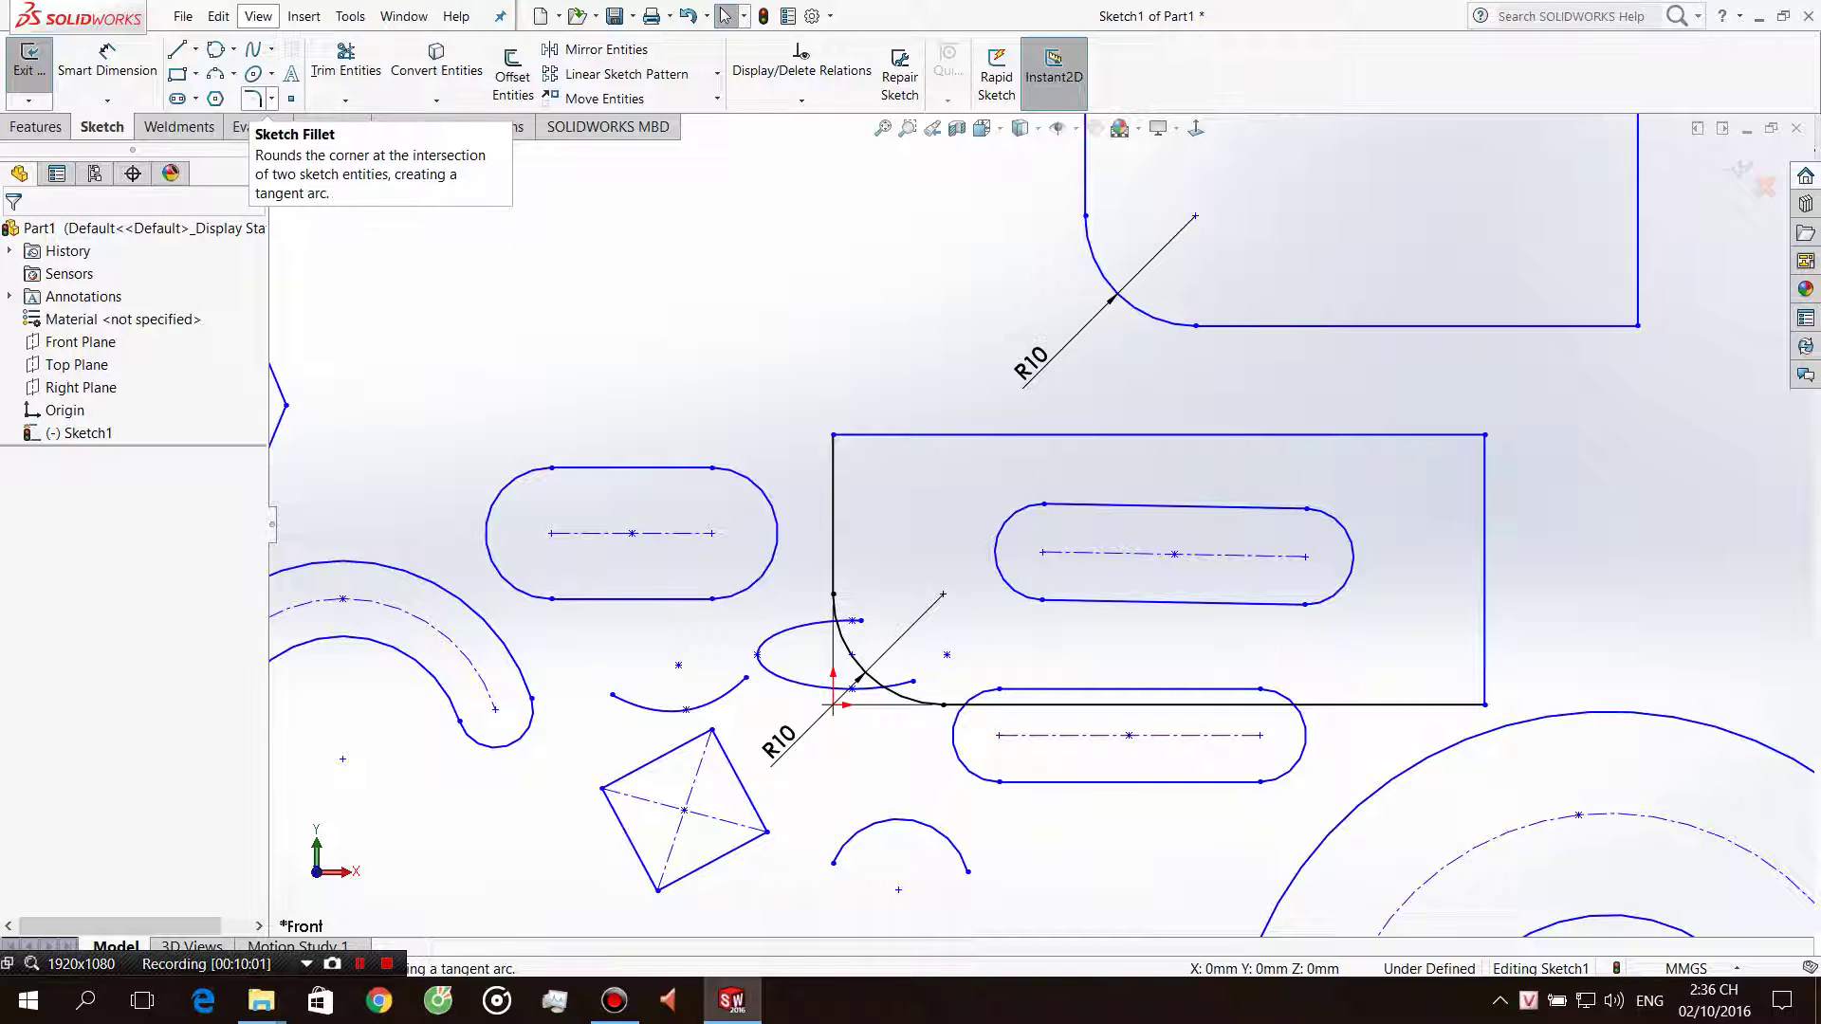
Start an R10 fillet on the rectangle's top-left corner, then cancel it.
left_click(252, 97)
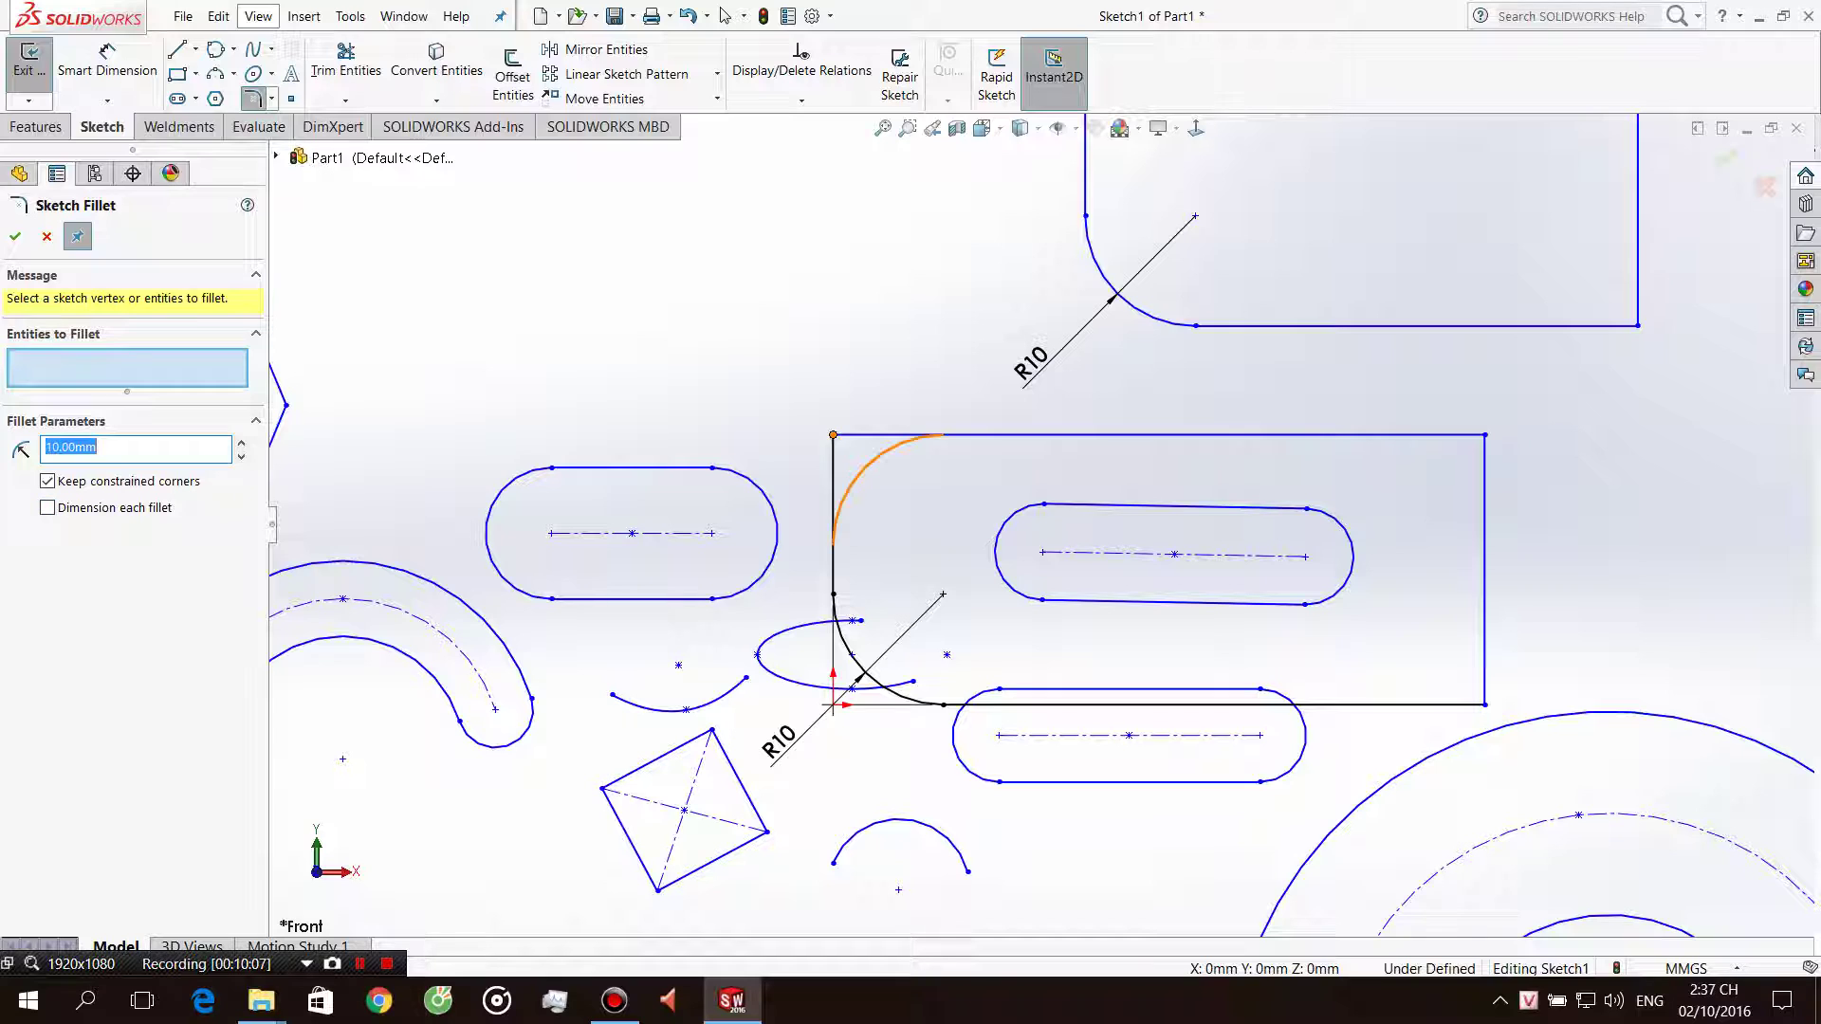
left_click(68, 503)
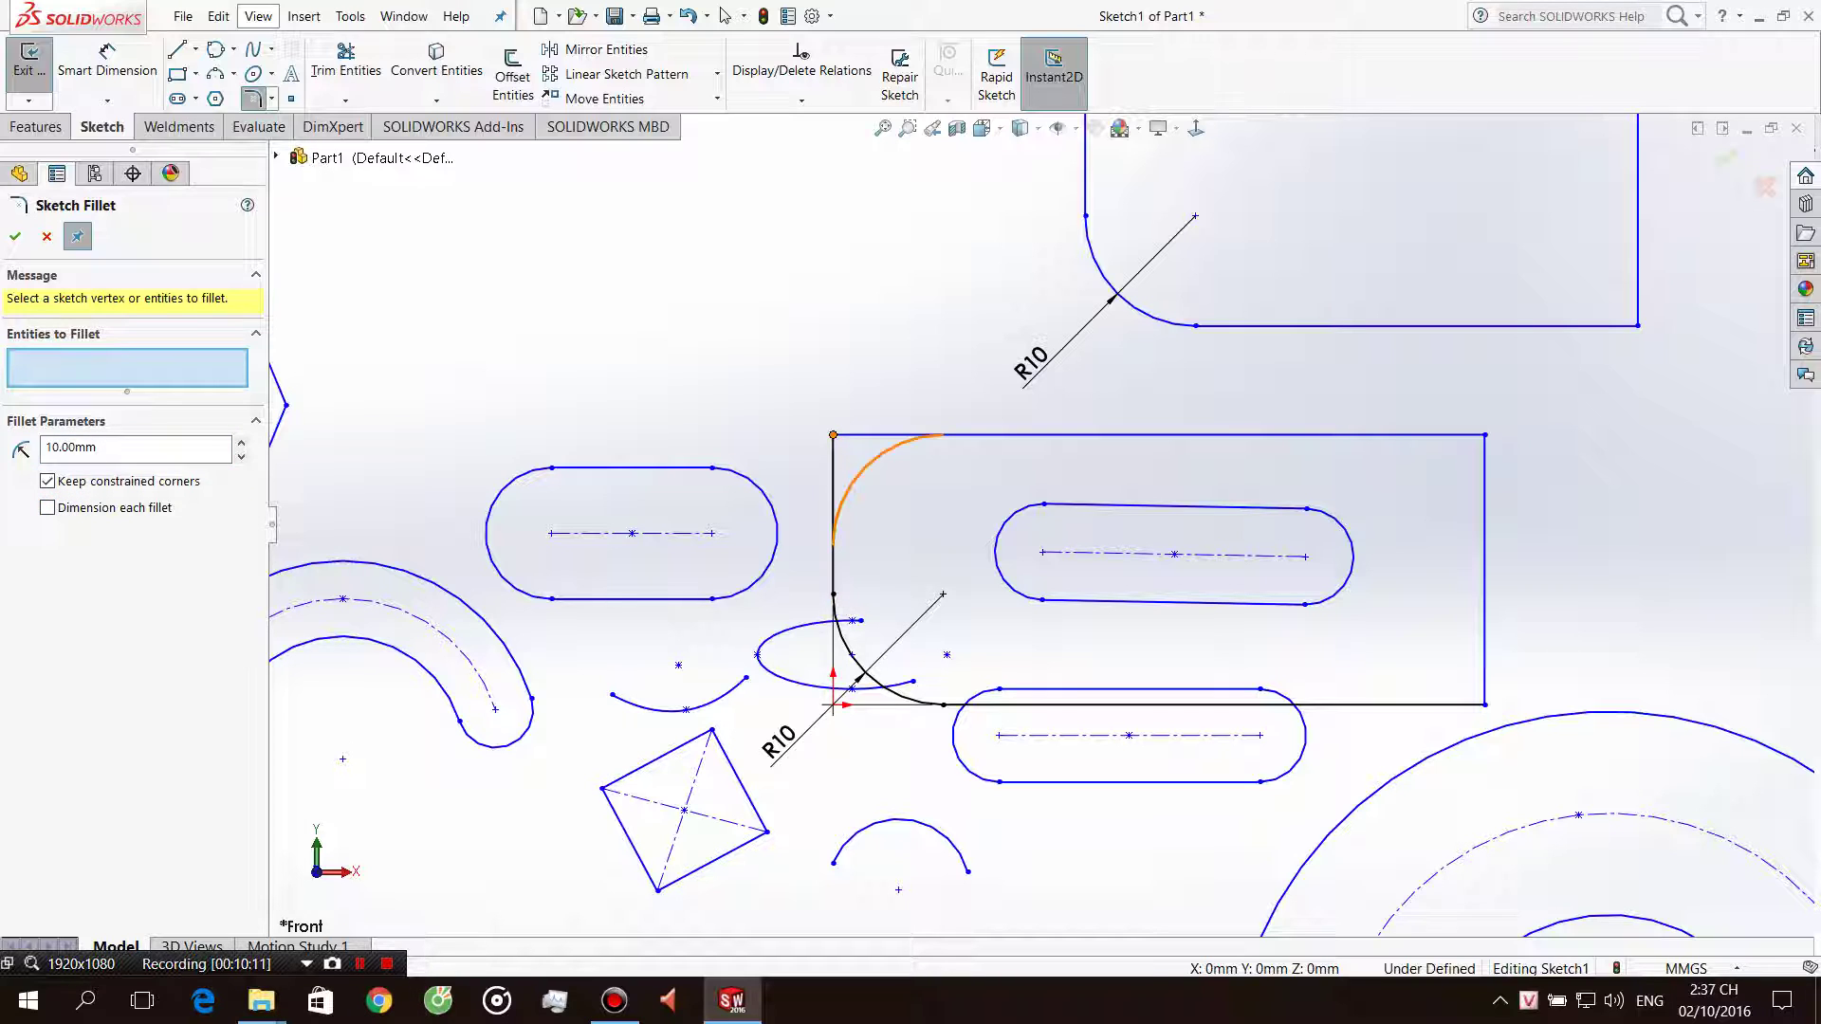
left_click(833, 434)
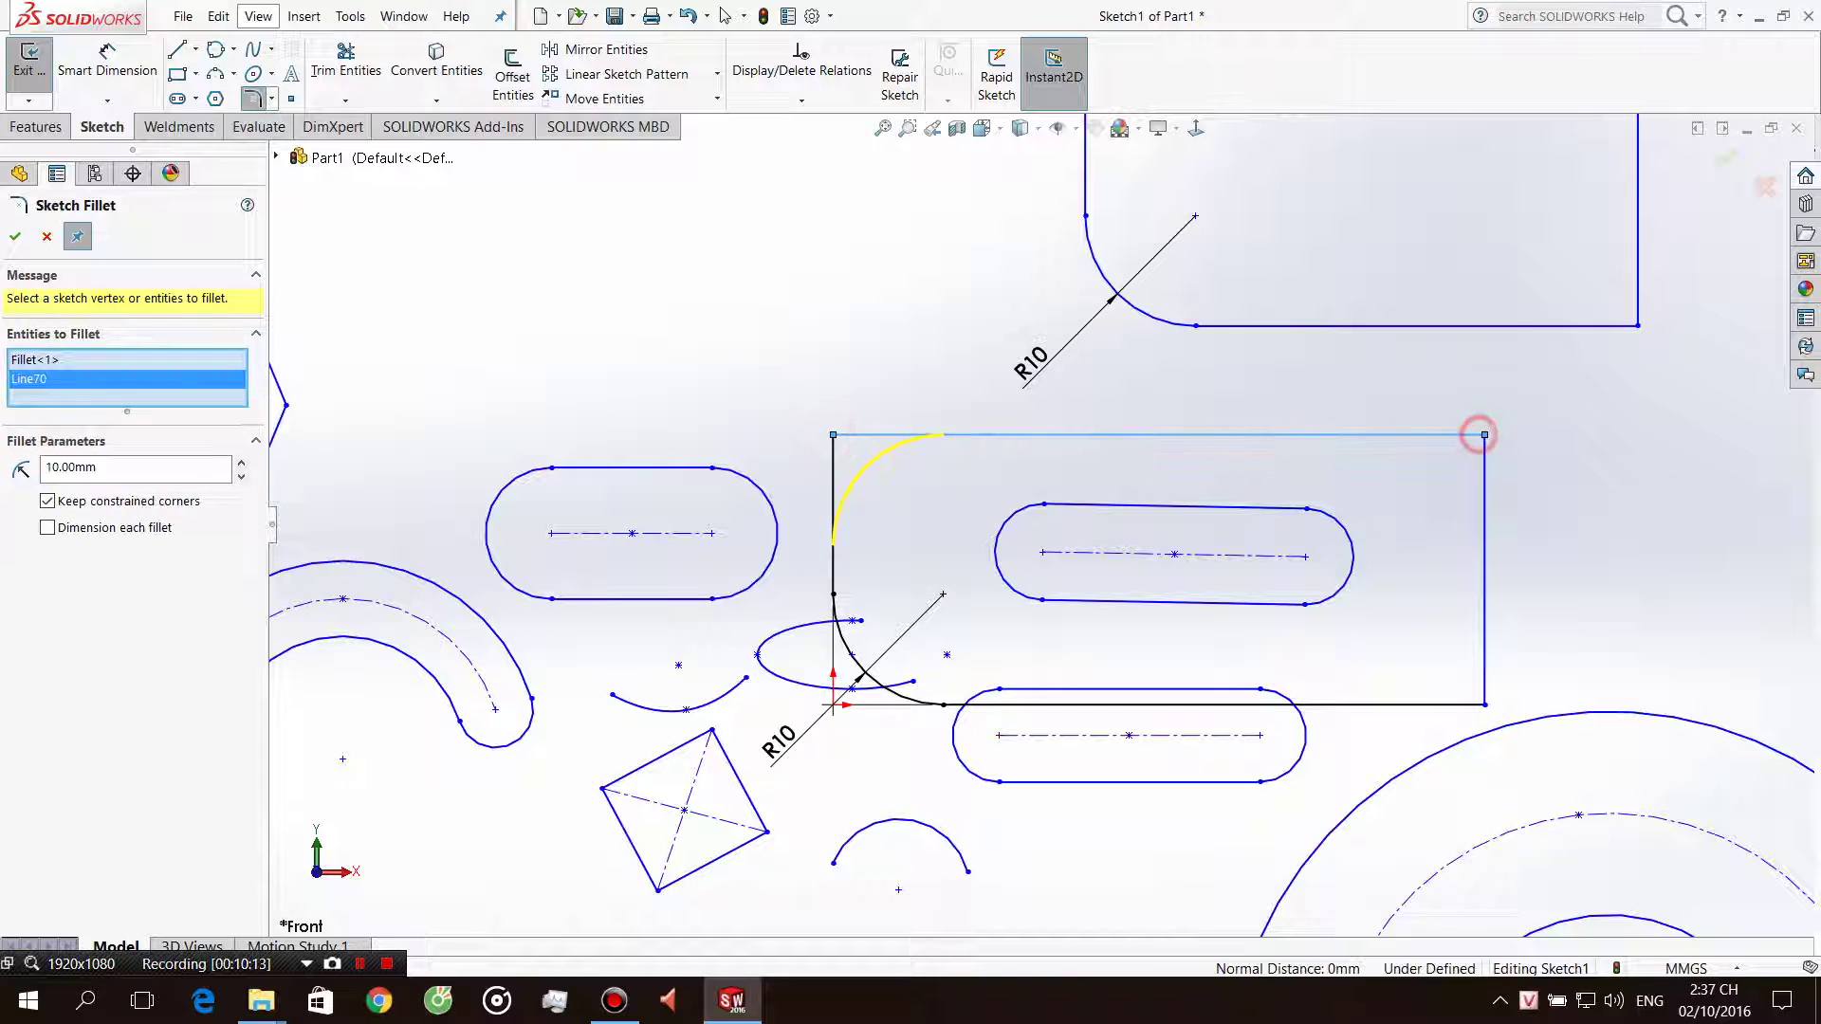
key("Escape")
key("Escape")
Fillet the top-left, top-right and bottom-right corners at R10, then undo them.
left_click(251, 98)
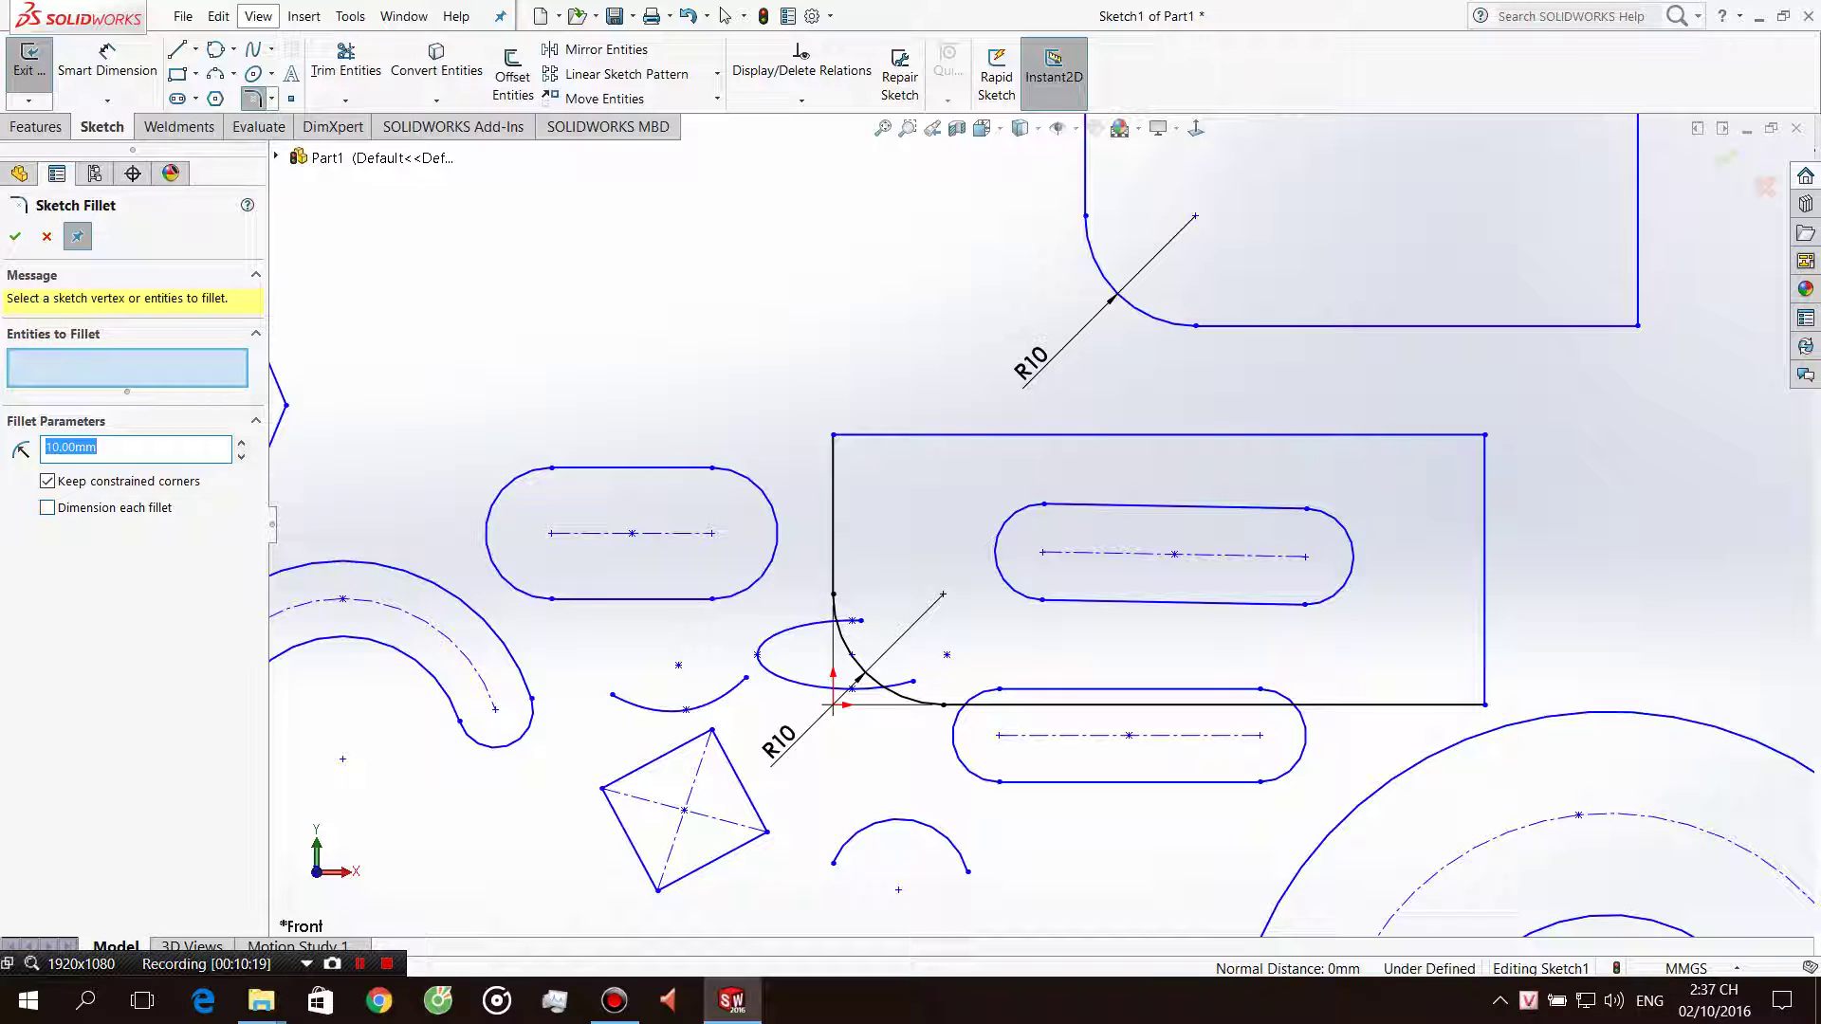
left_click(48, 507)
left_click(833, 435)
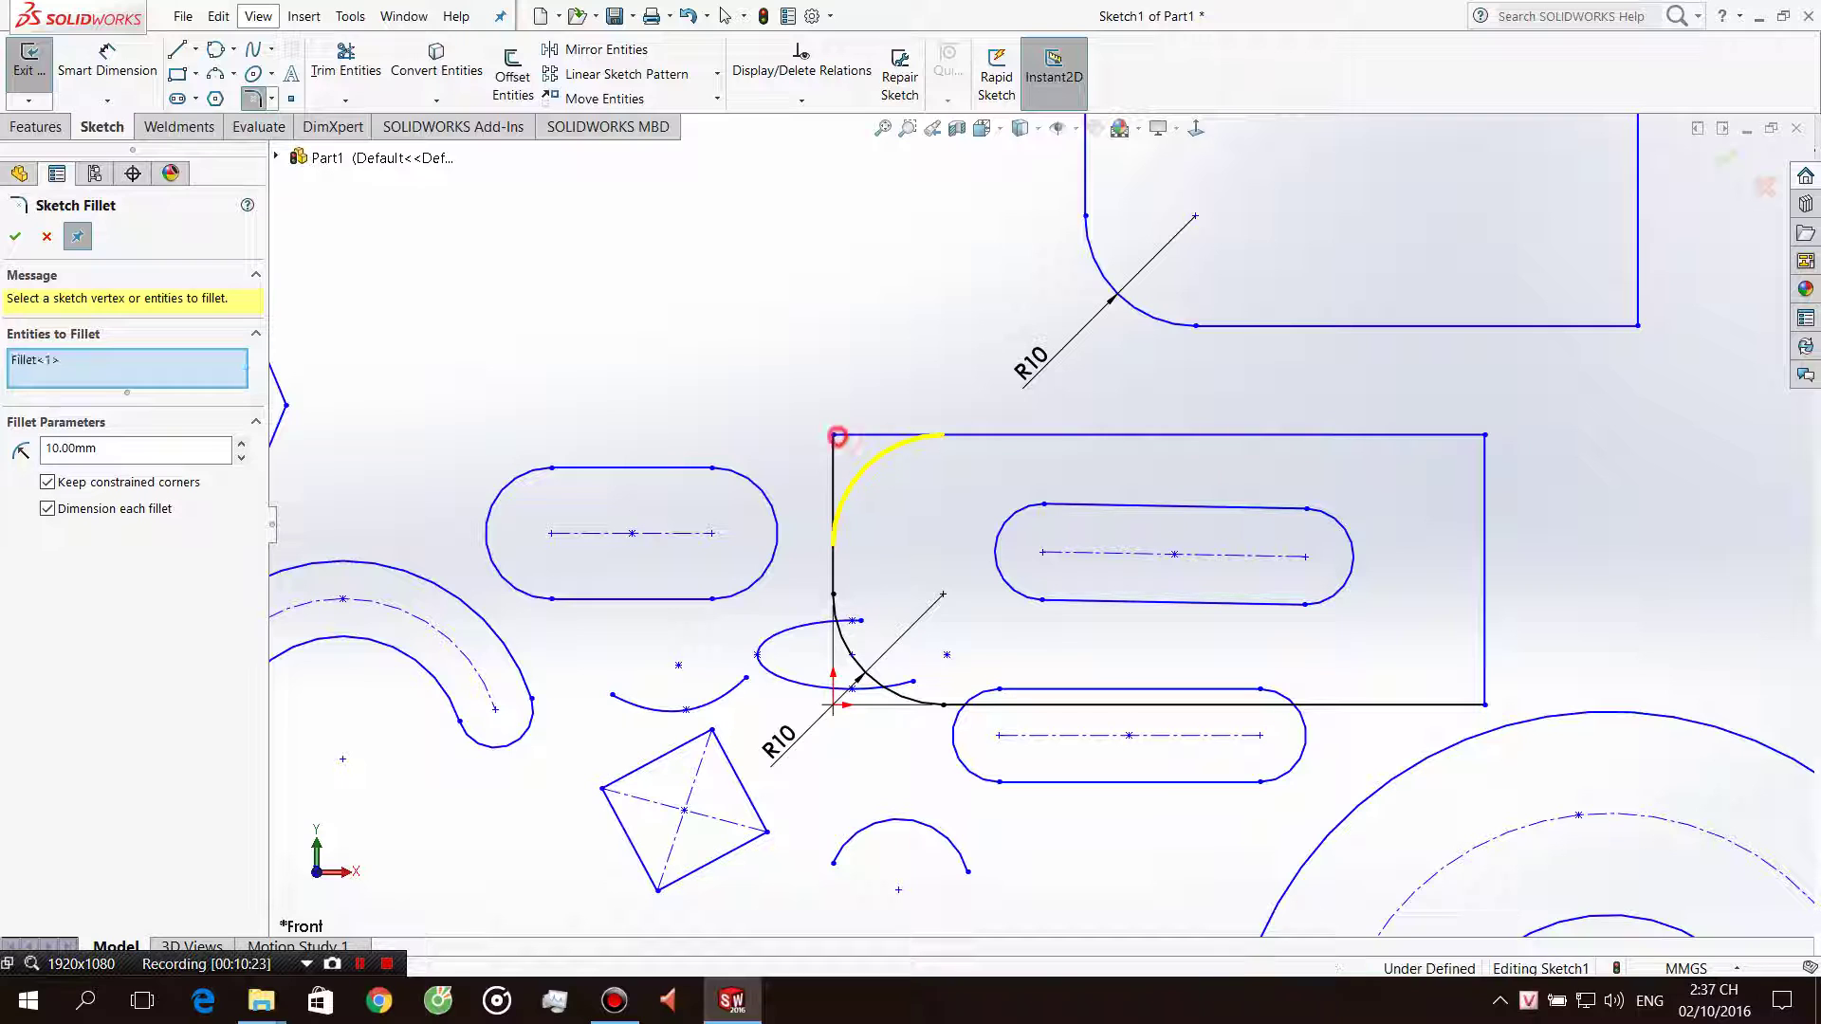
left_click(1484, 435)
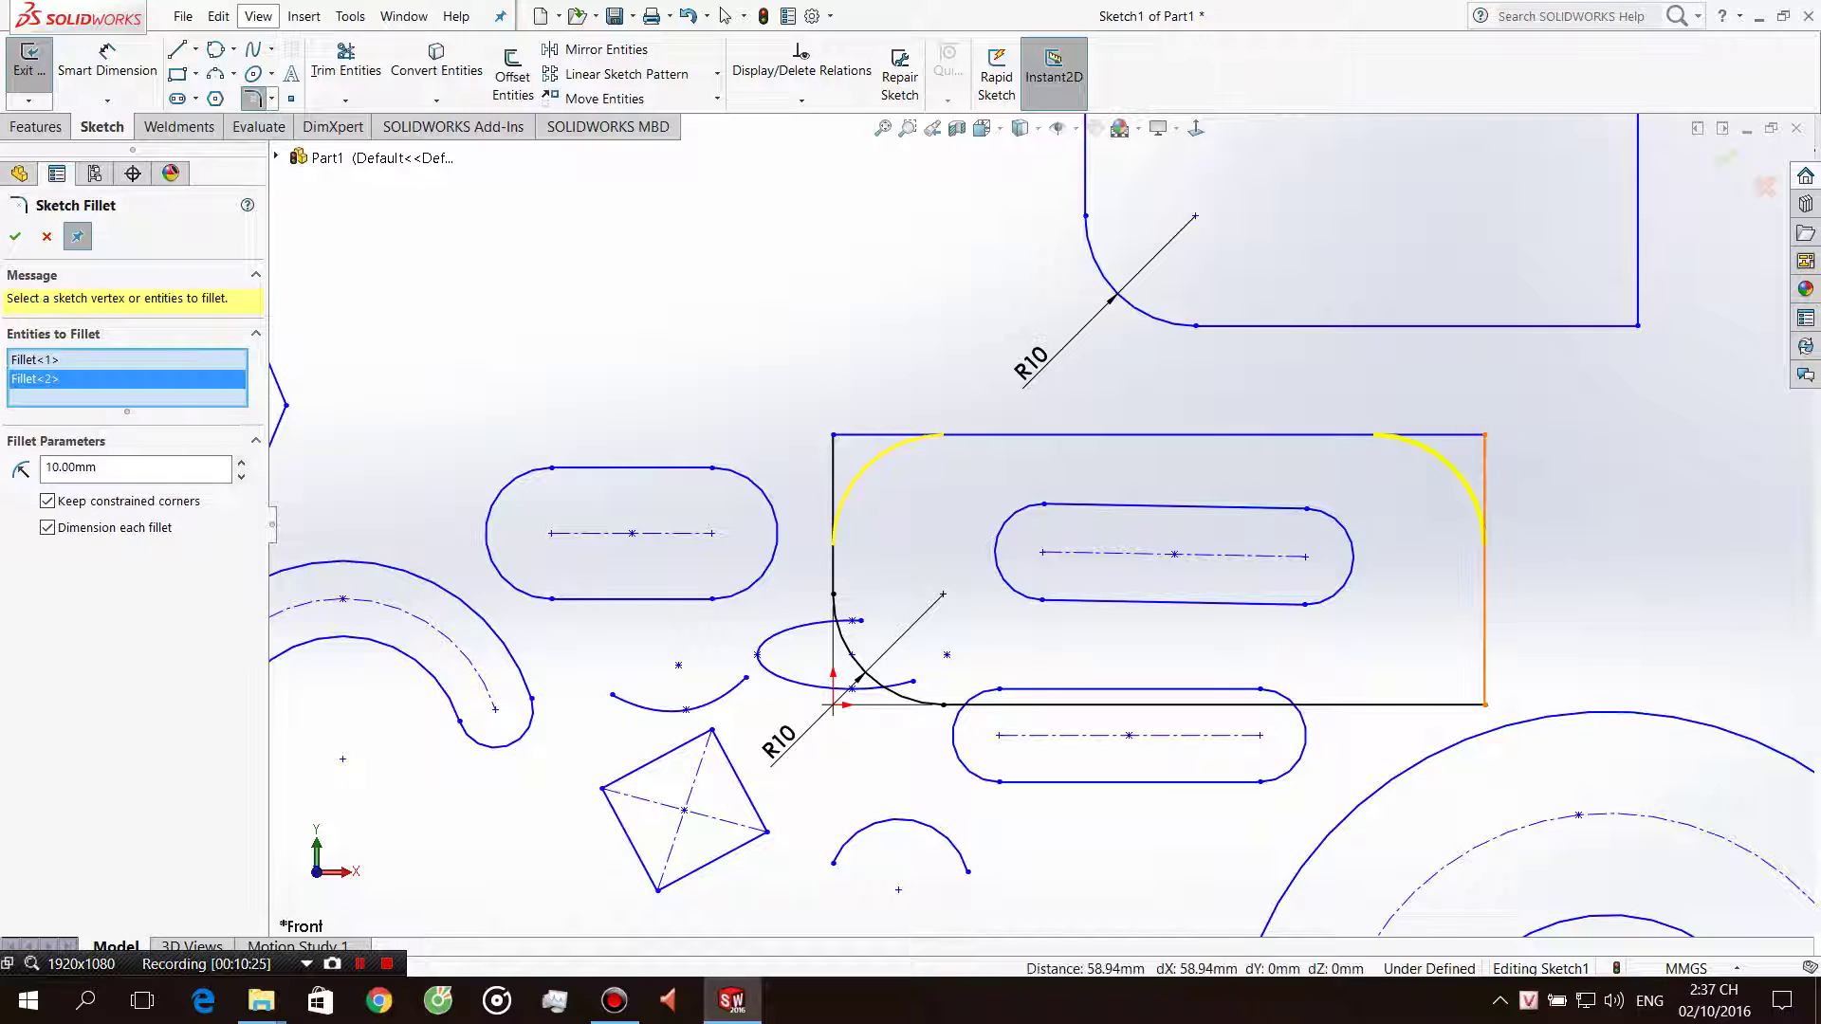
left_click(1484, 704)
key("Return")
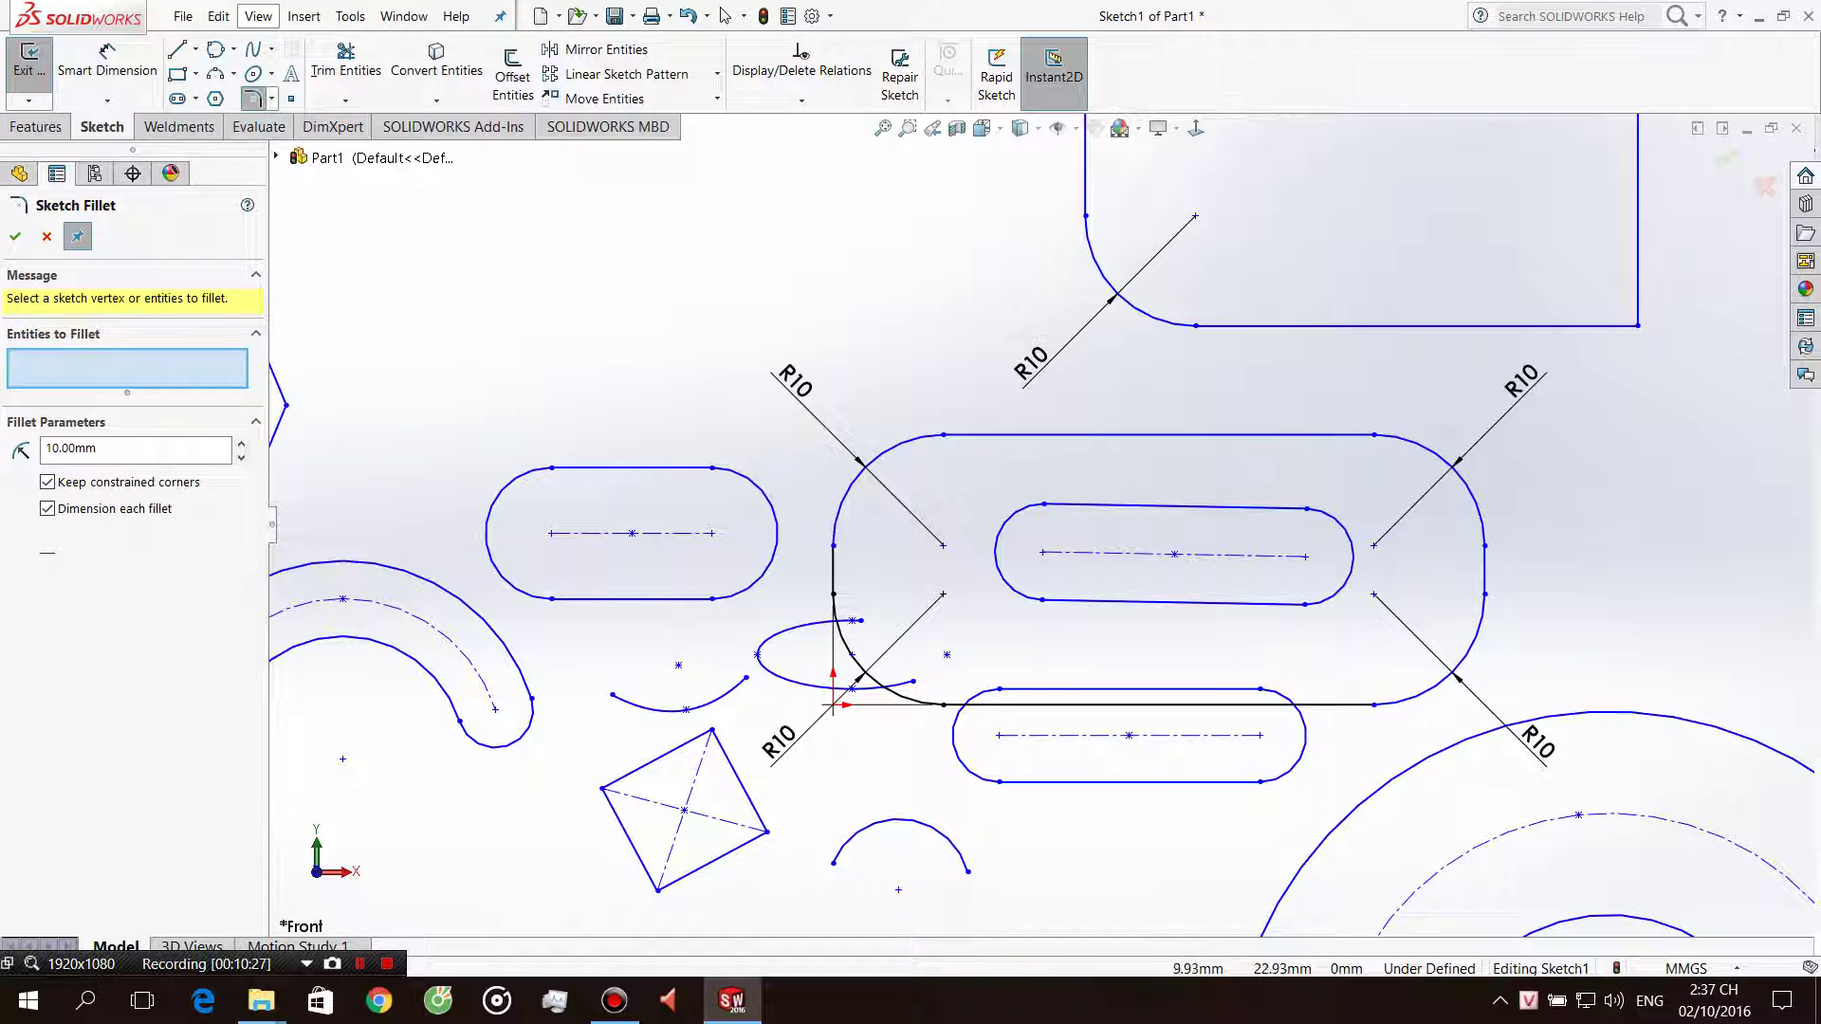
key("Escape")
key("ctrl+z")
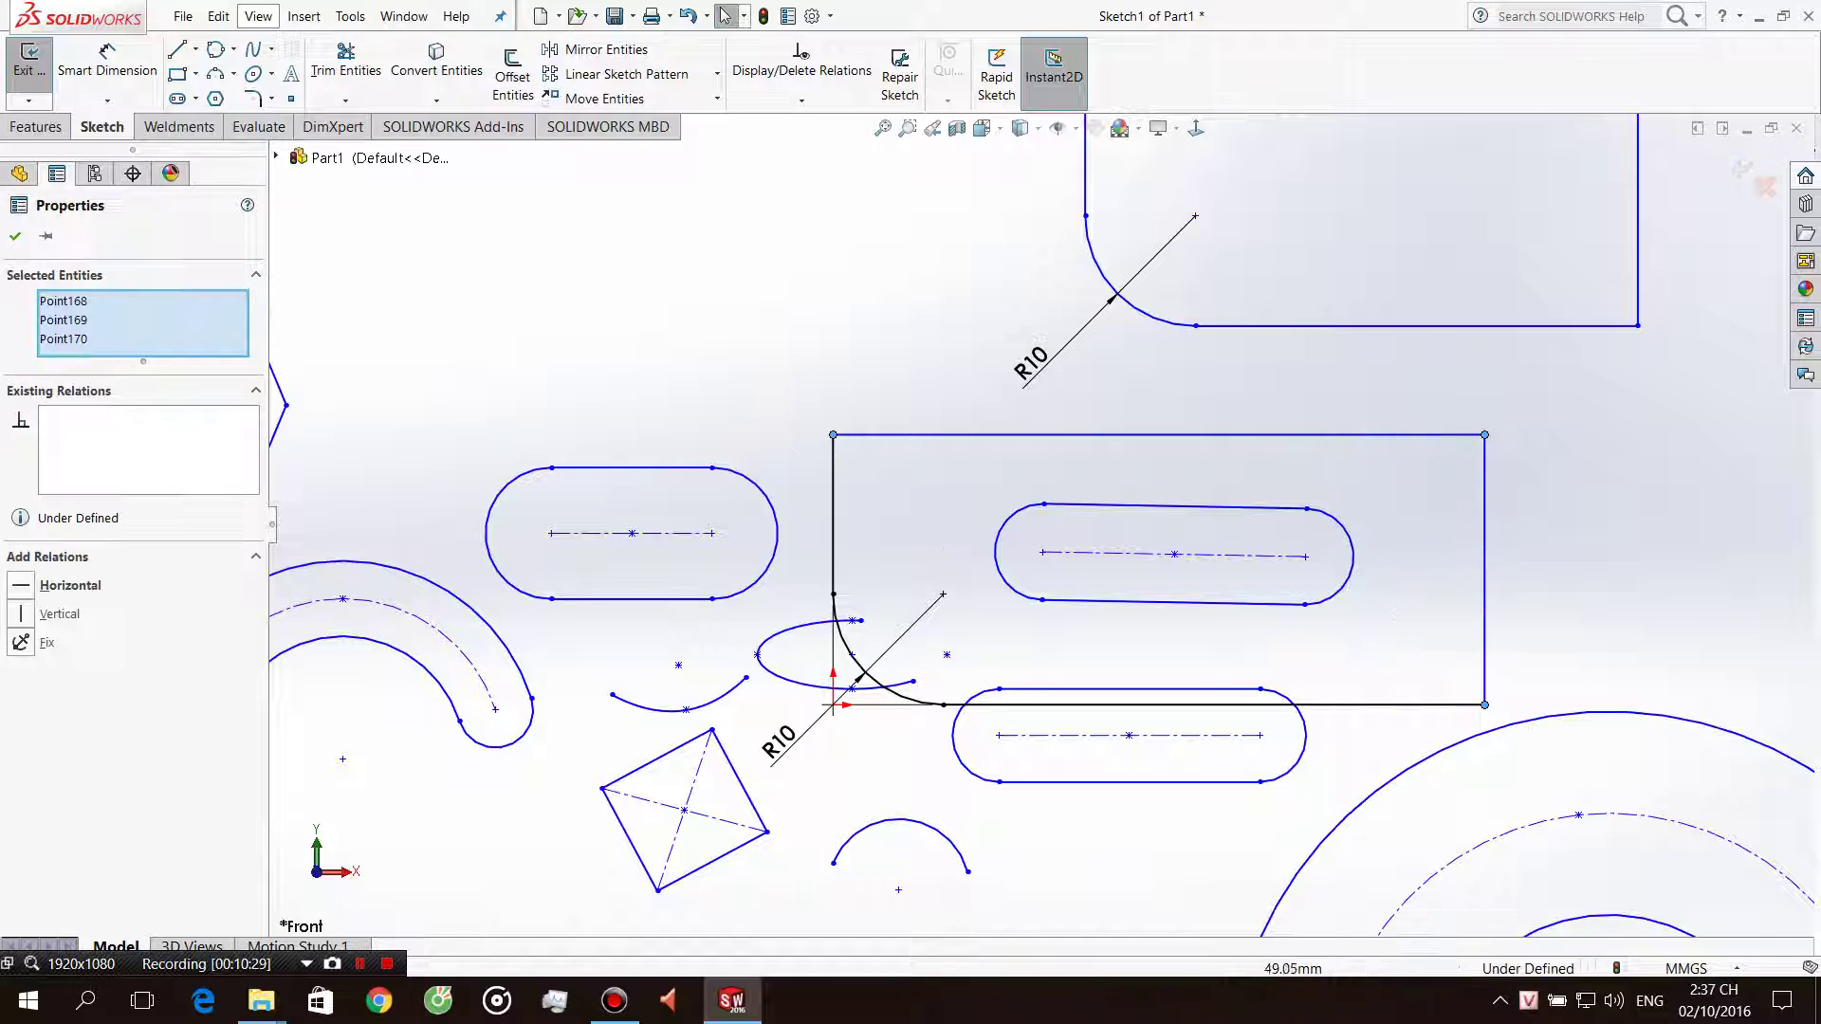
Reapply R10 fillets to the three remaining corners with Dimension each fillet on.
left_click(252, 98)
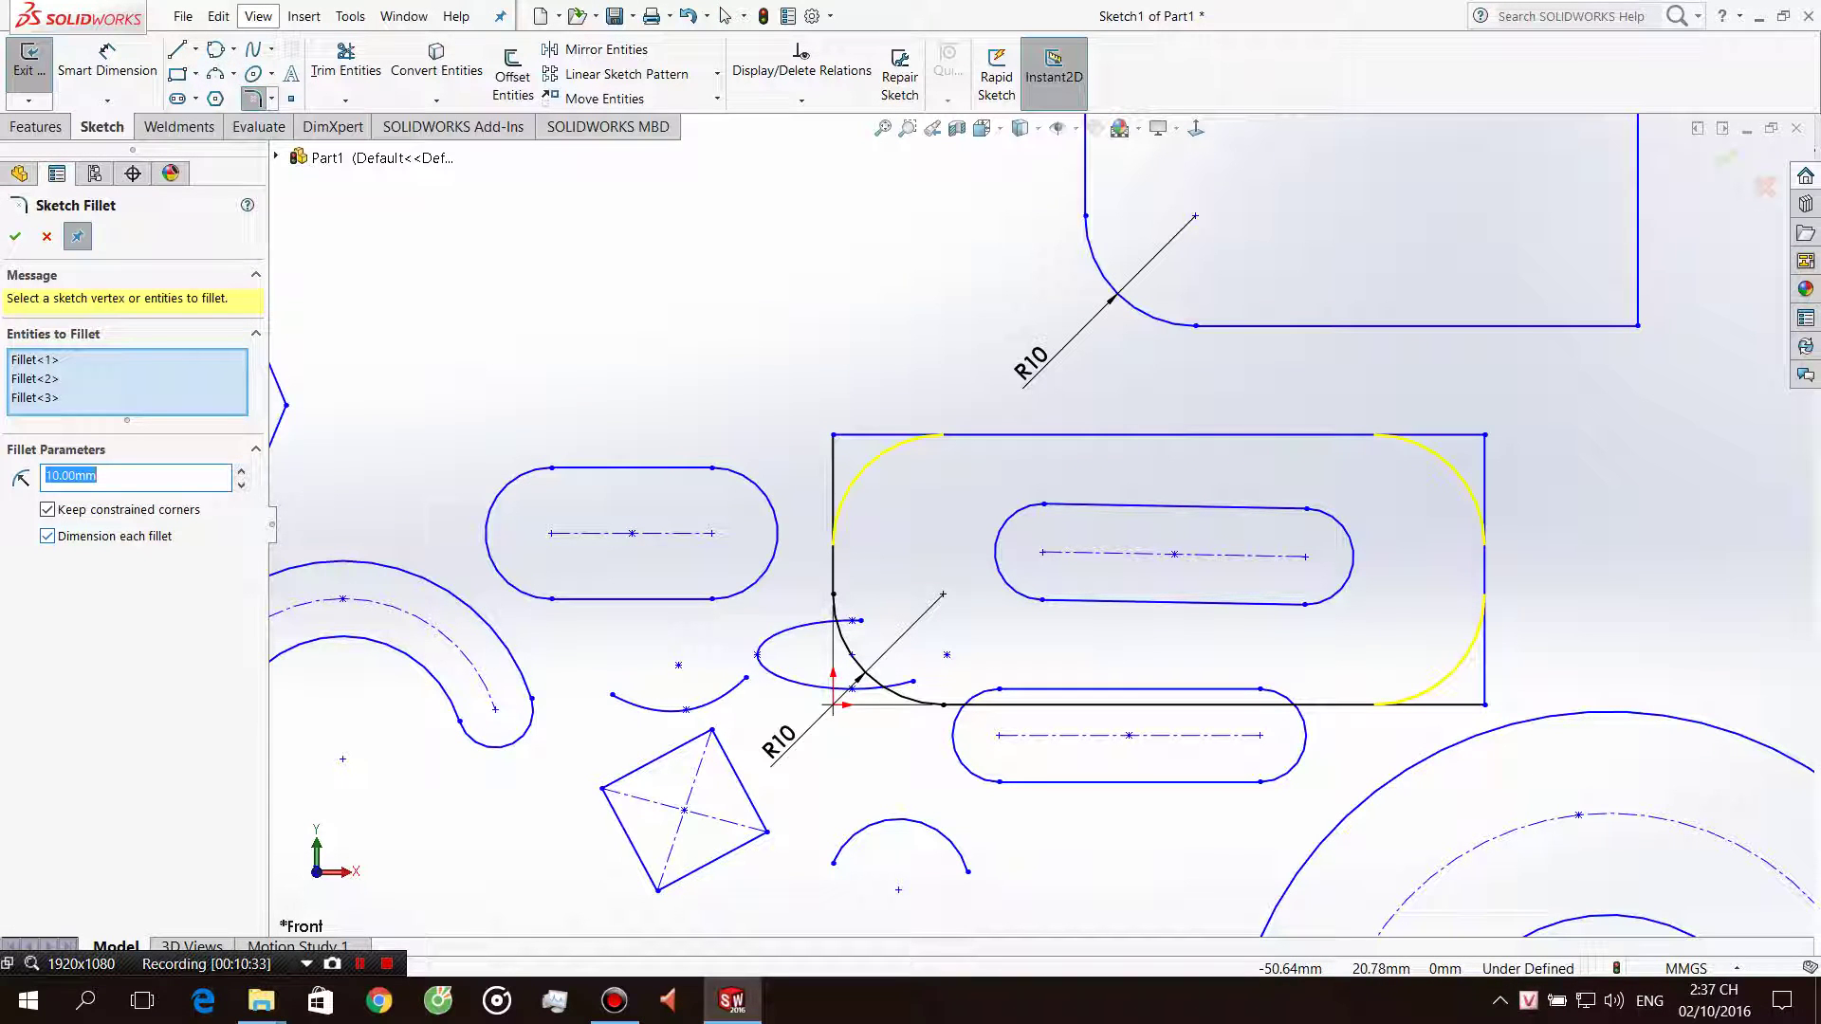
left_click(113, 536)
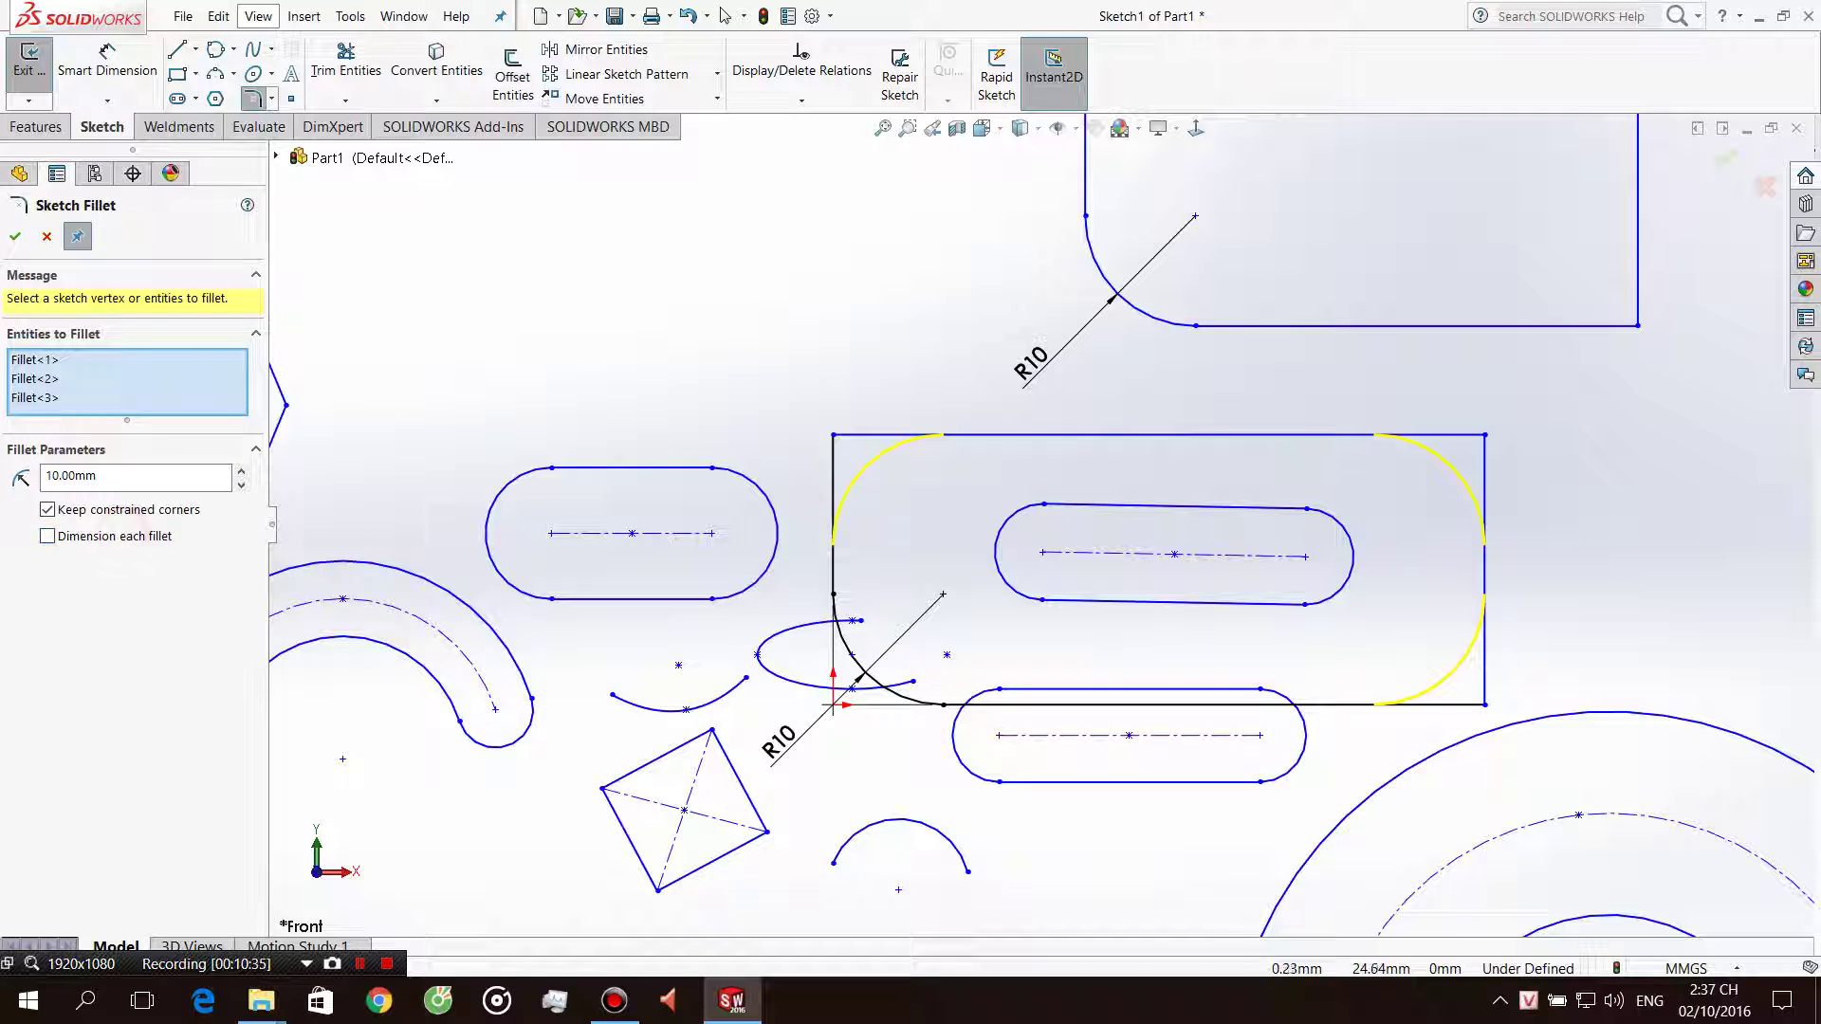
left_click(1356, 470)
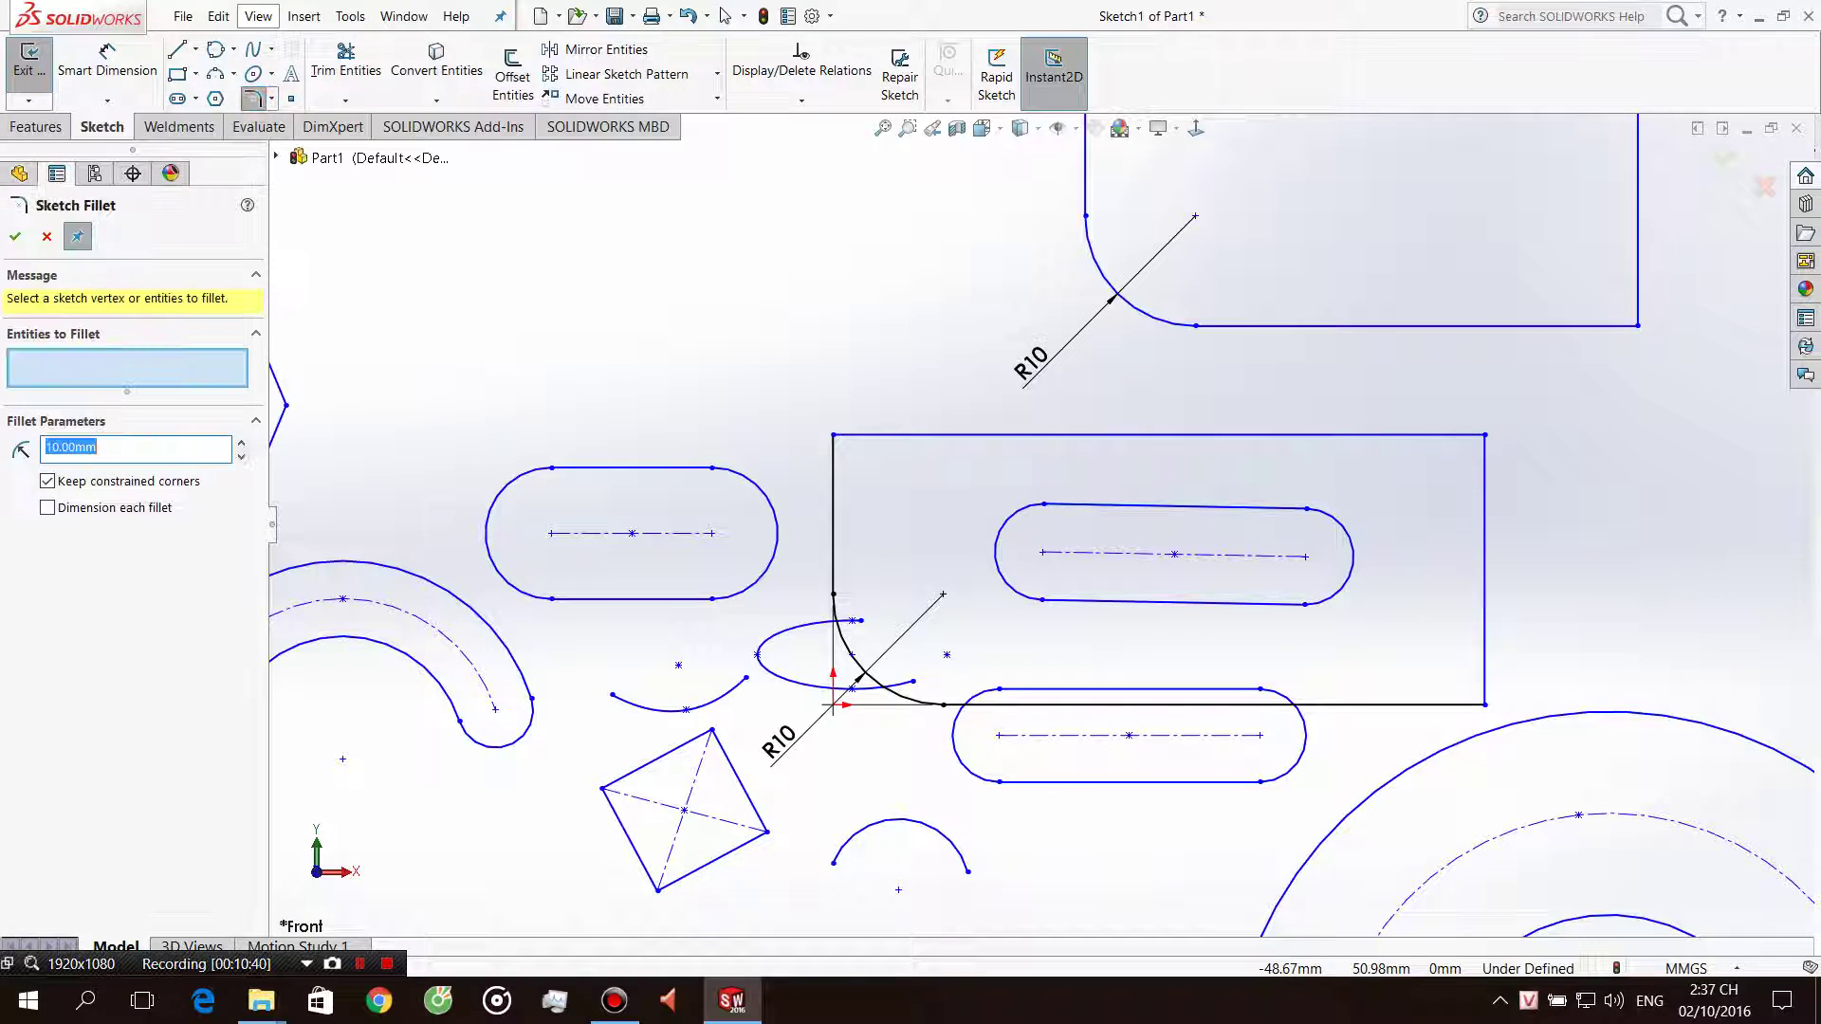
left_click(76, 507)
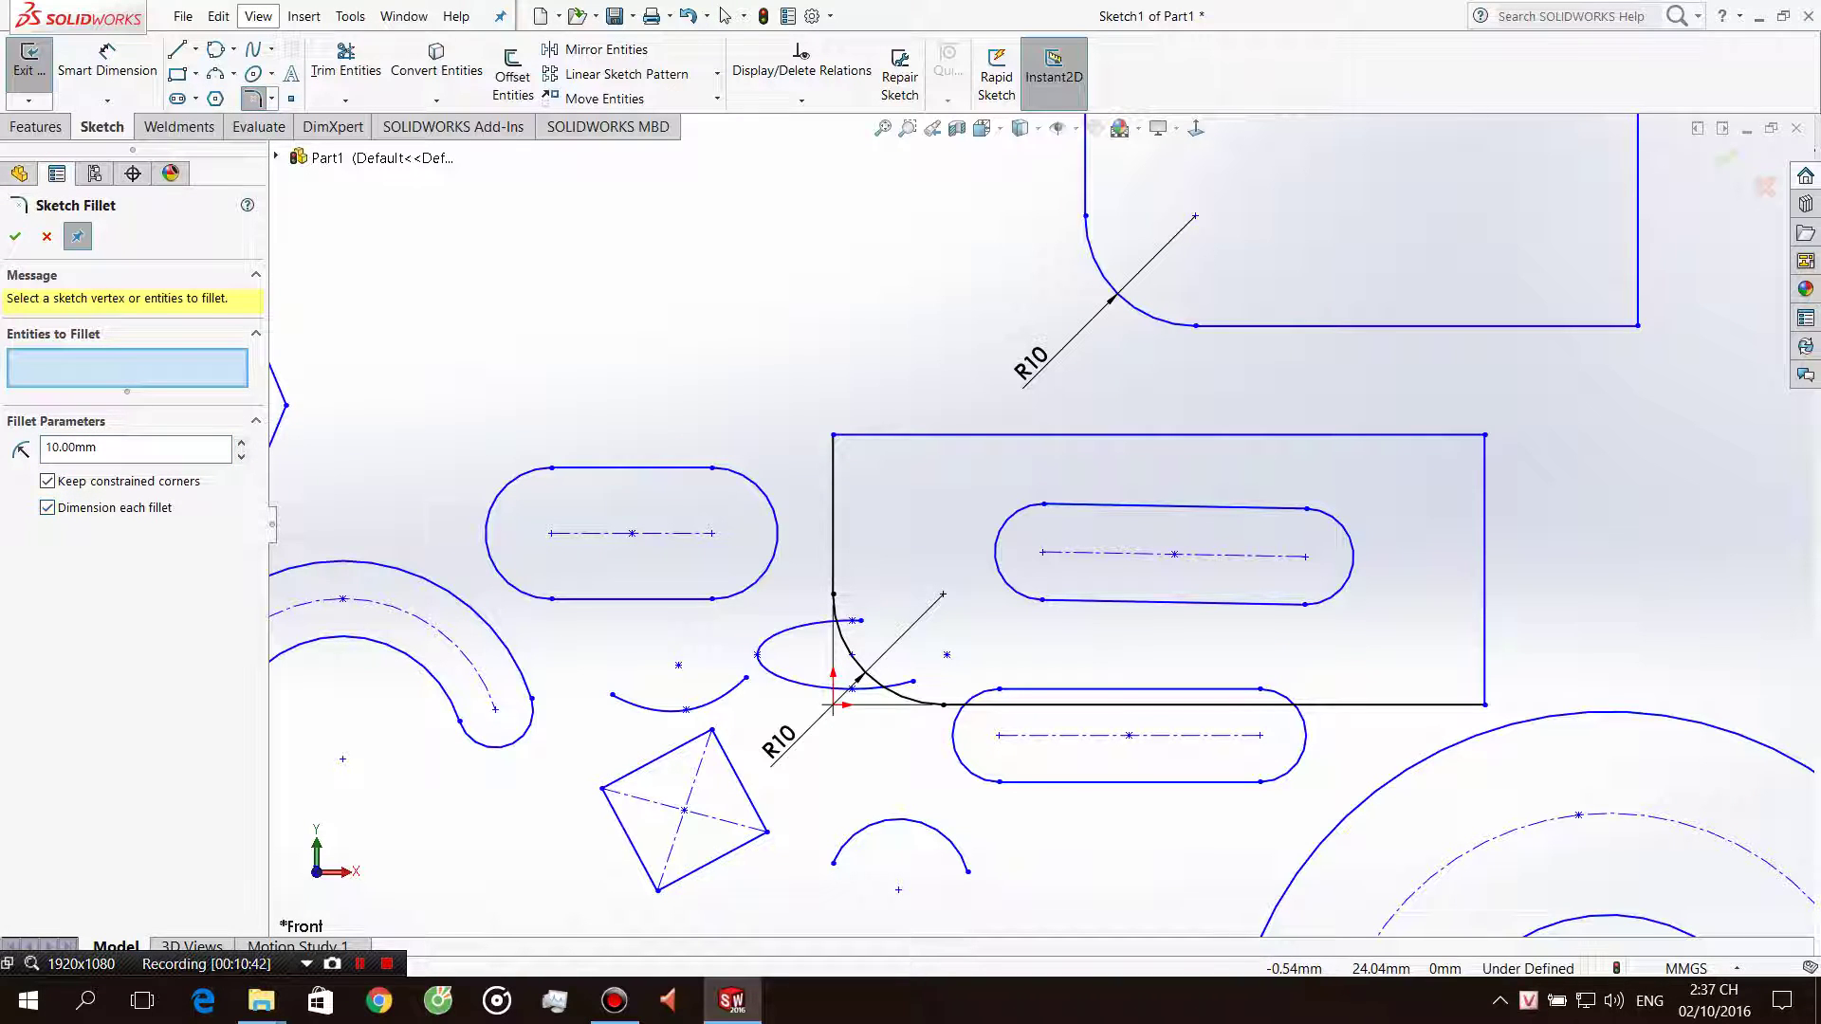
left_click(834, 436)
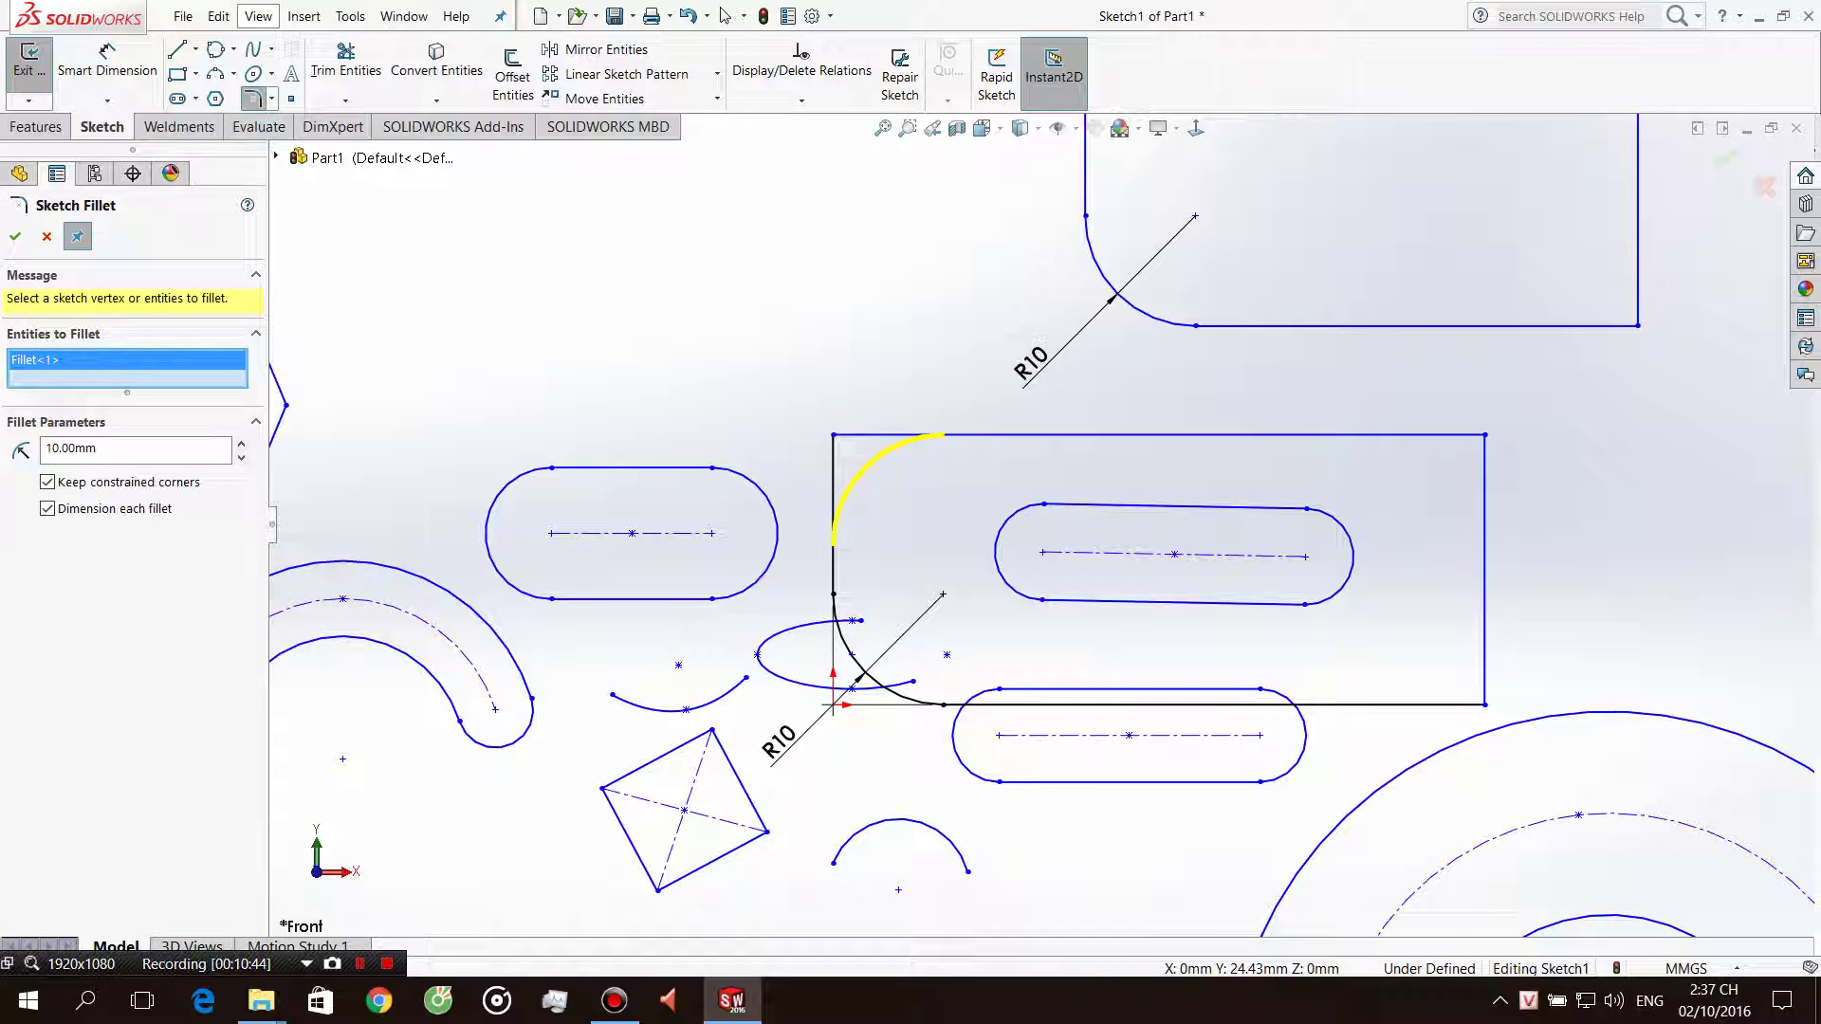
left_click(1484, 434)
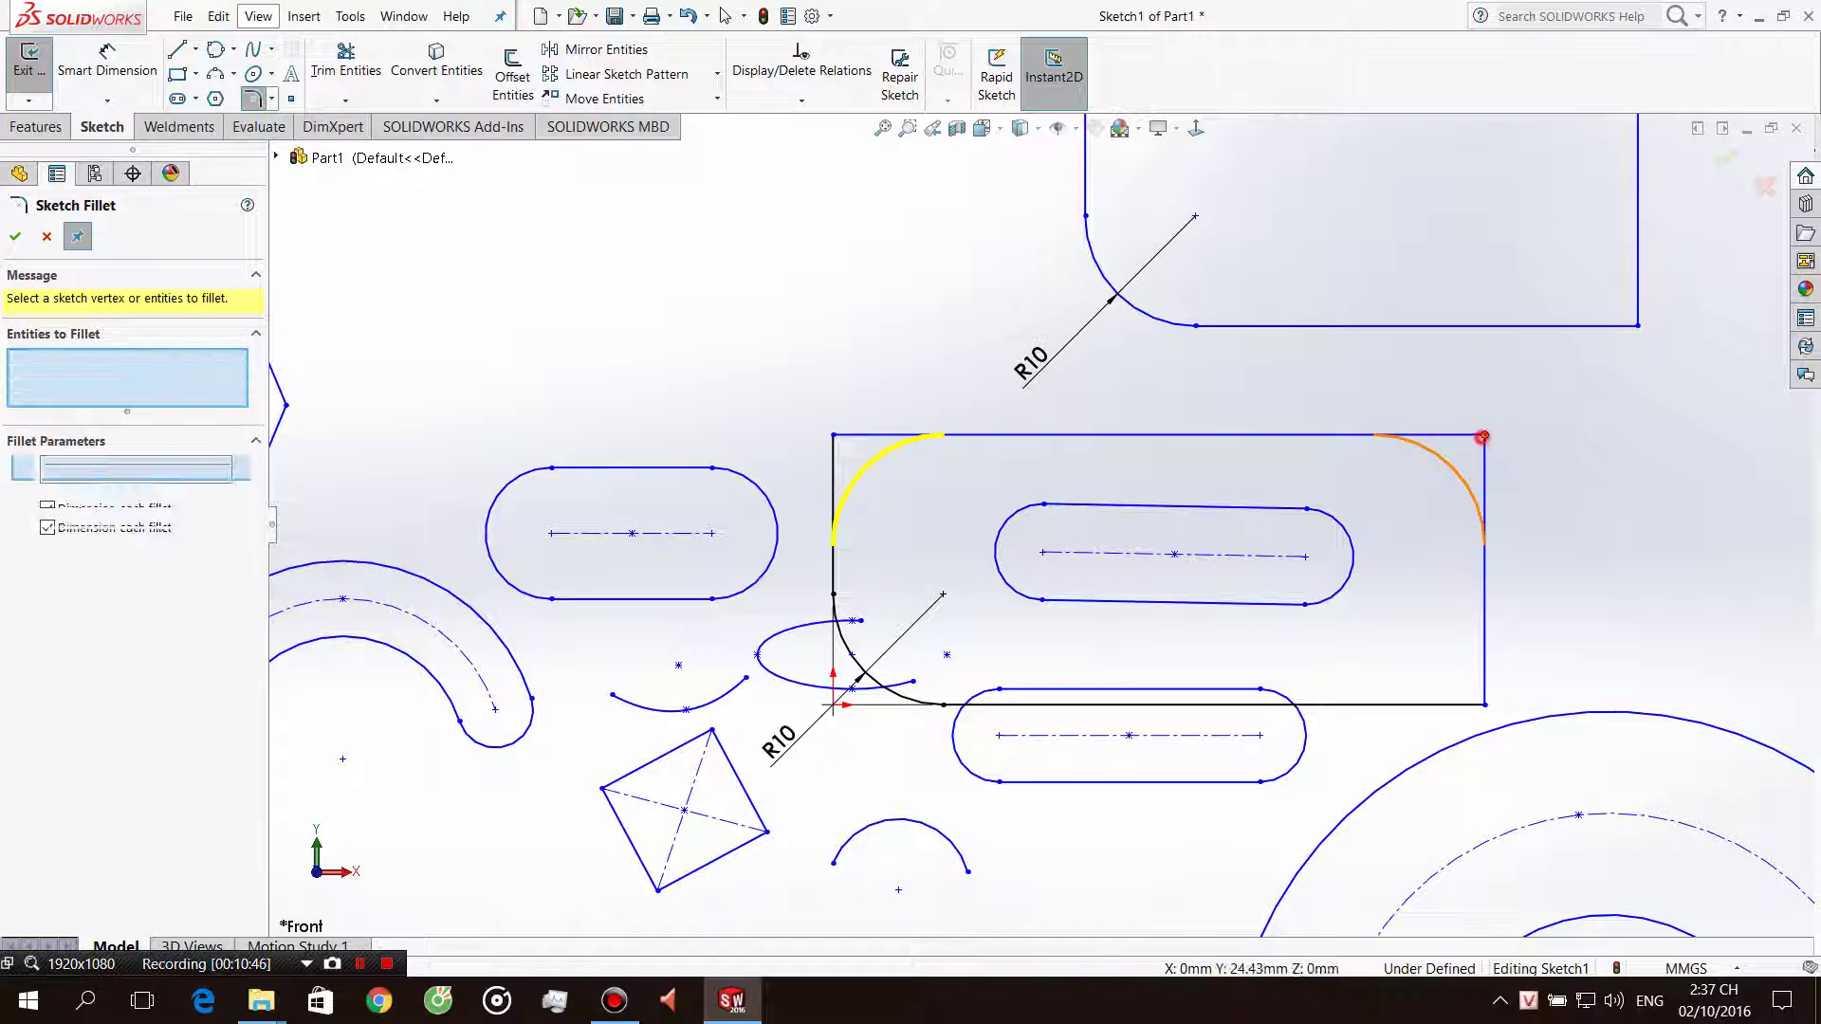
left_click(1484, 705)
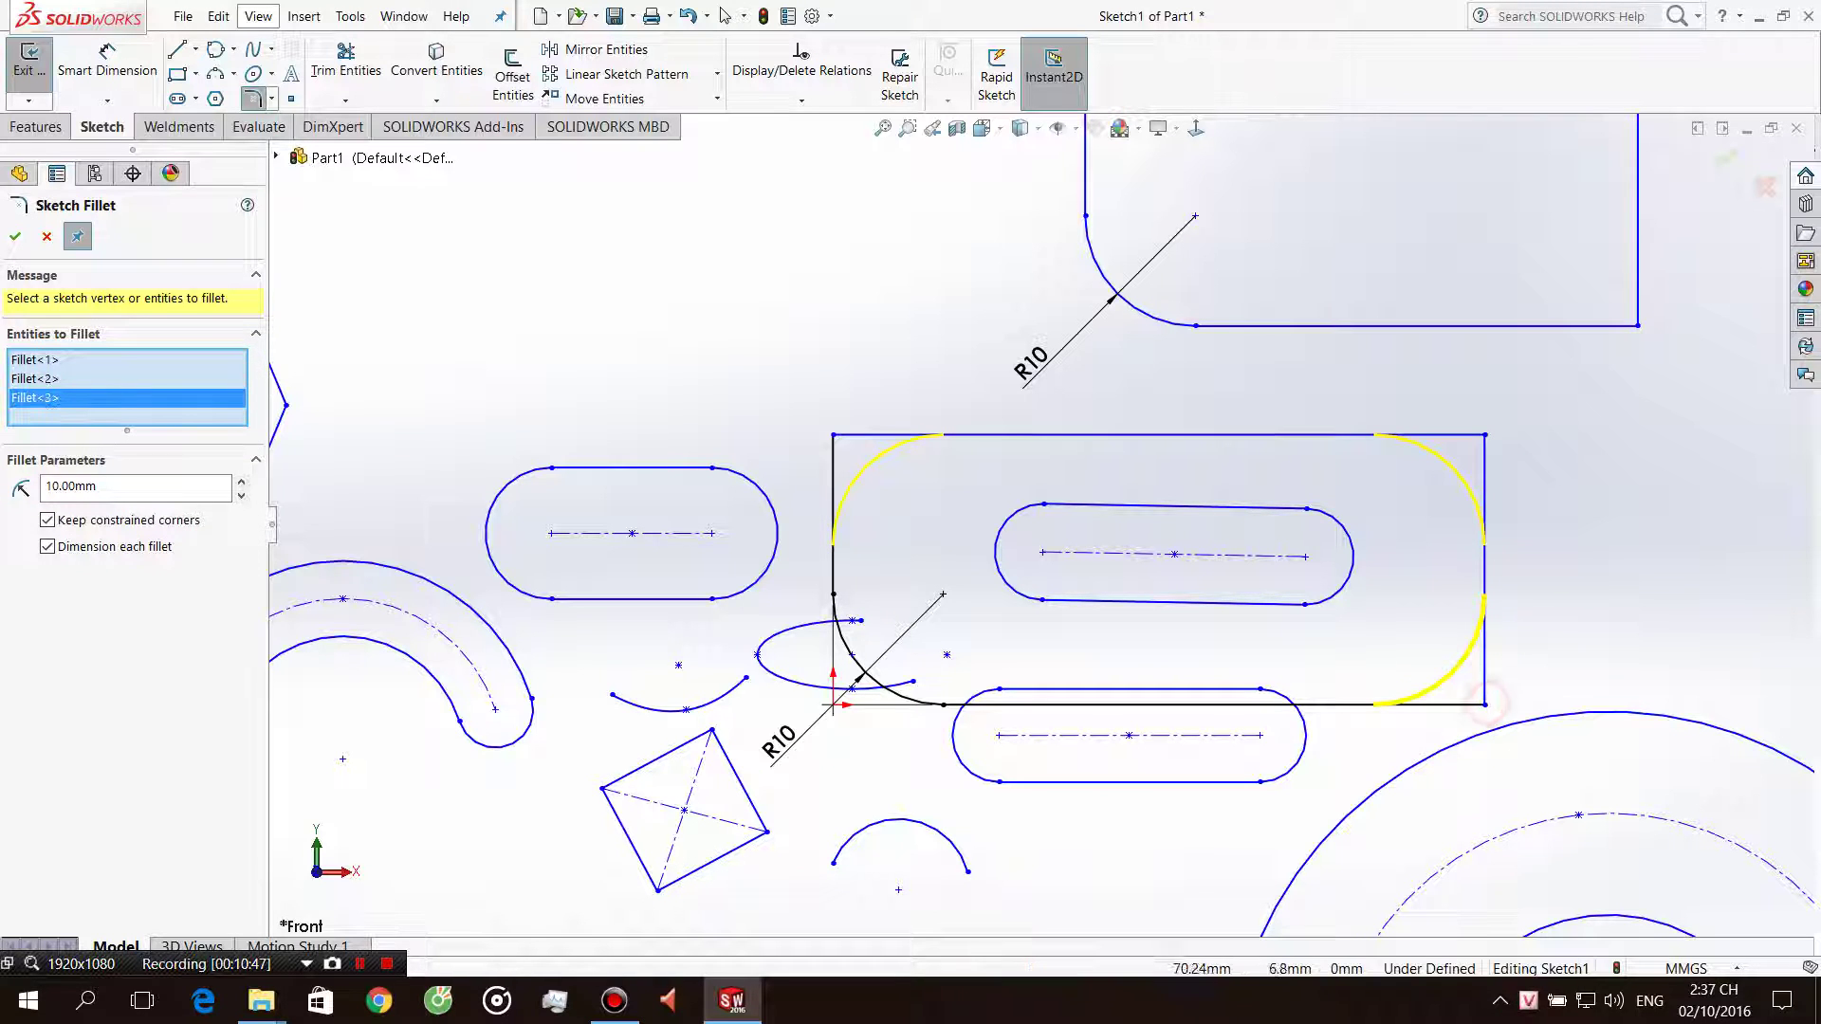
key("Return")
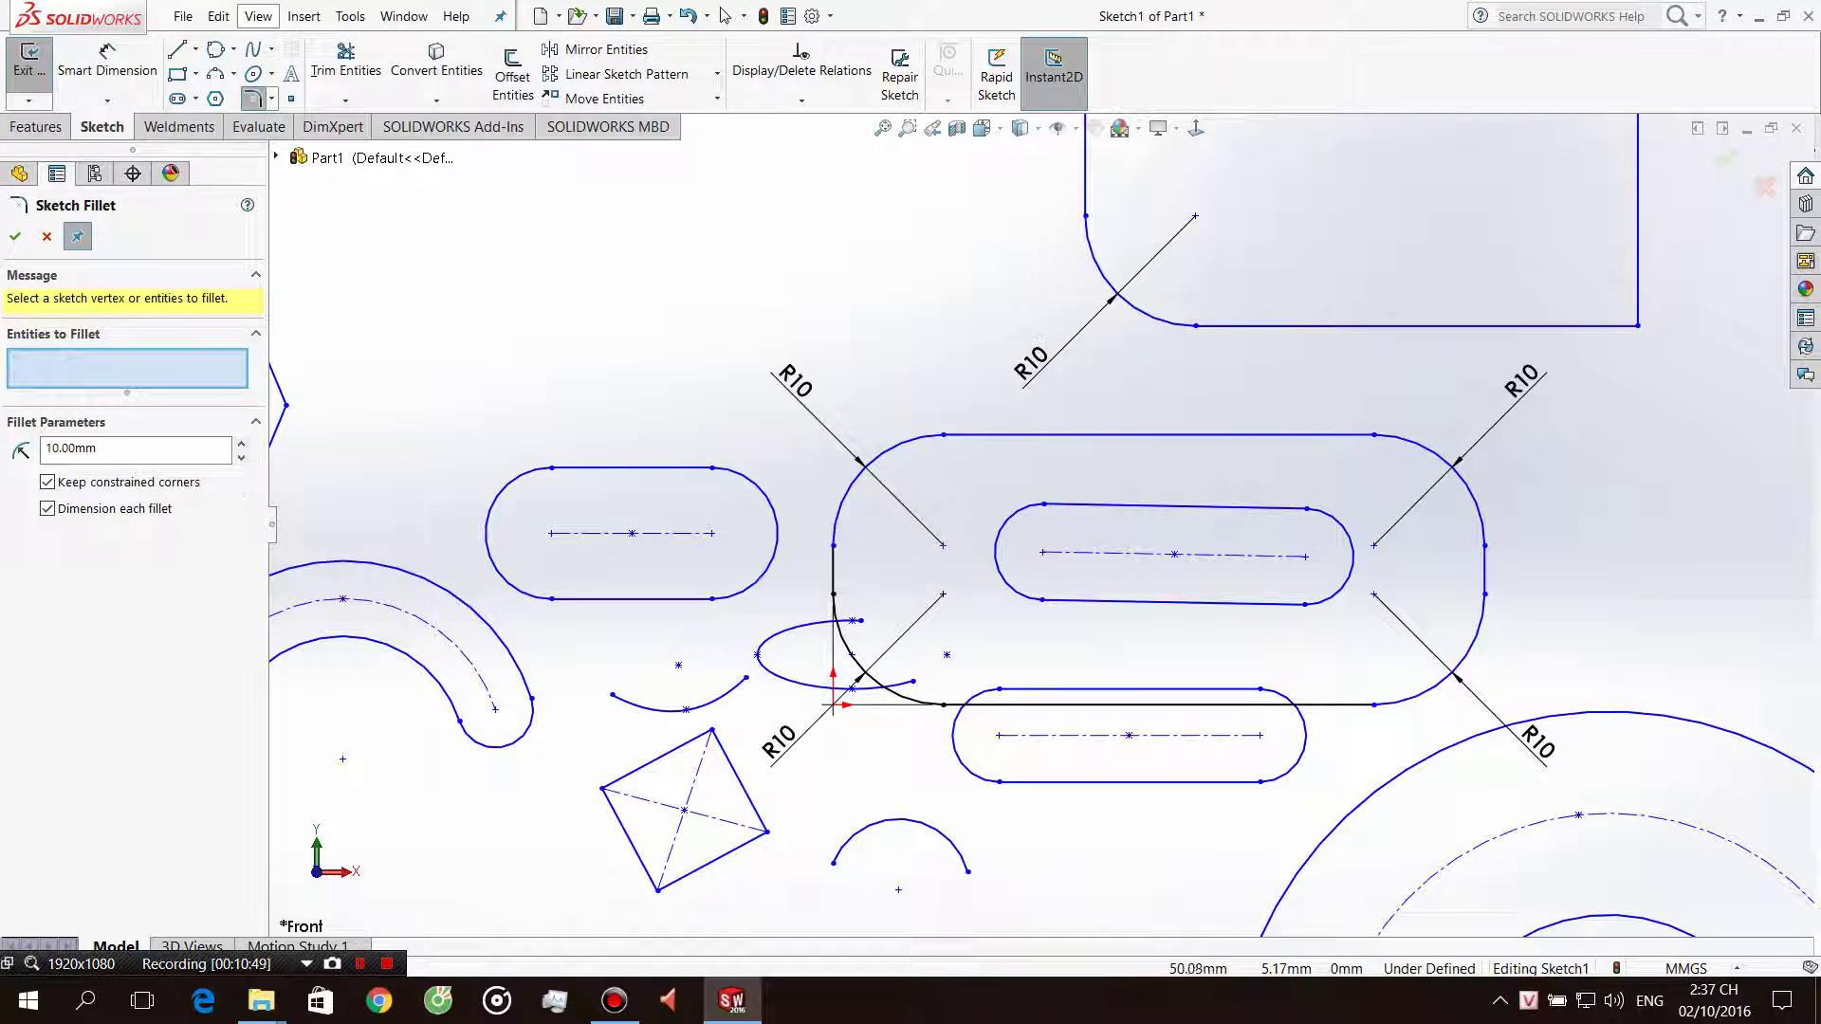
Undo the dimensioned fillets and reapply them with one shared R10 dimension.
key("Escape")
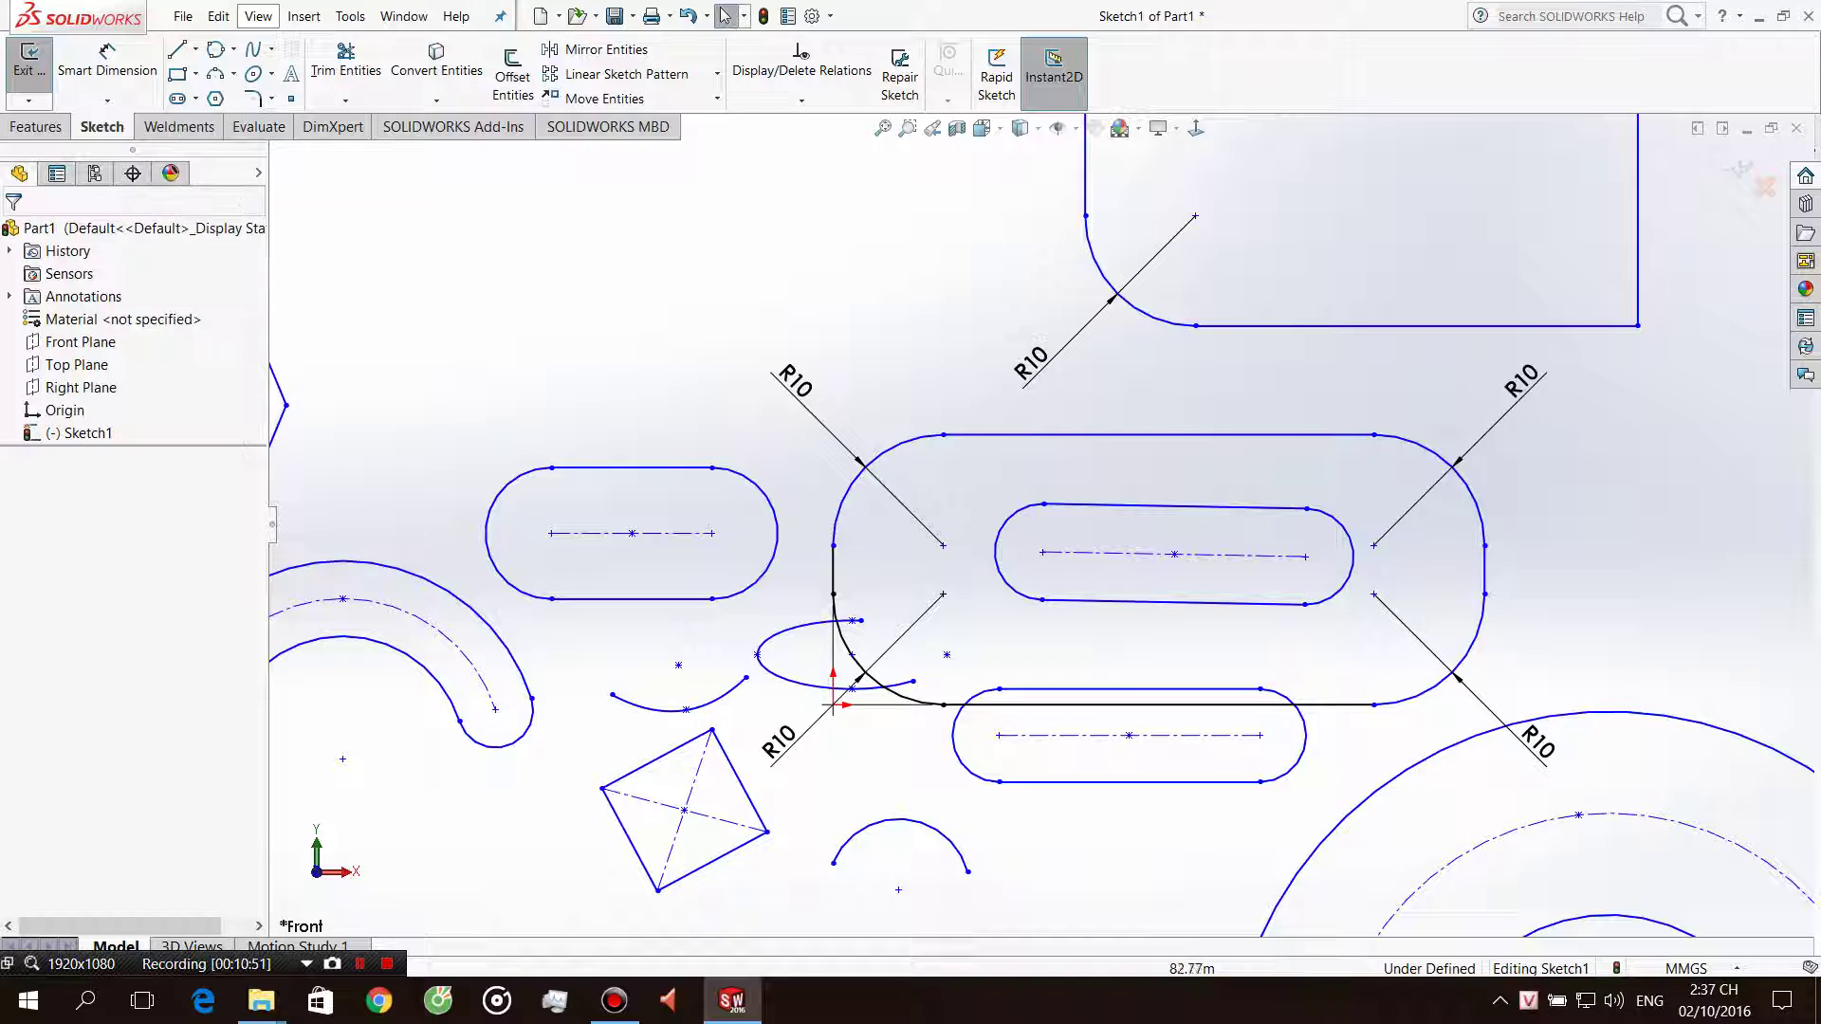
key("ctrl+z")
left_click(272, 98)
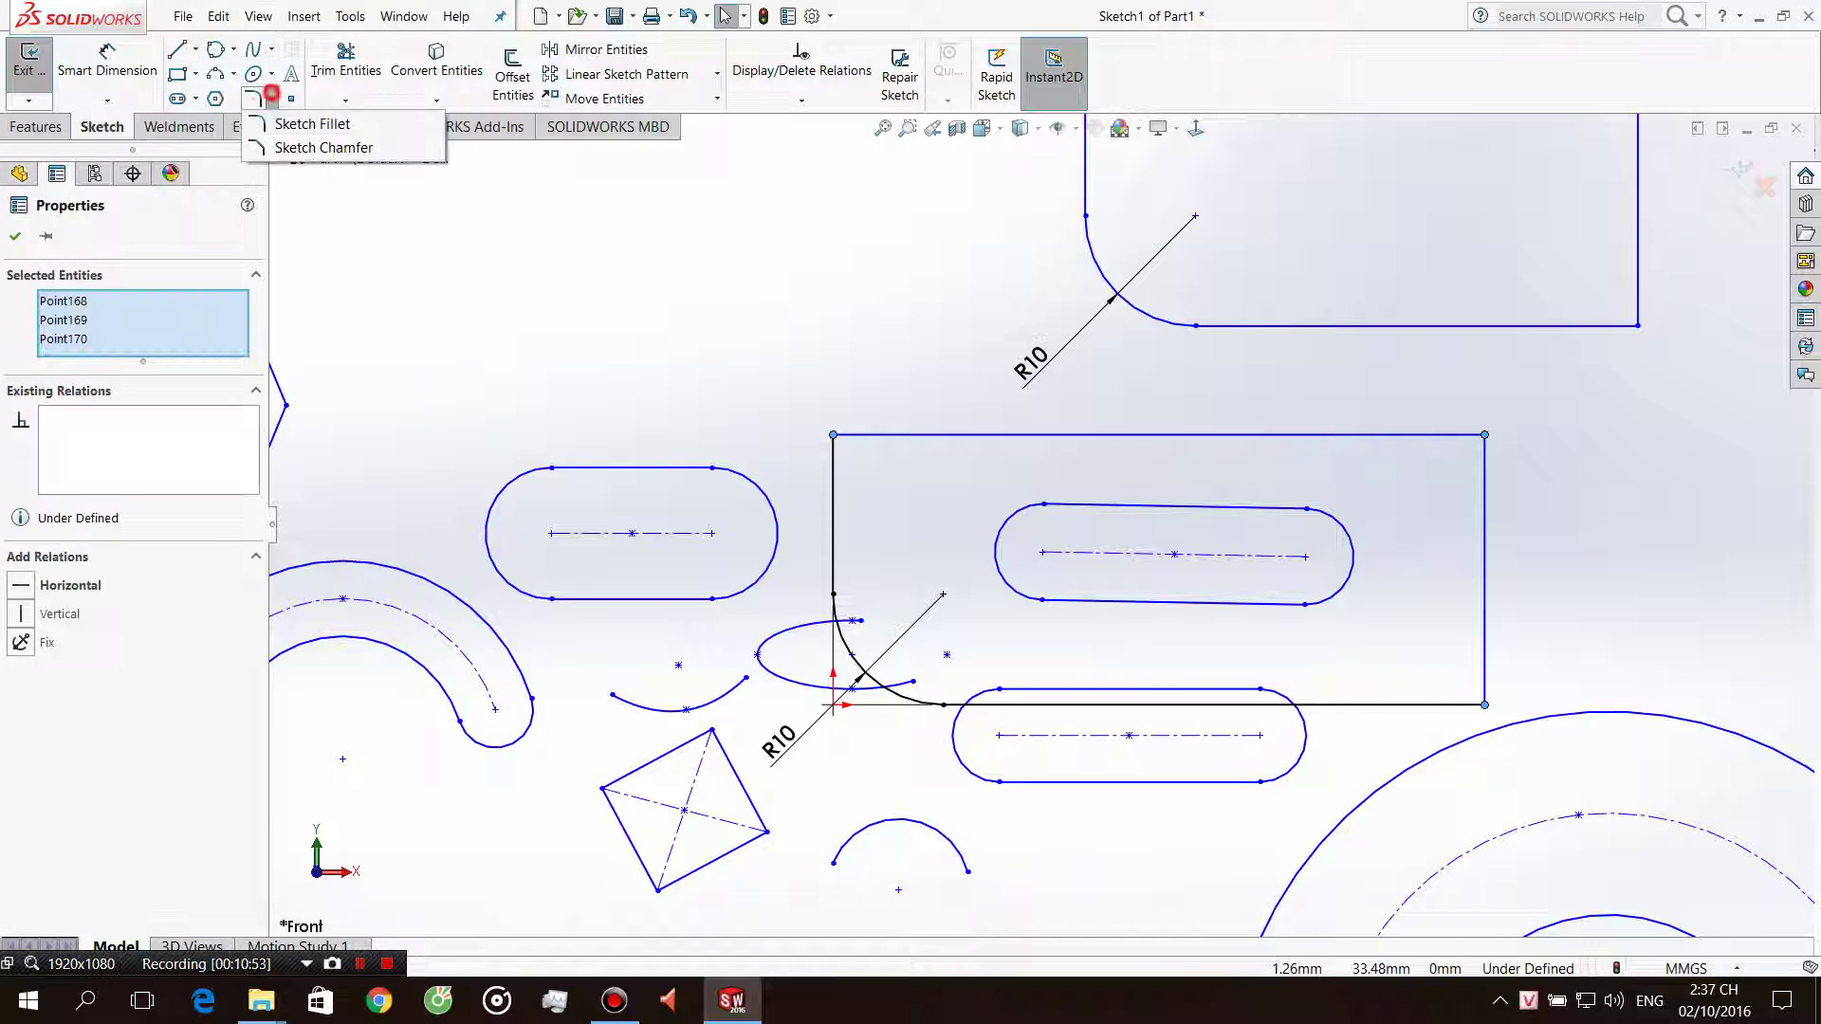
left_click(284, 124)
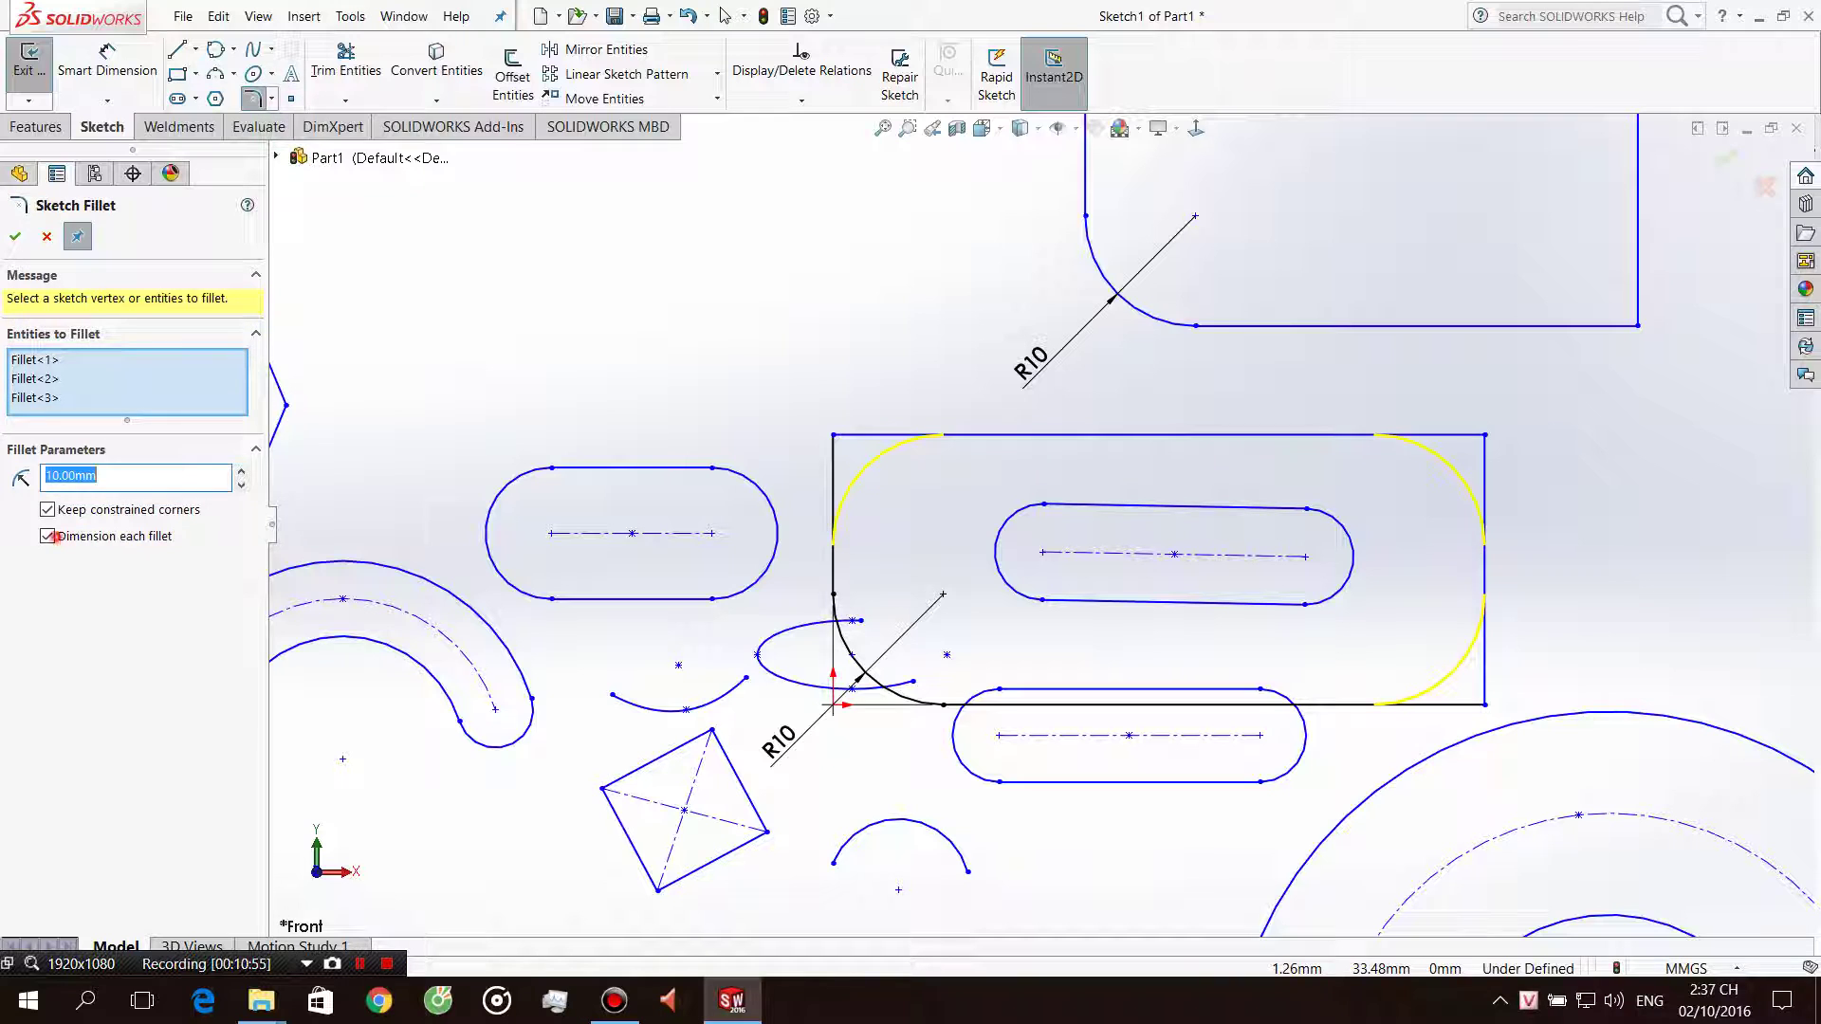
left_click(49, 536)
key("Return")
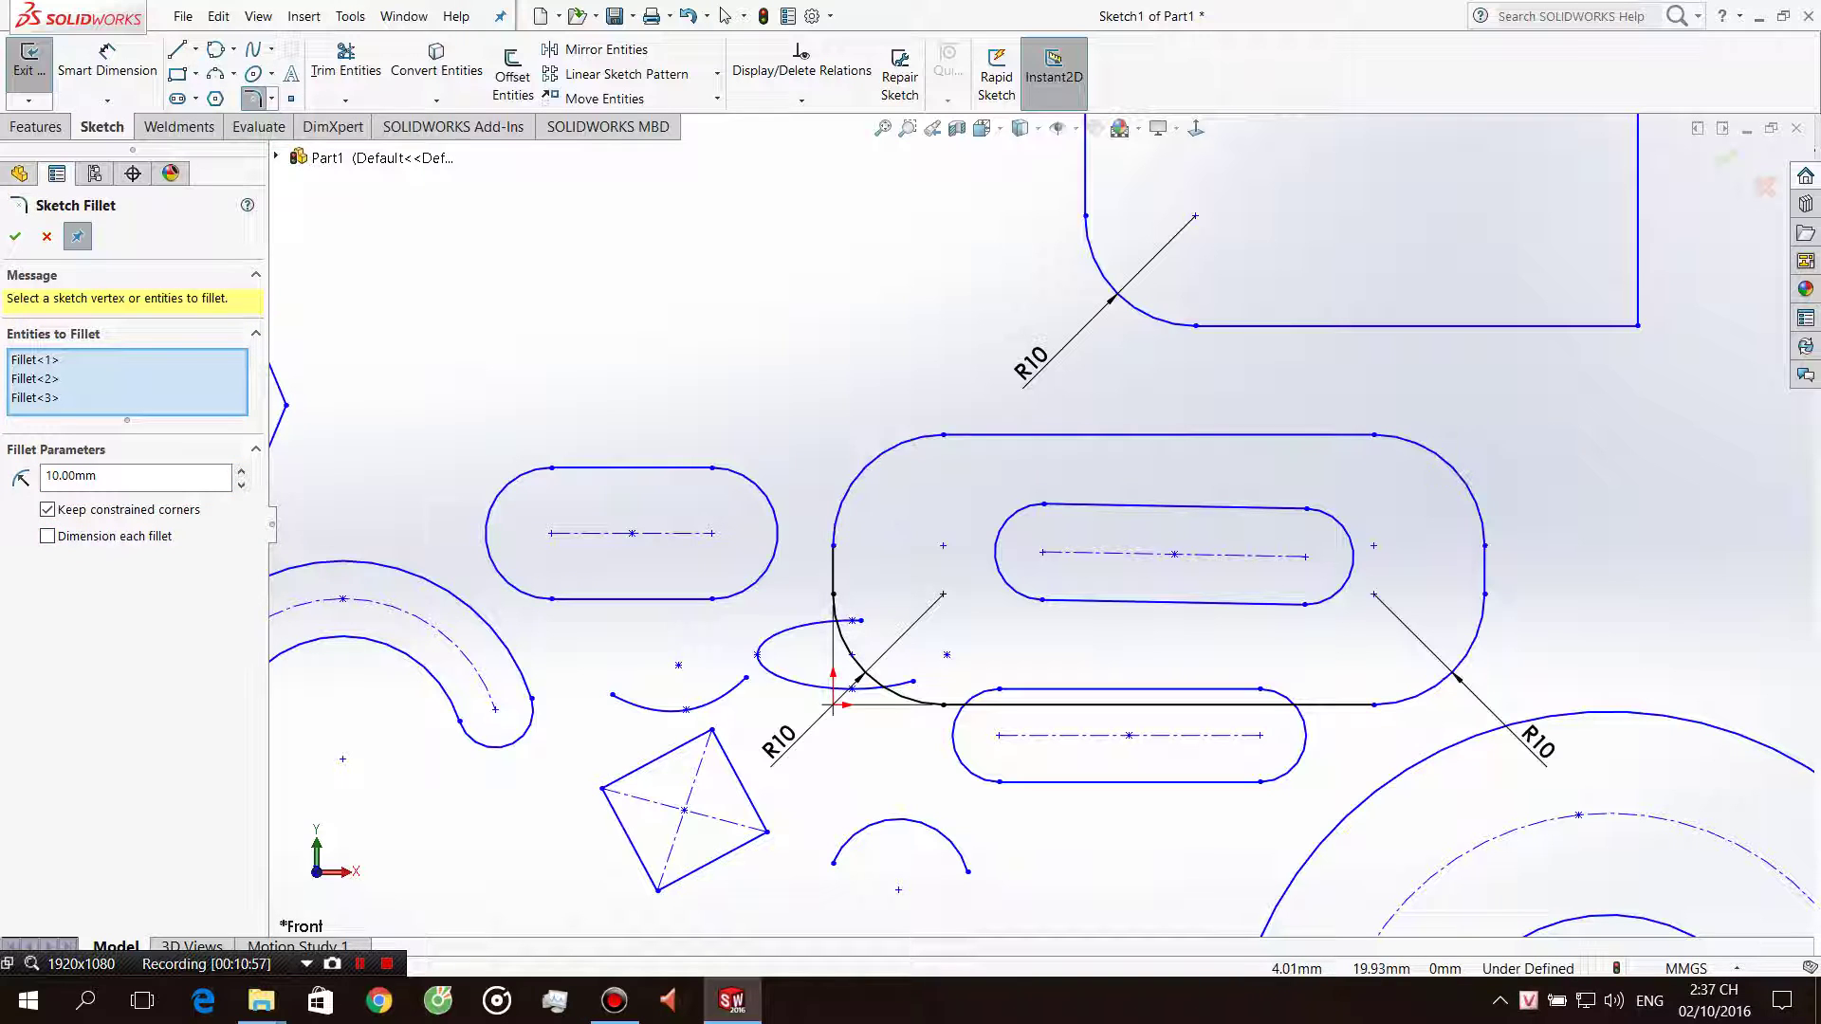
key("Escape")
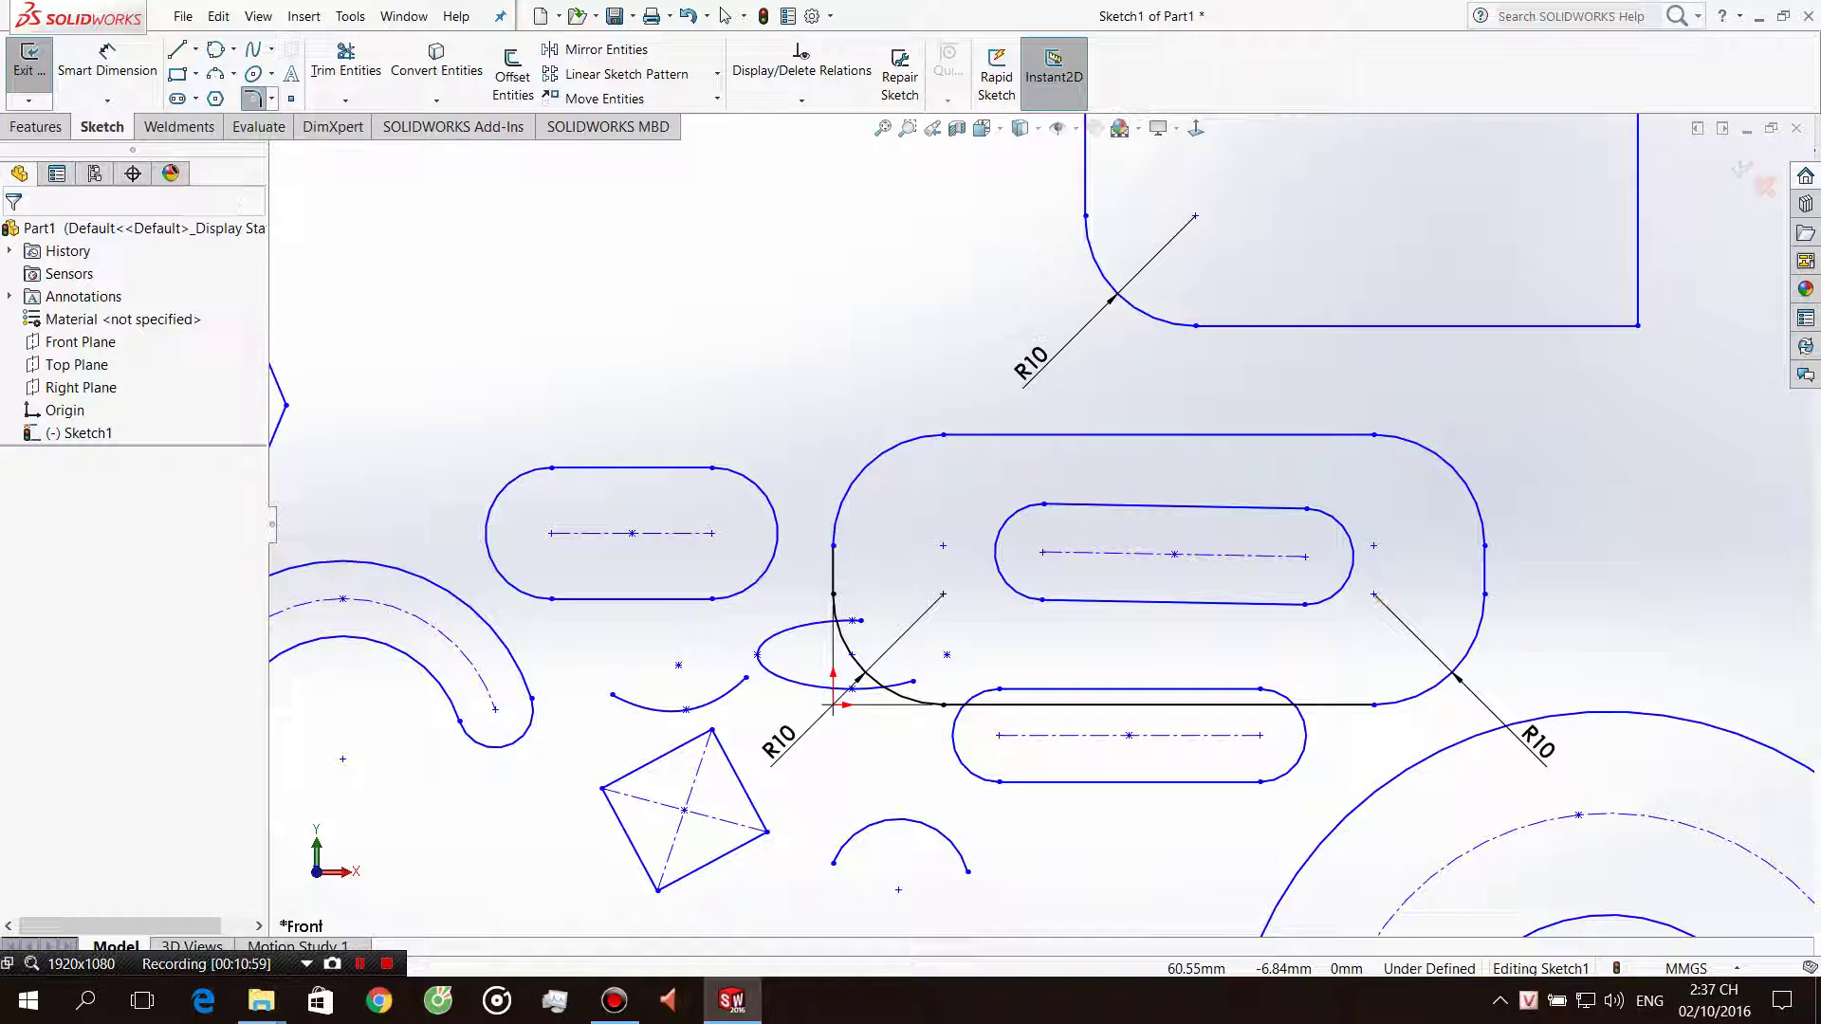
Move the R10 dimension beside the rounded right end and switch to Sketch Chamfer.
left_click_drag(1531, 744, 1553, 661)
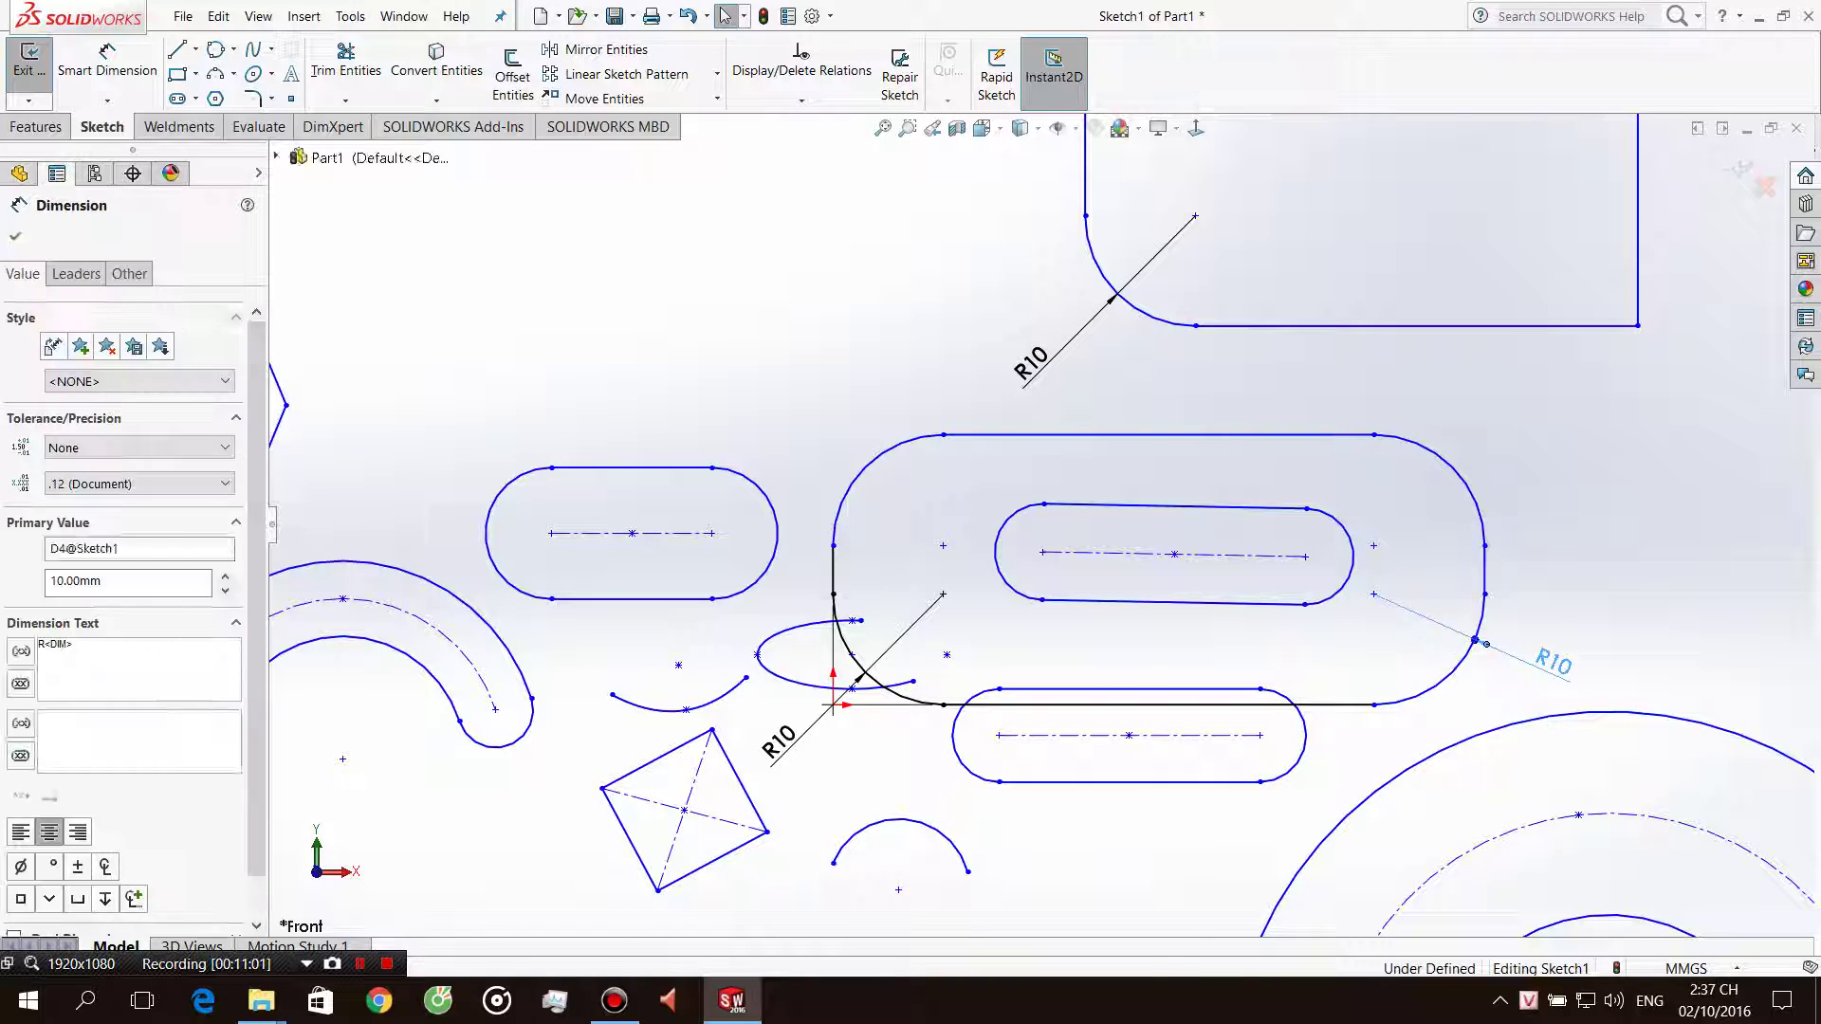
key("Escape")
left_click(252, 98)
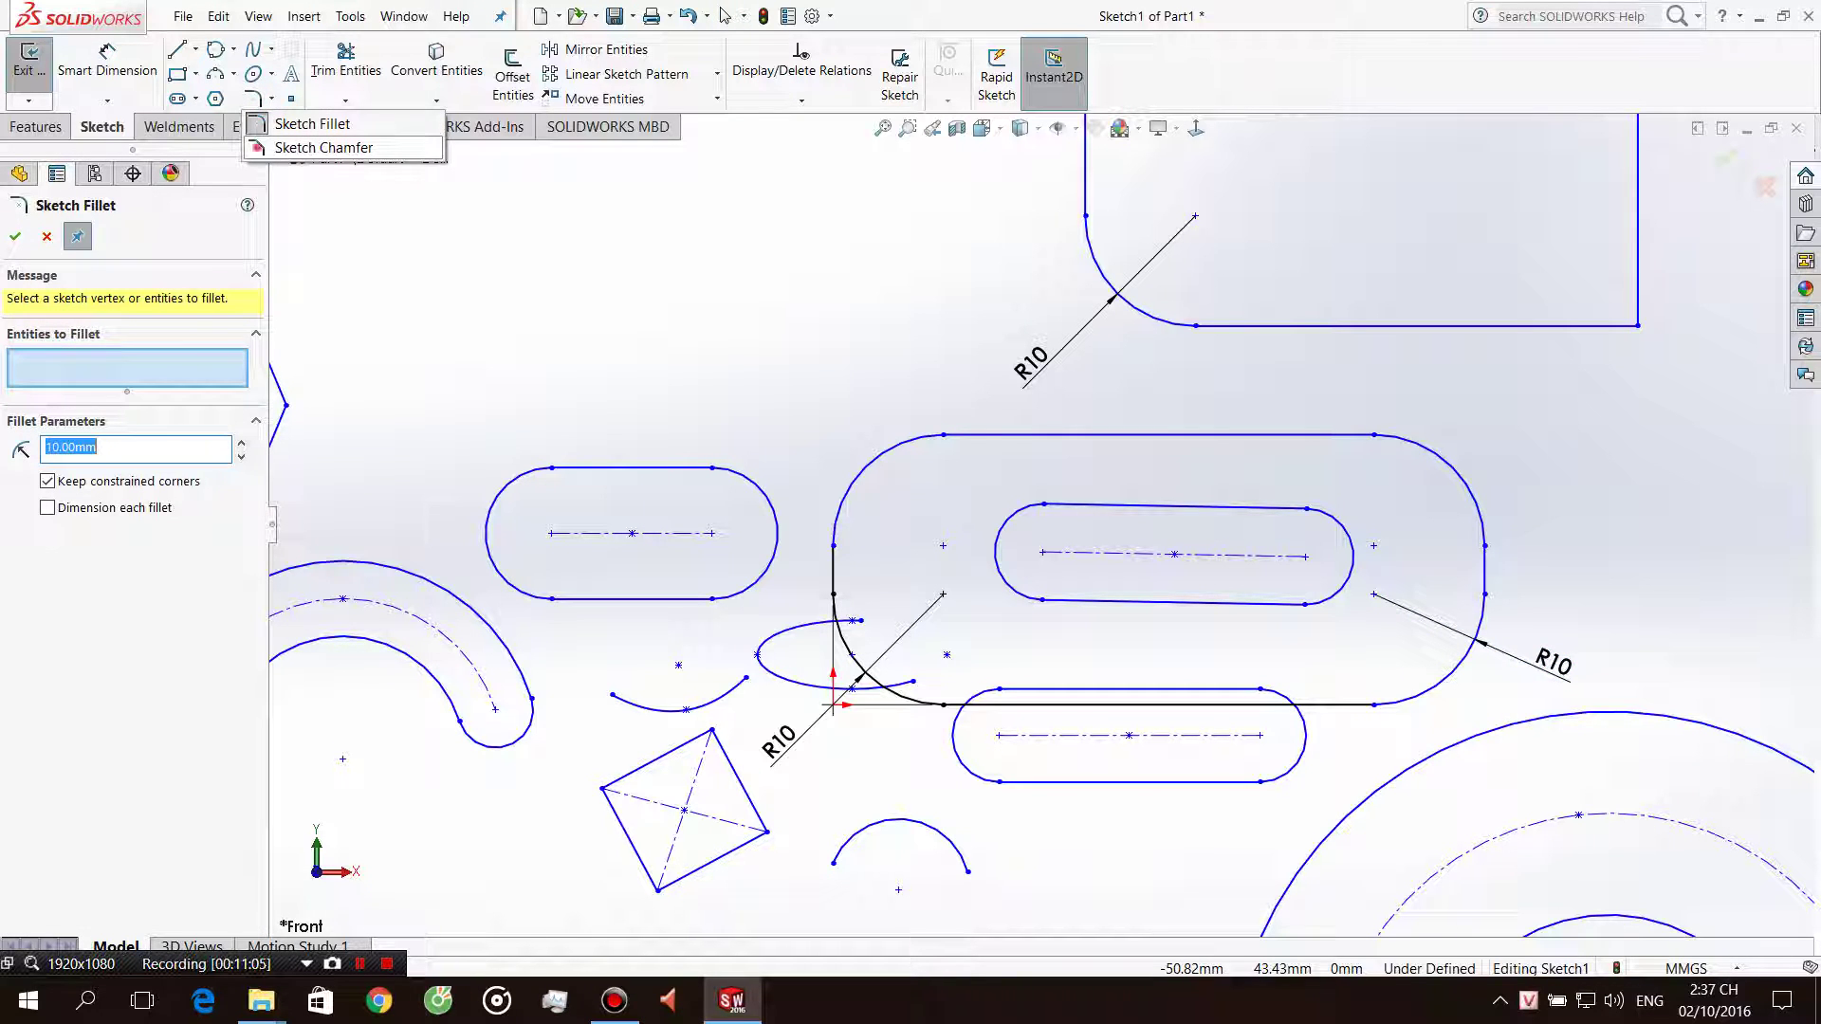
left_click(318, 147)
Select the Parallelogram type from the Rectangle tool's options.
scroll(1040, 524, "up", 3)
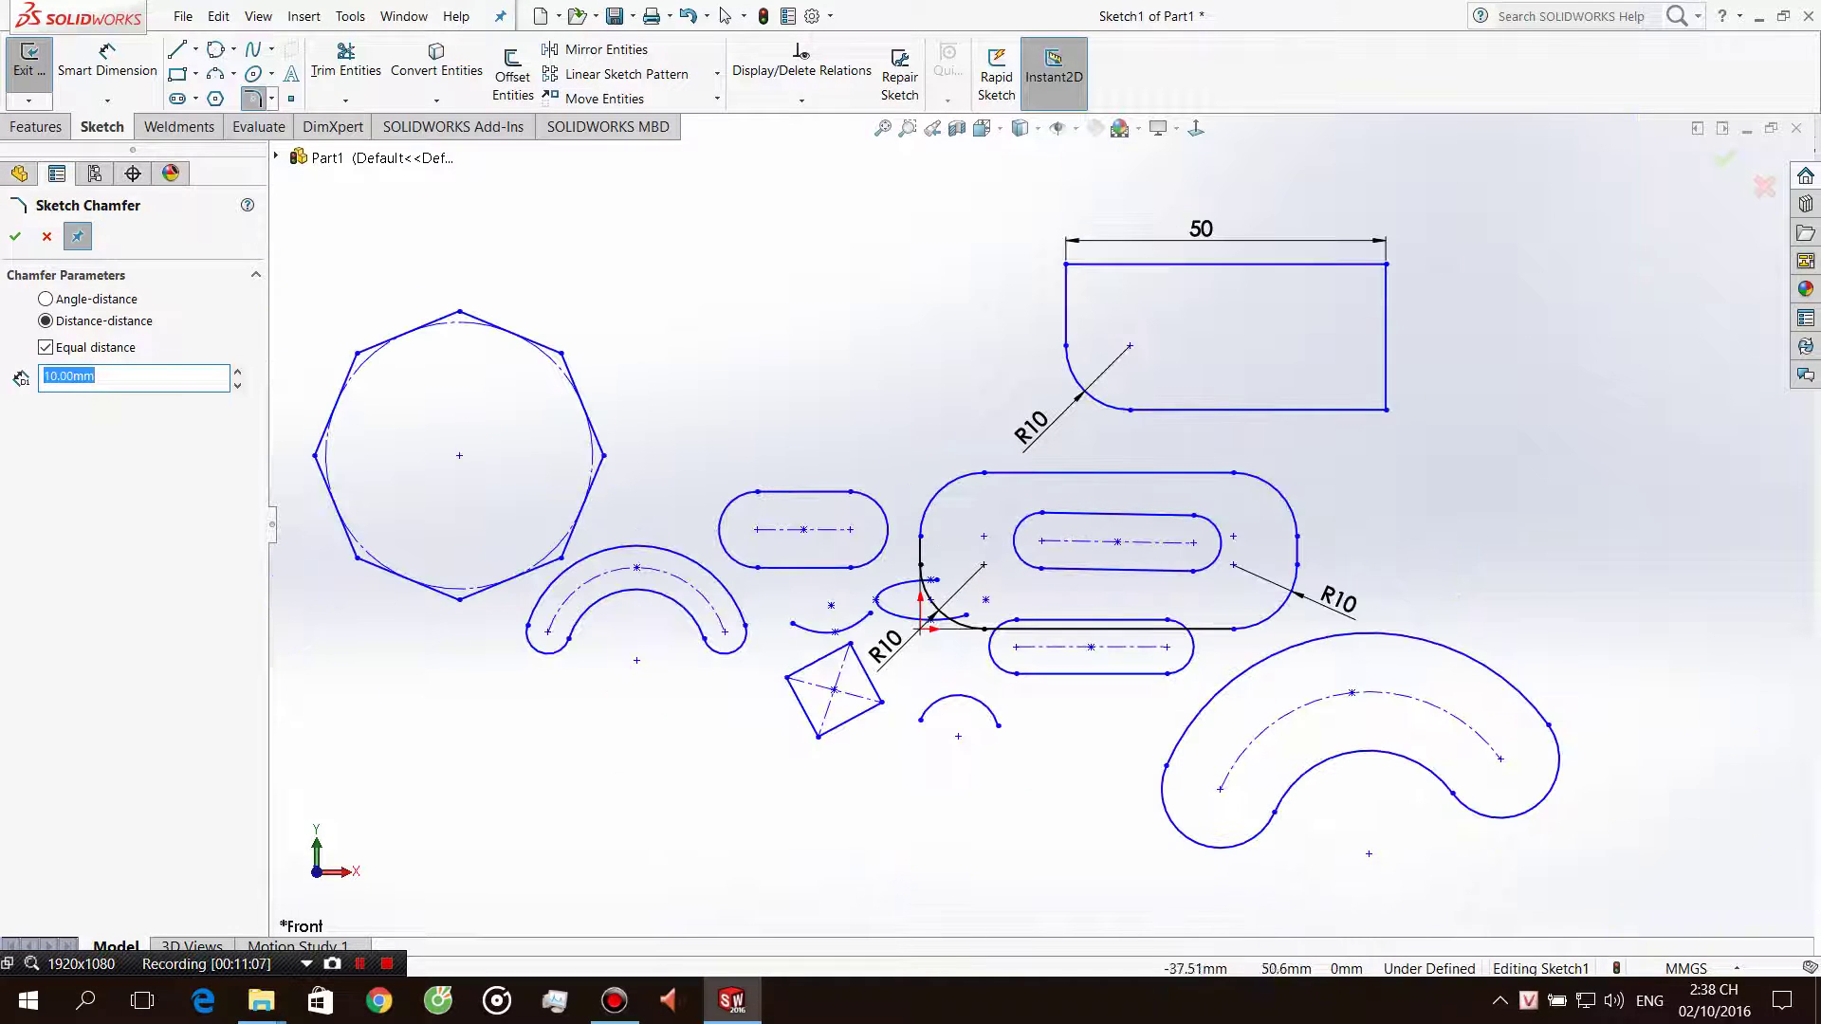
left_click(177, 74)
scroll(1039, 523, "up", 2)
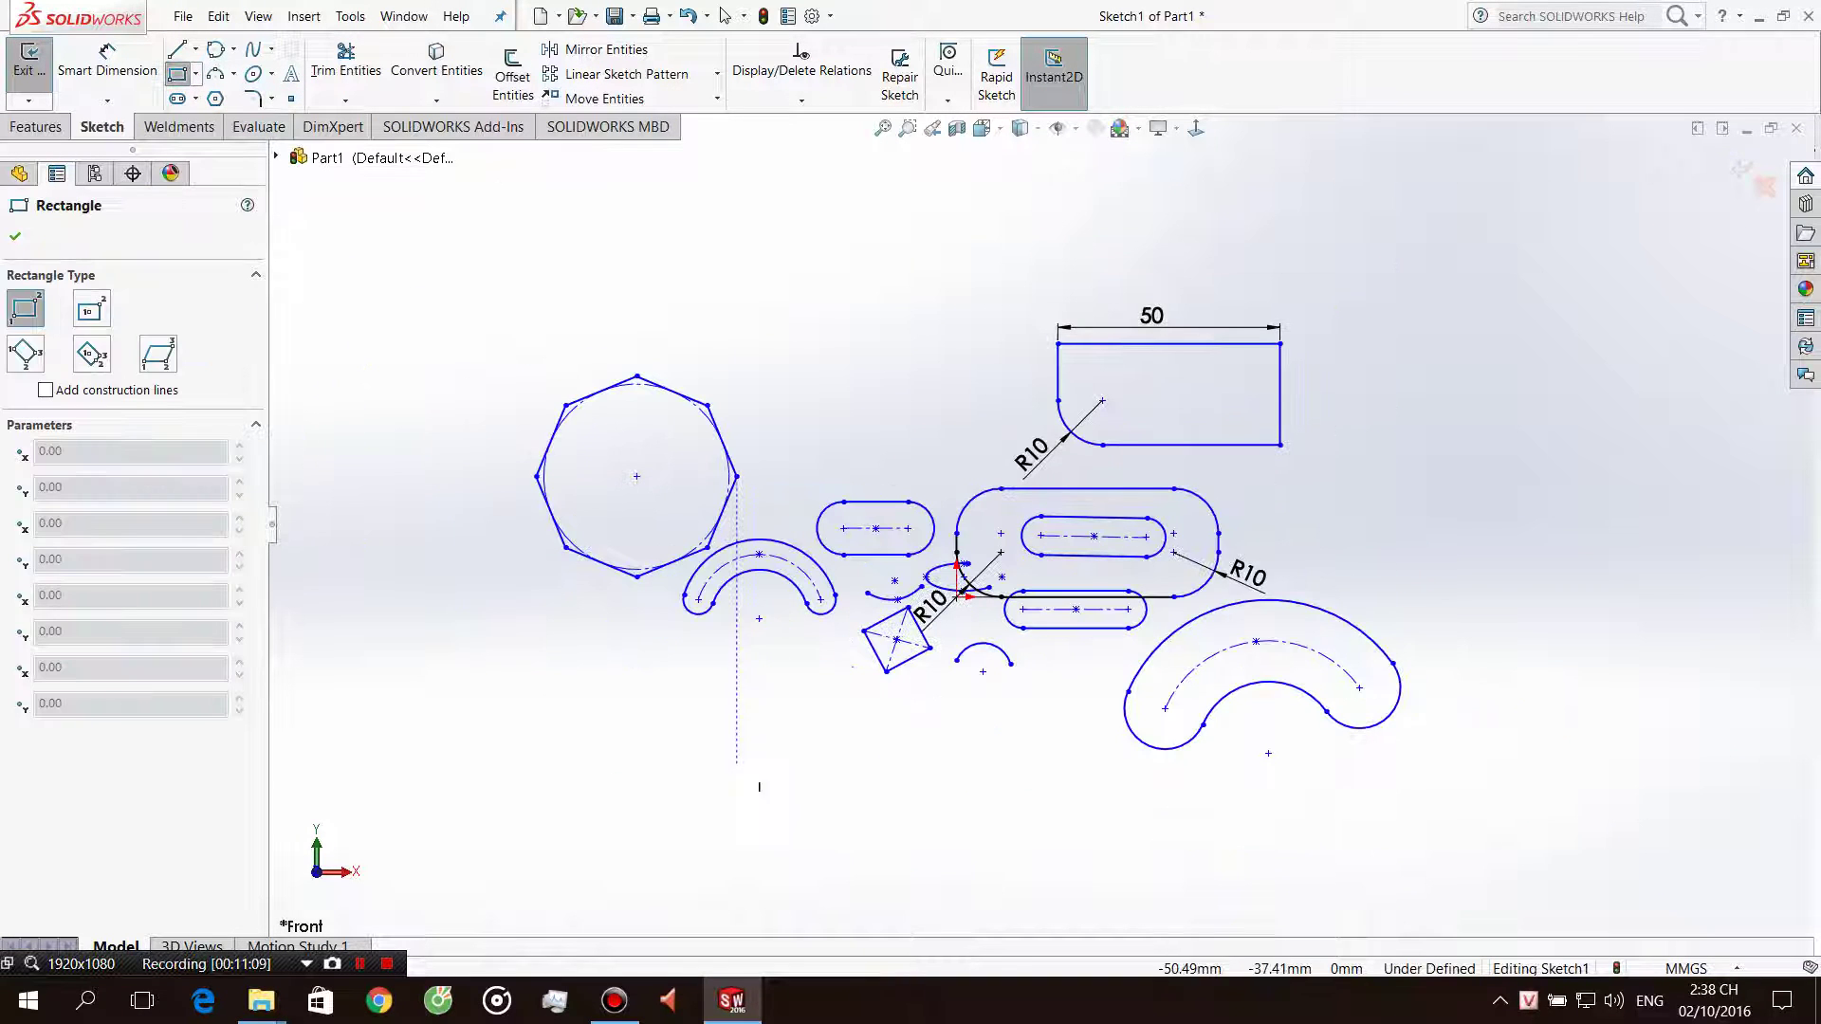
key("Escape")
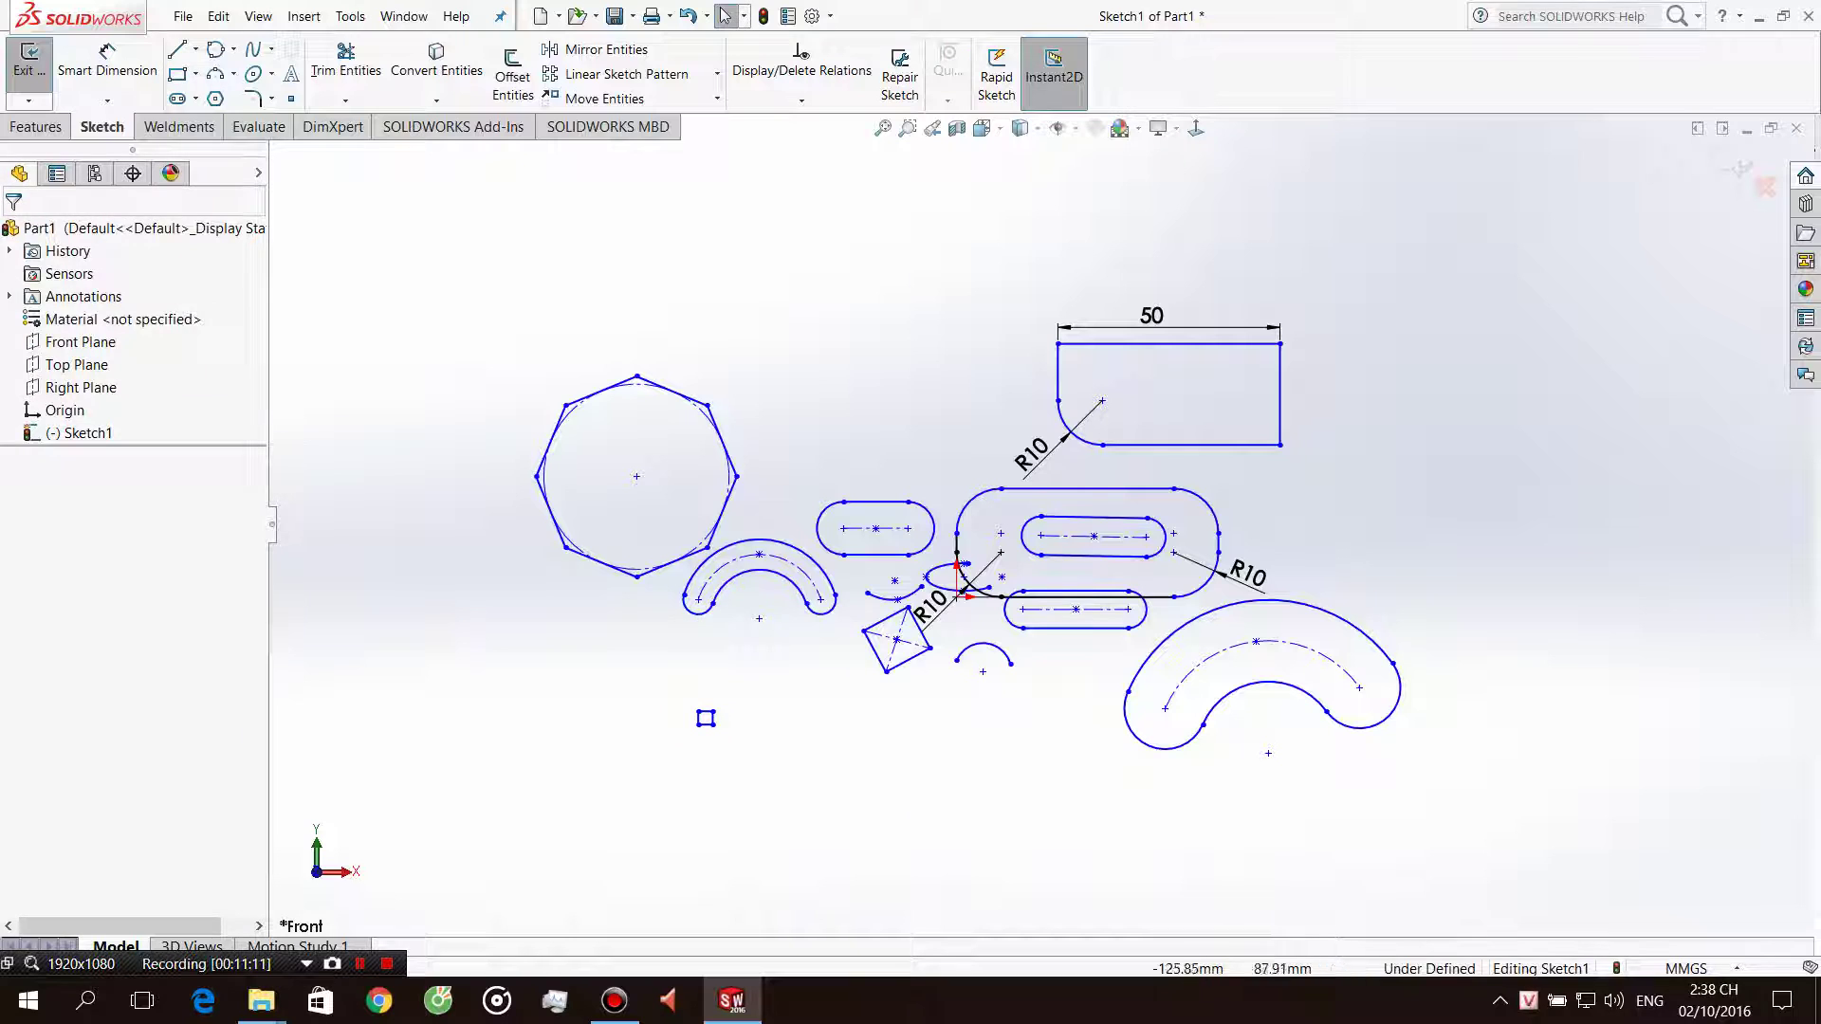
left_click(178, 73)
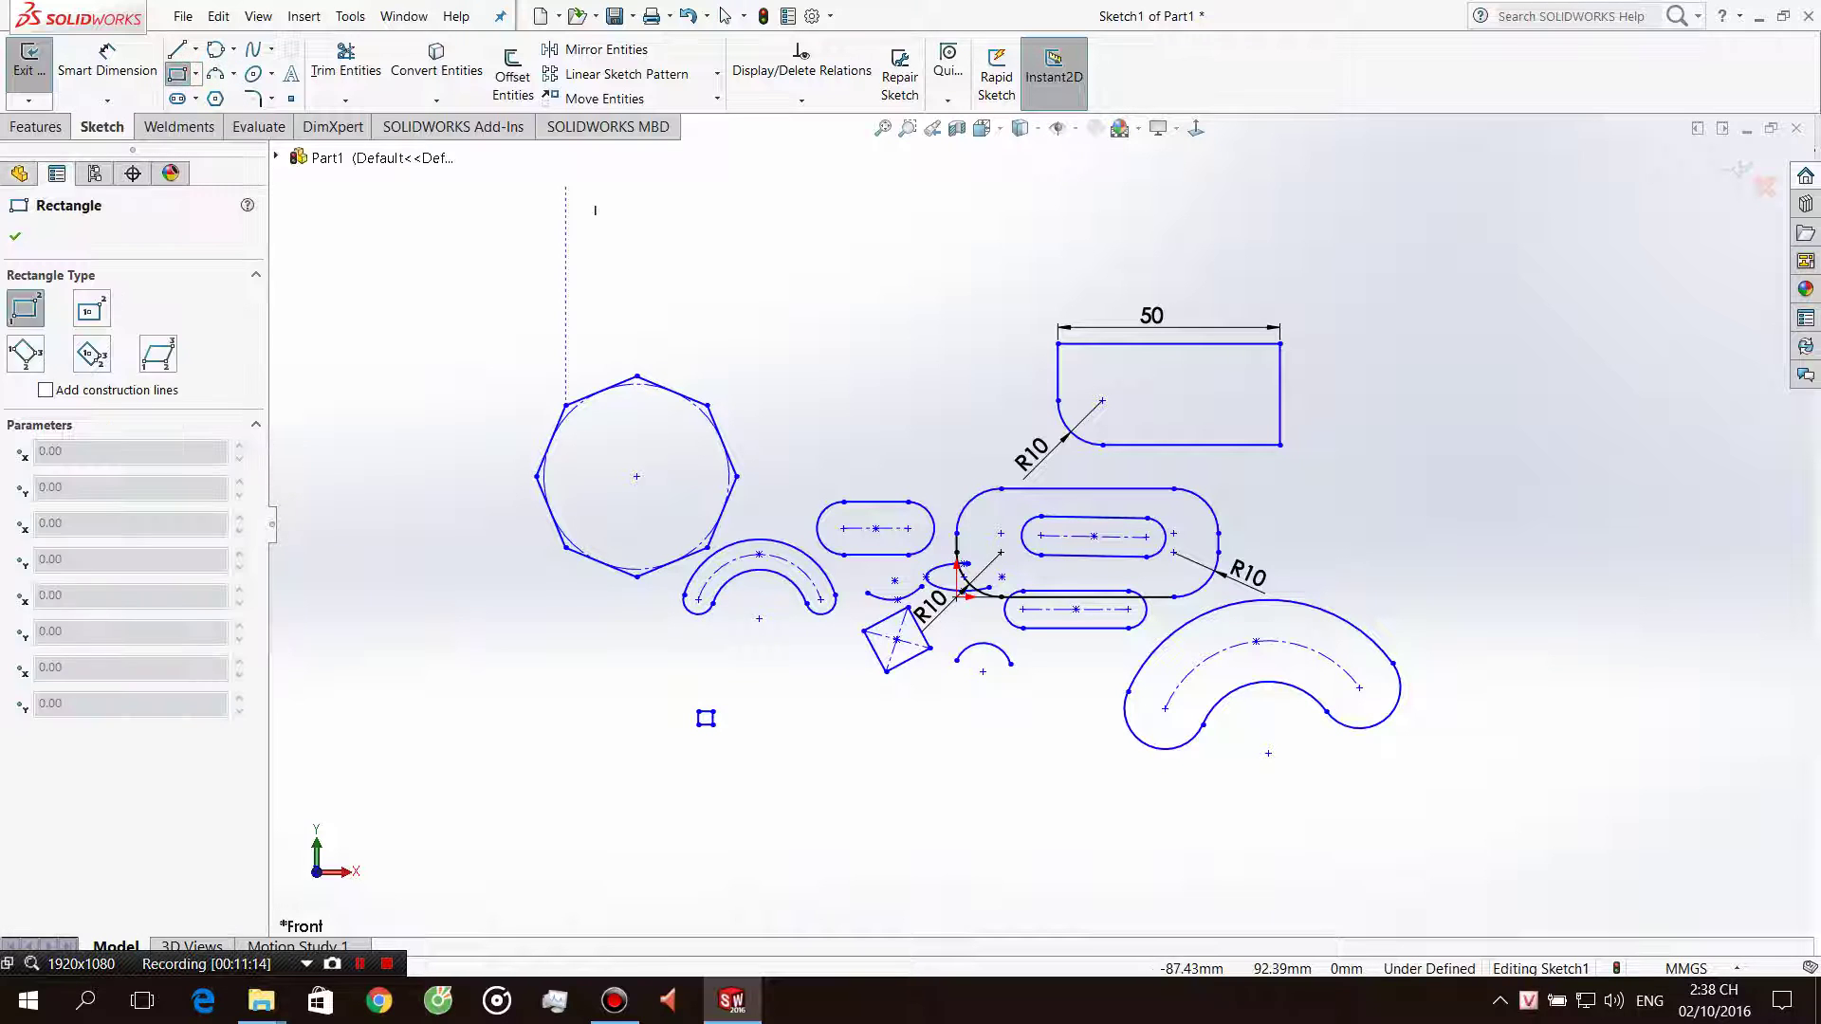
key("Escape")
left_click(194, 73)
left_click(222, 170)
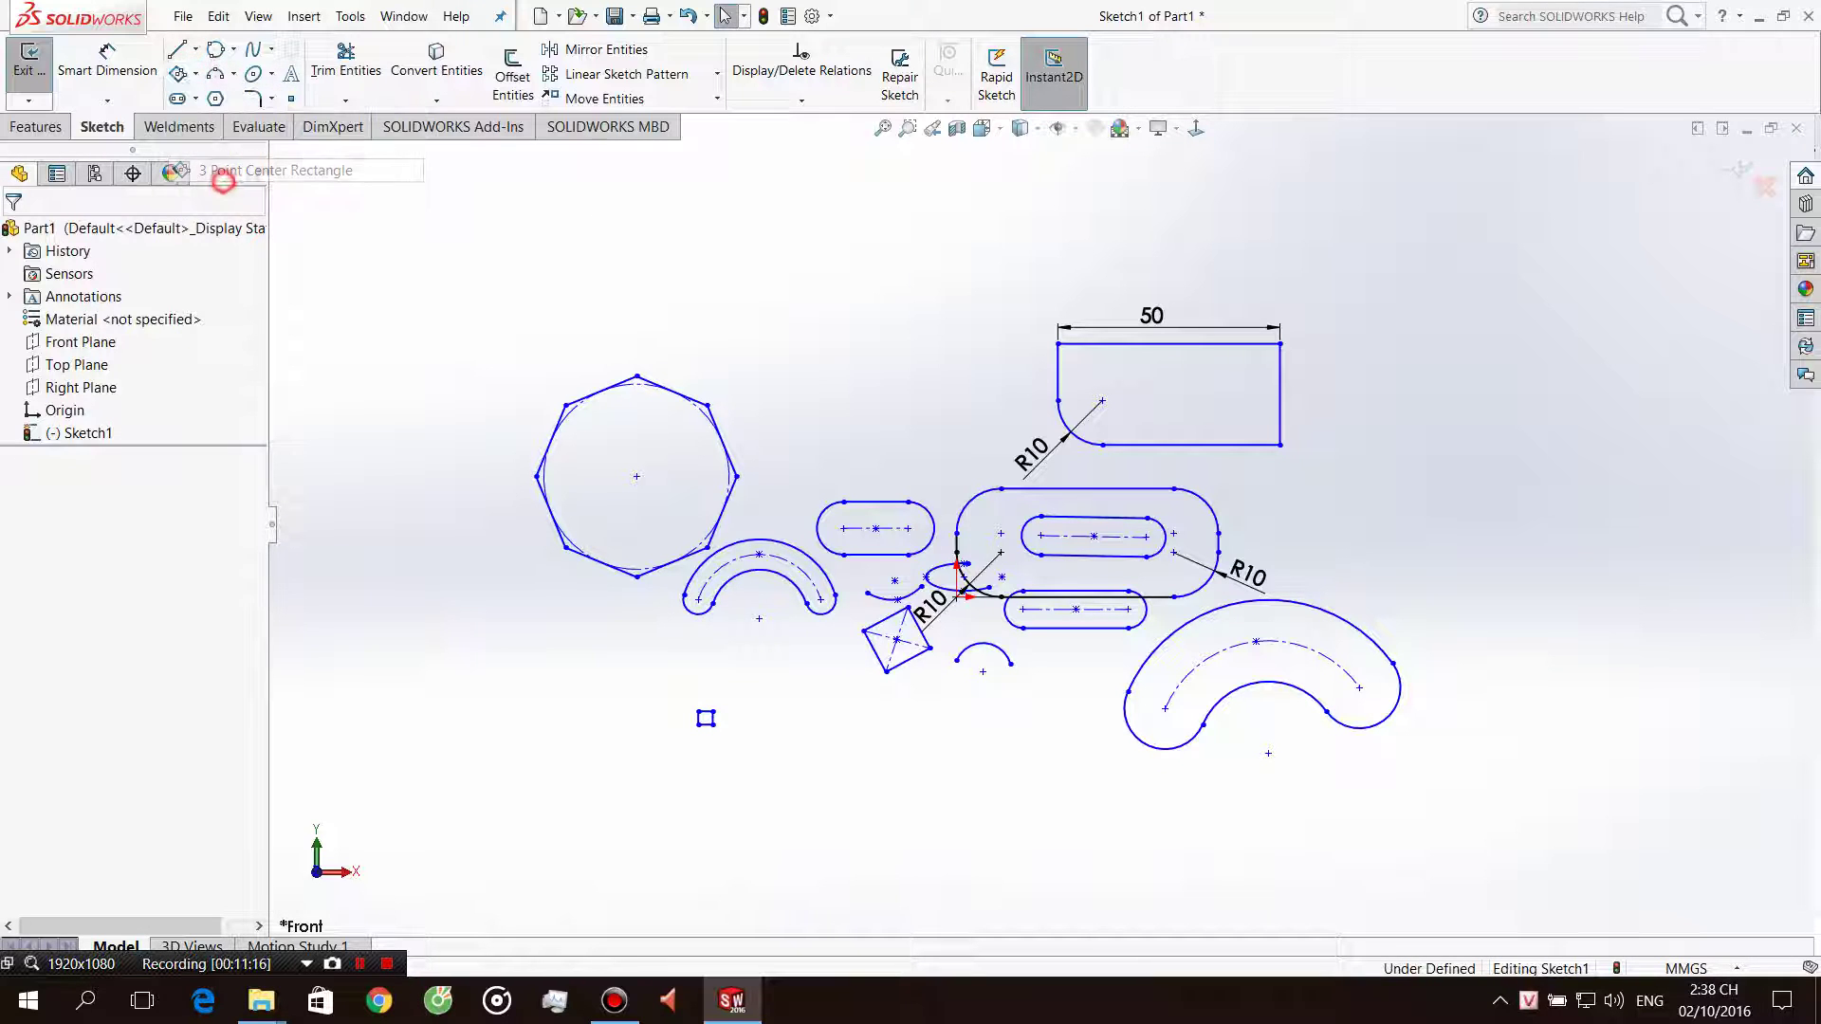
key("Escape")
left_click(193, 74)
left_click(242, 194)
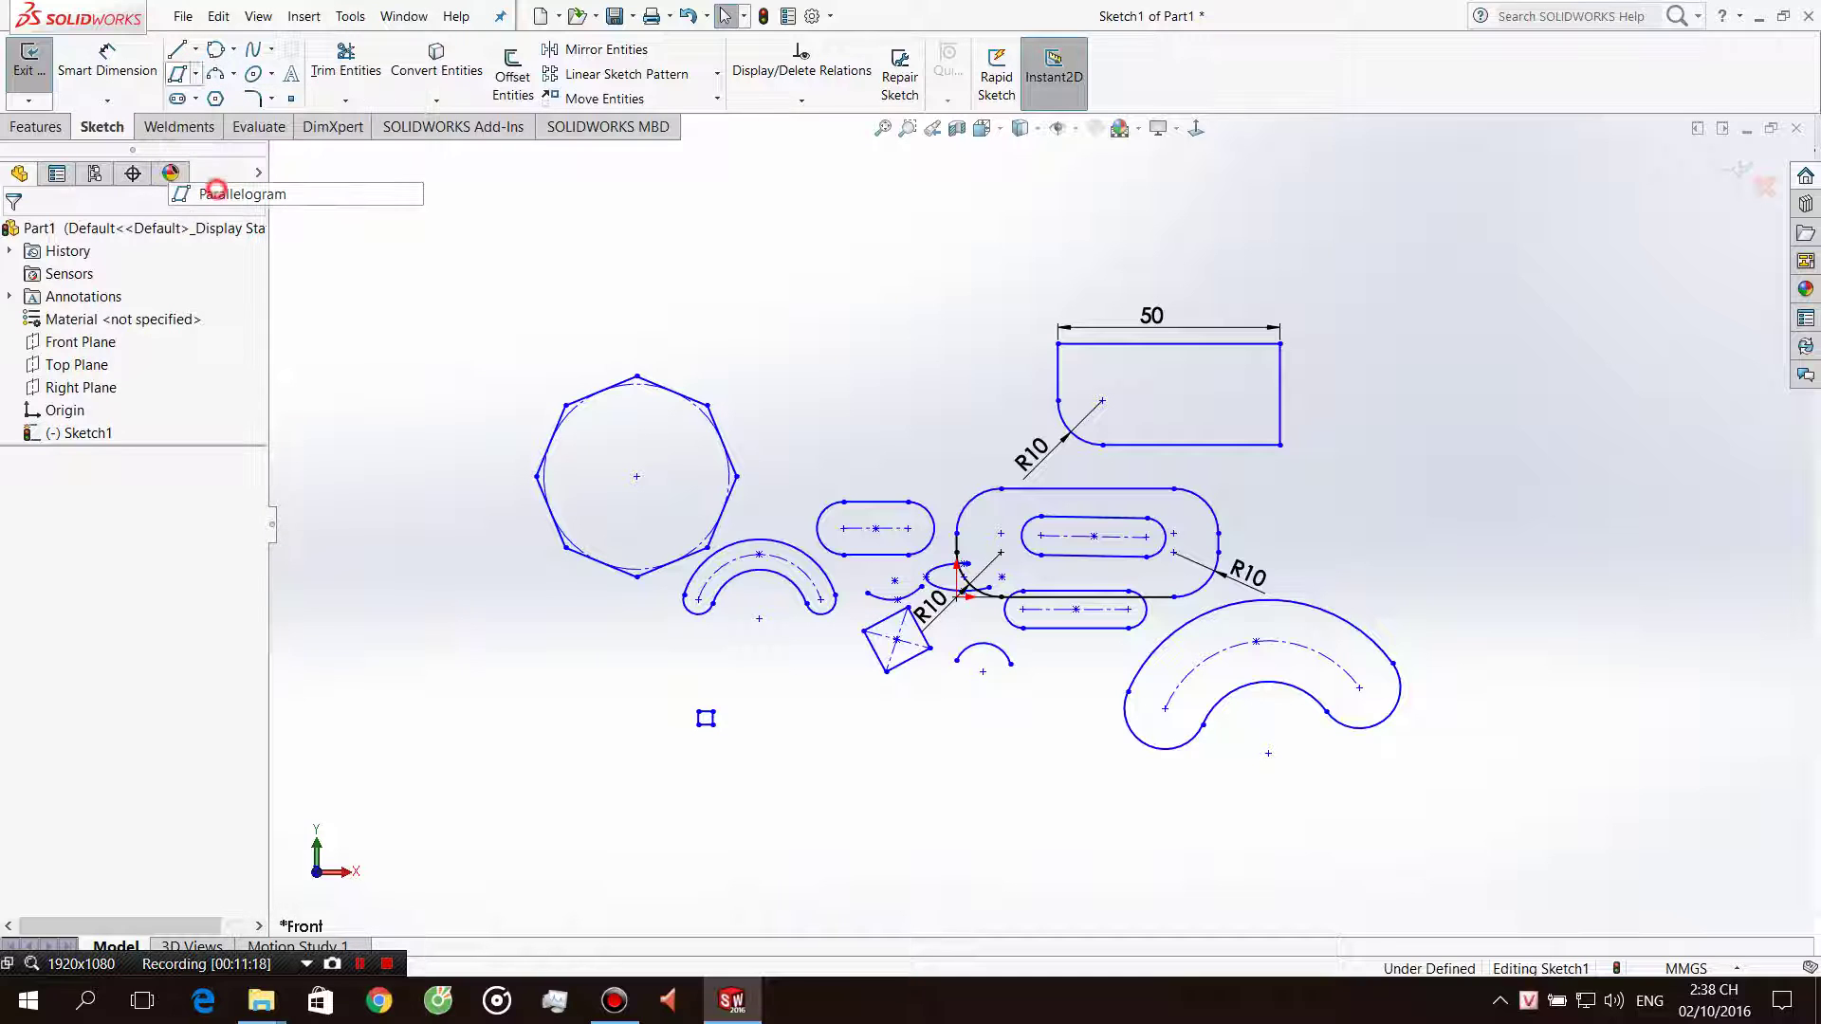
key("Escape")
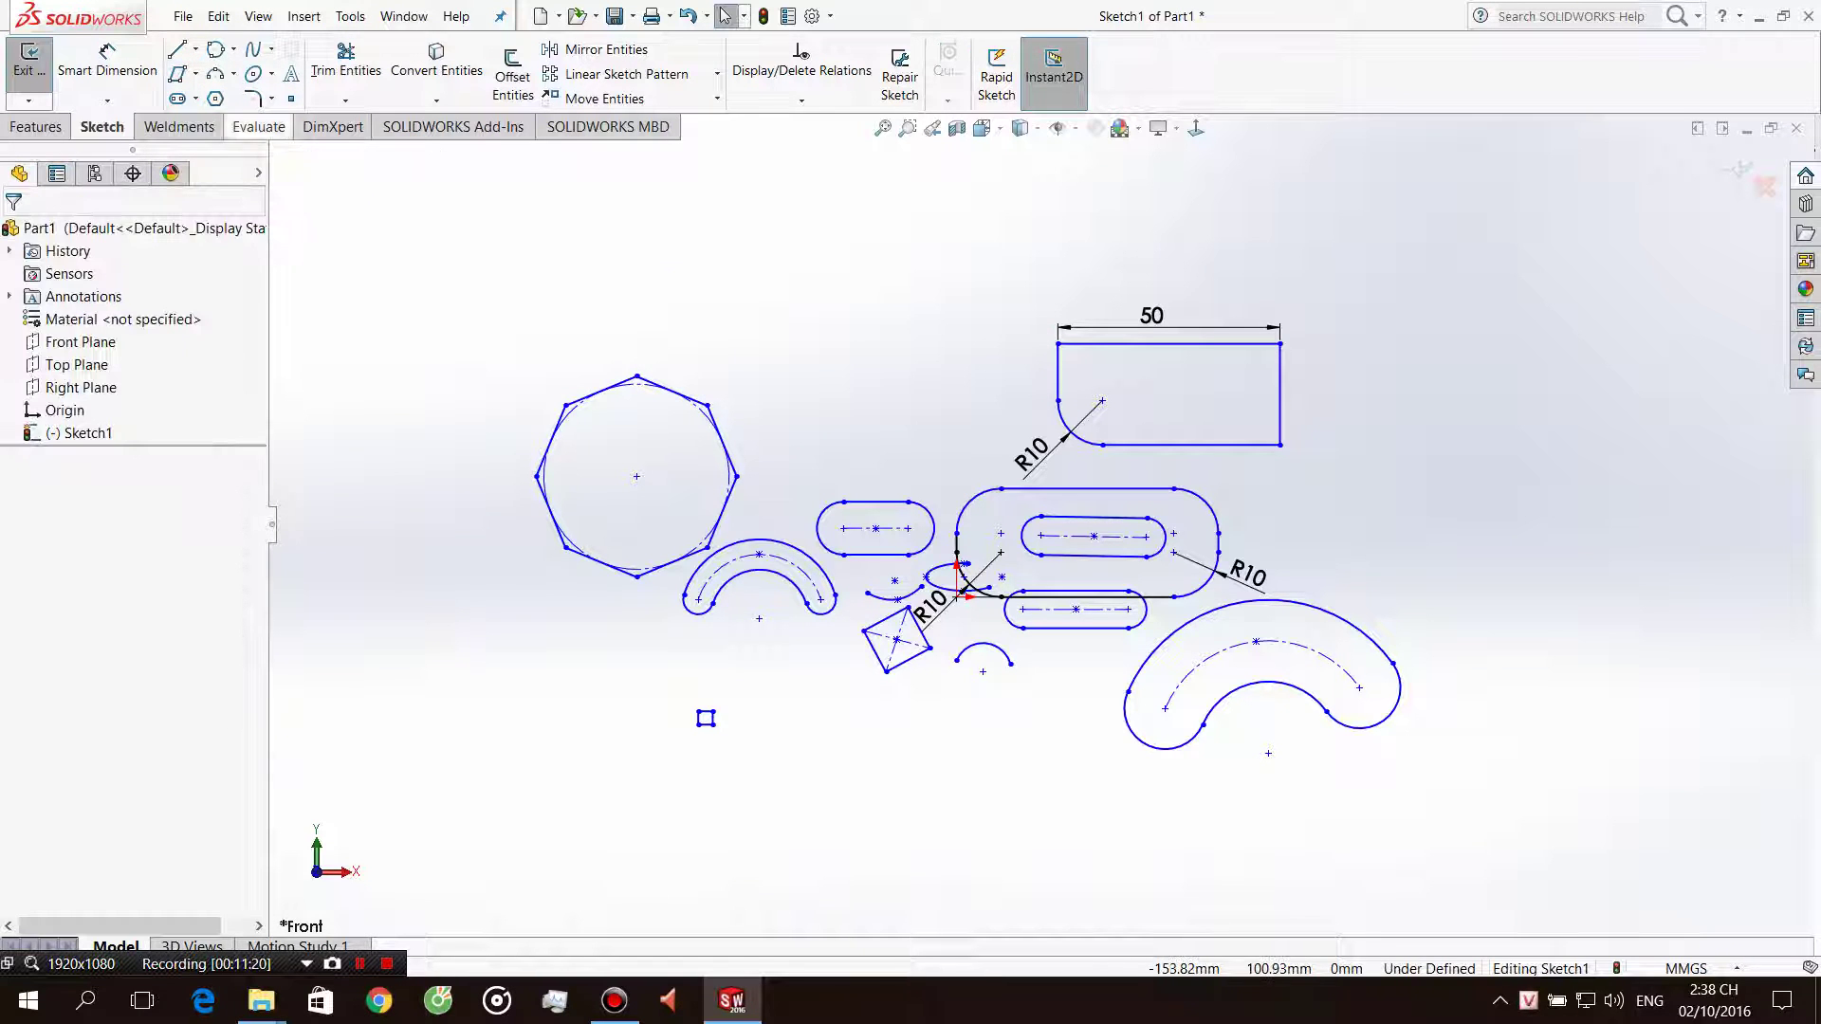
left_click(193, 74)
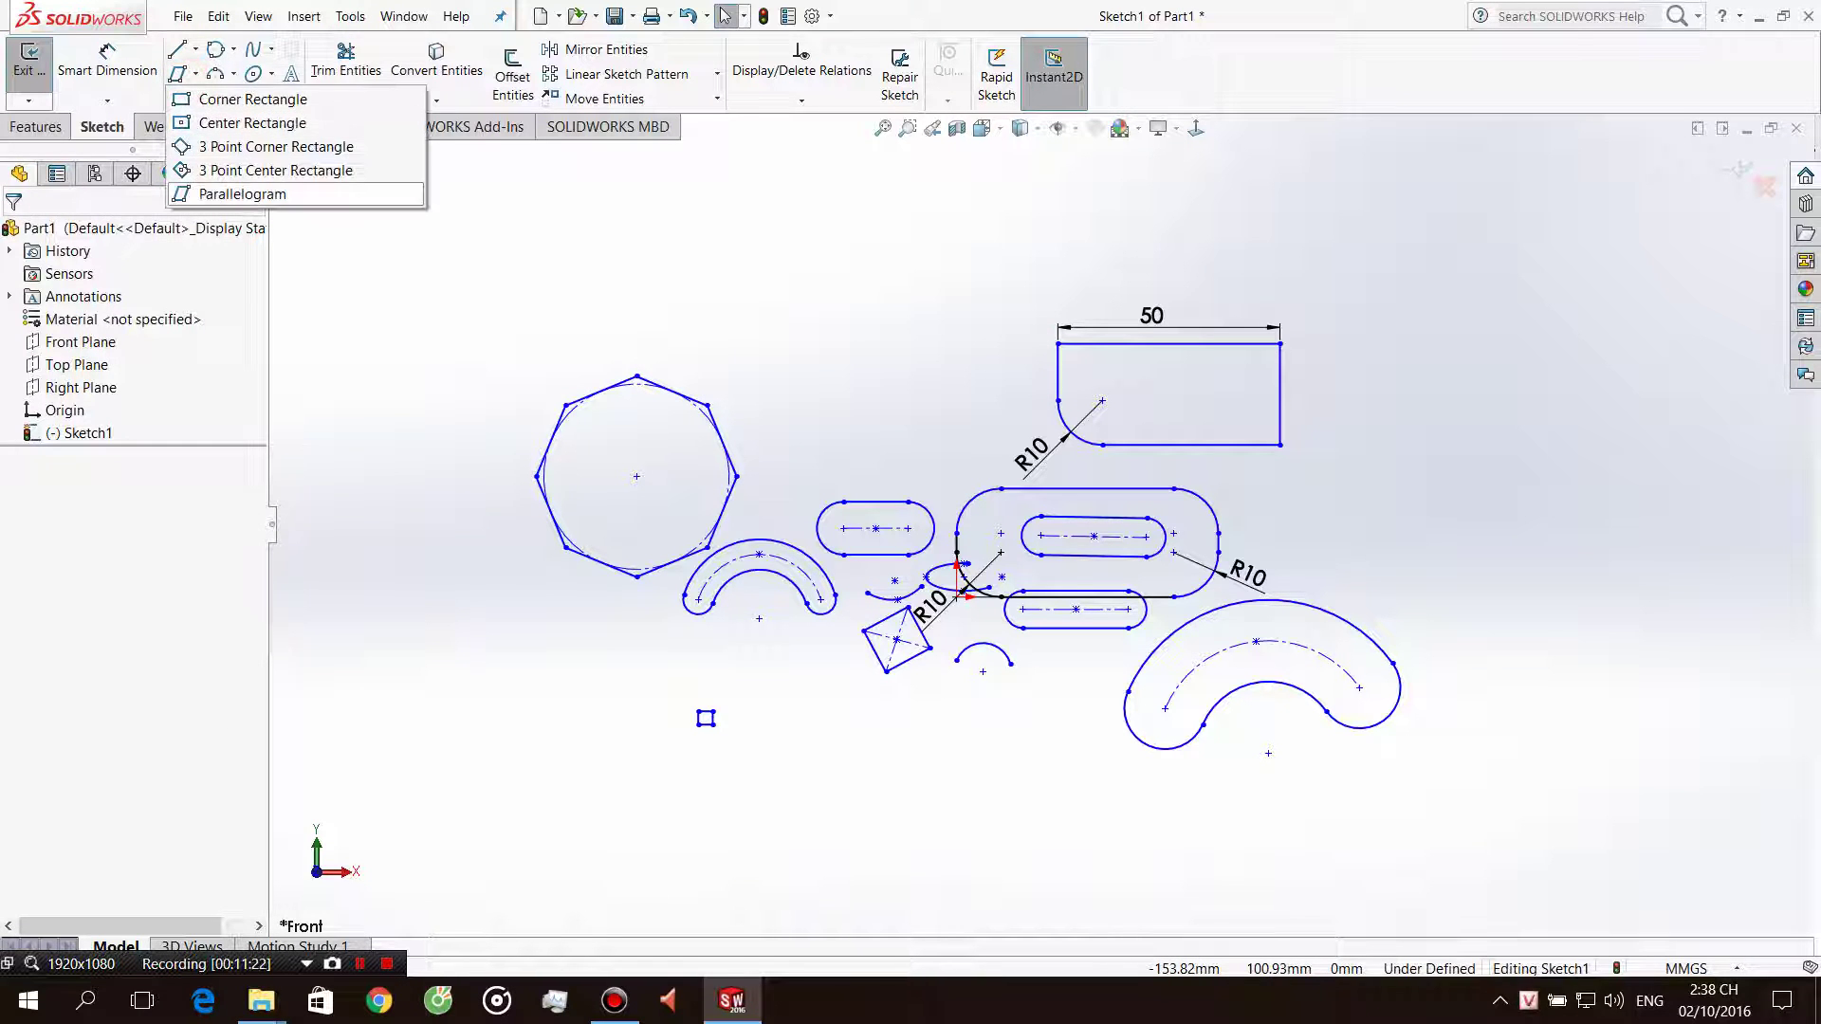
left_click(242, 193)
Draw a slanted parallelogram above the octagon and open the 10.00mm sketch chamfer.
left_click(747, 229)
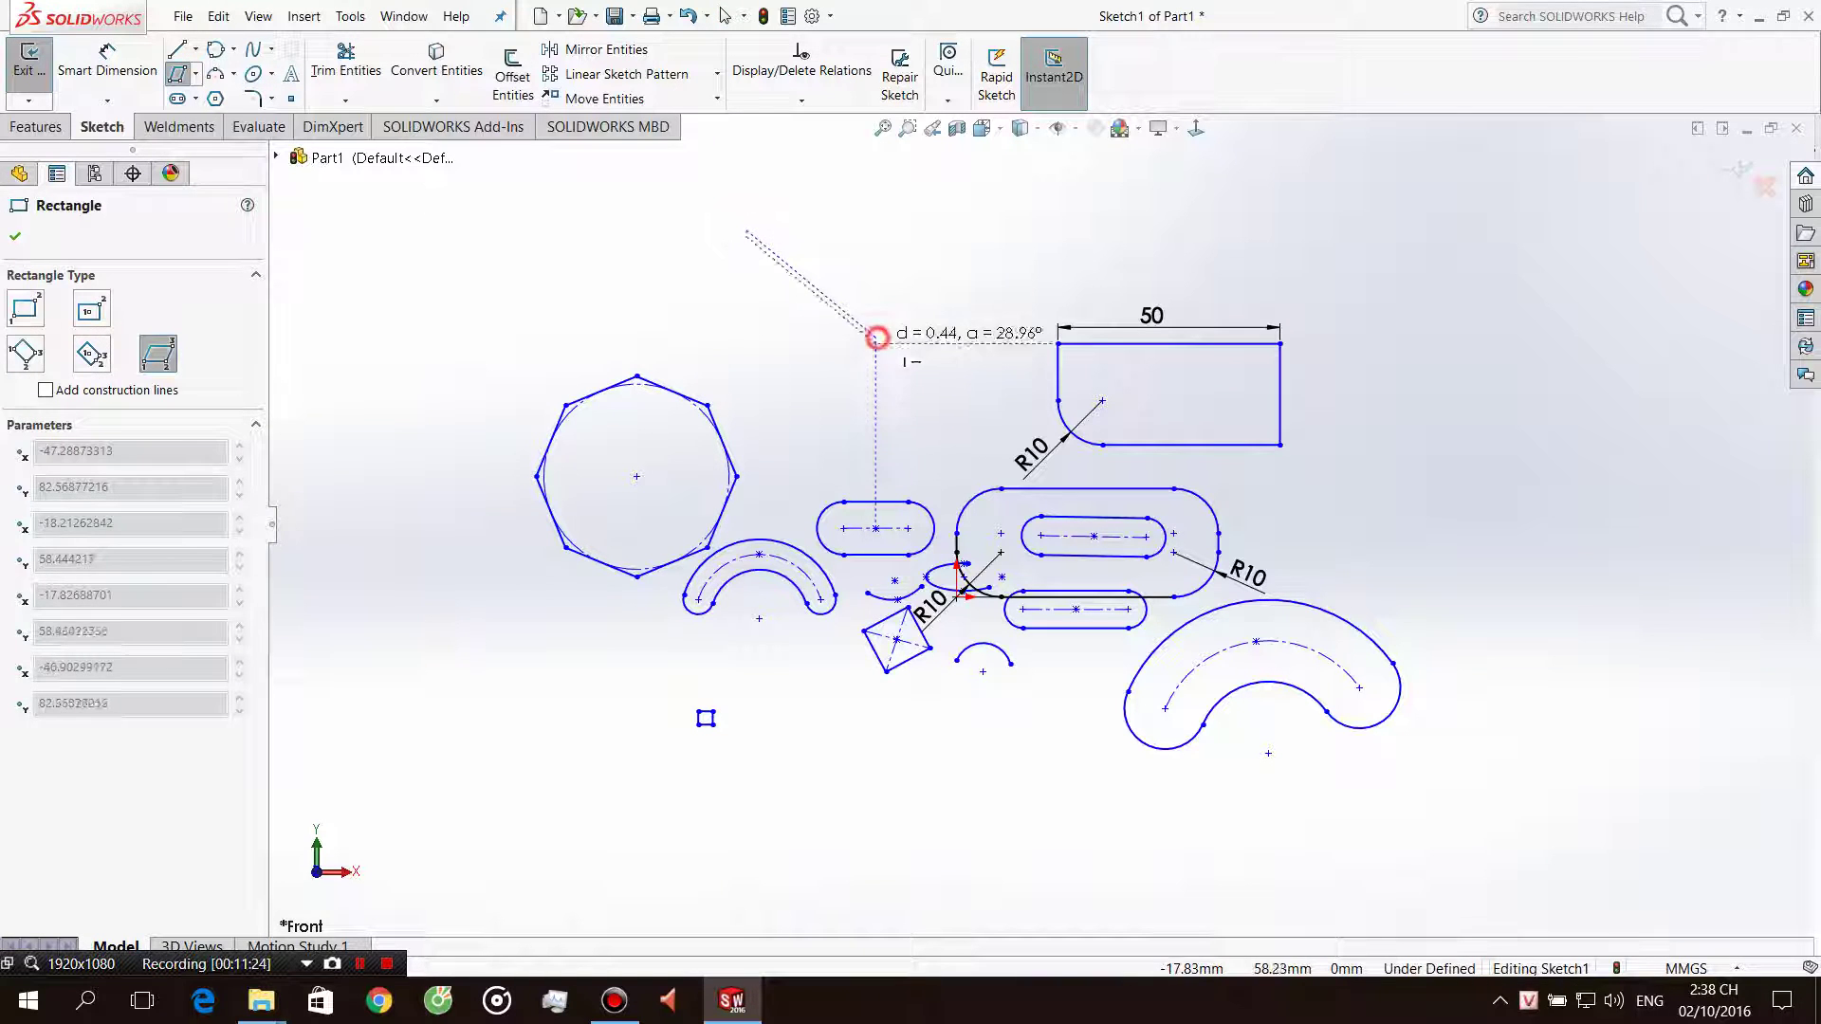
left_click(875, 337)
left_click(779, 361)
key("Escape")
scroll(581, 144, "down", 2)
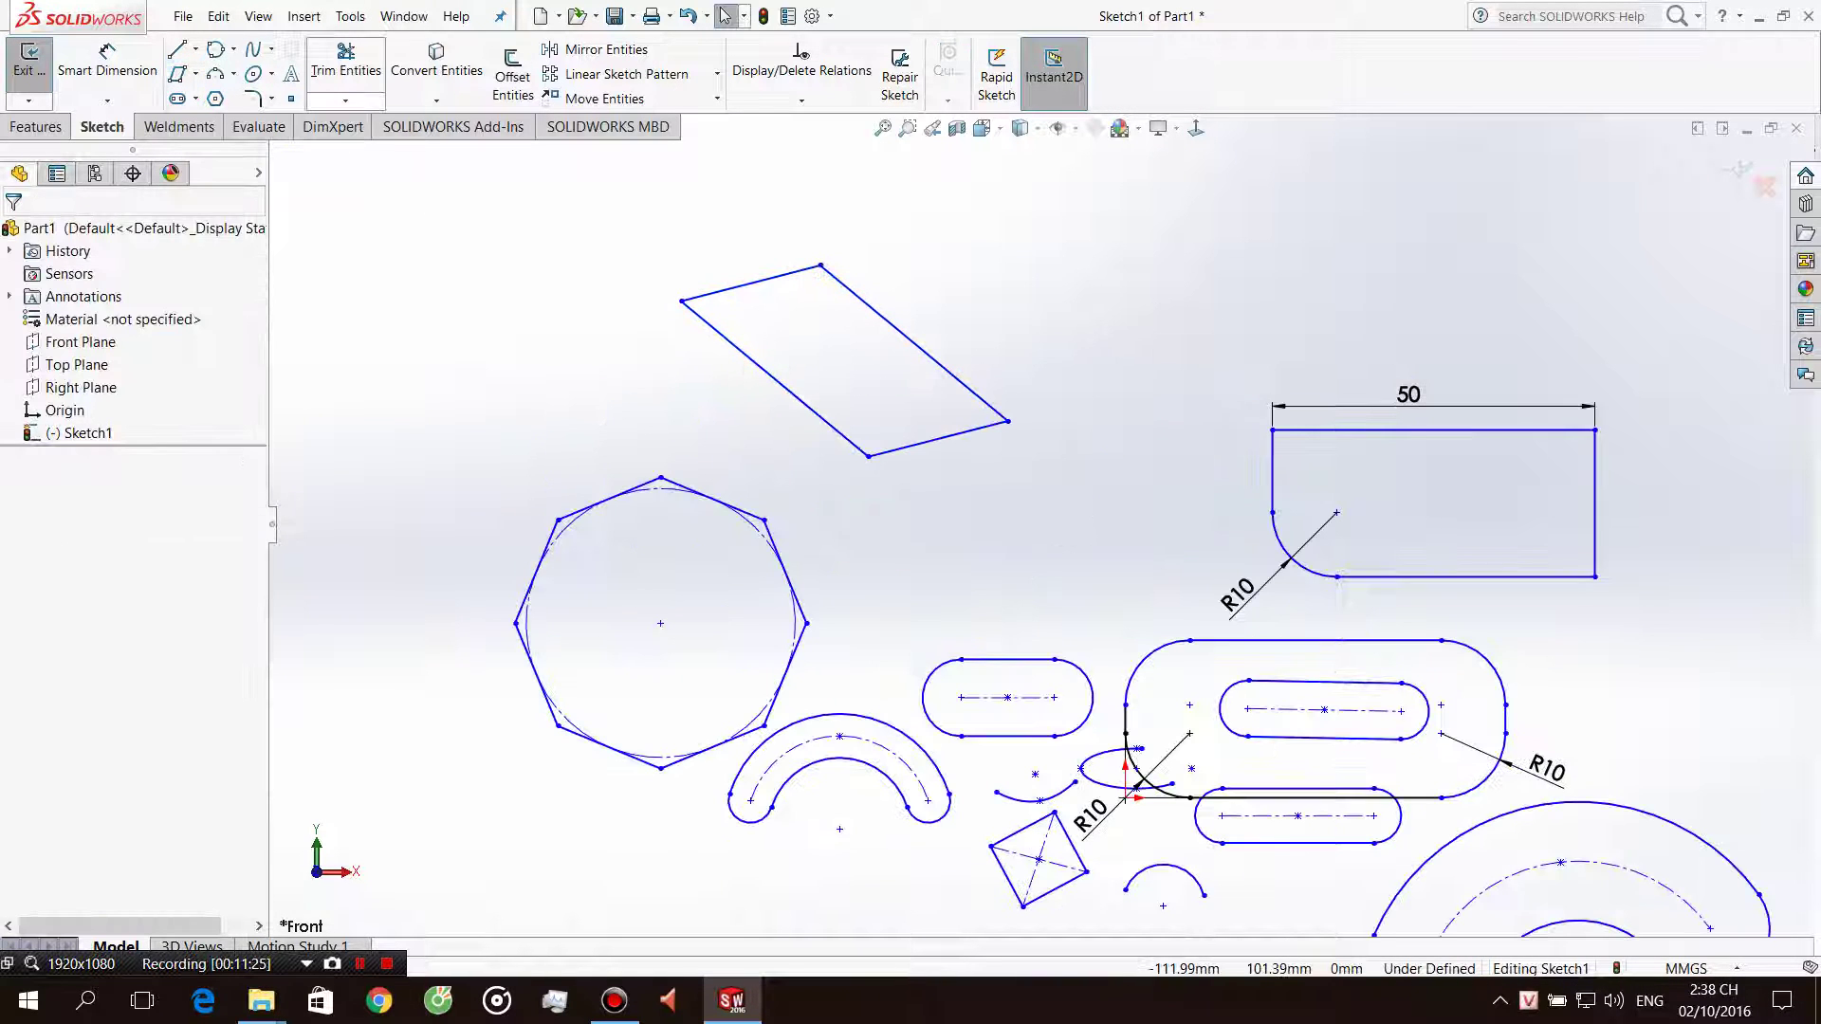
left_click(272, 98)
left_click(322, 147)
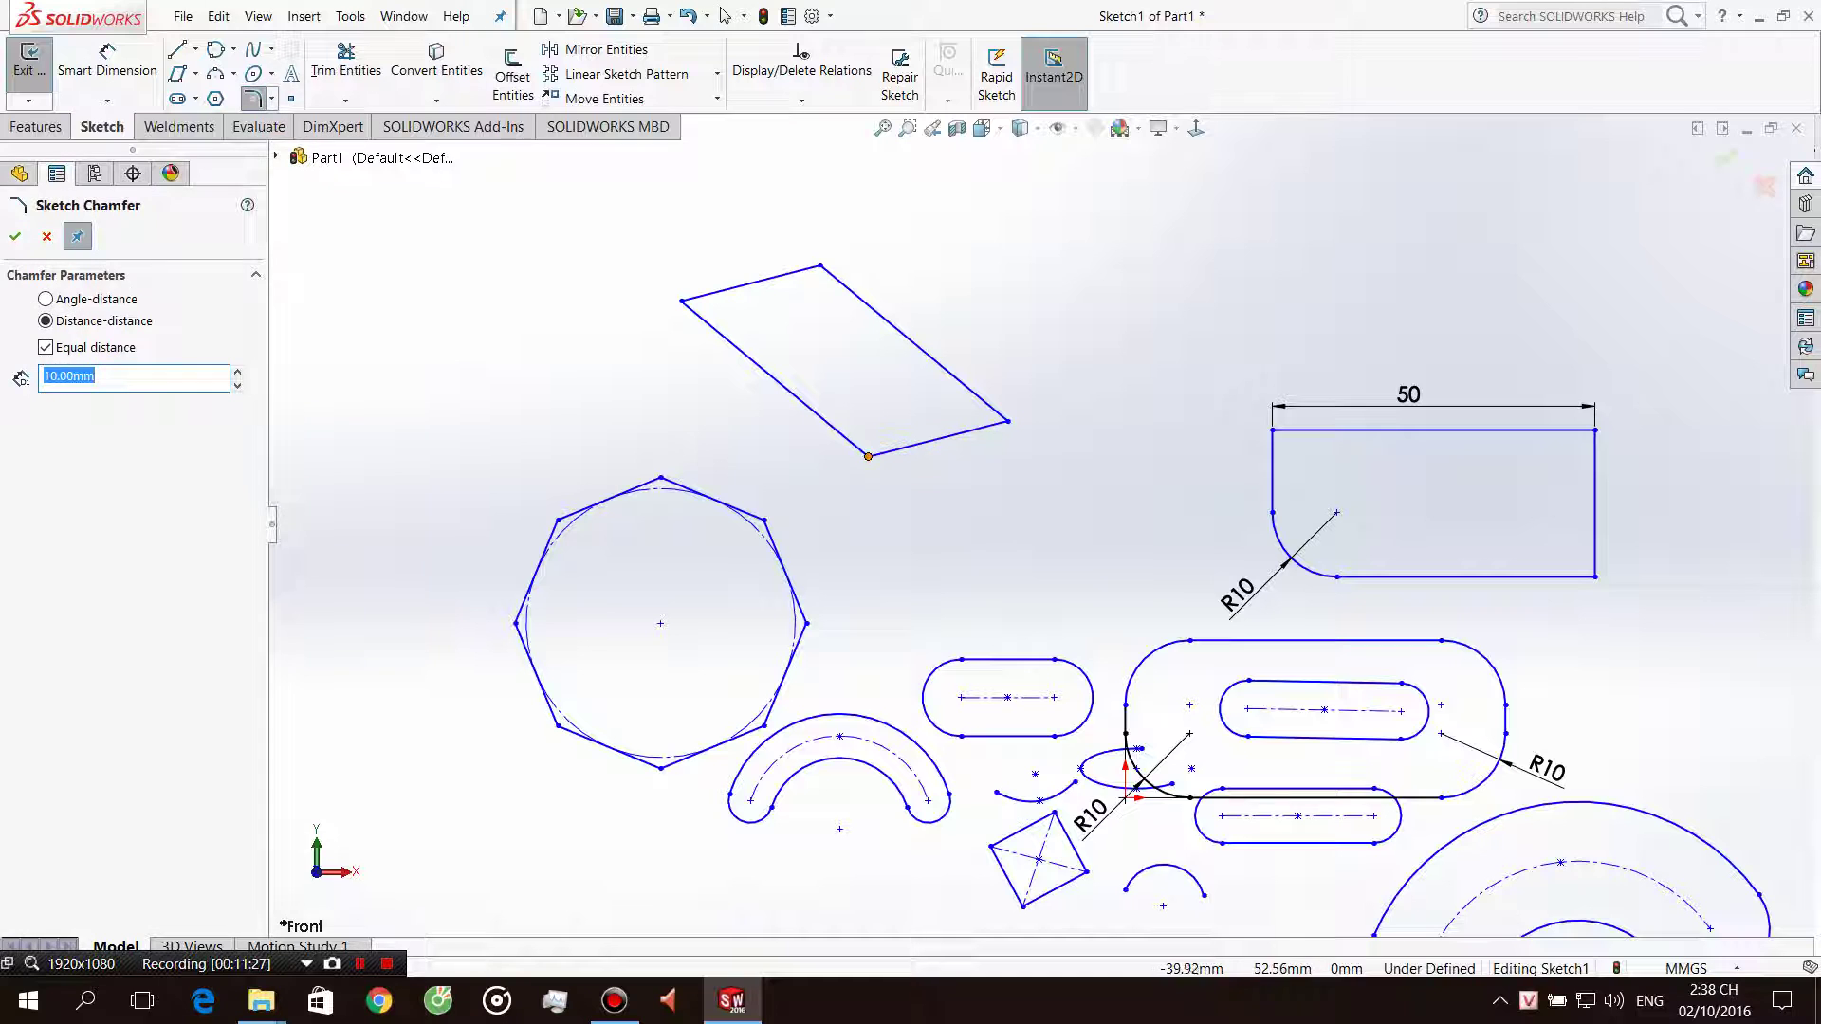
Chamfer the bottom corner 10 by 10 mm and the right corner at 45° by 10 mm.
left_click(869, 456)
scroll(867, 463, "down", 2)
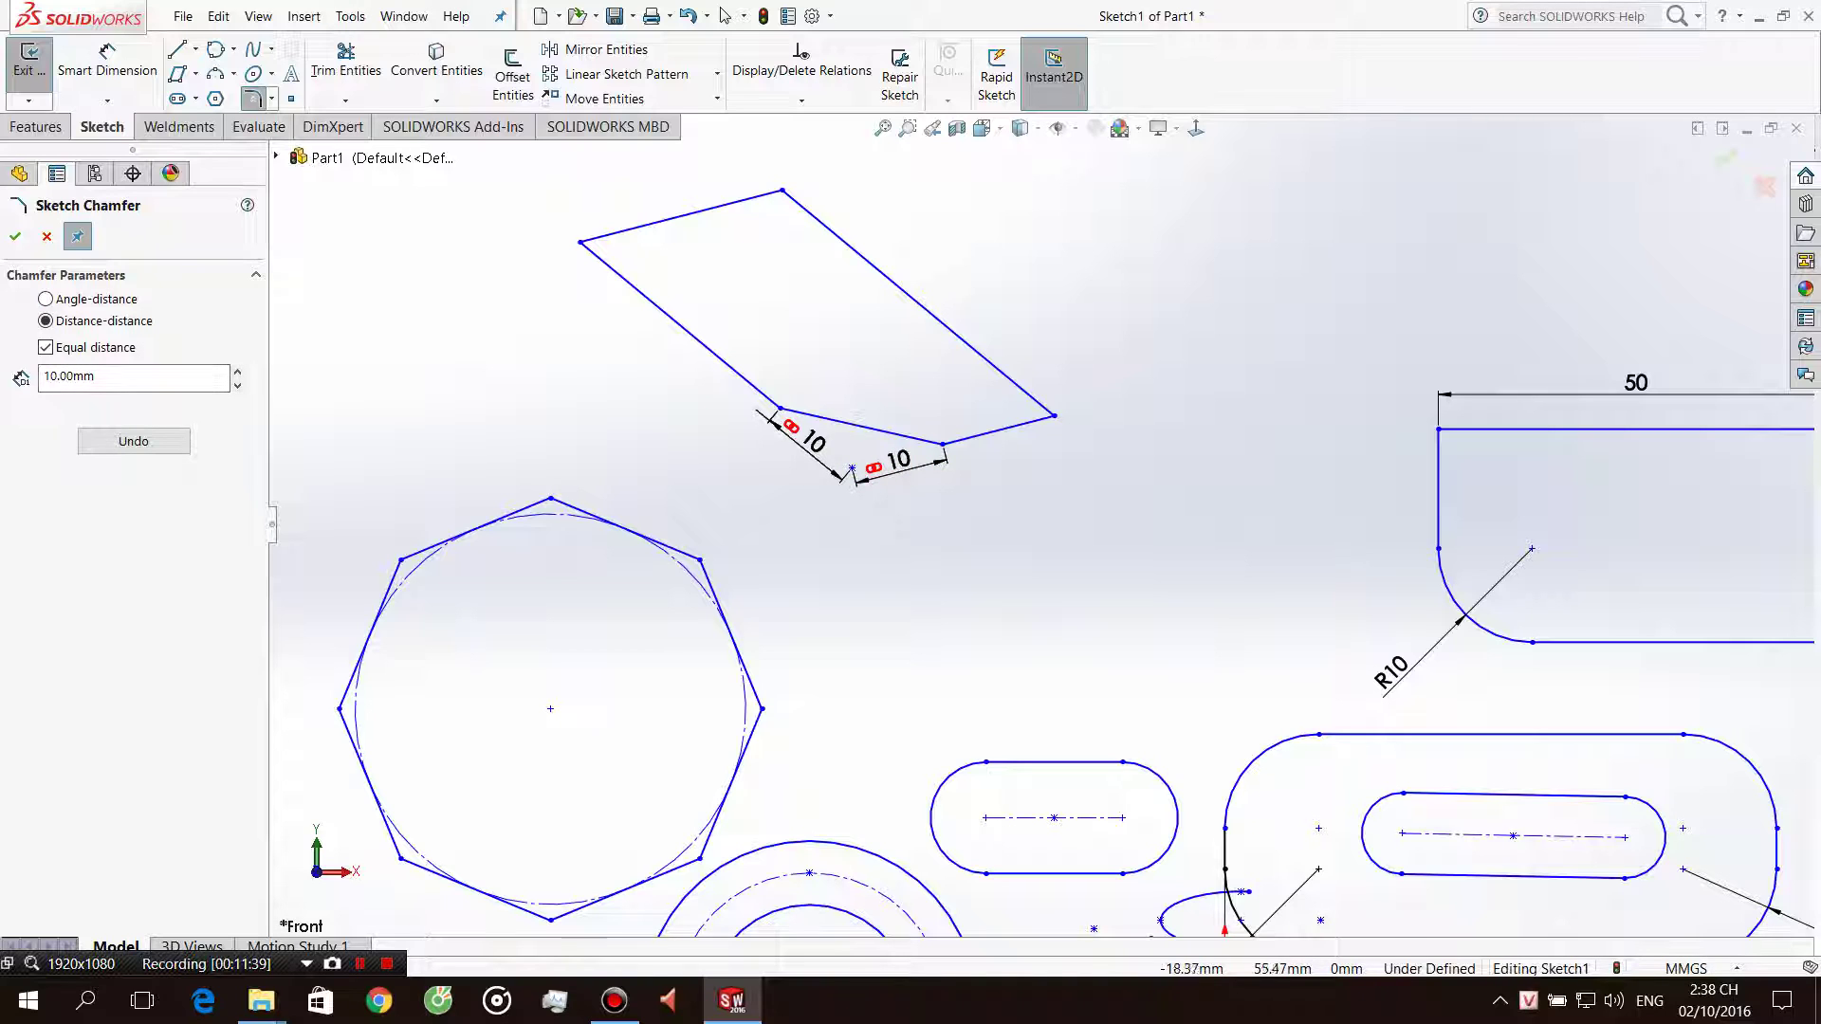
left_click(46, 299)
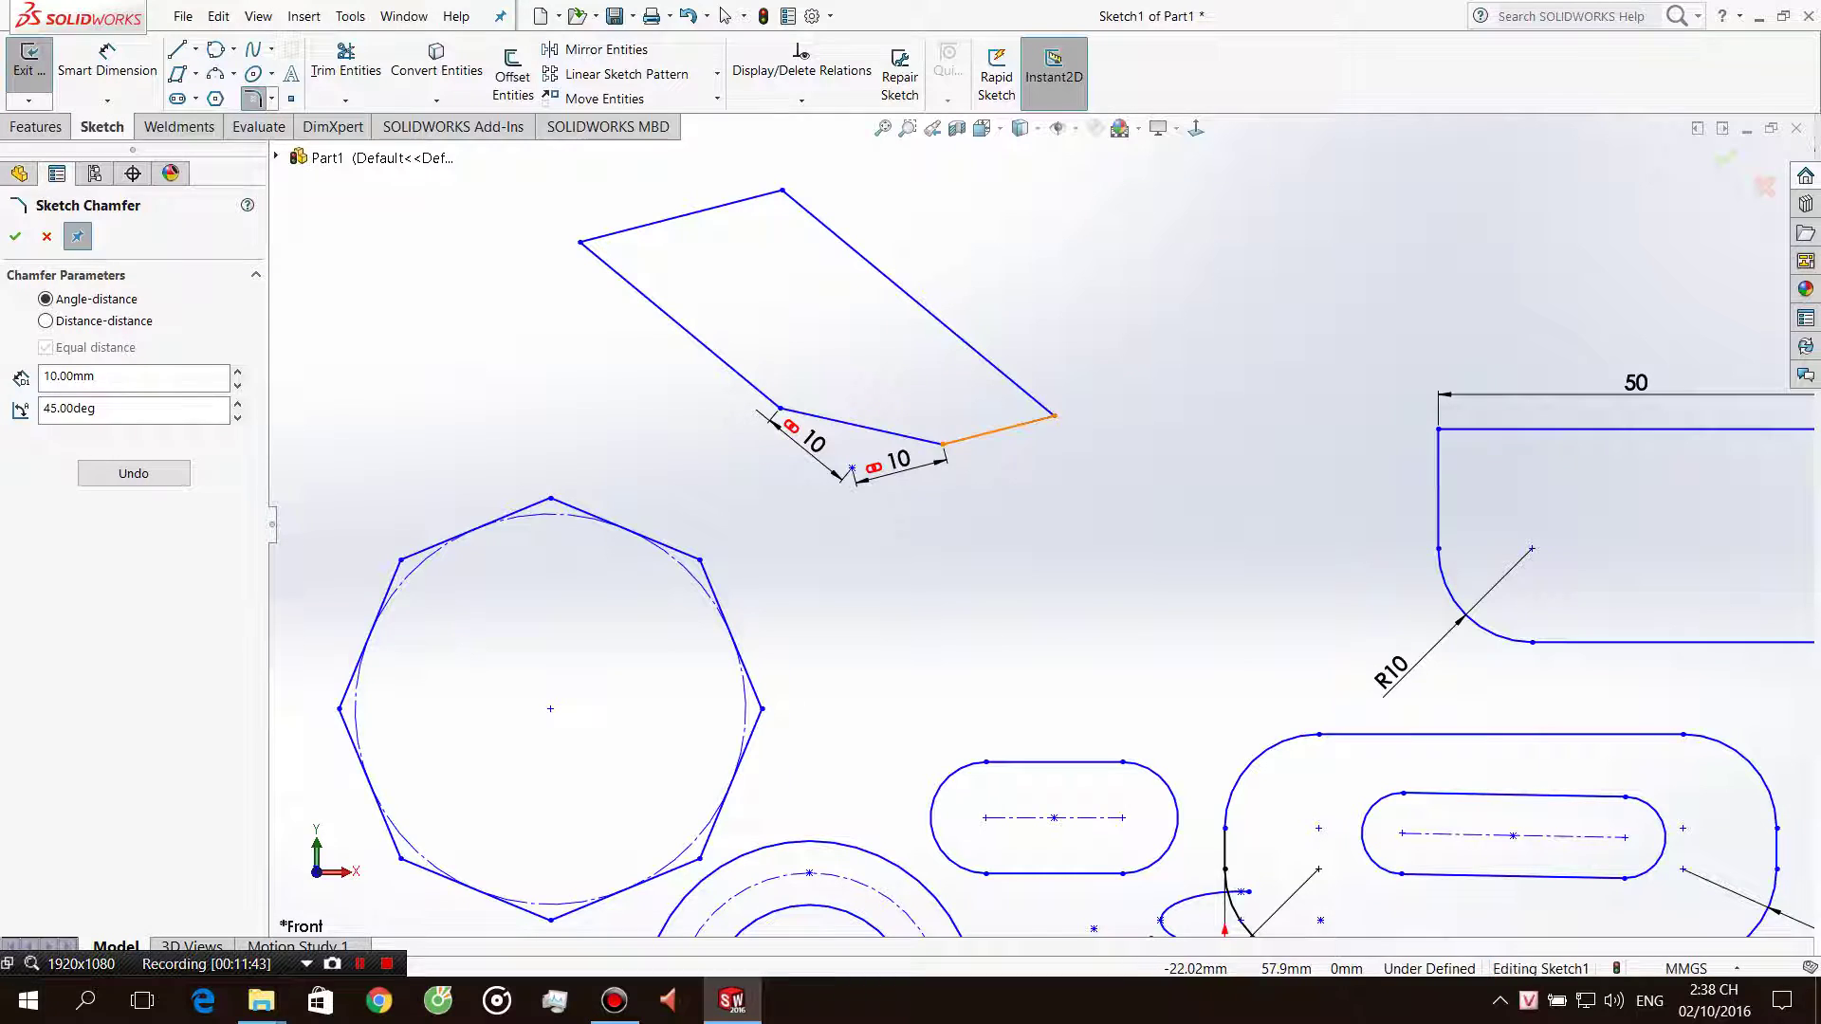
left_click(1017, 421)
left_click(1015, 381)
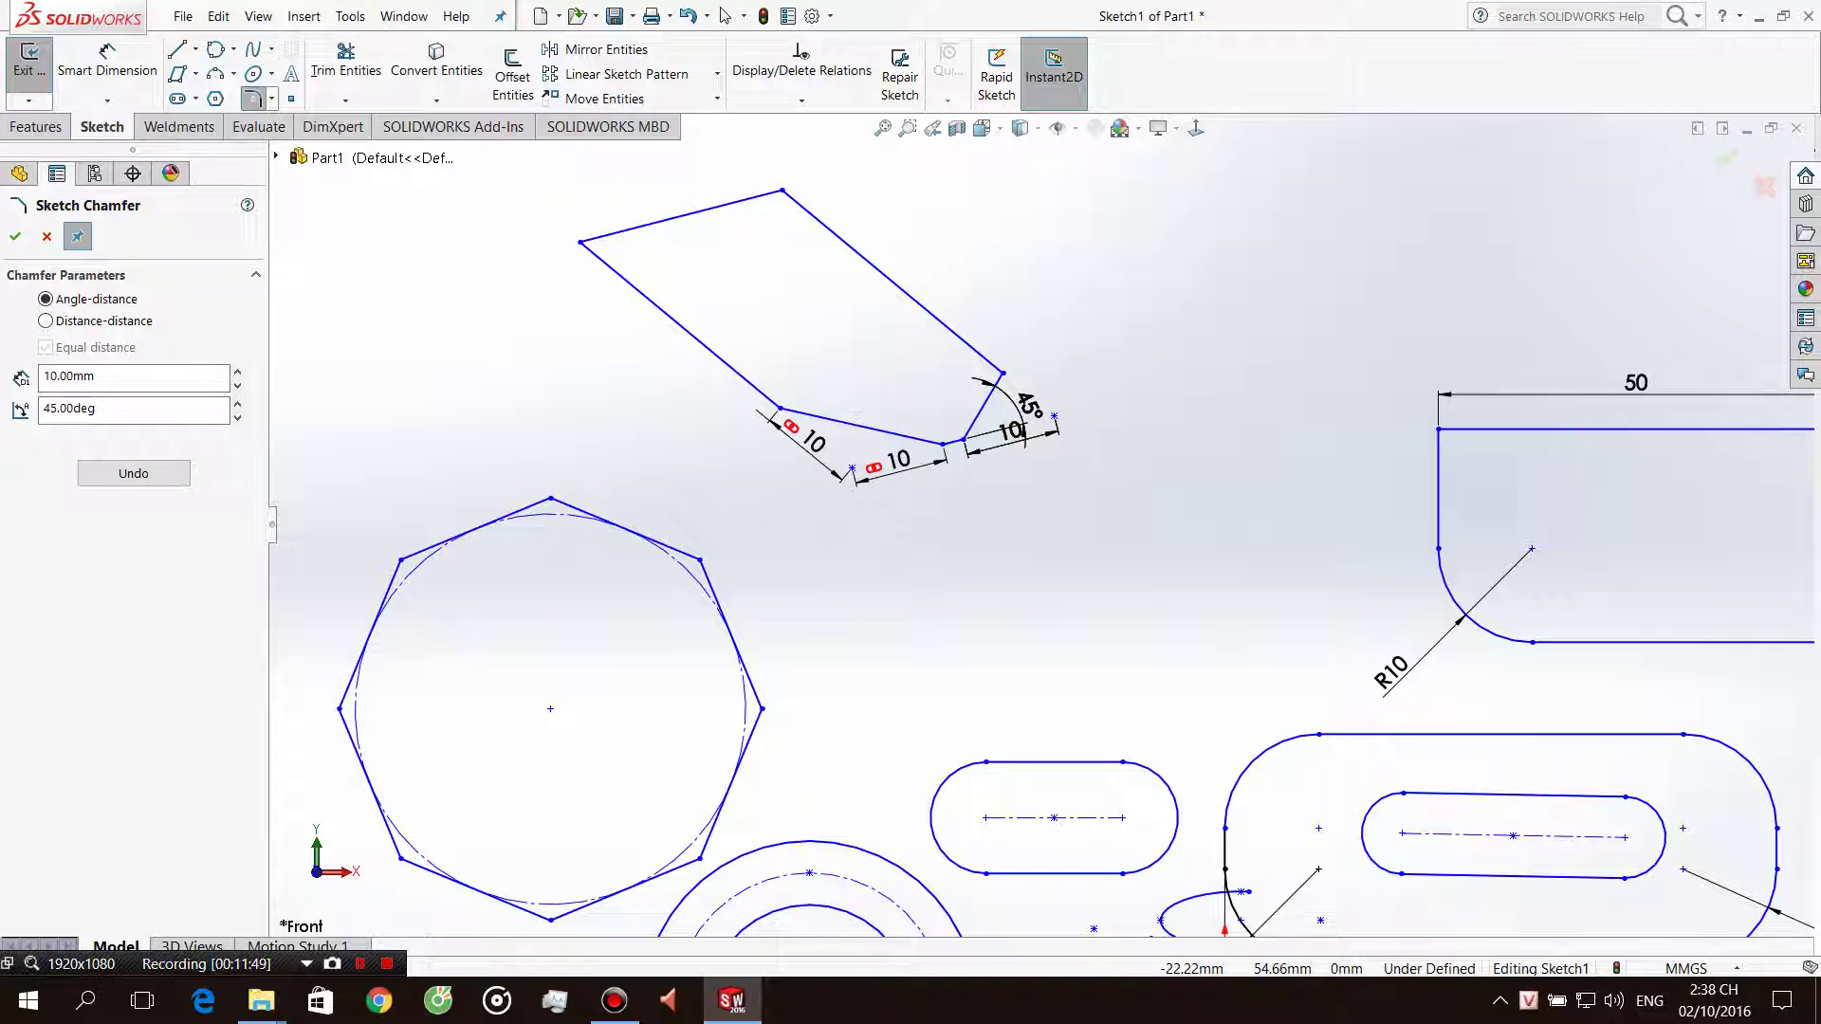
left_click_drag(1029, 406, 1090, 370)
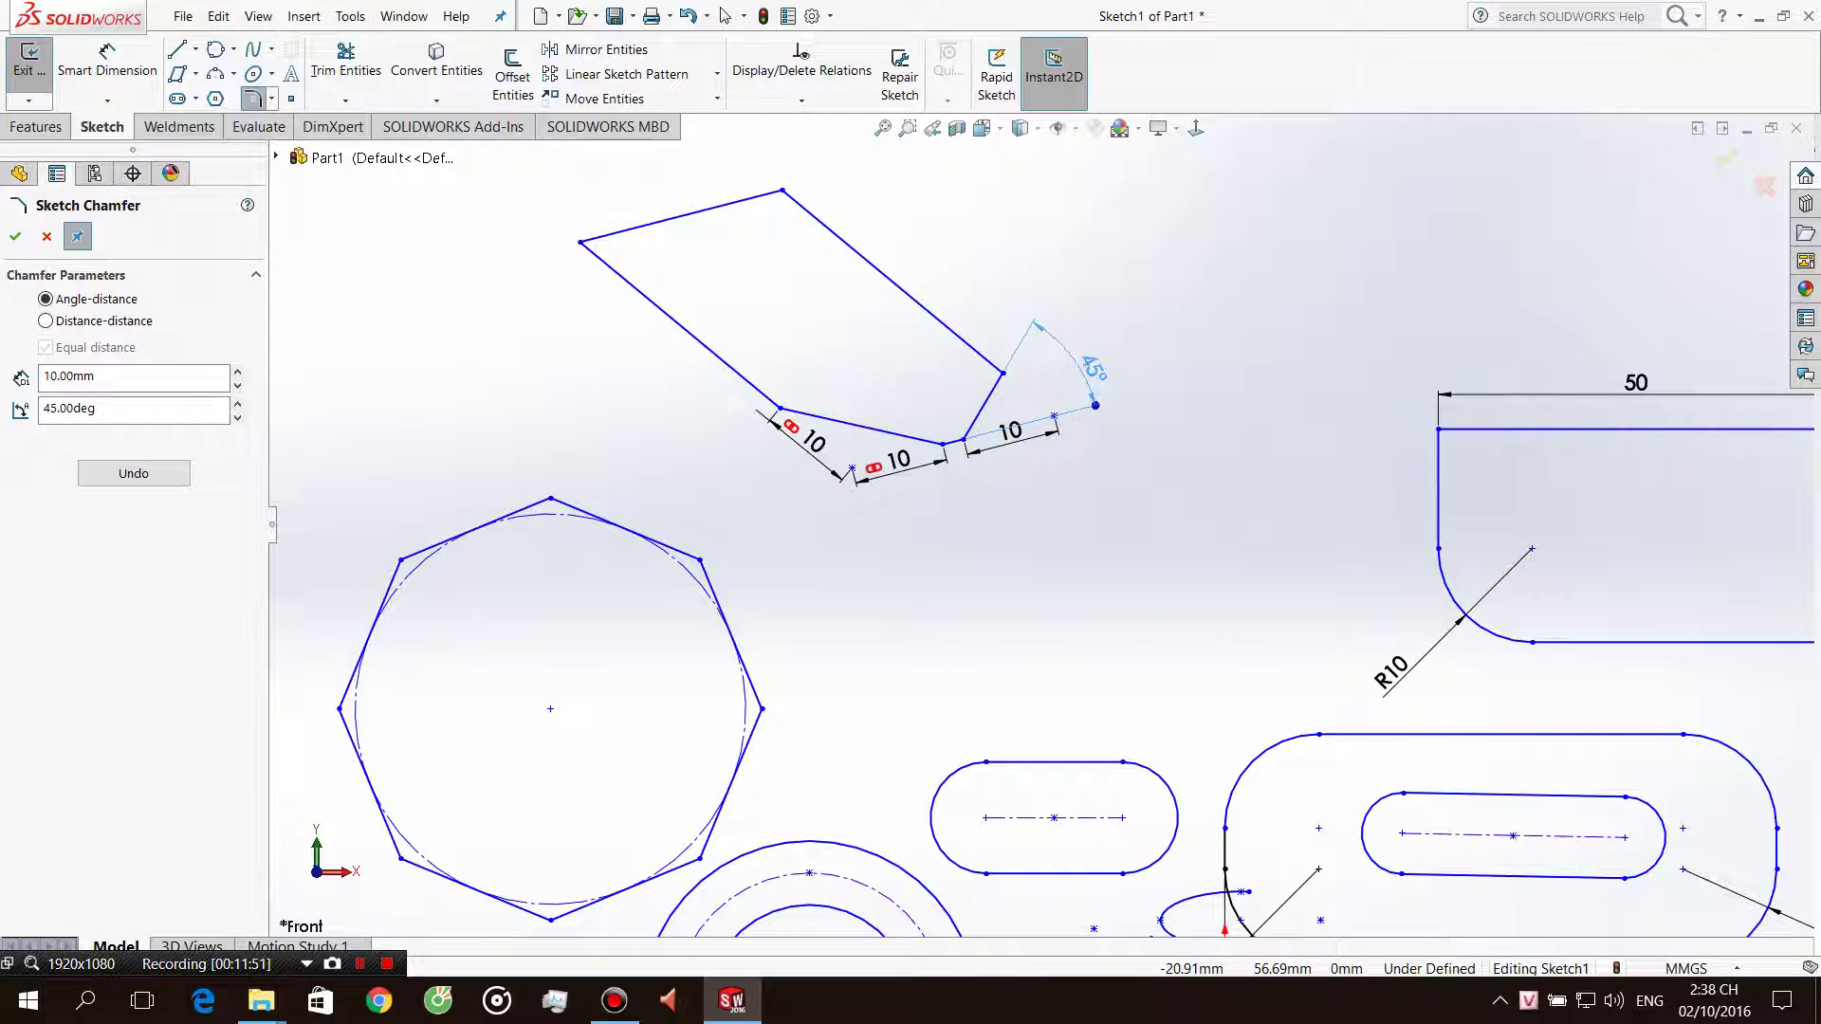
left_click_drag(1010, 432, 1057, 488)
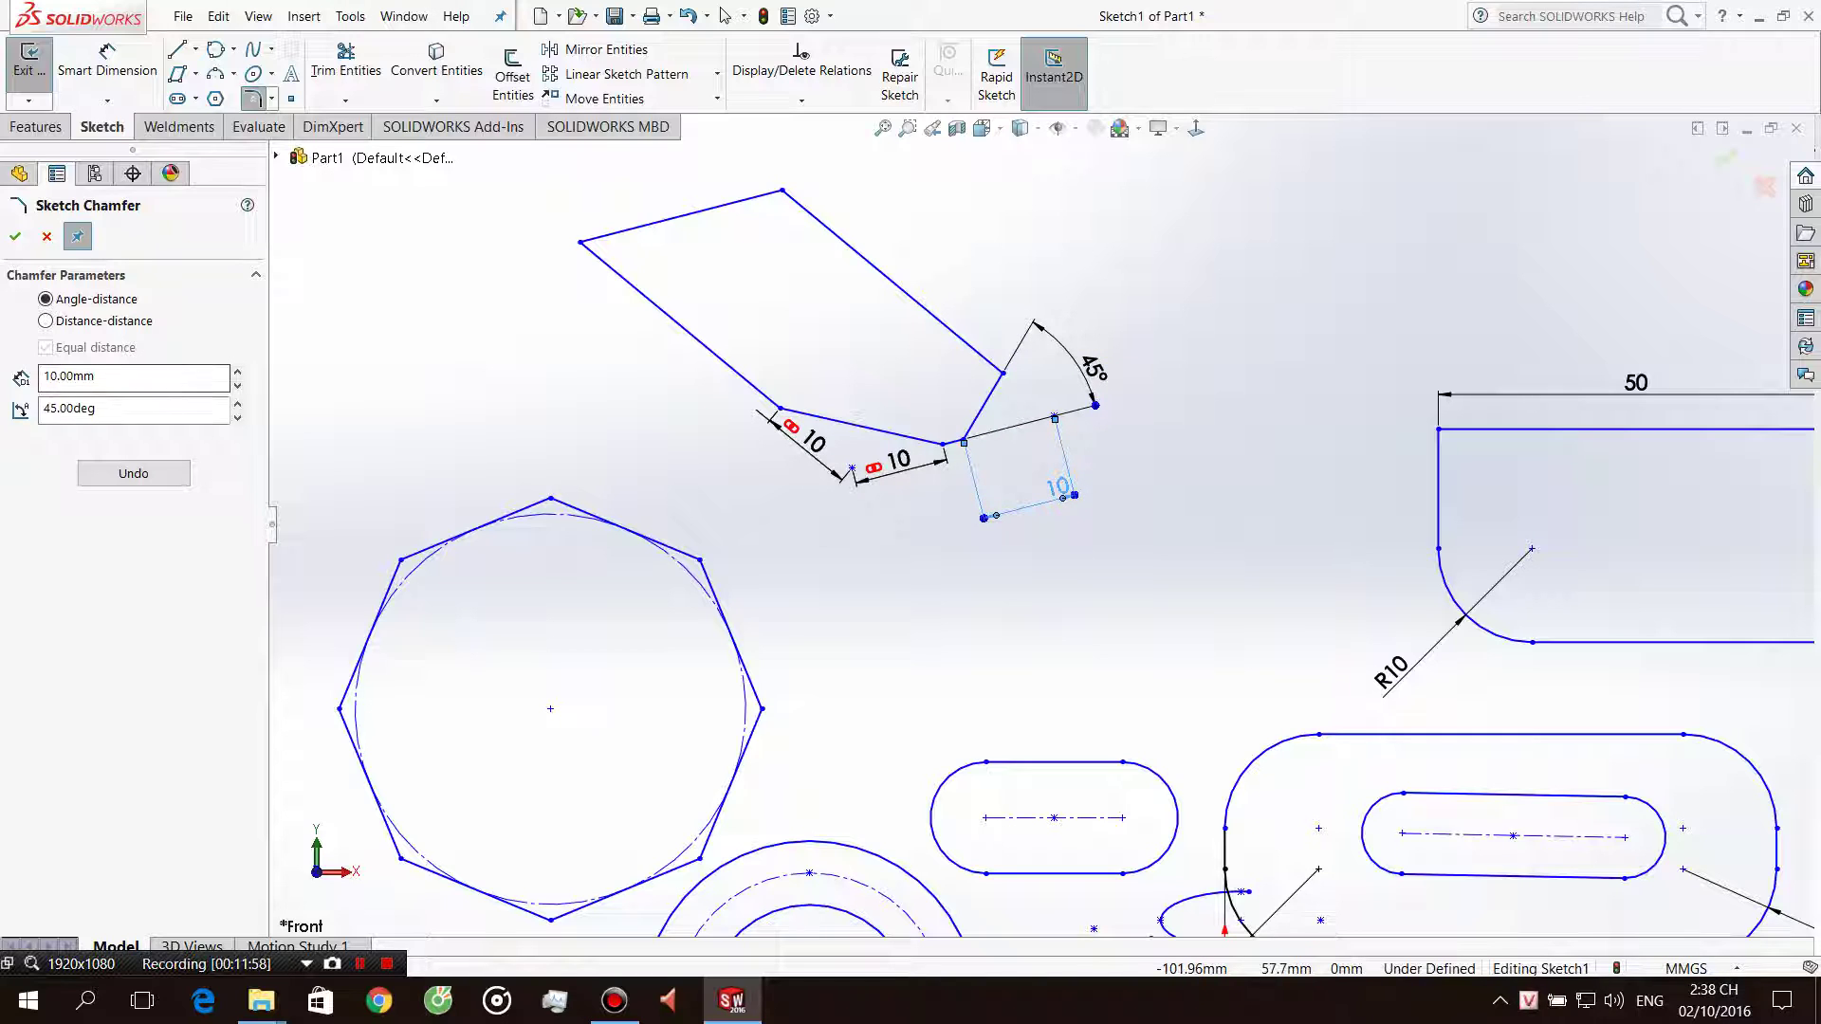
Return to Distance-distance and chamfer the top-left corner 10 by 10 mm.
left_click(57, 323)
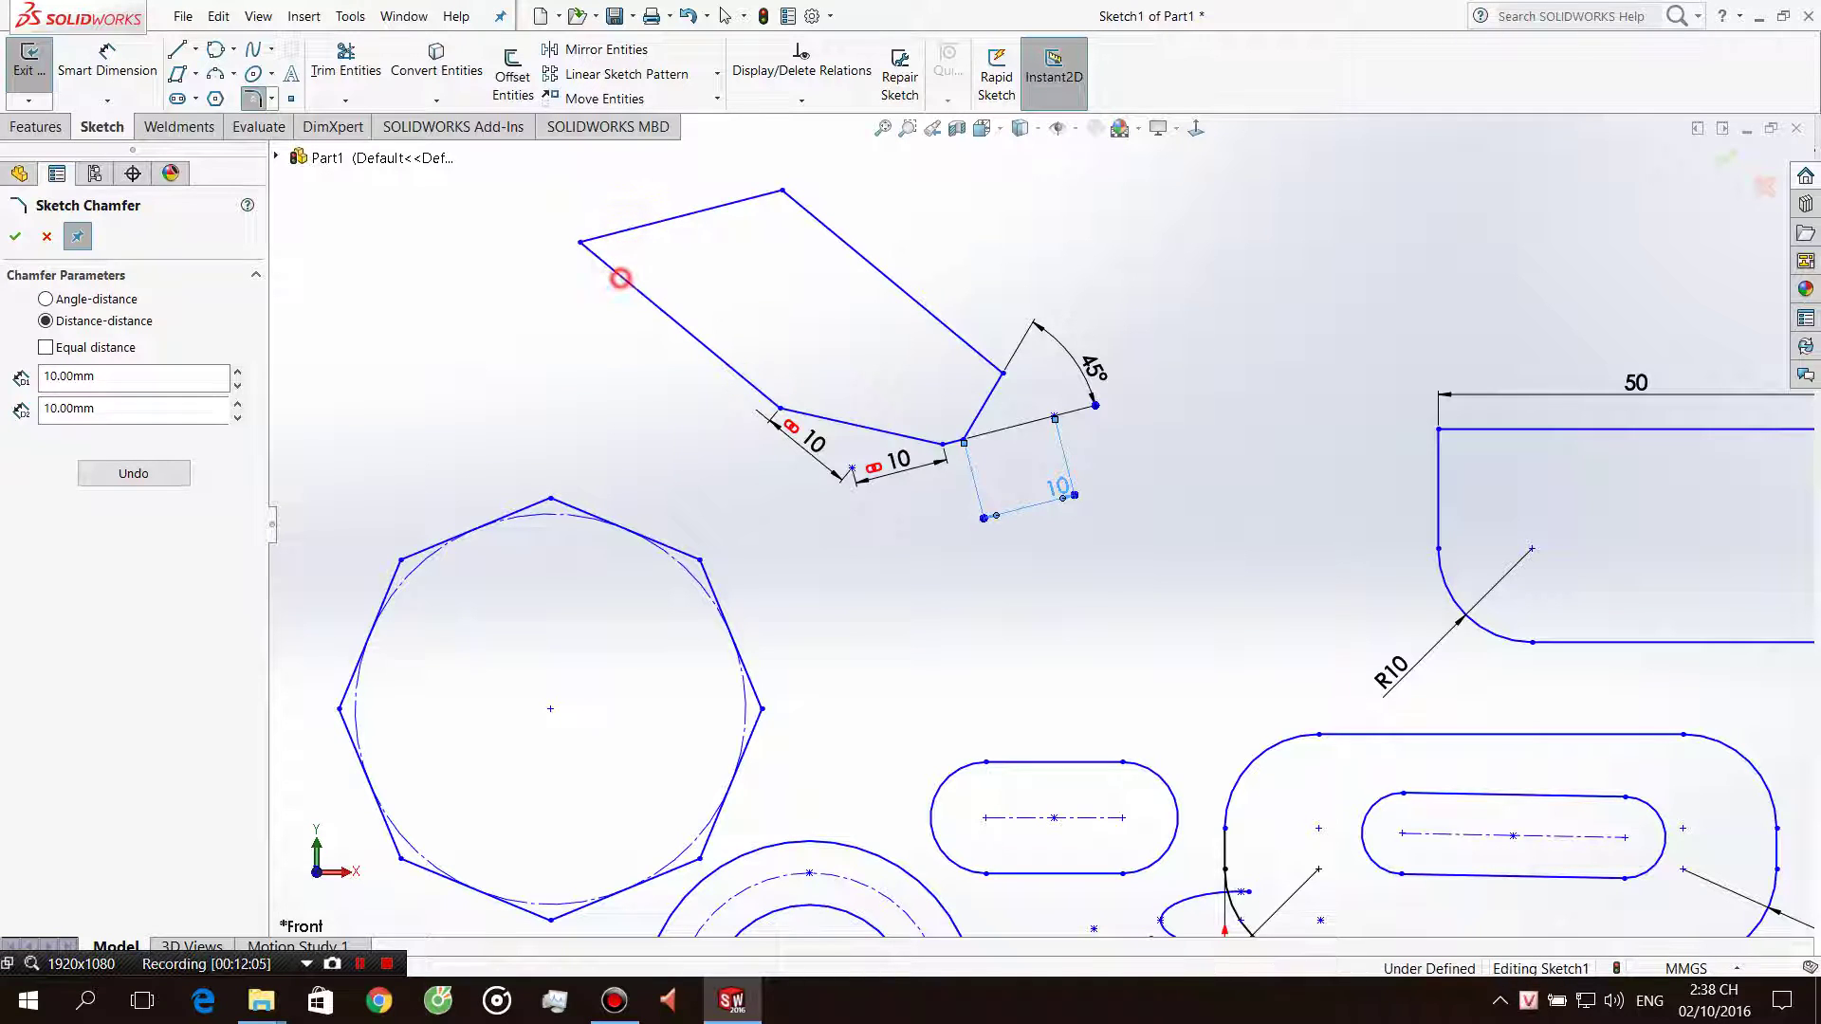
key("Escape")
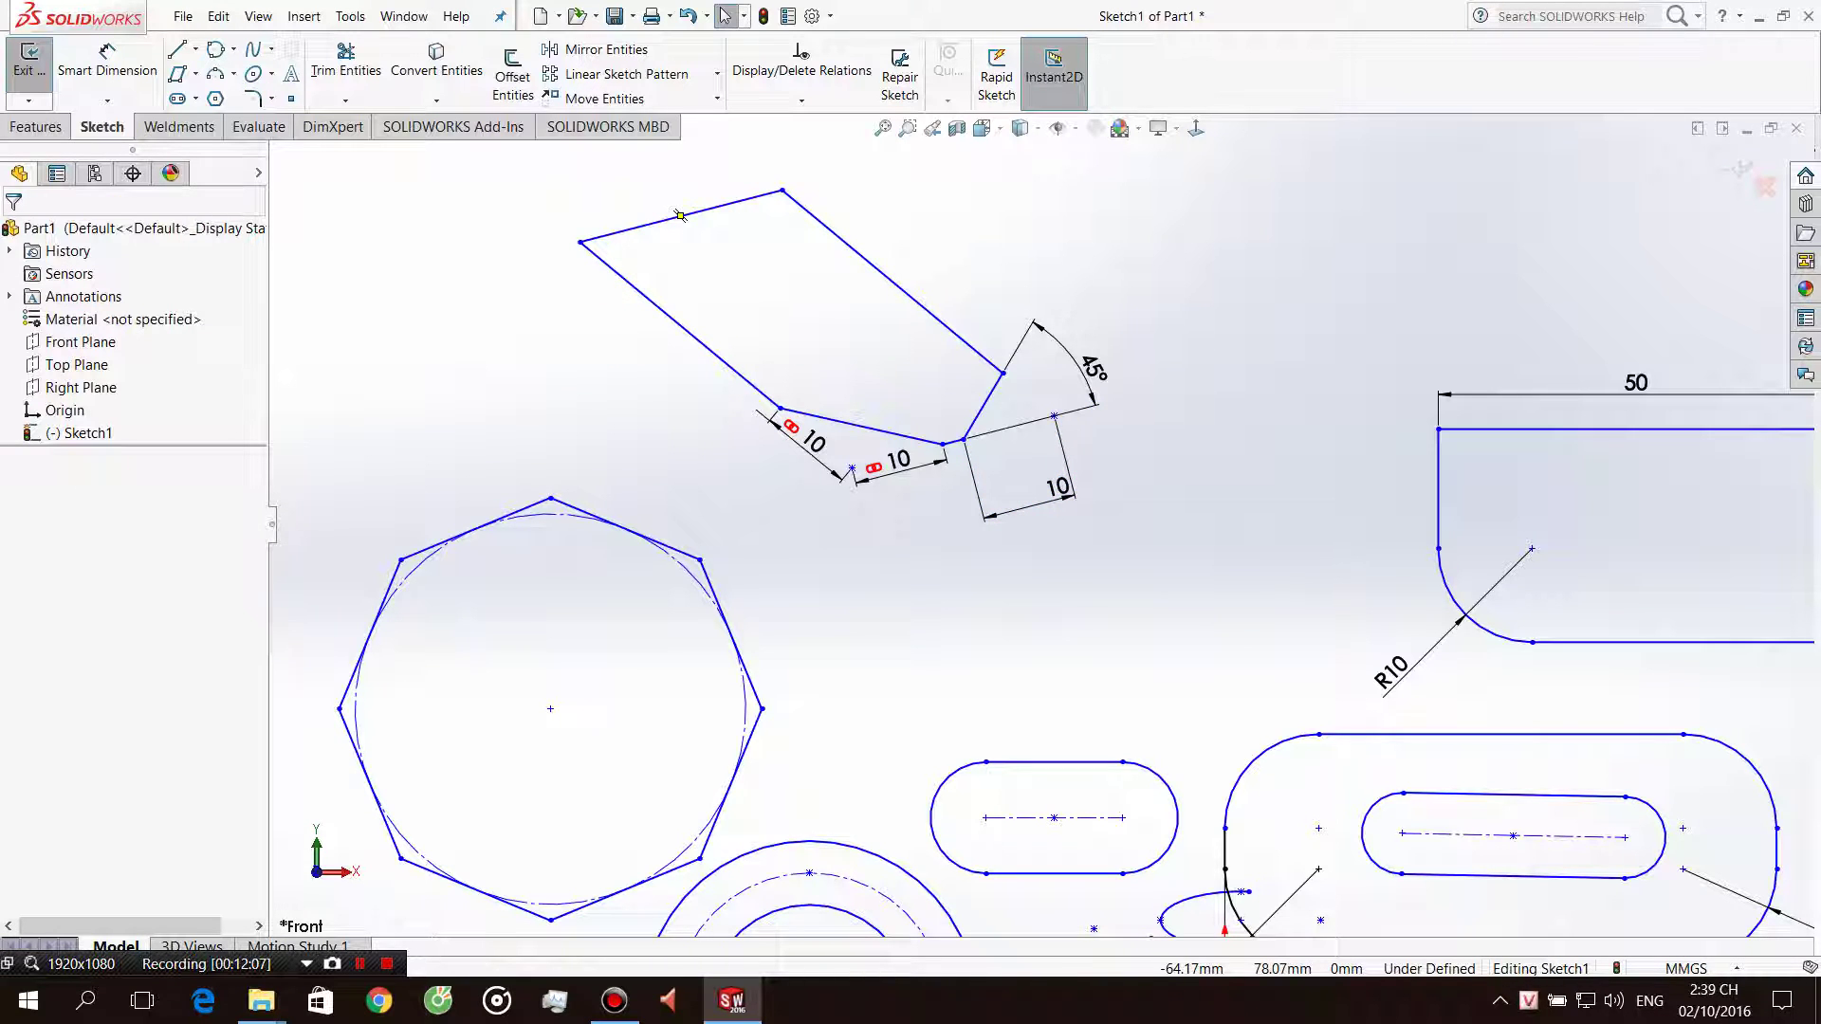
left_click(272, 99)
left_click(313, 146)
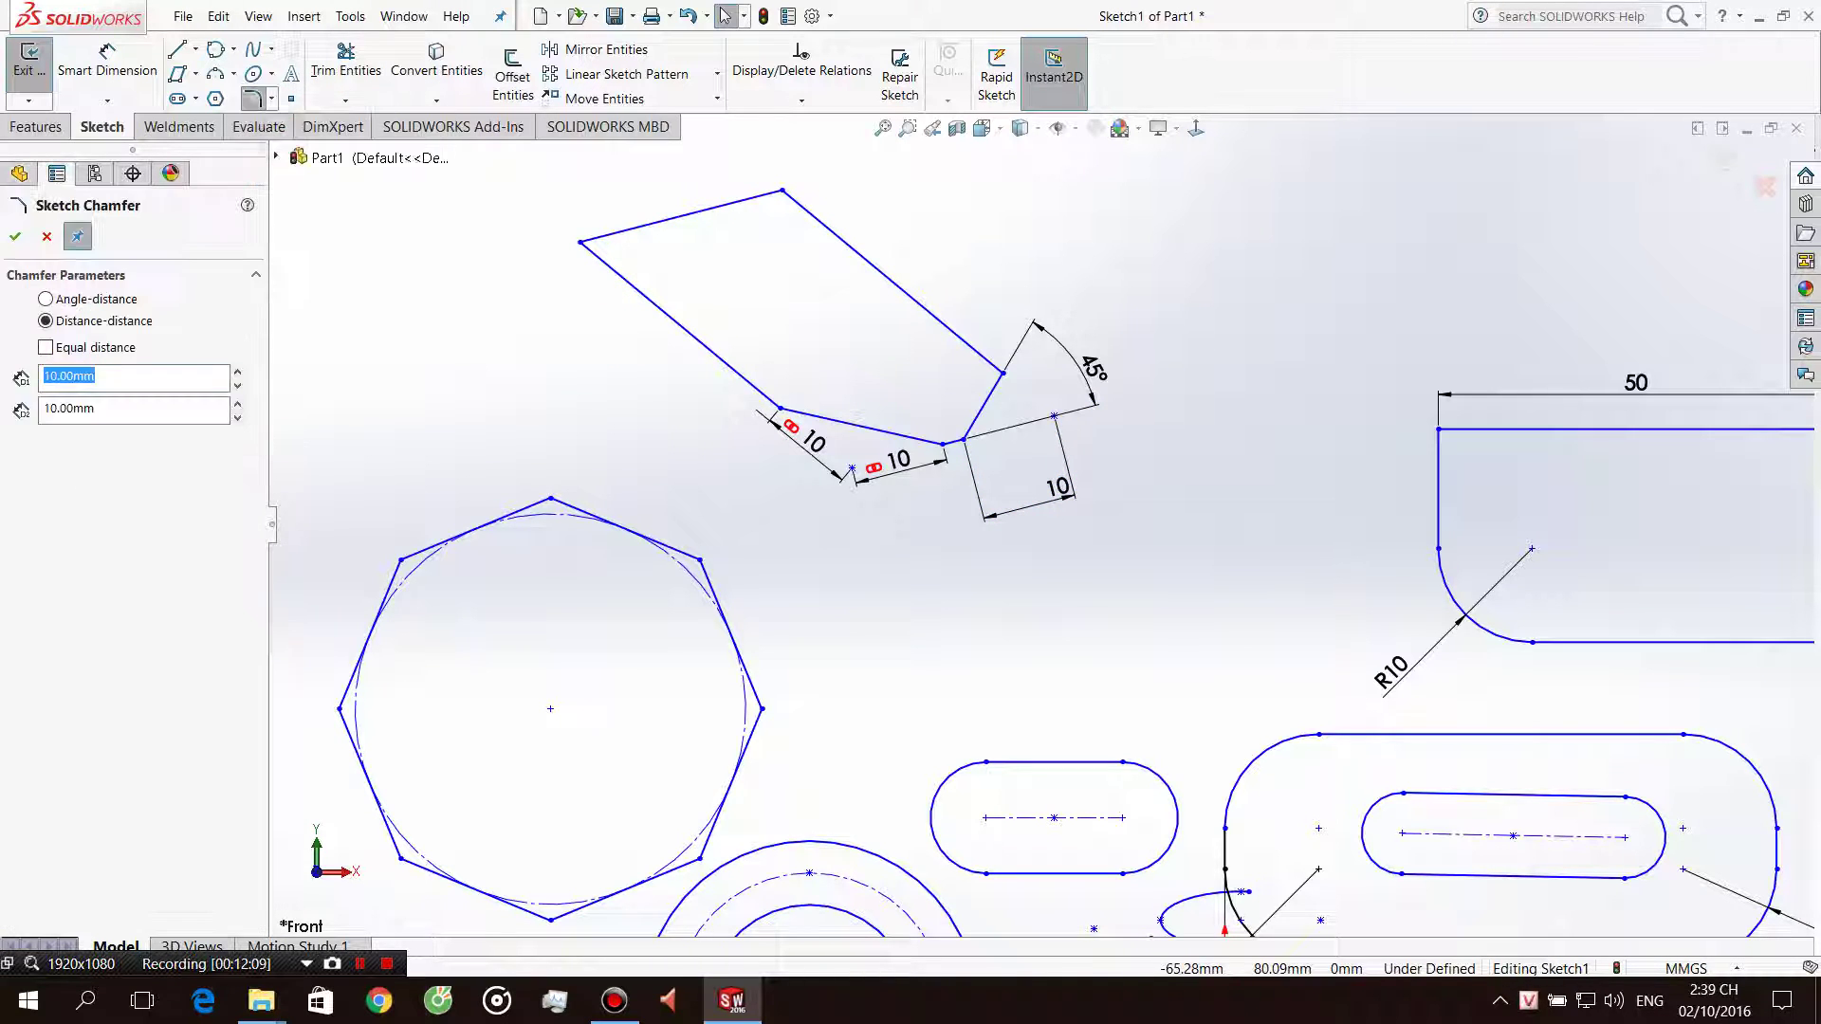
left_click(626, 224)
left_click(618, 275)
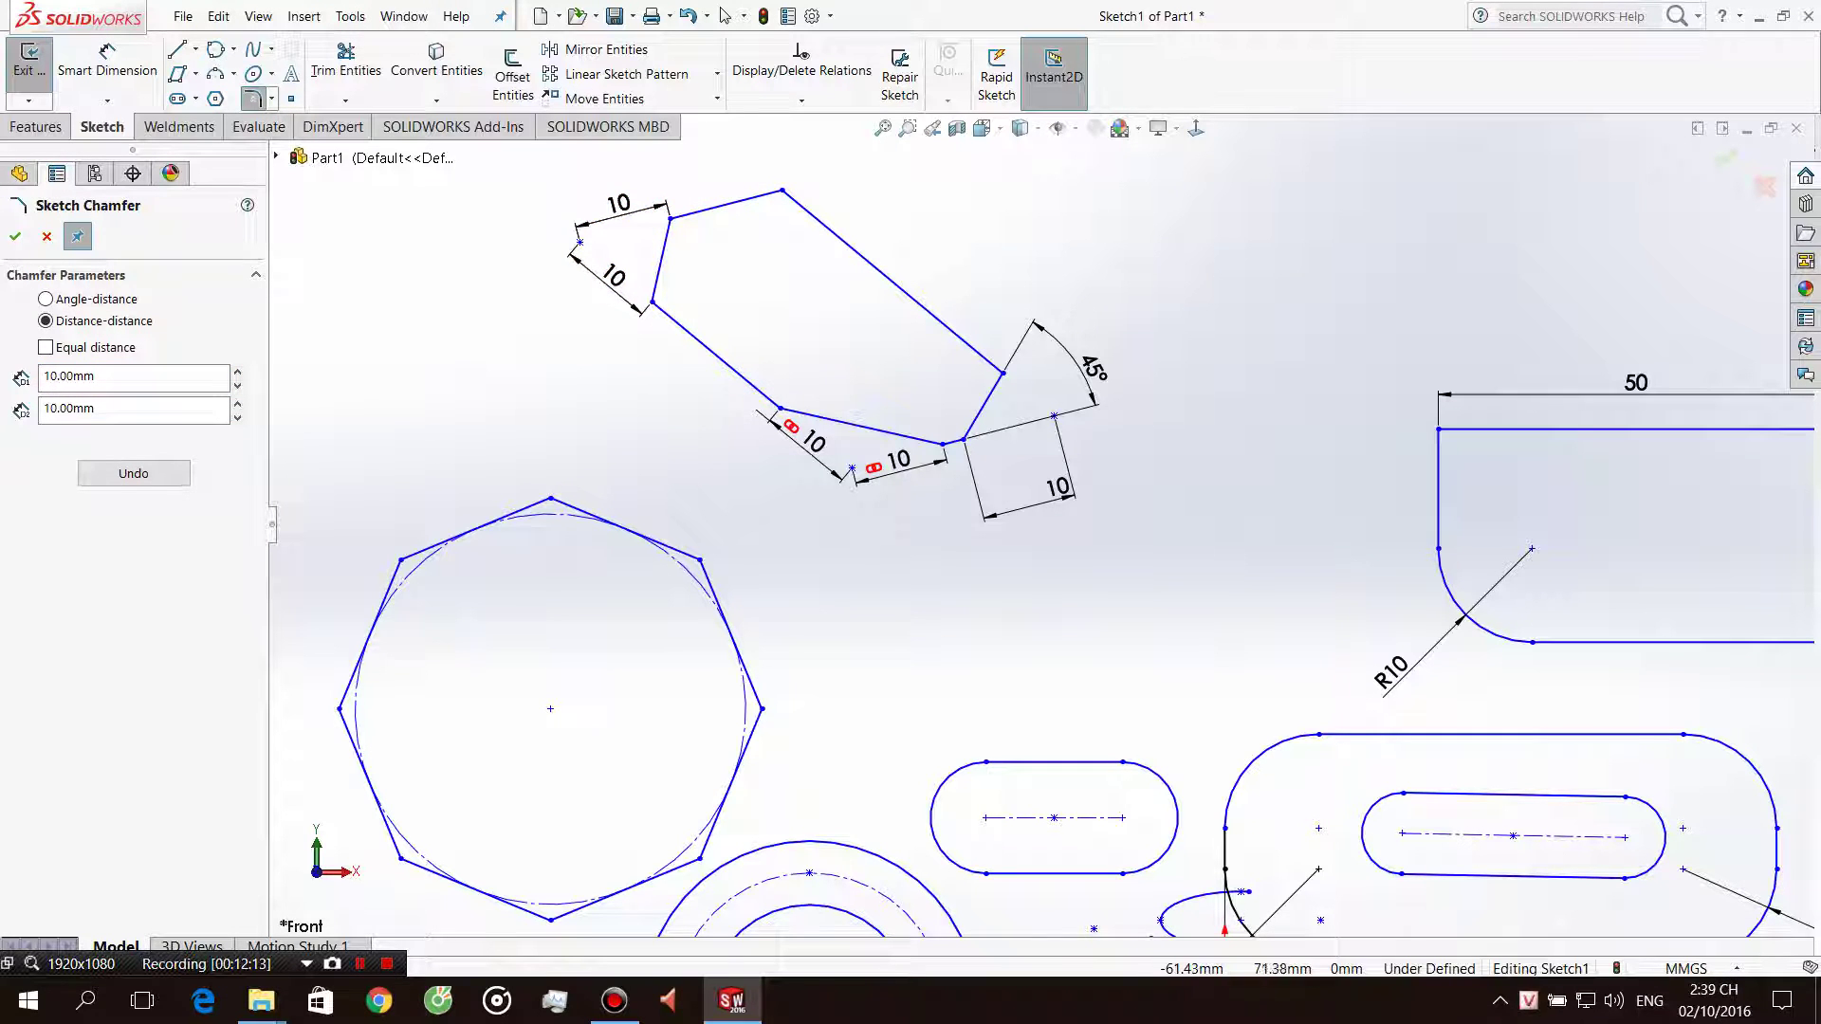
Chamfer the top corner 10 by 10 mm with equal distances, then undo the chamfers.
scroll(1040, 526, "up", 1)
scroll(1041, 526, "up", 1)
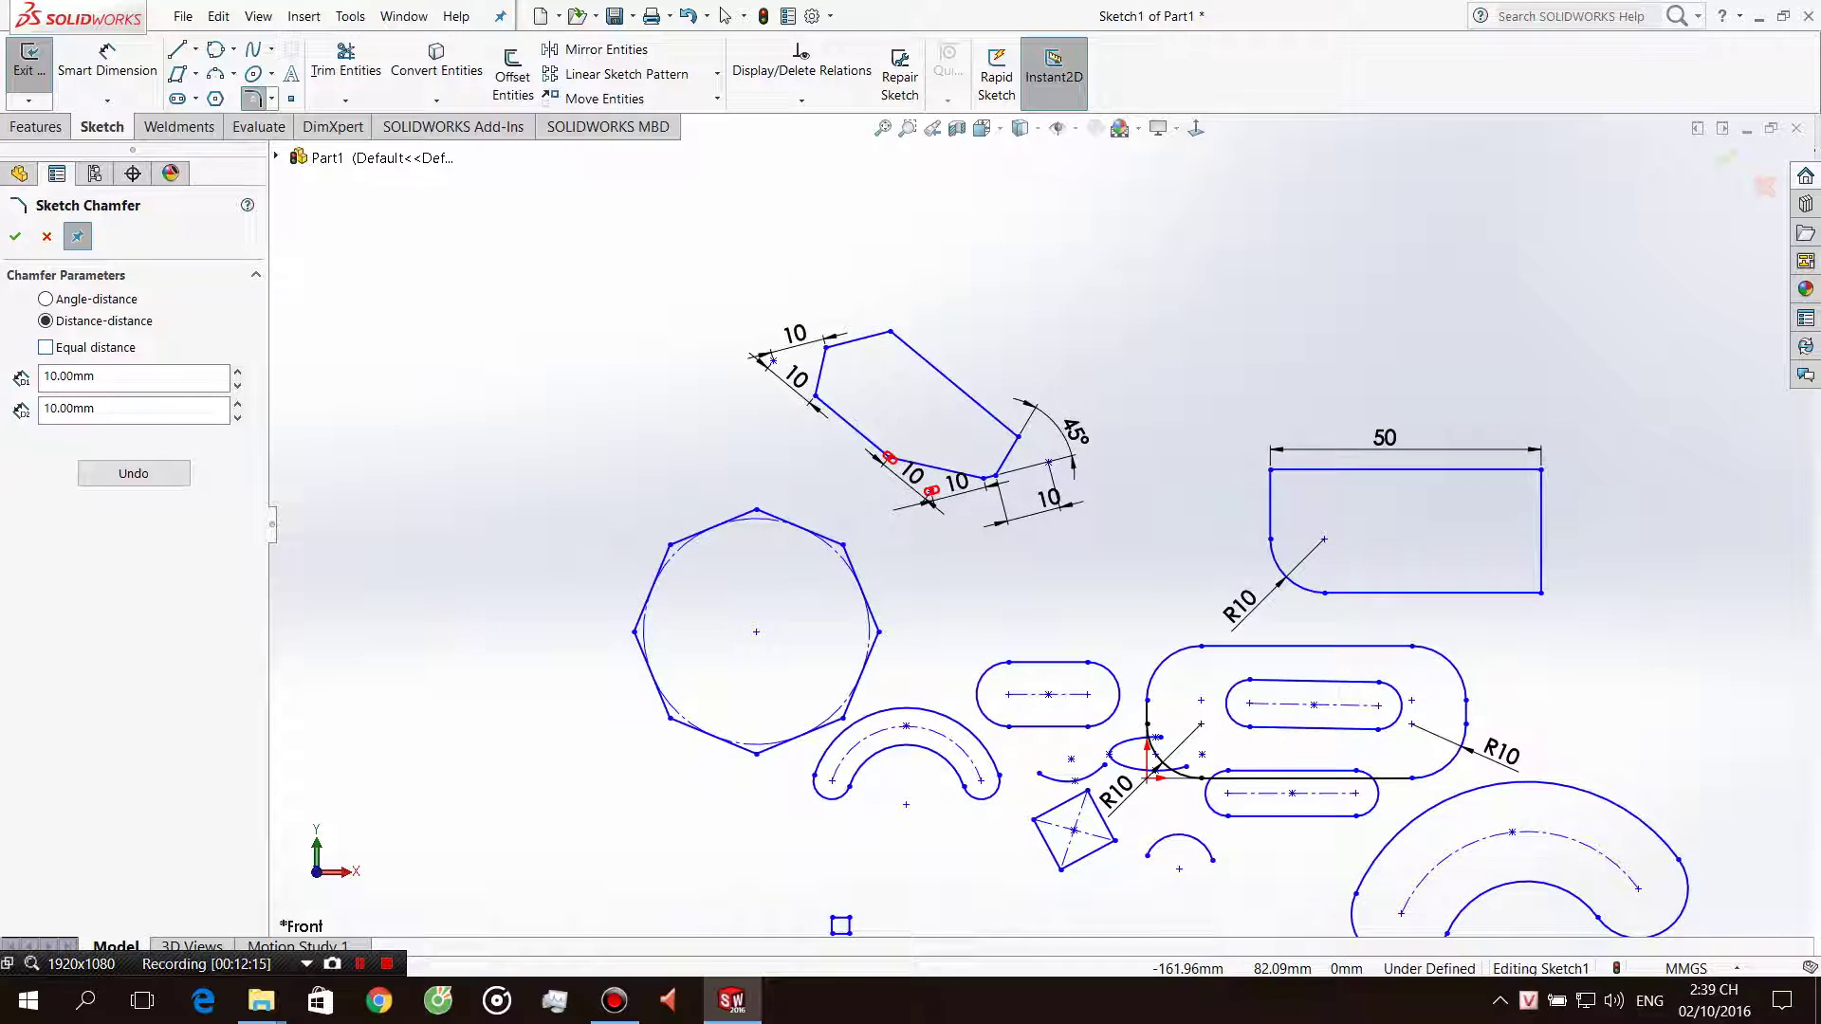
left_click(58, 347)
scroll(480, 249, "down", 3)
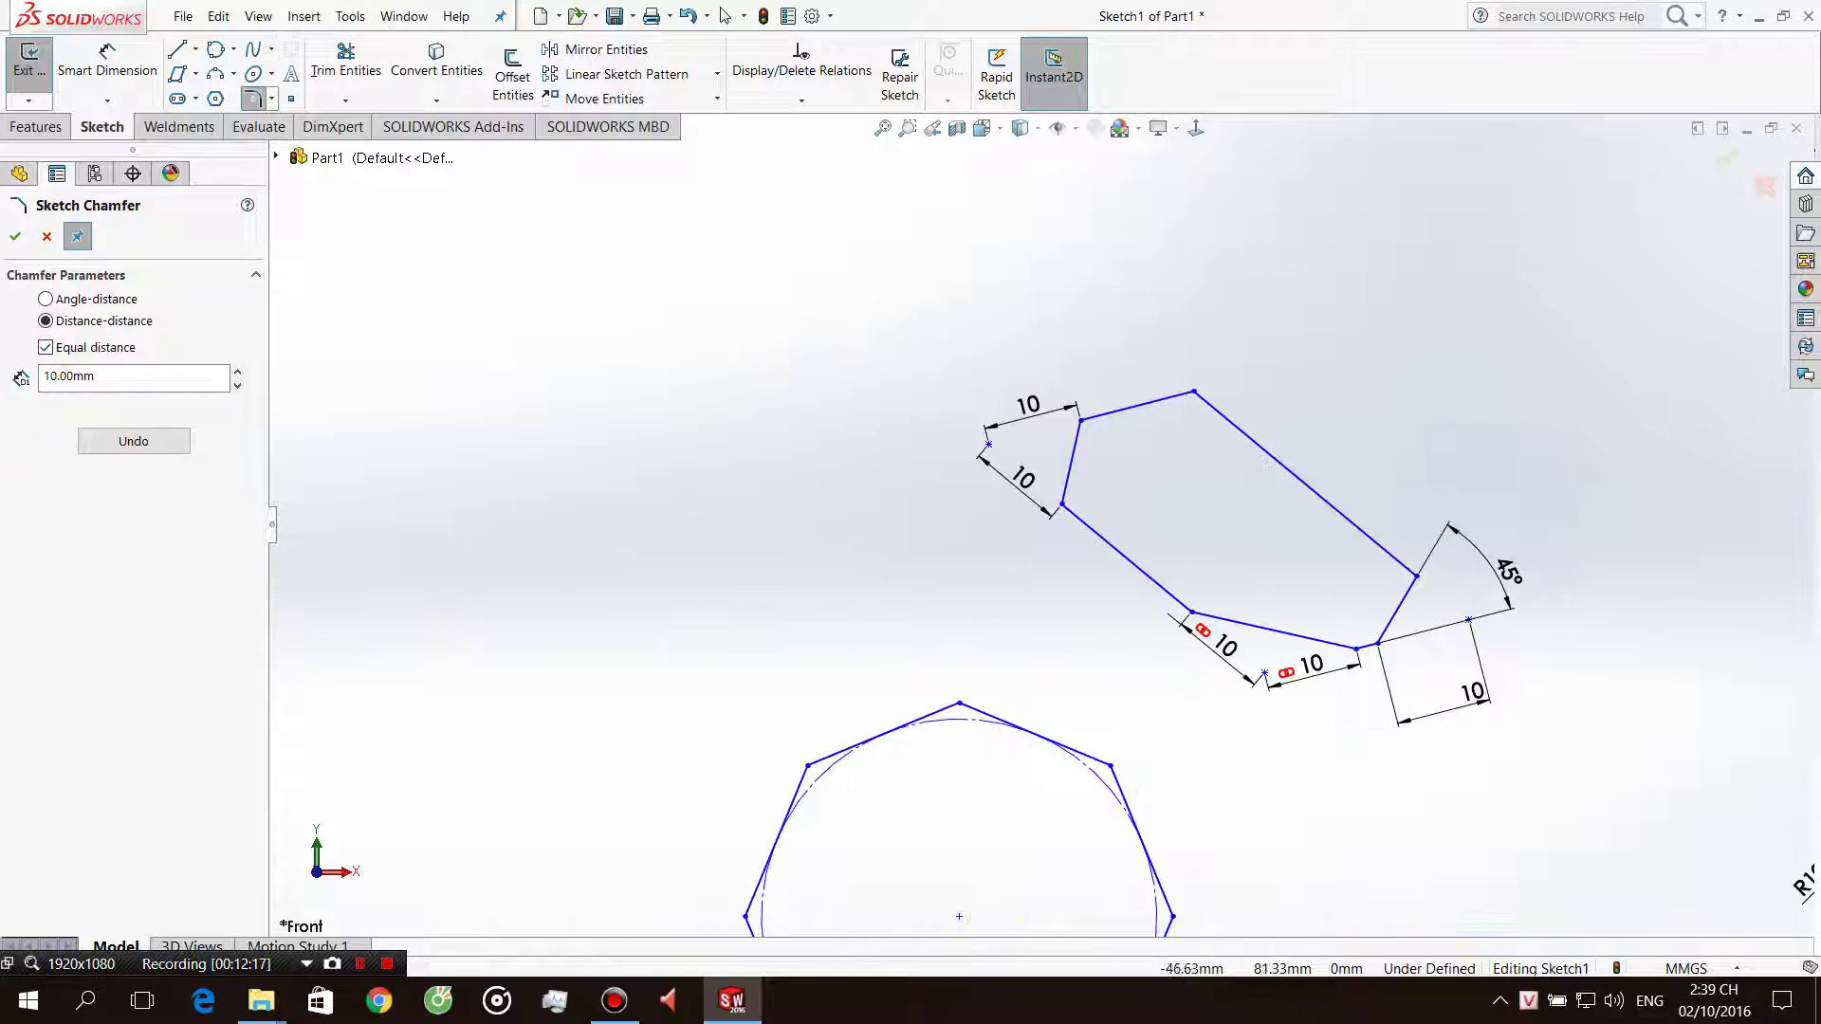
left_click(1193, 391)
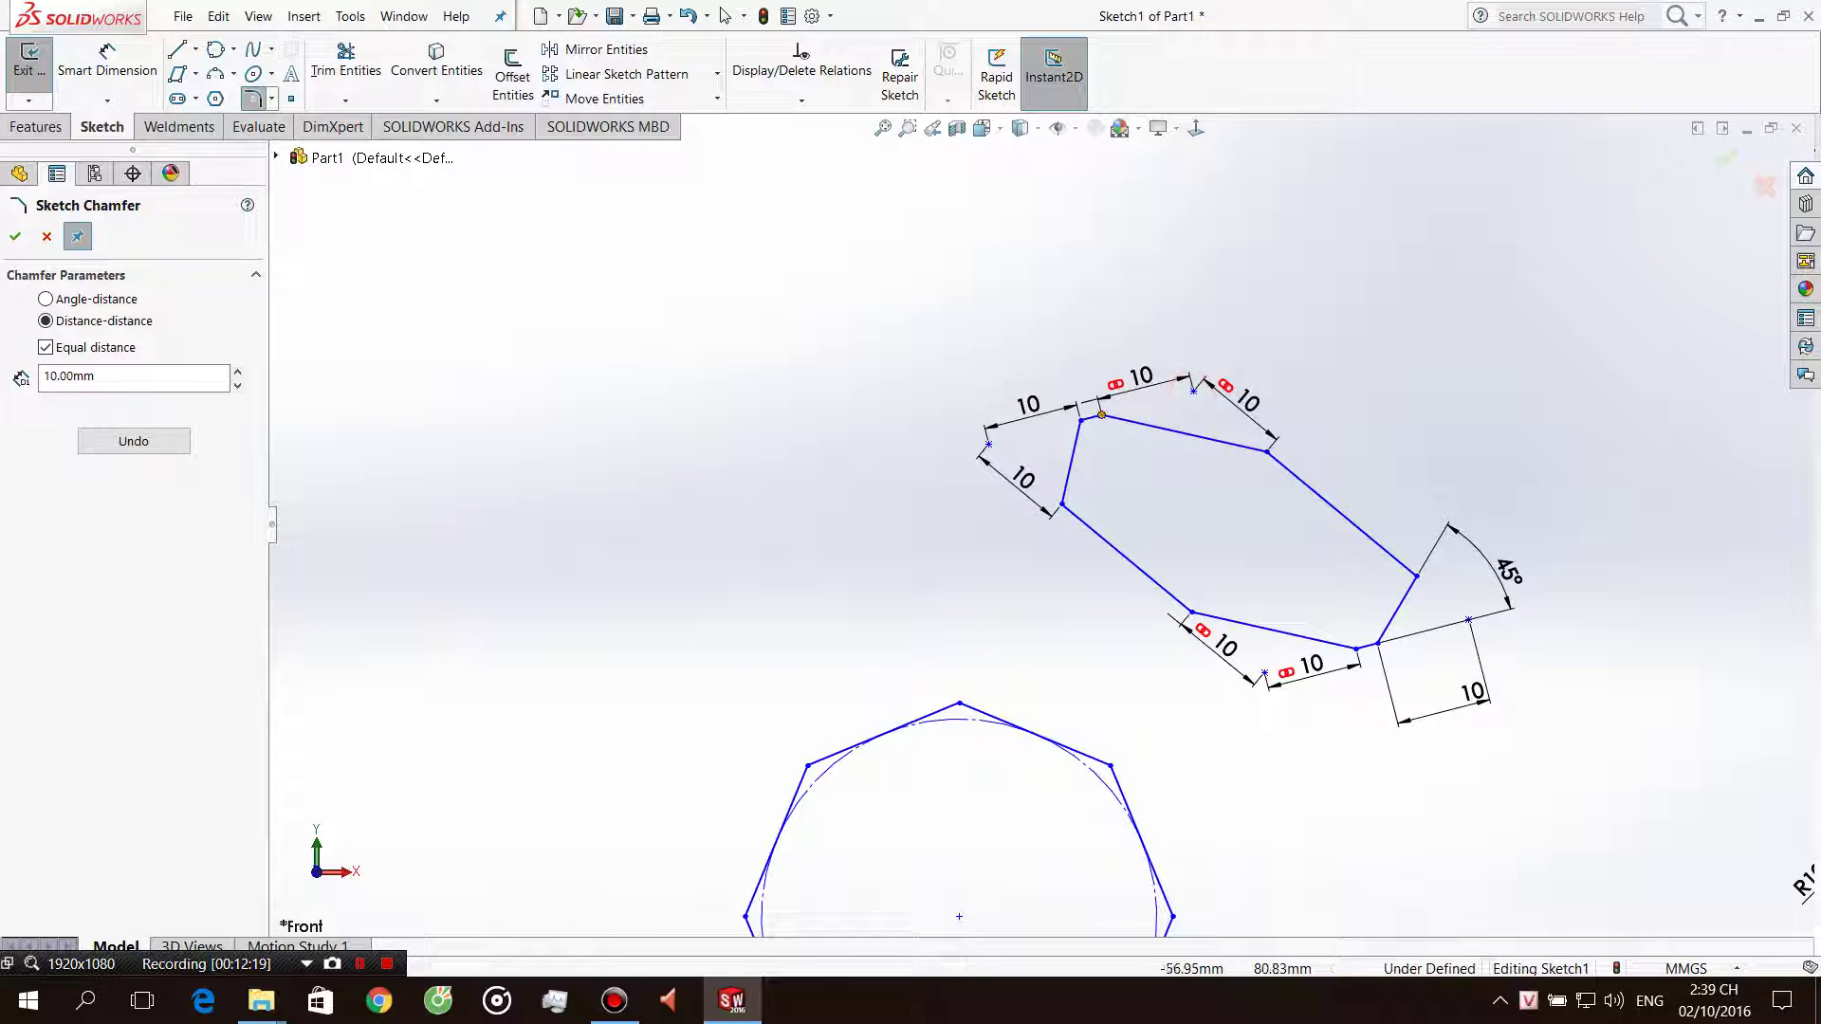
scroll(1299, 354, "down", 2)
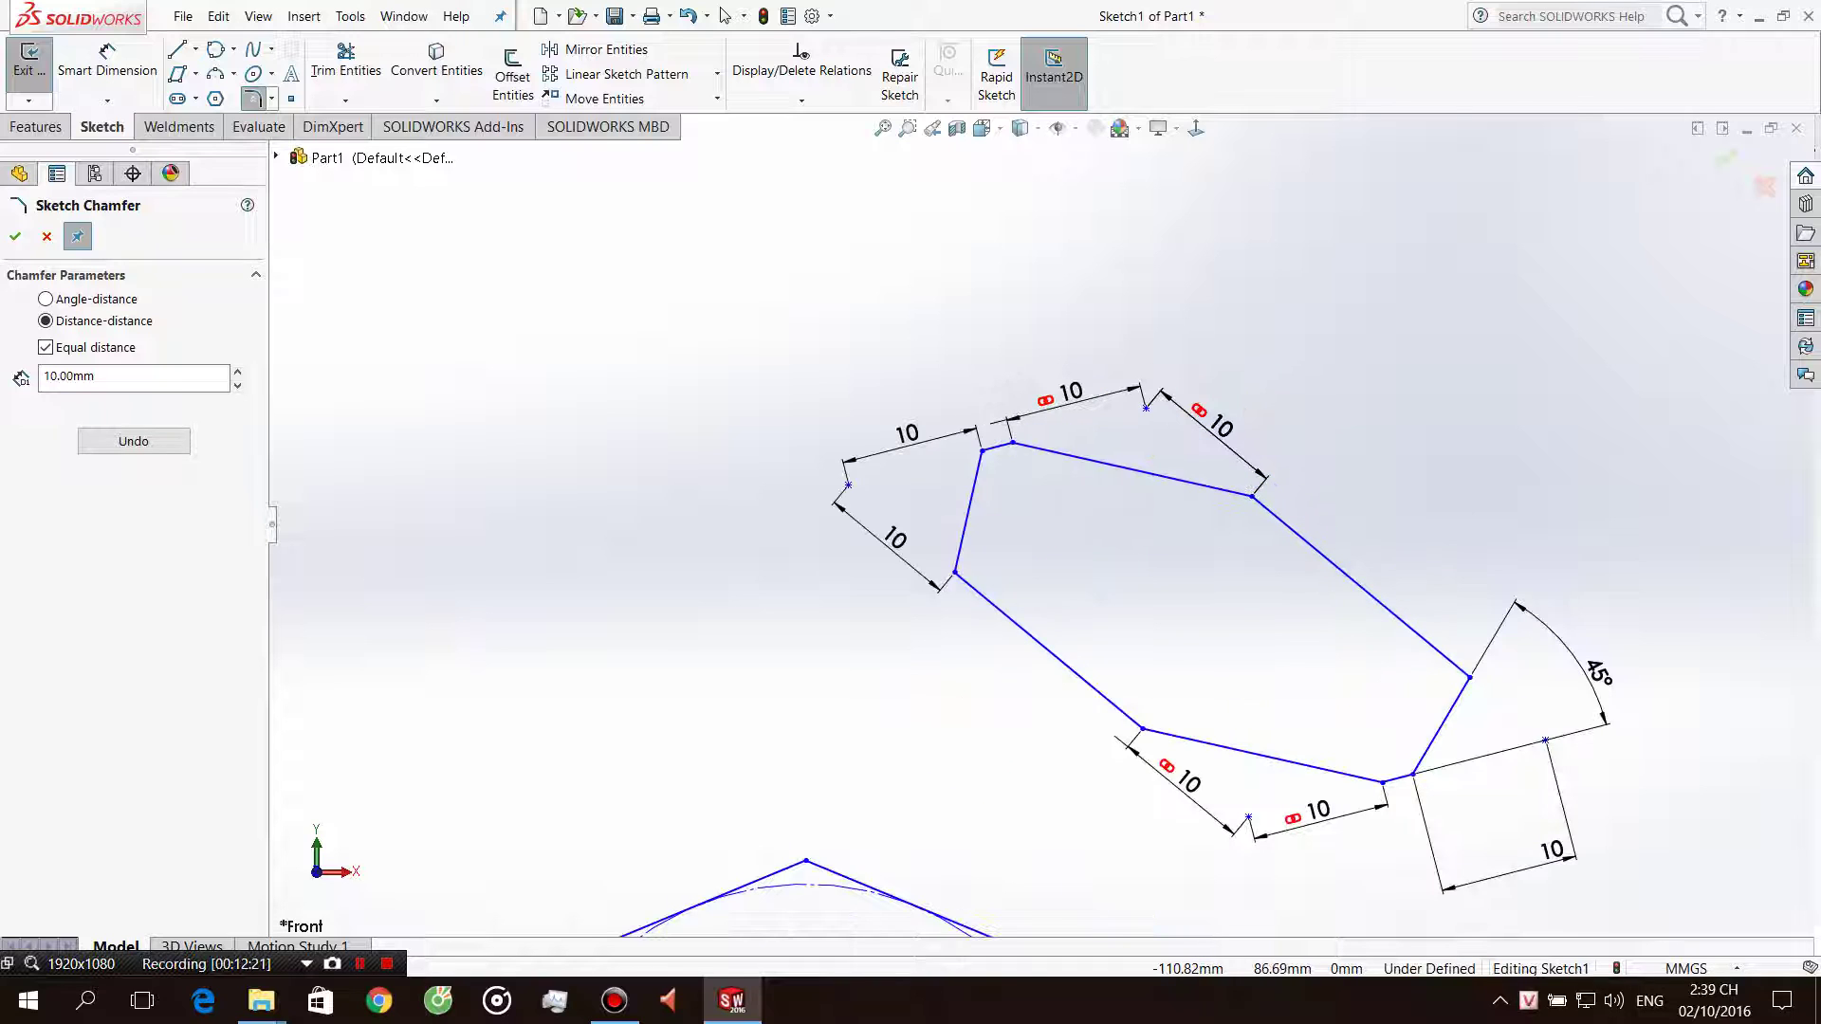
left_click(45, 347)
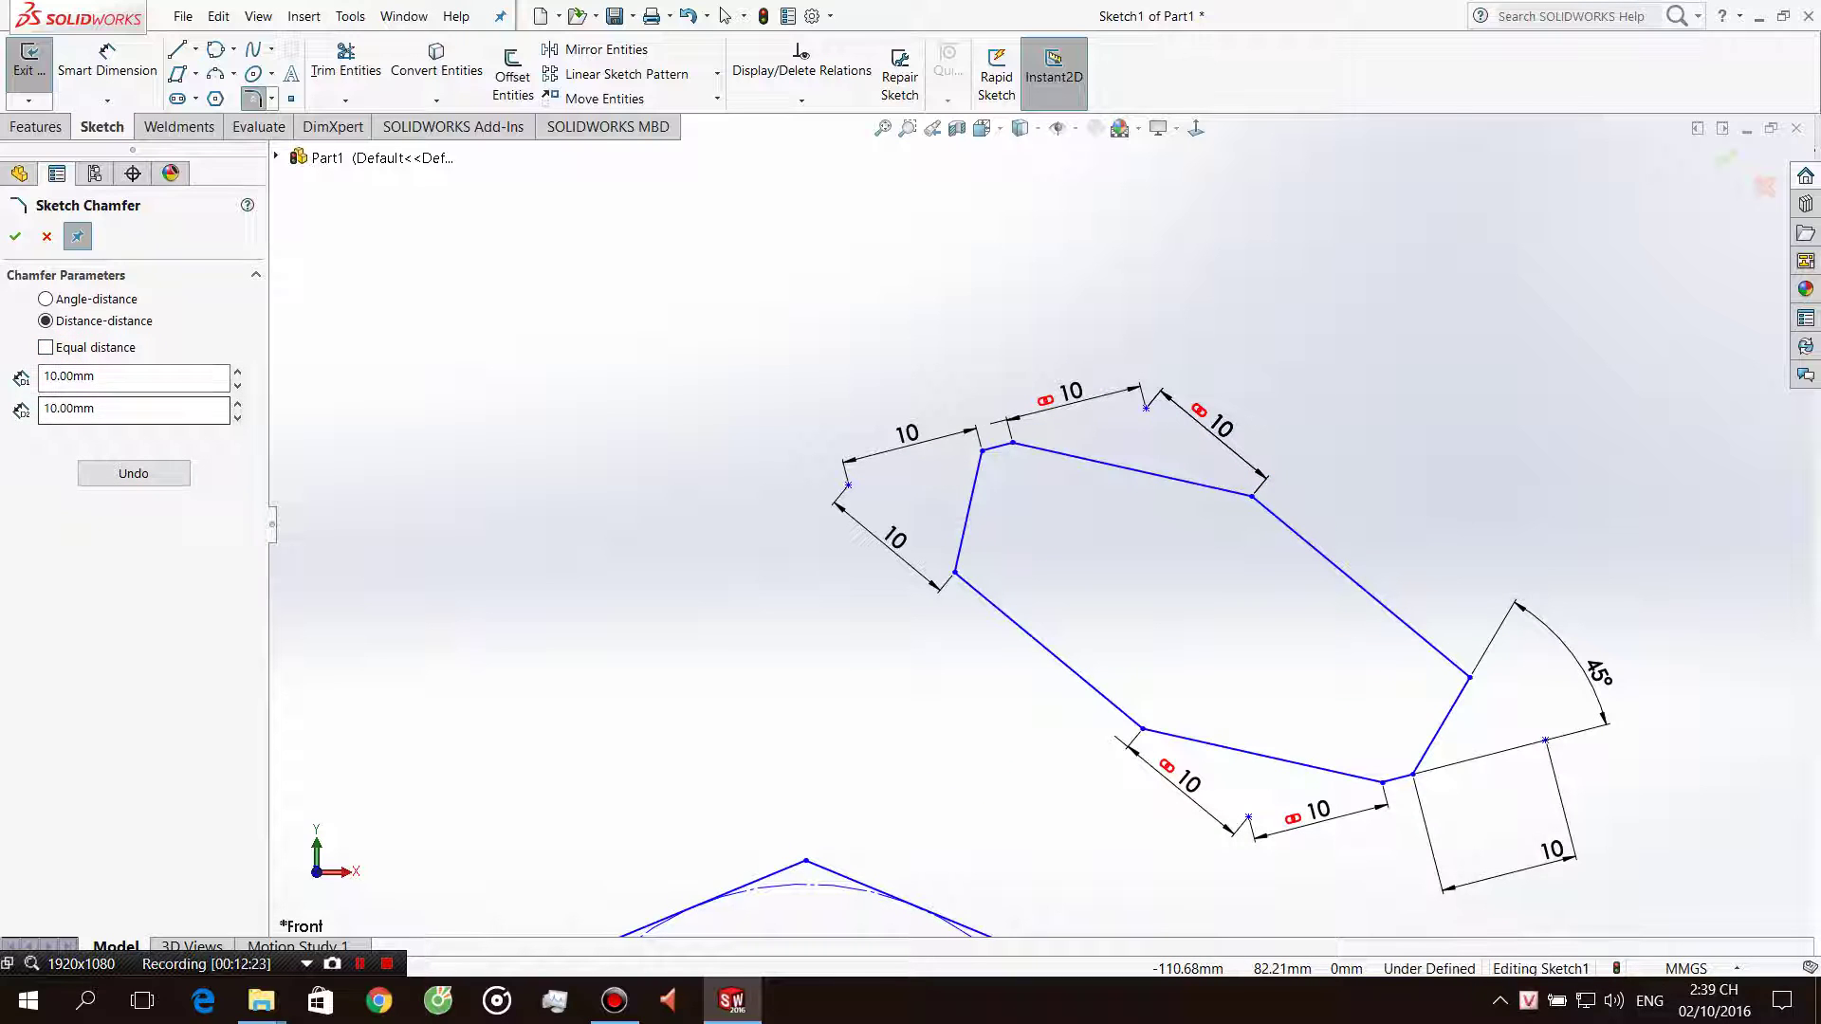
double_click(107, 377)
key("Return")
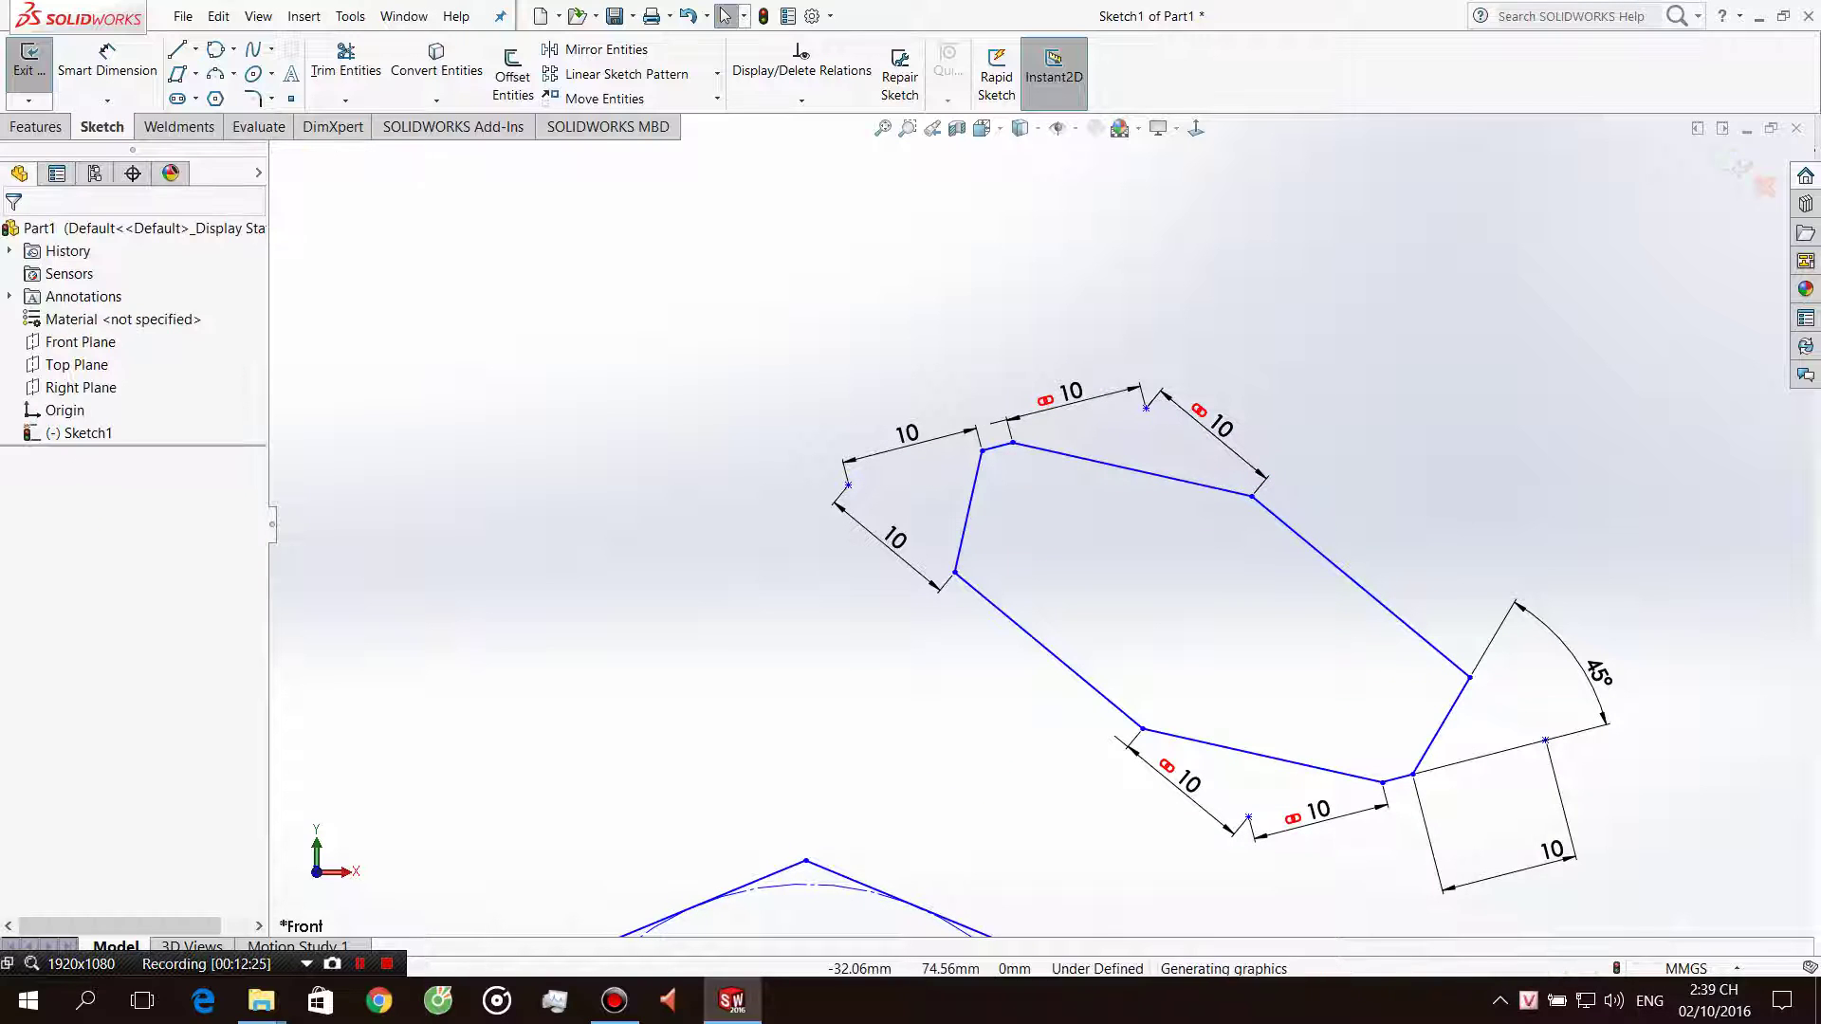
key("ctrl+z")
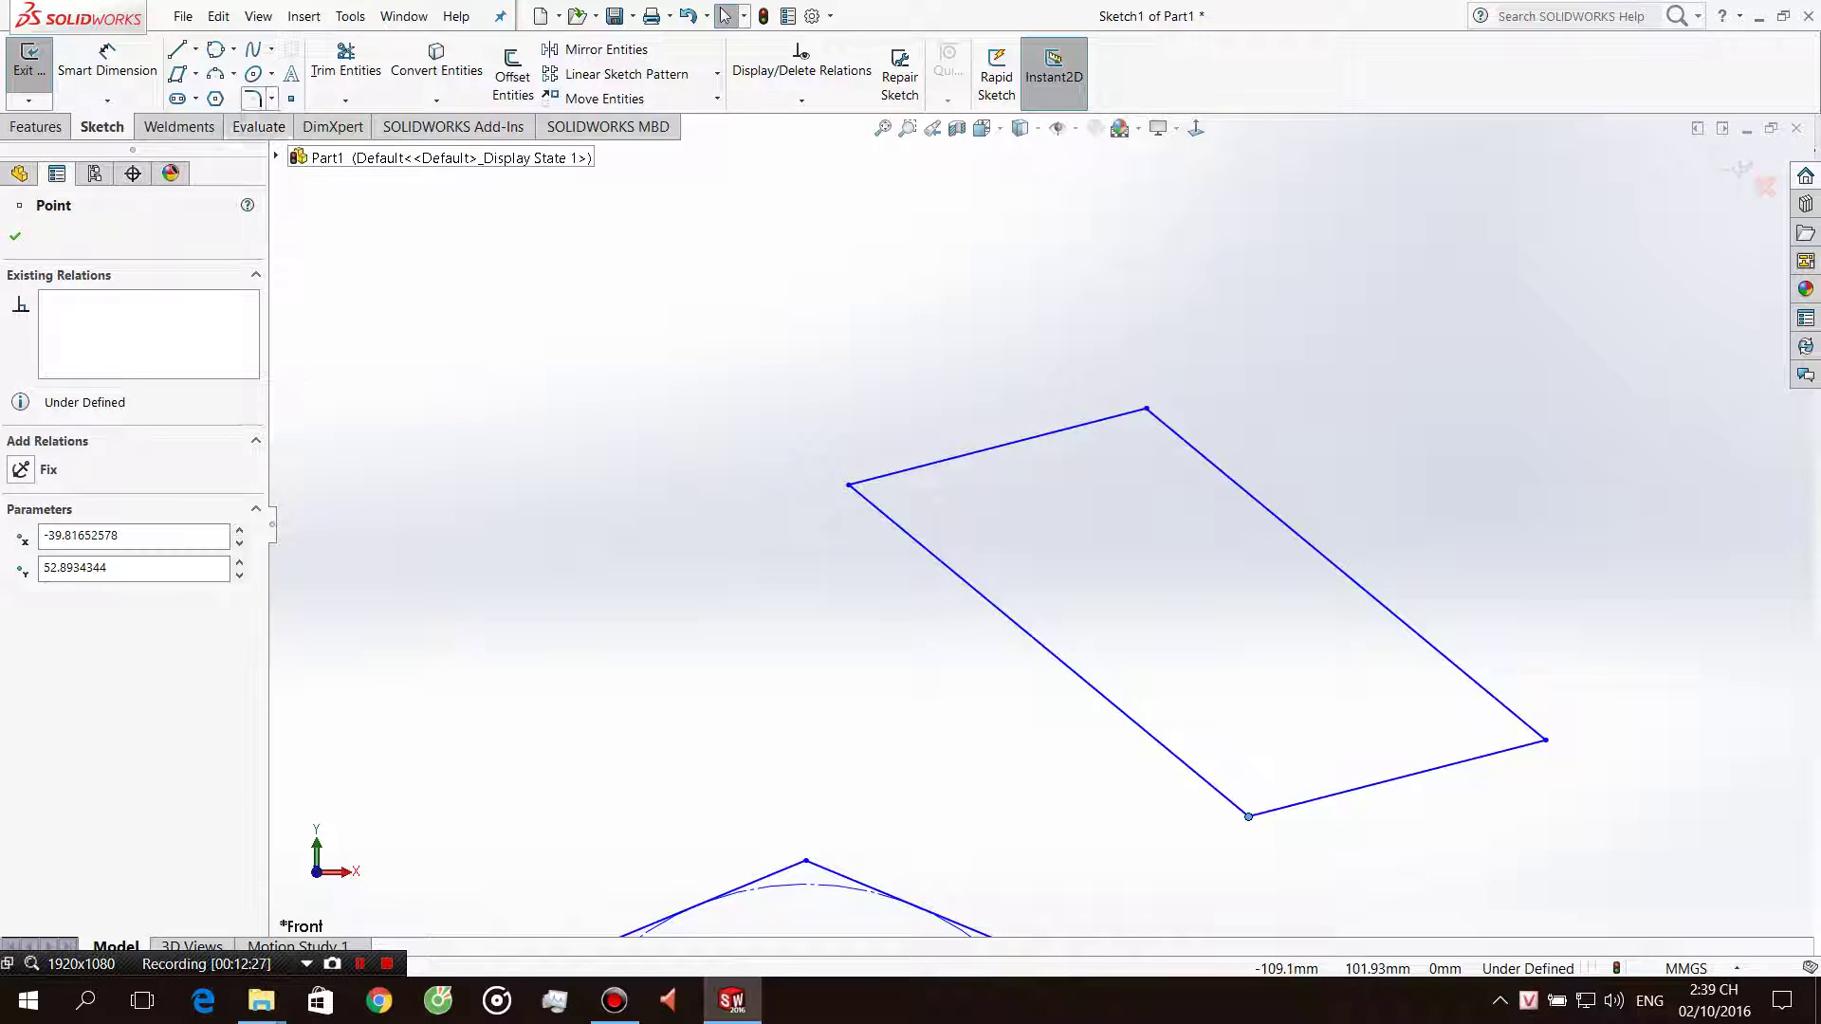
Give the parallelogram's bottom corner an unequal chamfer with D1 15 mm and D2 10 mm.
left_click(271, 97)
left_click(304, 146)
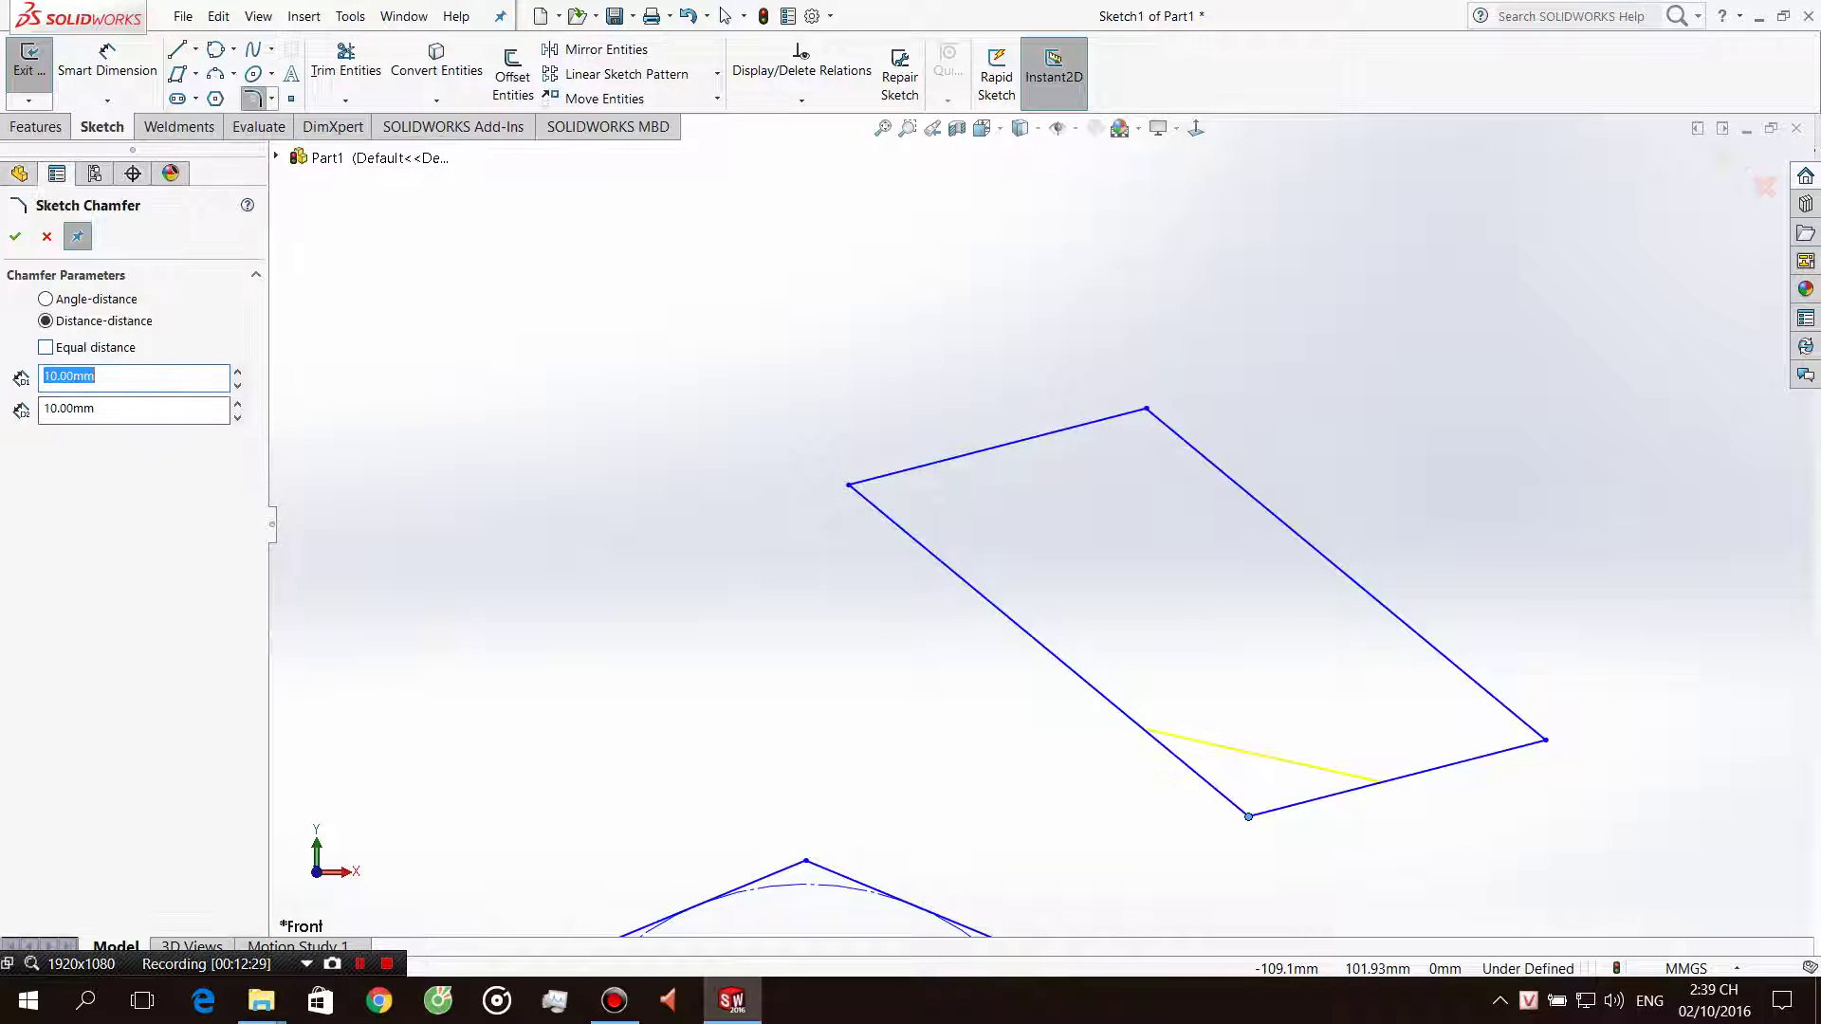
left_click(46, 347)
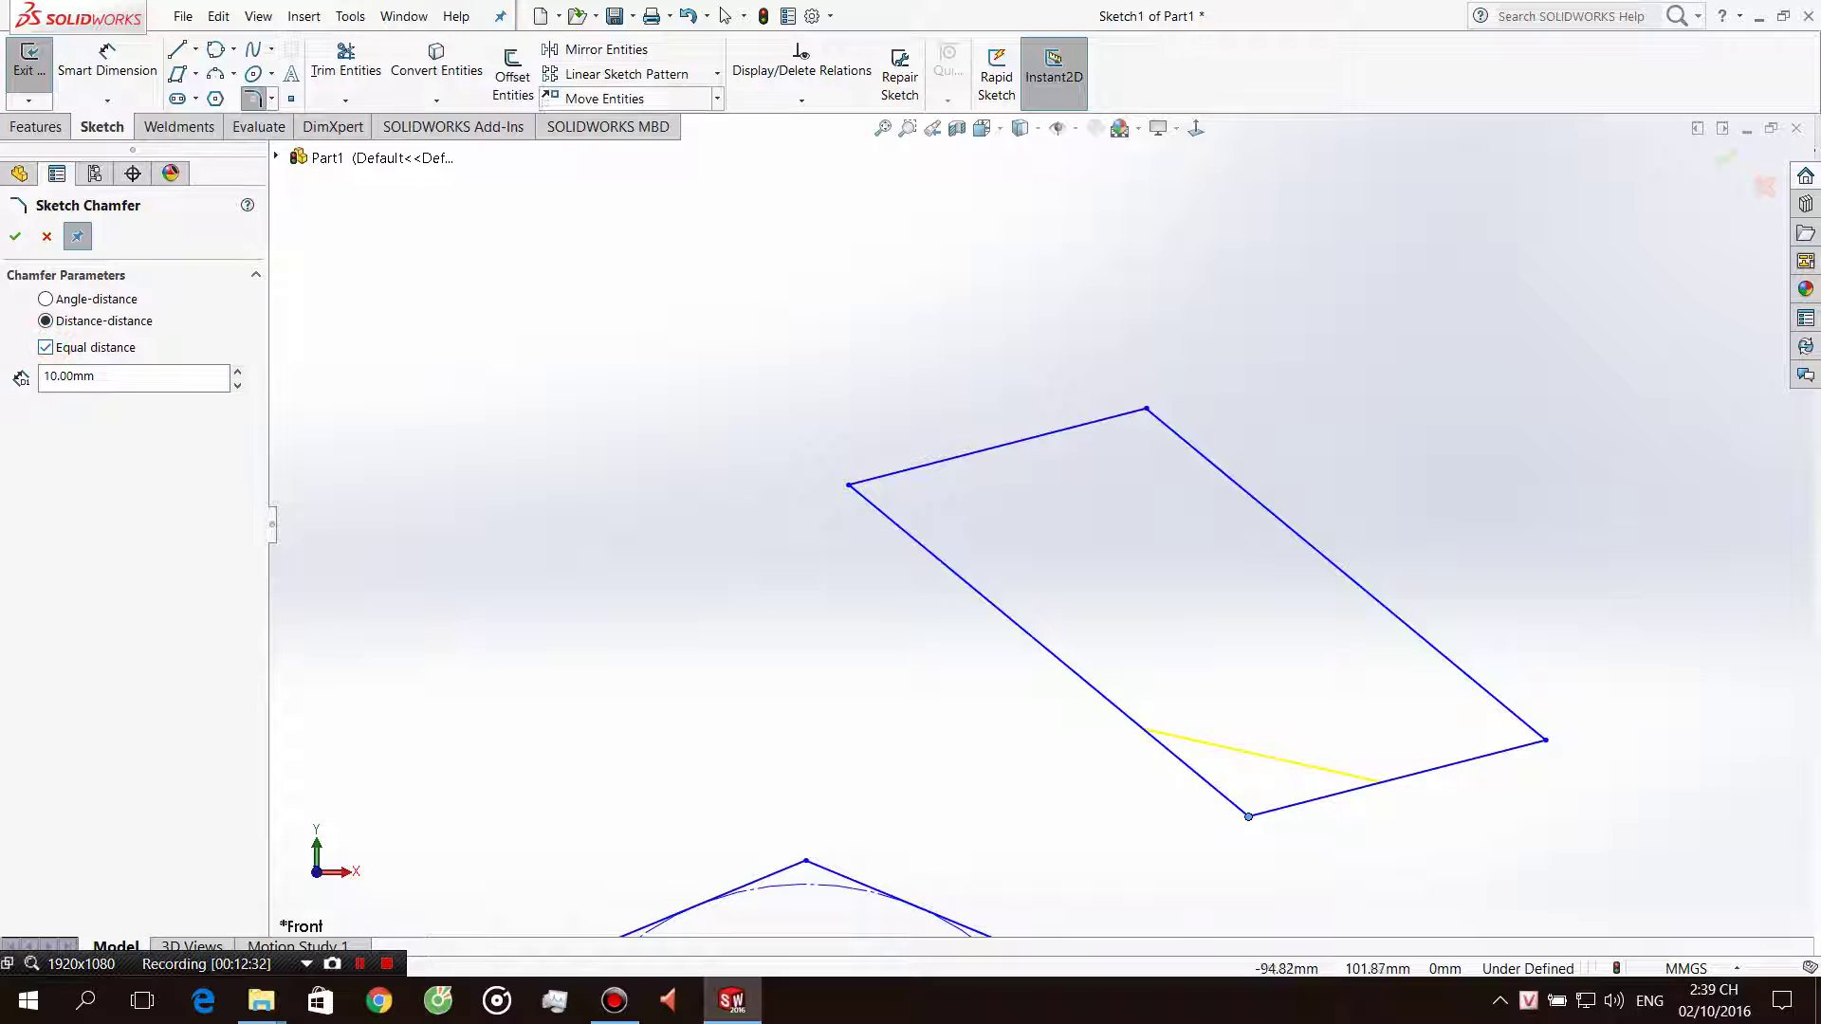
left_click(45, 347)
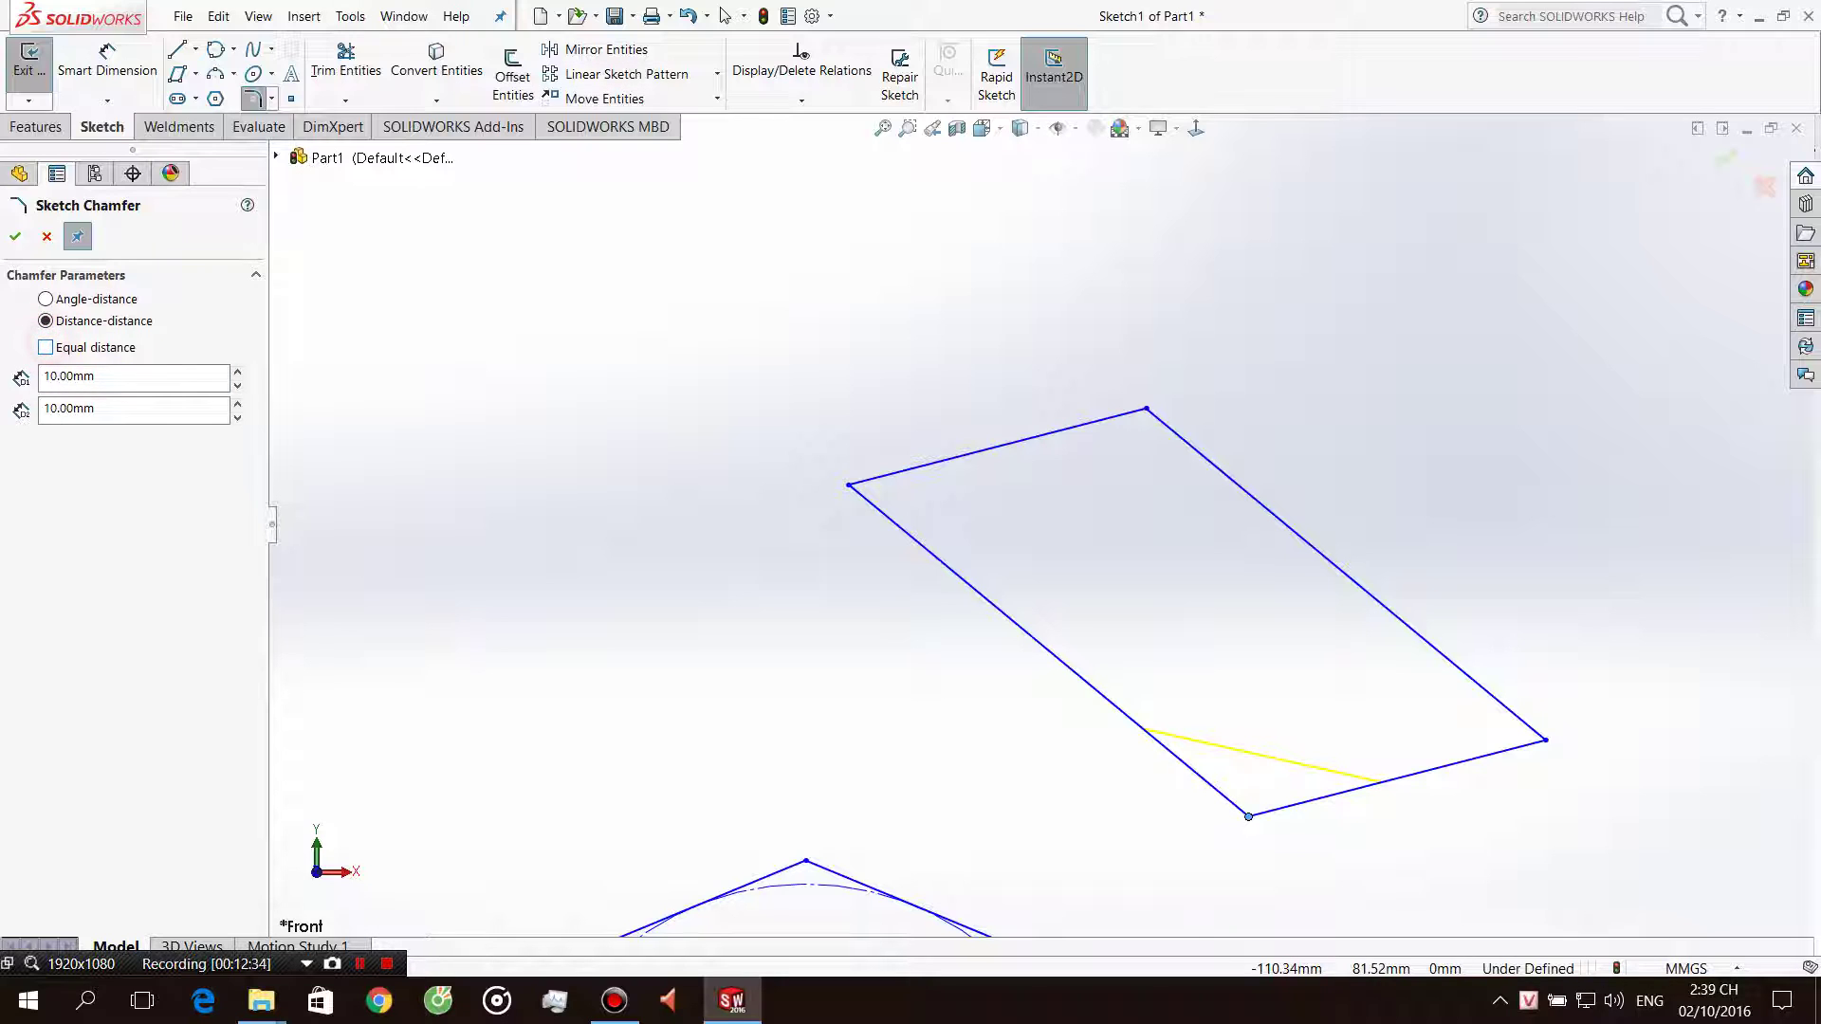
double_click(130, 378)
type("15")
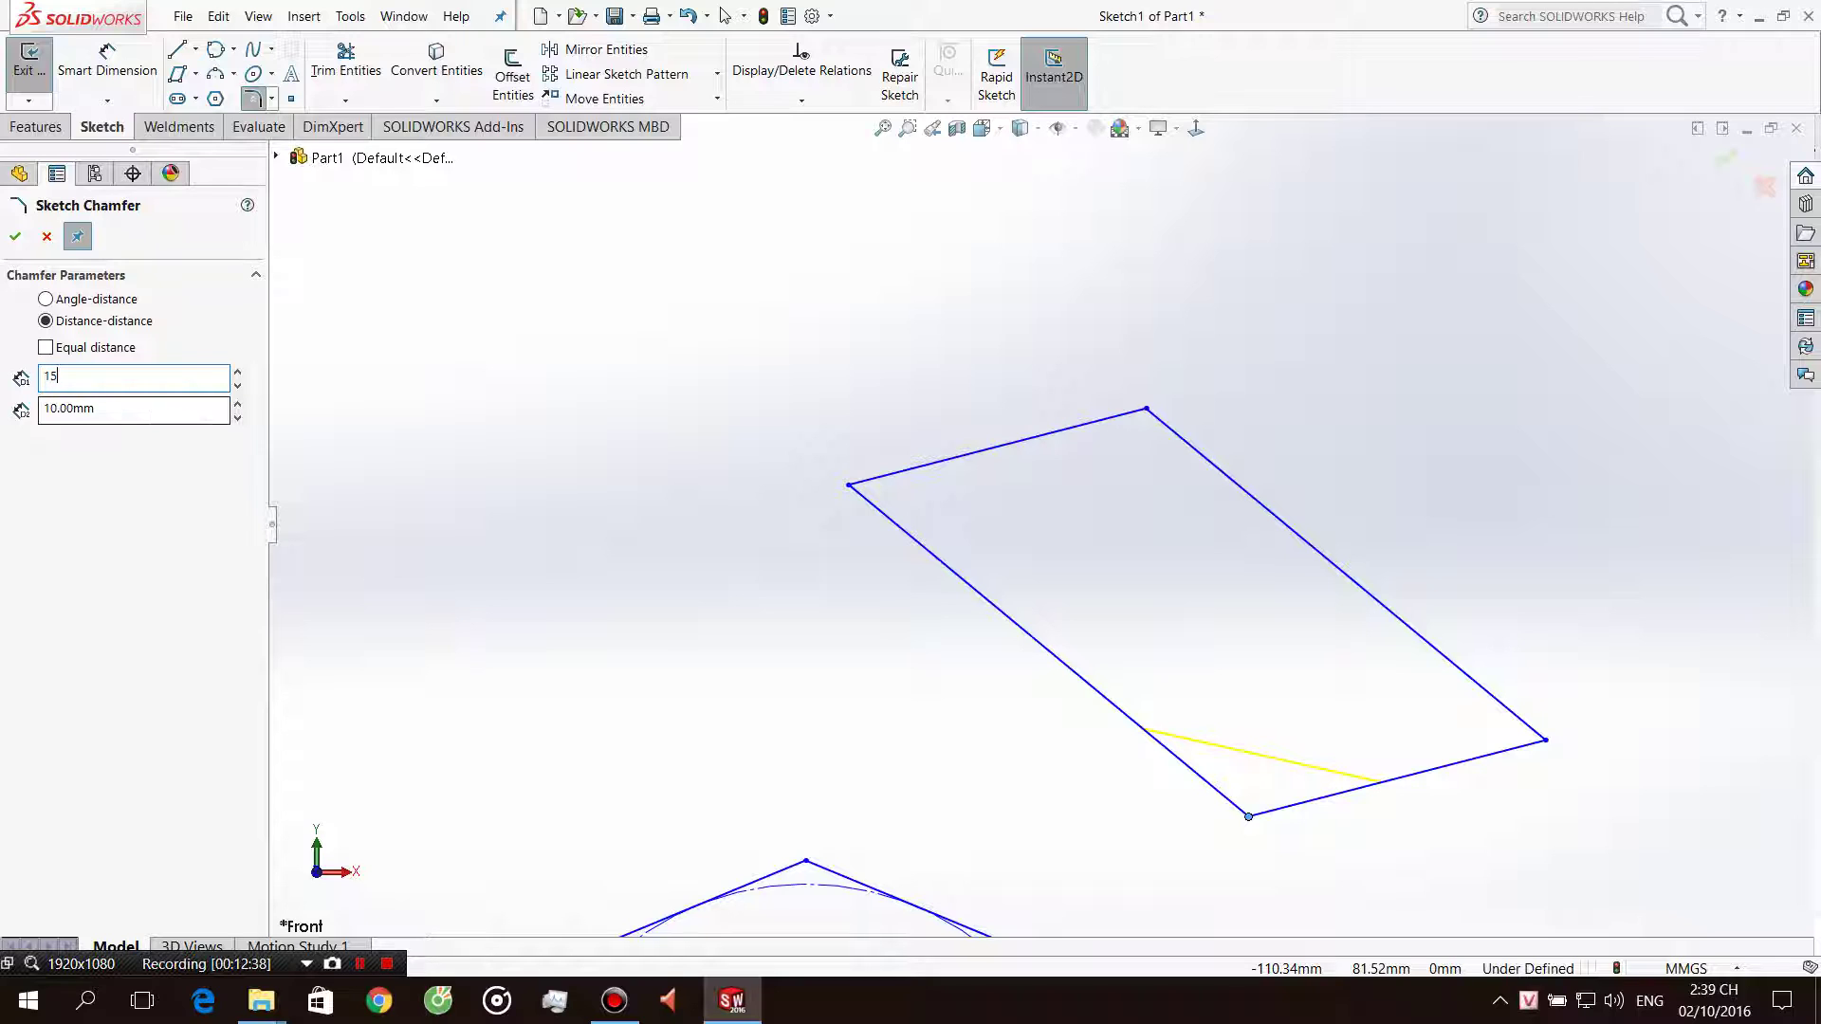
key("Tab")
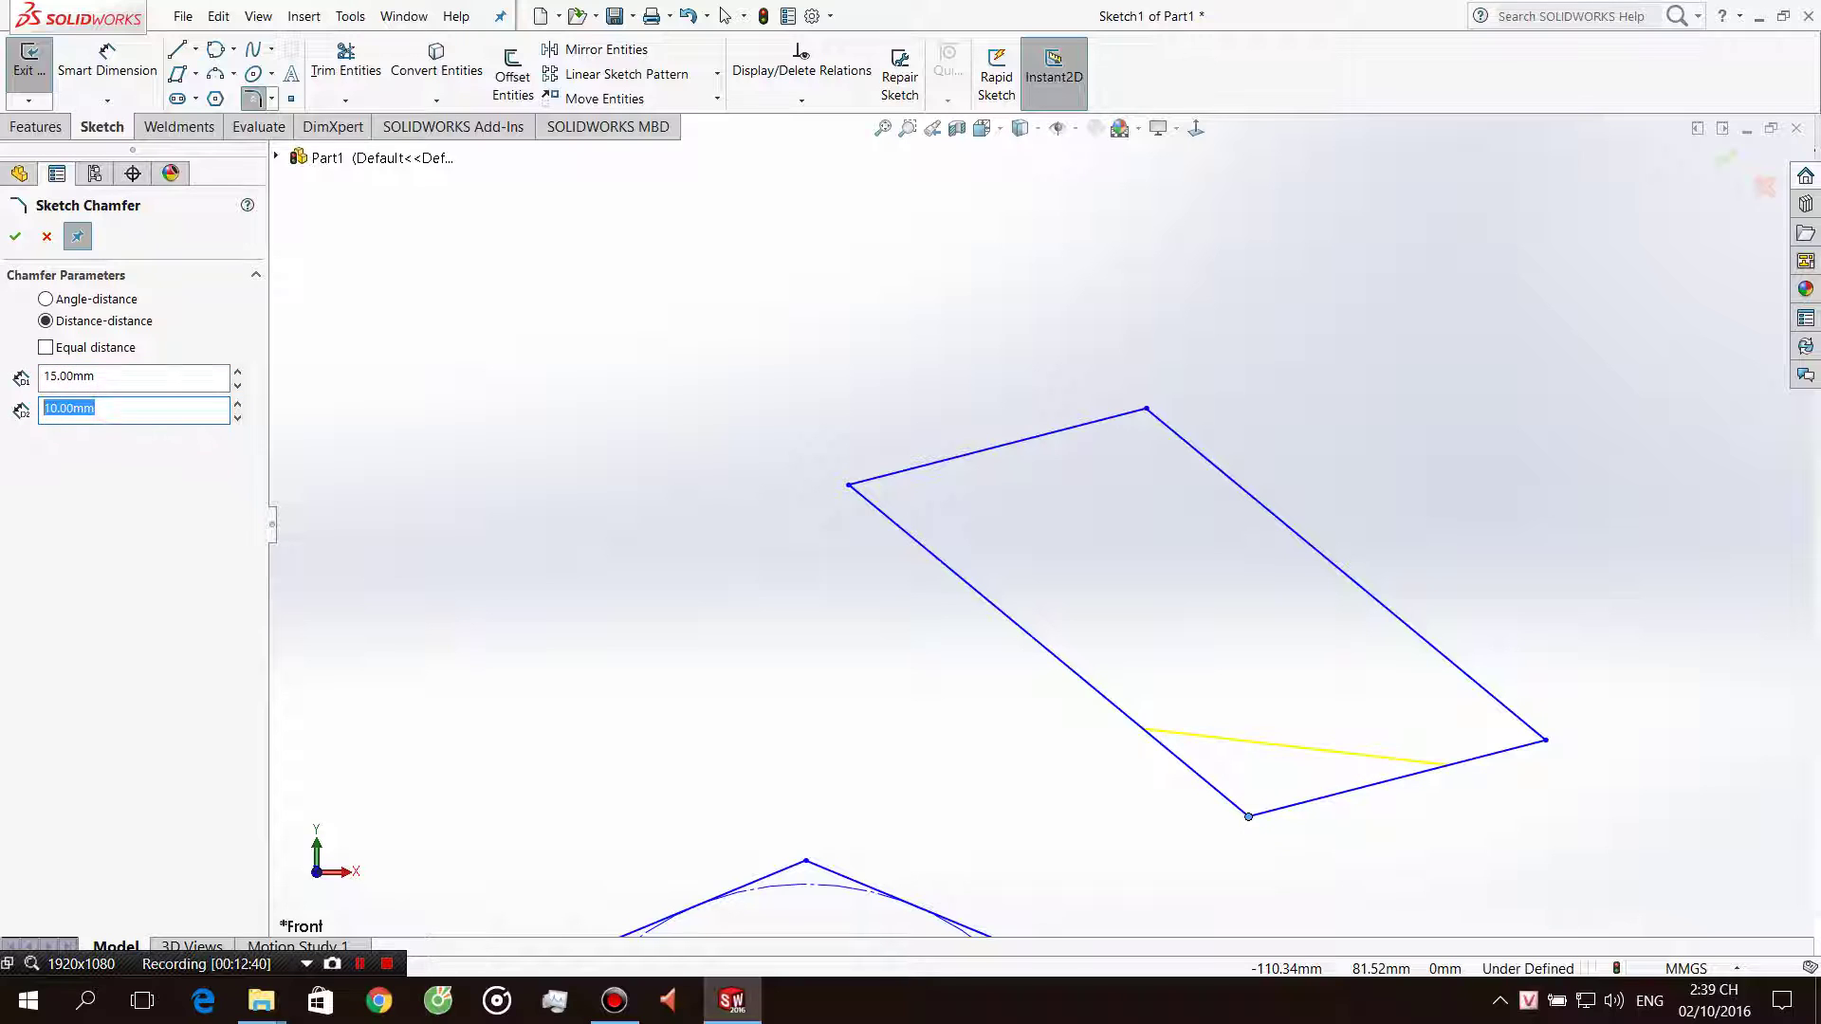
type("10")
key("Return")
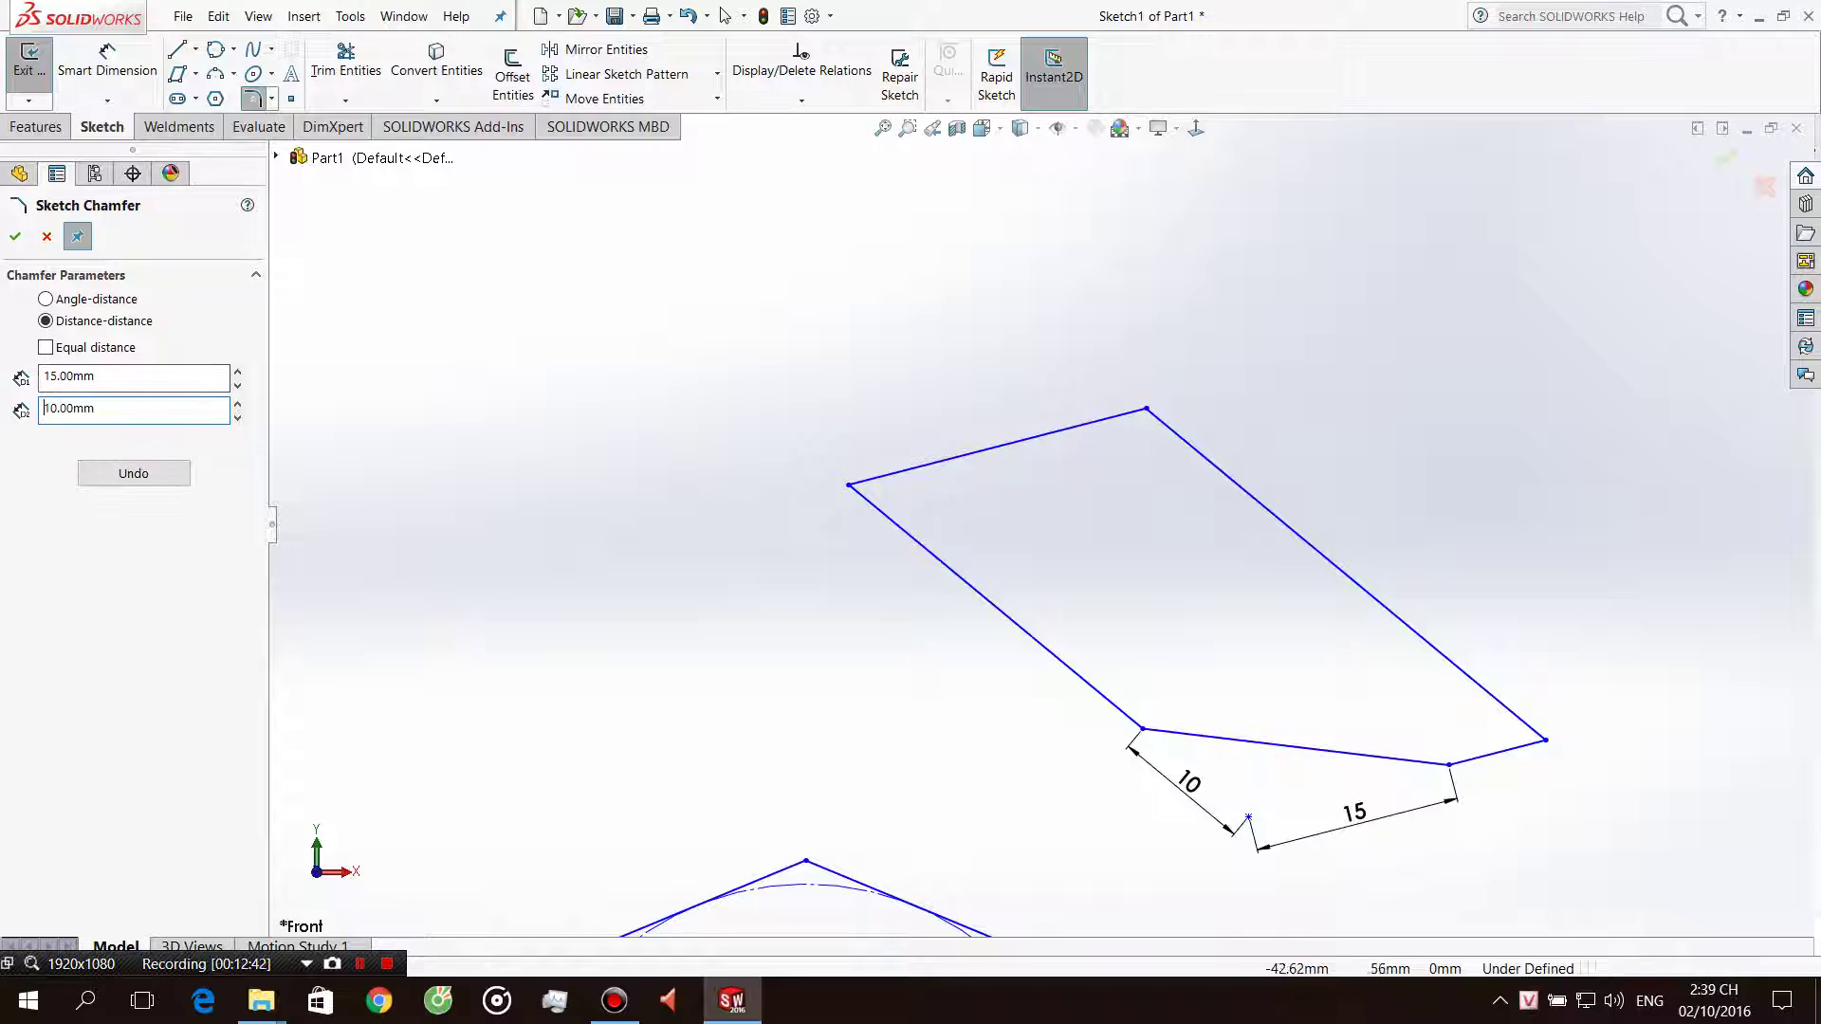
key("Escape")
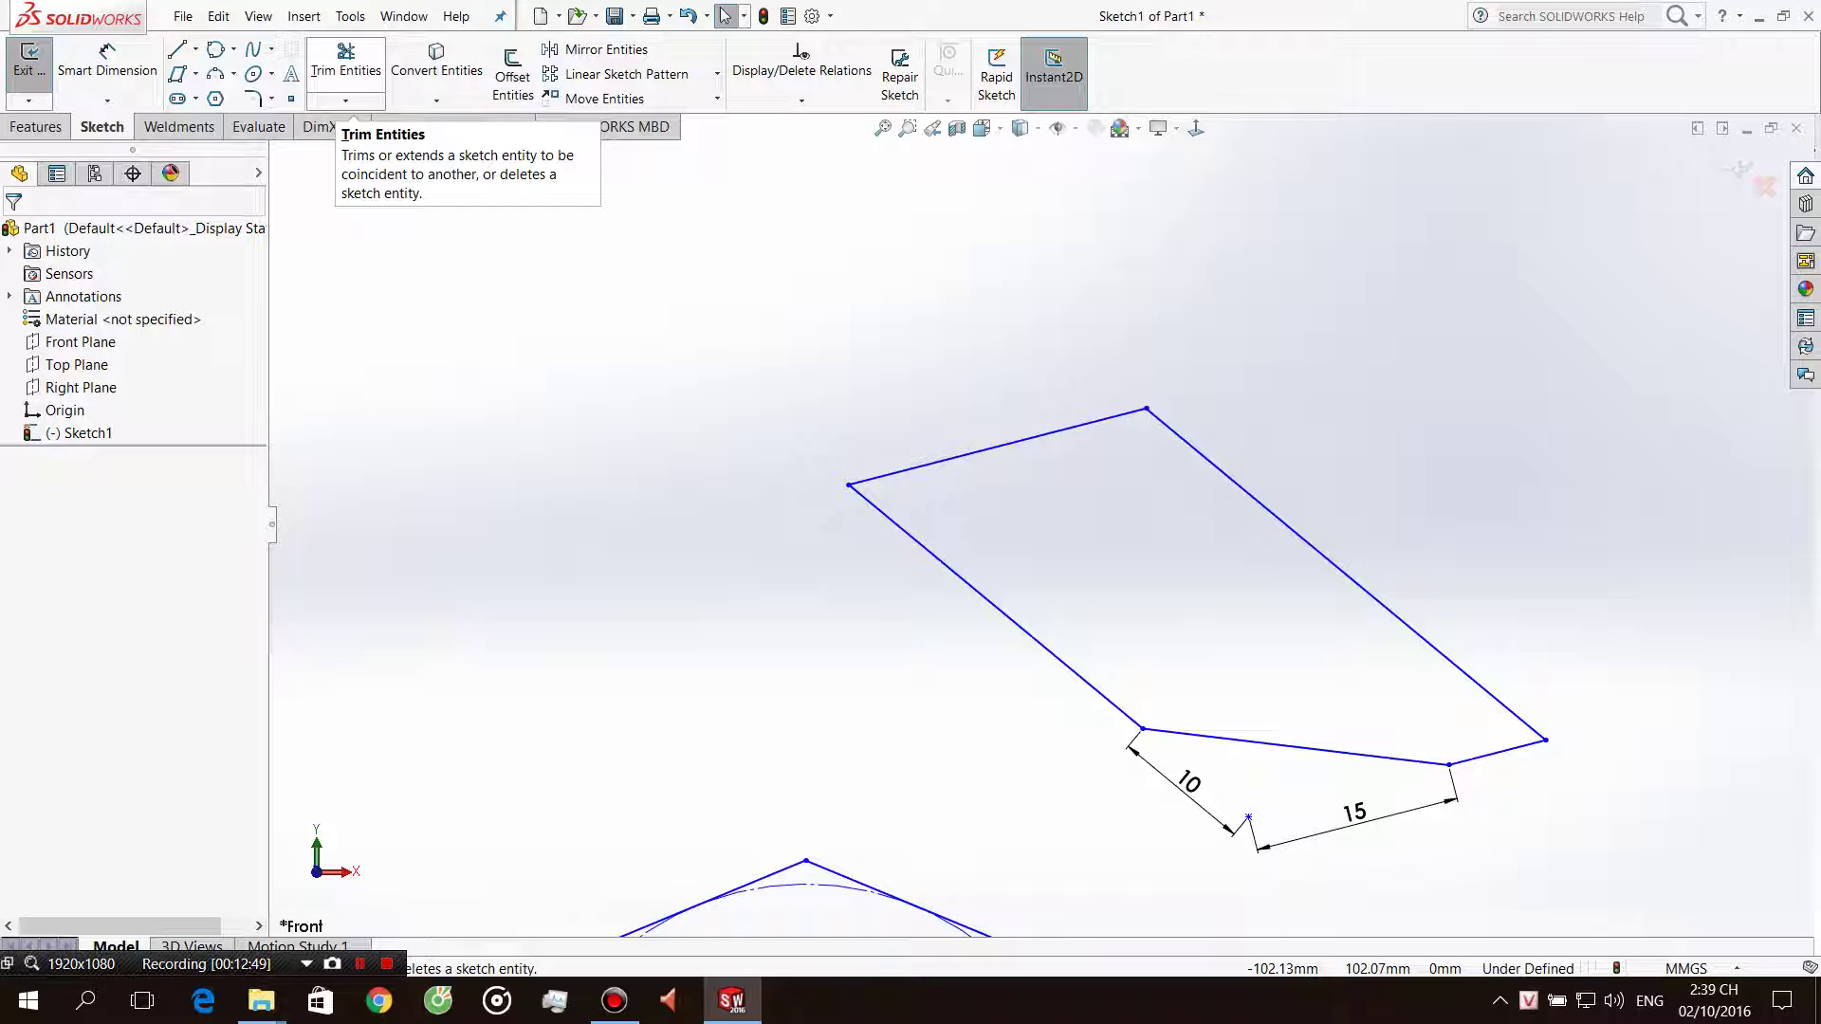
Zoom in on the rounded rectangle and draw a short line above it.
scroll(1040, 524, "up", 2)
scroll(1040, 525, "up", 2)
scroll(1040, 524, "up", 2)
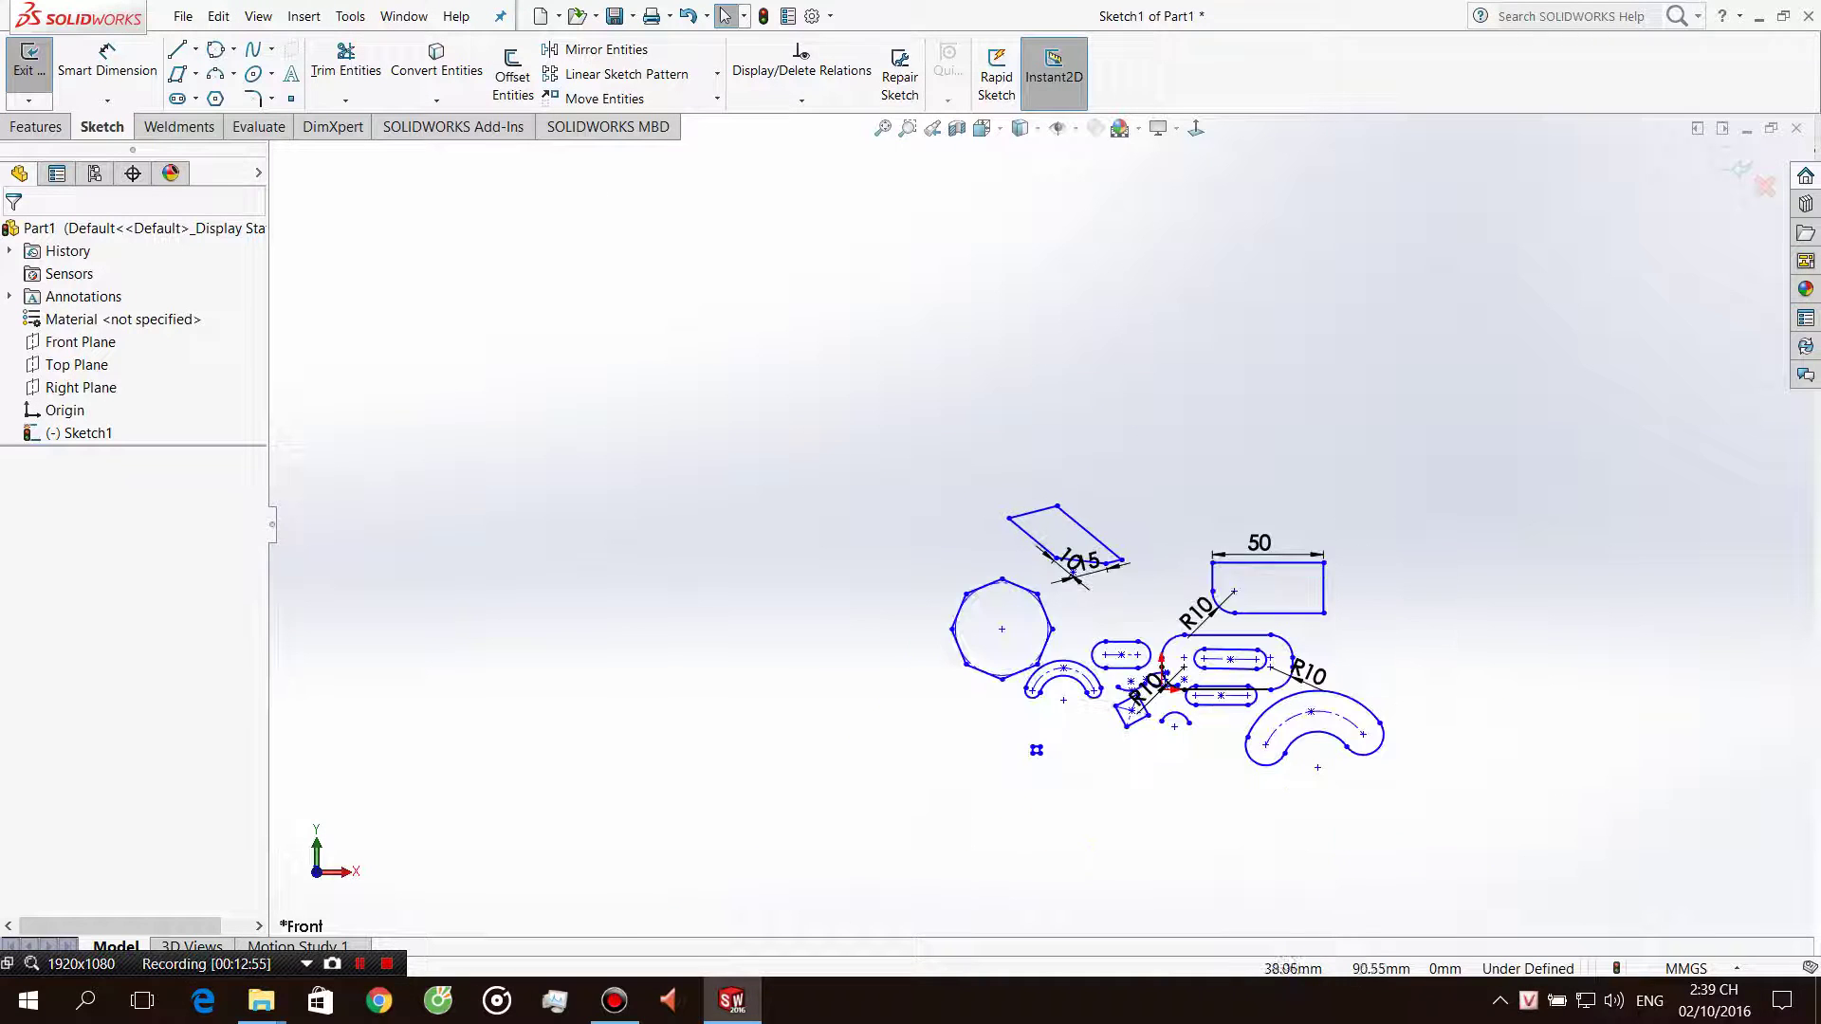
scroll(1438, 565, "down", 3)
scroll(1438, 566, "up", 2)
scroll(1437, 566, "down", 3)
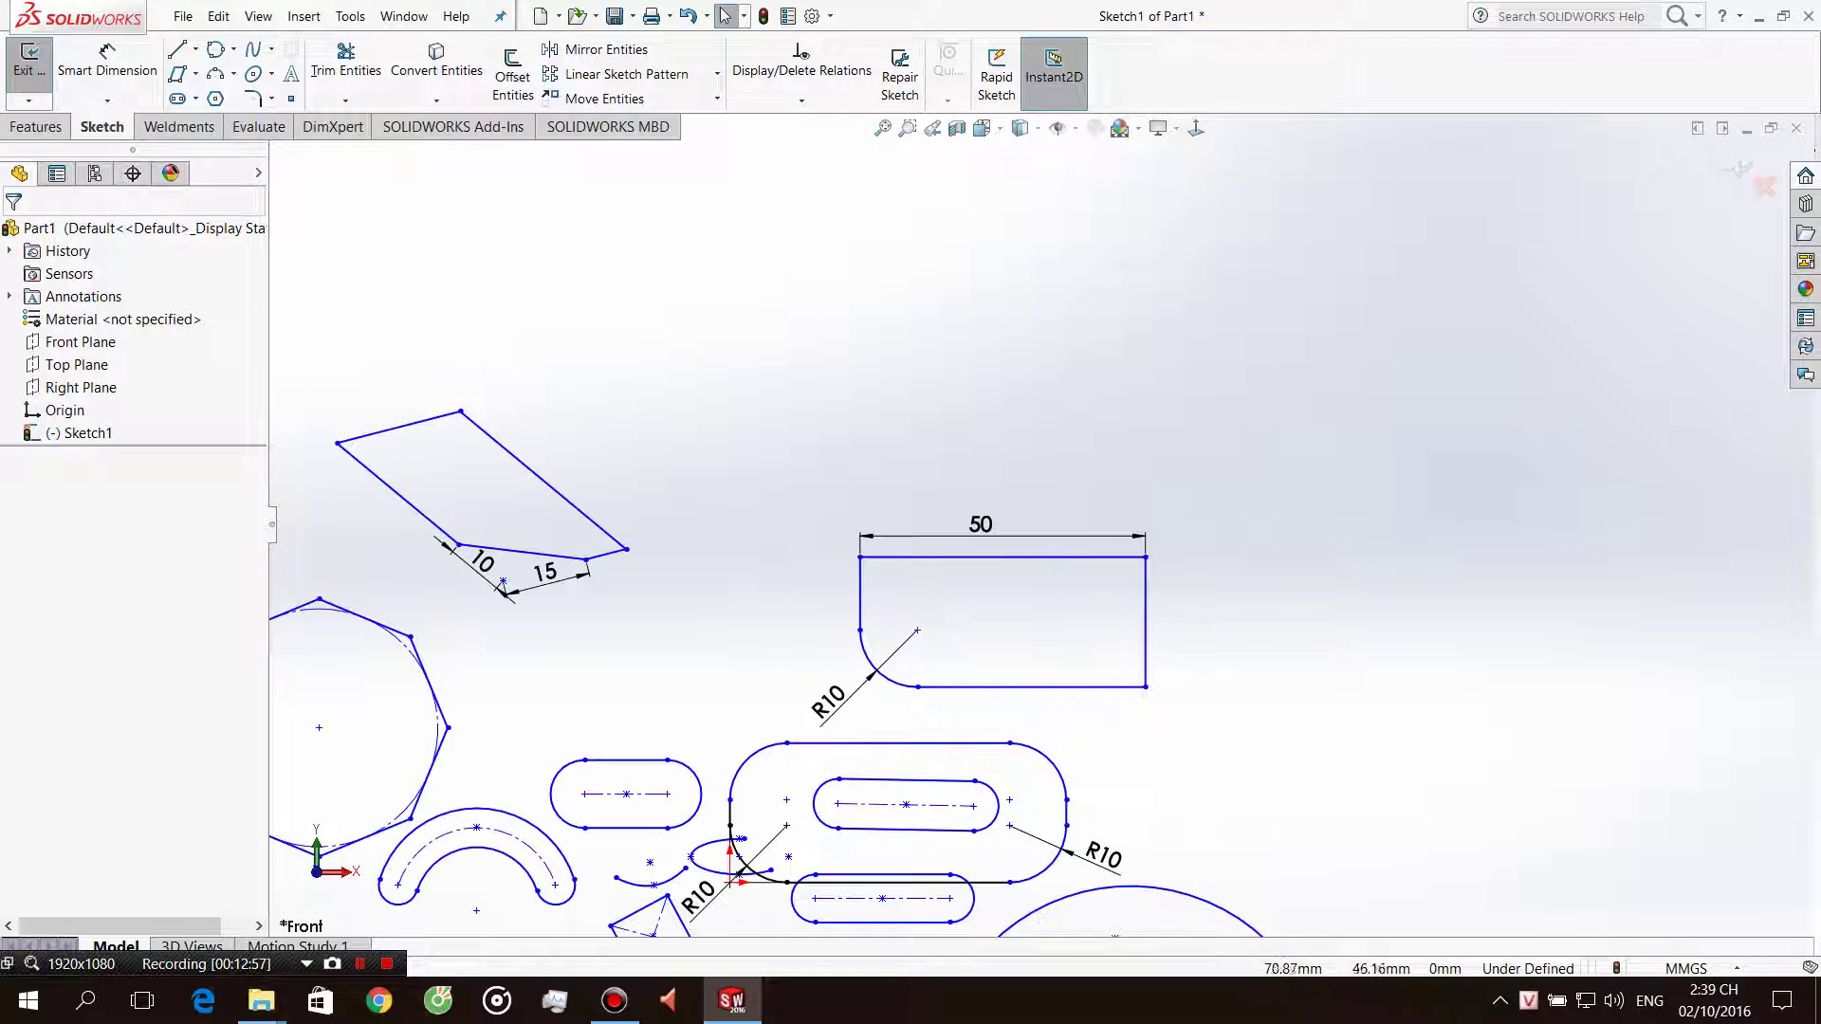
scroll(1063, 551, "down", 3)
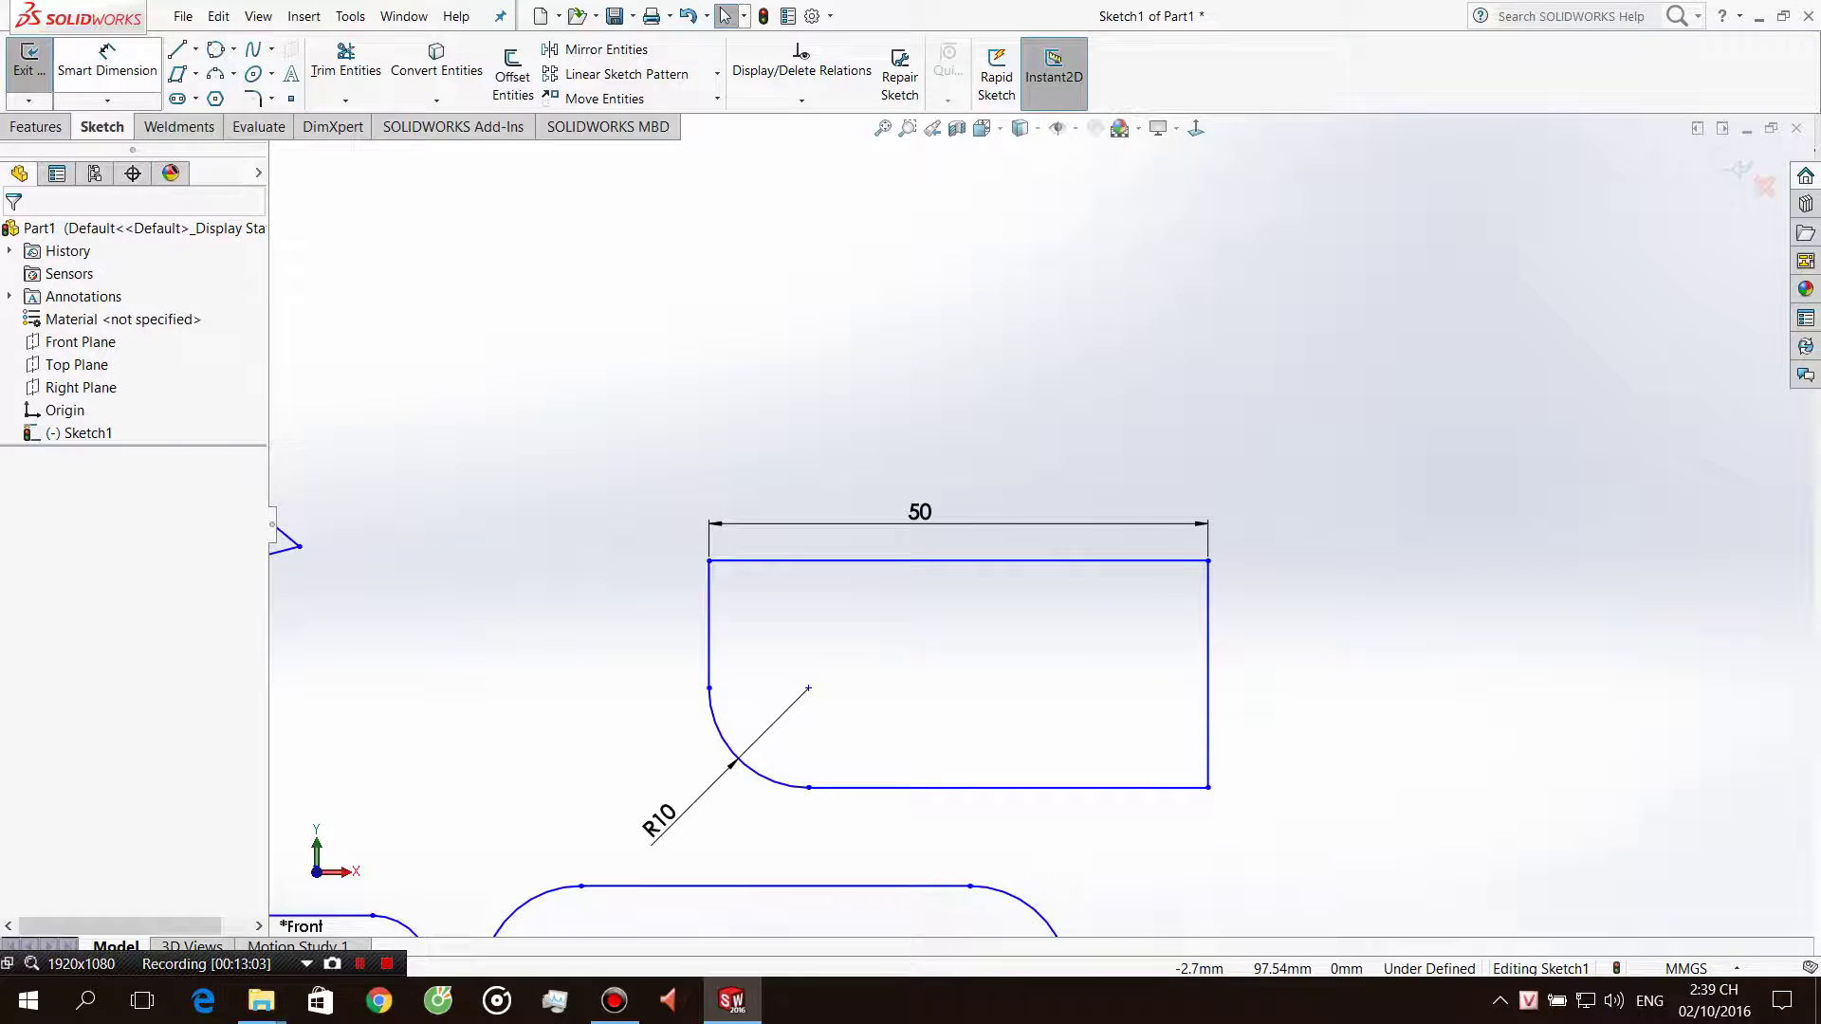
left_click(176, 48)
left_click_drag(908, 285, 1088, 305)
Draw a zigzag chain of crossing lines to the right of the rectangle.
left_click(1491, 561)
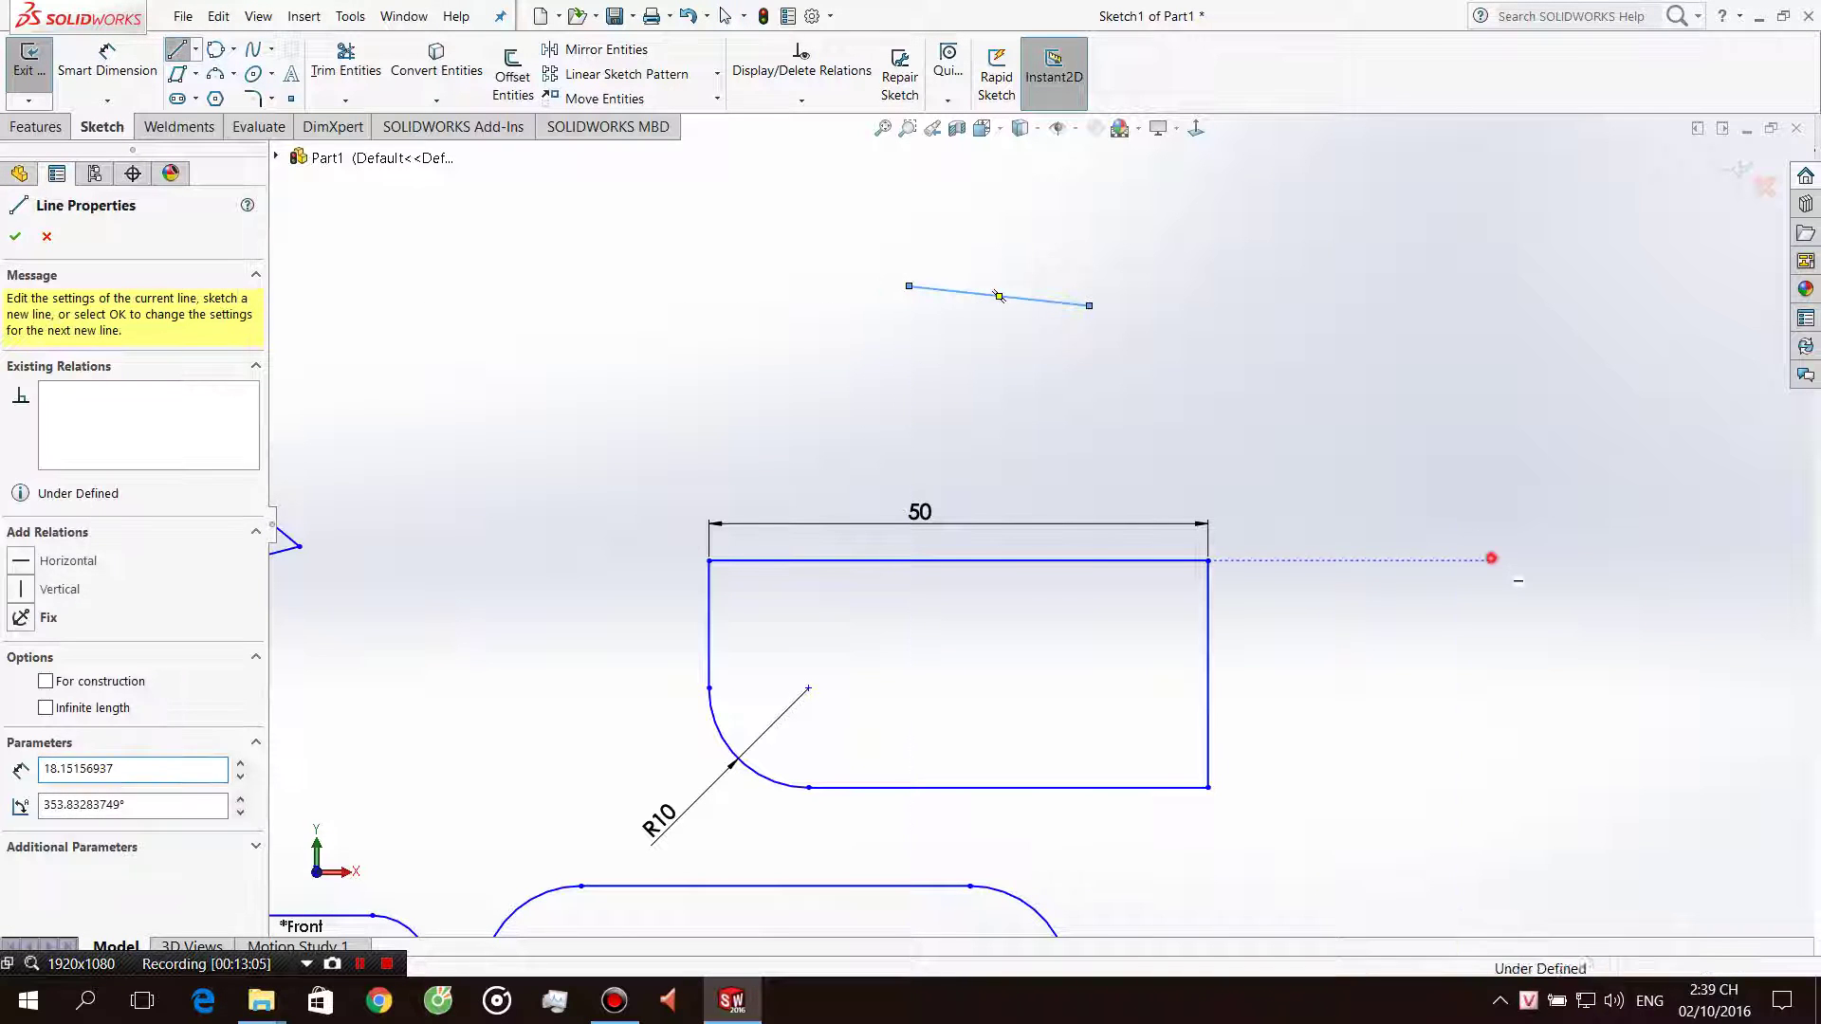
left_click(859, 334)
left_click(1018, 260)
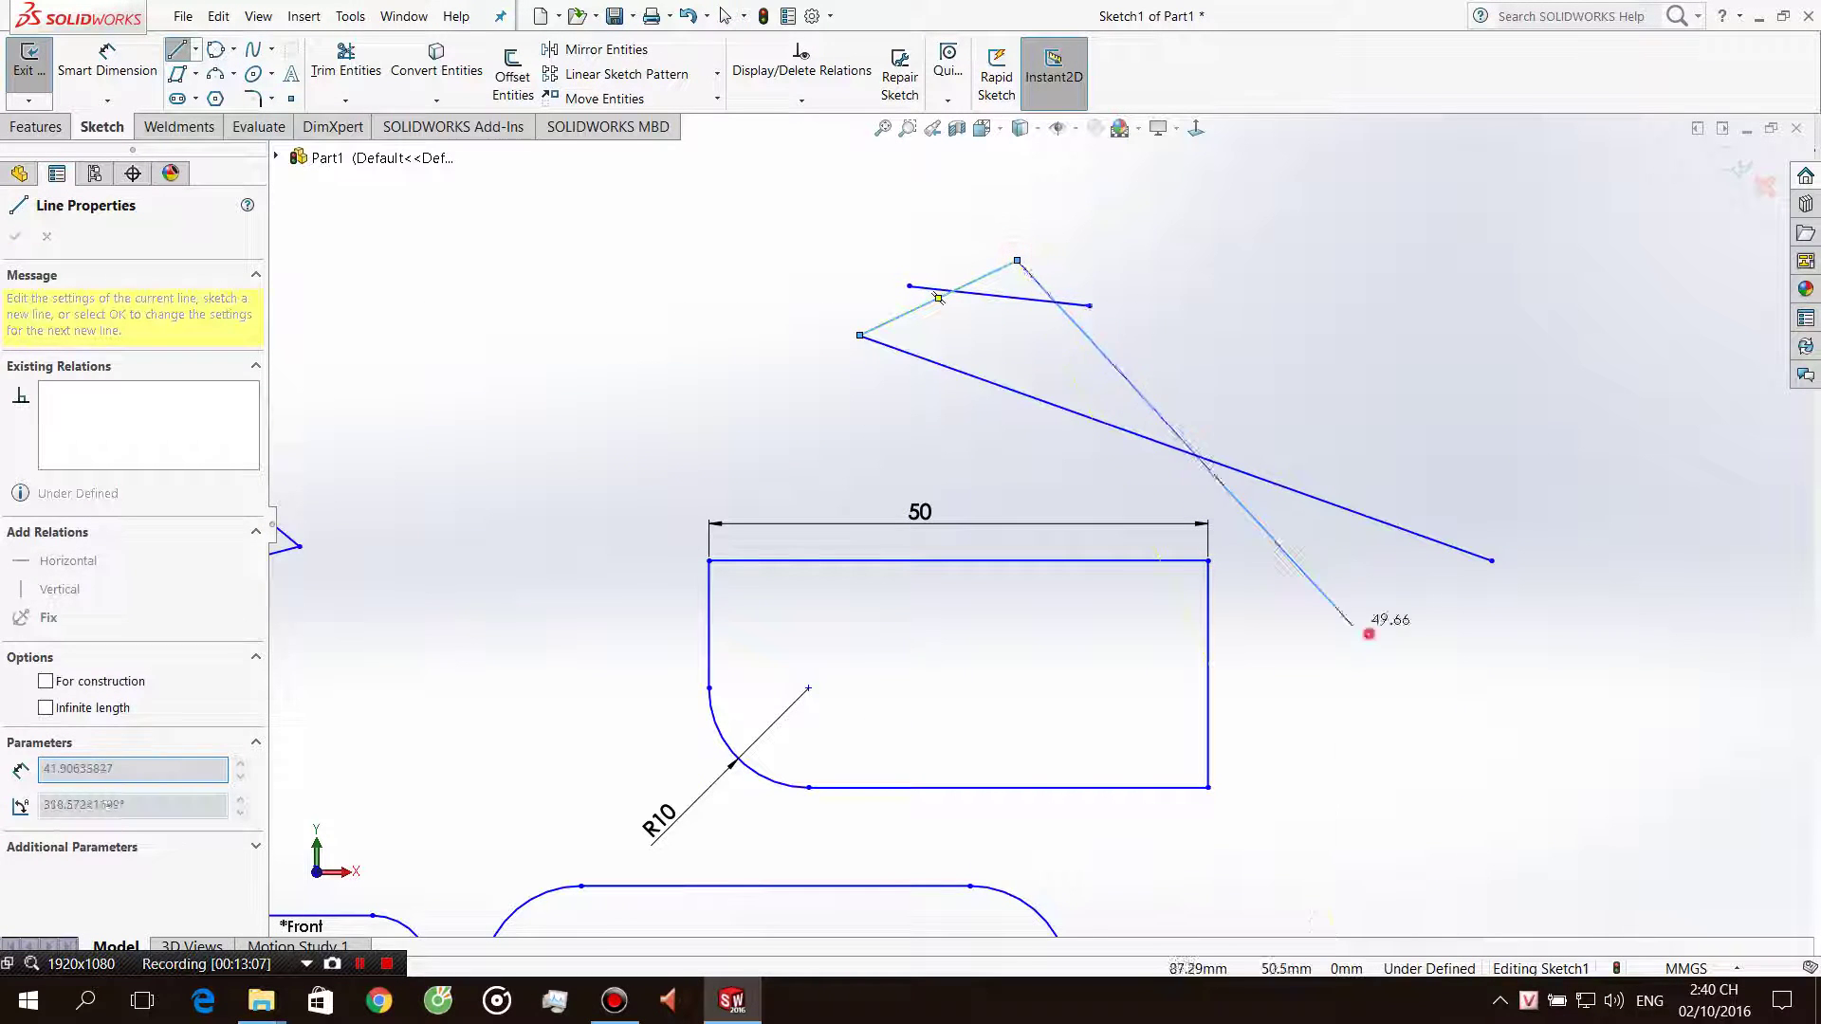
left_click(1368, 634)
left_click(1282, 346)
left_click(969, 425)
key("Escape")
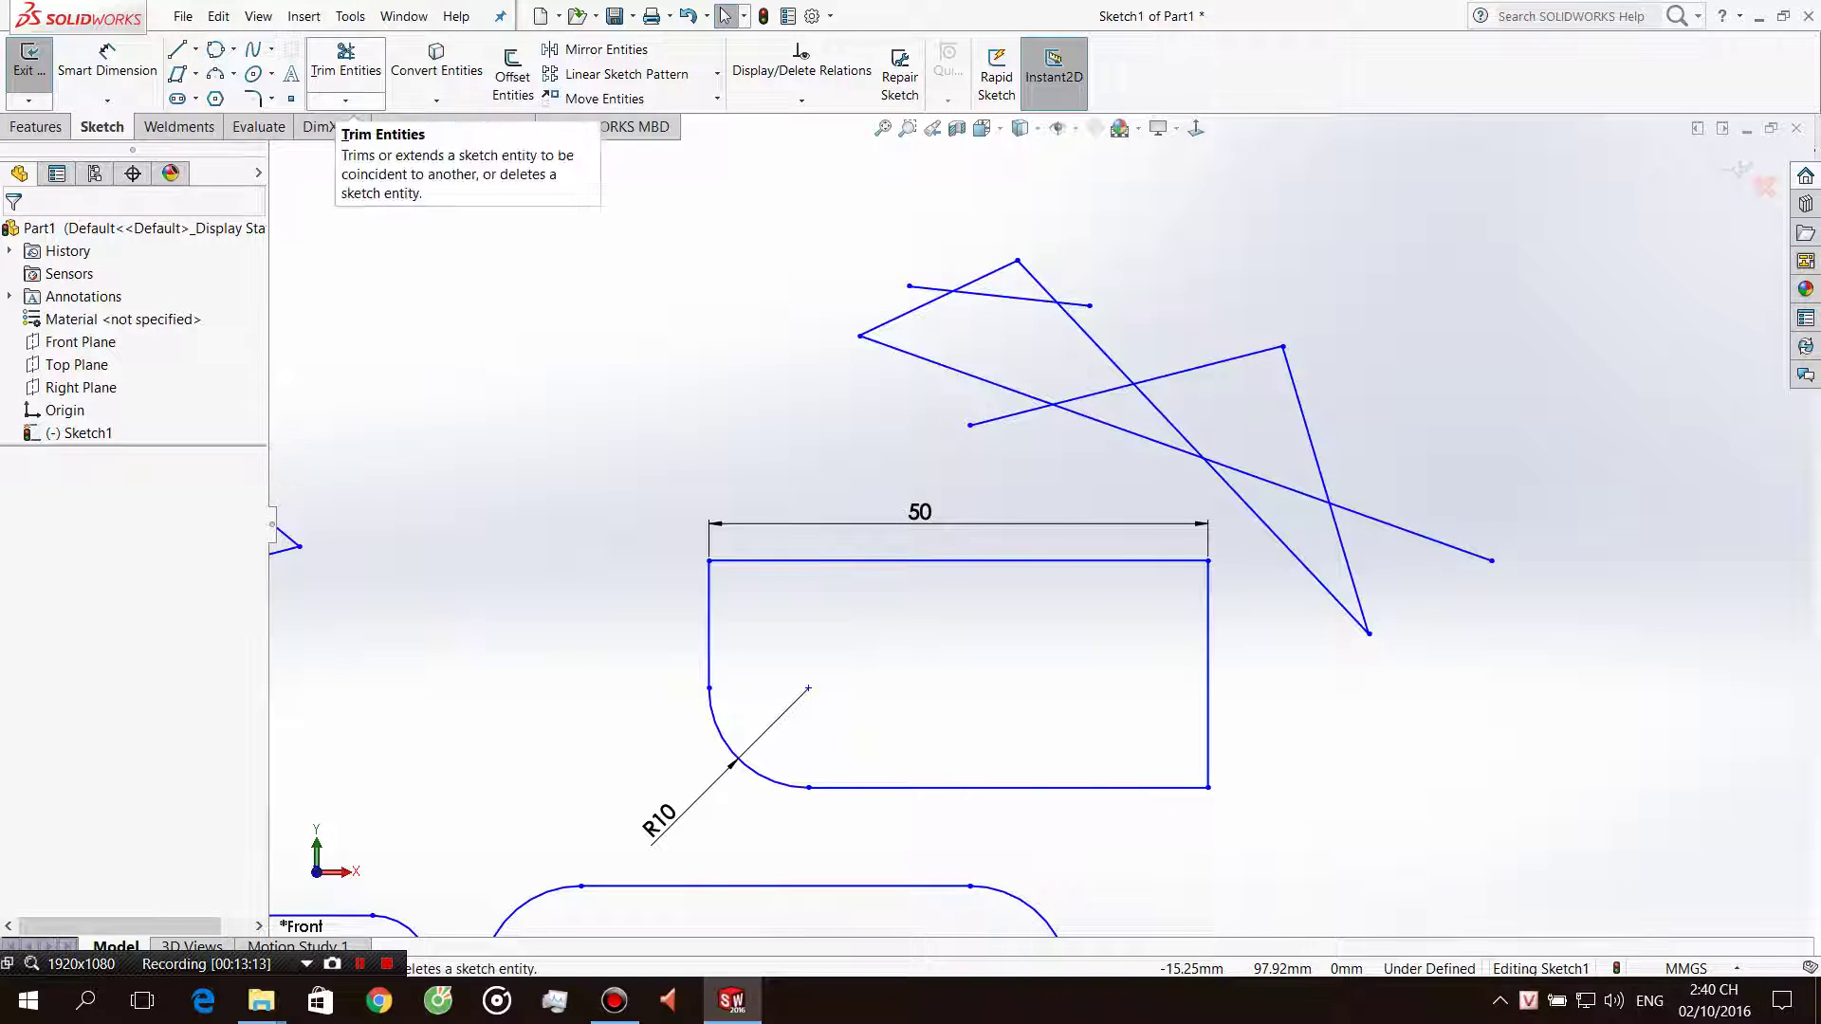
Try a Power trim across the right crossings, then undo it.
left_click(345, 101)
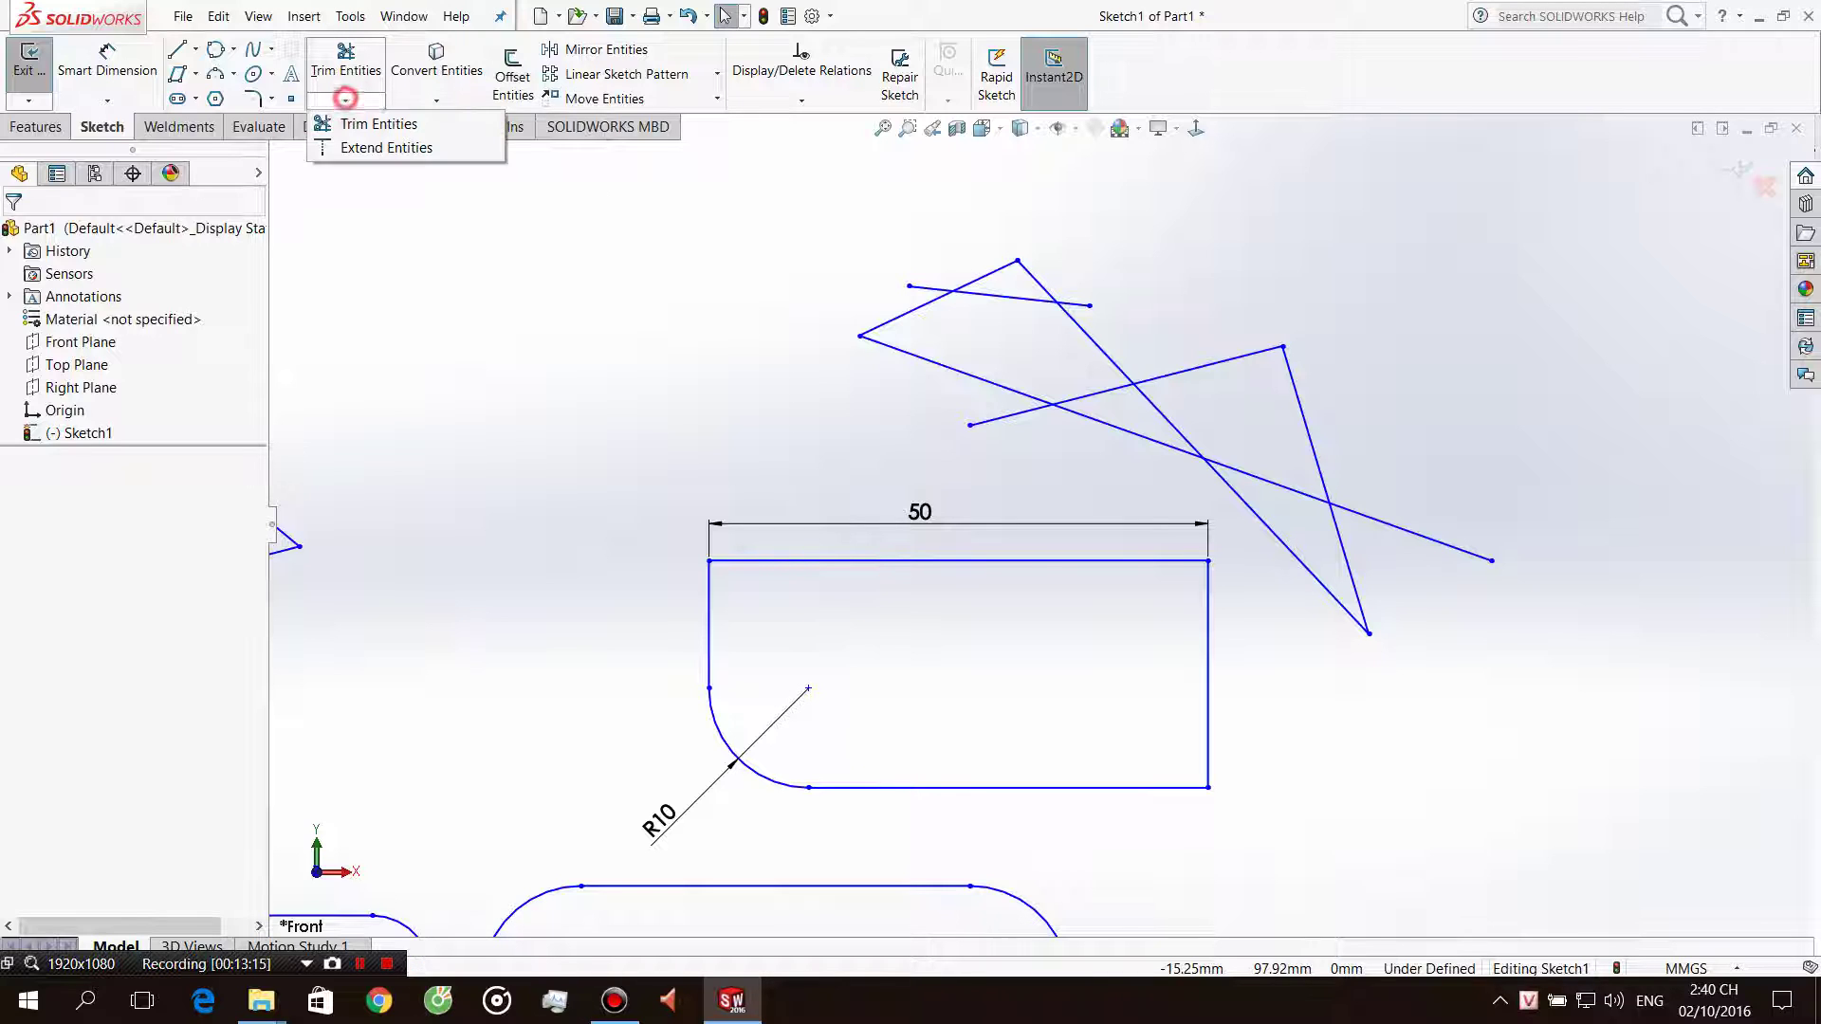
left_click(372, 128)
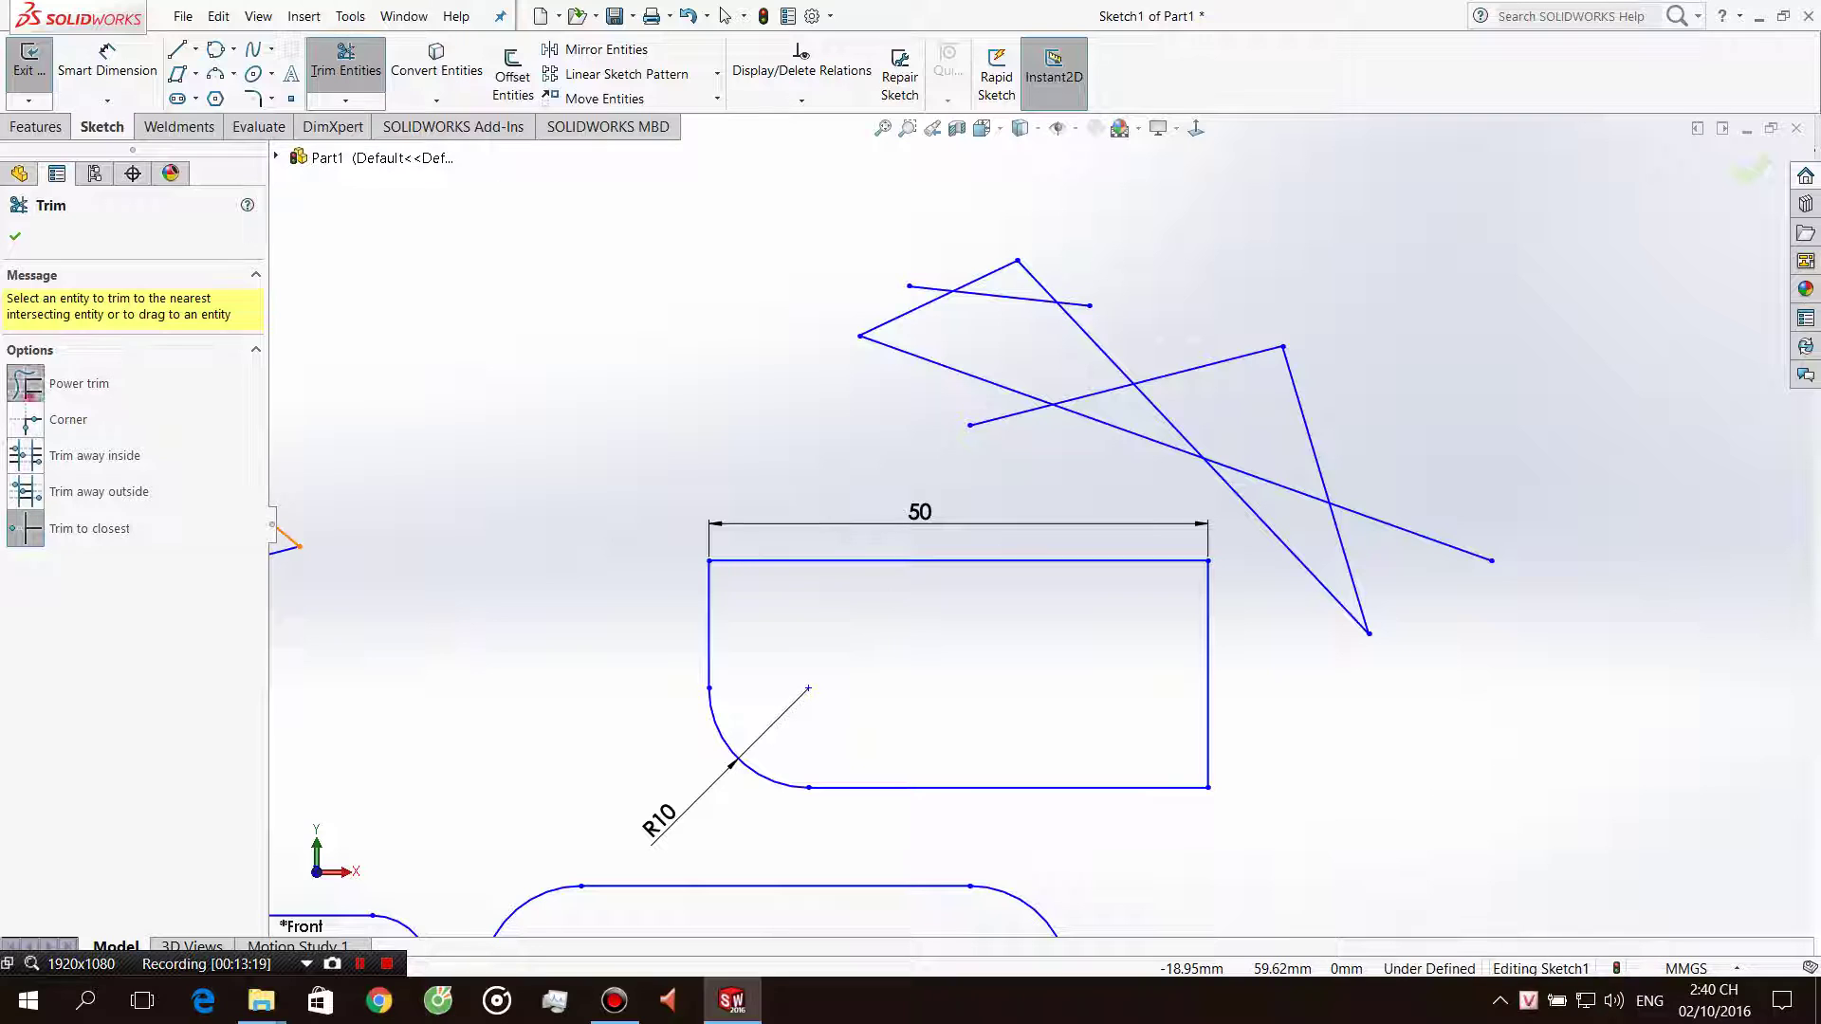
left_click(25, 383)
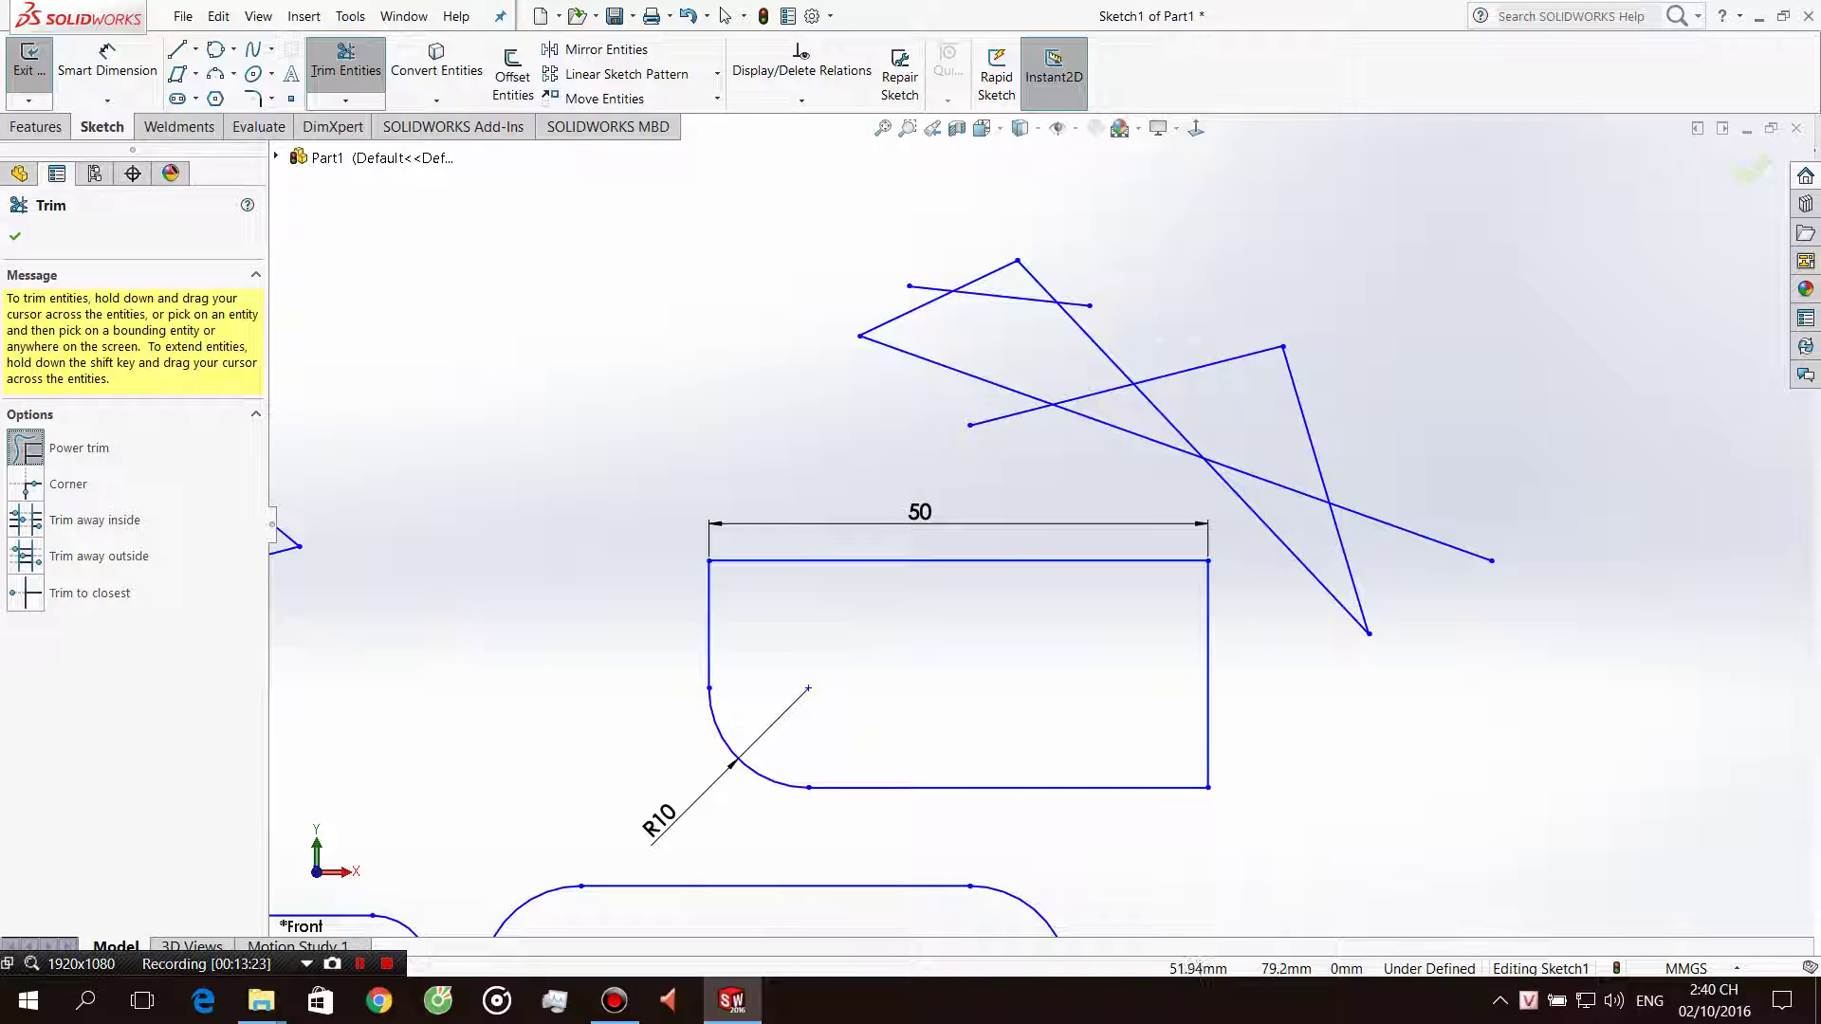
mouse_move(1043, 347)
left_mouse_down()
mouse_move(1089, 394)
mouse_move(1154, 402)
mouse_move(1292, 489)
mouse_move(1346, 569)
mouse_move(1309, 452)
mouse_move(1323, 417)
left_mouse_up()
key("Escape")
key("ctrl+z")
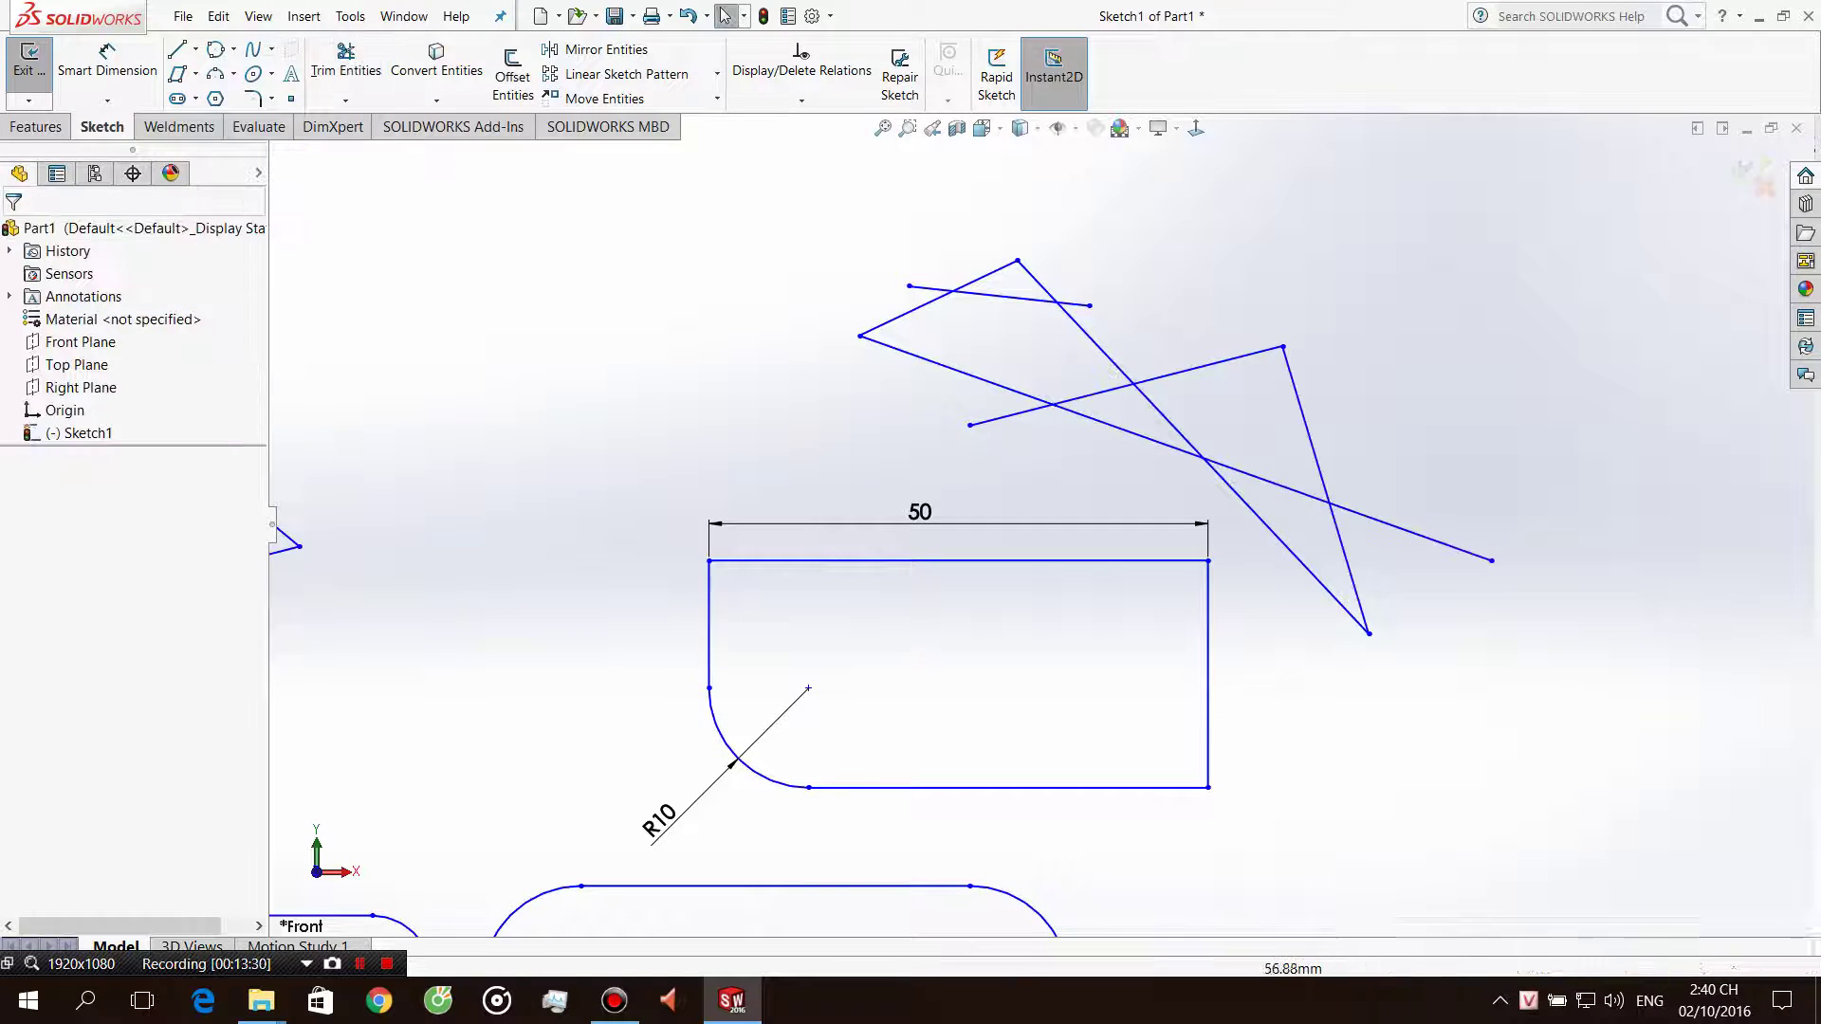
Restart Trim Entities in Corner mode.
left_click(344, 72)
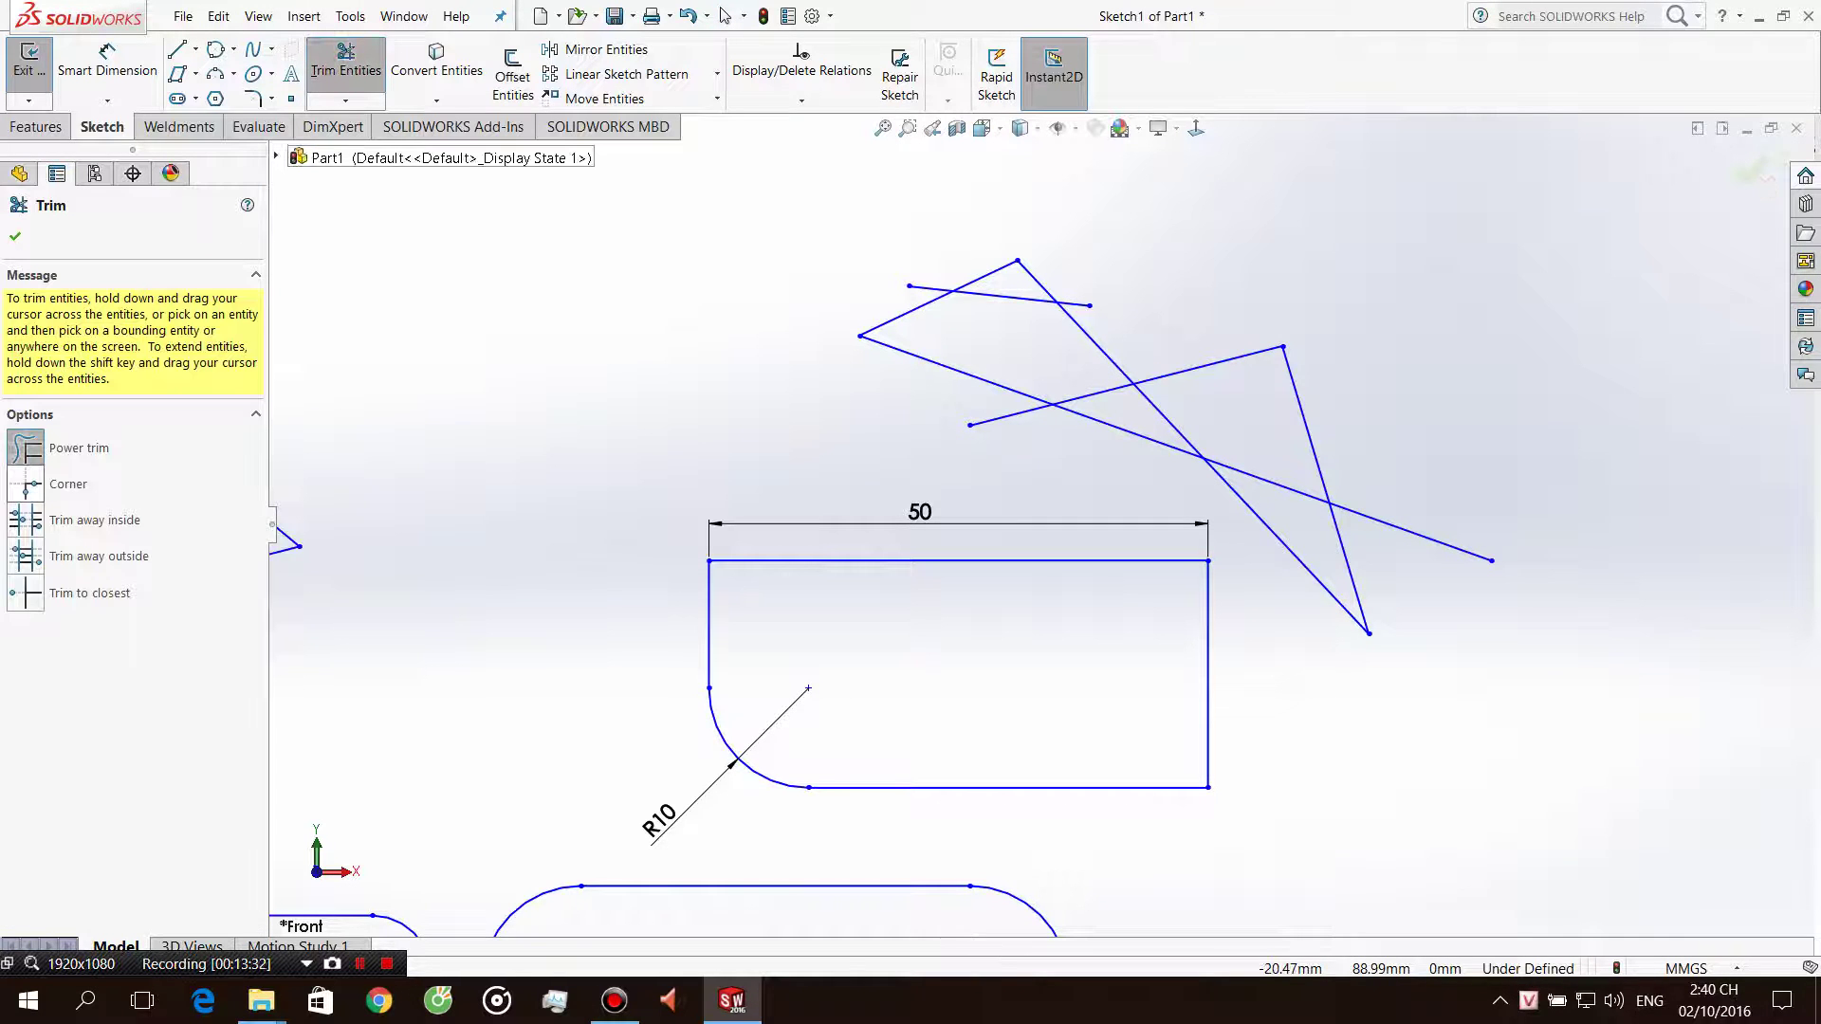
left_click(25, 484)
scroll(1200, 368, "down", 3)
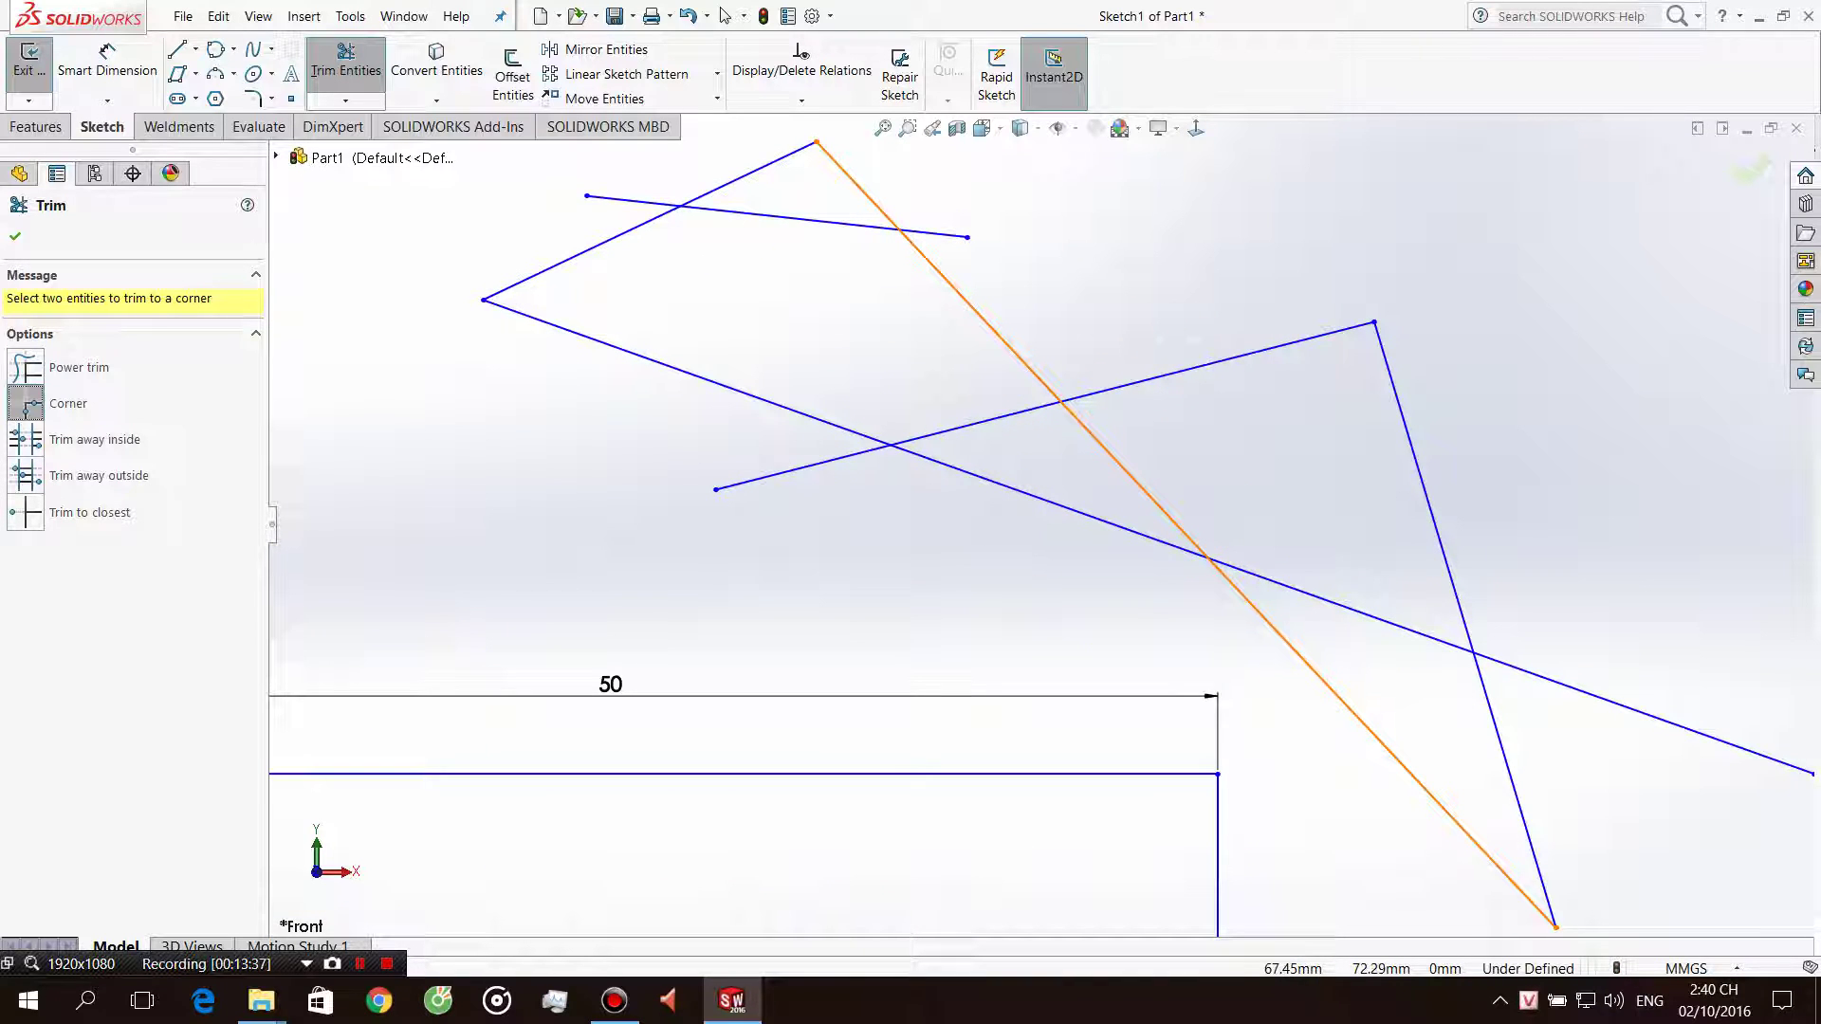
left_click(1107, 453)
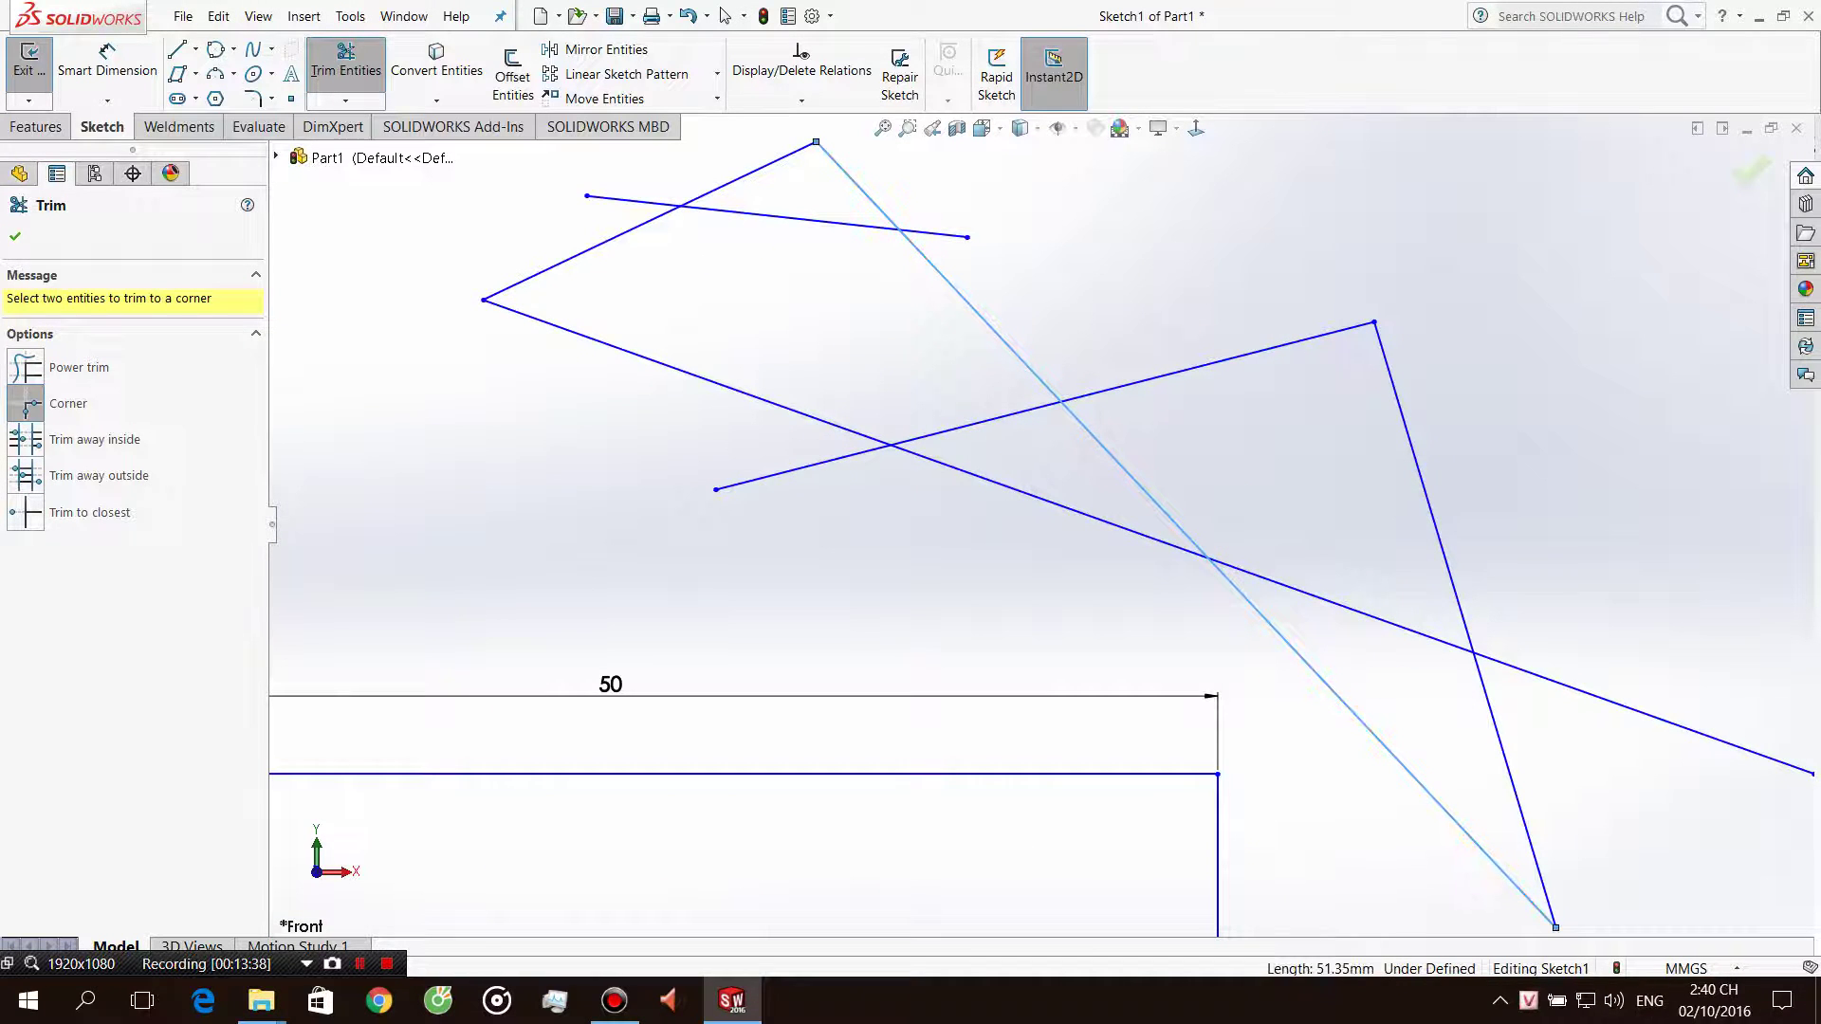
left_click(986, 423)
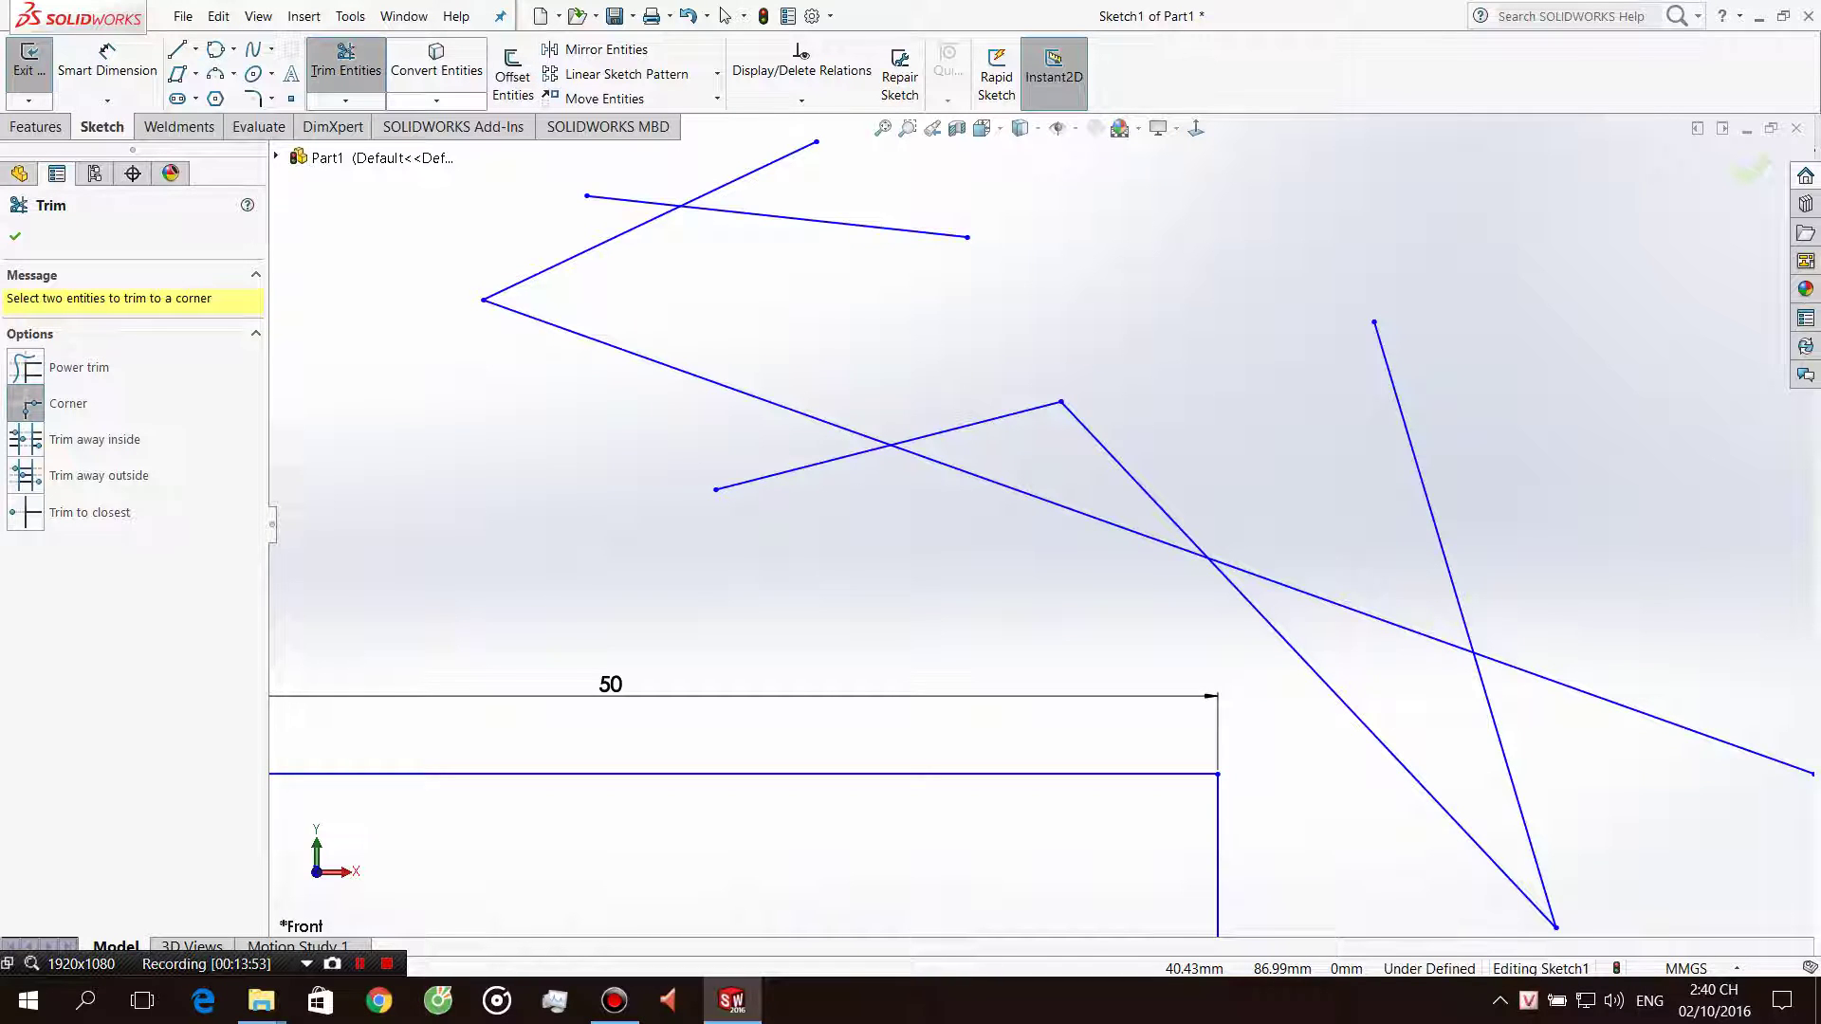
key("ctrl+z")
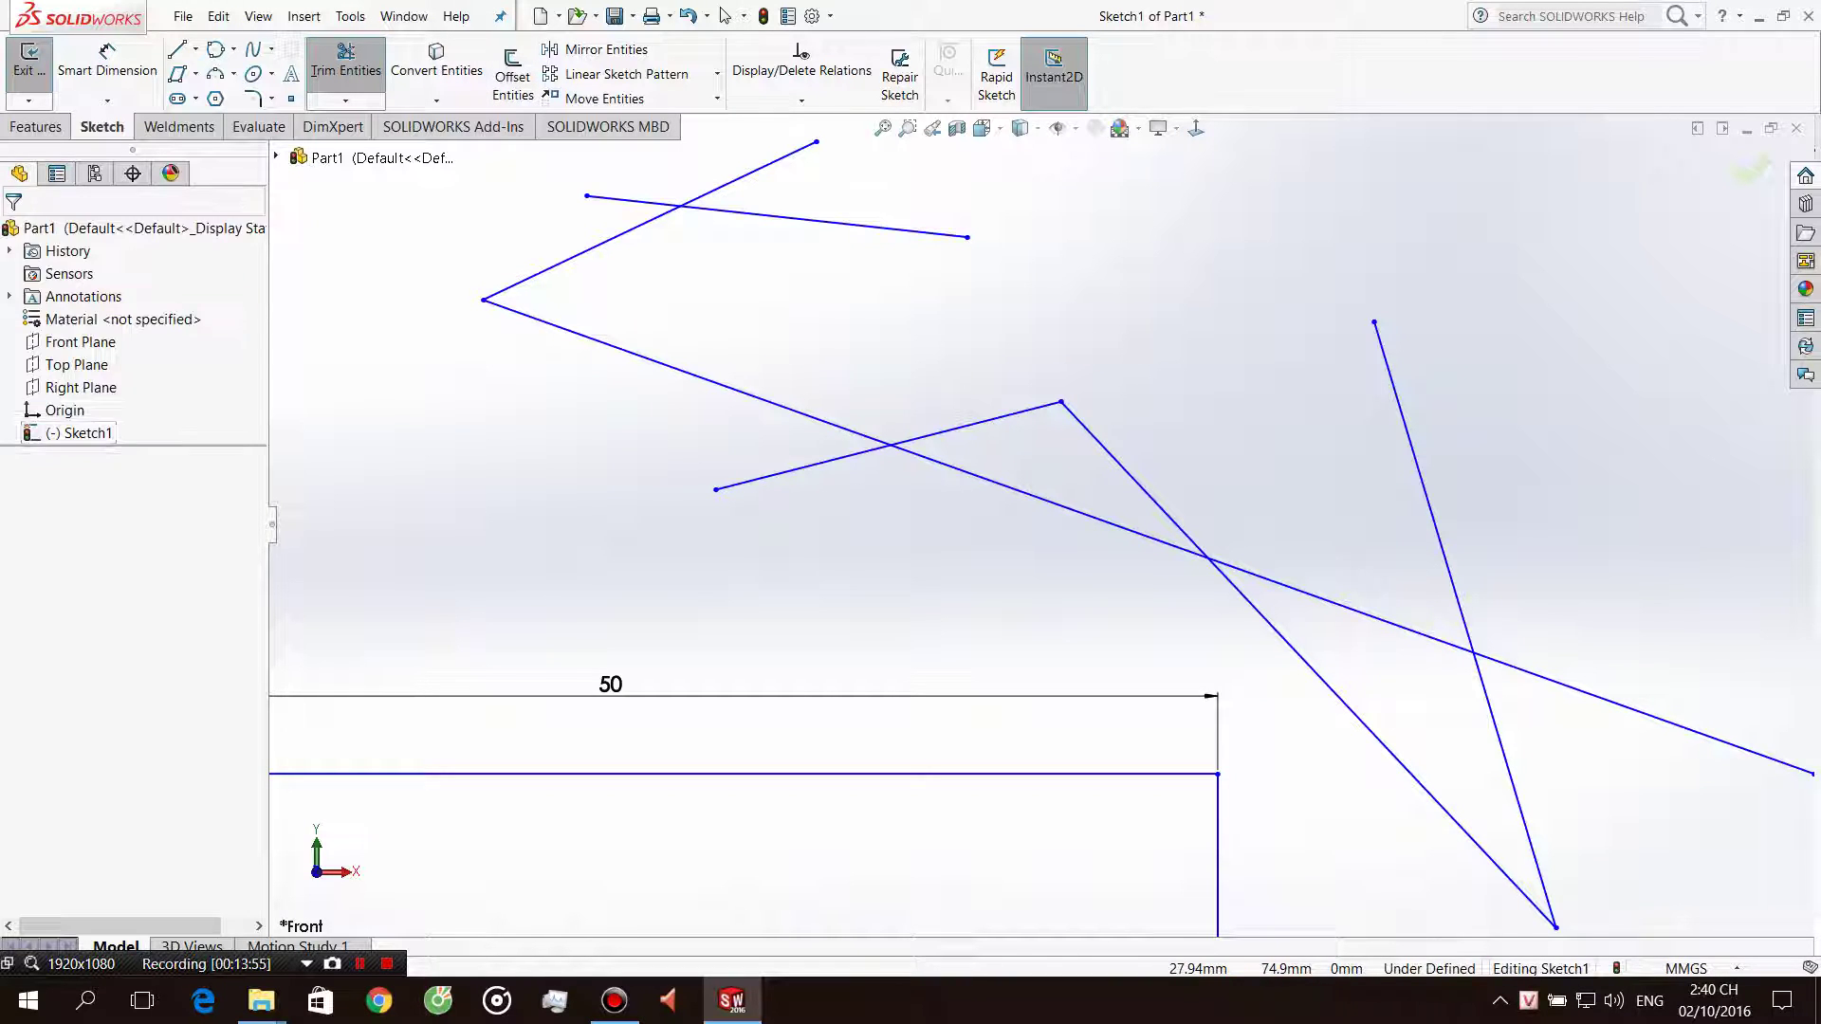
left_click(345, 62)
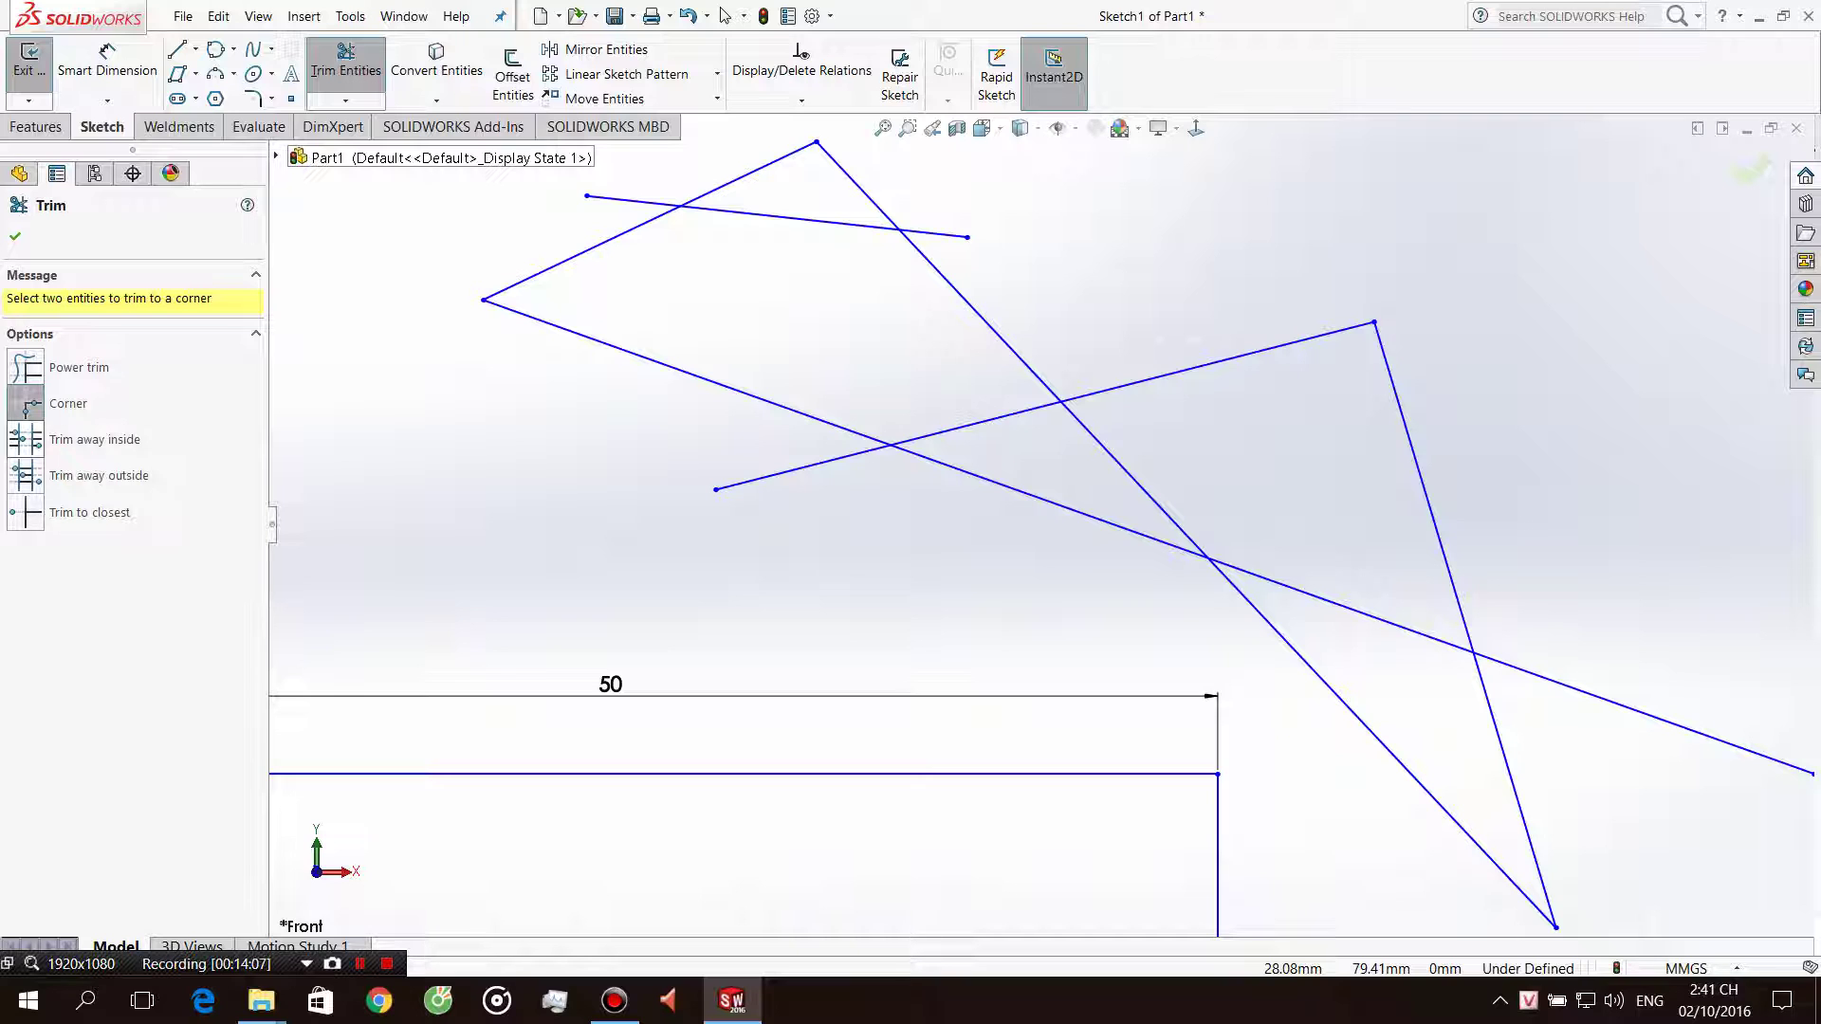
Attempt a Trim away inside between the shallow line and the crossing diagonal.
left_click(25, 439)
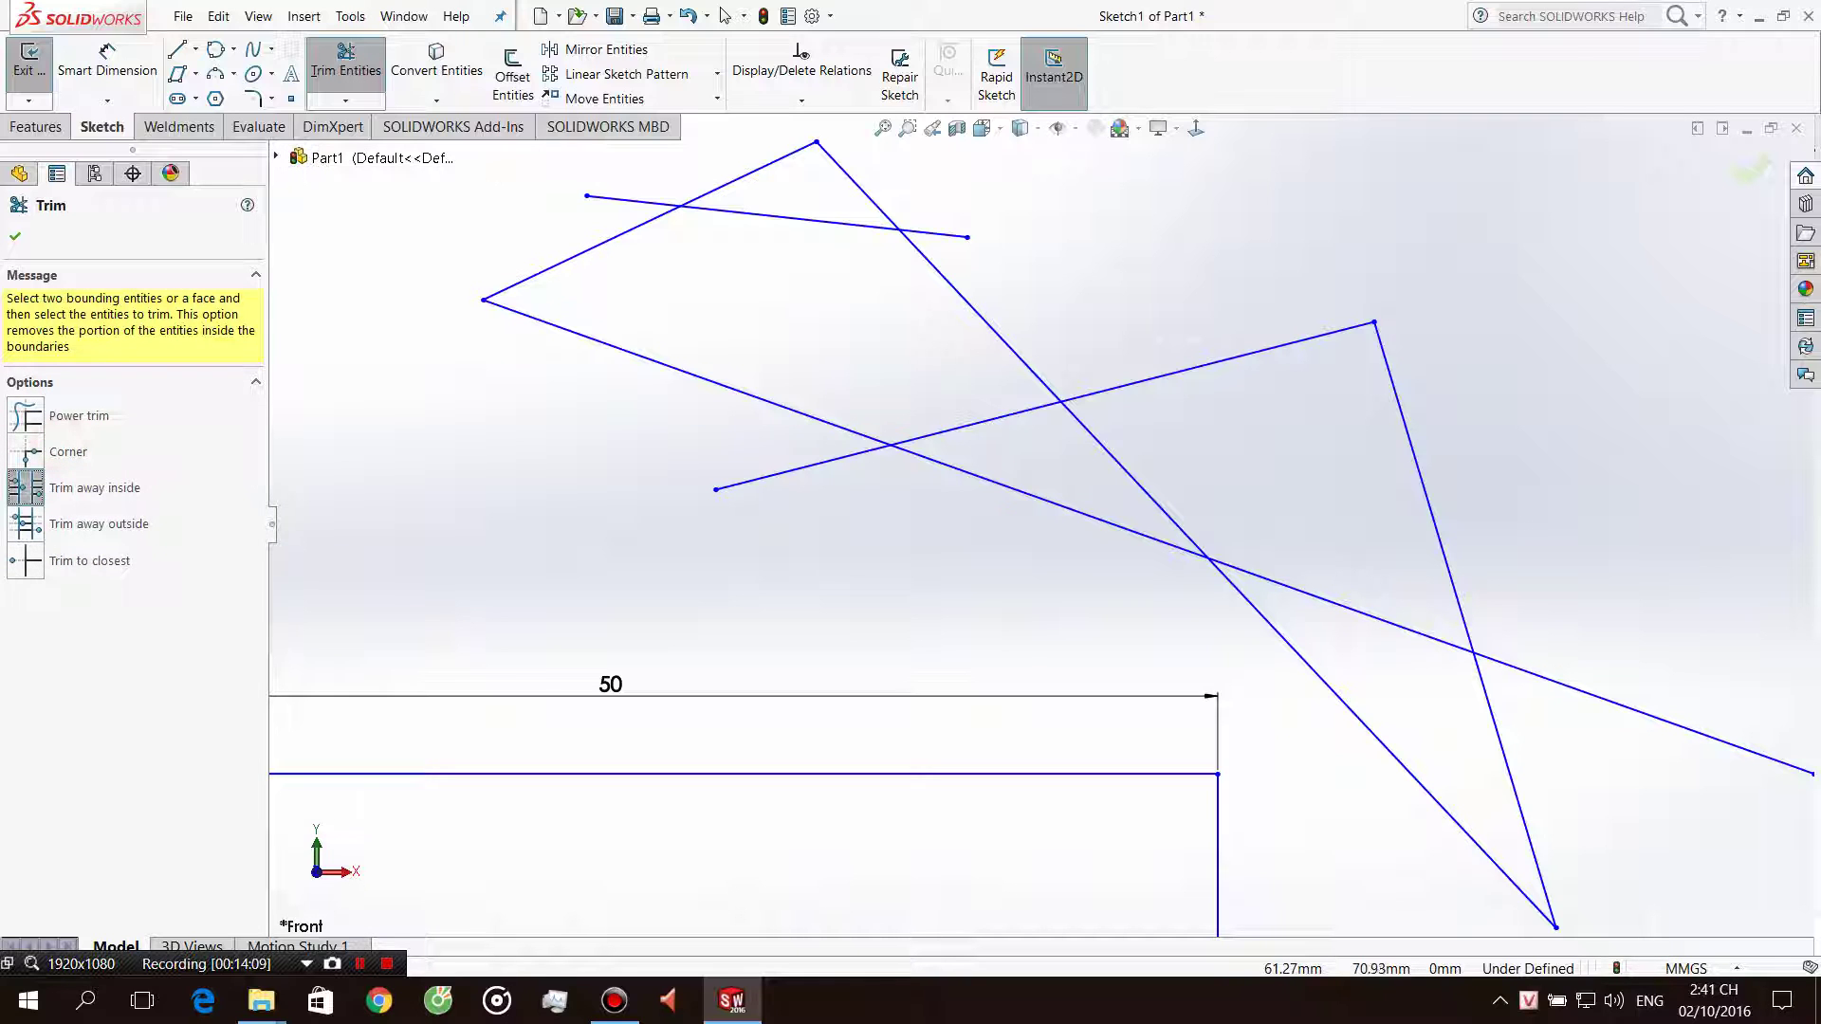
left_click(977, 477)
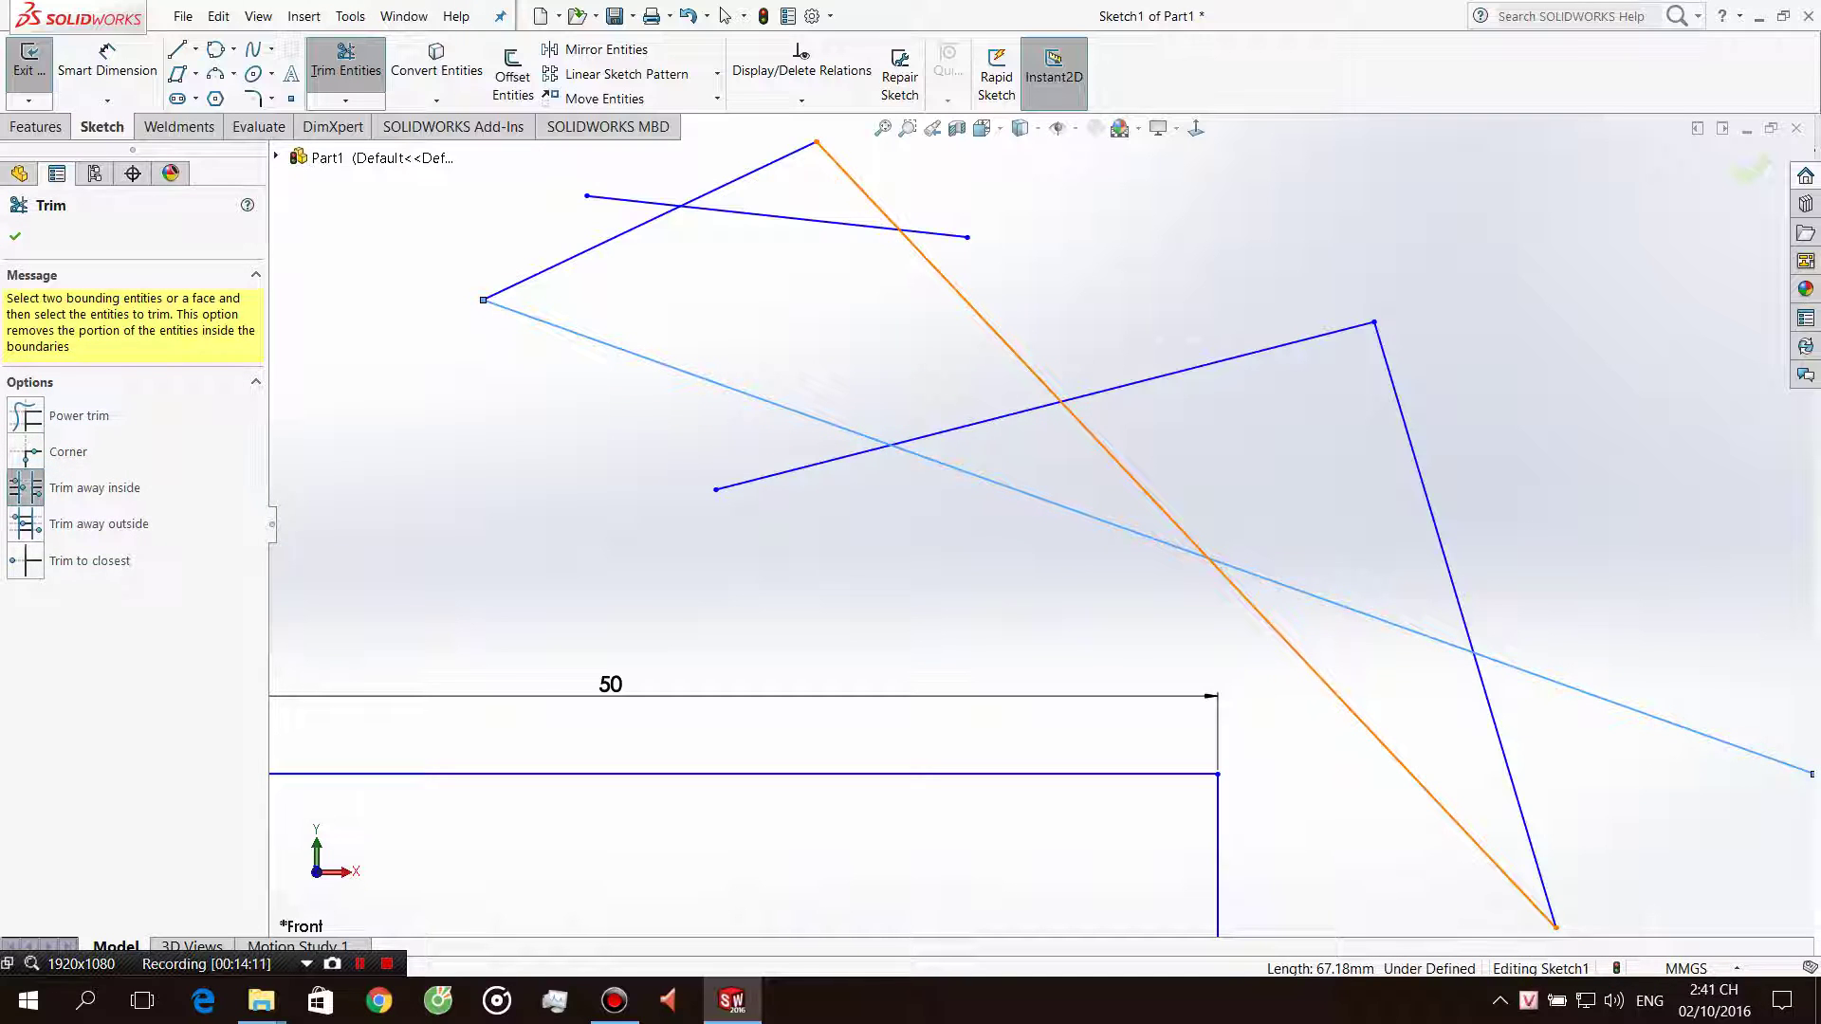
left_click(1004, 343)
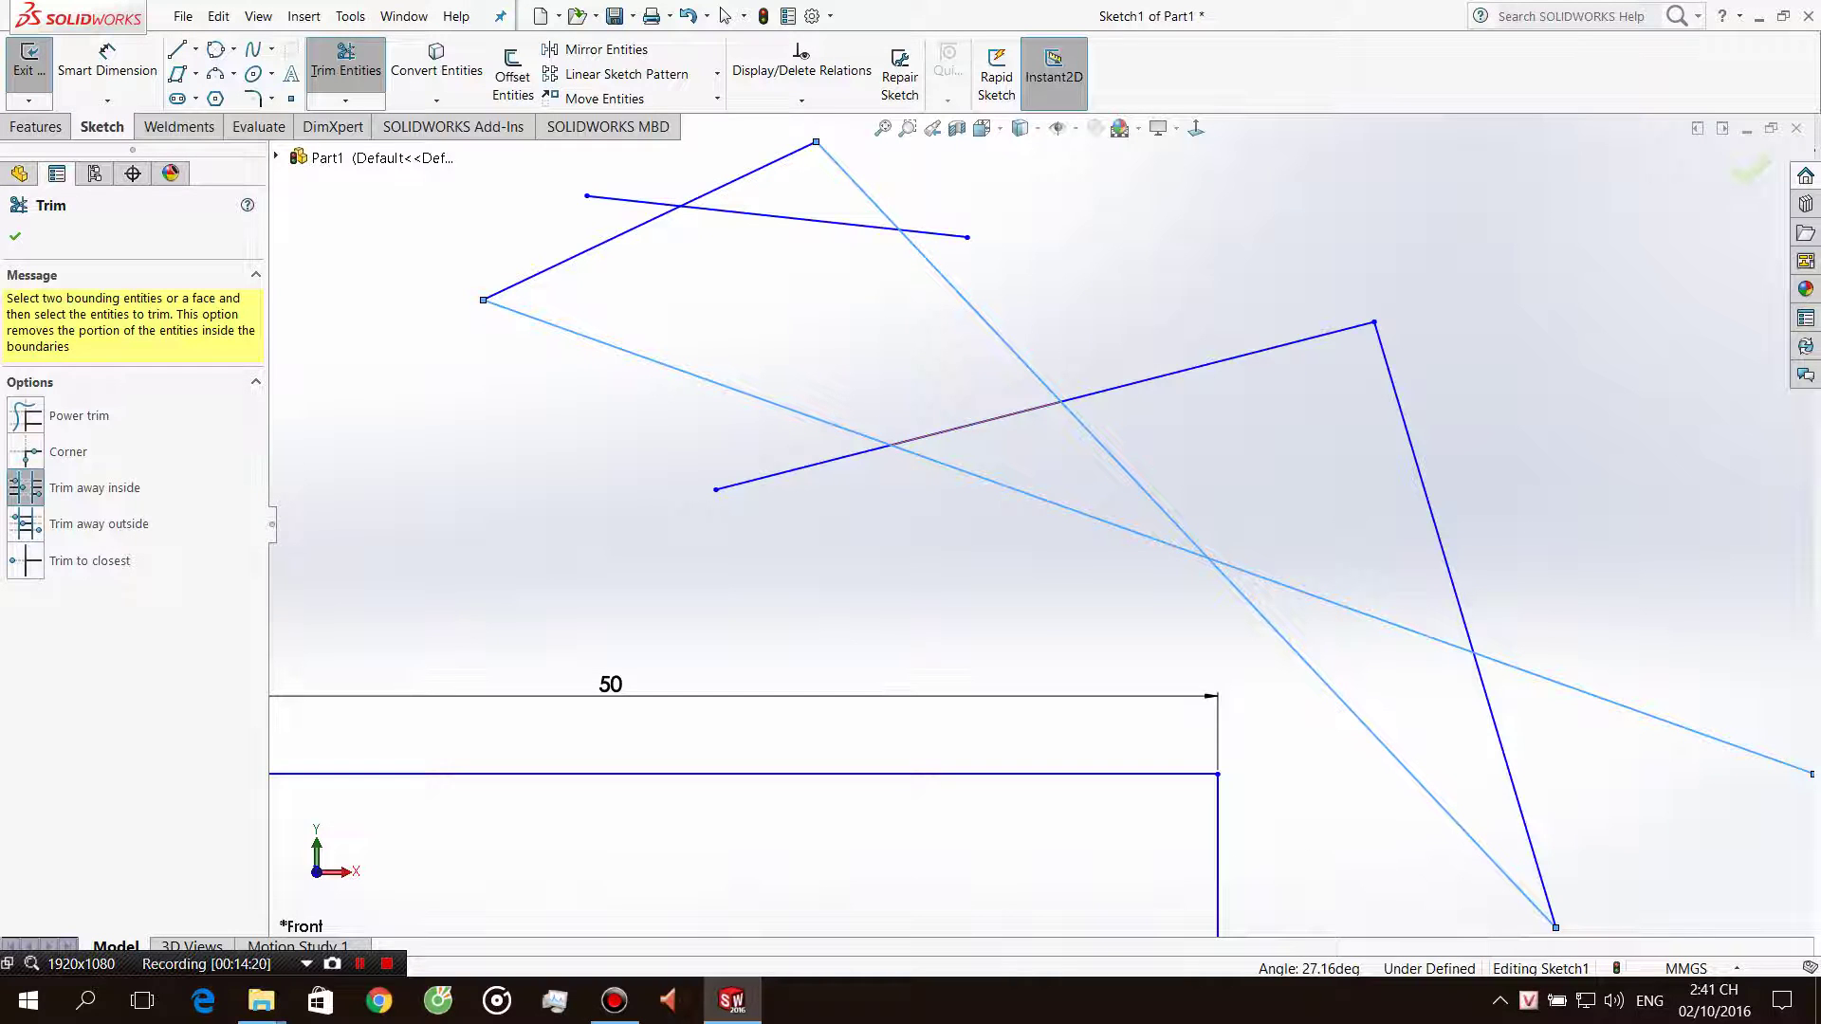
left_click(1190, 368)
left_click(929, 232)
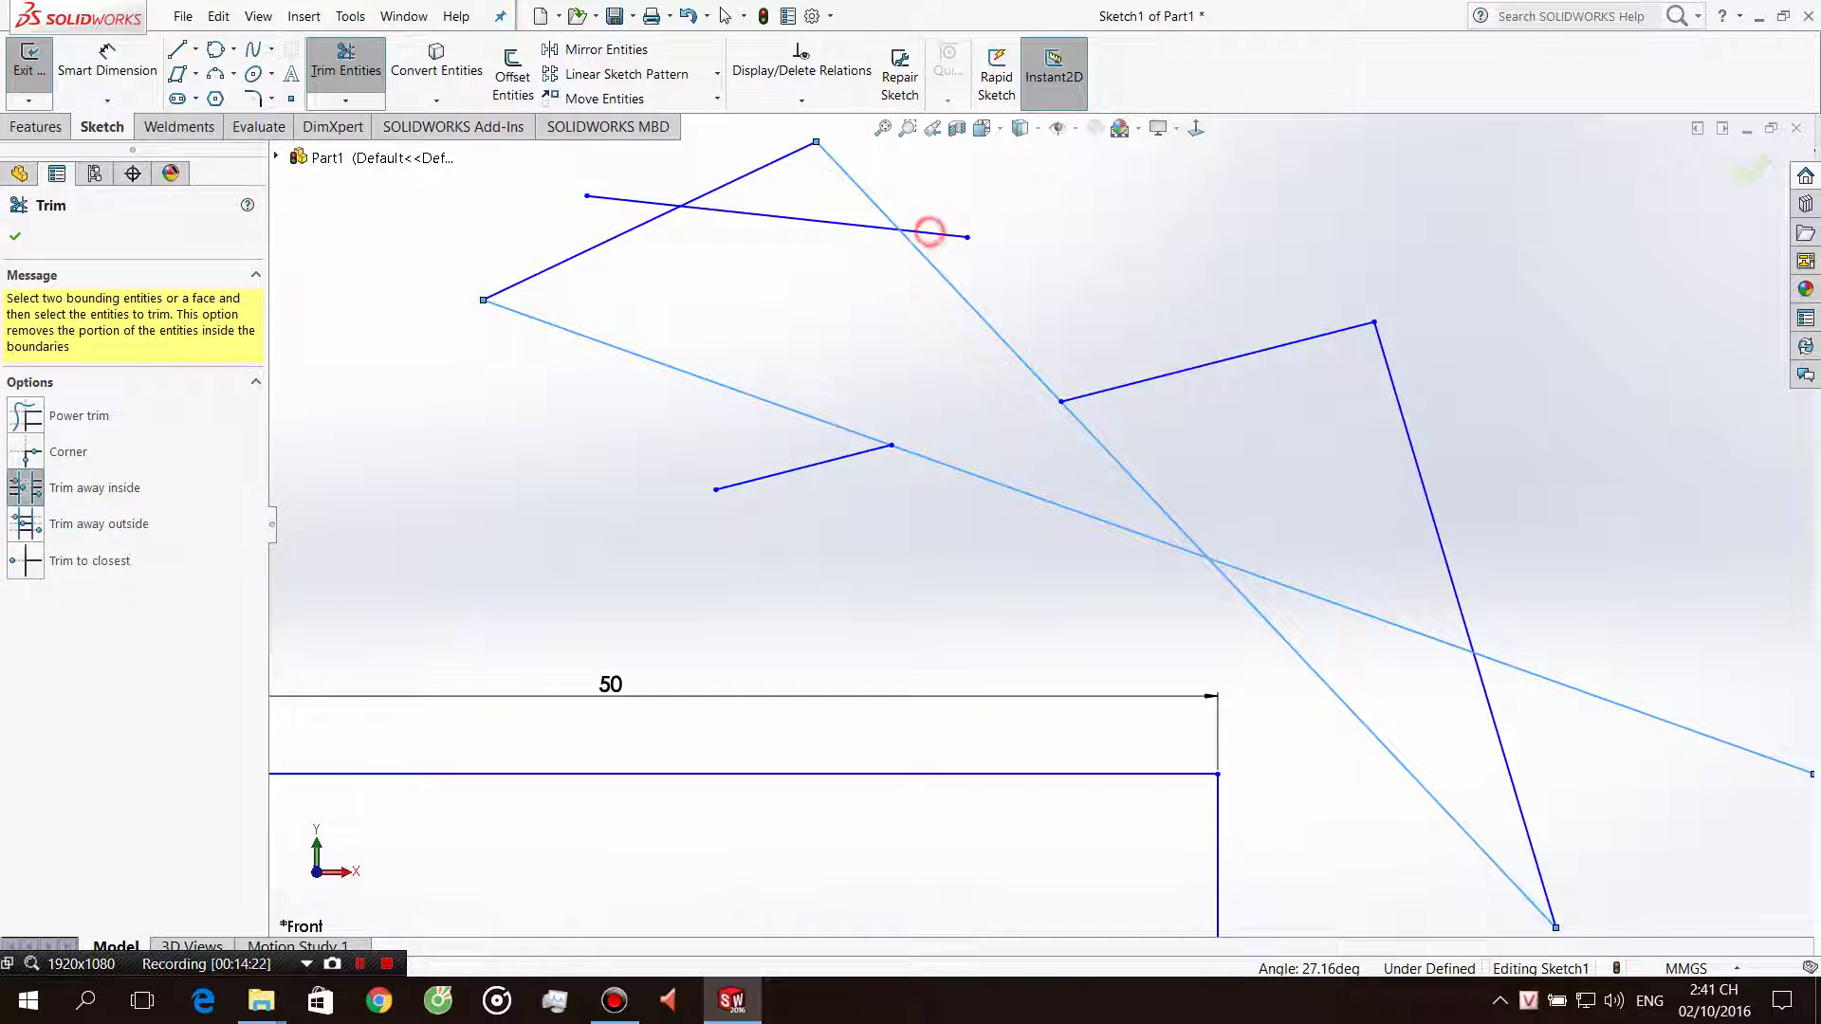
left_click(941, 232)
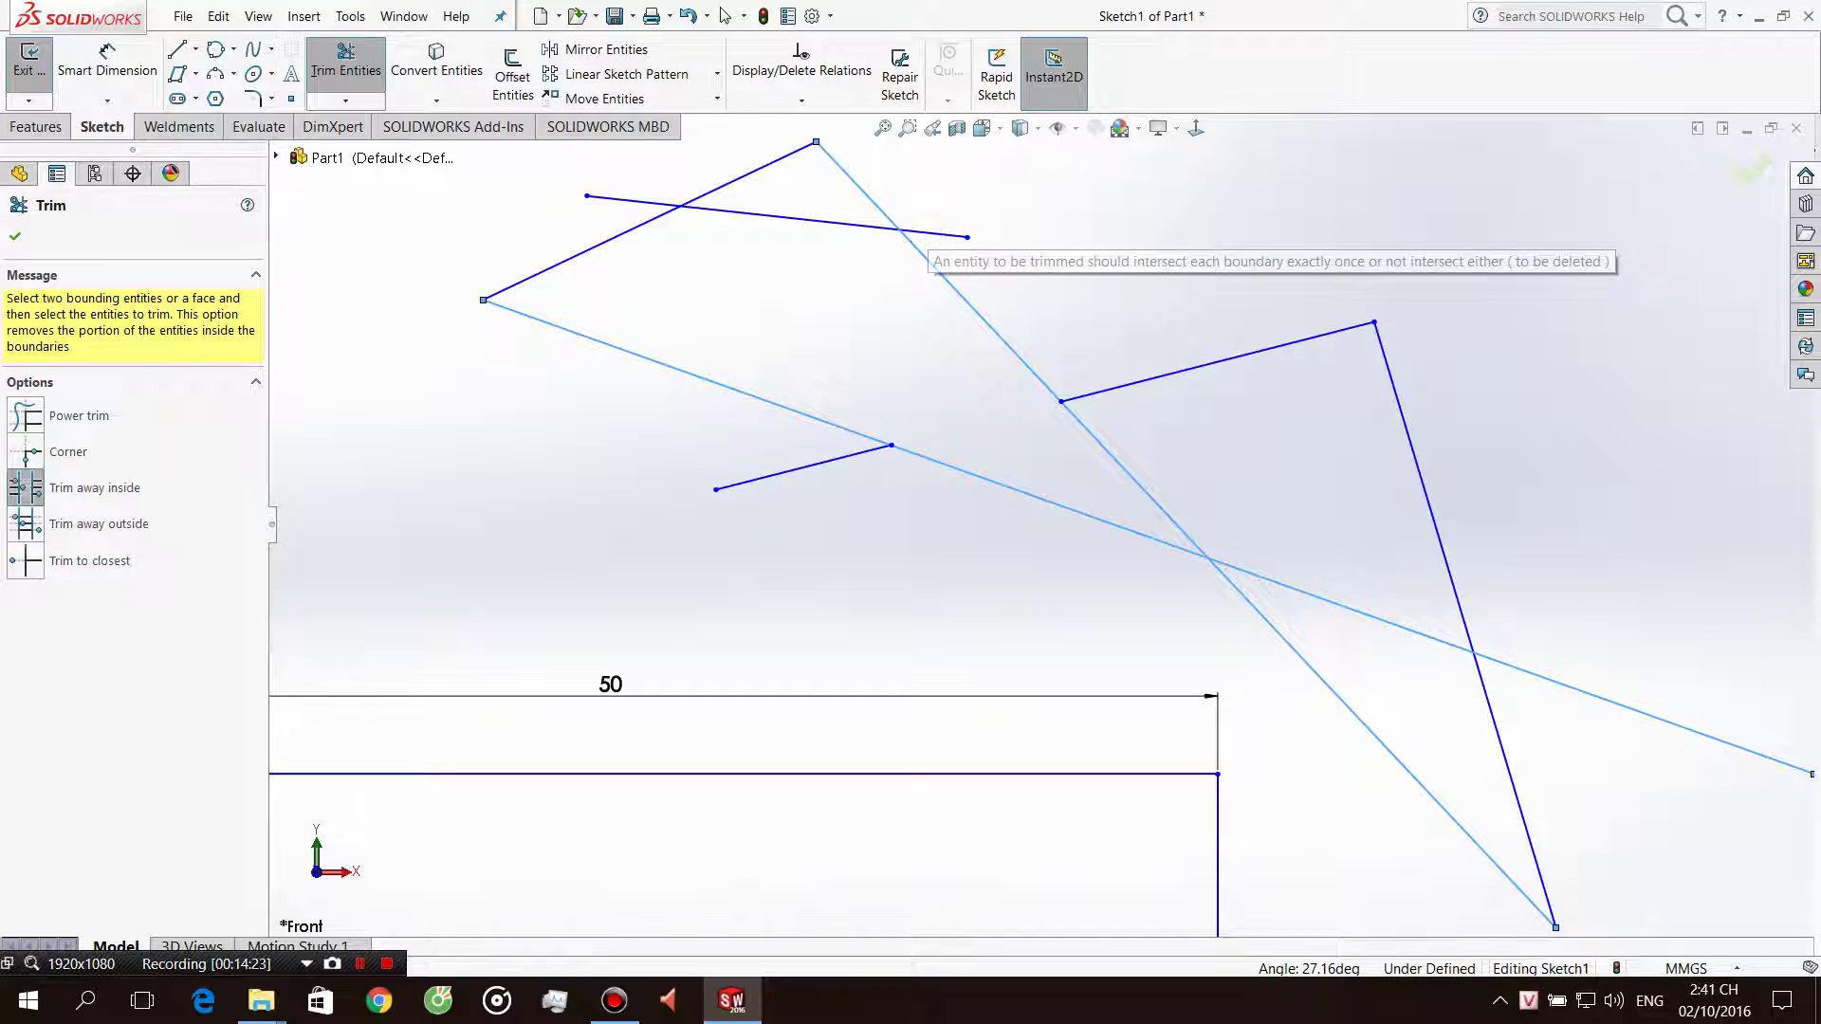
key("Escape")
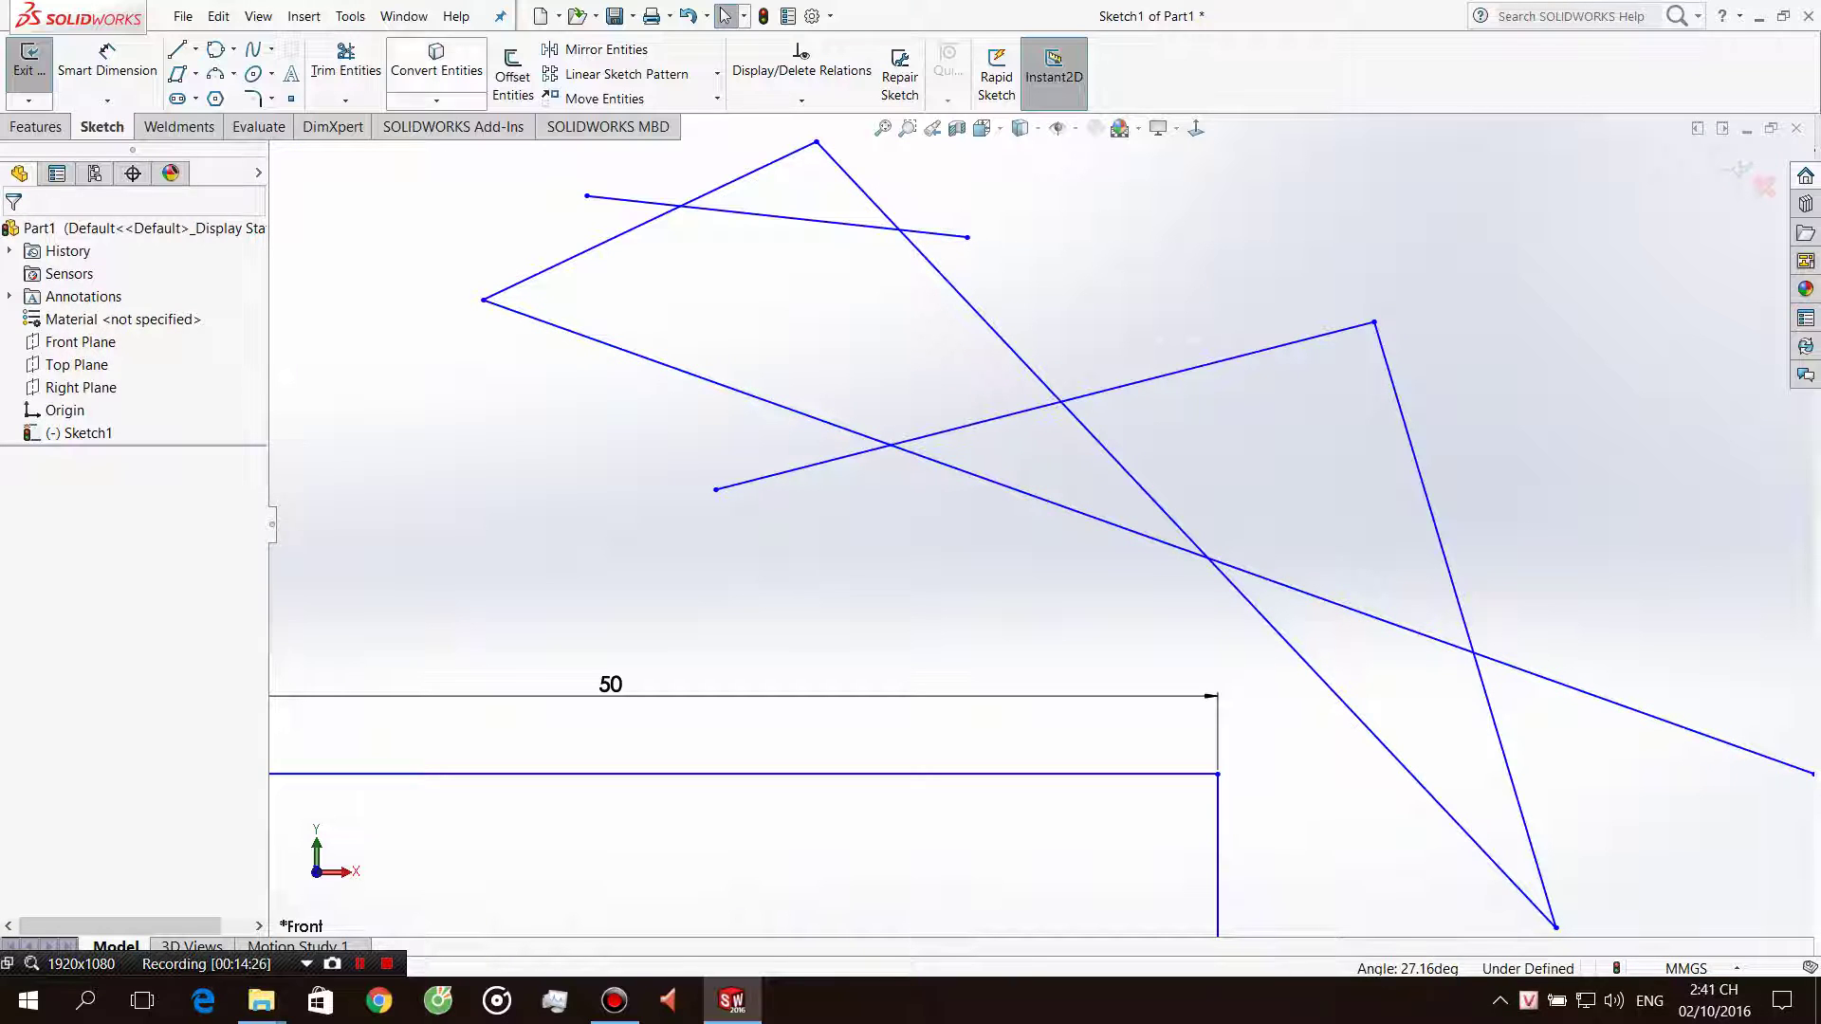
Use Trim away outside to keep only the shallow line's middle piece between two diagonals.
left_click(358, 58)
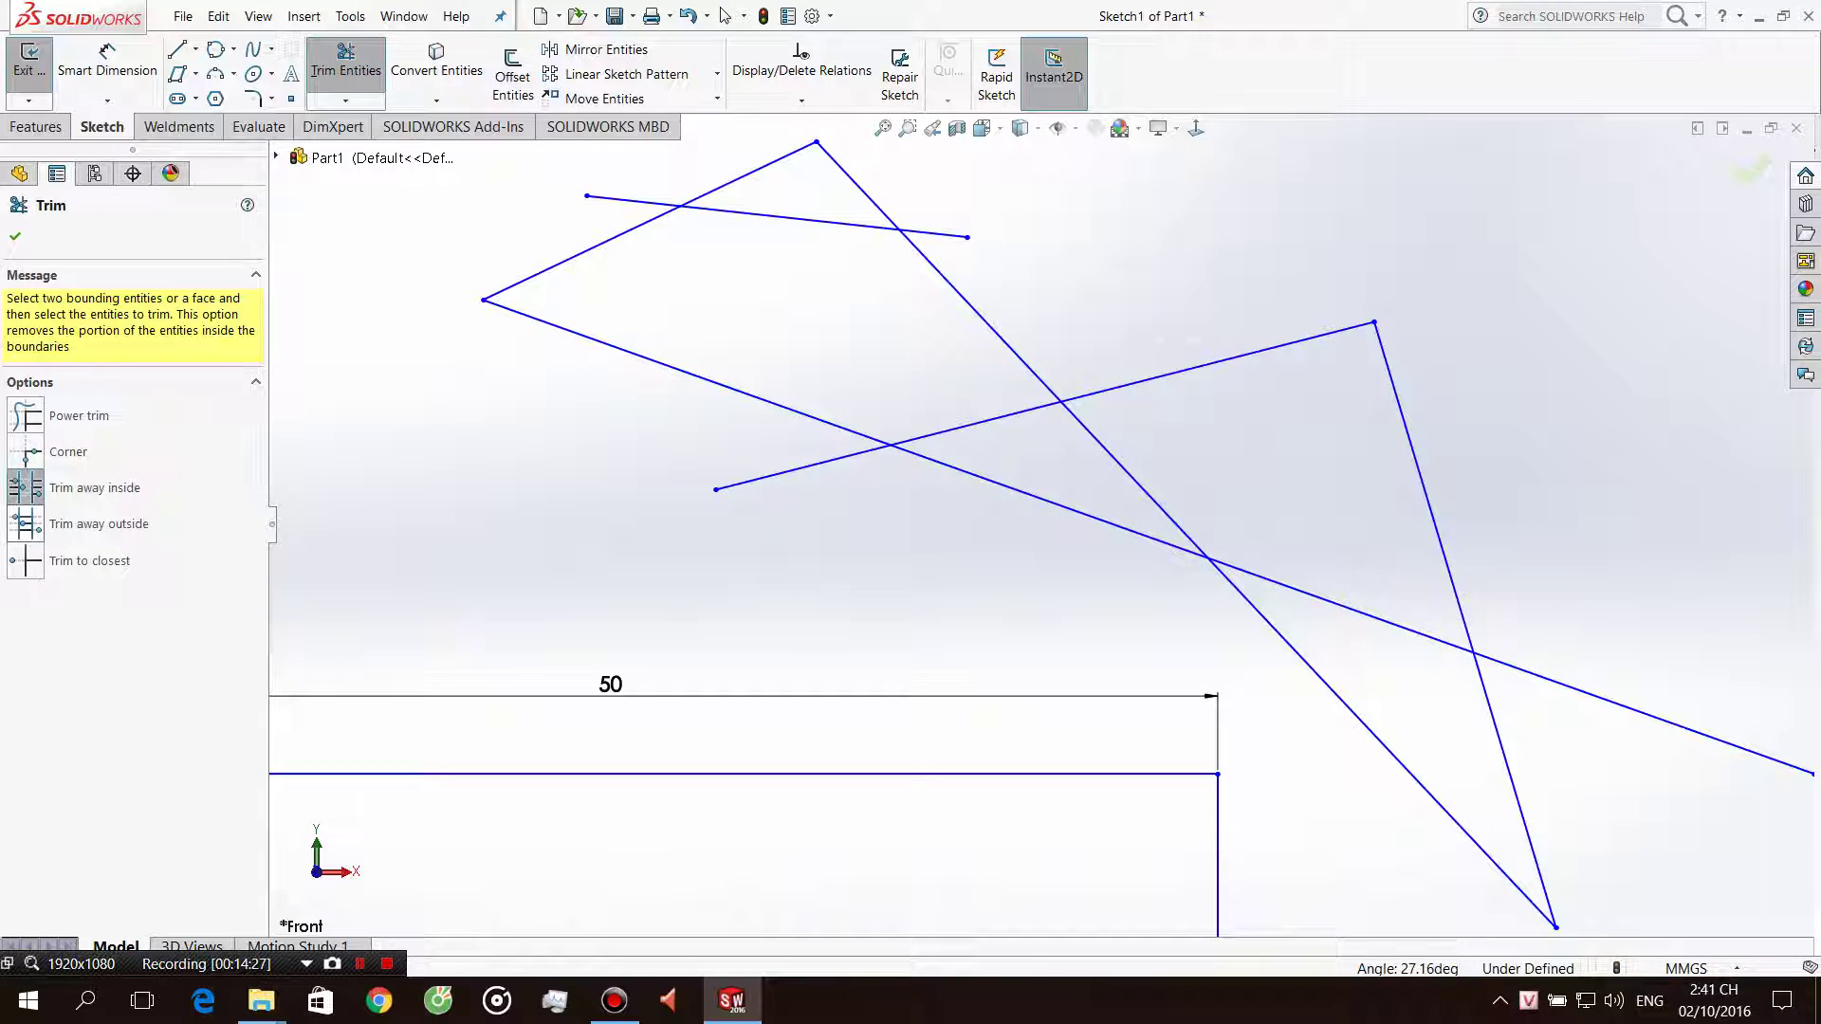
left_click(25, 523)
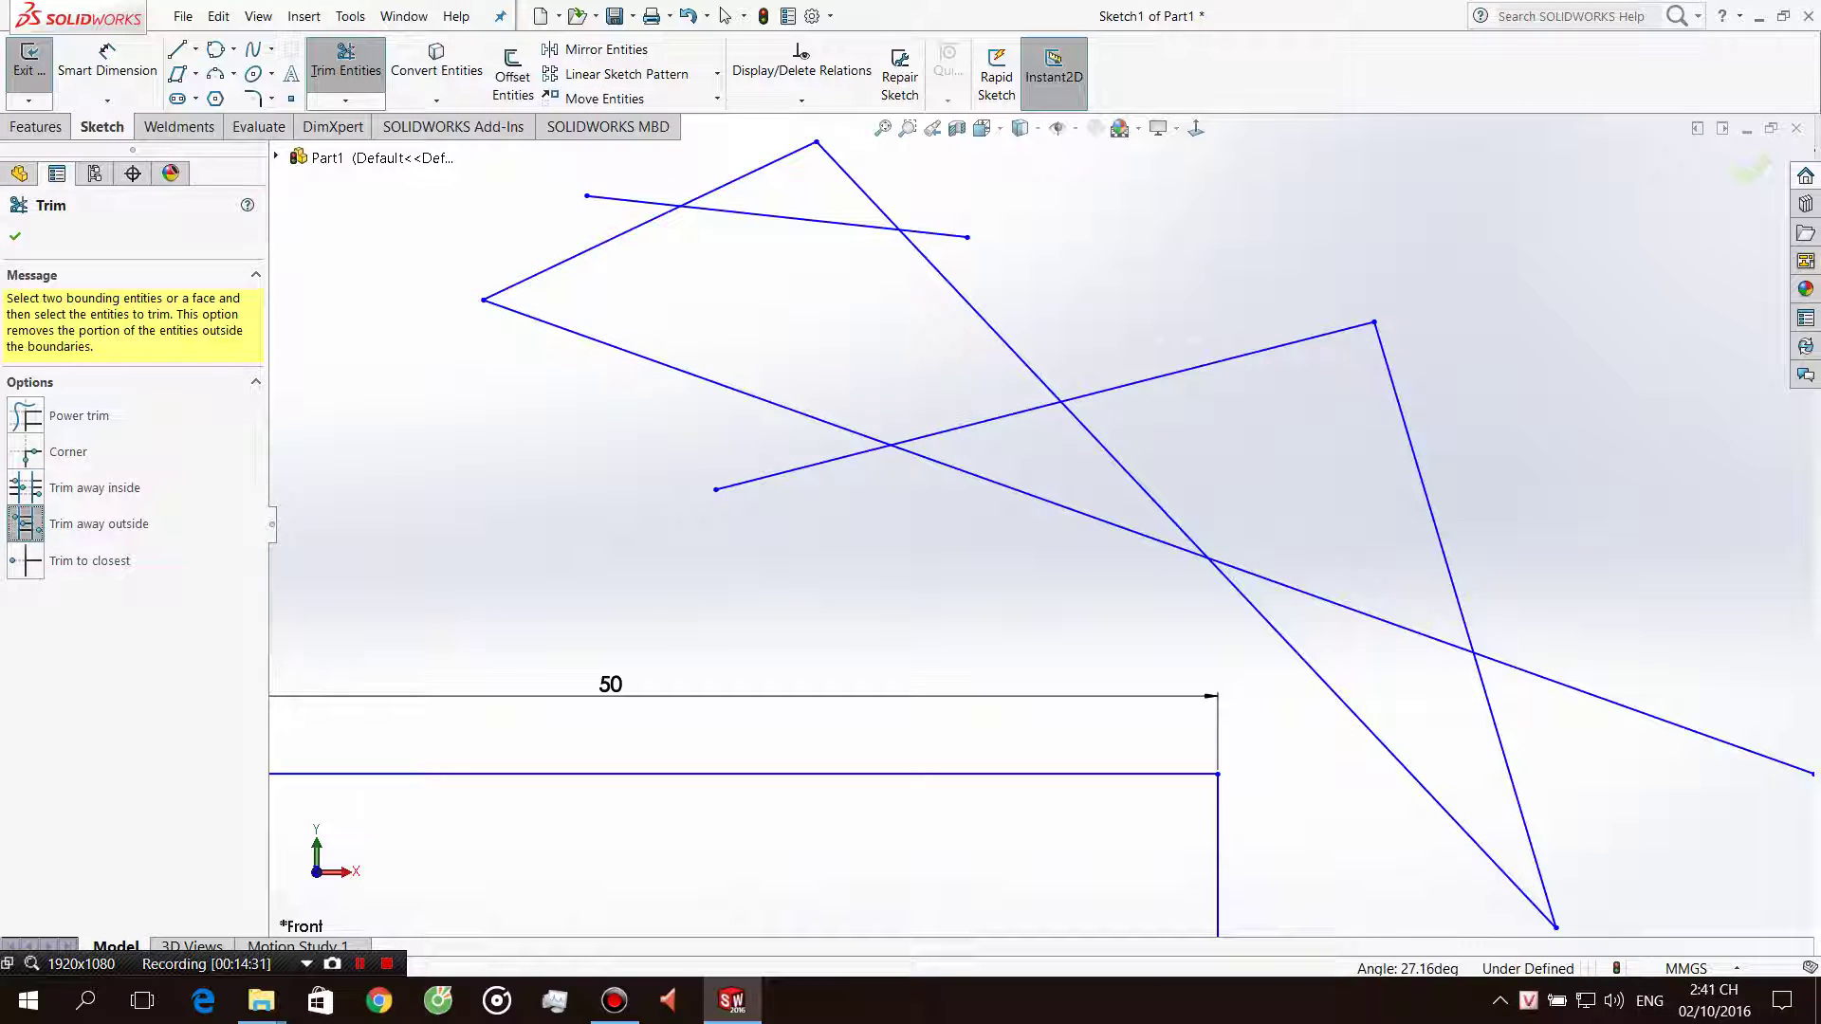
left_click(845, 426)
left_click(995, 334)
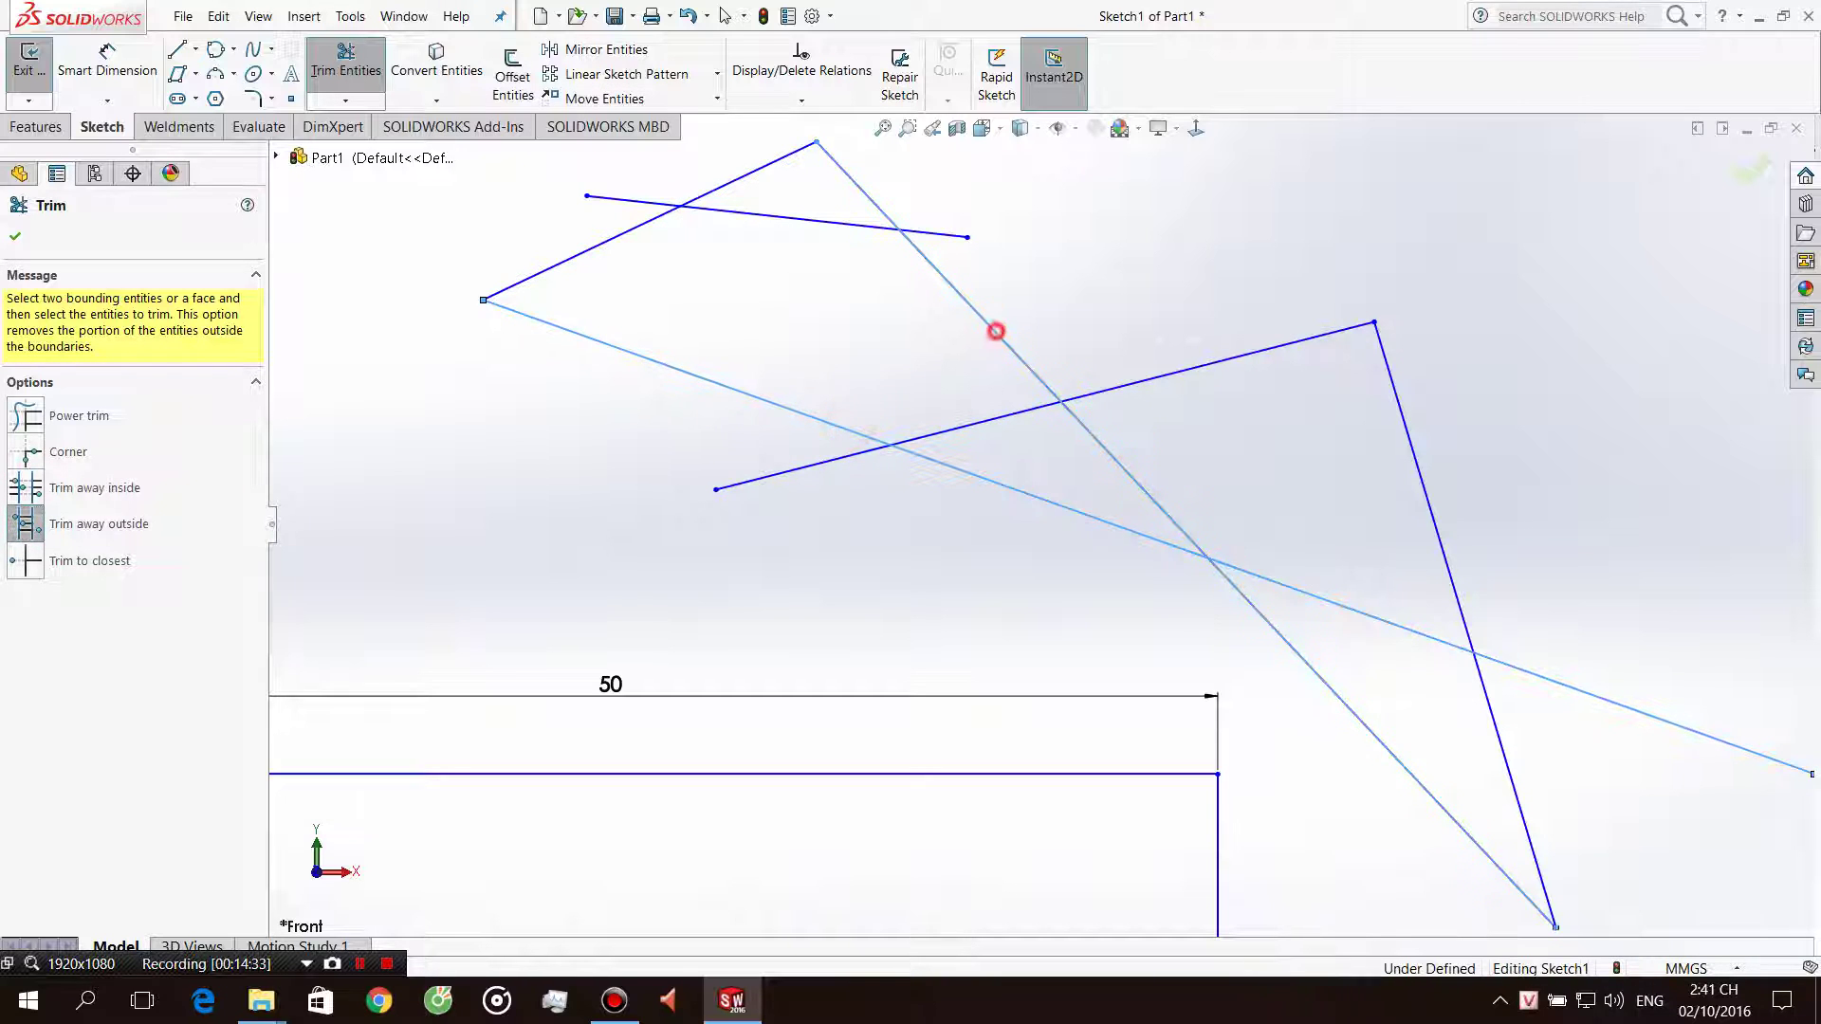
left_click(997, 418)
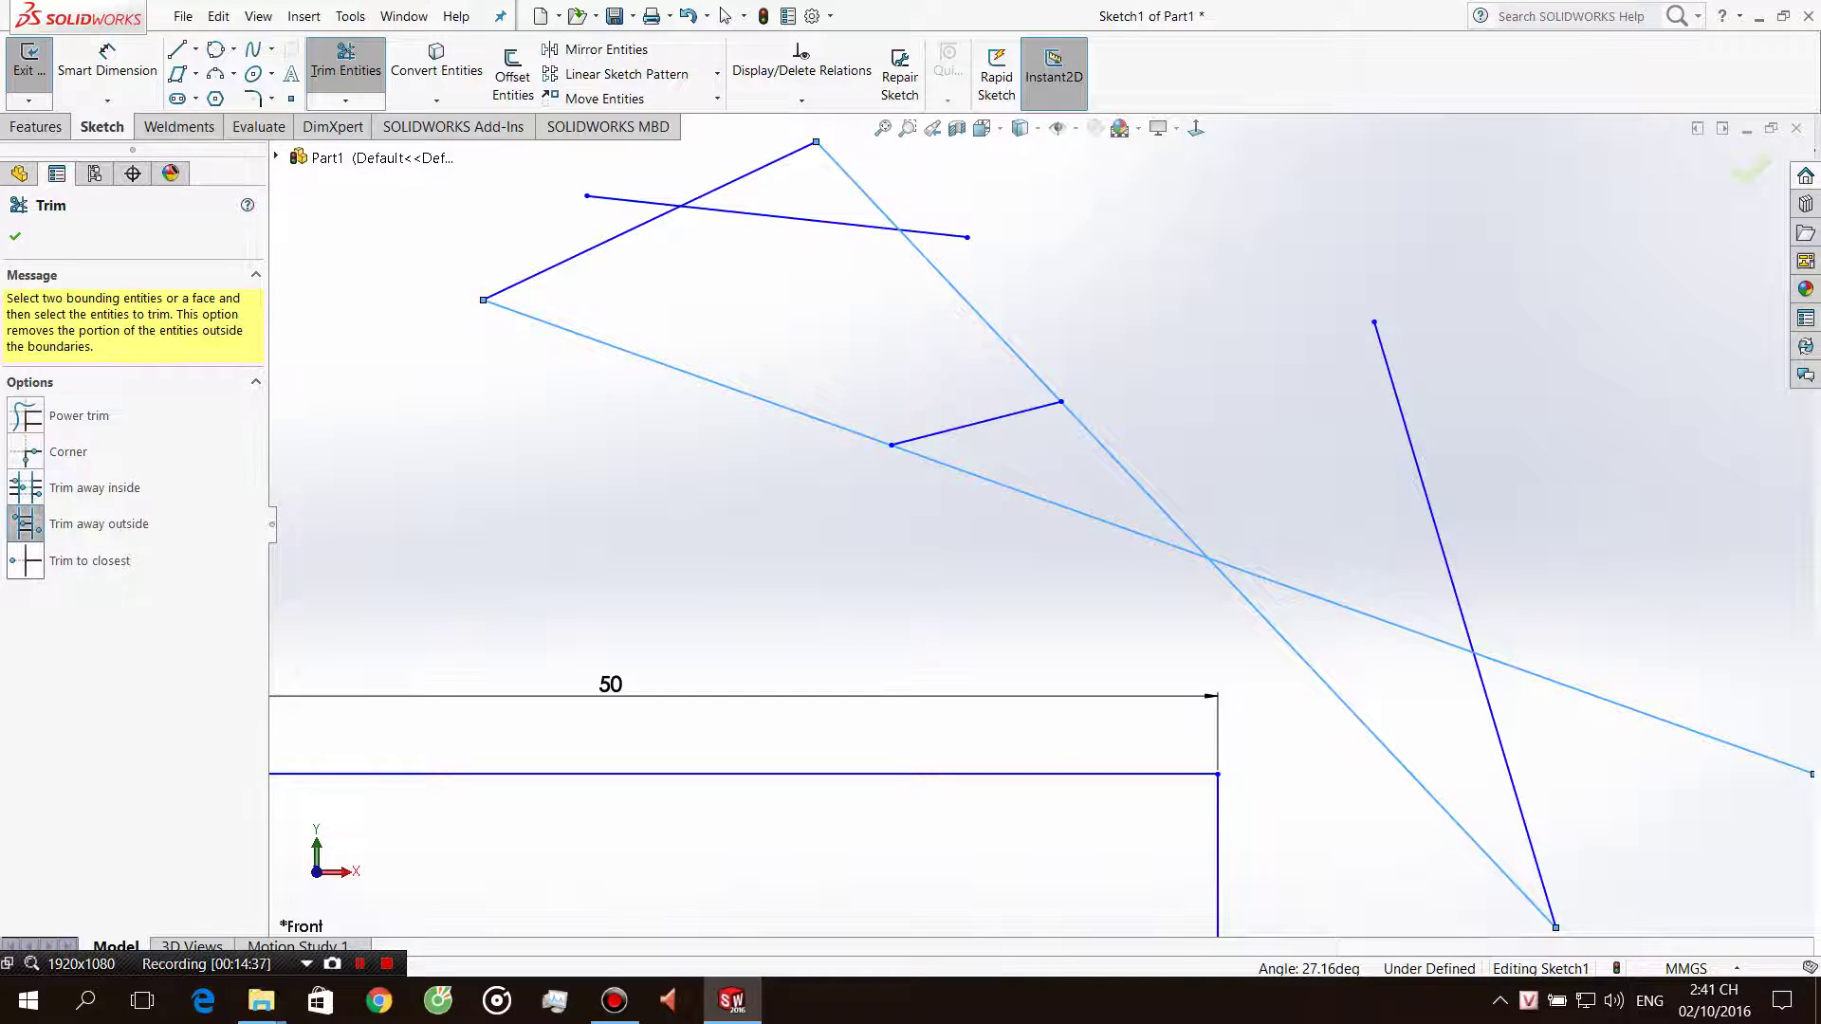
left_click(25, 560)
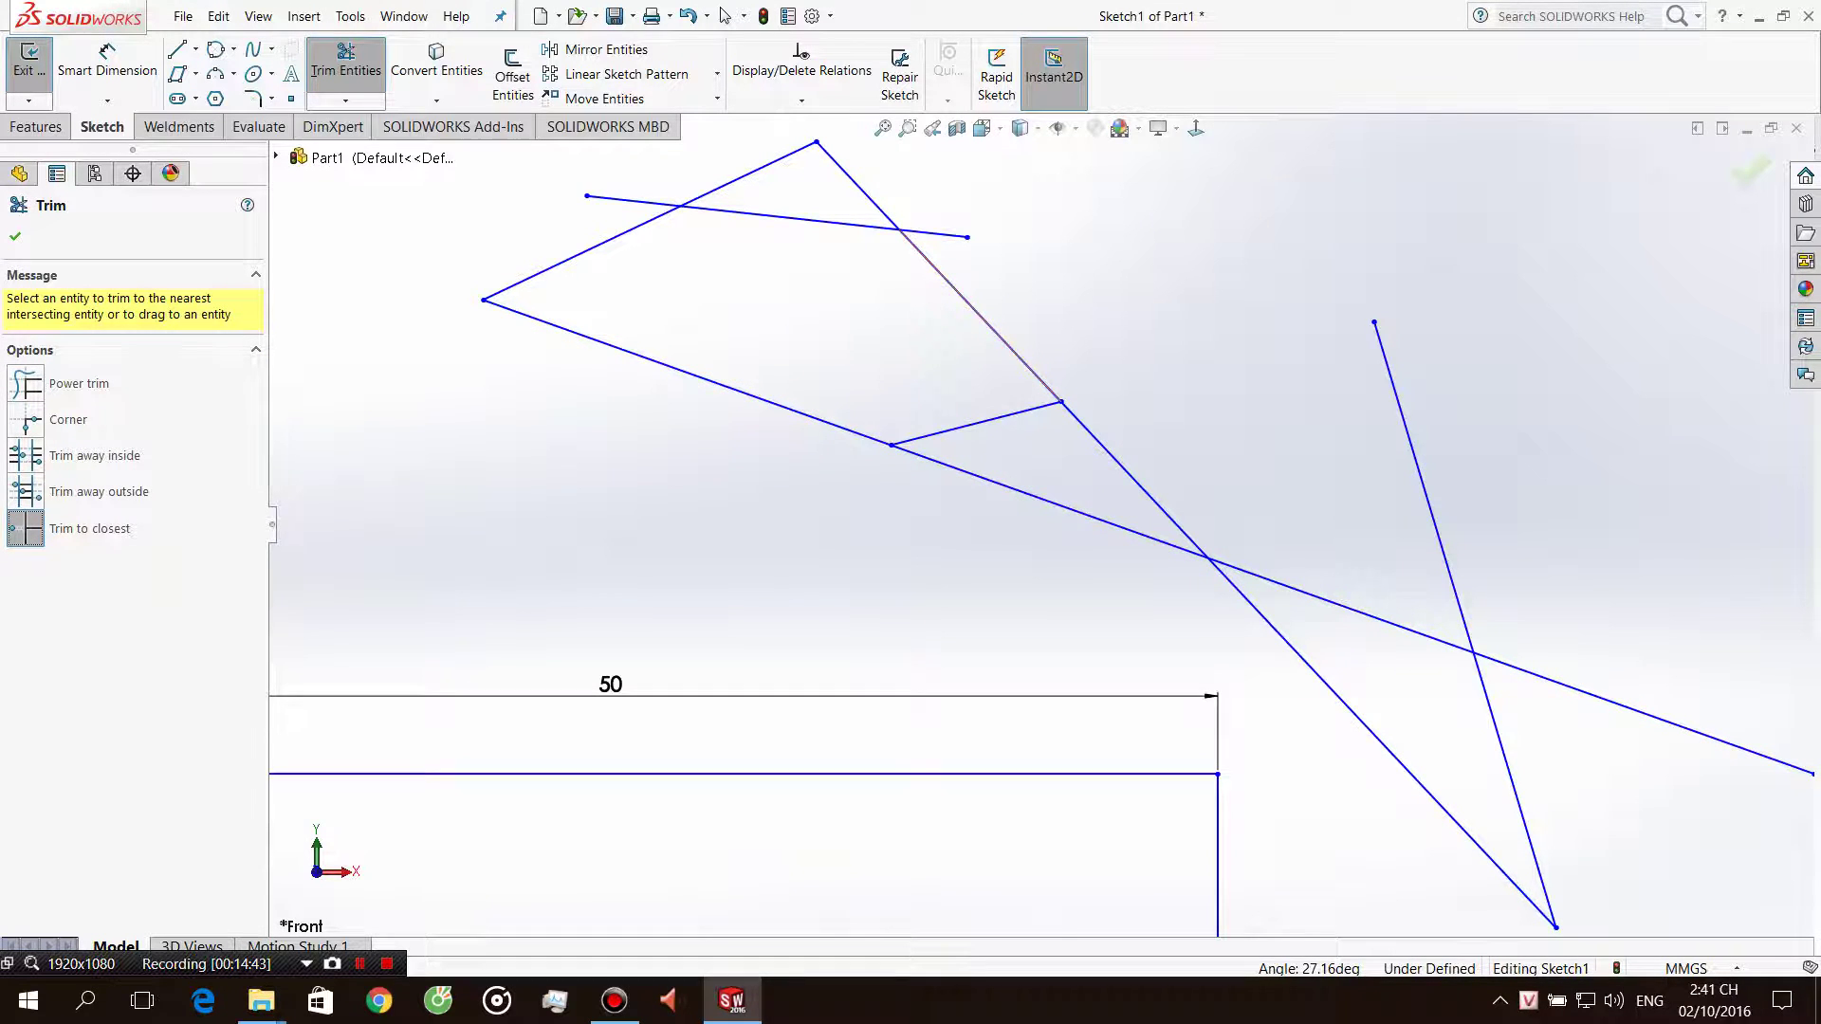
Trim to closest five unwanted pieces: diagonal segments, the long line's left part and the top corner stub.
left_click(975, 308)
left_click(752, 394)
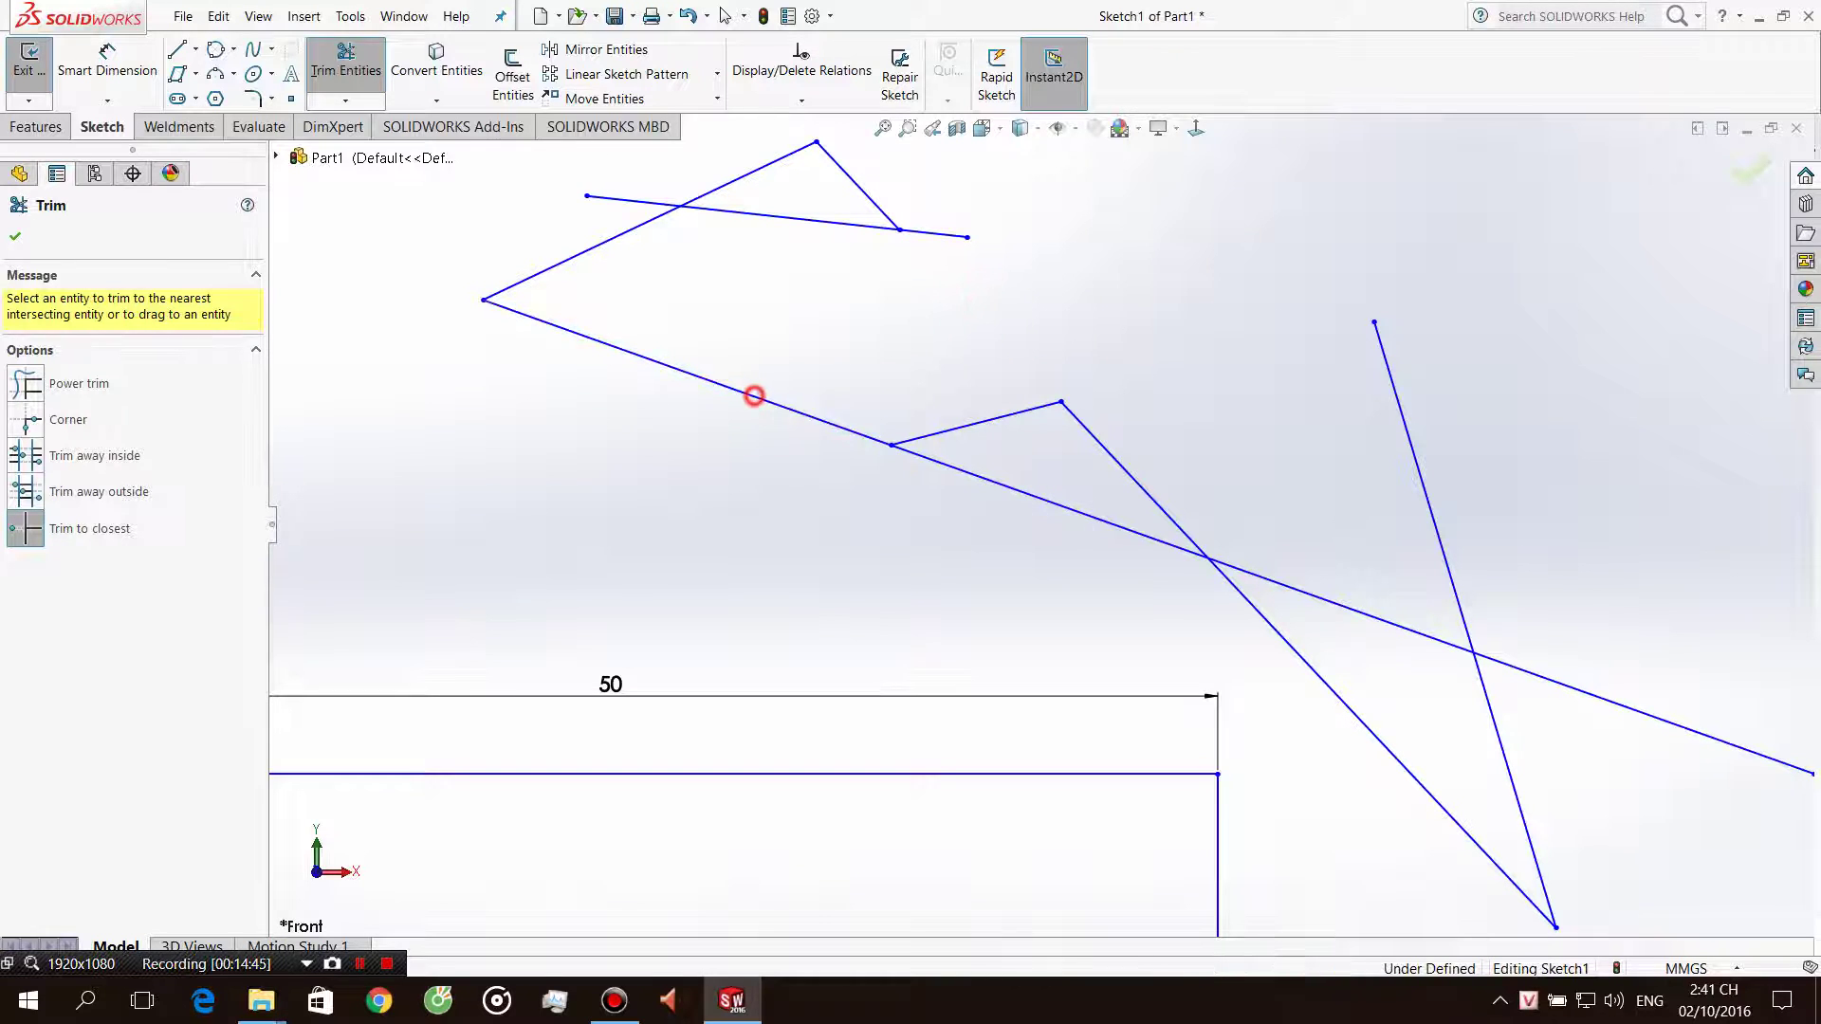
left_click(1129, 477)
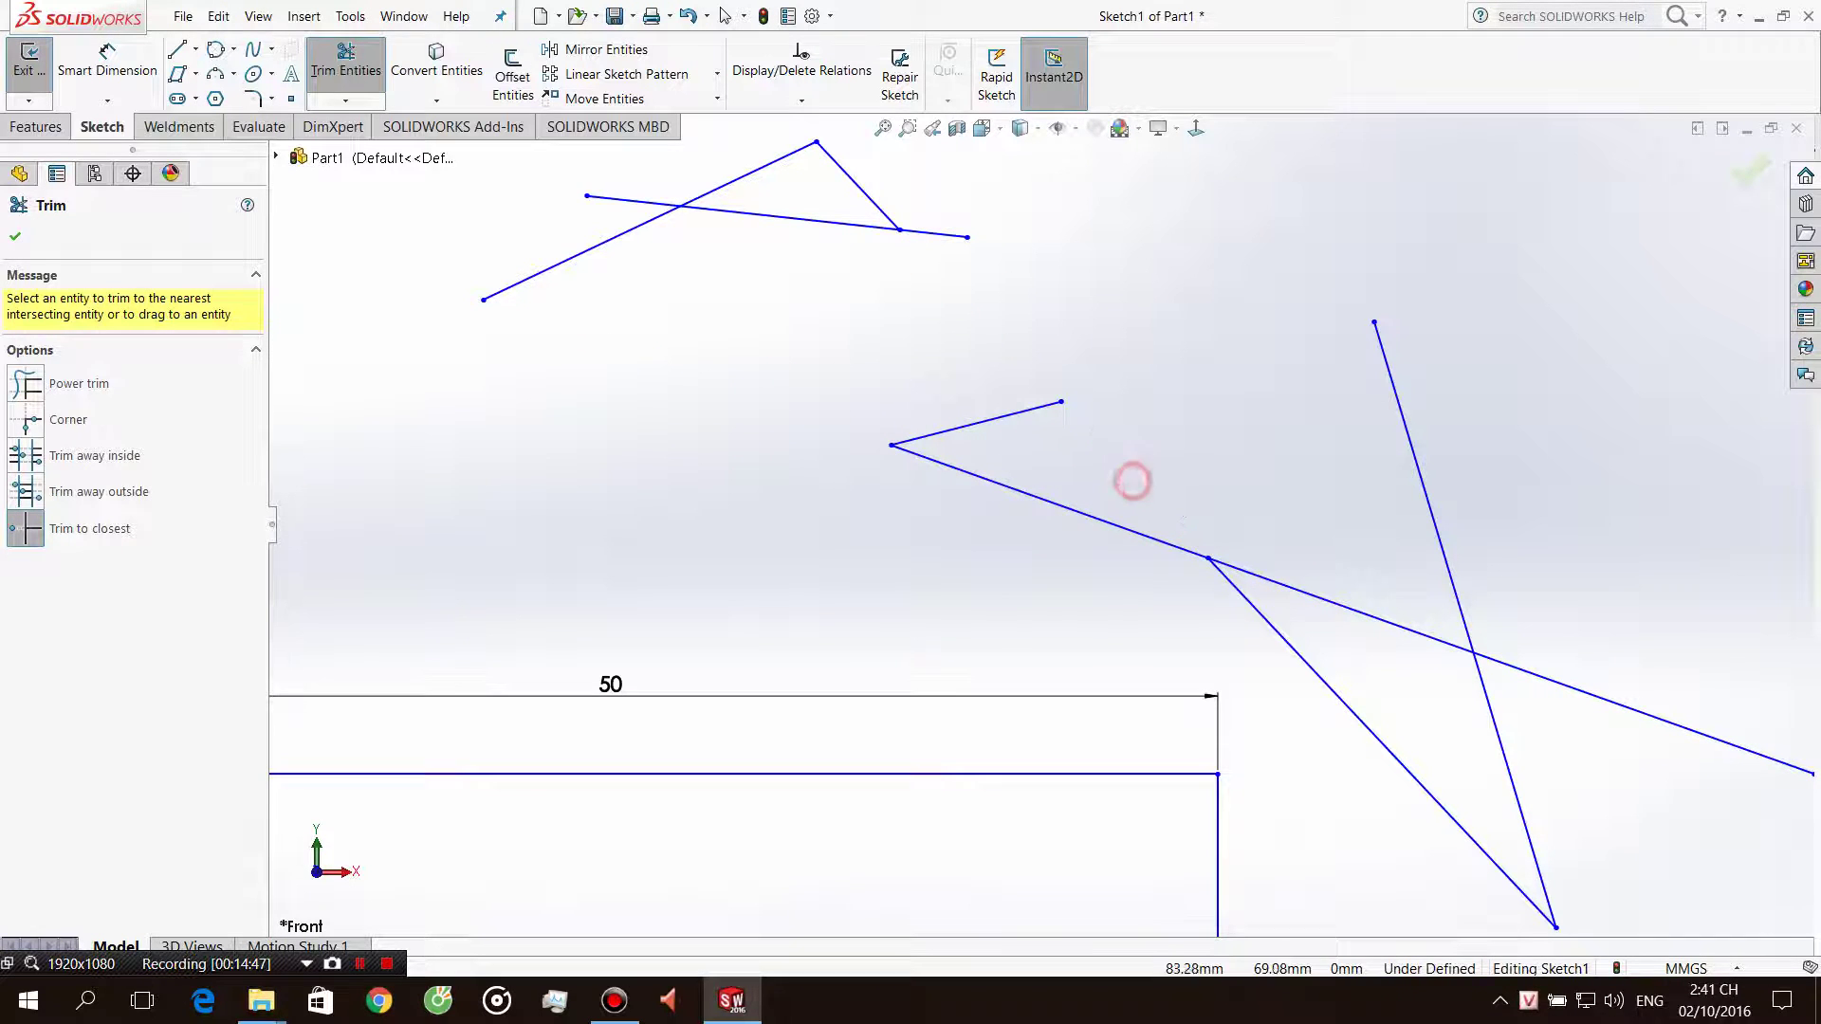
left_click(1325, 683)
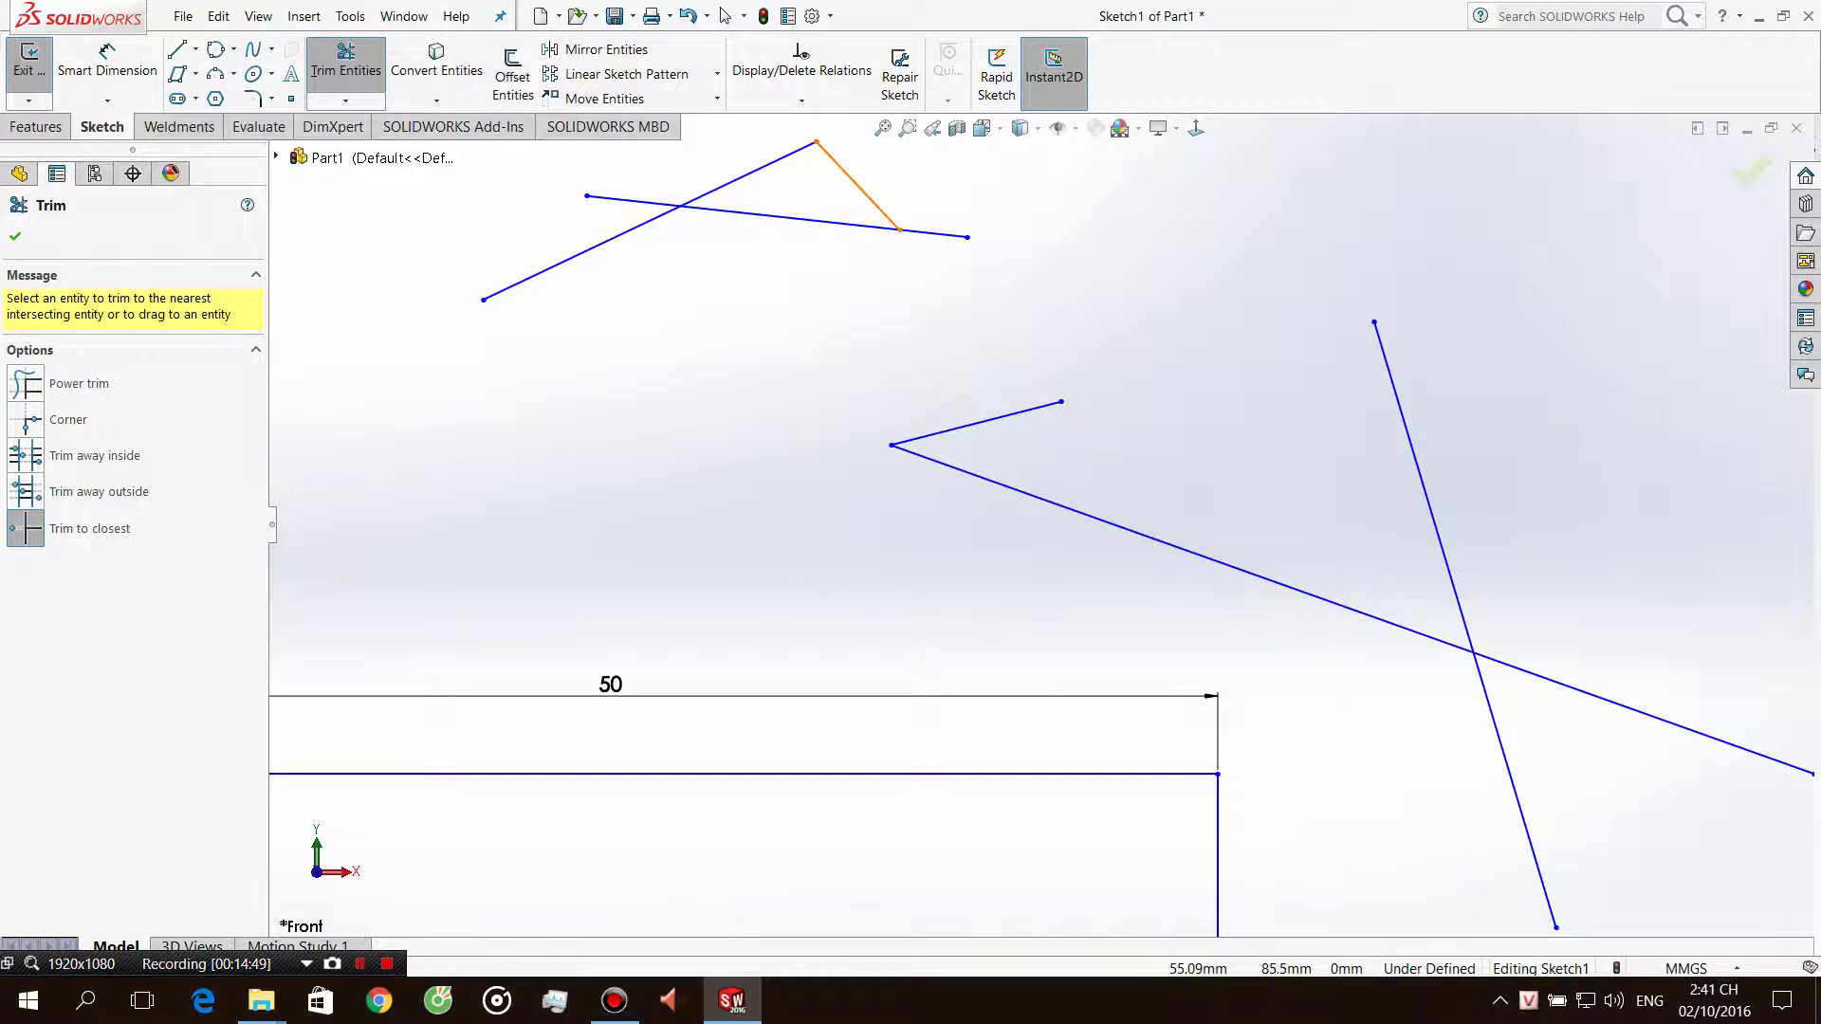
left_click(847, 175)
key("Escape")
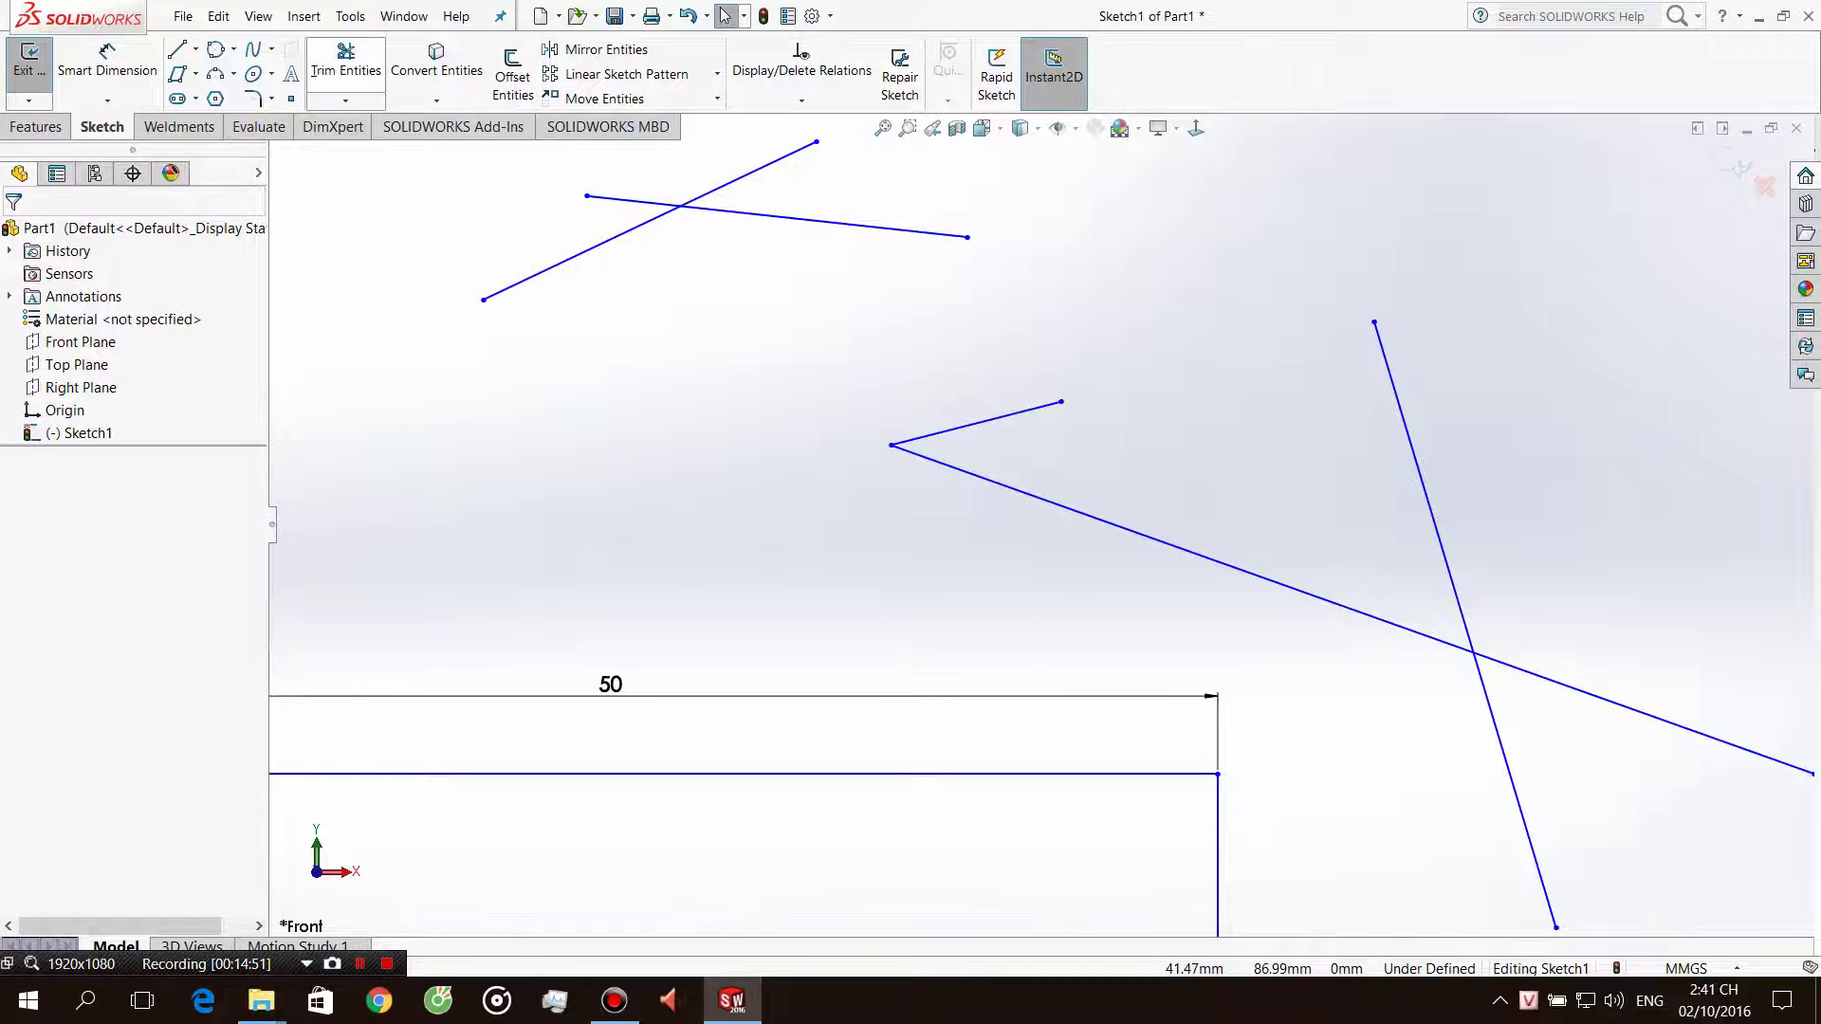